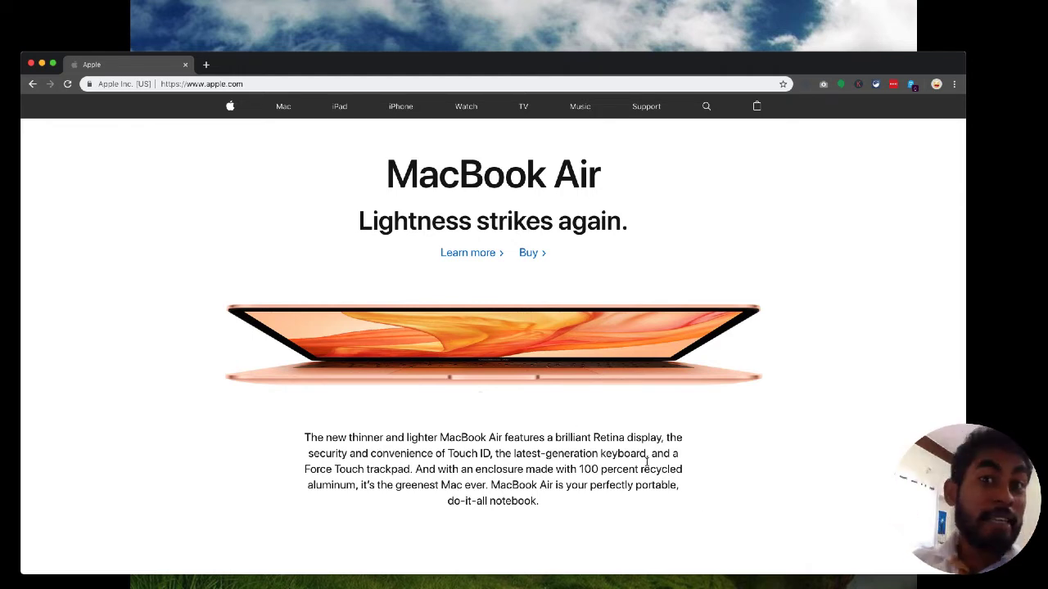
# Look through the product sections of the Apple homepage, including iPad Pro, MacBook Air and Mac mini.
pyautogui.scroll(10, 384, 326)
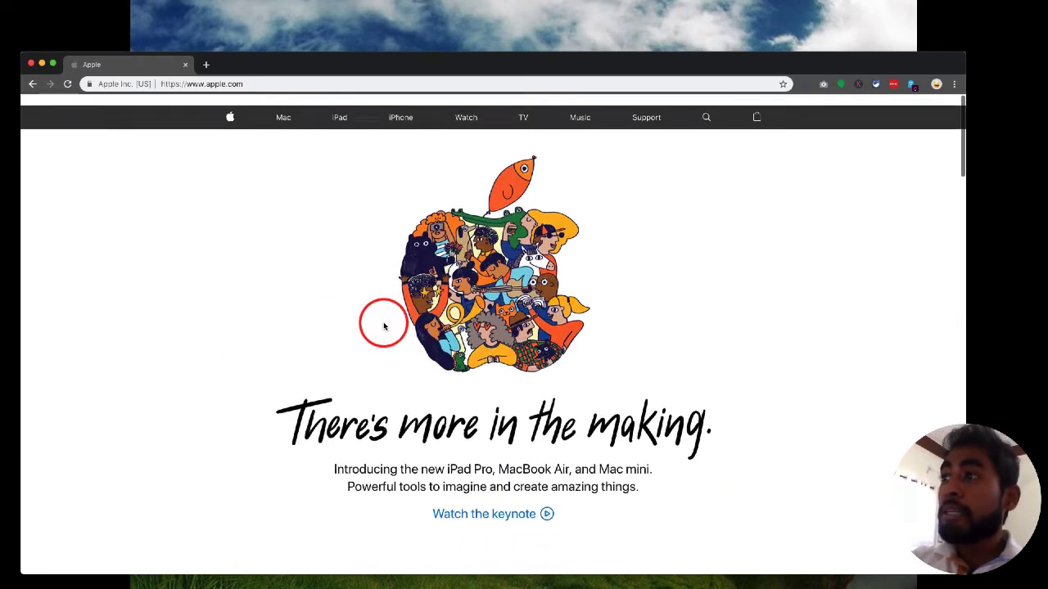
pyautogui.scroll(-20, 384, 327)
pyautogui.scroll(20, 384, 326)
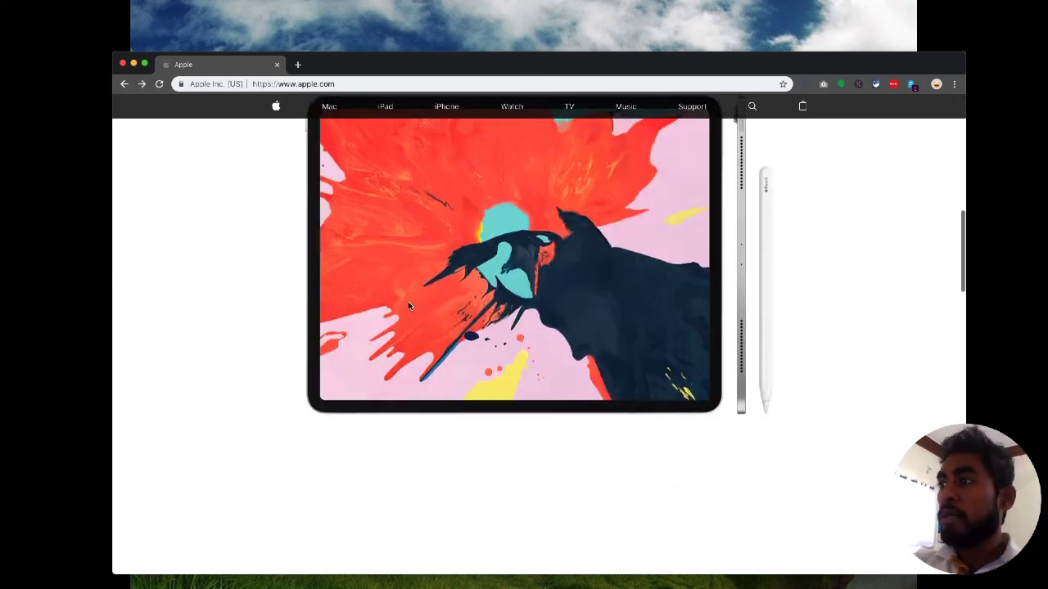
pyautogui.scroll(2, 409, 303)
pyautogui.scroll(-10, 409, 303)
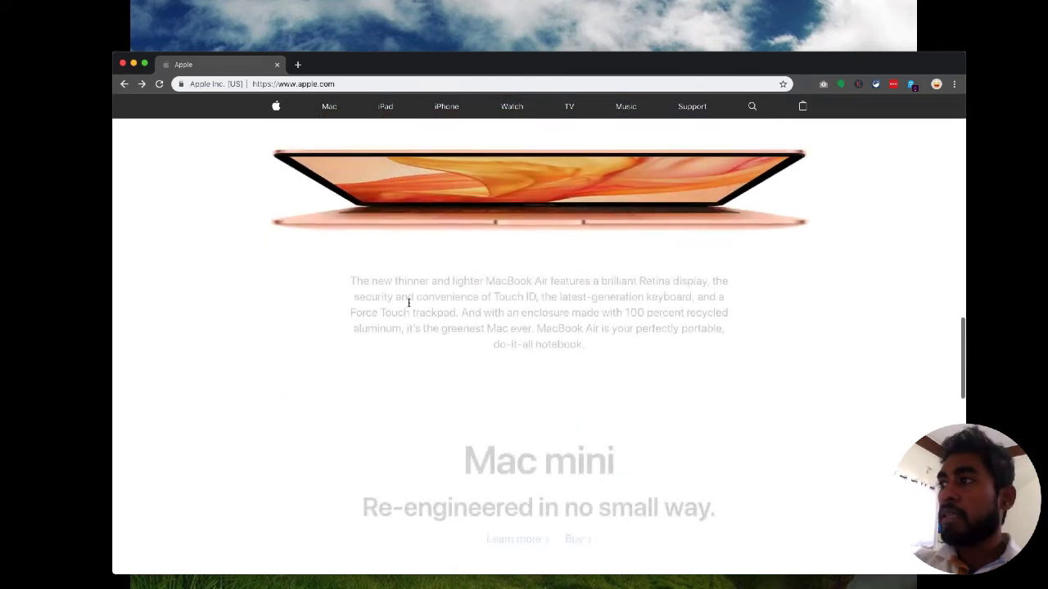
pyautogui.scroll(-5, 408, 303)
pyautogui.scroll(15, 409, 303)
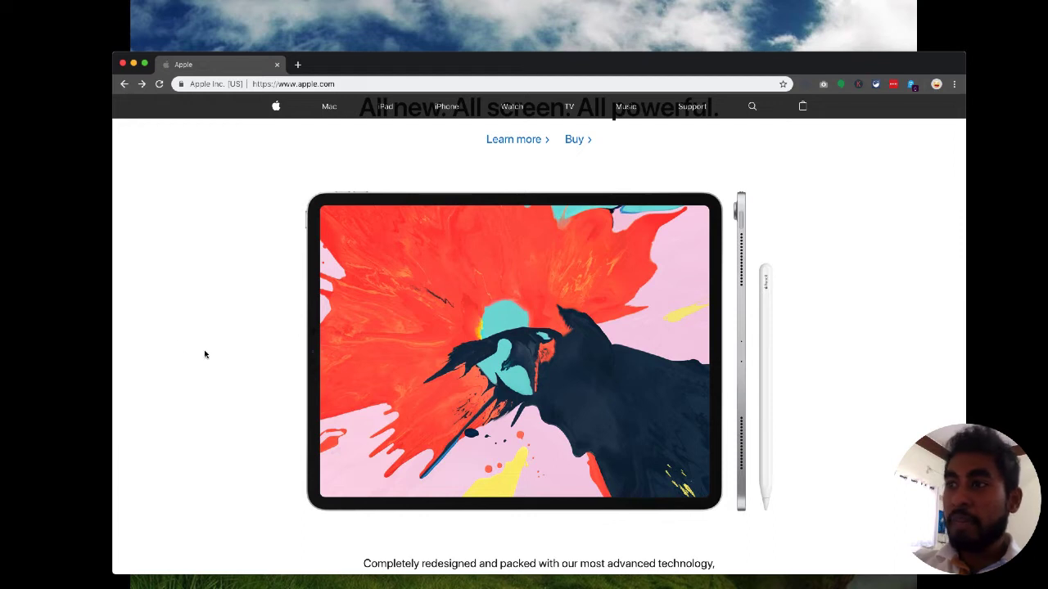
# Check the Apple homepage's responsive layout by narrowing the browser window to phone width and widening it back to desktop width.
pyautogui.moveTo(114, 327); pyautogui.dragTo(468, 355)
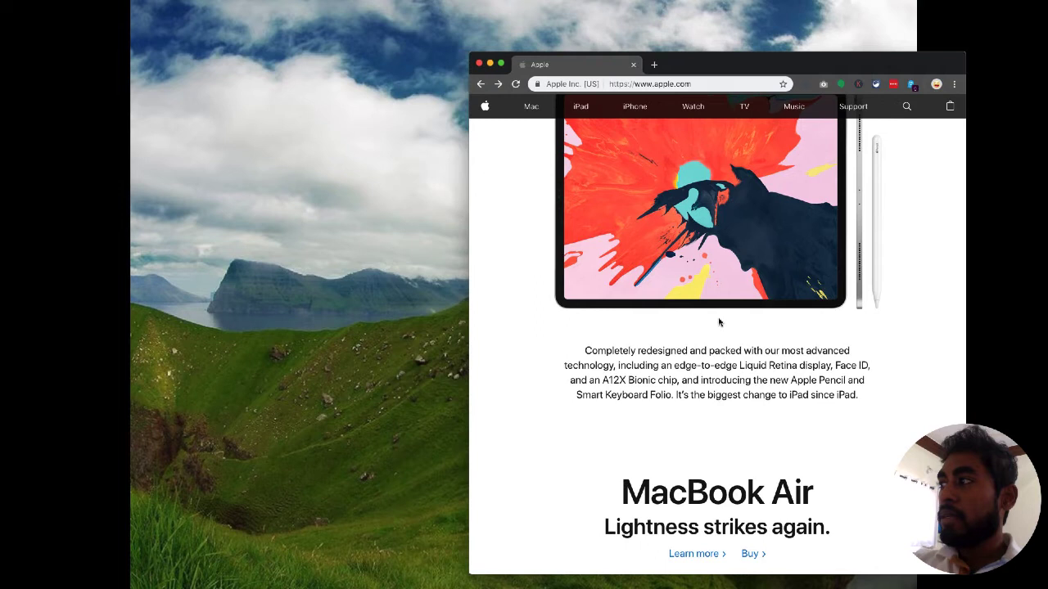
pyautogui.scroll(3, 719, 322)
pyautogui.moveTo(469, 288); pyautogui.dragTo(678, 292)
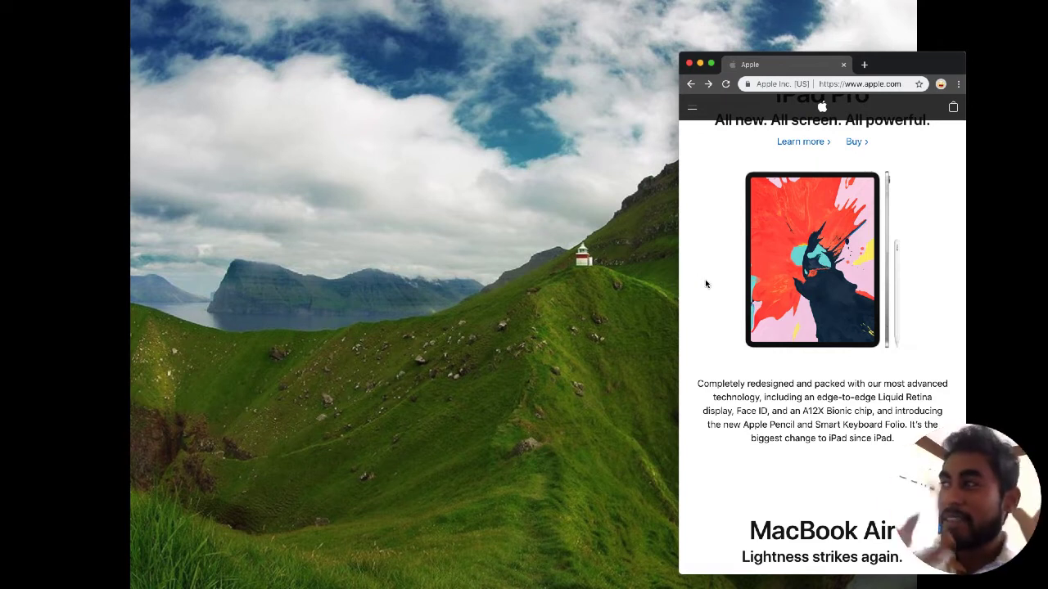
pyautogui.scroll(-10, 706, 282)
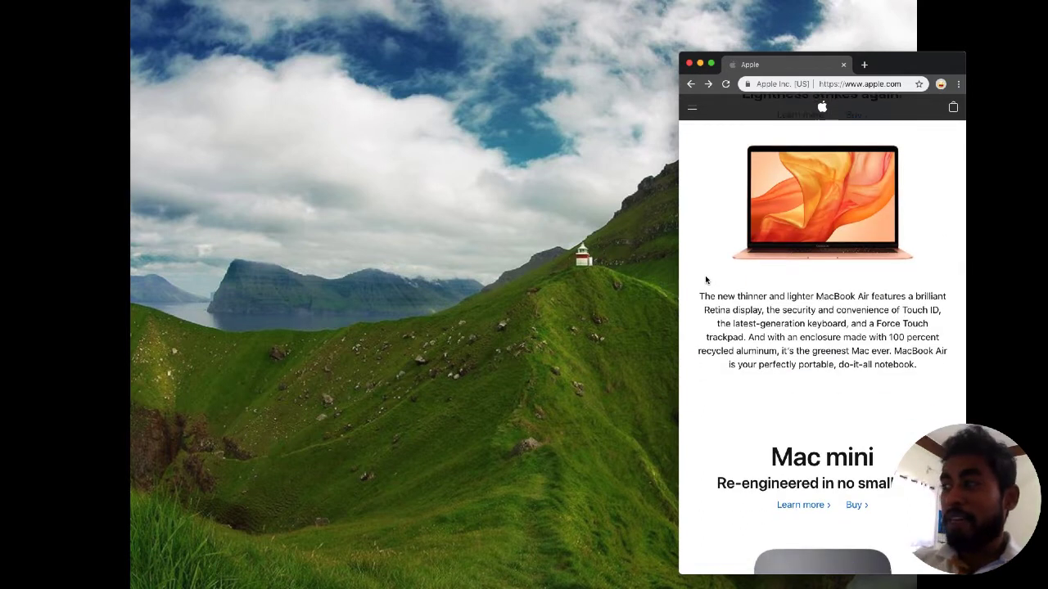
pyautogui.scroll(-12, 705, 280)
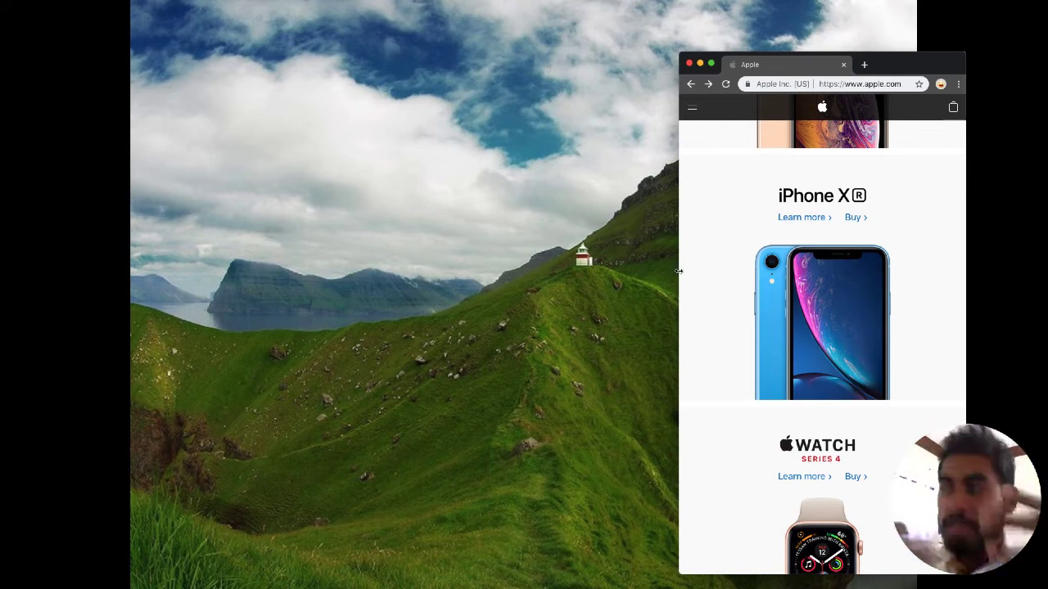
pyautogui.moveTo(679, 270); pyautogui.dragTo(747, 270)
pyautogui.scroll(-5, 816, 370)
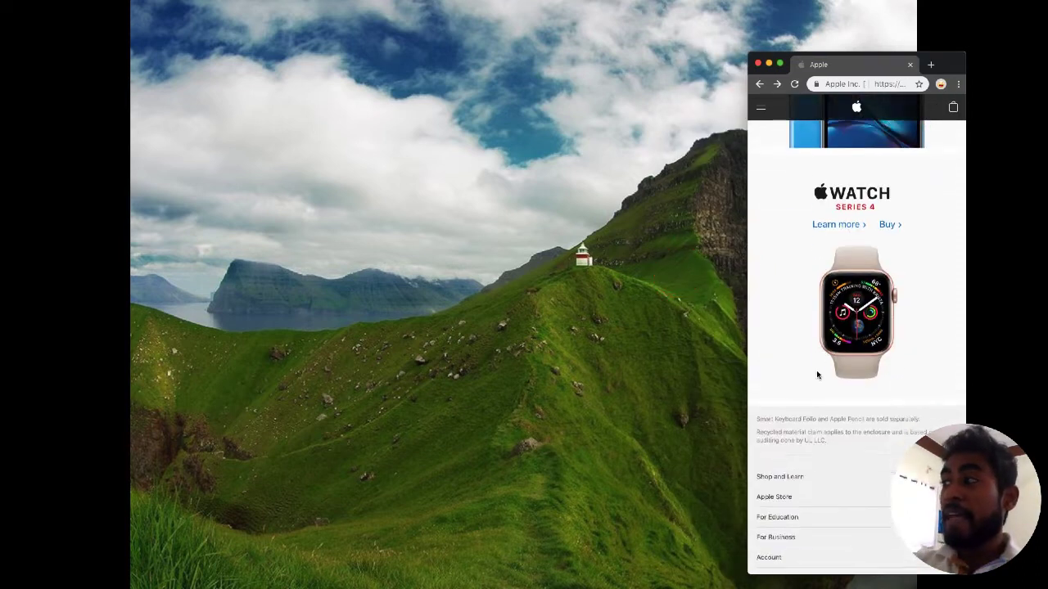
pyautogui.moveTo(747, 310); pyautogui.dragTo(75, 319)
pyautogui.scroll(15, 389, 357)
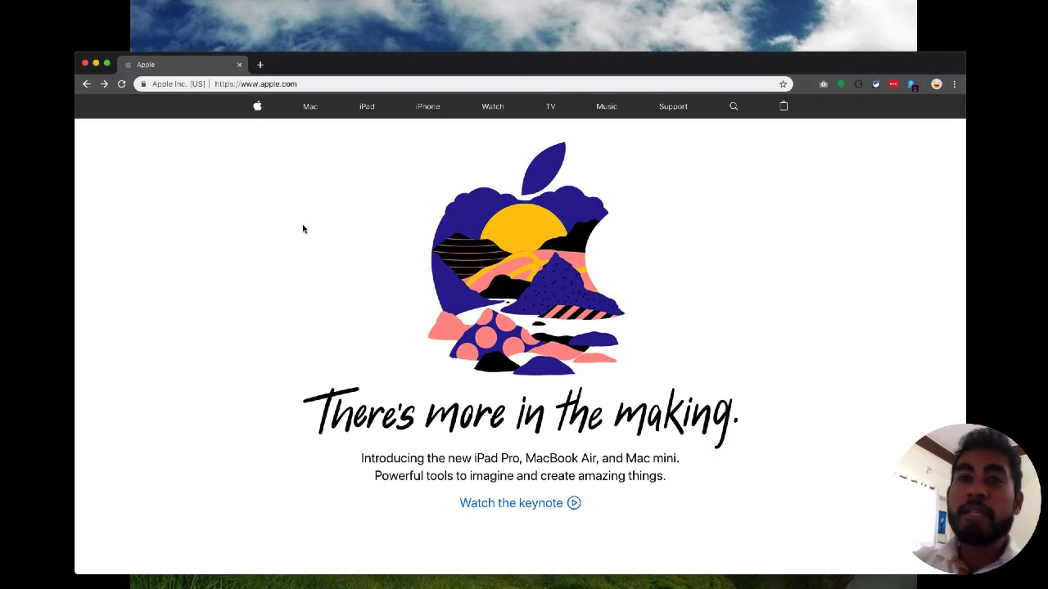
# Check the context options of the logo artwork and the handwritten headline on the Apple homepage.
pyautogui.rightClick(508, 301)
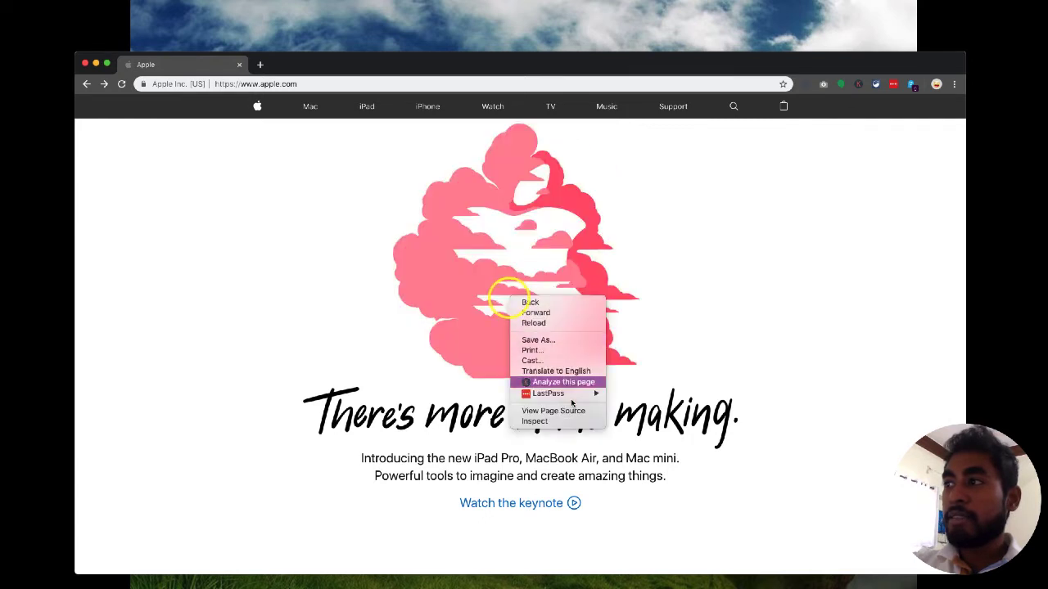
pyautogui.click(449, 385)
pyautogui.rightClick(471, 417)
pyautogui.click(396, 411)
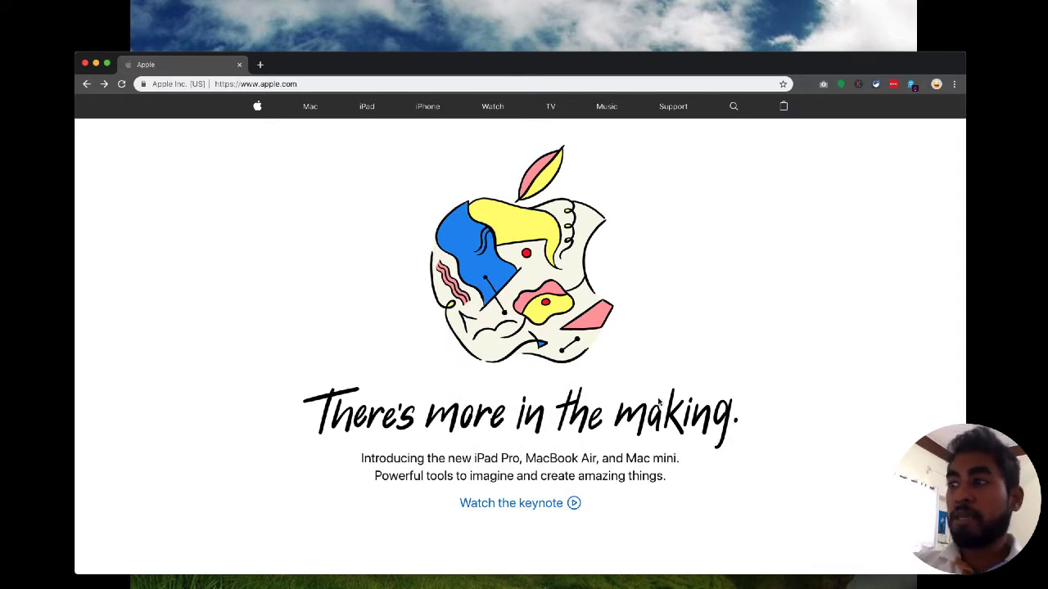
# Try selecting the handwritten headline and the introductory text below it, and examine the headline's lettering at close range.
pyautogui.click(283, 415)
pyautogui.doubleClick(609, 476)
pyautogui.moveTo(609, 478); pyautogui.dragTo(643, 470)
pyautogui.doubleClick(643, 470)
pyautogui.click(642, 469)
pyautogui.click(530, 450)
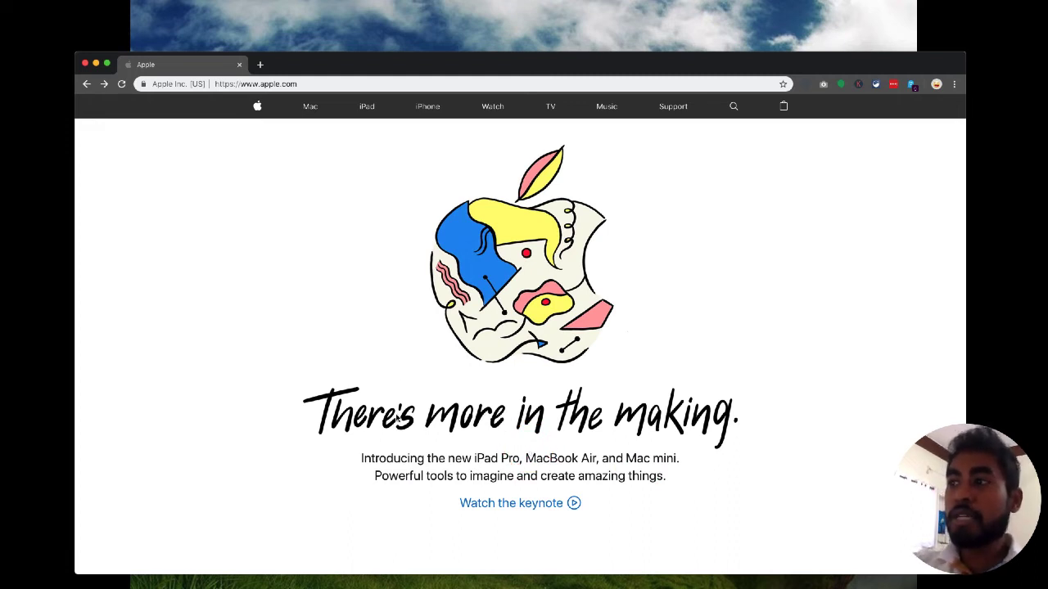
pyautogui.scroll(5, 397, 419)
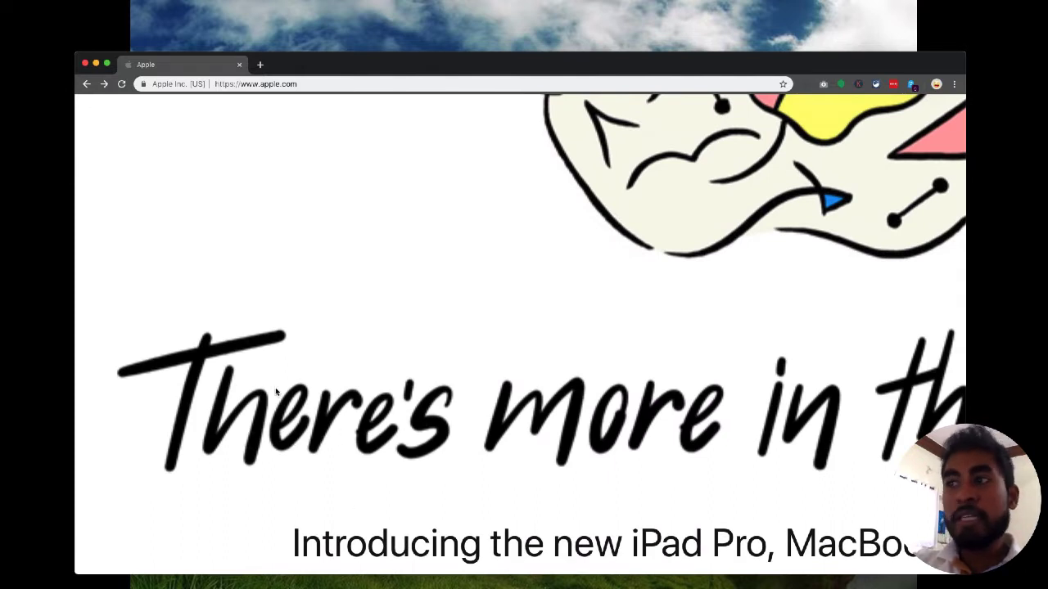
pyautogui.scroll(-5, 276, 393)
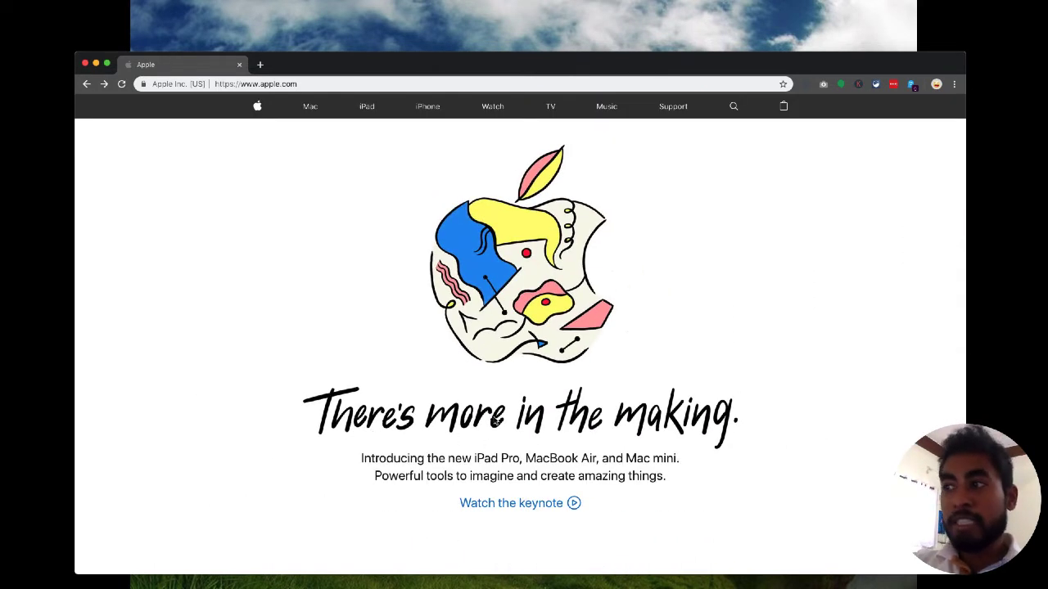
# Examine the images and text of the homepage's product sections from iPad Pro downward and return to the page's start.
pyautogui.scroll(-6, 502, 419)
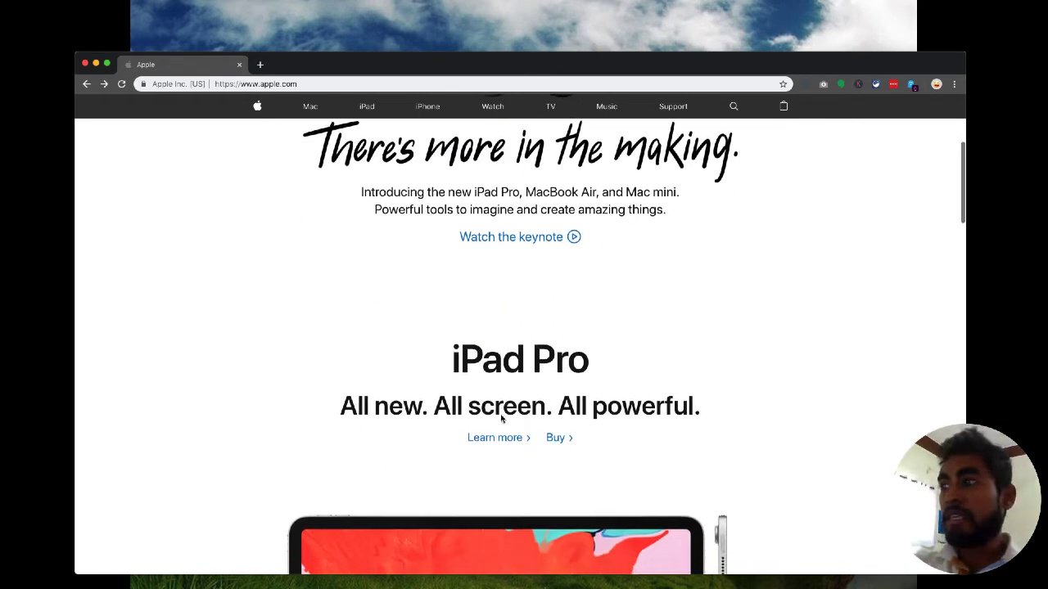
pyautogui.scroll(1, 502, 419)
pyautogui.scroll(-2, 502, 419)
pyautogui.scroll(2, 502, 419)
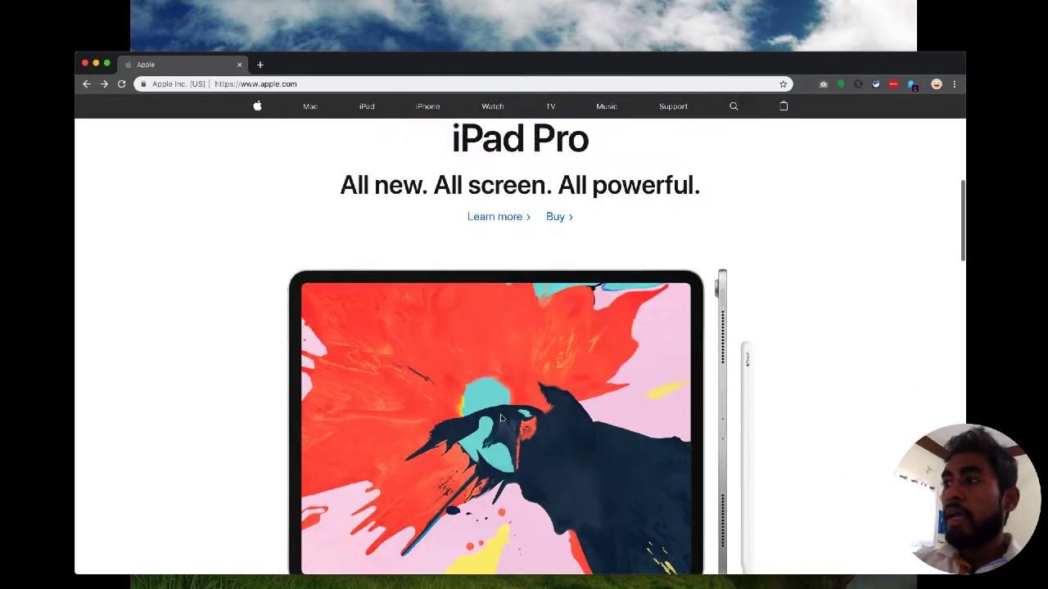
pyautogui.scroll(-10, 501, 419)
pyautogui.scroll(-8, 501, 420)
pyautogui.scroll(20, 511, 434)
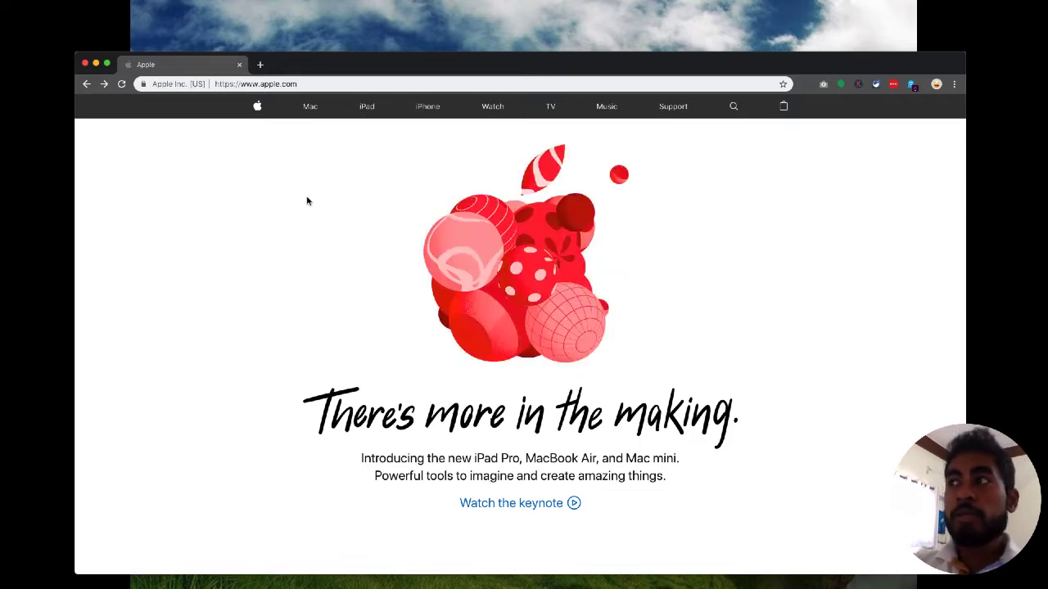
# Load the presenter's WordPress admin address (/wp-admin) in a new tab.
pyautogui.click(259, 64)
pyautogui.write('rajavanya.com/wp-admin')
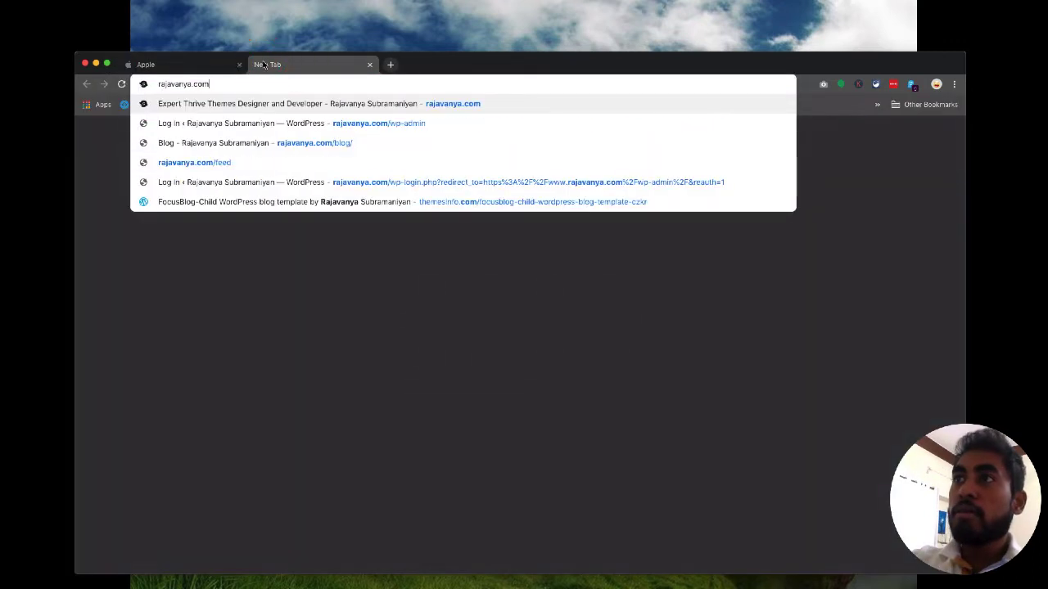
pyautogui.press('Return')
# Open the developer tools' Network view for the Apple homepage and reload the page to record its requests.
pyautogui.click(174, 64)
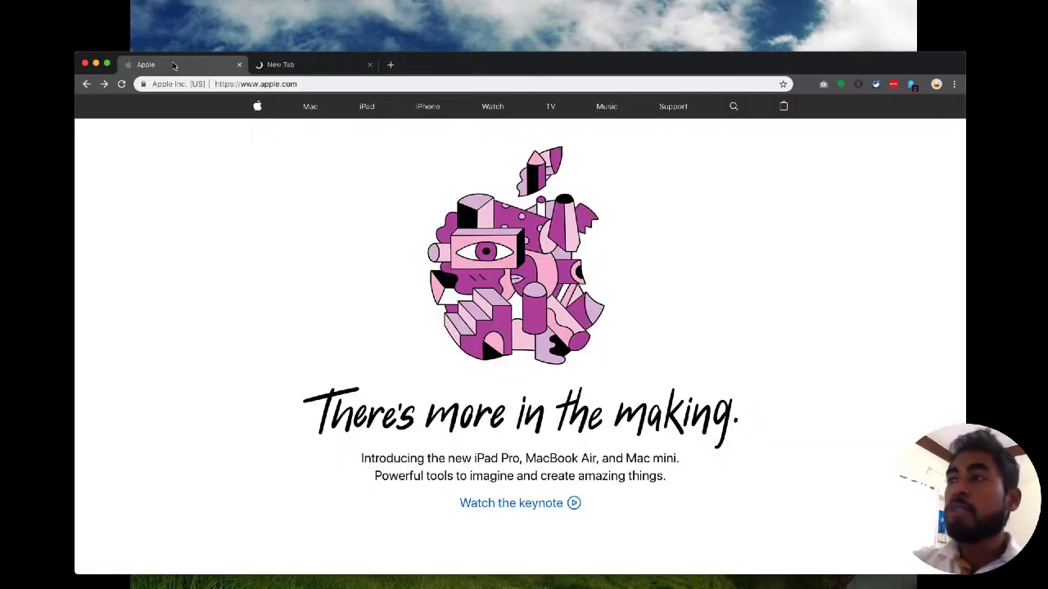
pyautogui.rightClick(190, 223)
pyautogui.click(243, 349)
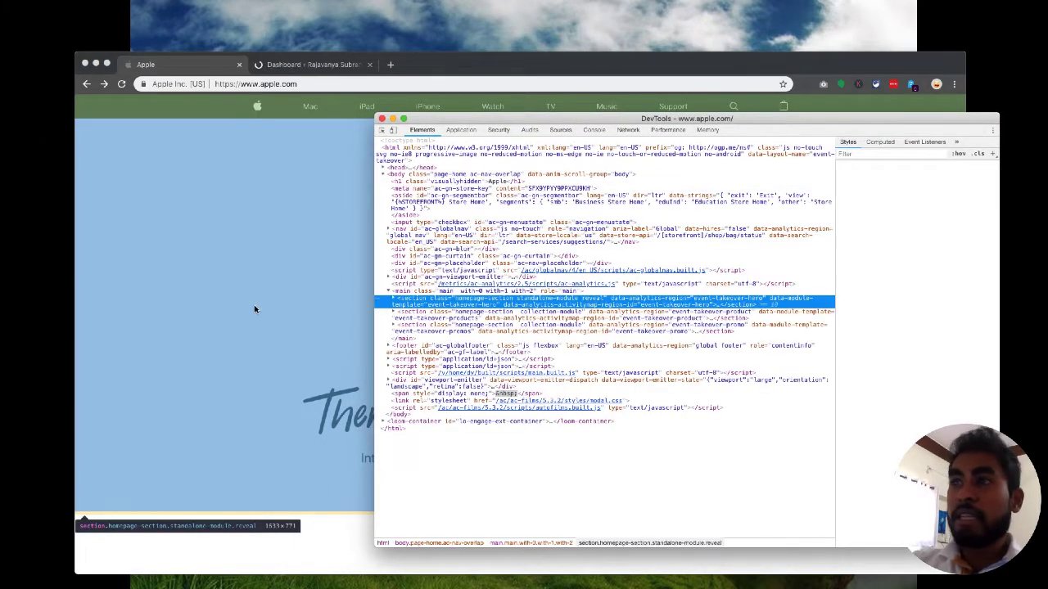
pyautogui.click(628, 130)
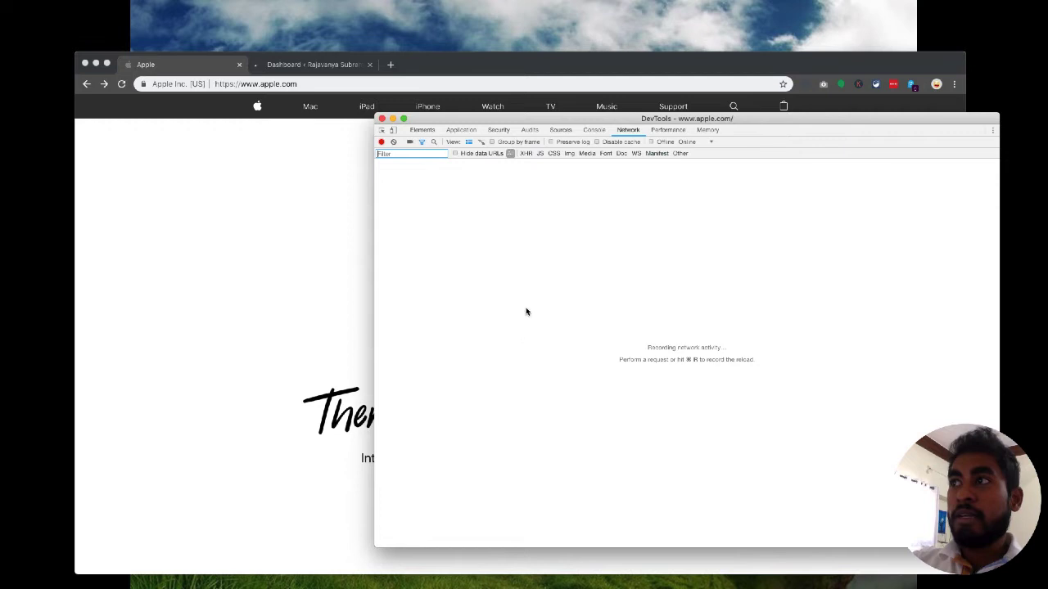
pyautogui.click(121, 86)
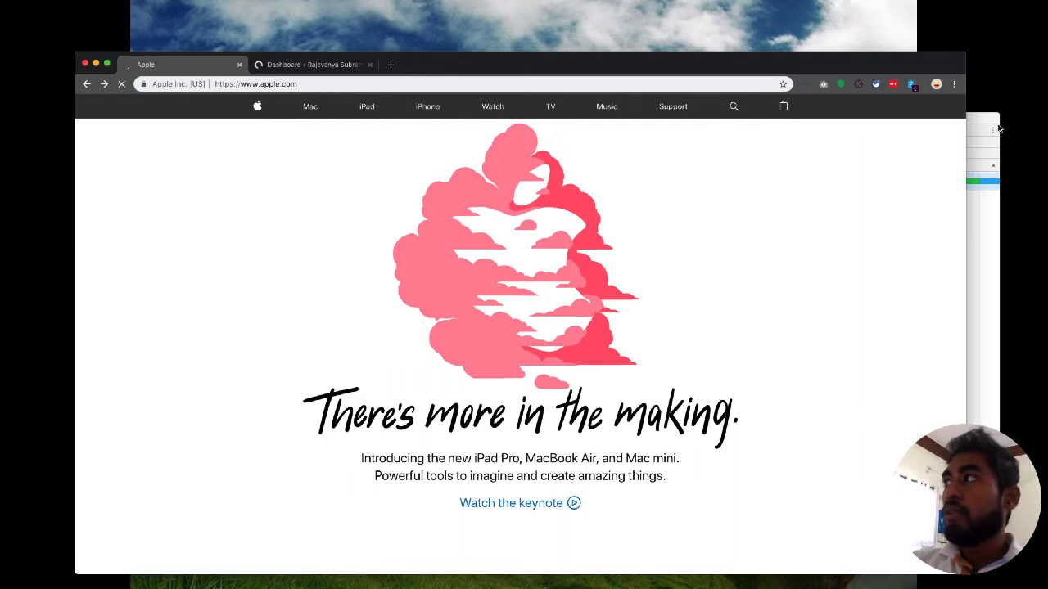
# Bring the DevTools window to the front, move it higher on the desktop and examine the recorded network requests.
pyautogui.click(998, 129)
pyautogui.click(594, 276)
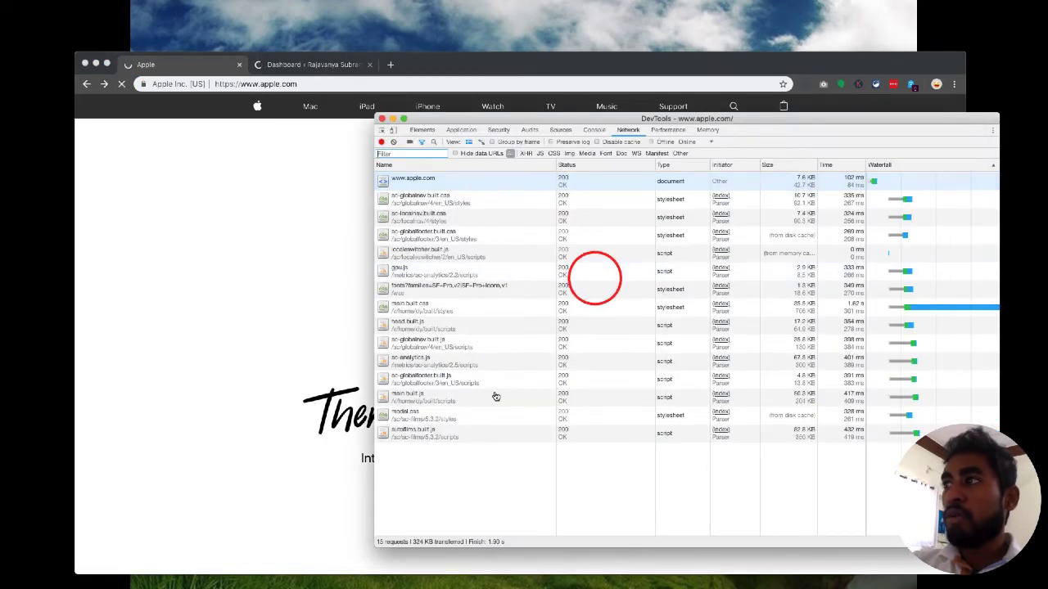
pyautogui.moveTo(528, 120); pyautogui.dragTo(512, 80)
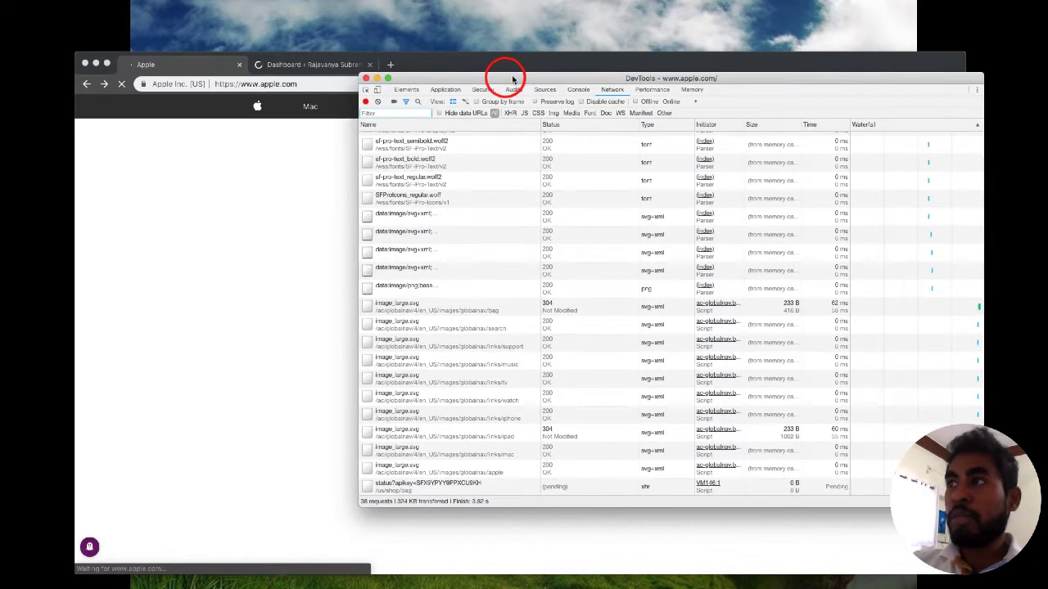
pyautogui.scroll(3, 482, 296)
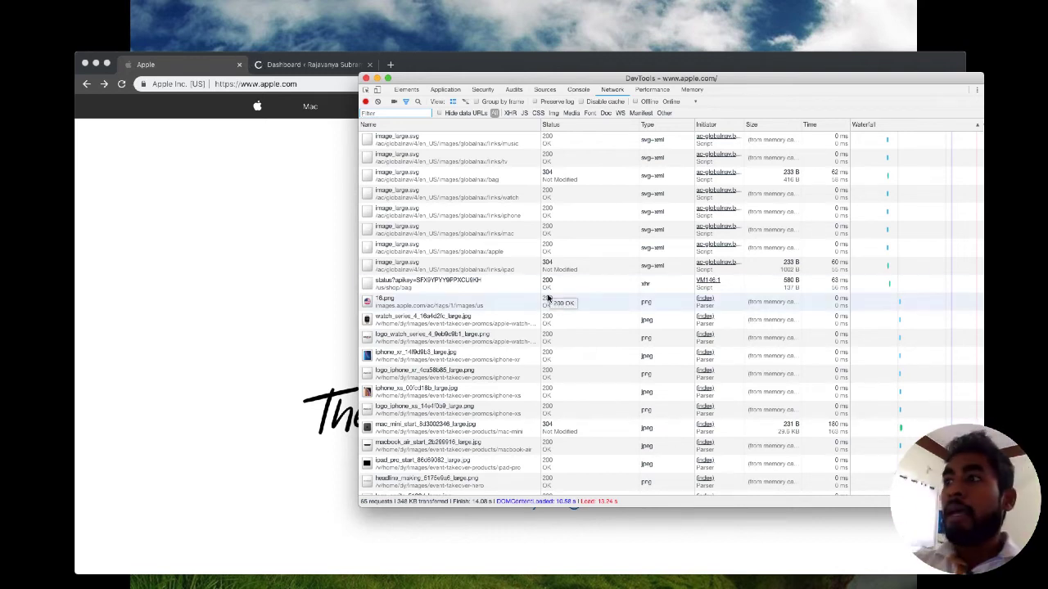
# Compare the product images on the Apple homepage with the requests recorded in DevTools, back to the first request.
pyautogui.click(278, 296)
pyautogui.scroll(-15, 513, 353)
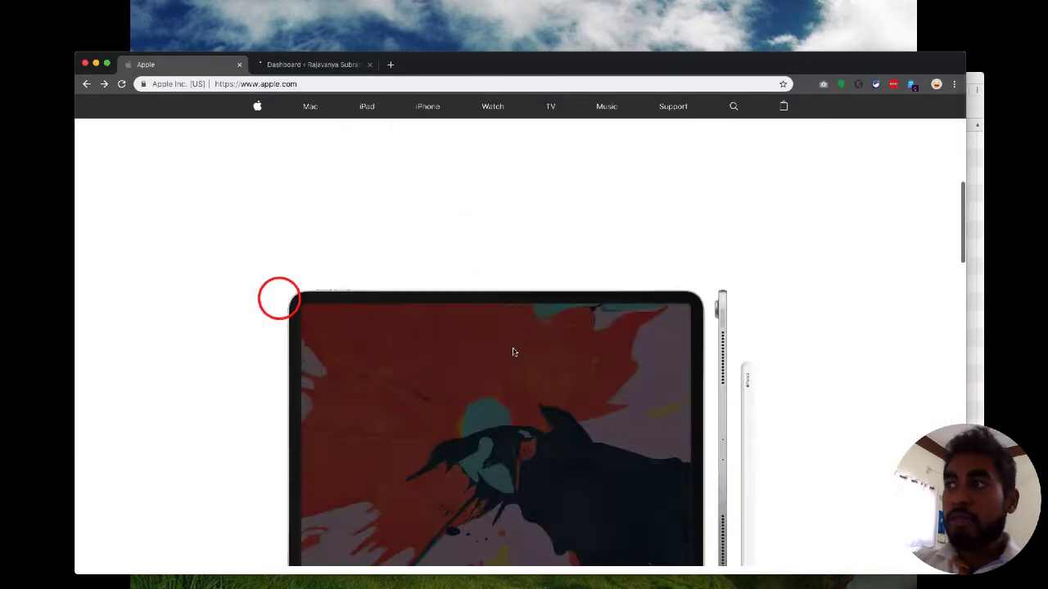
pyautogui.scroll(15, 513, 352)
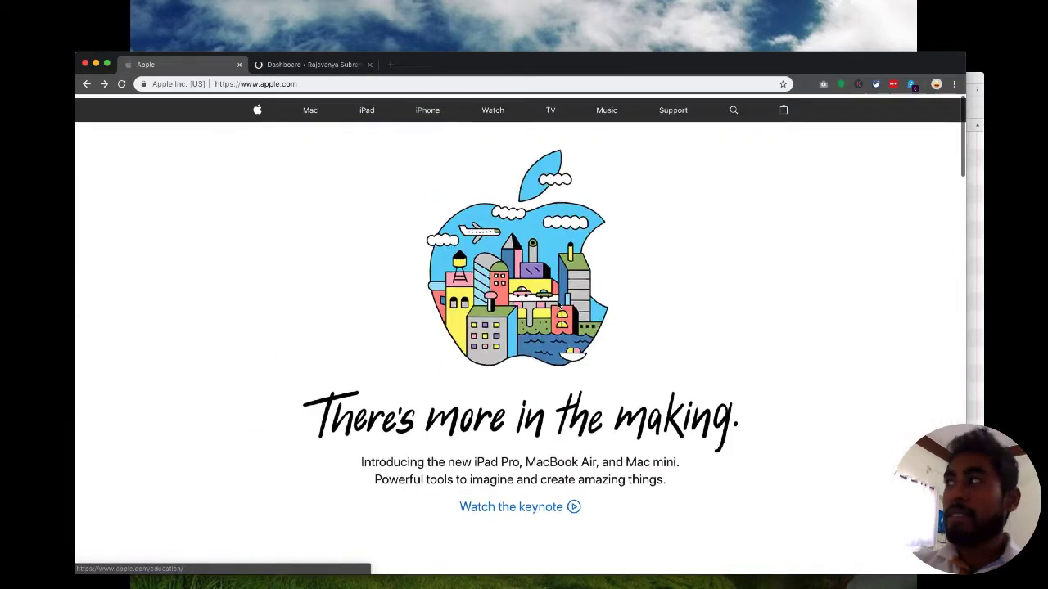
pyautogui.click(971, 75)
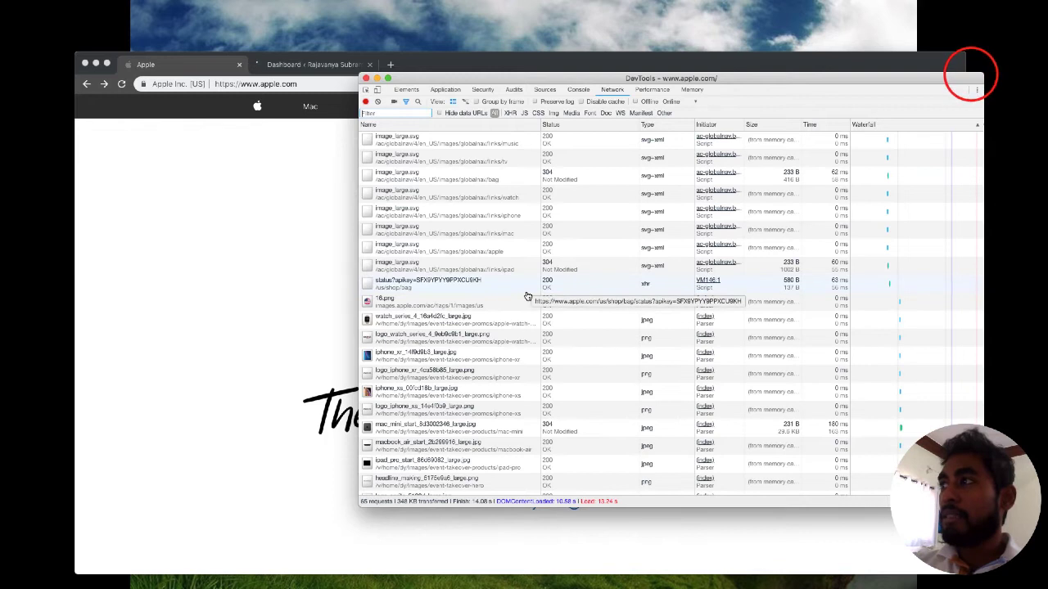
pyautogui.scroll(10, 527, 297)
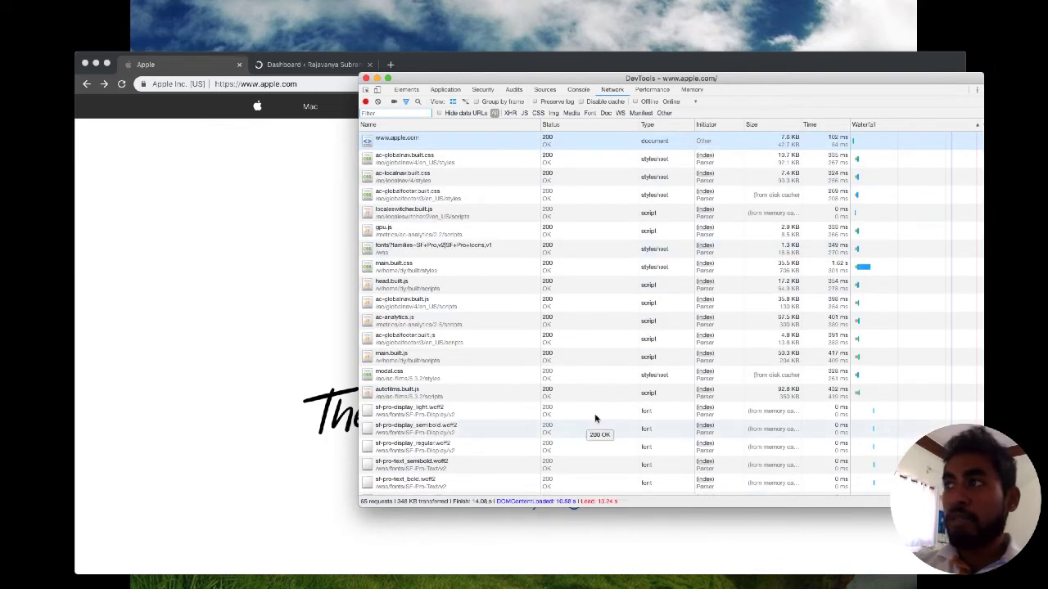
# Sort the network requests by type in descending order and look through the script and image requests.
pyautogui.click(666, 125)
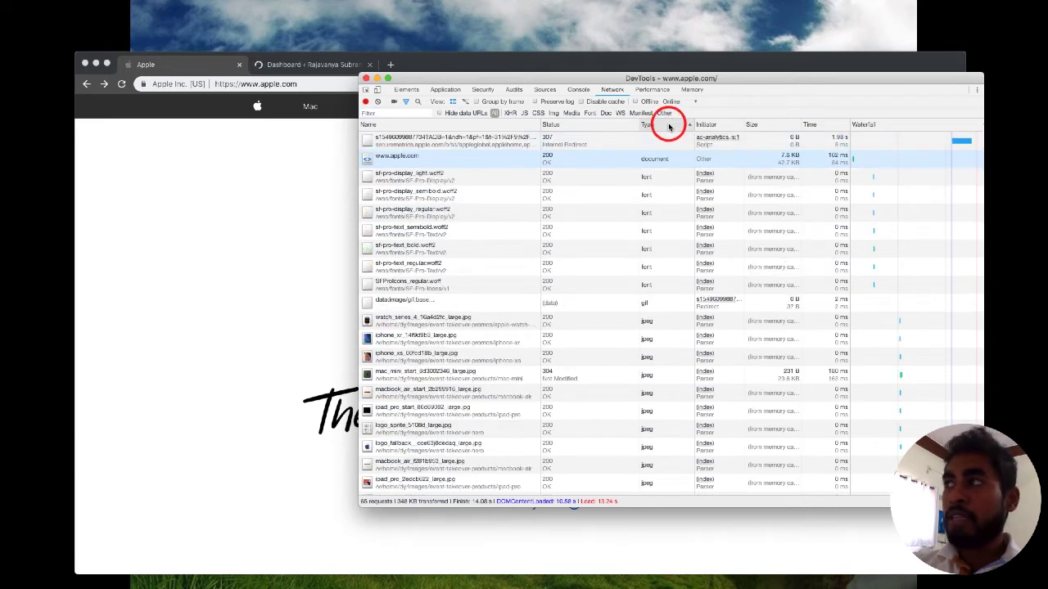
pyautogui.click(661, 124)
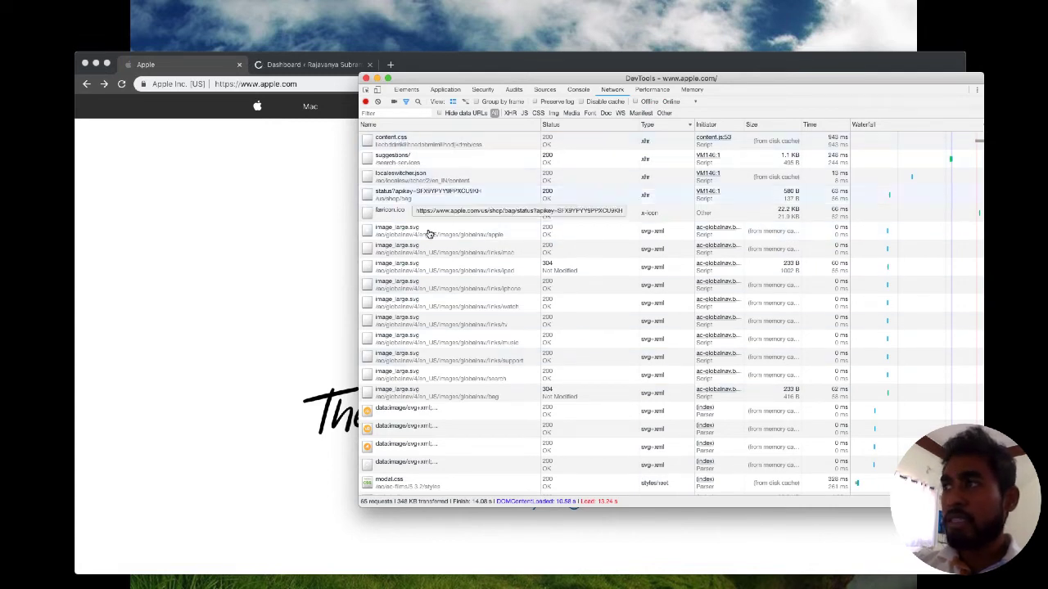
pyautogui.scroll(-5, 501, 376)
pyautogui.scroll(-5, 501, 376)
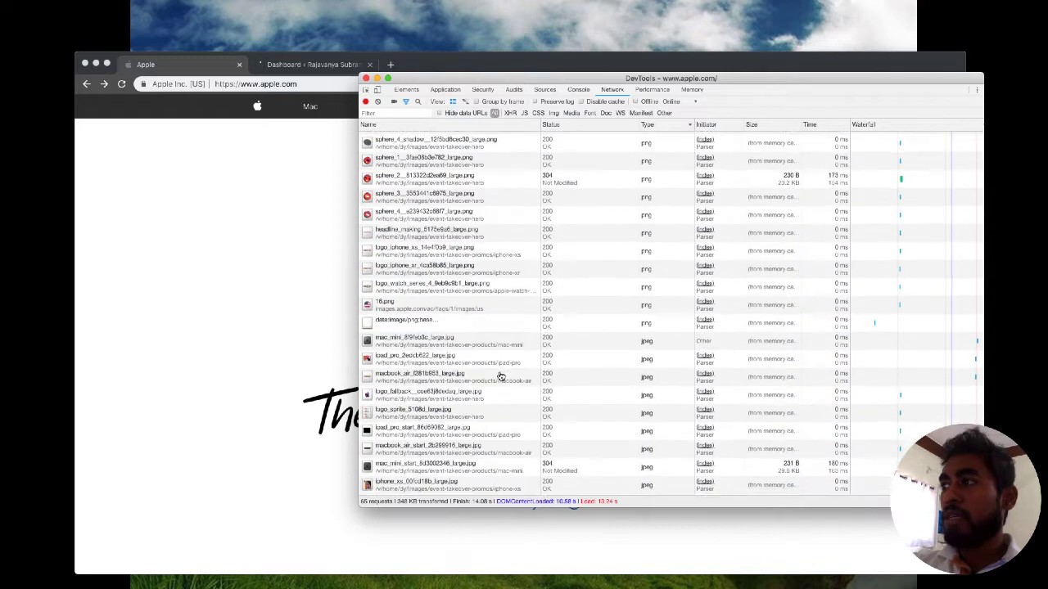
pyautogui.scroll(5, 567, 312)
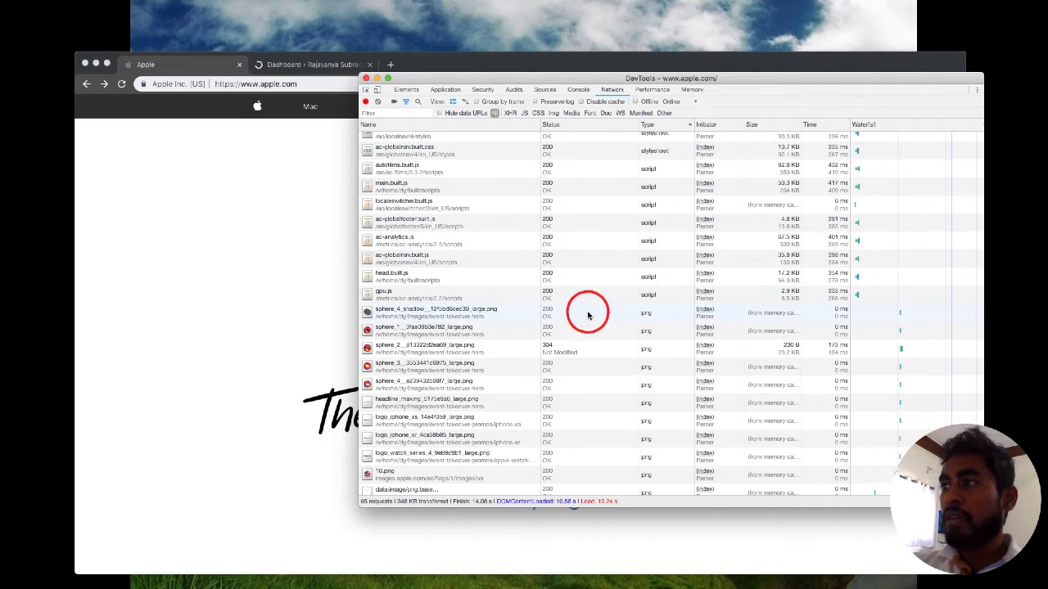
# Preview the image requests for the sphere shadow, iPhone XS, Mac mini start, MacBook Air start and iPad Pro start images.
pyautogui.click(426, 300)
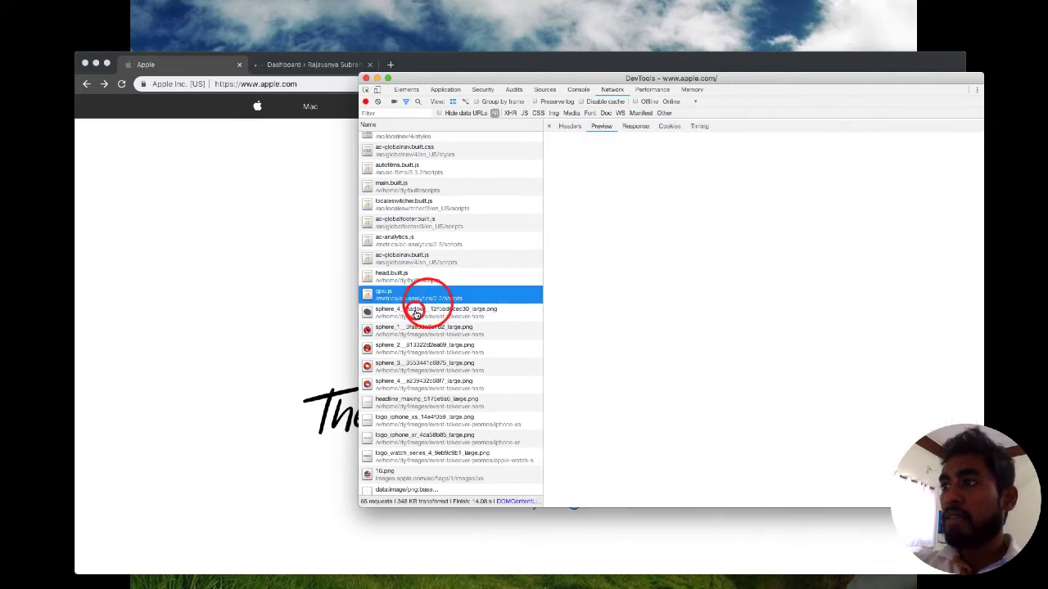
pyautogui.click(418, 311)
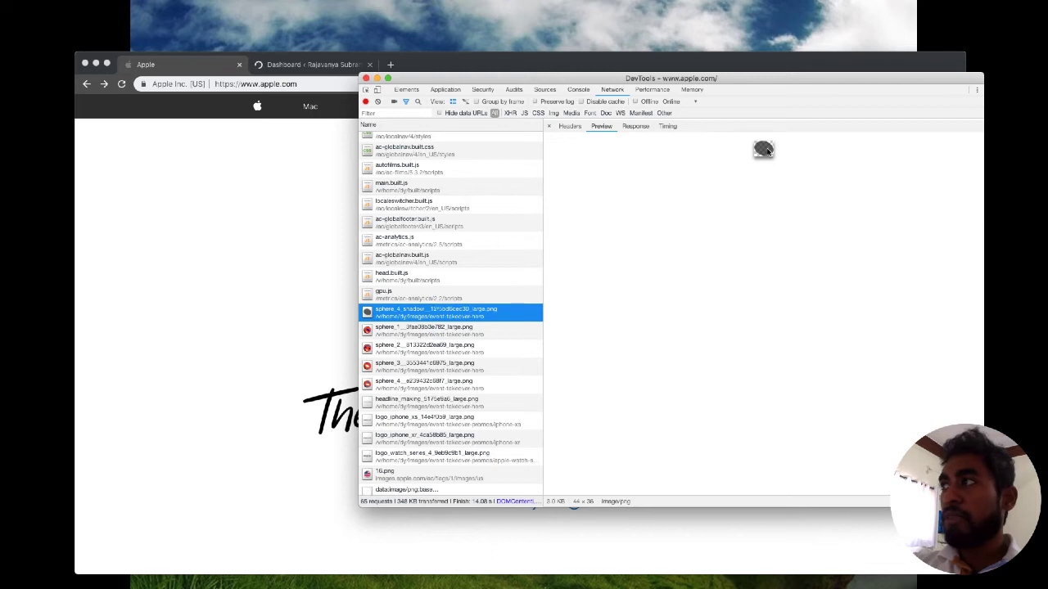
pyautogui.scroll(-6, 397, 375)
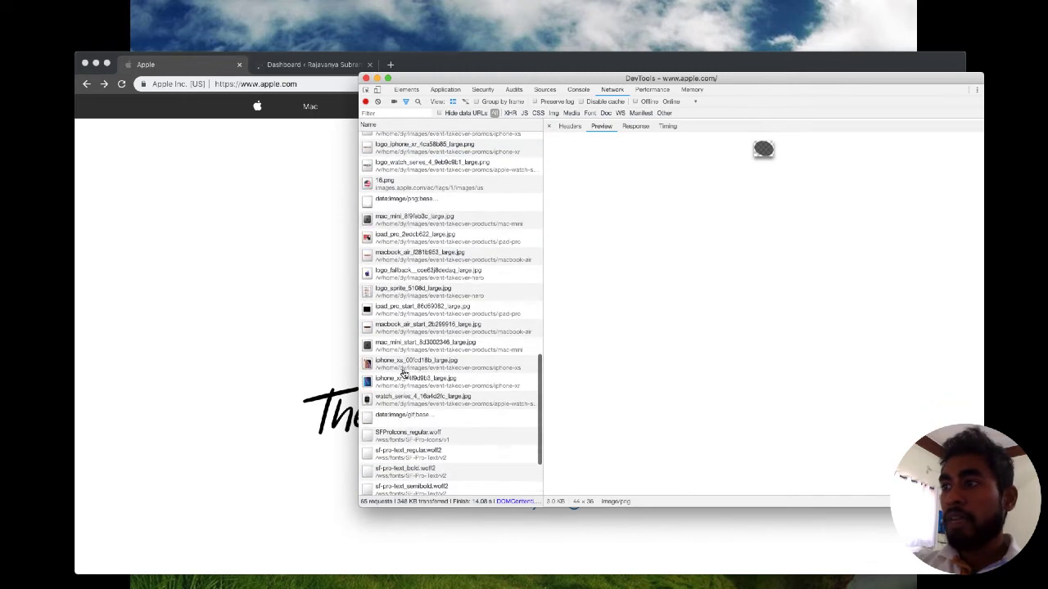
pyautogui.click(393, 380)
pyautogui.click(409, 362)
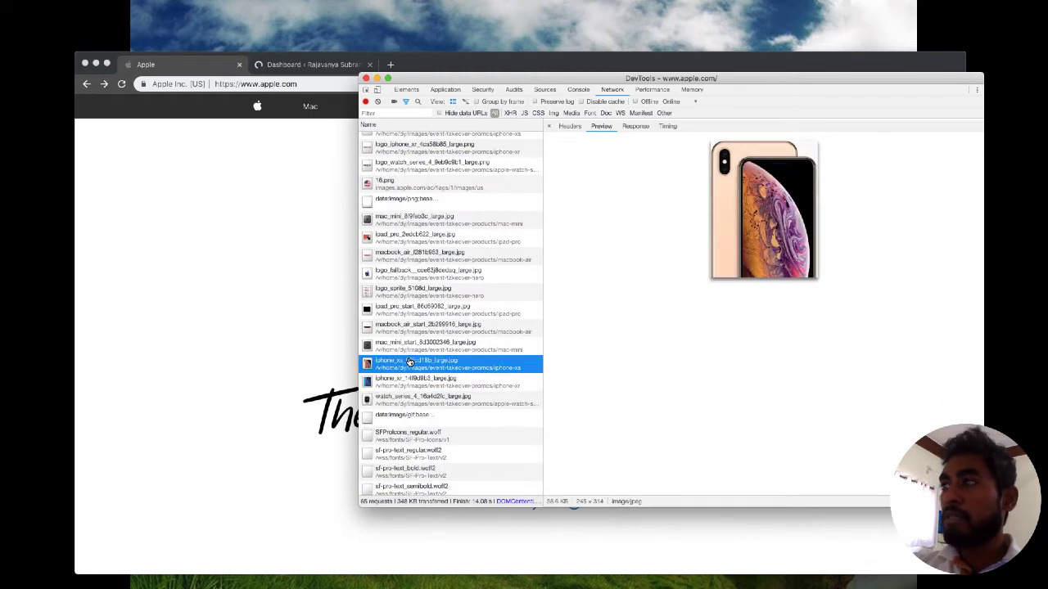
pyautogui.click(425, 346)
pyautogui.click(435, 328)
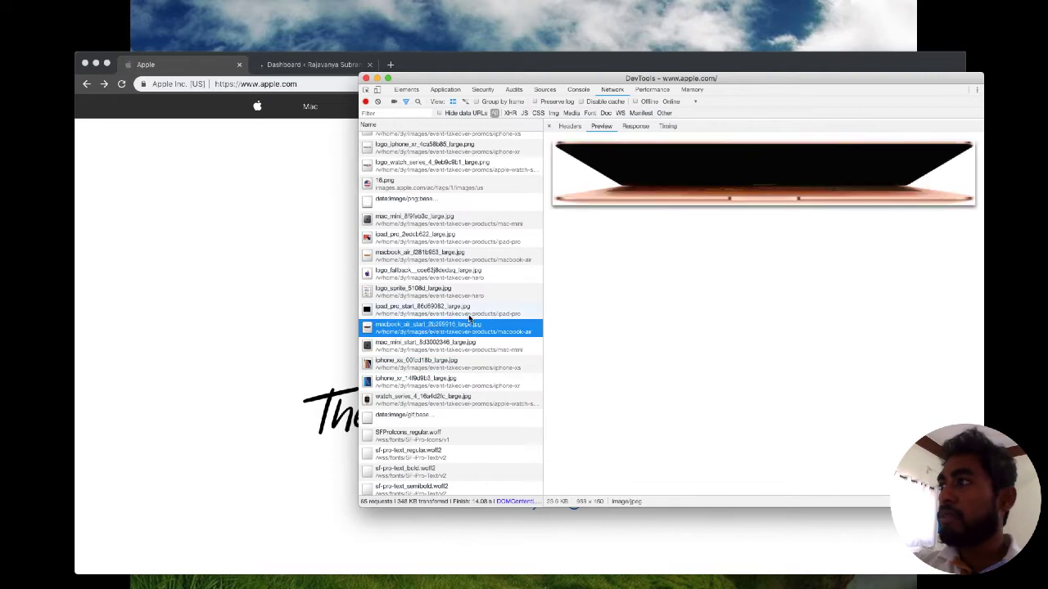
pyautogui.click(435, 309)
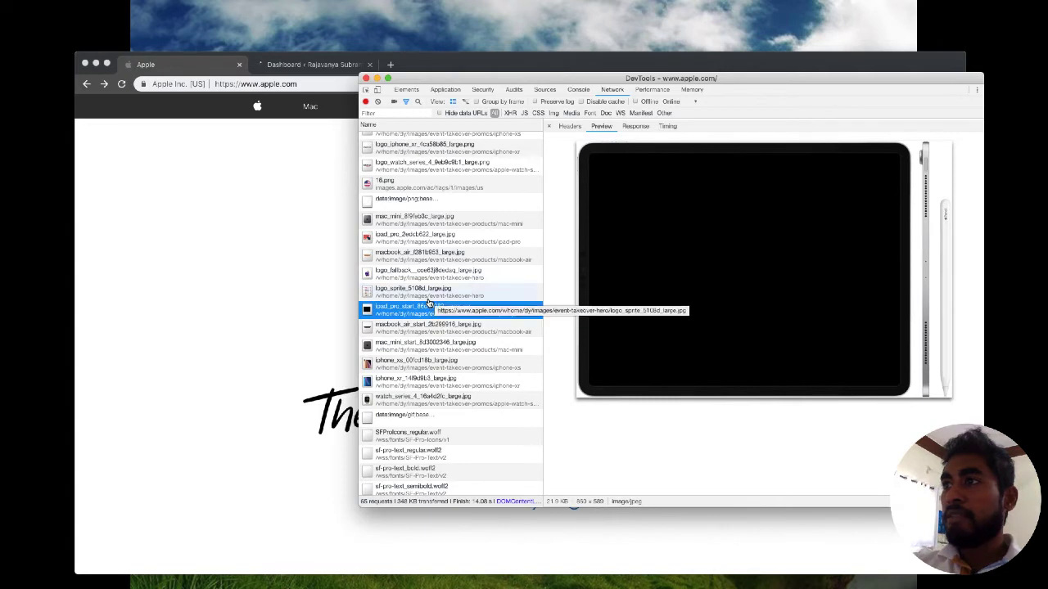
# Compare the ipad_pro and ipad_pro_start image previews, and view the watch_series_4 and macbook_air images.
pyautogui.click(402, 239)
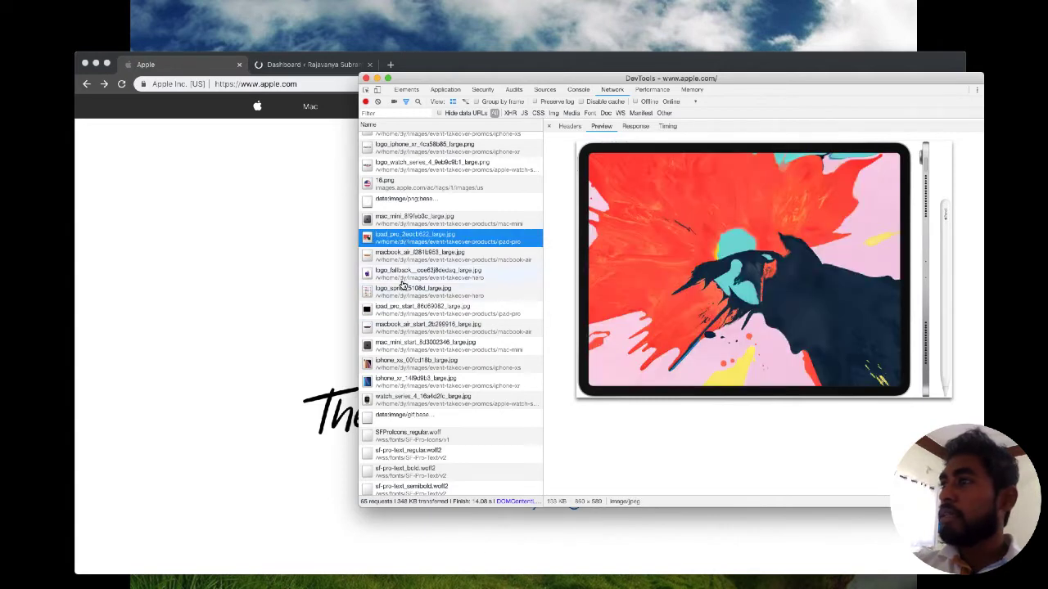
pyautogui.click(399, 308)
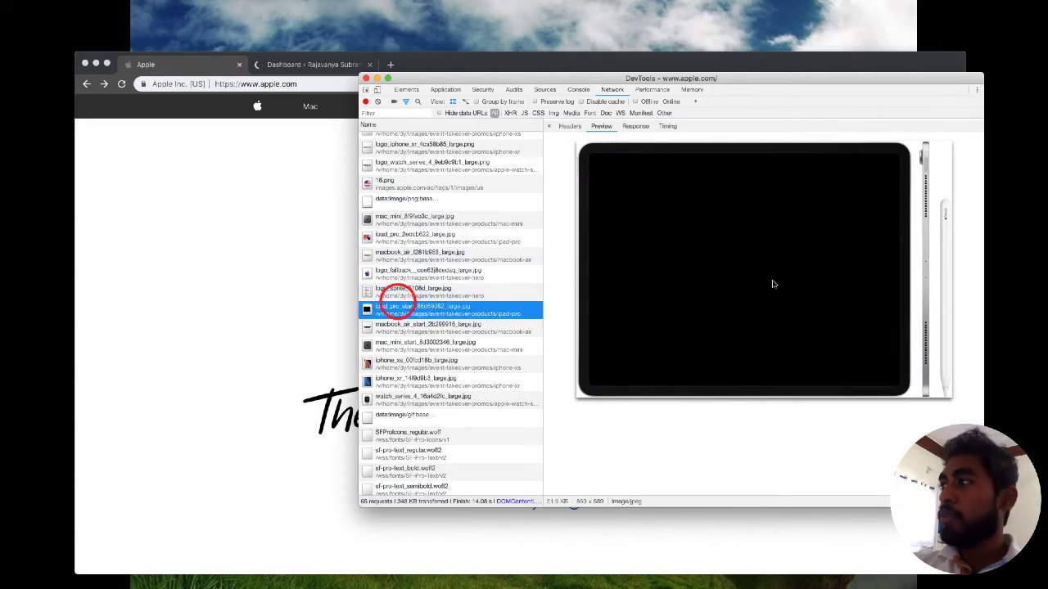
pyautogui.click(402, 239)
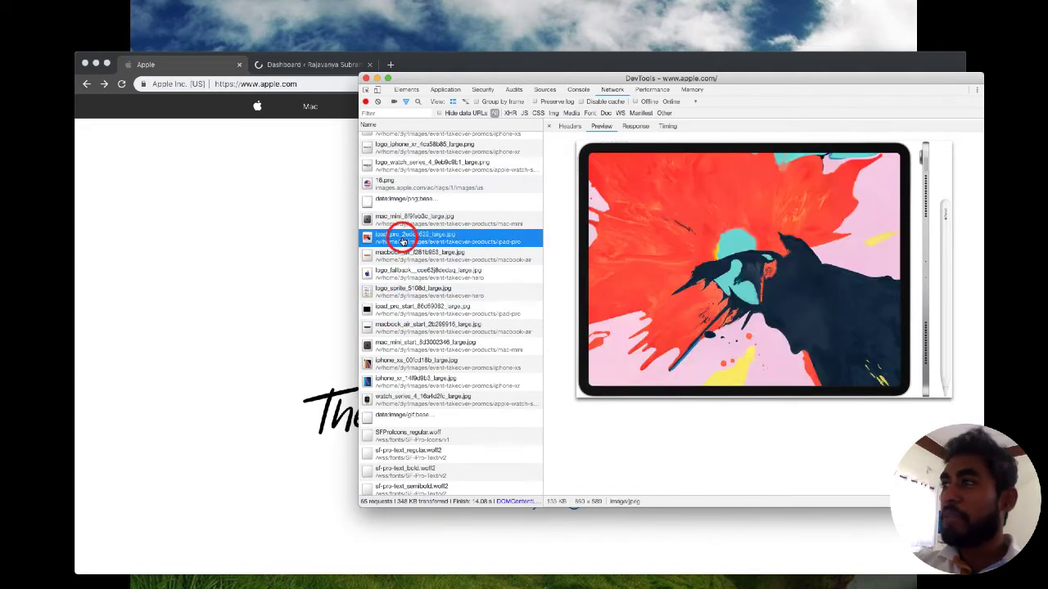
pyautogui.click(401, 397)
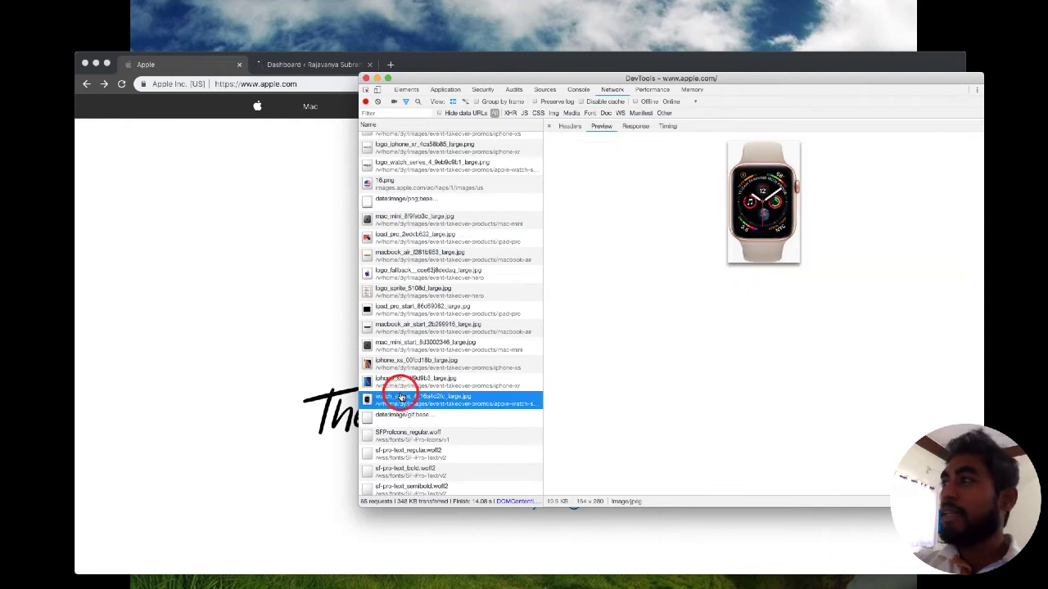
pyautogui.click(401, 256)
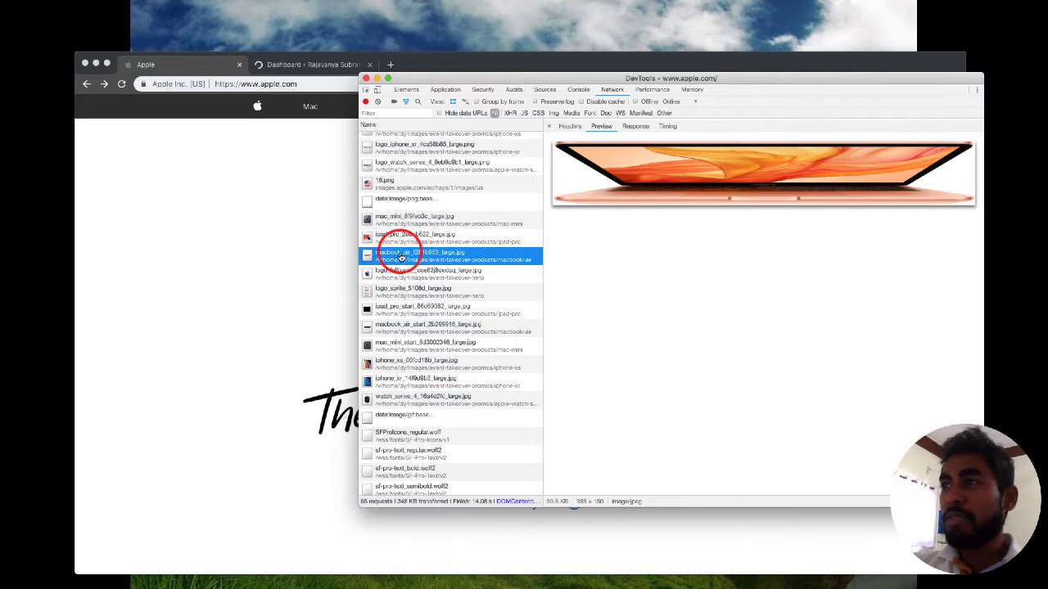
# Preview the logo_fallback image and look through the Apple logo variations in the logo_sprite image.
pyautogui.click(410, 273)
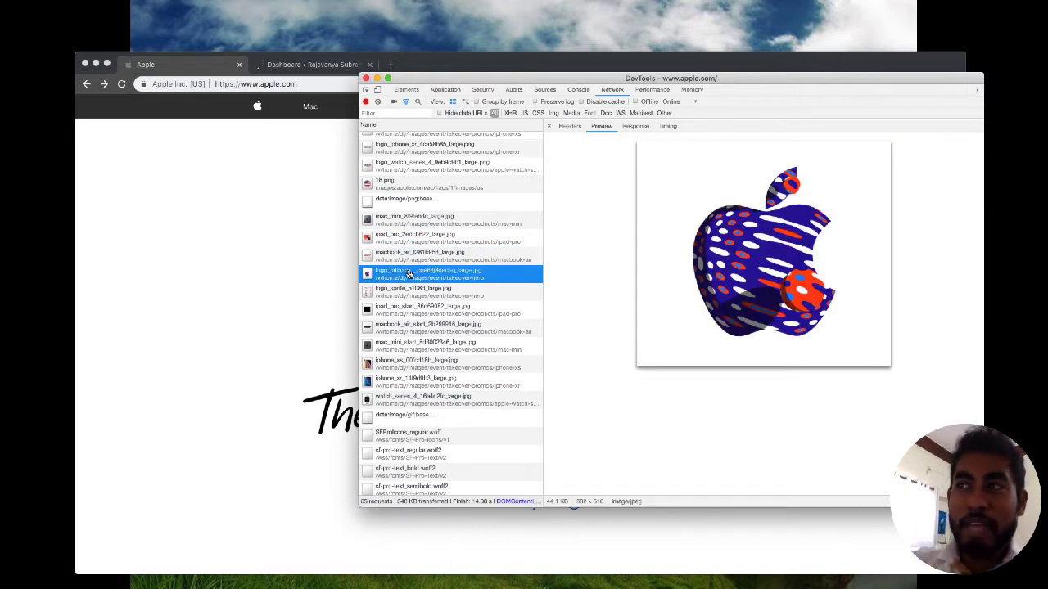
pyautogui.click(408, 292)
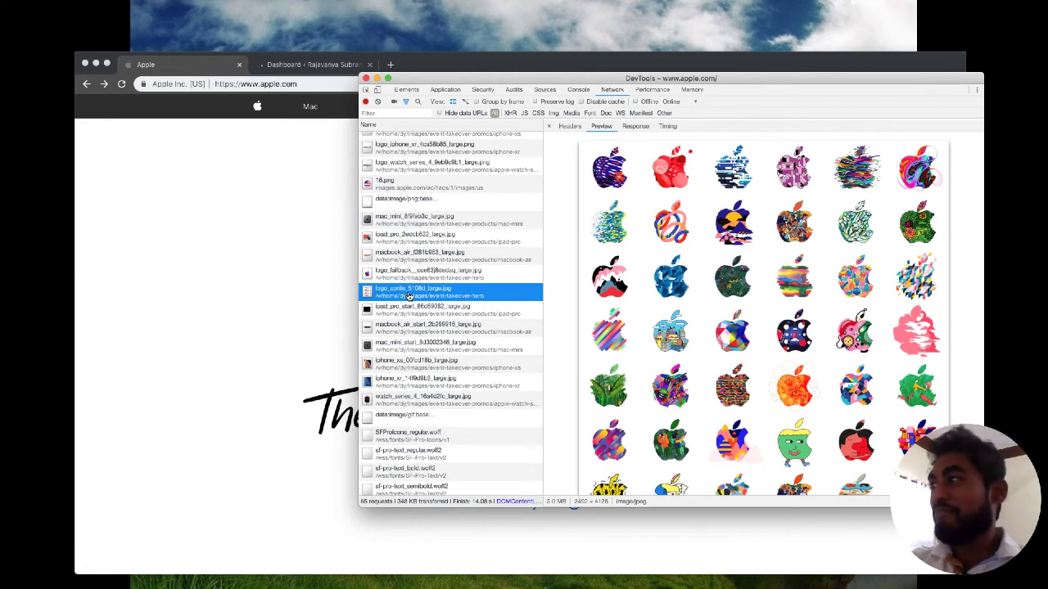
pyautogui.scroll(-3, 709, 368)
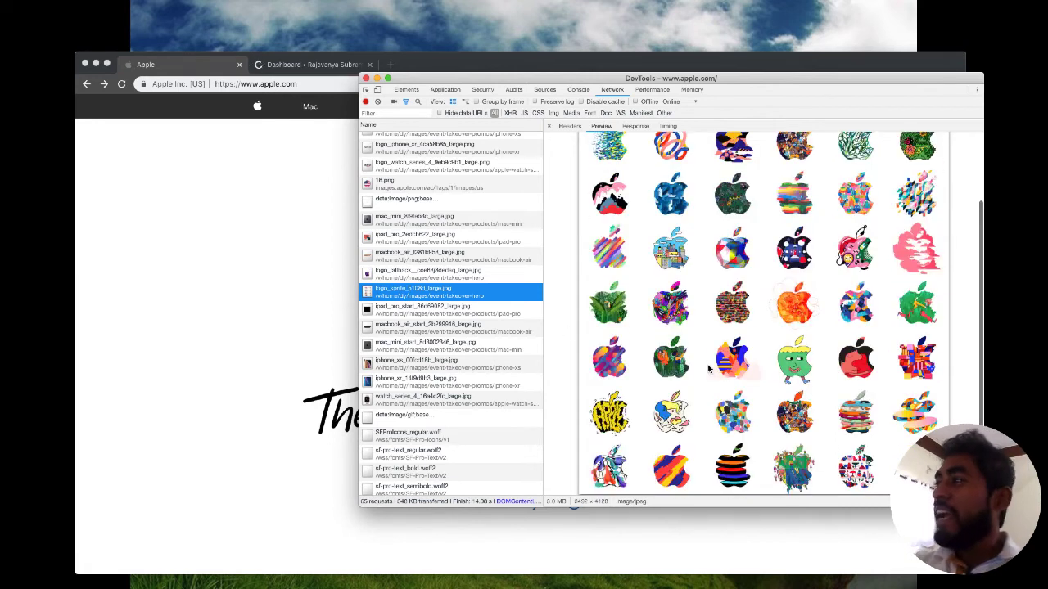
pyautogui.scroll(3, 709, 368)
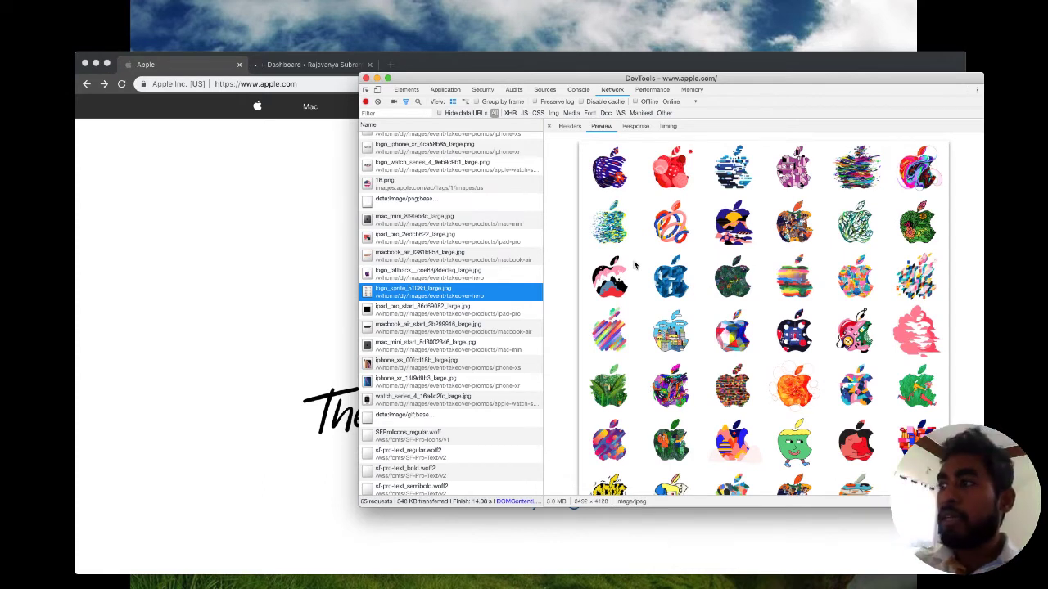
pyautogui.scroll(-2, 751, 353)
pyautogui.scroll(2, 751, 353)
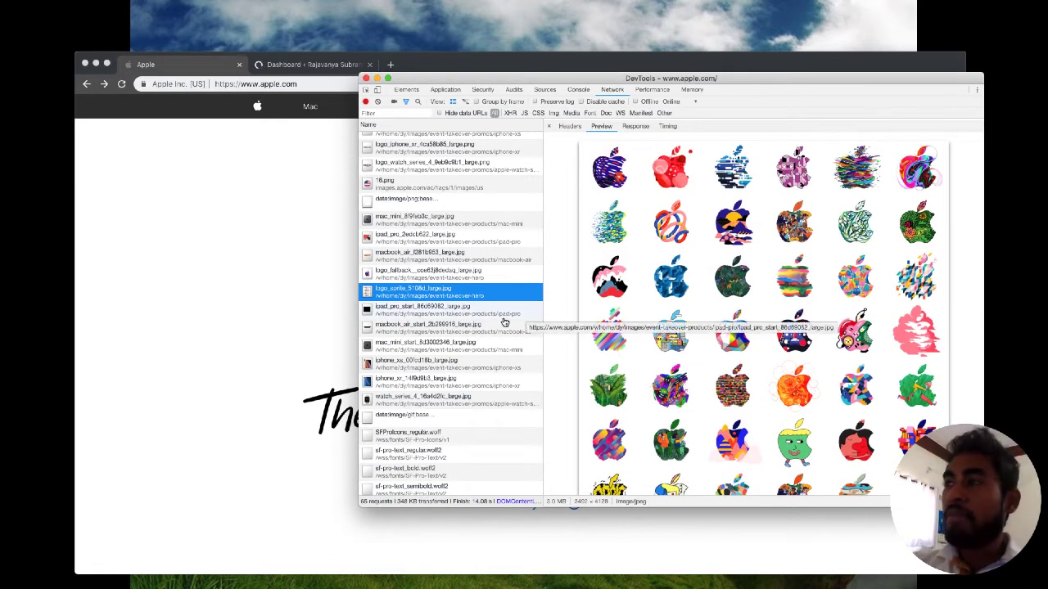
# Preview the logo_fallback image again and open it in a new browser tab.
pyautogui.click(462, 273)
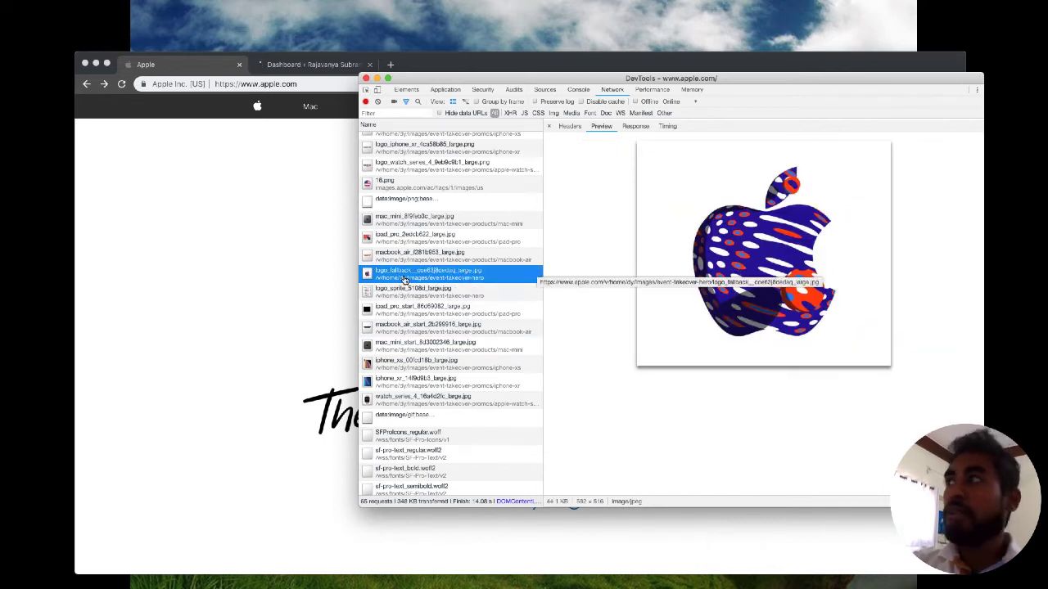
pyautogui.scroll(5, 404, 279)
pyautogui.scroll(-10, 415, 236)
pyautogui.scroll(8, 414, 236)
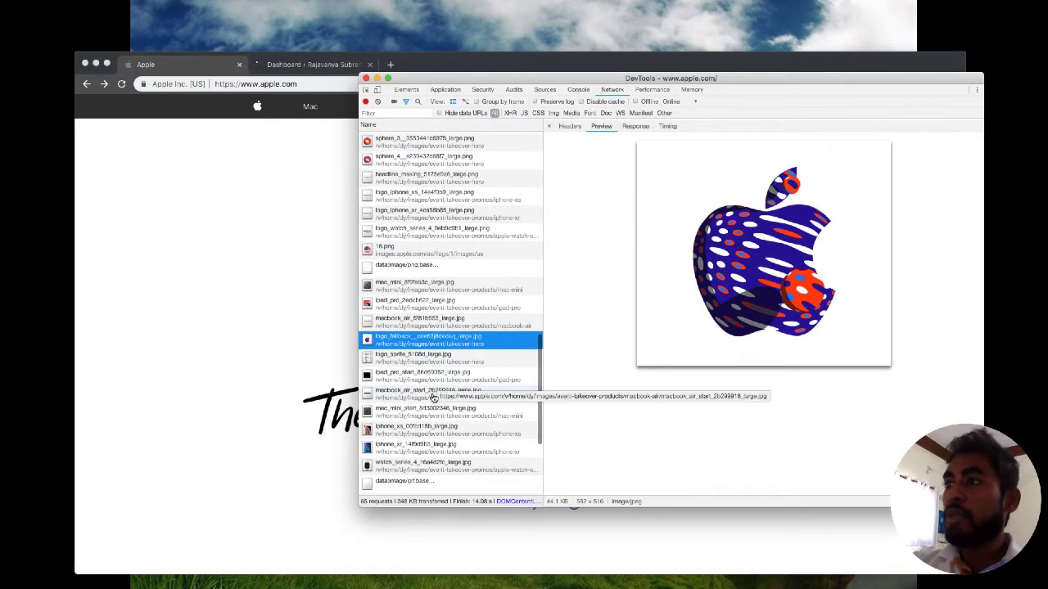
pyautogui.rightClick(431, 342)
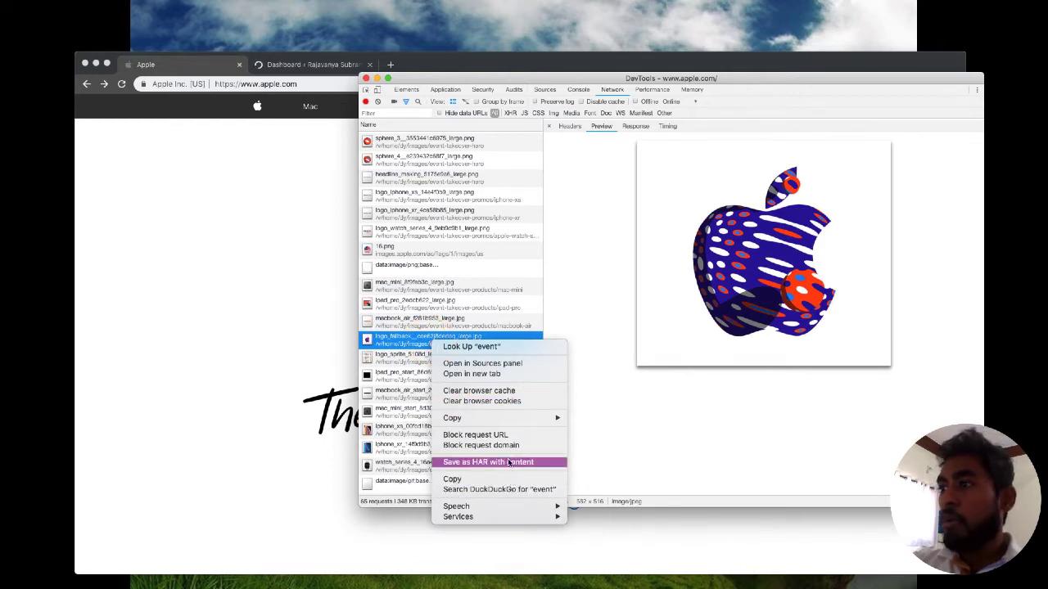
pyautogui.click(502, 375)
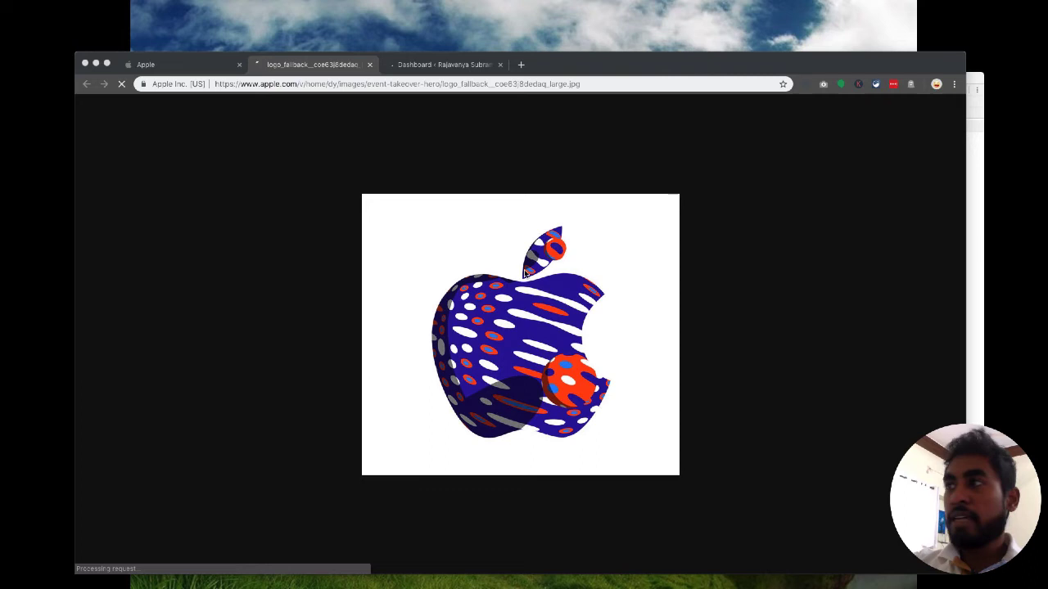
# Return to the Apple homepage and examine its hero logo, handwritten headline and iPad Pro heading.
pyautogui.hotkey('ctrl', 'Up')
pyautogui.click(744, 199)
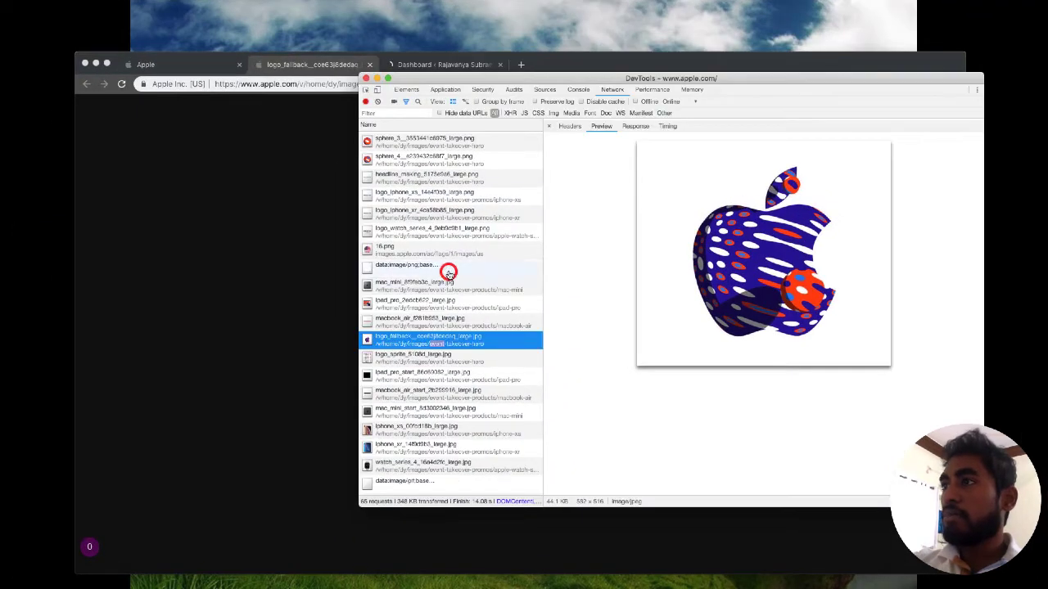
pyautogui.click(434, 65)
pyautogui.click(176, 65)
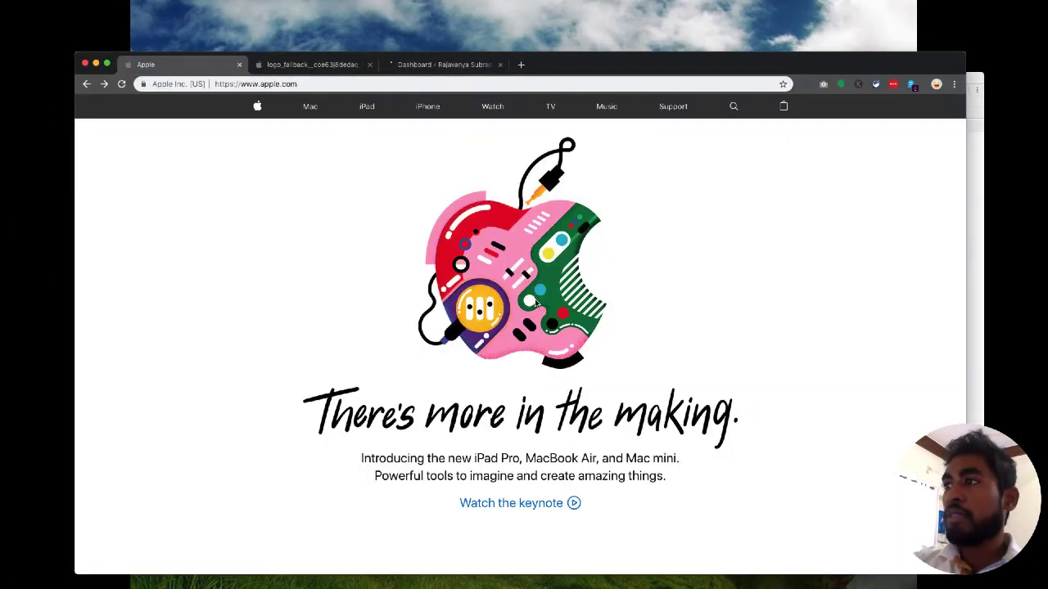
pyautogui.scroll(-3, 522, 276)
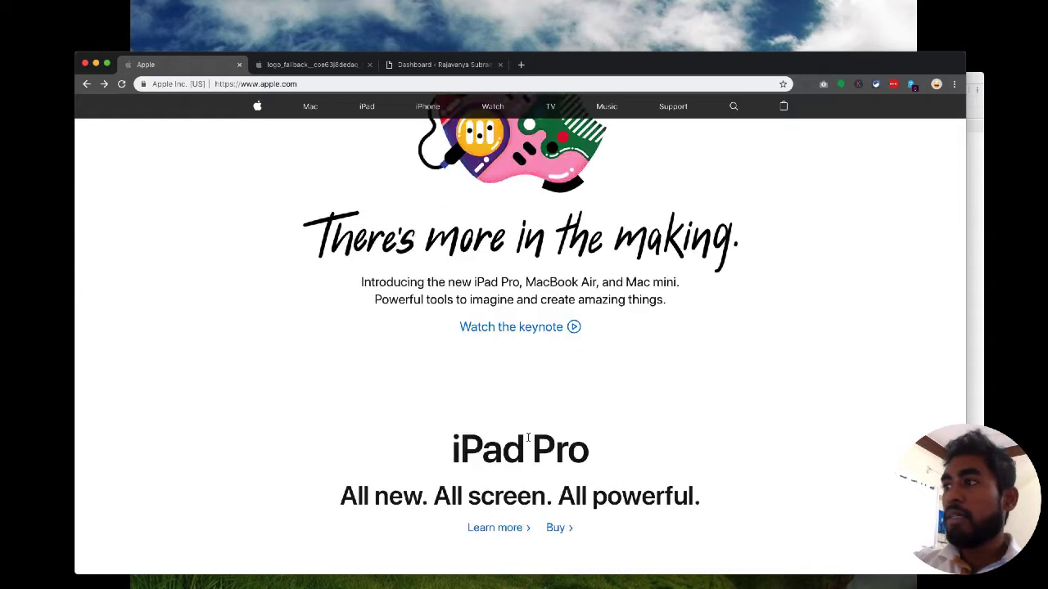
# Find the headline_making PNG among the DevTools network requests, preview it and open it in a new tab.
pyautogui.click(974, 73)
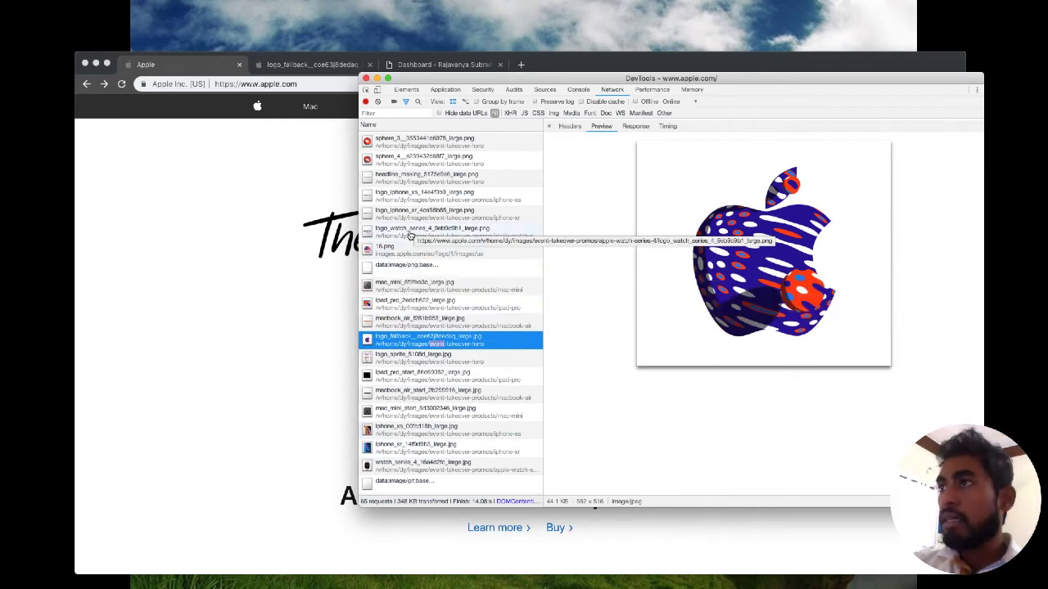
pyautogui.scroll(3, 410, 237)
pyautogui.click(398, 278)
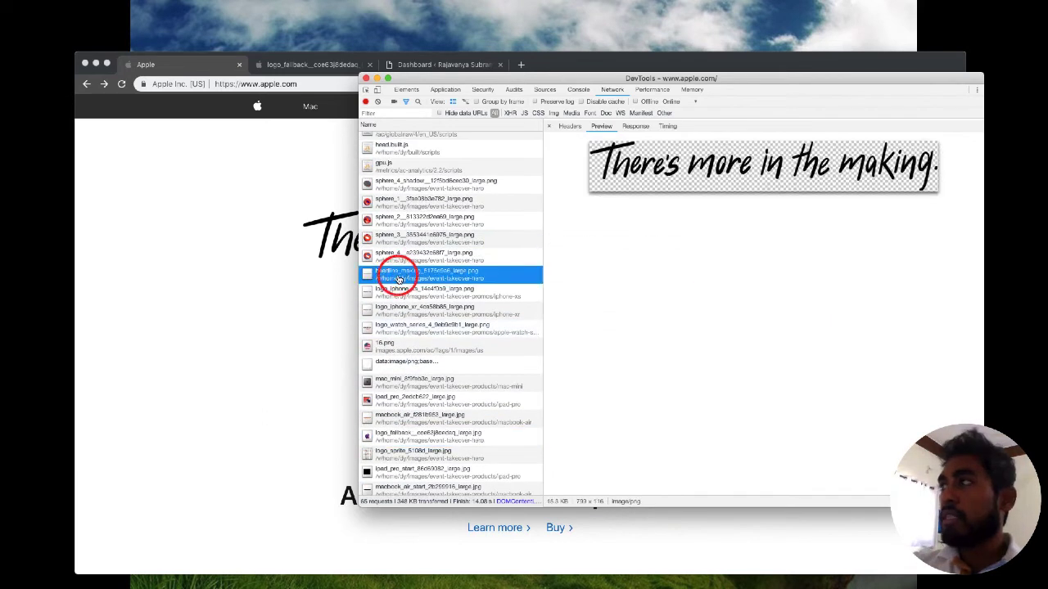
pyautogui.rightClick(399, 278)
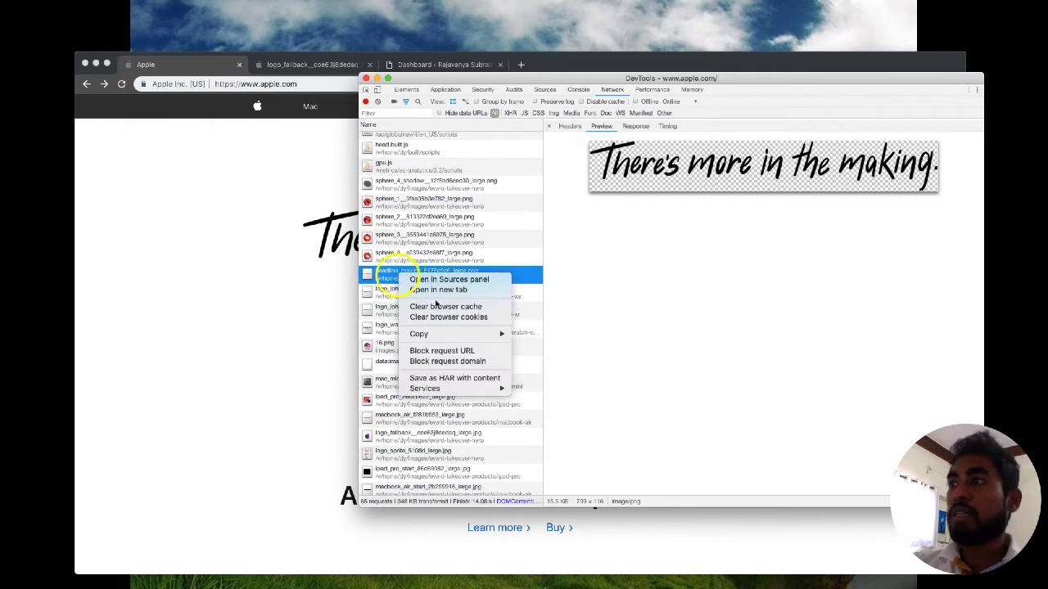
pyautogui.click(442, 291)
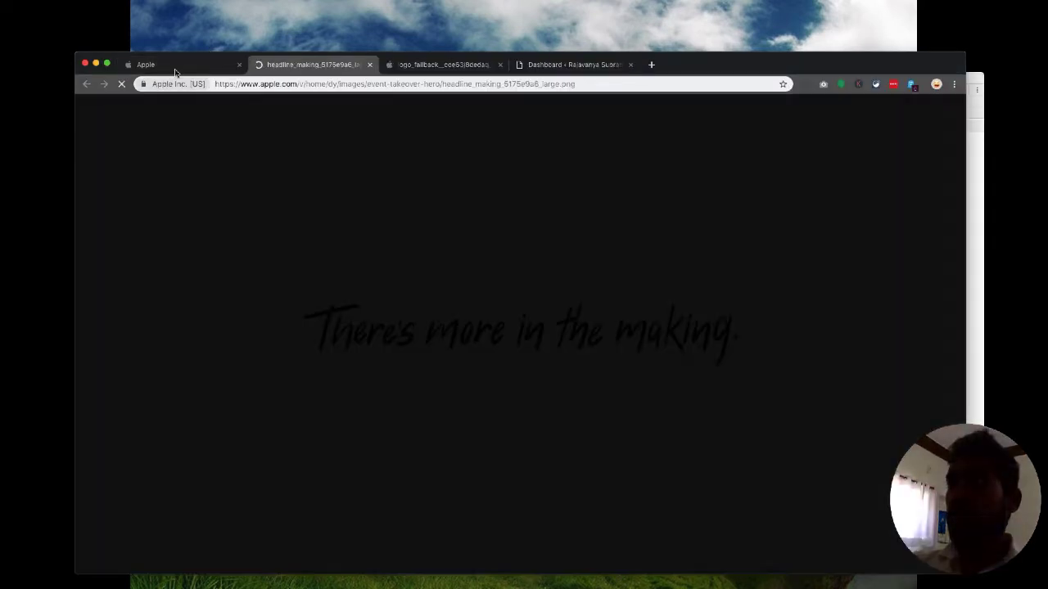
# View the iPad Pro section of the Apple homepage, then open the matching ipad_pro image request in a new tab.
pyautogui.click(175, 69)
pyautogui.scroll(-6, 260, 367)
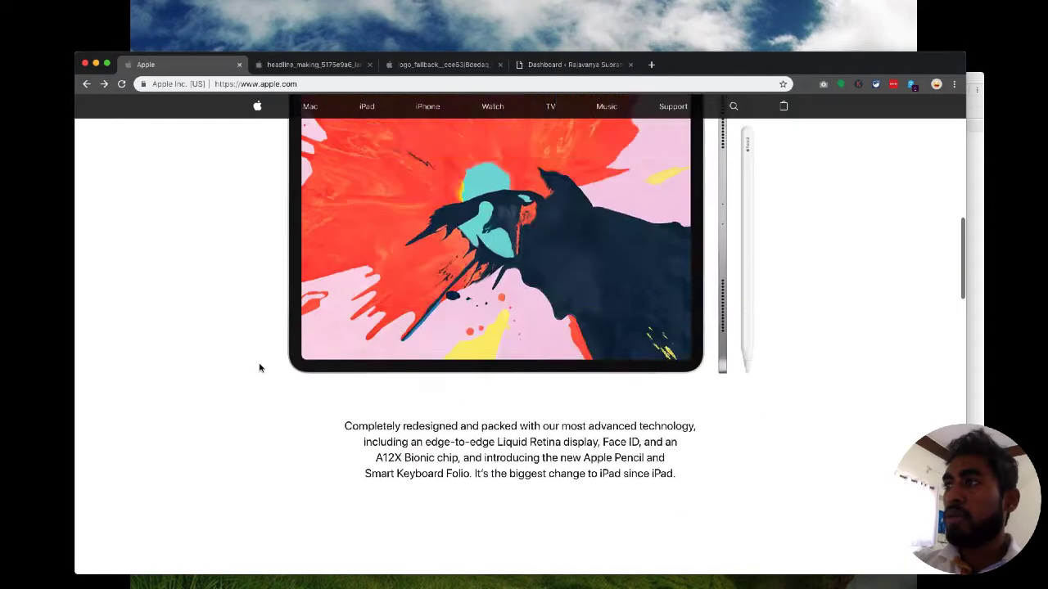
pyautogui.scroll(1, 260, 368)
pyautogui.press('super+grave')
pyautogui.scroll(-3, 458, 344)
pyautogui.click(398, 352)
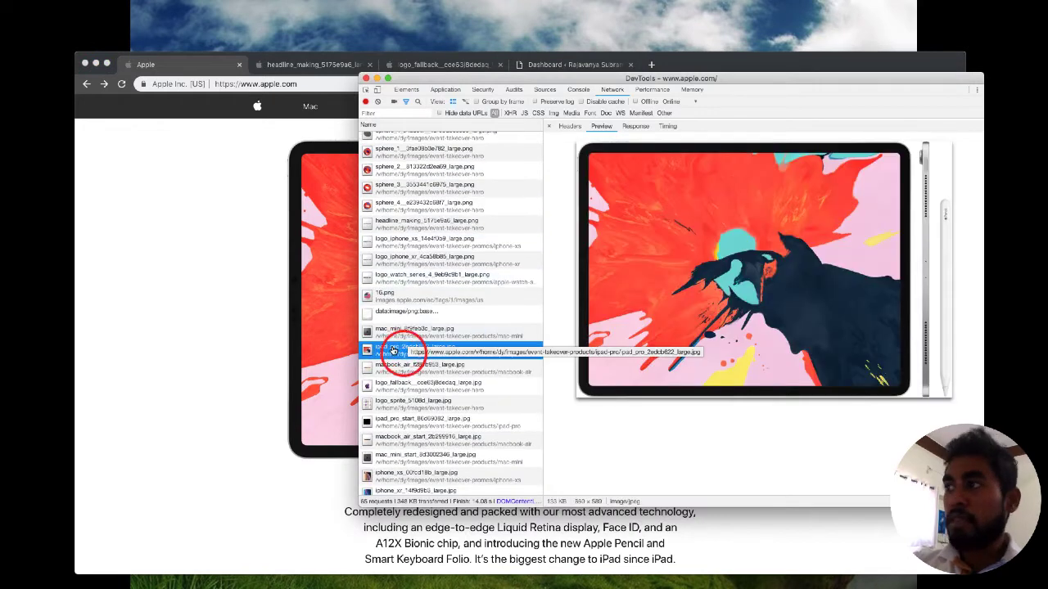
pyautogui.rightClick(393, 350)
pyautogui.click(409, 381)
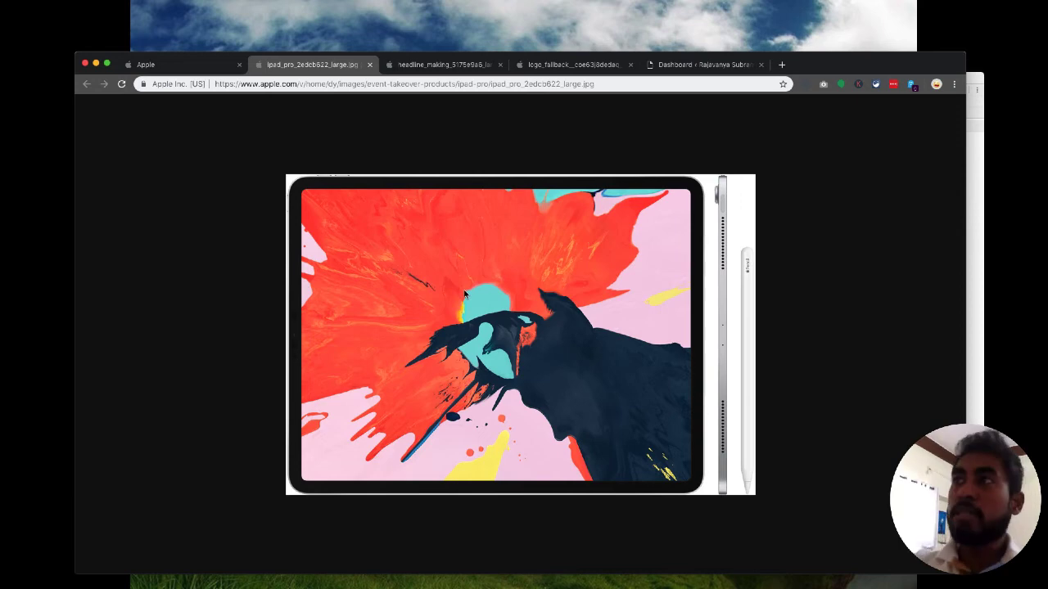
# View the MacBook Air section of the Apple homepage and open the macbook_air_start image request in a new tab.
pyautogui.hotkey('ctrl', 'Up')
pyautogui.click(725, 183)
pyautogui.click(164, 68)
pyautogui.scroll(-6, 491, 328)
pyautogui.hotkey('ctrl', 'Up')
pyautogui.click(733, 184)
pyautogui.scroll(10, 397, 451)
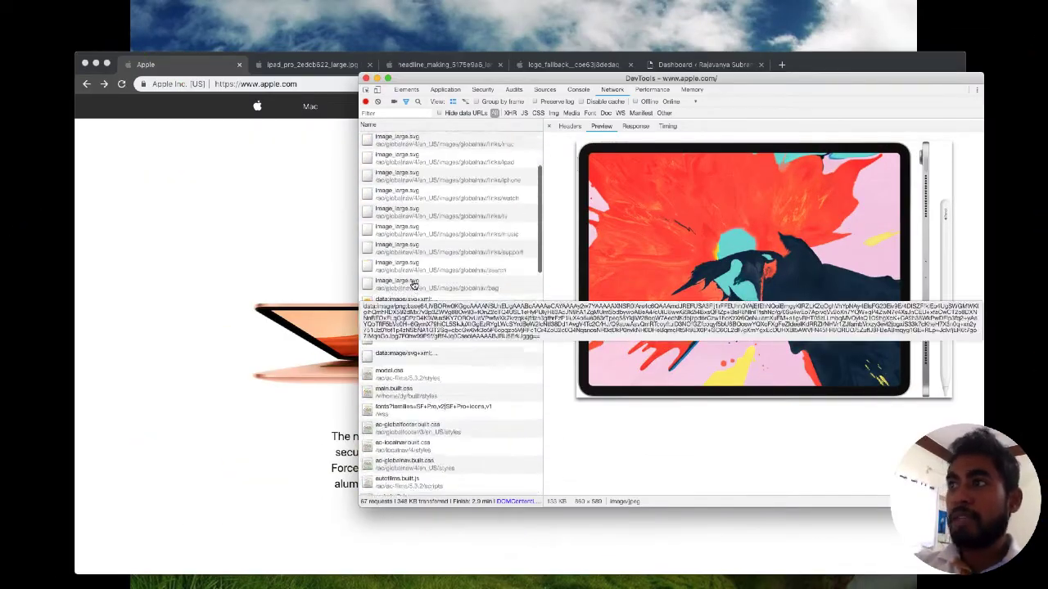
pyautogui.scroll(-5, 413, 284)
pyautogui.click(402, 253)
pyautogui.rightClick(427, 250)
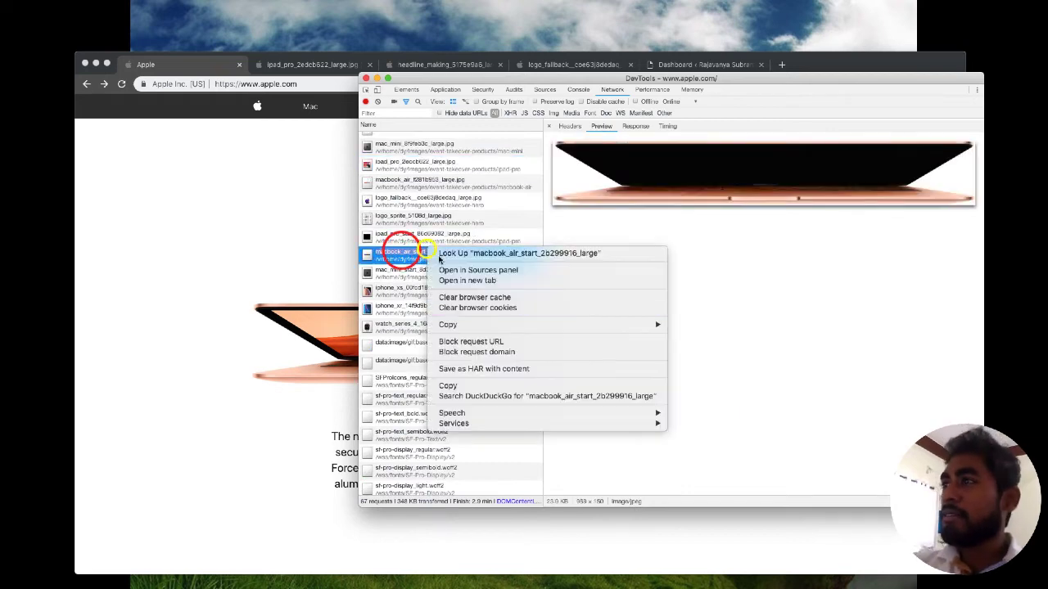
pyautogui.click(466, 280)
# View the iPhone and Watch section of the Apple homepage and open the mac_mini_start image request in a new tab.
pyautogui.hotkey('ctrl', 'shift', 'Tab')
pyautogui.scroll(-10, 393, 361)
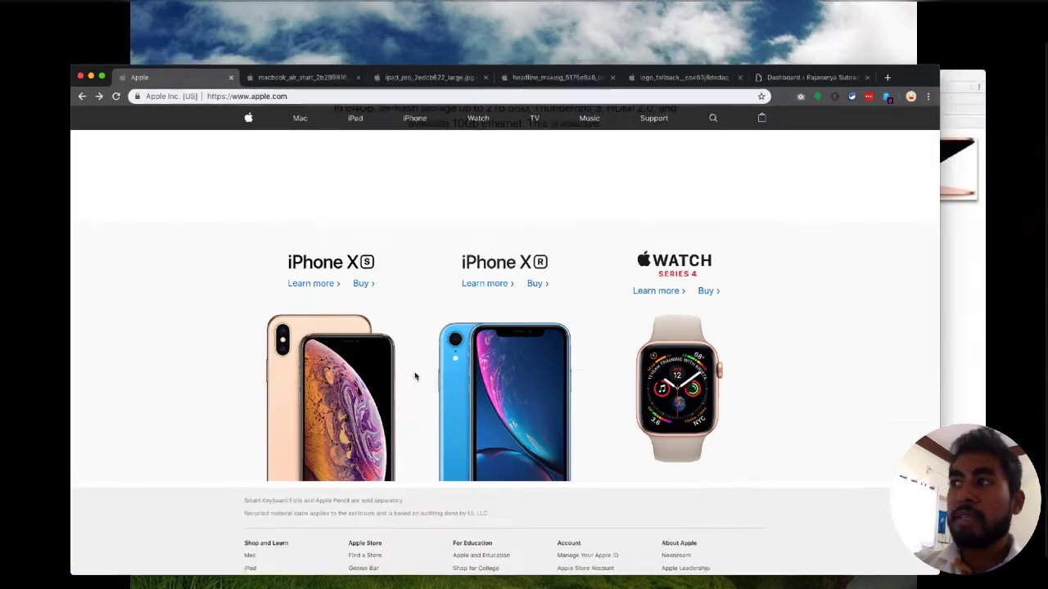
pyautogui.click(712, 246)
pyautogui.rightClick(402, 278)
pyautogui.click(472, 313)
# Preview the iphone_xr image request in DevTools and return to the iPhone and Watch section of the Apple homepage.
pyautogui.hotkey('ctrl', 'Up')
pyautogui.click(722, 248)
pyautogui.rightClick(423, 304)
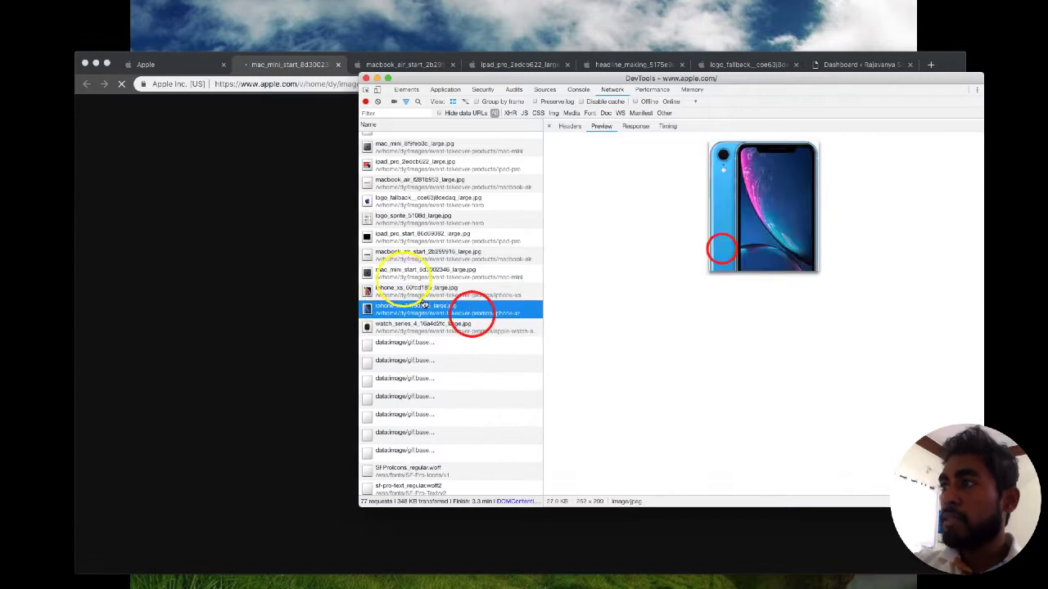
pyautogui.rightClick(428, 294)
pyautogui.click(704, 248)
pyautogui.doubleClick(157, 57)
pyautogui.doubleClick(30, 20)
pyautogui.click(150, 67)
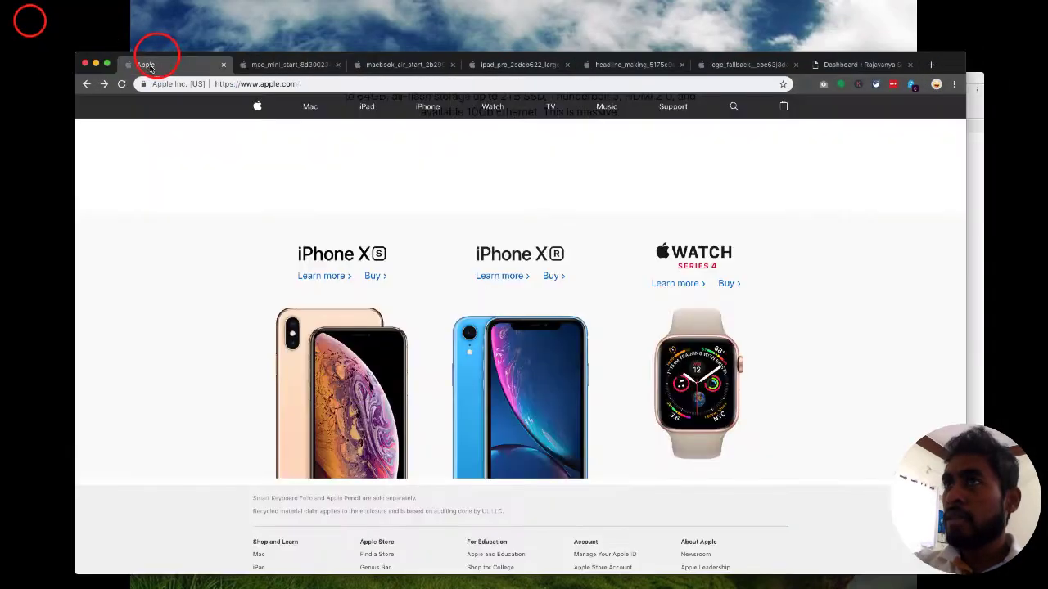
# Find the iphone_xs image among the DevTools network requests and open it in a new tab.
pyautogui.scroll(-1, 458, 327)
pyautogui.hotkey('ctrl', 'Up')
pyautogui.click(777, 197)
pyautogui.scroll(10, 449, 328)
pyautogui.scroll(-8, 449, 327)
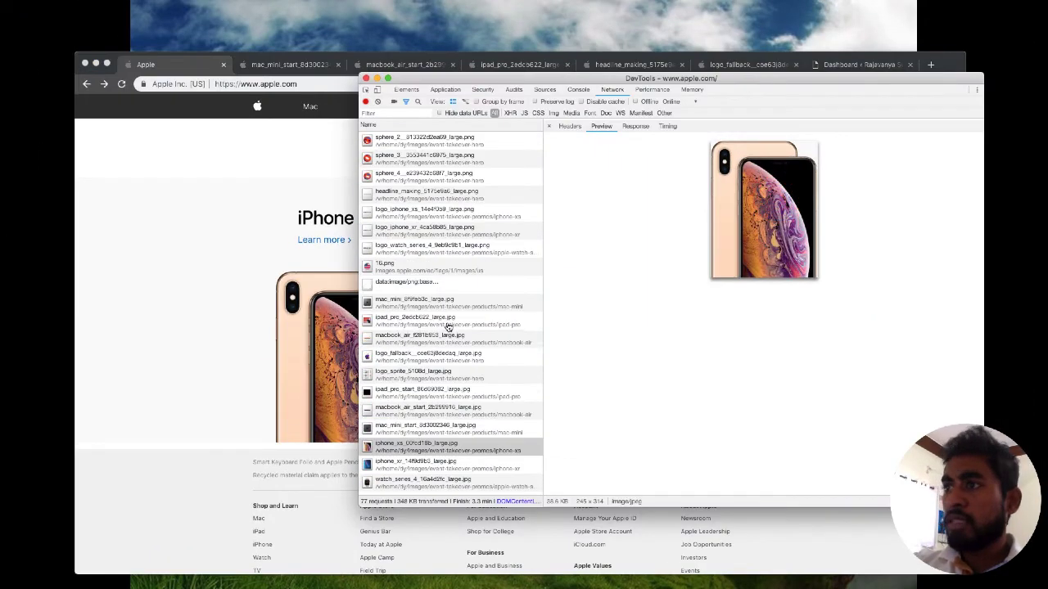
pyautogui.scroll(-5, 449, 327)
pyautogui.rightClick(727, 206)
pyautogui.click(742, 212)
pyautogui.rightClick(743, 214)
pyautogui.click(769, 235)
# Return to the network requests, preview the iphone_xr image and open it in a new tab.
pyautogui.hotkey('ctrl', 'Up')
pyautogui.click(767, 237)
pyautogui.click(416, 309)
pyautogui.rightClick(721, 194)
pyautogui.click(769, 220)
# Return to the network requests, preview the watch_series_4 image and open it in a new tab.
pyautogui.hotkey('ctrl', 'Up')
pyautogui.click(704, 221)
pyautogui.click(422, 326)
pyautogui.rightClick(766, 222)
pyautogui.click(803, 248)
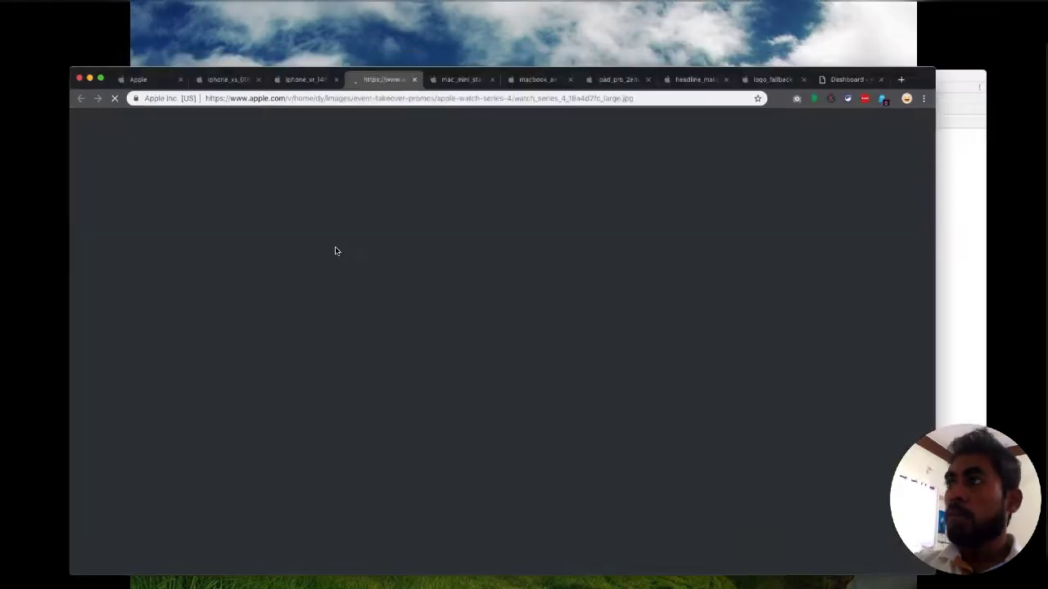
# Switch to Finder, open the "Recreate Apple homepage project" folder and arrange its window beside the browser's headline_making image.
pyautogui.hotkey('ctrl', 'Up')
pyautogui.click(627, 221)
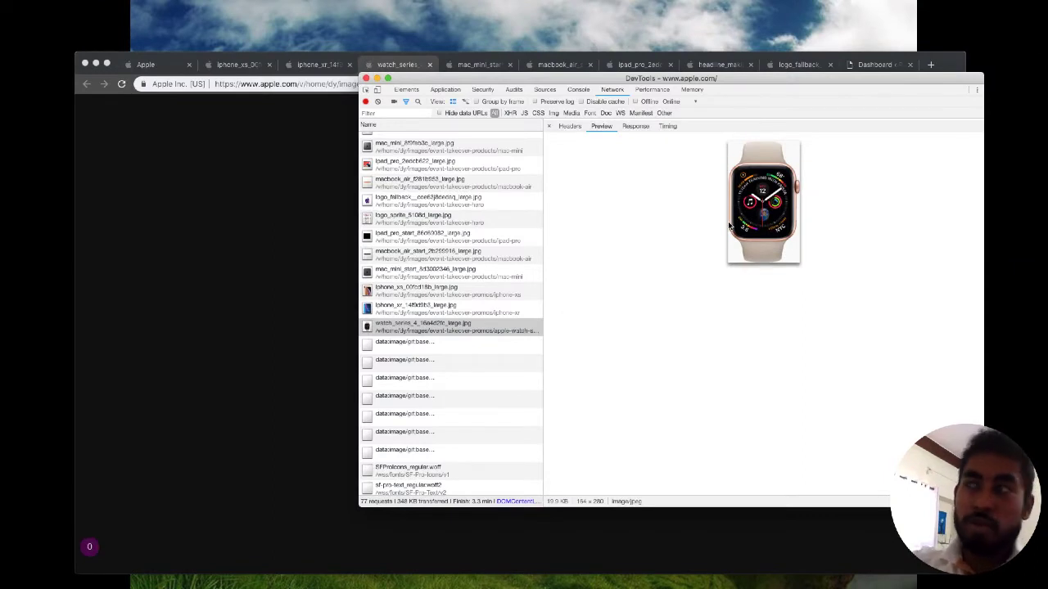
pyautogui.scroll(-3, 432, 344)
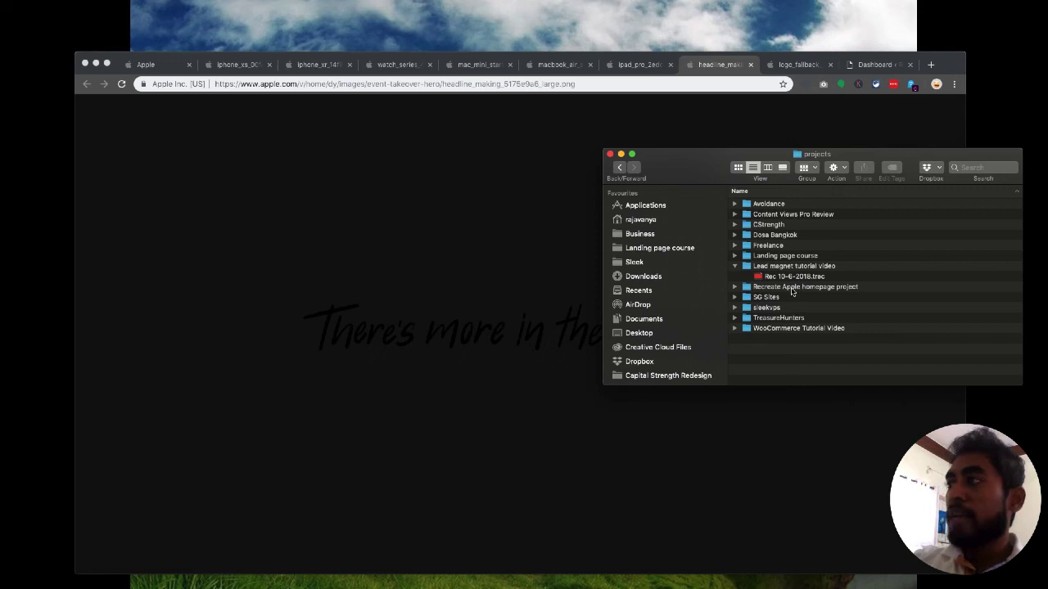
pyautogui.doubleClick(792, 290)
pyautogui.rightClick(770, 235)
pyautogui.click(752, 230)
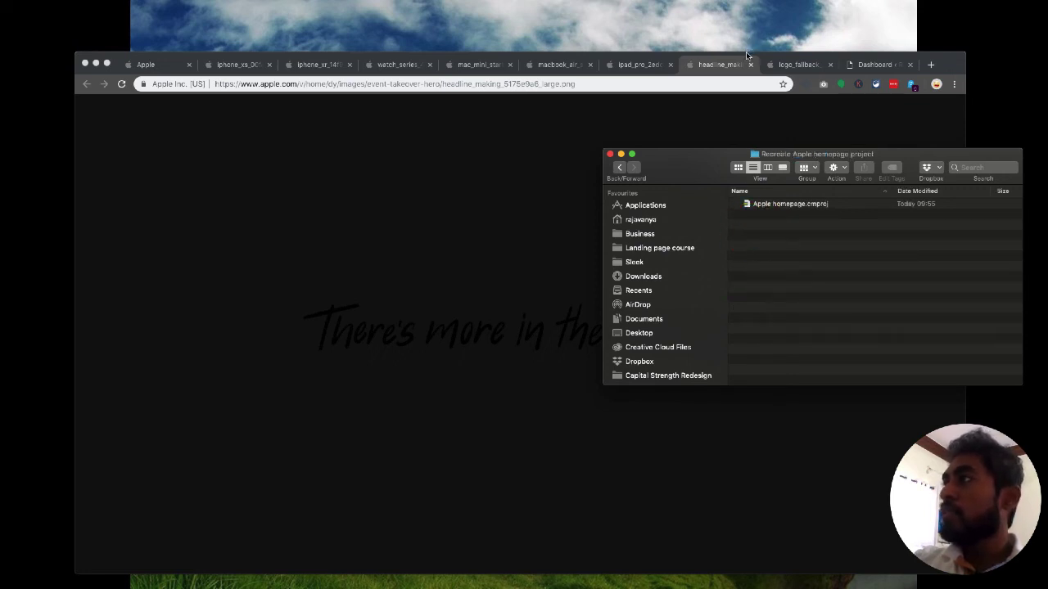
pyautogui.moveTo(746, 56); pyautogui.dragTo(683, 34)
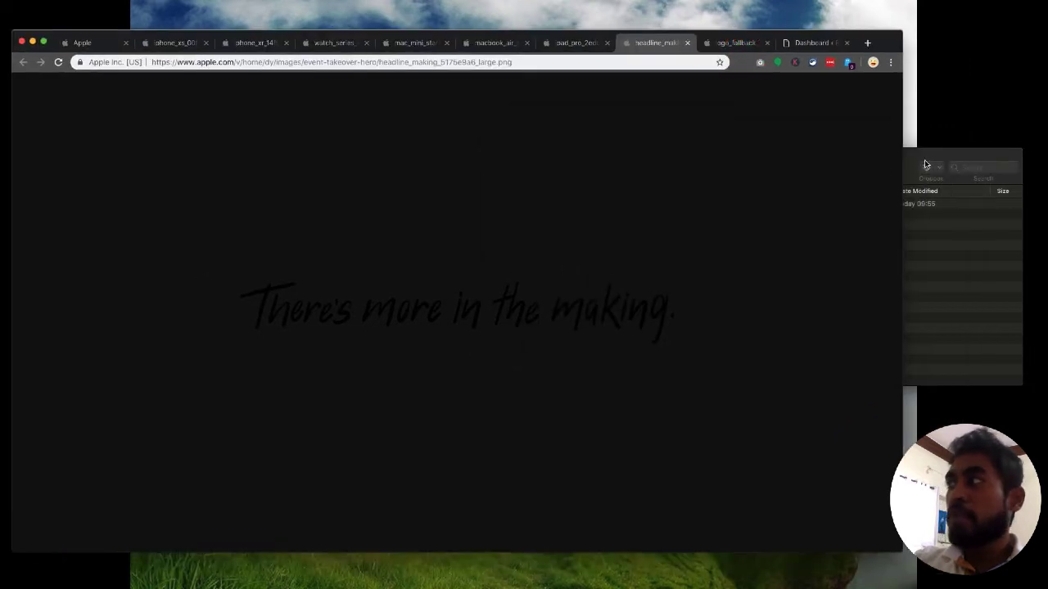
pyautogui.moveTo(909, 159); pyautogui.dragTo(949, 127)
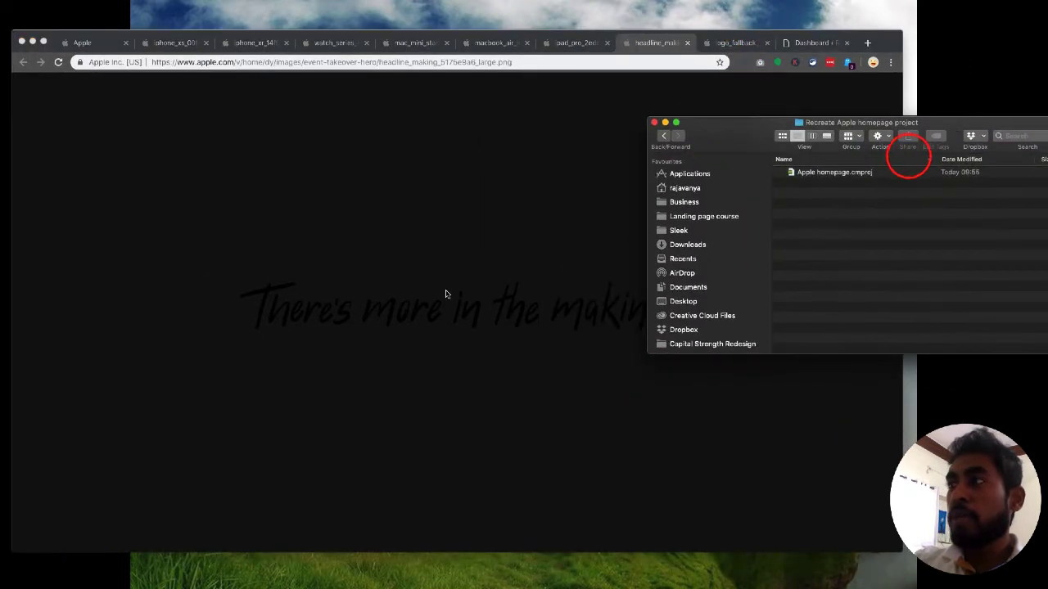
# Save the headline_making image from the browser into the project folder and close its tab.
pyautogui.click(445, 292)
pyautogui.click(457, 308)
pyautogui.moveTo(734, 279); pyautogui.dragTo(946, 230)
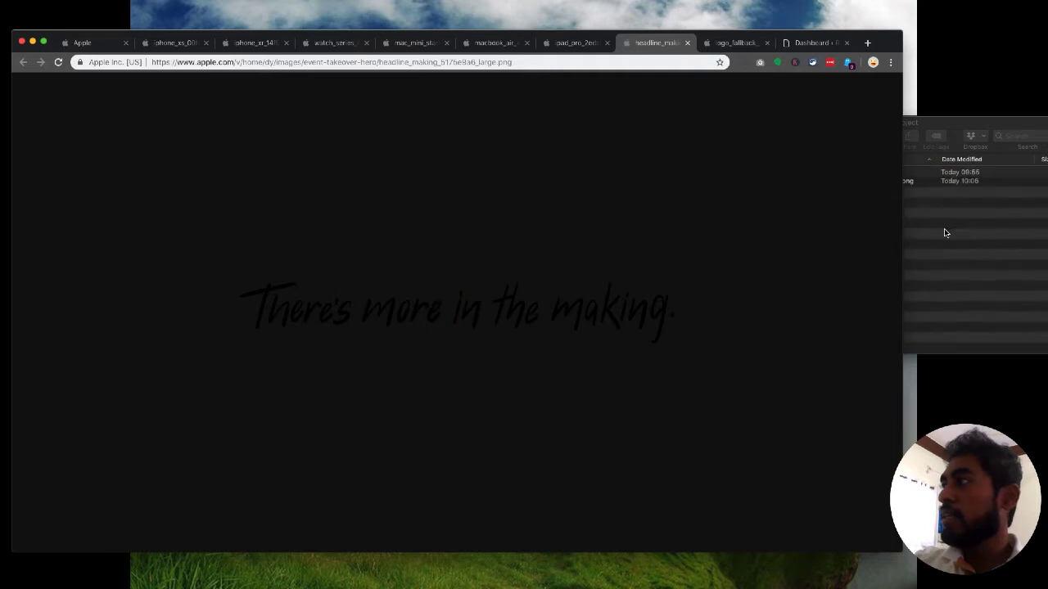
pyautogui.click(949, 244)
pyautogui.click(318, 364)
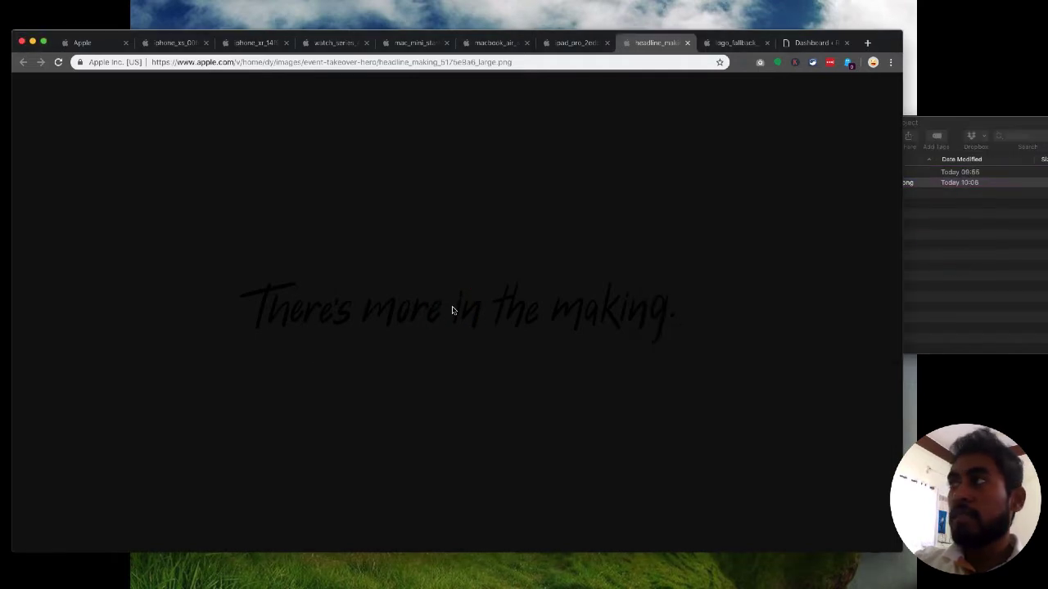
pyautogui.press('super+w')
# Save the logo_fallback image into the project folder and close its tab.
pyautogui.moveTo(438, 315); pyautogui.dragTo(972, 244)
pyautogui.click(971, 244)
pyautogui.click(533, 314)
pyautogui.press('super+w')
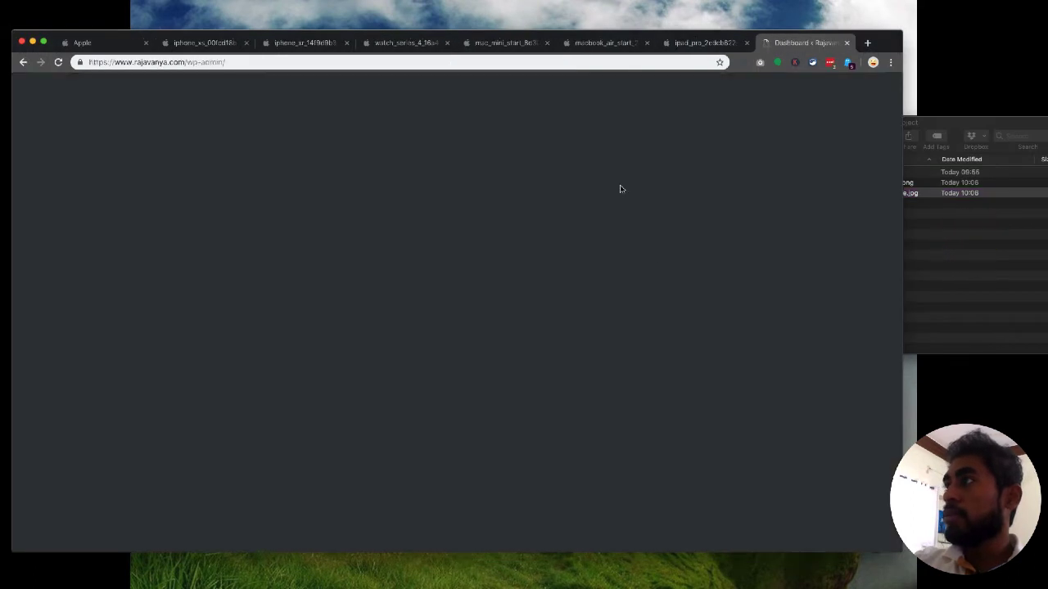
# Save the iphone_xs and iphone_xr images into the project folder, closing each image's tab once saved.
pyautogui.click(203, 42)
pyautogui.moveTo(559, 345); pyautogui.dragTo(985, 343)
pyautogui.click(601, 327)
pyautogui.press('super+w')
pyautogui.moveTo(473, 293); pyautogui.dragTo(958, 275)
pyautogui.click(493, 253)
pyautogui.press('super+w')
# Save the watch_series_4, mac_mini_start, macbook_air_start and ipad_pro images into the project folder, closing each image's tab once saved.
pyautogui.click(436, 297)
pyautogui.press('super+w')
pyautogui.moveTo(439, 301); pyautogui.dragTo(949, 298)
pyautogui.click(487, 280)
pyautogui.press('super+w')
pyautogui.press('super+w')
pyautogui.moveTo(485, 269); pyautogui.dragTo(956, 286)
pyautogui.press('super+w')
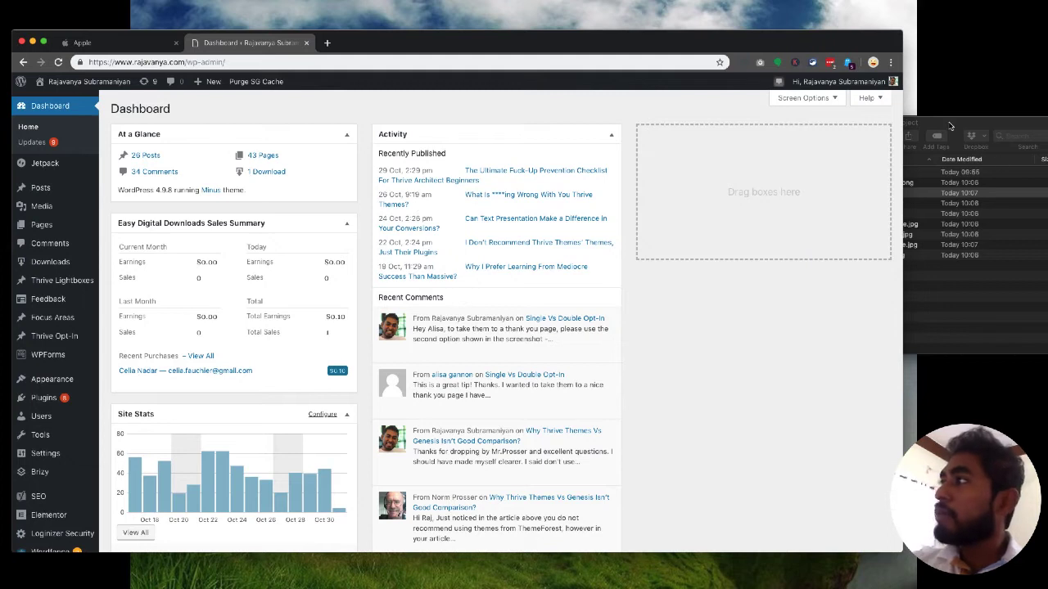
# Bring the project folder window into full view, enlarge it and narrow its columns so all file details show.
pyautogui.moveTo(950, 126); pyautogui.dragTo(858, 123)
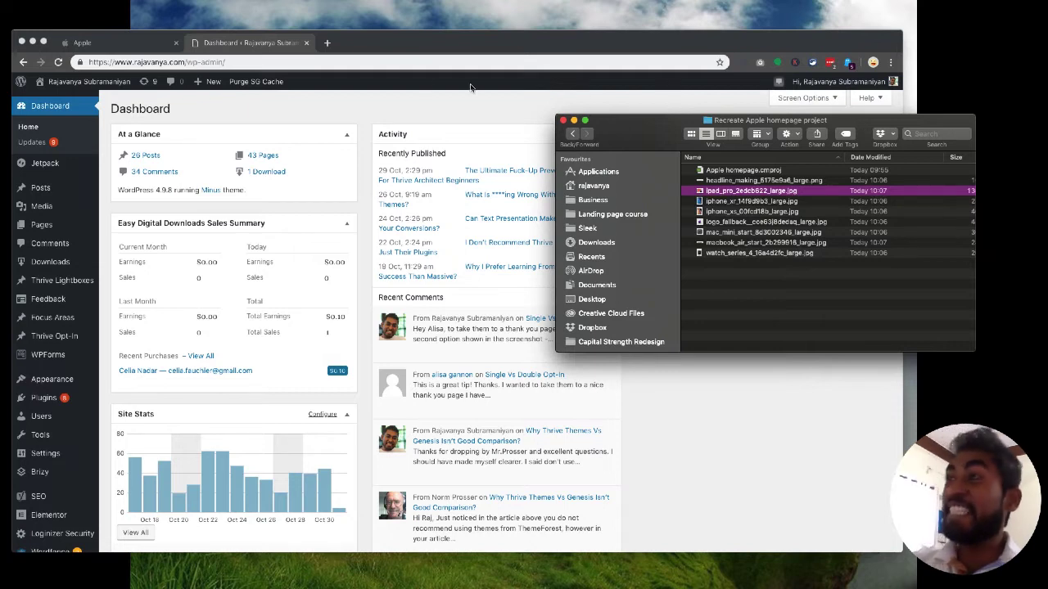
pyautogui.moveTo(623, 137); pyautogui.dragTo(369, 126)
pyautogui.moveTo(719, 336); pyautogui.dragTo(945, 552)
pyautogui.moveTo(645, 133); pyautogui.dragTo(719, 161)
pyautogui.doubleClick(804, 173)
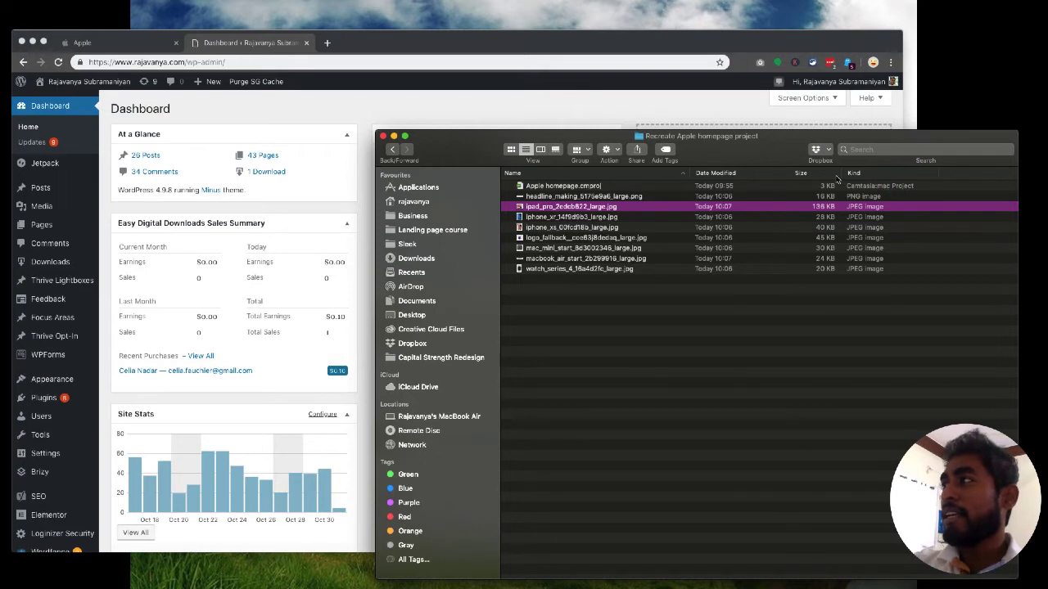
pyautogui.moveTo(788, 172); pyautogui.dragTo(752, 172)
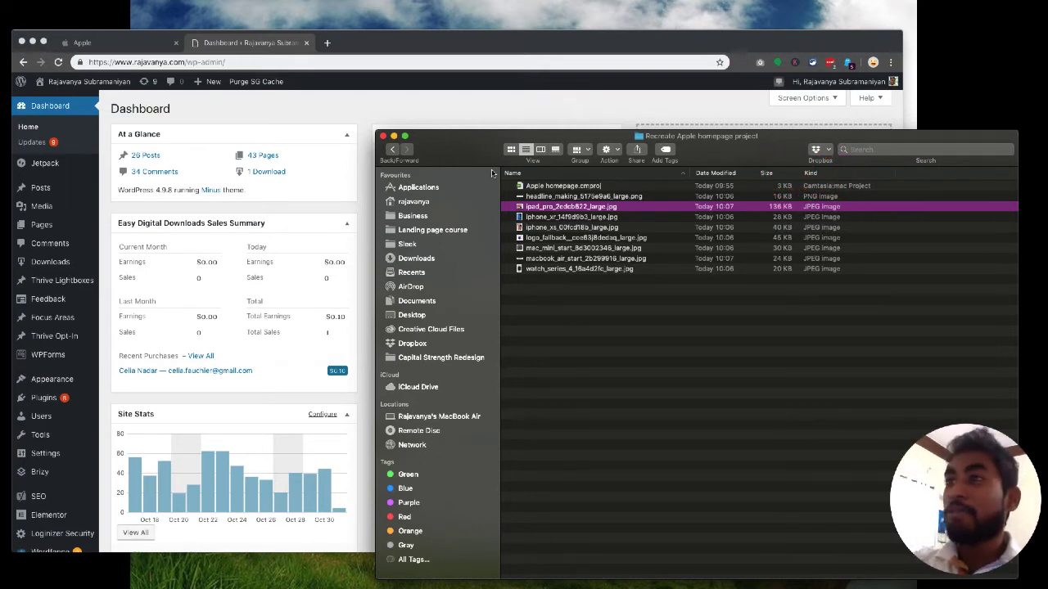
pyautogui.moveTo(448, 135); pyautogui.dragTo(446, 128)
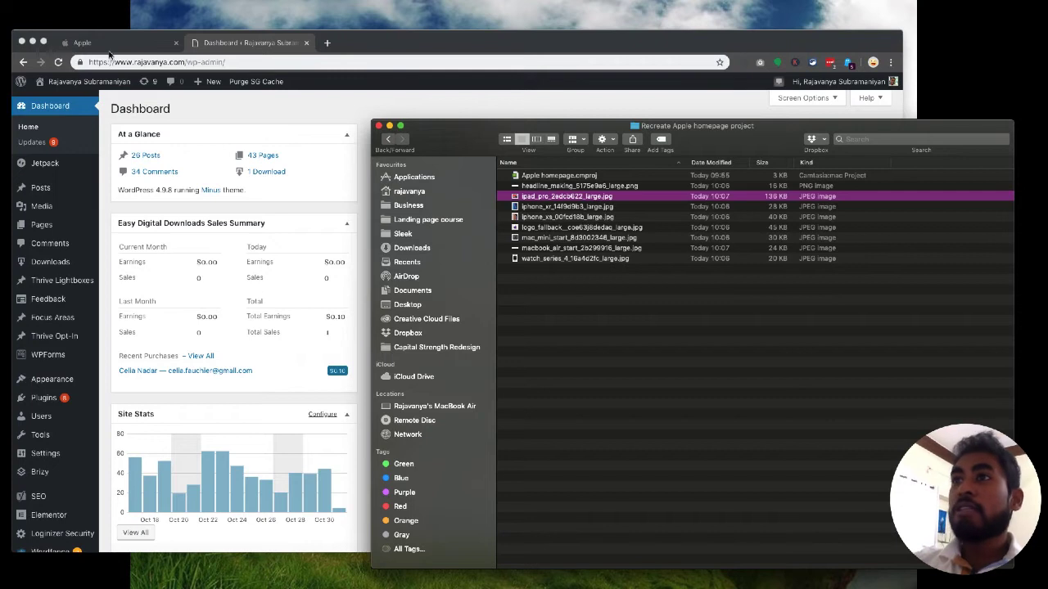
# Switch to the WordPress dashboard in the browser and start adding a new page.
pyautogui.click(109, 215)
pyautogui.moveTo(42, 225)
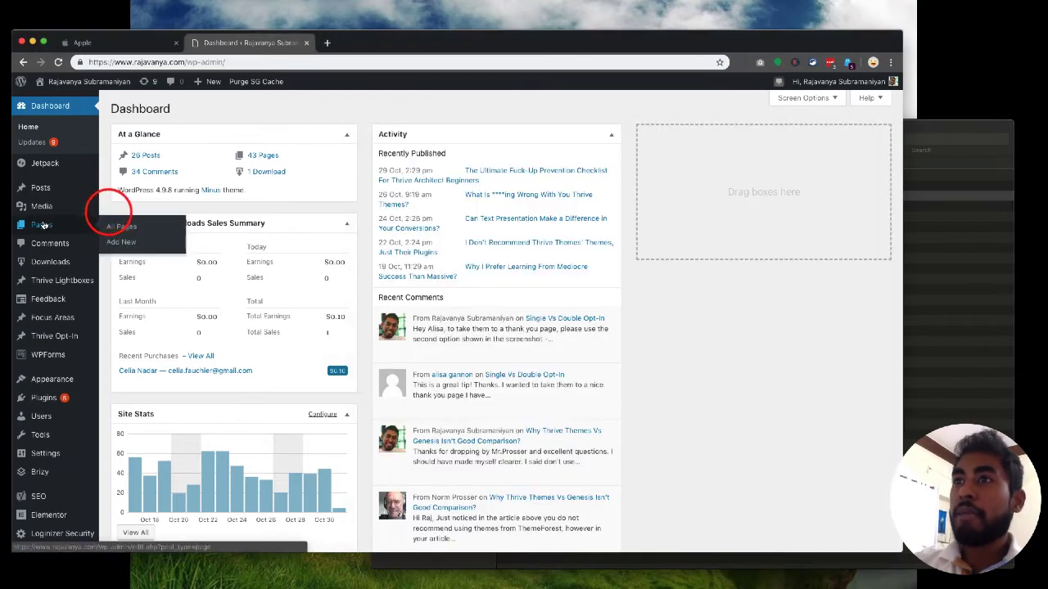
pyautogui.click(123, 244)
pyautogui.moveTo(377, 52); pyautogui.dragTo(389, 54)
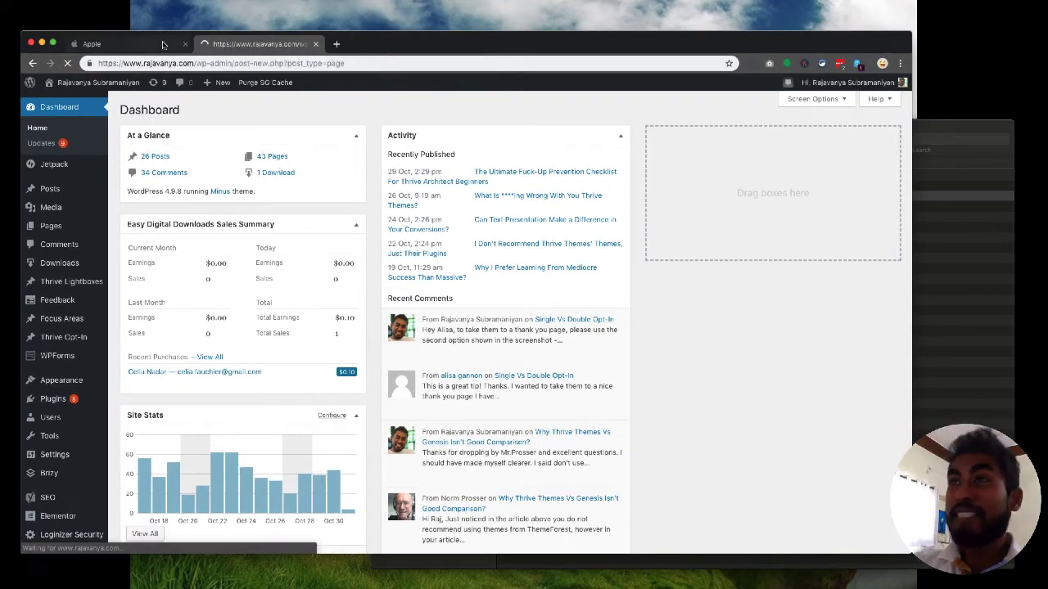
# Load the WordPress admin dashboard in another browser tab and open its Menus settings.
pyautogui.click(336, 43)
pyautogui.write('rajavanya.com/w')
pyautogui.press('Return')
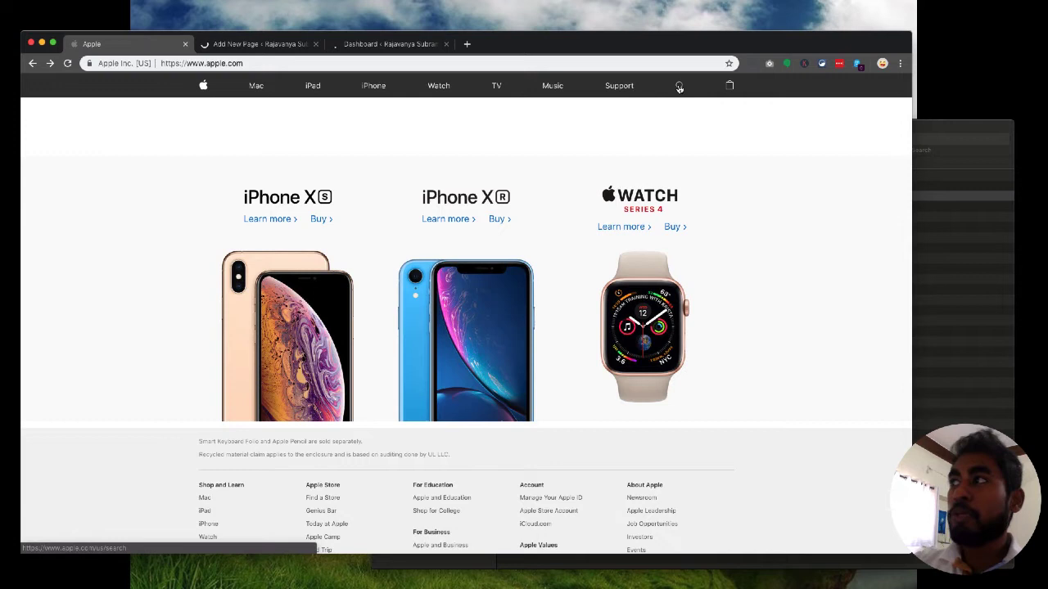
pyautogui.click(367, 47)
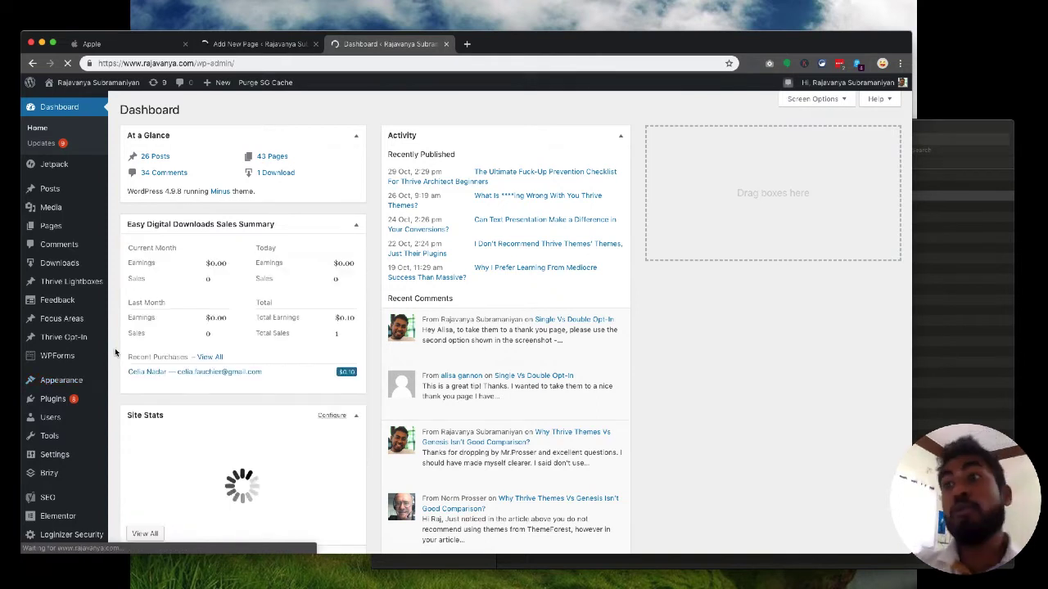
pyautogui.moveTo(63, 383)
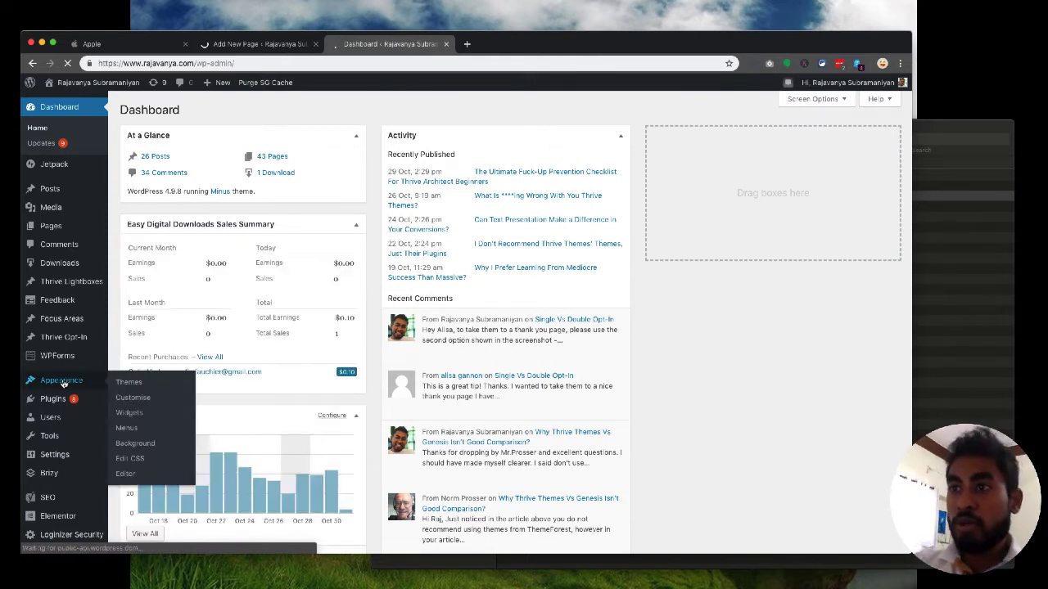
pyautogui.click(126, 428)
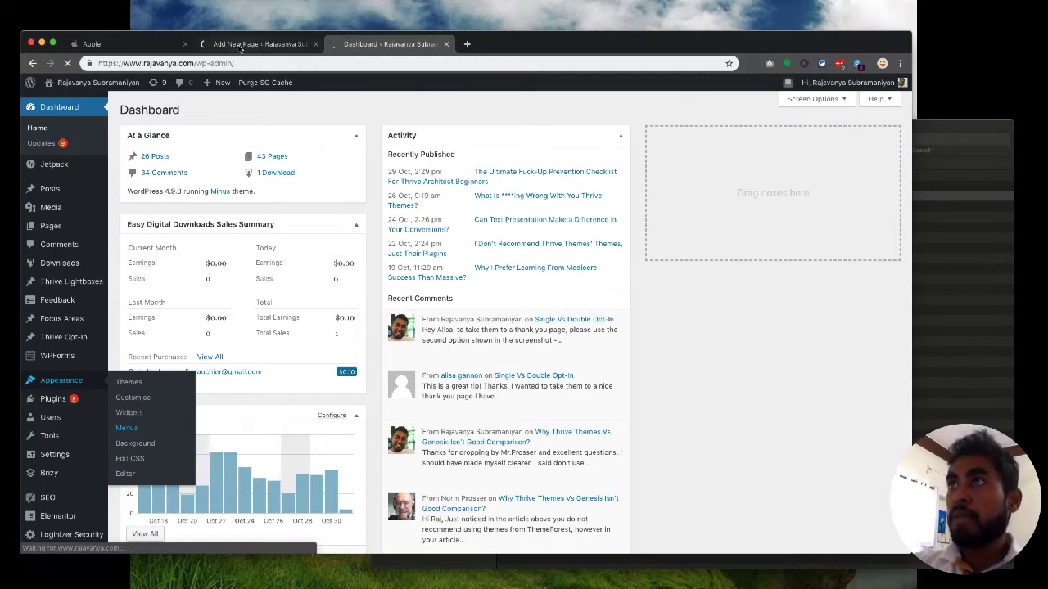
# Title the new WordPress page "Apple Homepage recreation".
pyautogui.click(257, 44)
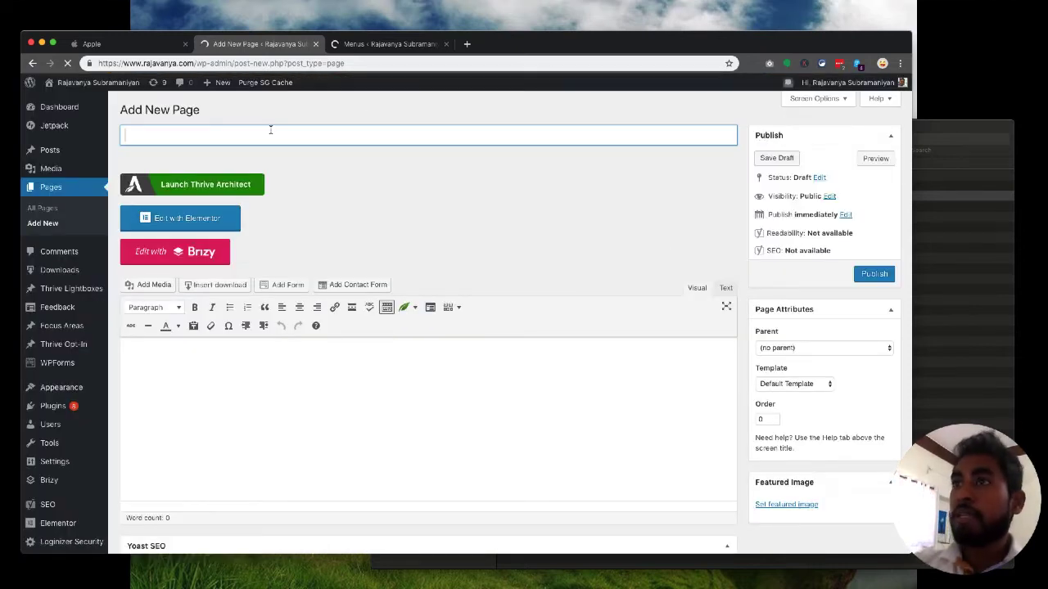
pyautogui.write('Apple S')
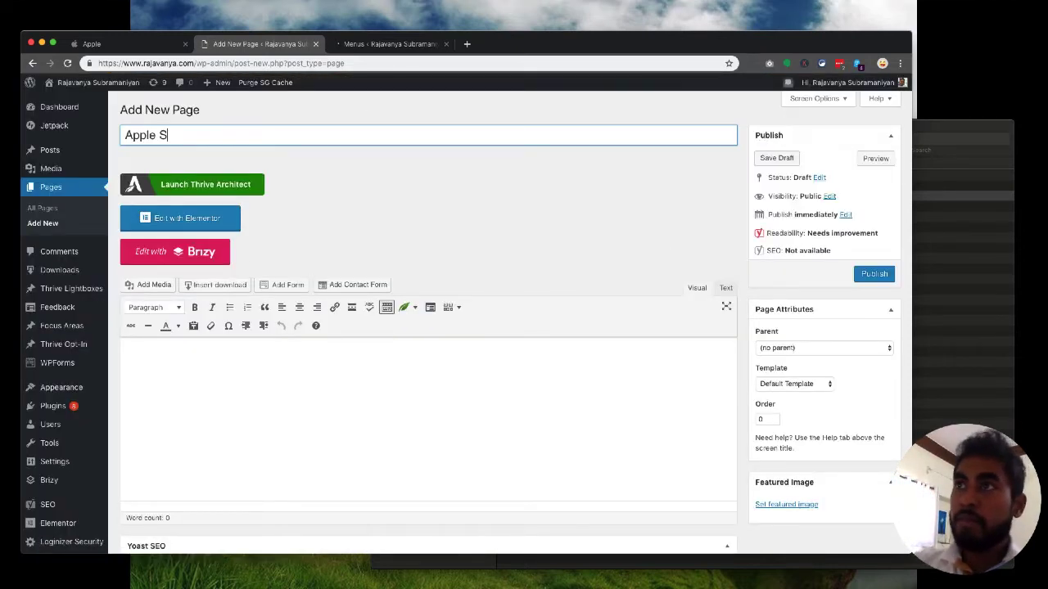
pyautogui.press('BackSpace')
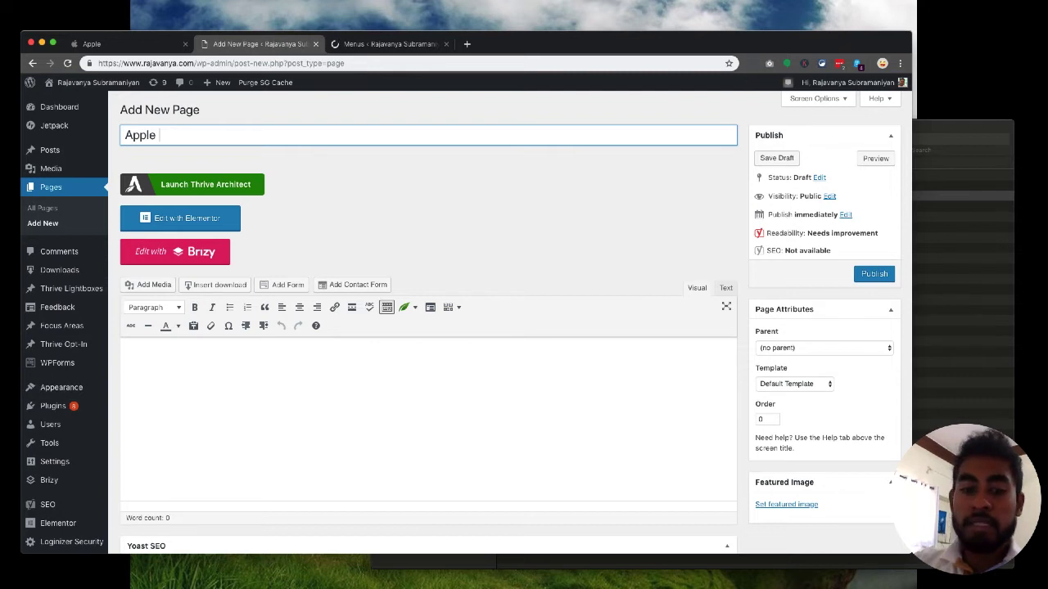
pyautogui.write('Homepage recreation')
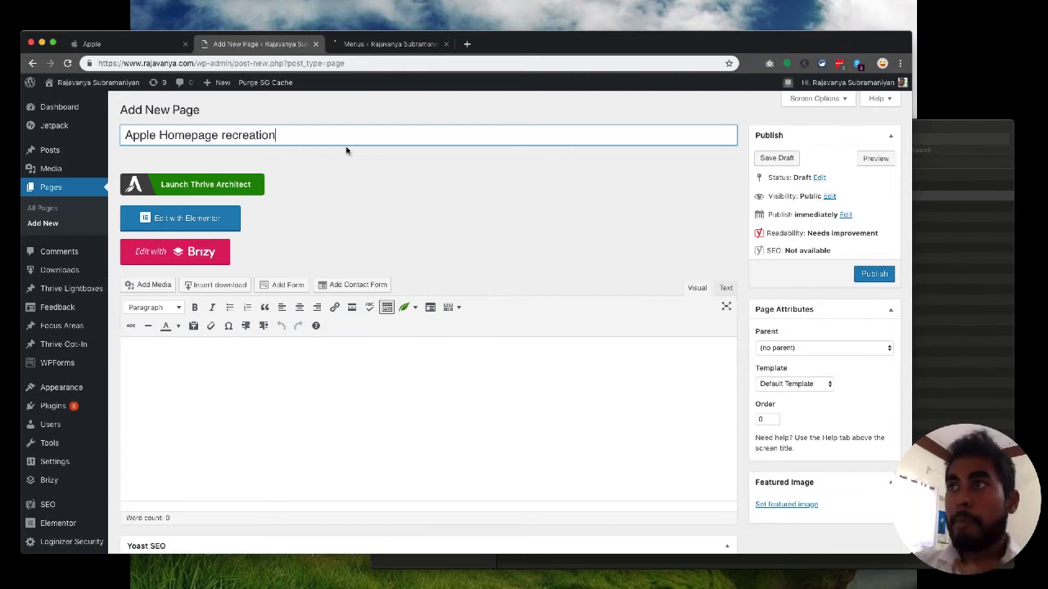
pyautogui.click(410, 459)
pyautogui.moveTo(1044, 446)
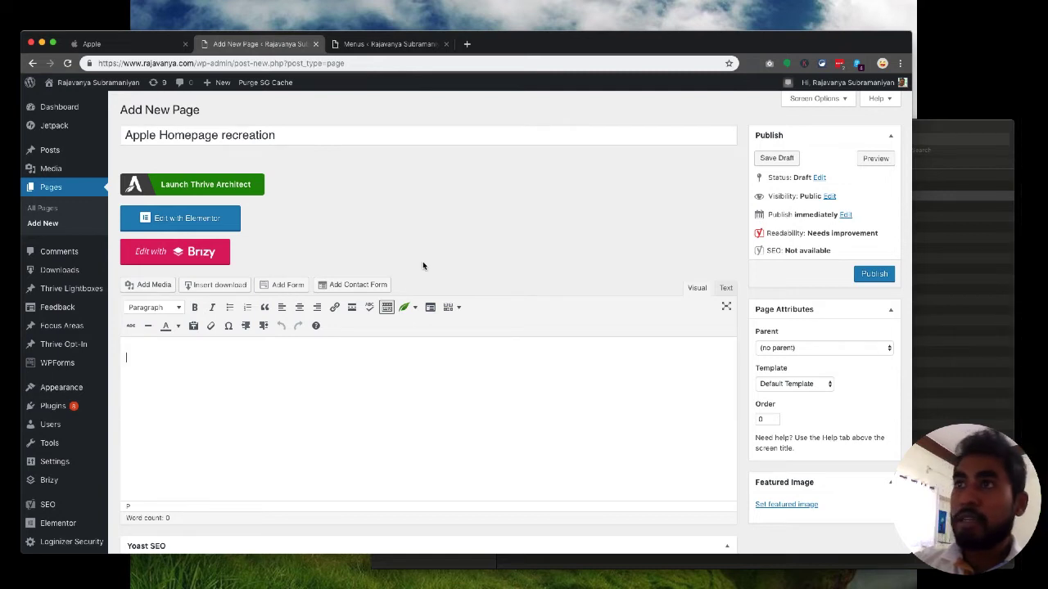
# Capitalise the last word of the page title to read "Apple Homepage Recreation" and publish the page.
pyautogui.click(225, 137)
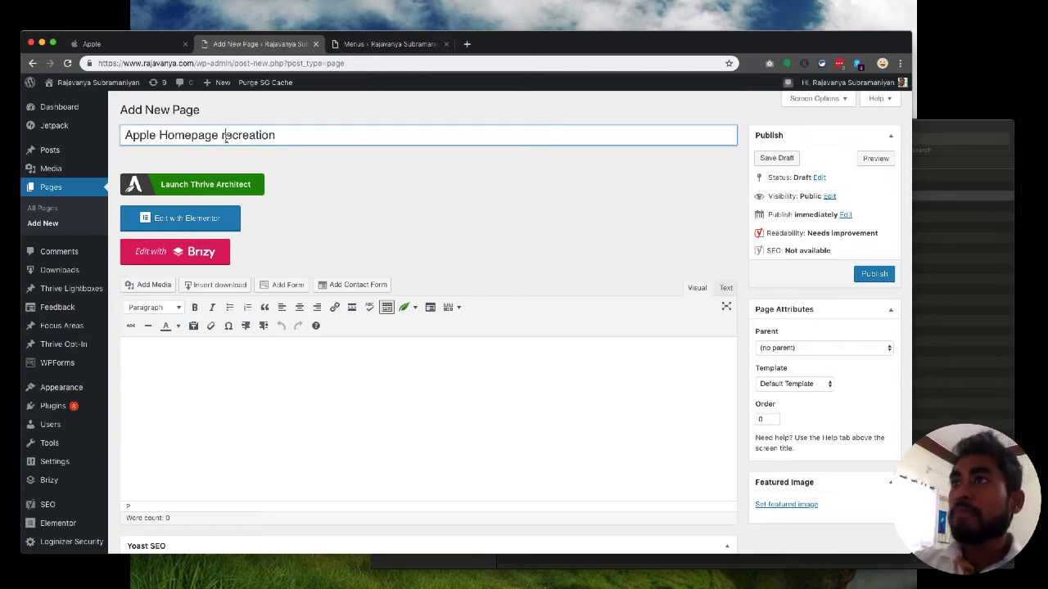
pyautogui.press('BackSpace')
pyautogui.write('R')
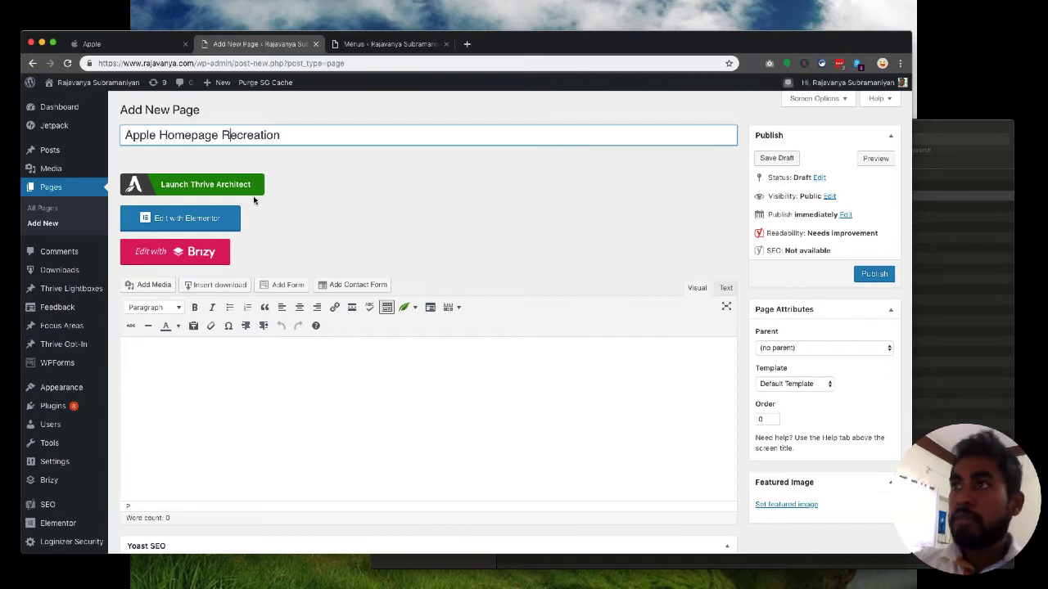
pyautogui.click(324, 360)
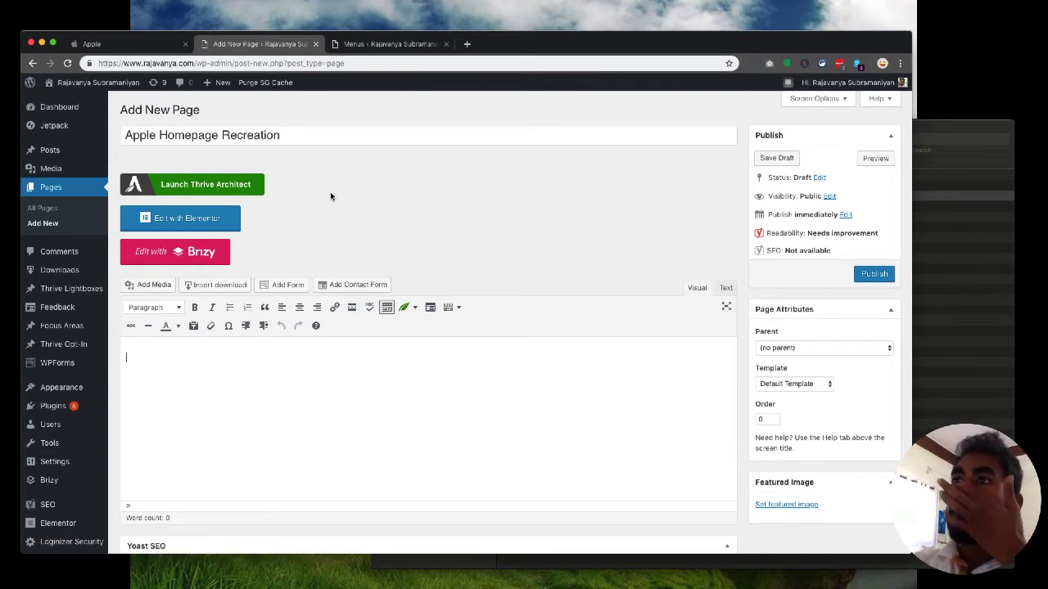
pyautogui.click(866, 273)
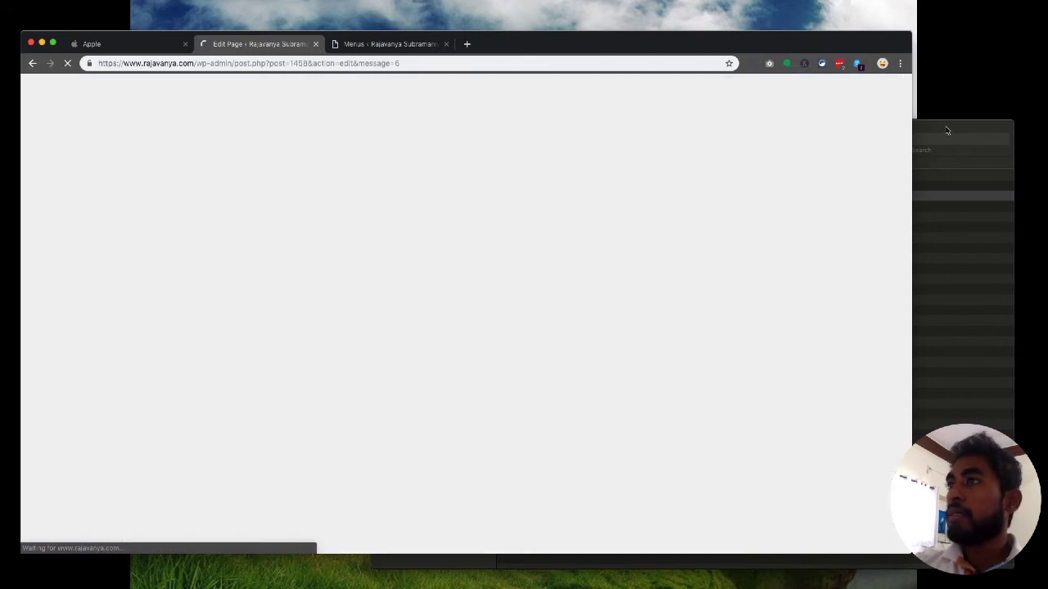
# Create a new WordPress navigation menu named "Apple Homepage".
pyautogui.click(945, 127)
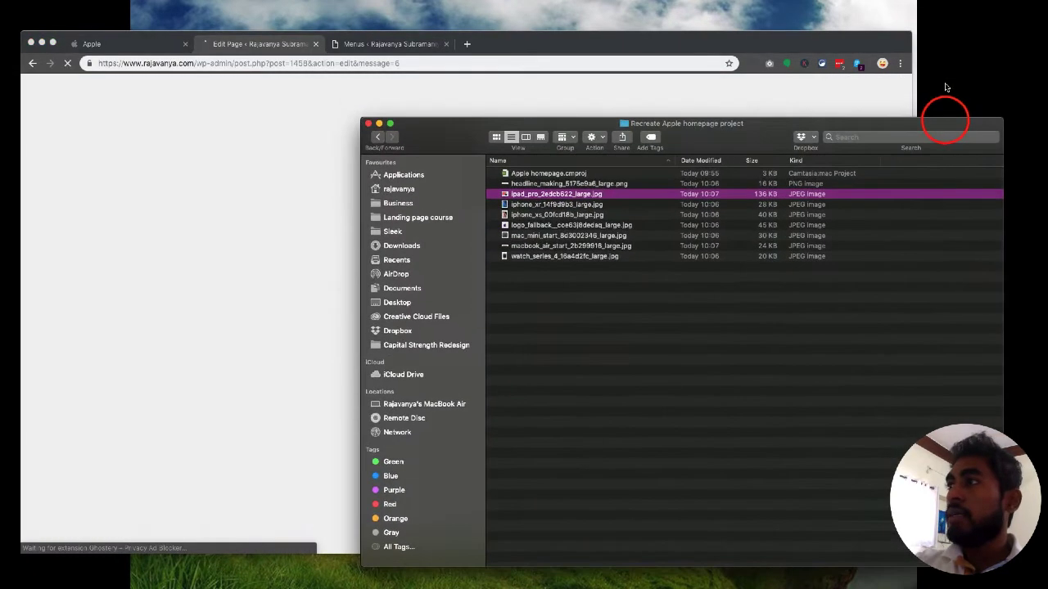
pyautogui.click(514, 41)
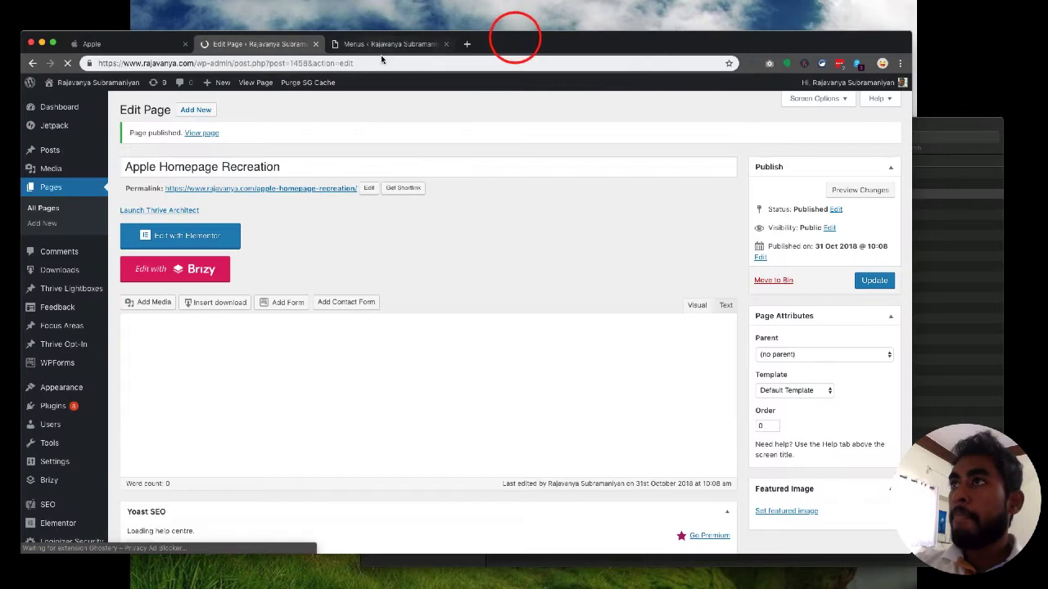
pyautogui.click(376, 48)
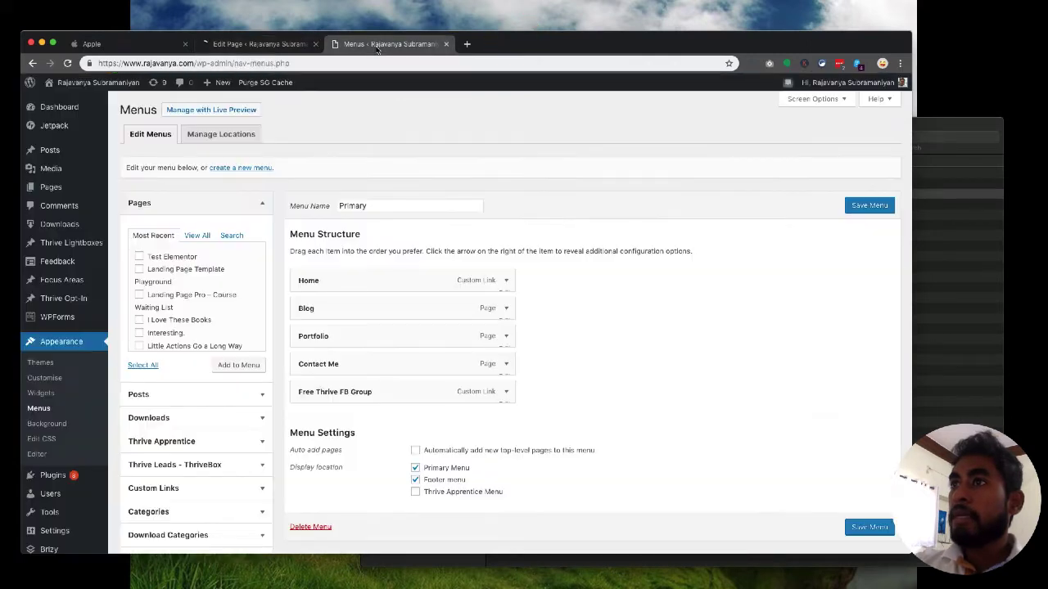
pyautogui.click(242, 169)
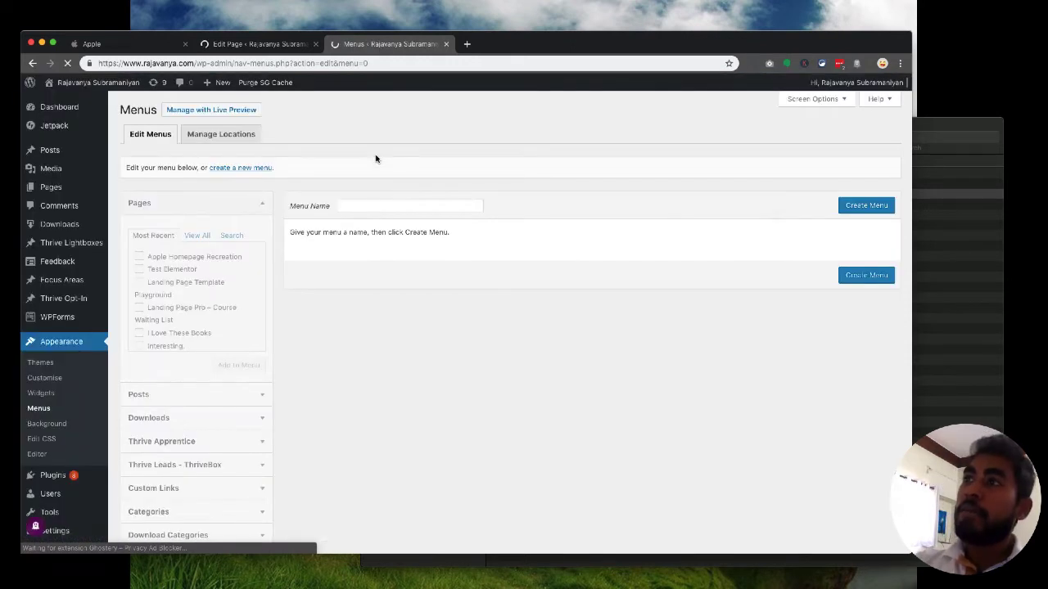
pyautogui.click(386, 207)
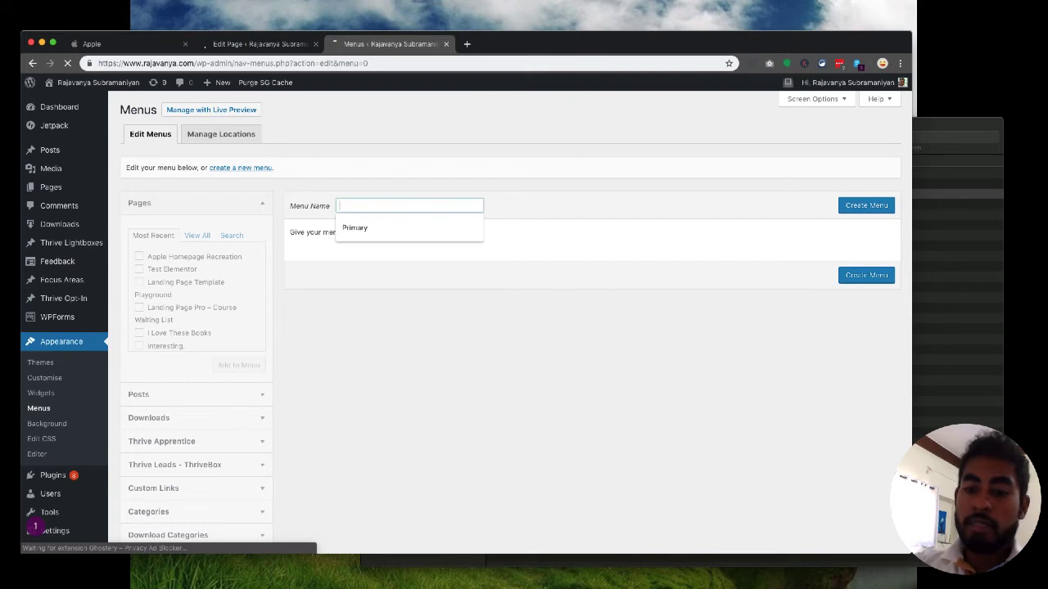
pyautogui.write('Apple Homepage')
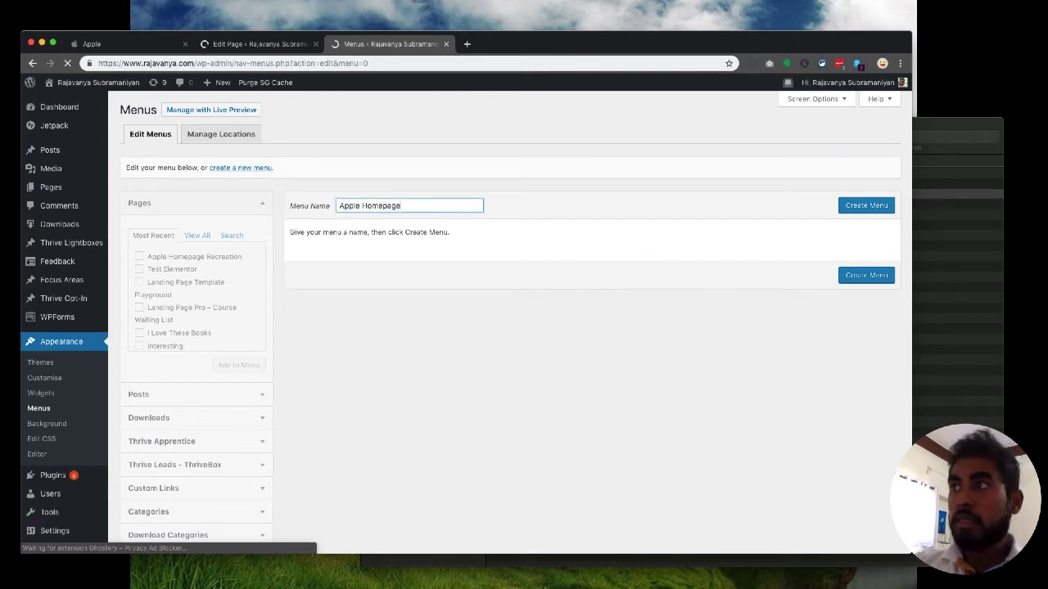
pyautogui.click(866, 205)
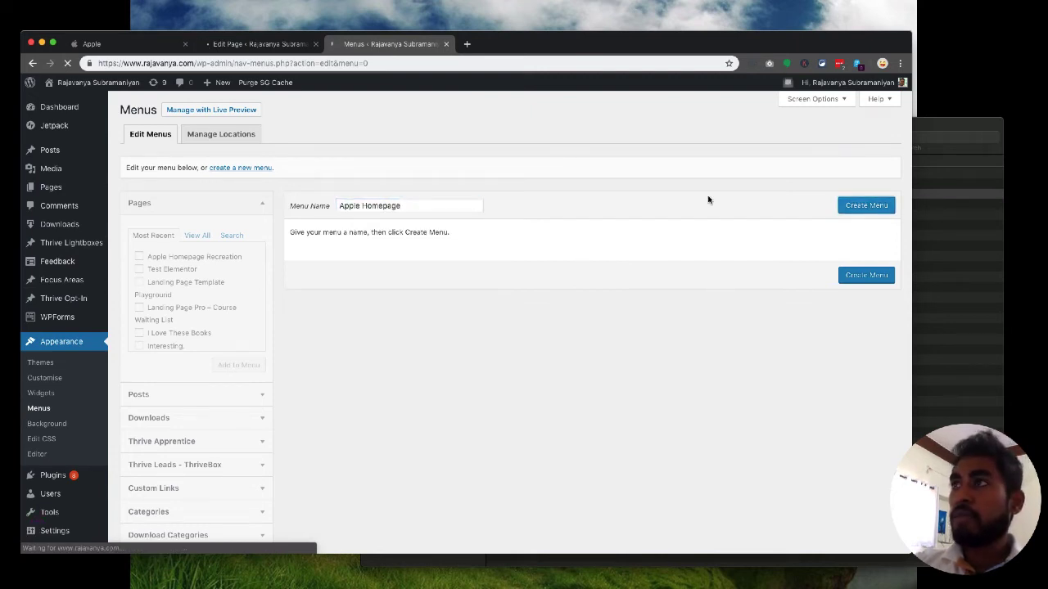
# Load the WordPress Media Library in another browser tab and return to the Apple Homepage menu settings.
pyautogui.click(253, 44)
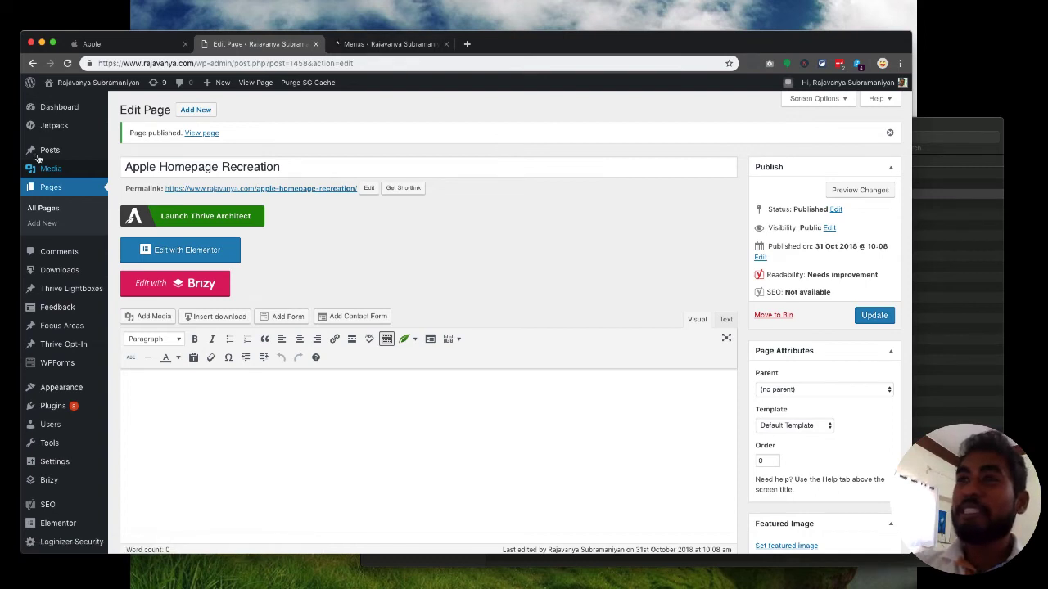
pyautogui.moveTo(67, 170)
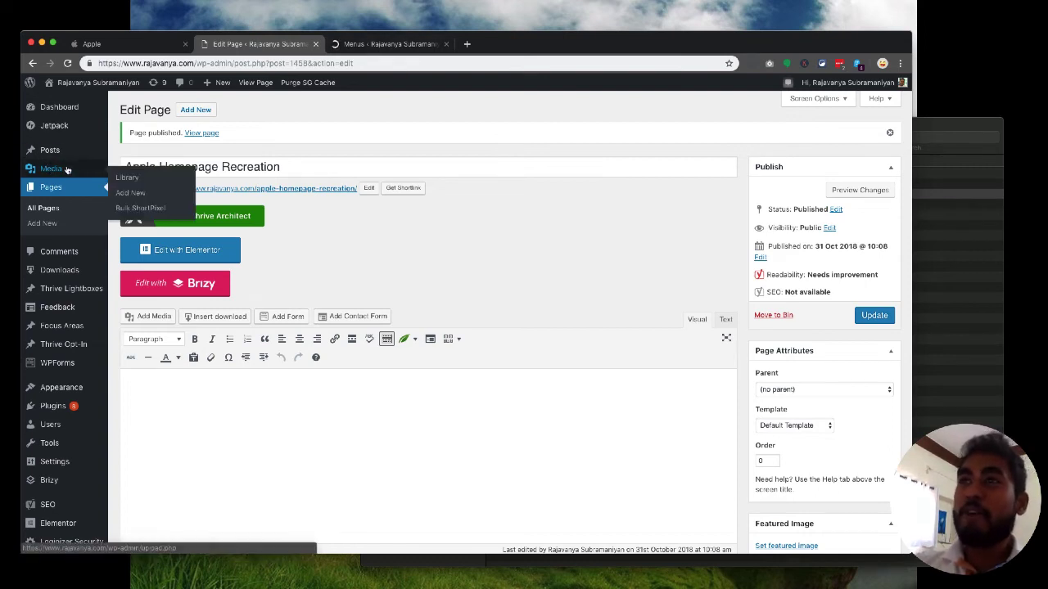
pyautogui.keyDown('super'); pyautogui.click(127, 180); pyautogui.keyUp('super')
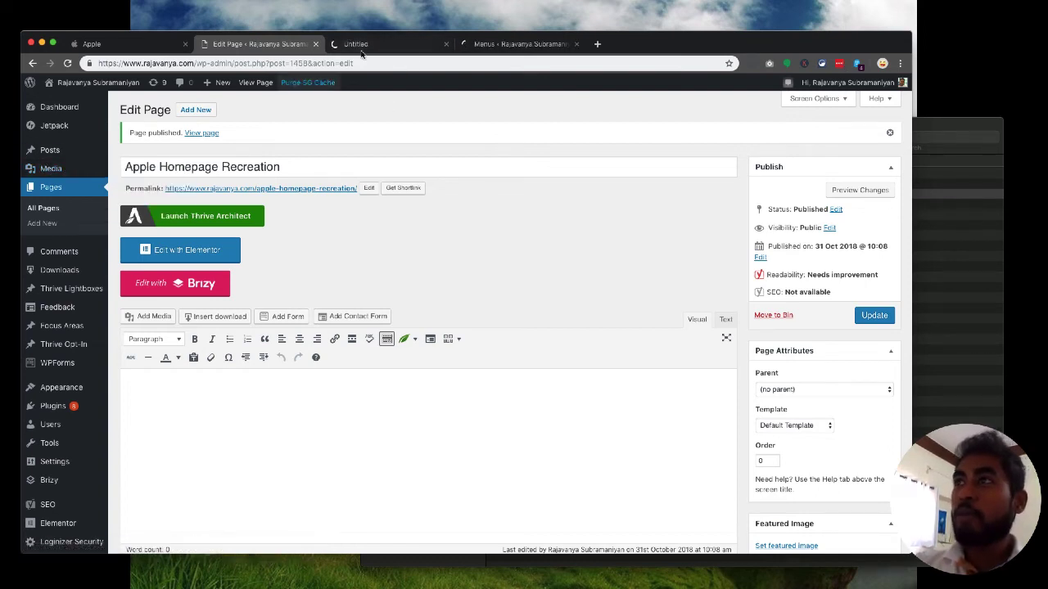
pyautogui.click(534, 47)
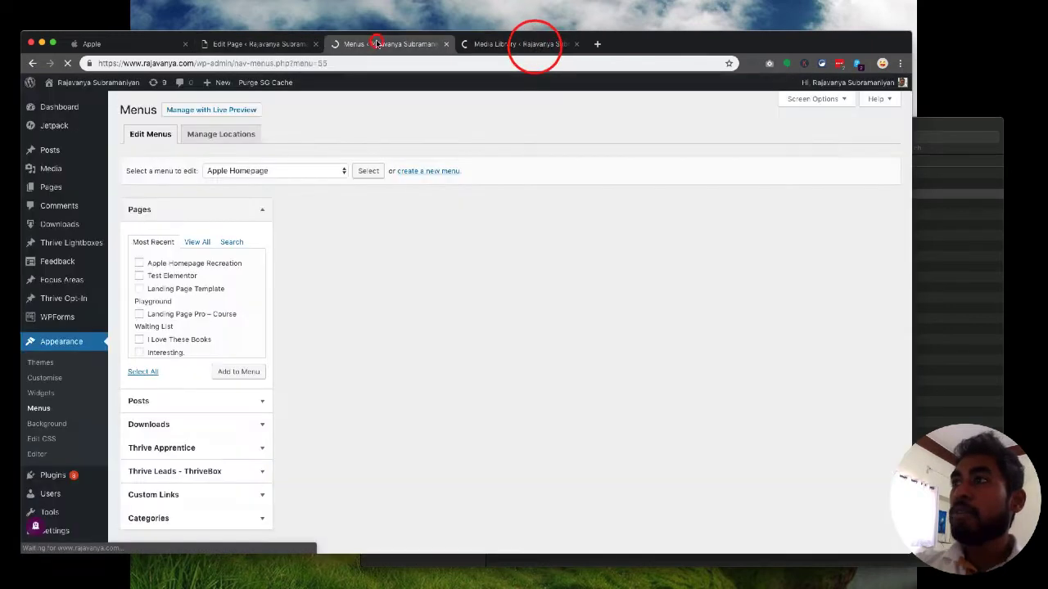
pyautogui.click(381, 44)
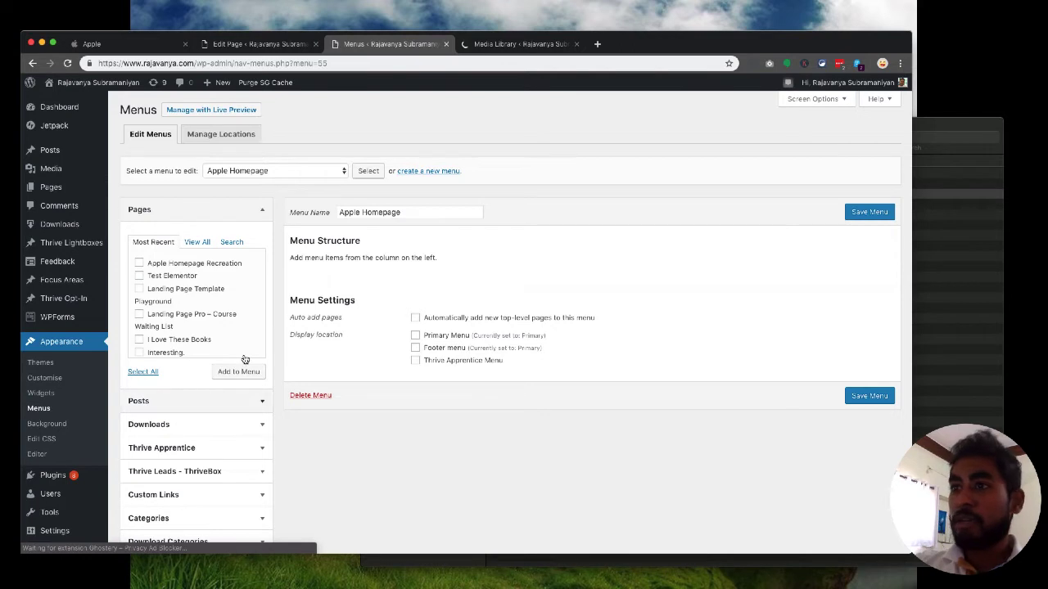
# Check the navigation items on the Apple site and add a custom link "Mac" with URL "#" to the menu.
pyautogui.click(151, 30)
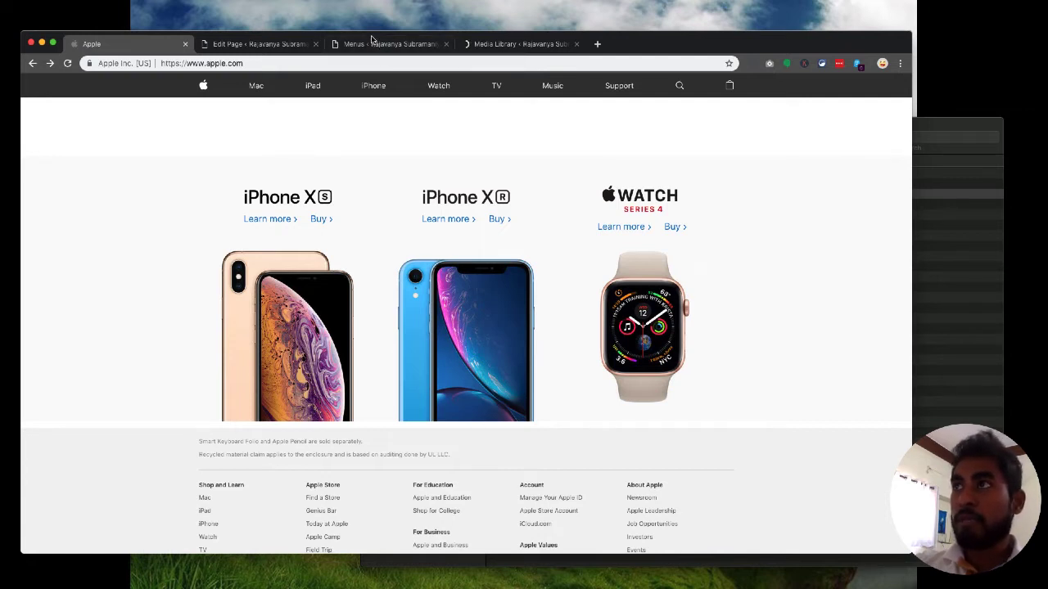
pyautogui.click(370, 42)
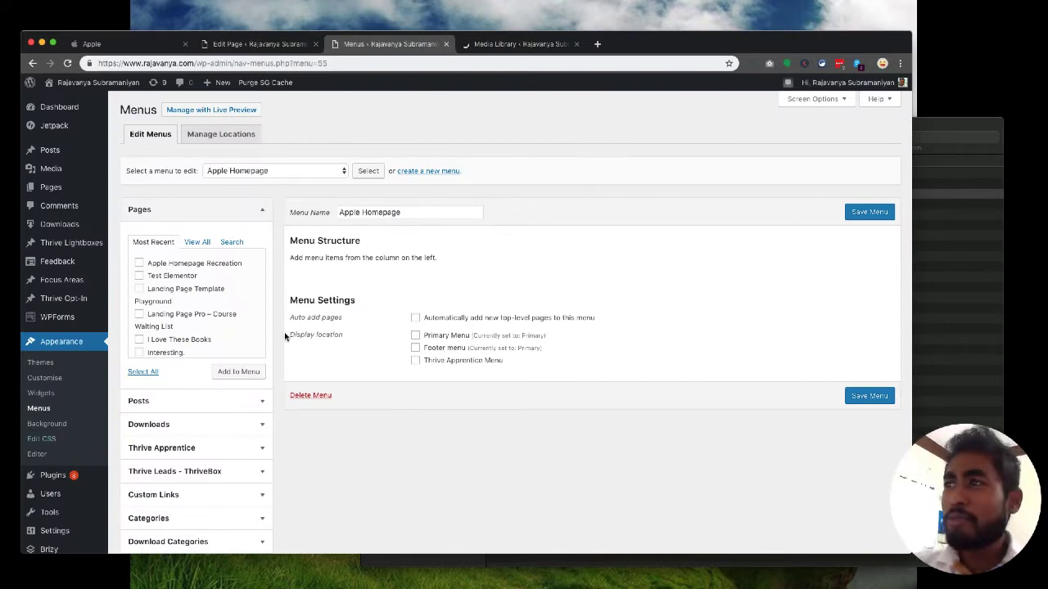
pyautogui.scroll(-5, 271, 344)
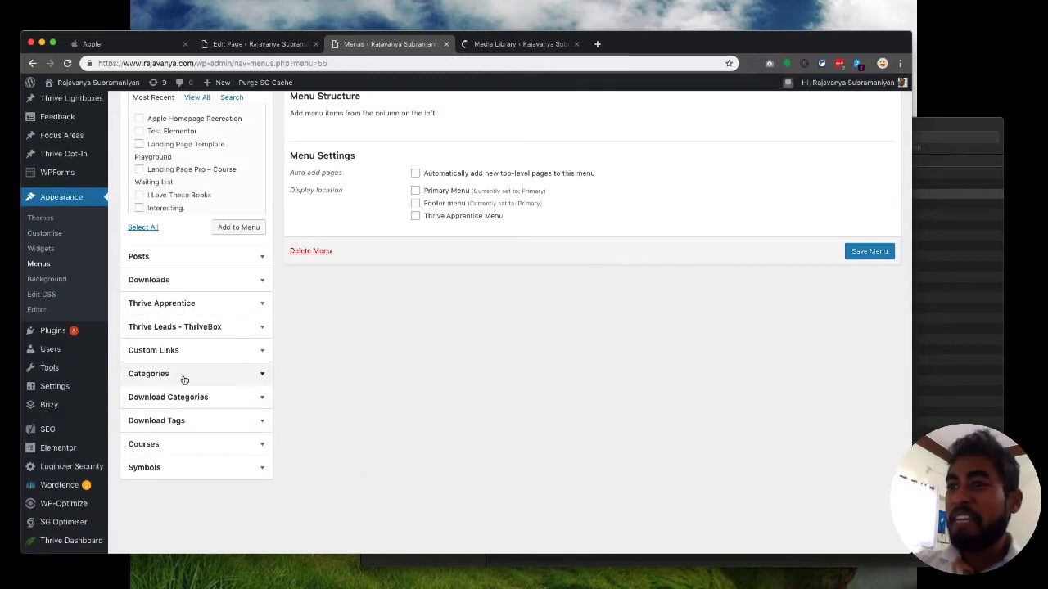
pyautogui.click(212, 345)
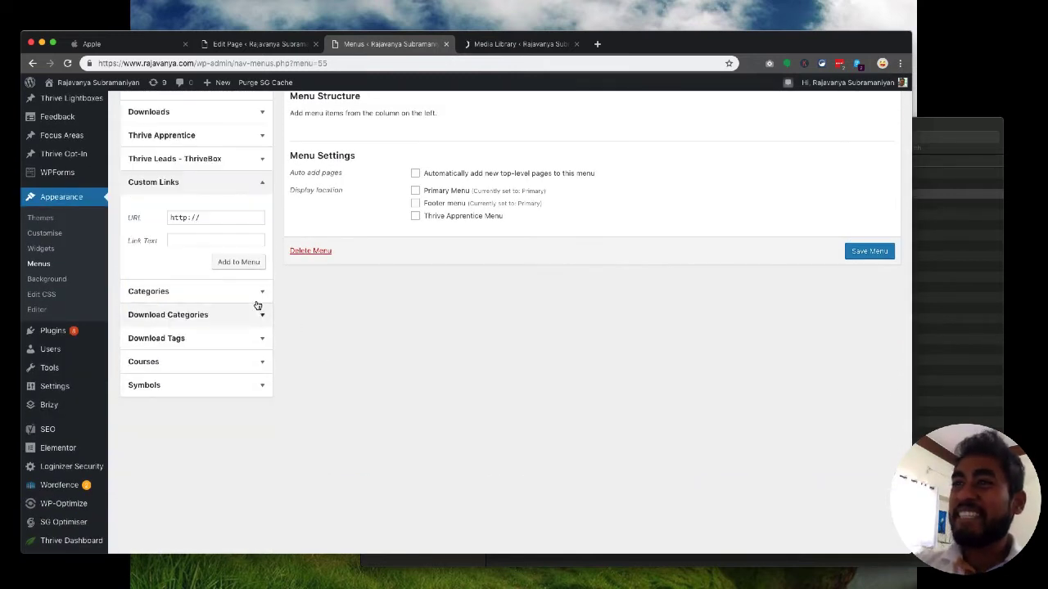
pyautogui.click(216, 217)
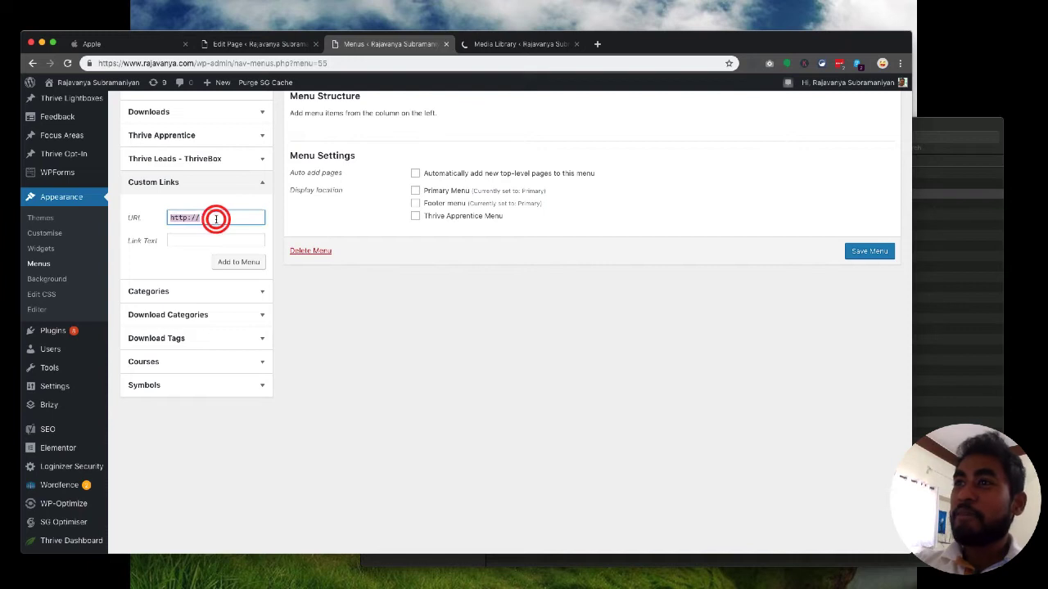
pyautogui.write('Mac')
pyautogui.press('super+a')
pyautogui.write('#')
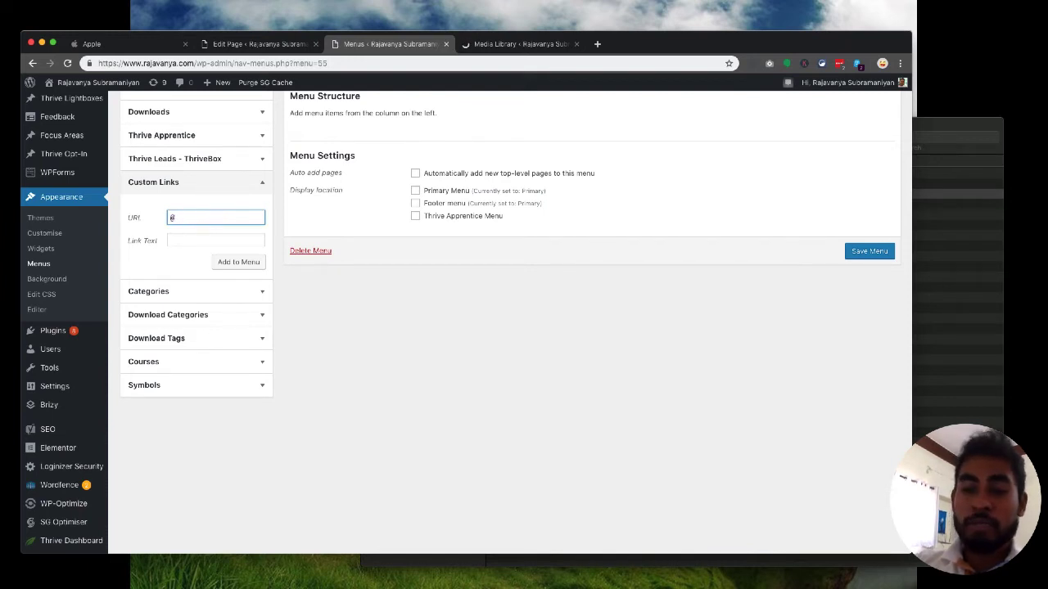
pyautogui.click(200, 240)
pyautogui.write('M')
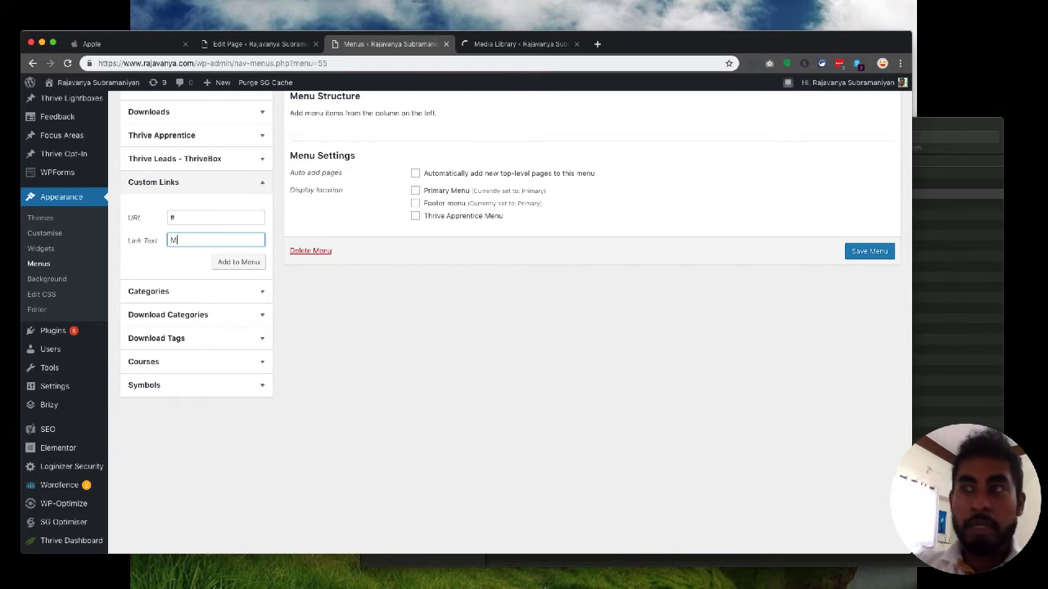
pyautogui.write('ac')
pyautogui.click(243, 264)
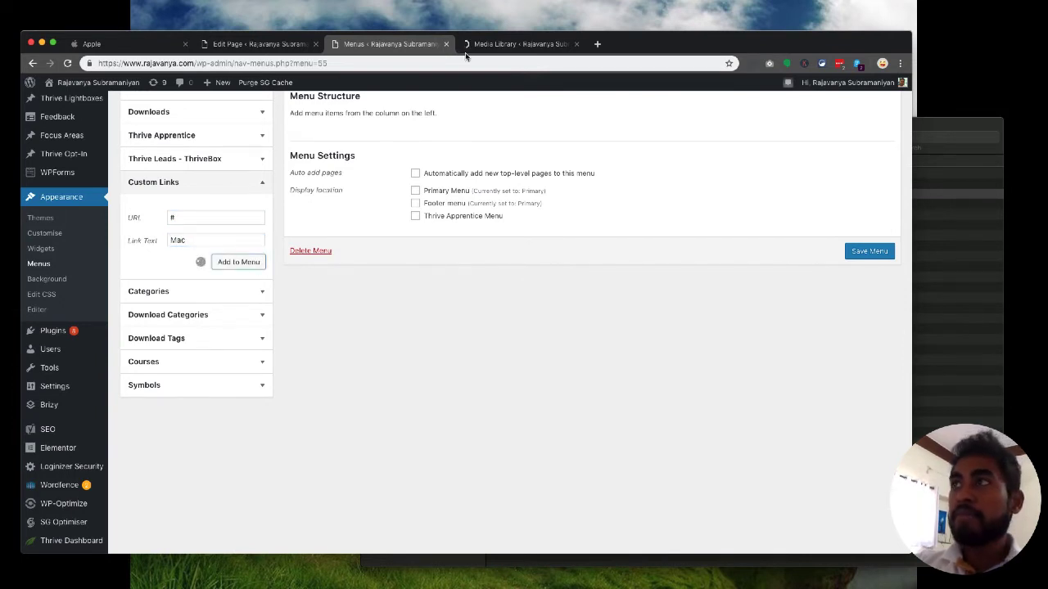
# Upload all image files from the Recreate Apple homepage project folder to the Media Library, leaving out the Camtasia project file.
pyautogui.click(501, 44)
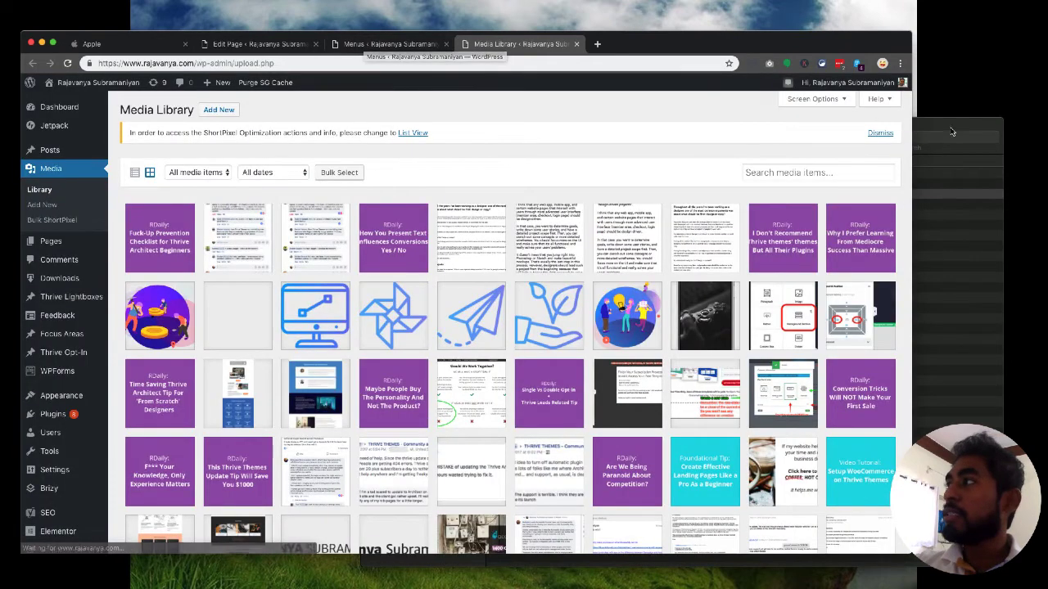
pyautogui.click(952, 129)
pyautogui.moveTo(669, 354); pyautogui.dragTo(594, 160)
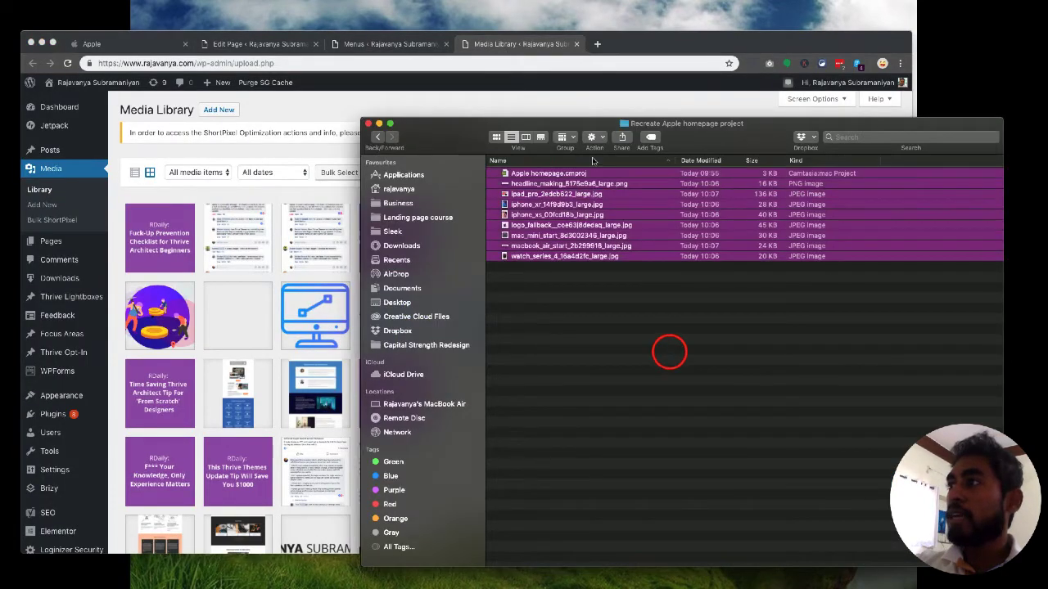
pyautogui.click(549, 302)
pyautogui.moveTo(595, 297); pyautogui.dragTo(557, 188)
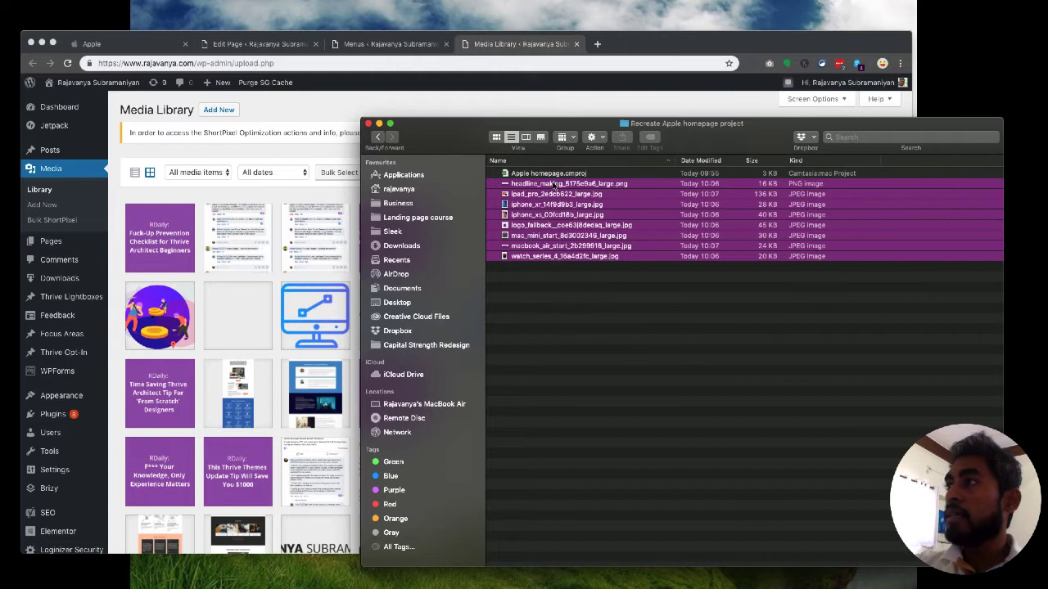
pyautogui.moveTo(538, 234); pyautogui.dragTo(269, 257)
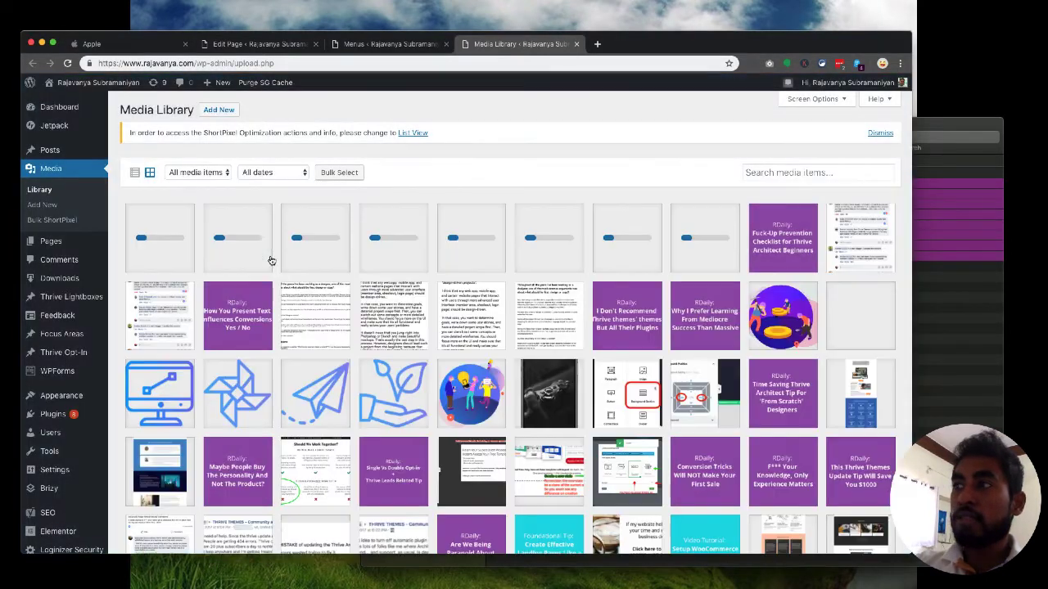
# Add a custom link "iPad" with URL "#" to the Apple Homepage menu.
pyautogui.click(394, 44)
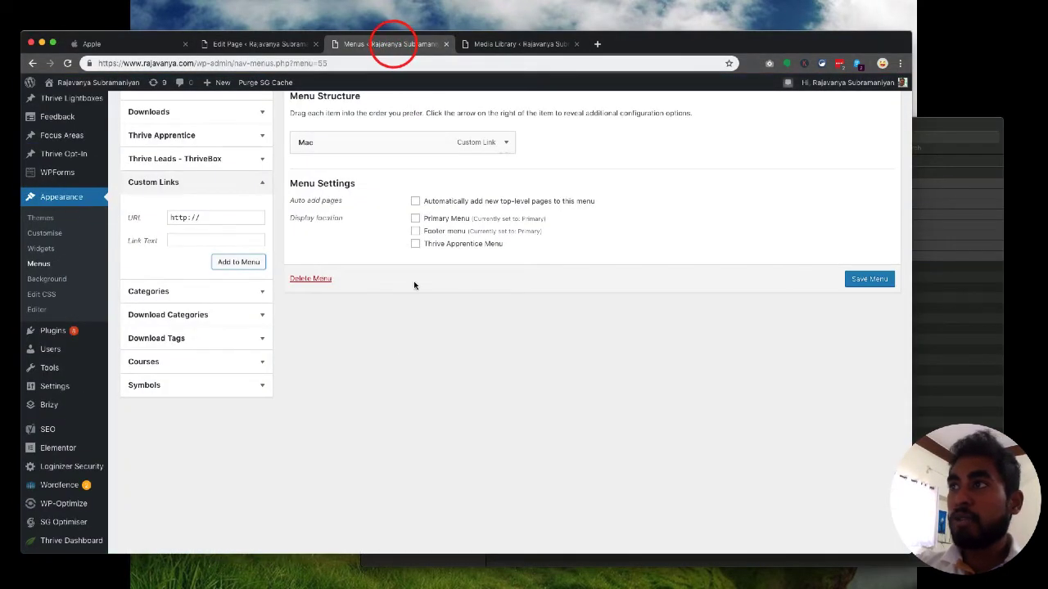
pyautogui.tripleClick(199, 363)
pyautogui.write('#')
pyautogui.click(198, 386)
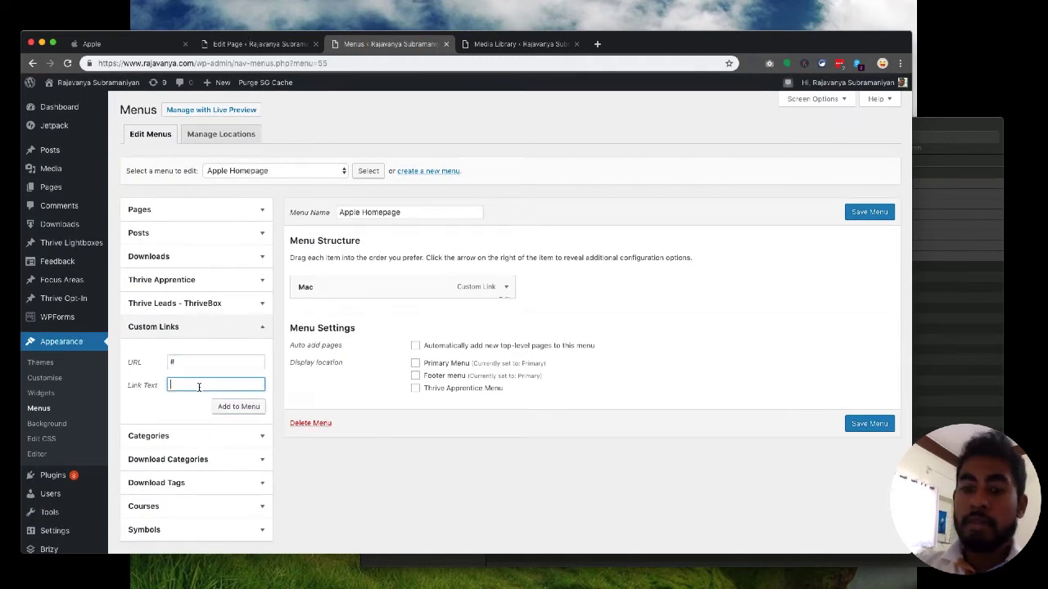
pyautogui.write('iPad')
pyautogui.click(238, 407)
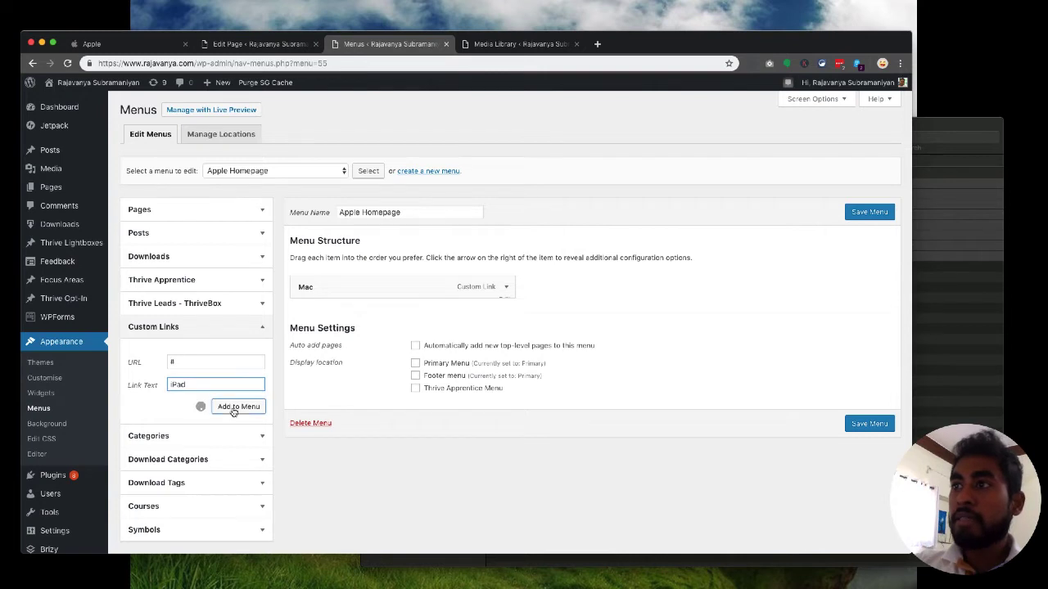
# Add a custom link "iPhone" with URL "#" to the Apple Homepage menu.
pyautogui.tripleClick(207, 364)
pyautogui.write('#')
pyautogui.press('Tab')
pyautogui.write('iPh')
pyautogui.click(240, 406)
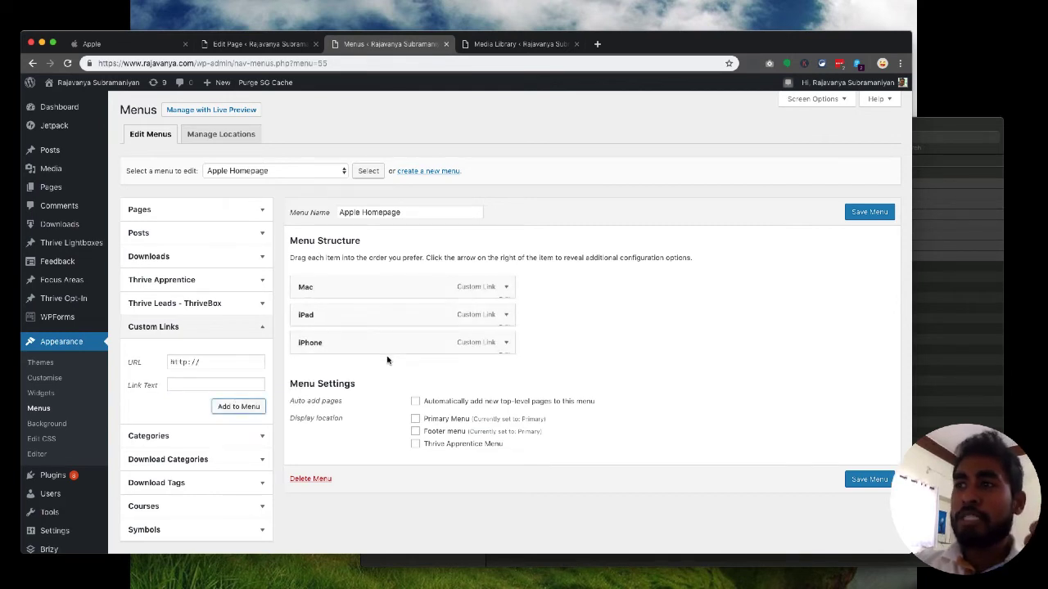
# Add a custom link "Watch" with URL "#" to the Apple Homepage menu.
pyautogui.tripleClick(205, 362)
pyautogui.write('#')
pyautogui.press('Tab')
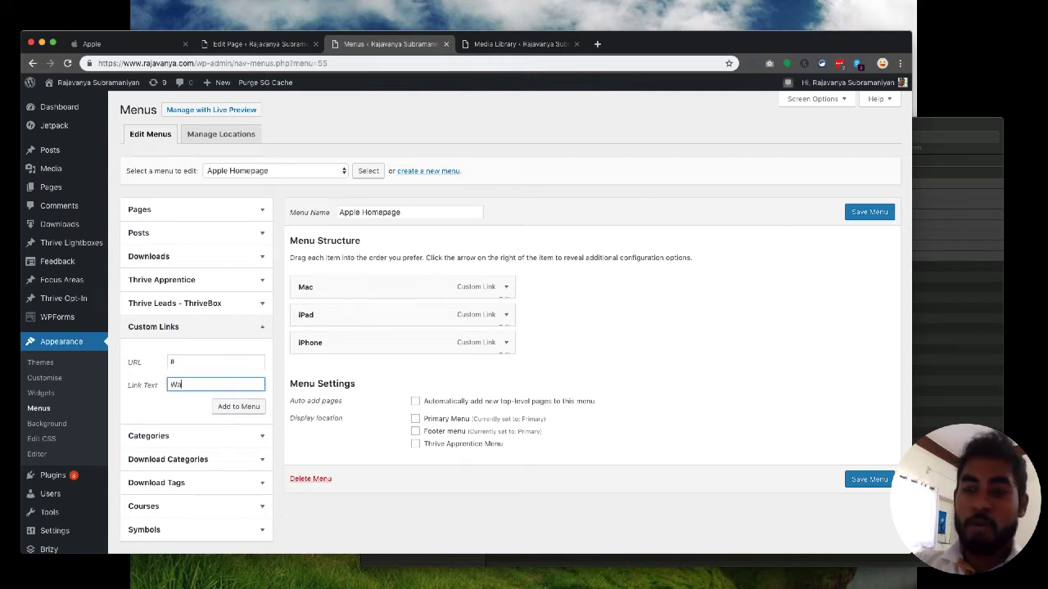
pyautogui.write('Watch')
pyautogui.click(241, 406)
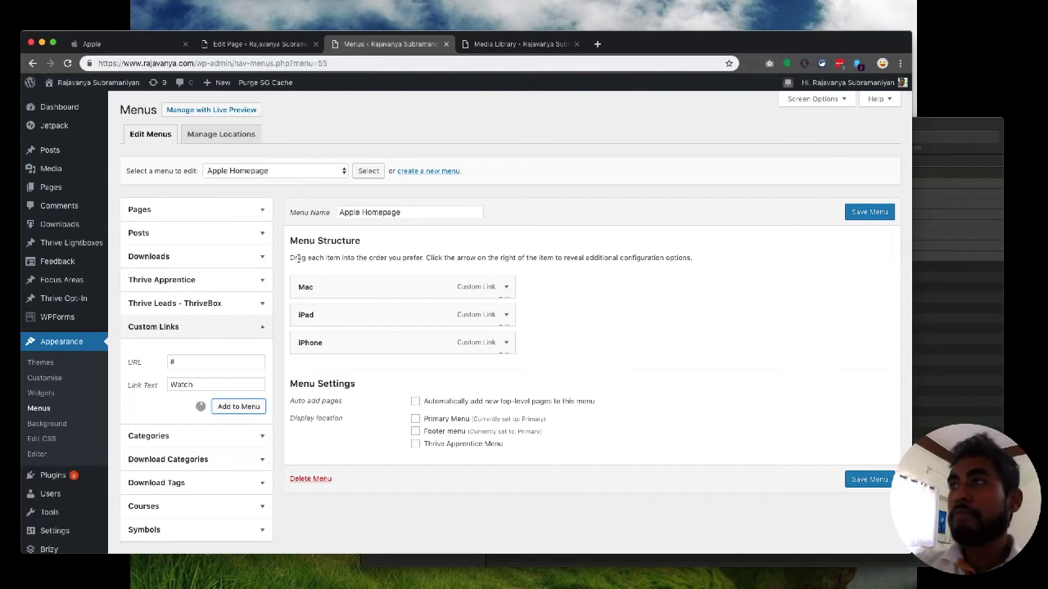
# Check the image upload progress and add a custom link "TV" with URL "#" to the Apple Homepage menu.
pyautogui.click(520, 44)
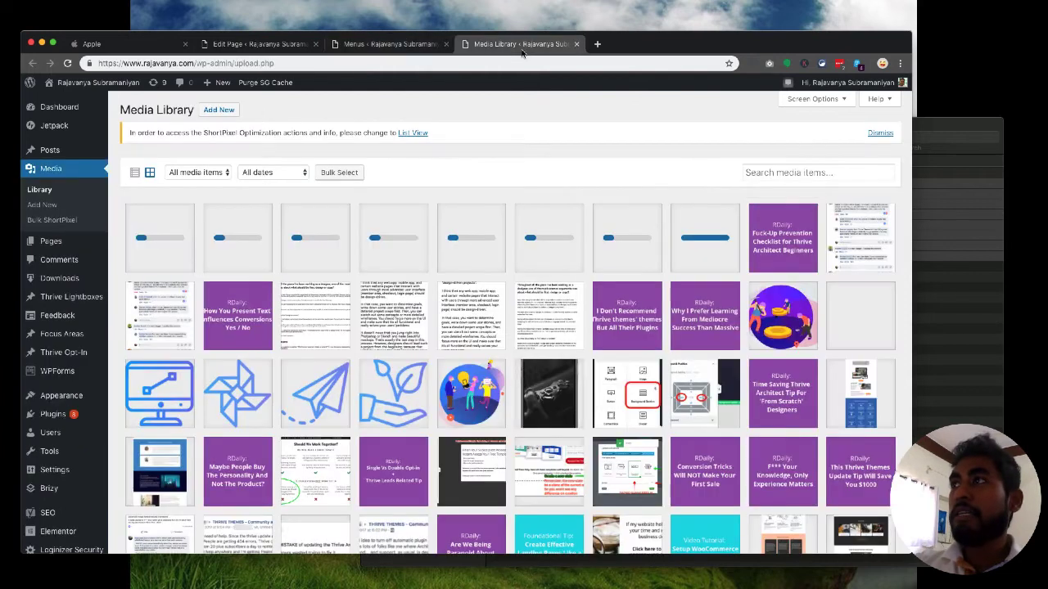
pyautogui.click(391, 45)
pyautogui.tripleClick(220, 360)
pyautogui.write('#')
pyautogui.press('Tab')
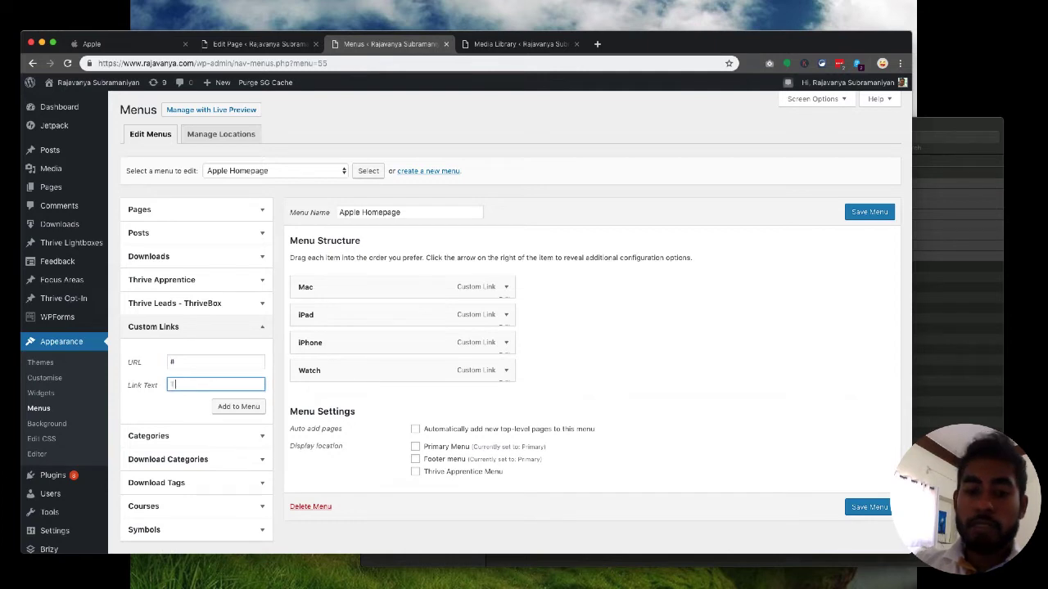
pyautogui.click(239, 407)
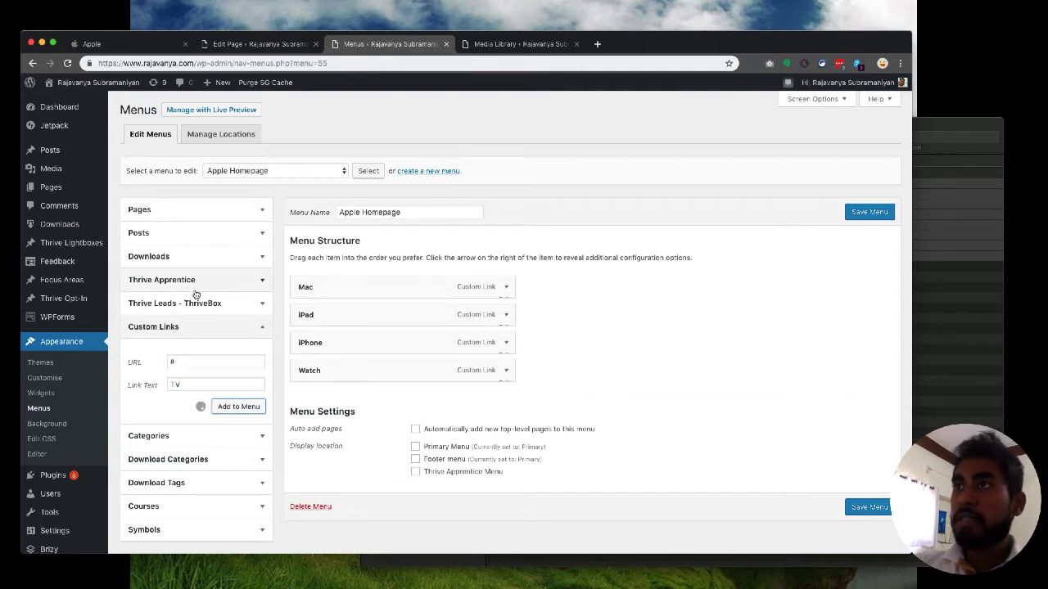
# Add a custom link "Music" with URL "#" to the Apple Homepage menu.
pyautogui.click(215, 363)
pyautogui.tripleClick(215, 363)
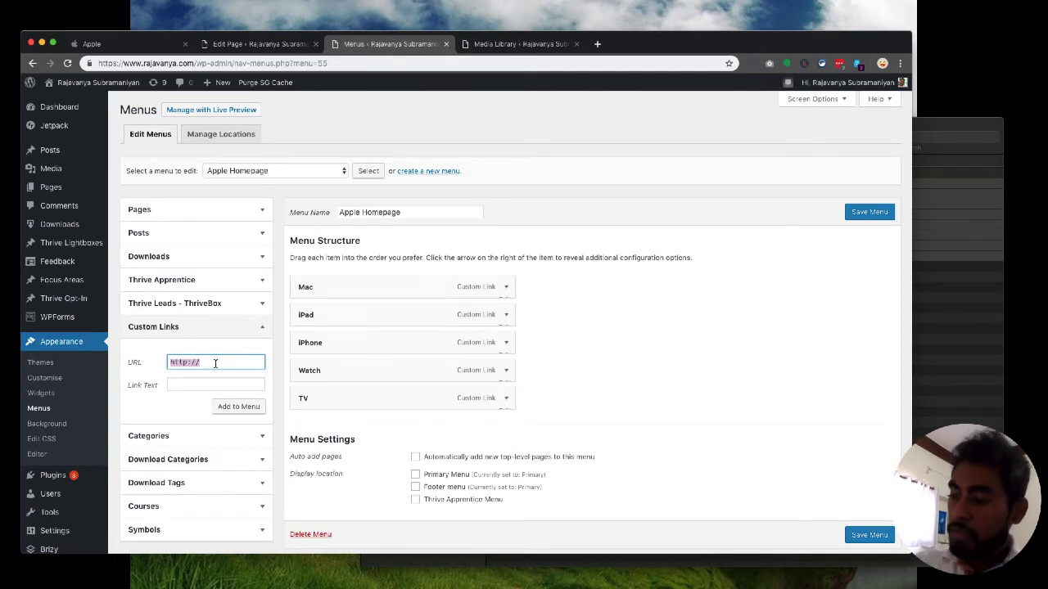
pyautogui.write('#')
pyautogui.press('Tab')
pyautogui.write('Music')
pyautogui.click(245, 407)
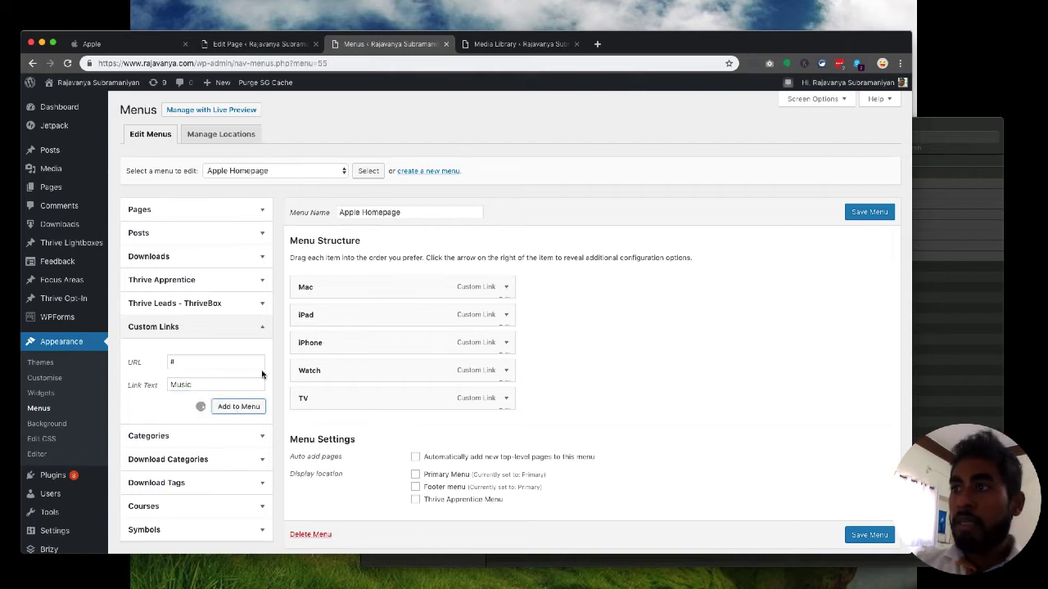
# Add a custom link "Support" with URL "#" to the Apple Homepage menu and save the menu.
pyautogui.click(121, 45)
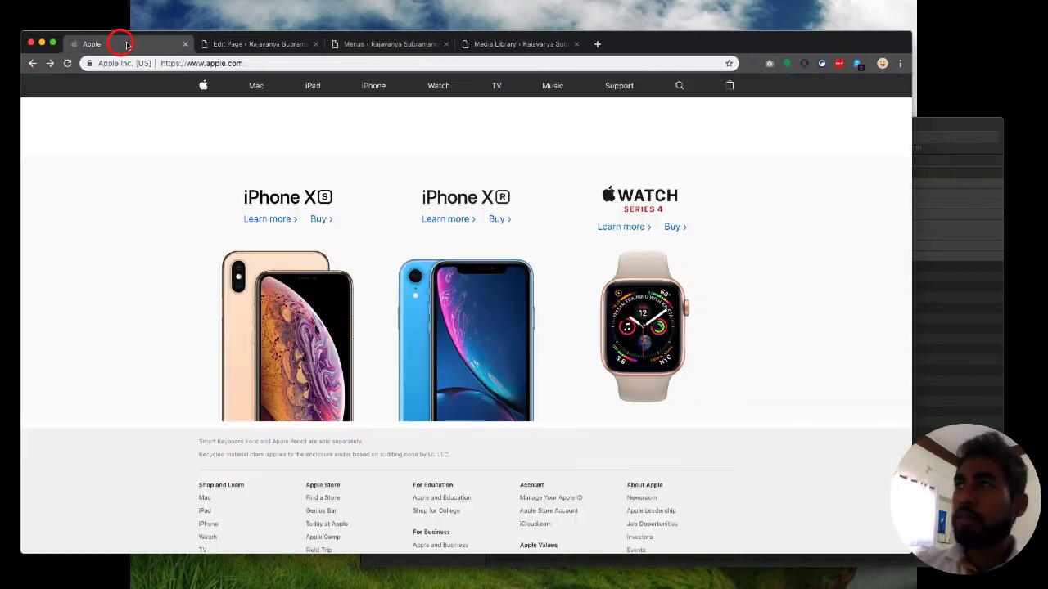
pyautogui.click(378, 48)
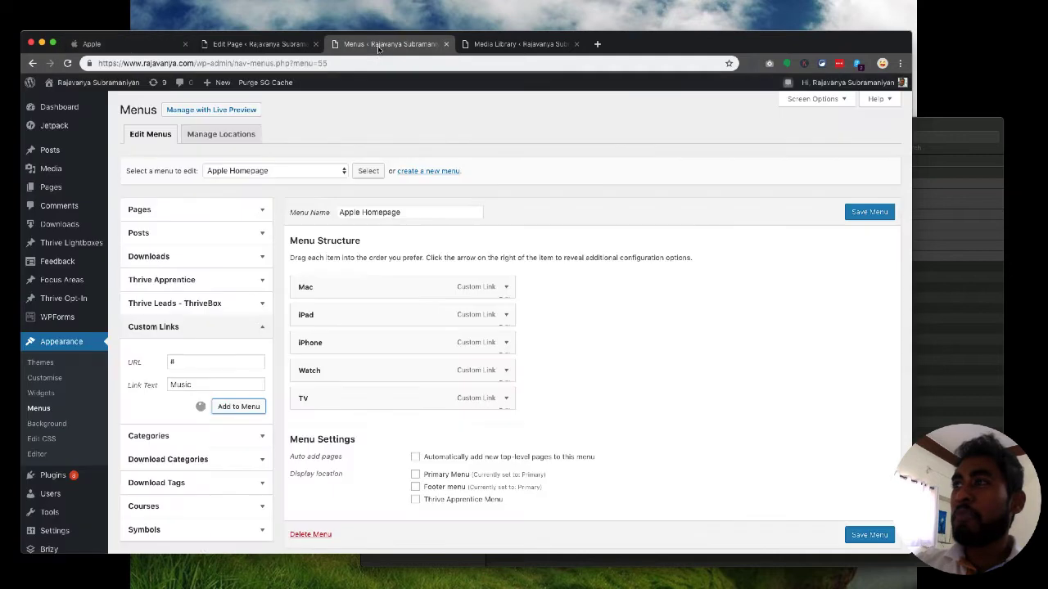
pyautogui.tripleClick(217, 362)
pyautogui.write('a')
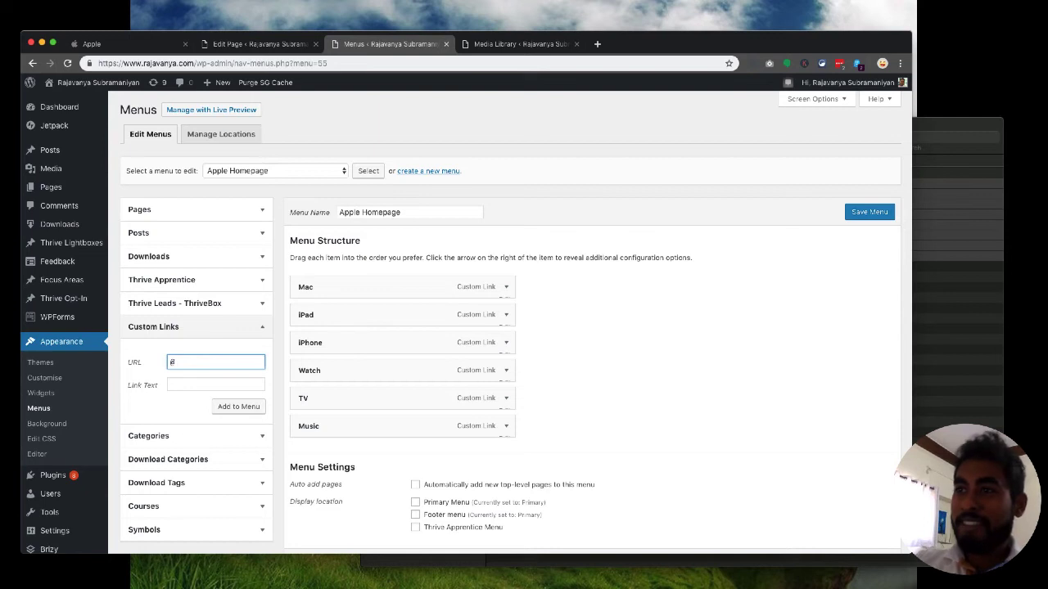
pyautogui.write('#')
pyautogui.press('Tab')
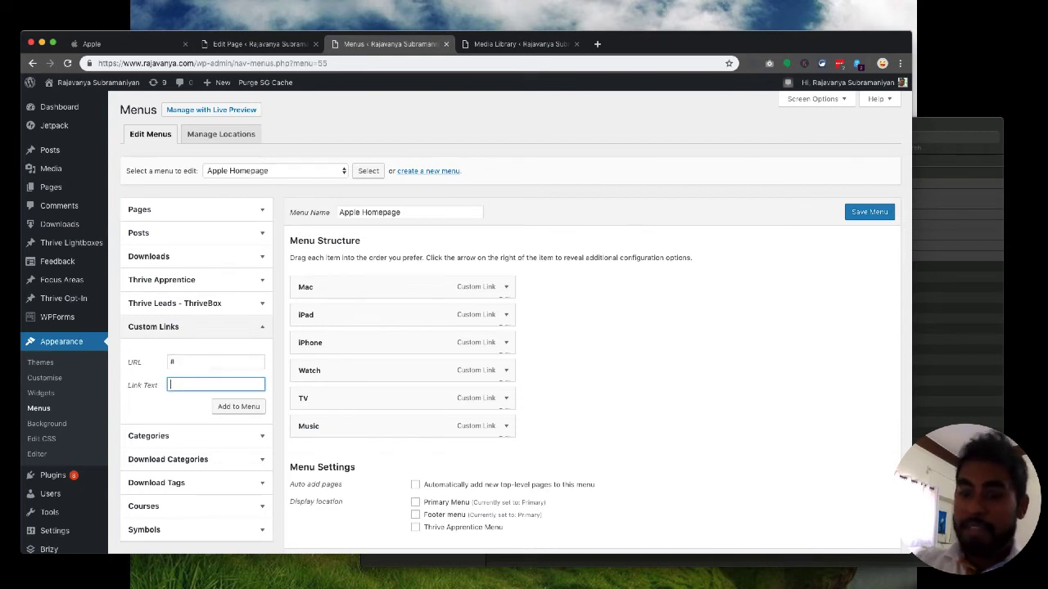
pyautogui.click(237, 409)
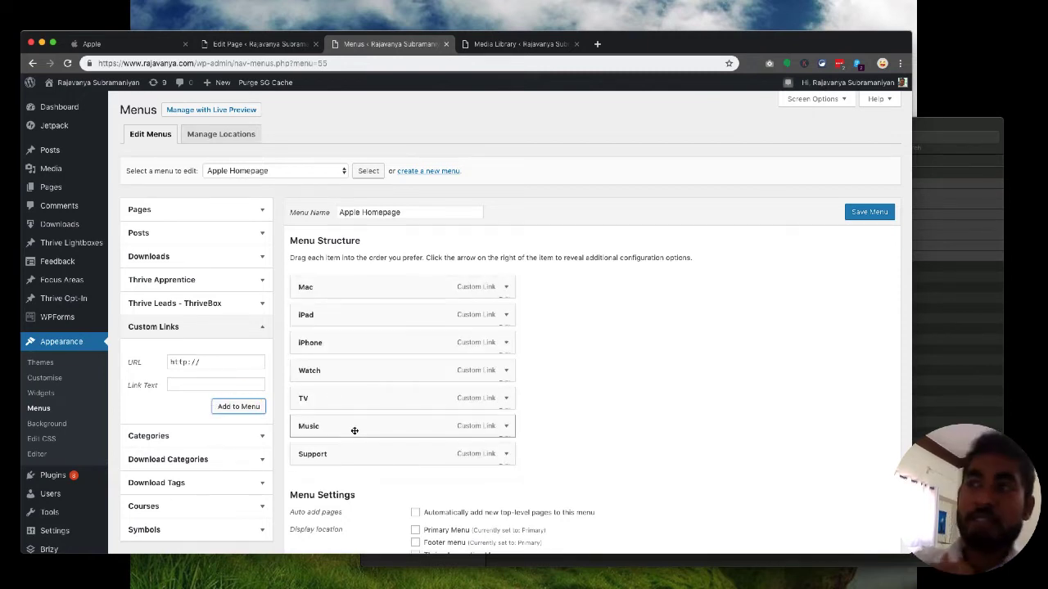
pyautogui.click(866, 215)
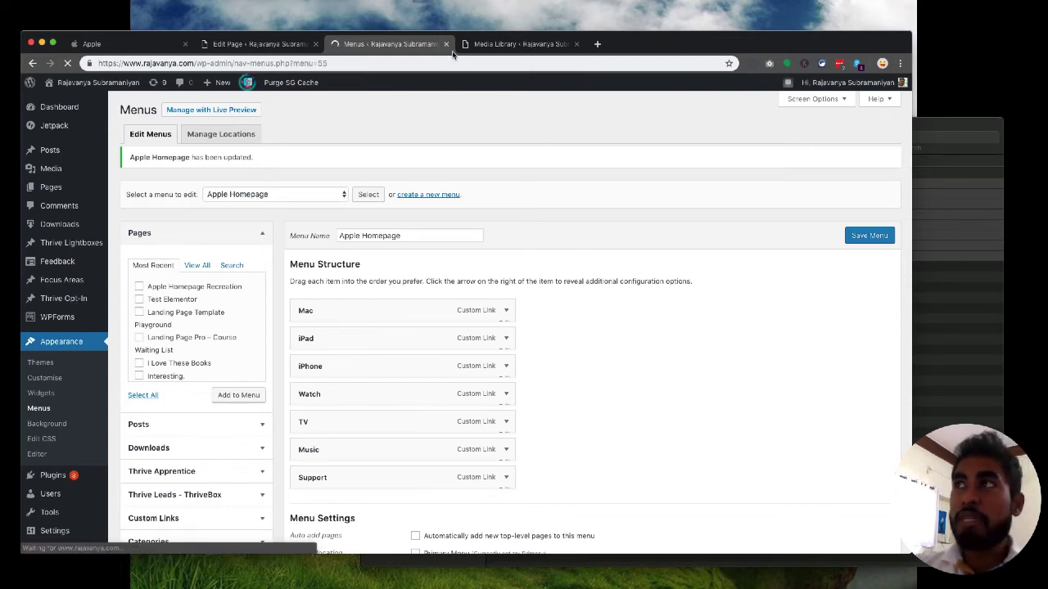
# Glance over the original Apple homepage and open the Apple Homepage Recreation page in the Thrive Architect editor.
pyautogui.click(117, 44)
pyautogui.scroll(-3, 356, 186)
pyautogui.scroll(10, 356, 187)
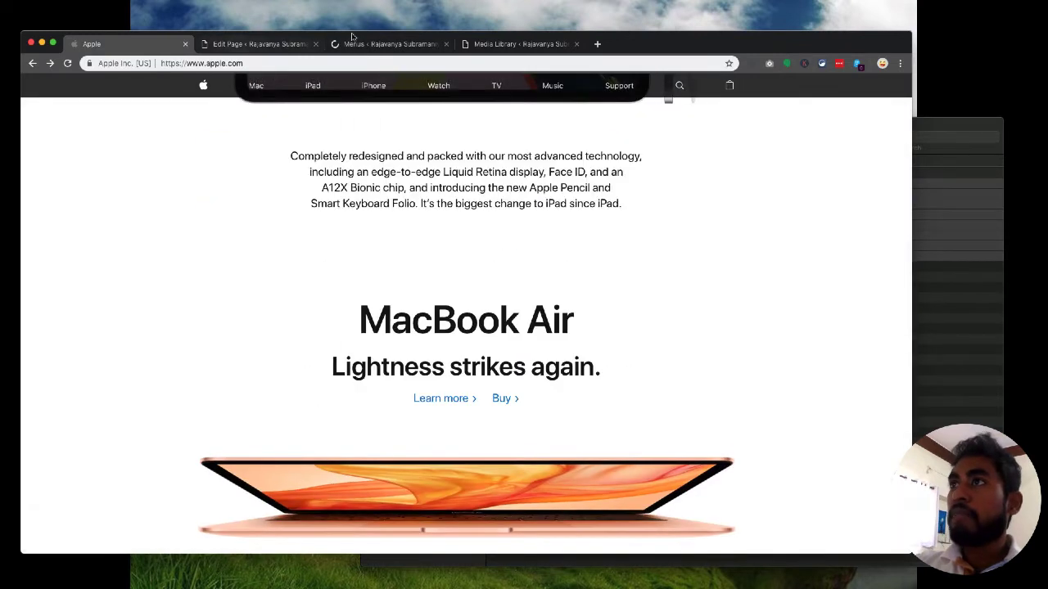
pyautogui.hotkey('ctrl', 'Tab')
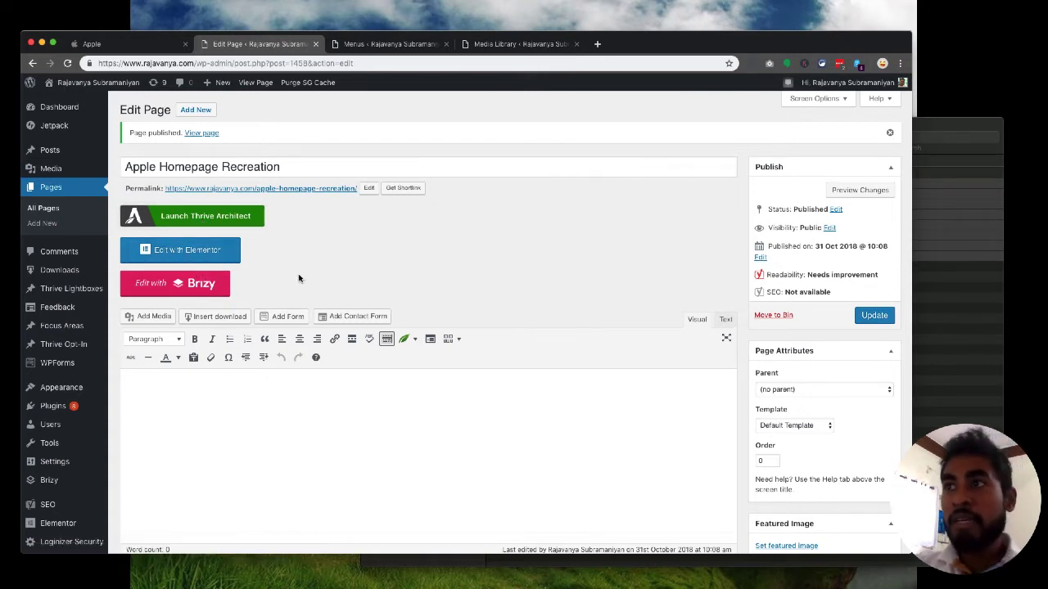
pyautogui.scroll(-14, 349, 365)
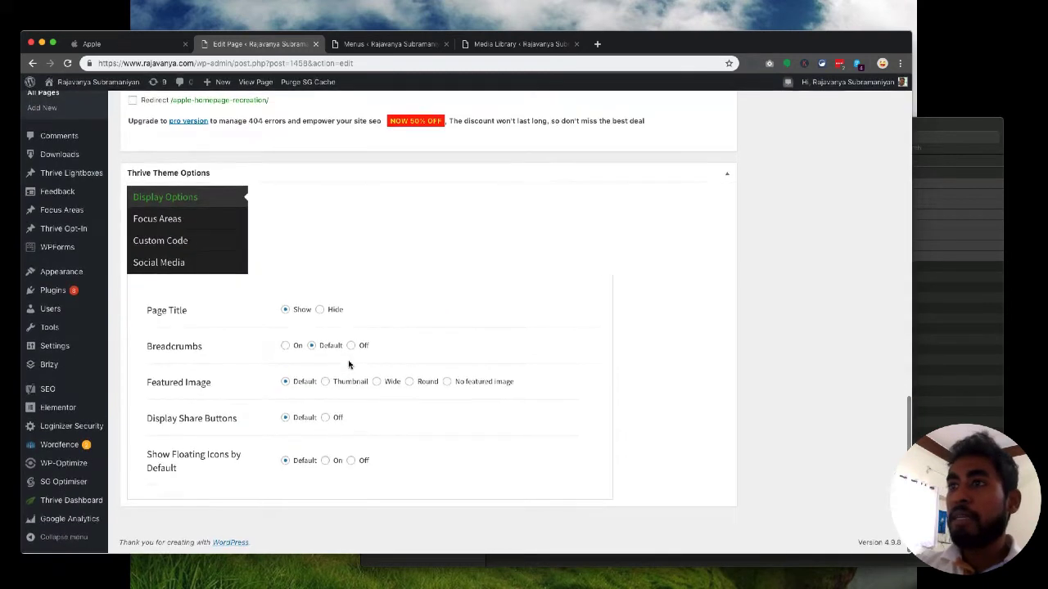
pyautogui.scroll(14, 350, 365)
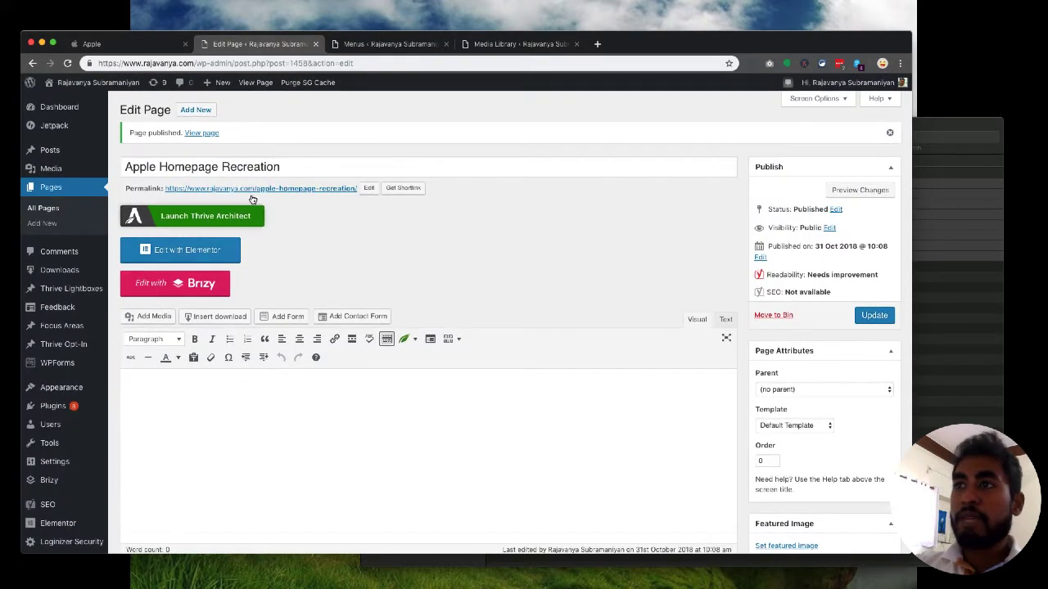
pyautogui.click(187, 215)
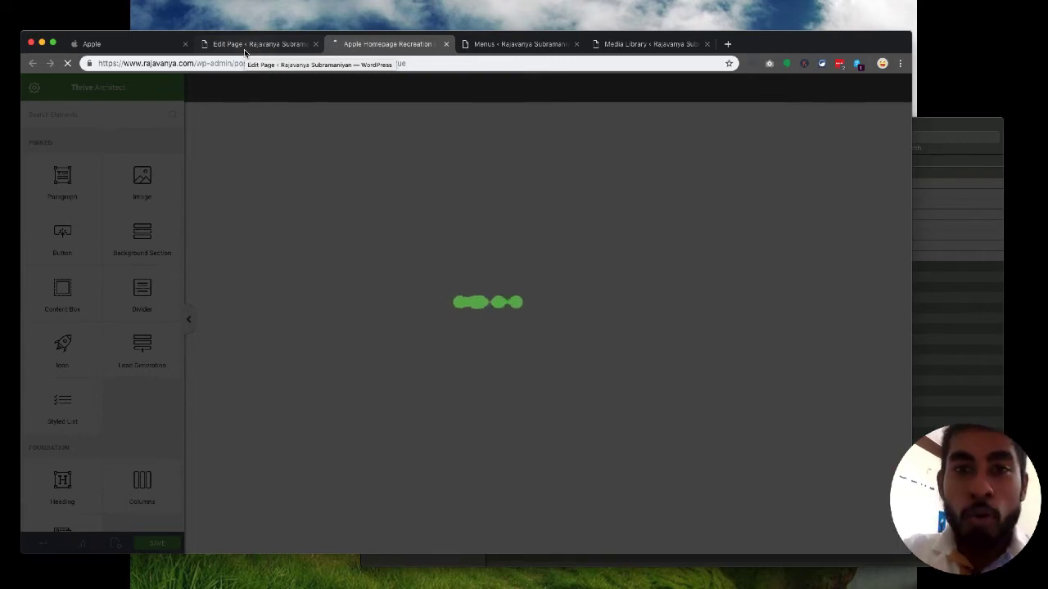
pyautogui.click(244, 51)
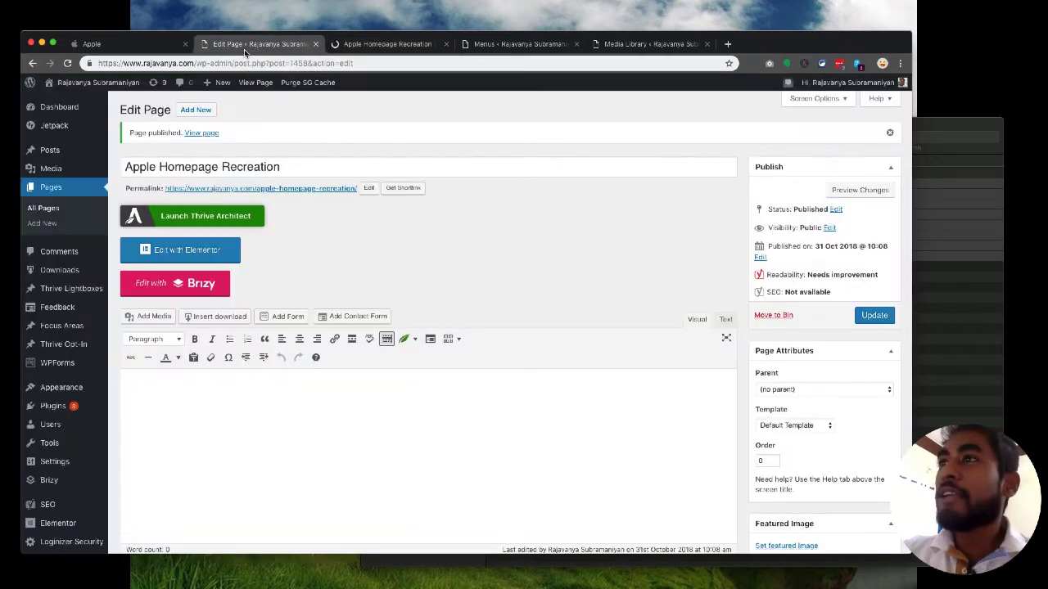
pyautogui.click(385, 46)
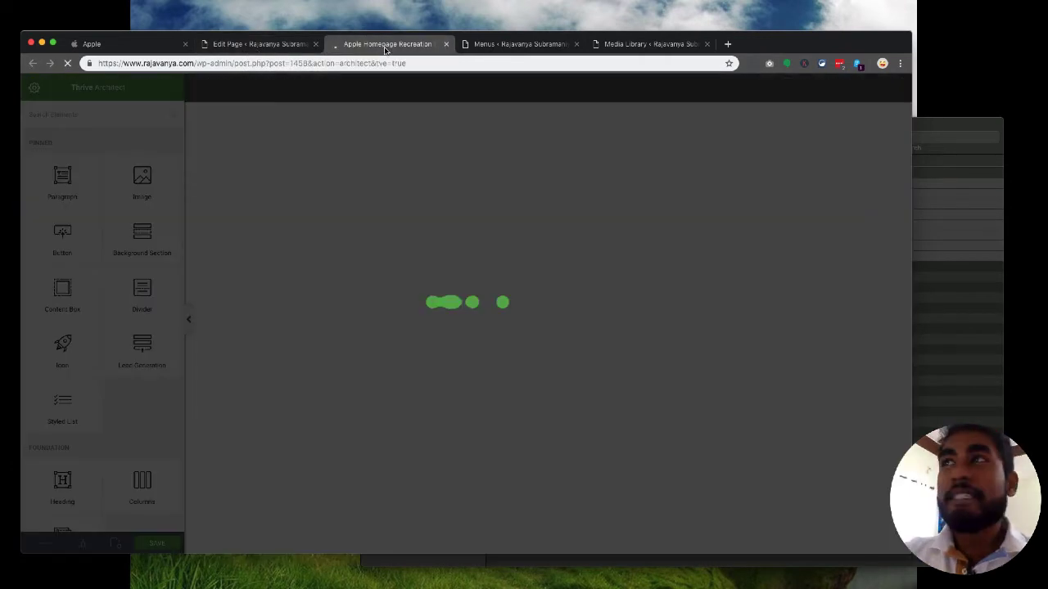
pyautogui.click(250, 50)
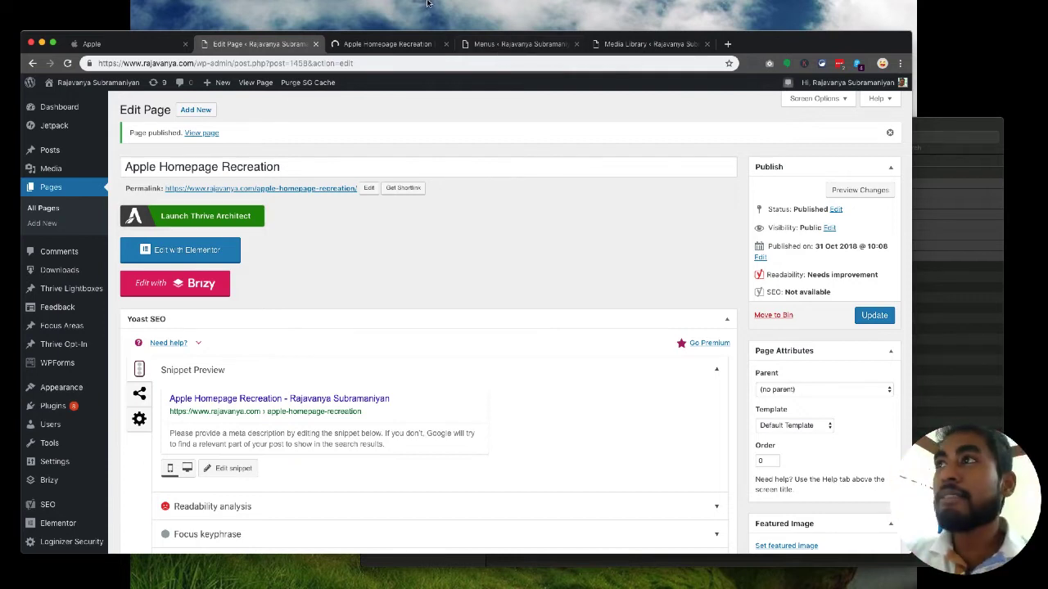
pyautogui.click(384, 44)
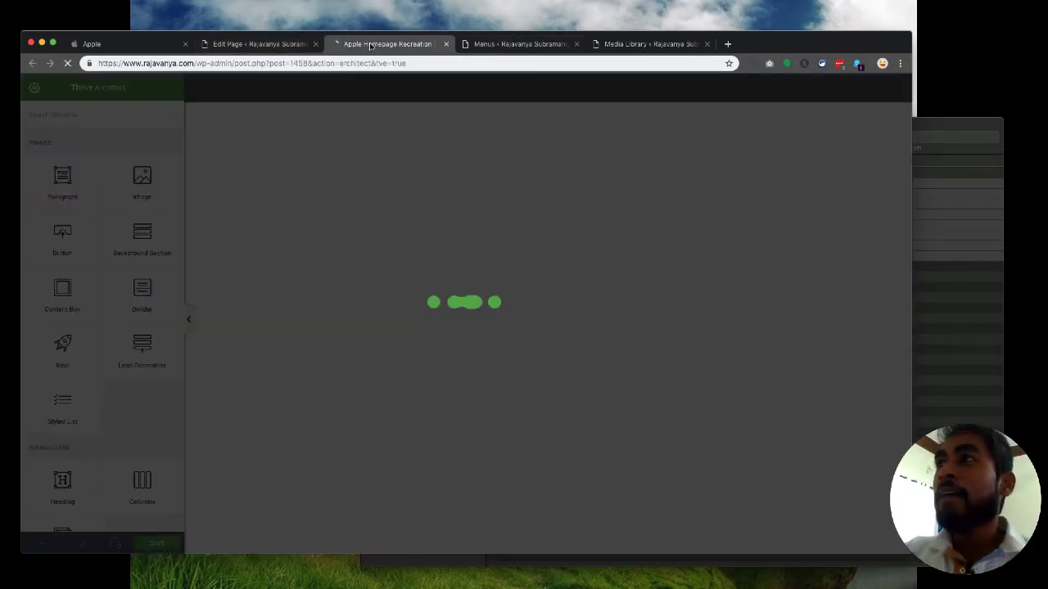
pyautogui.click(227, 45)
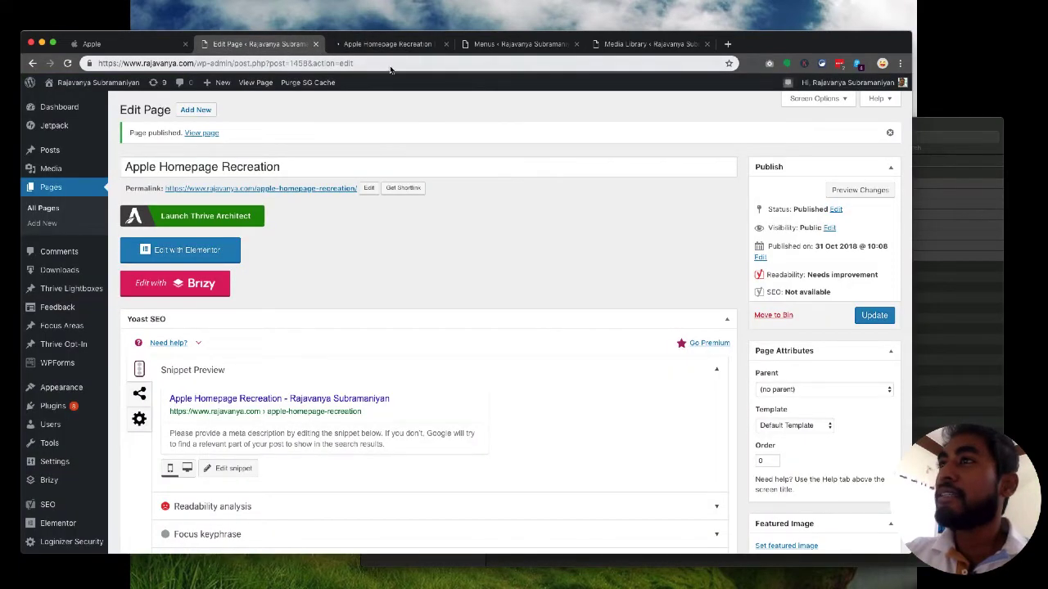
# Check that the Apple Homepage menu is saved and close the Menus page.
pyautogui.click(525, 45)
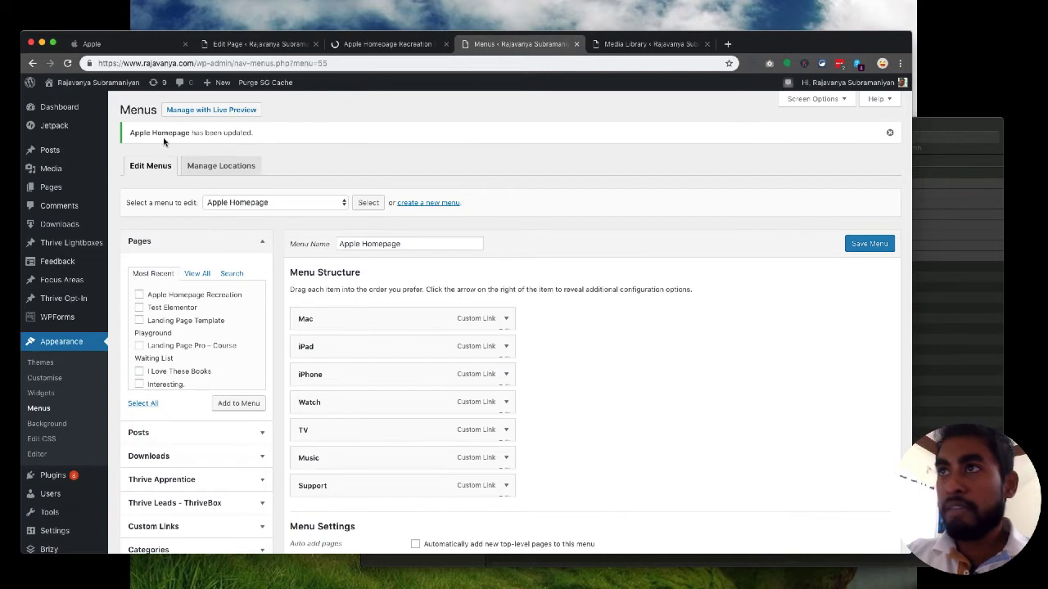
pyautogui.press('super+w')
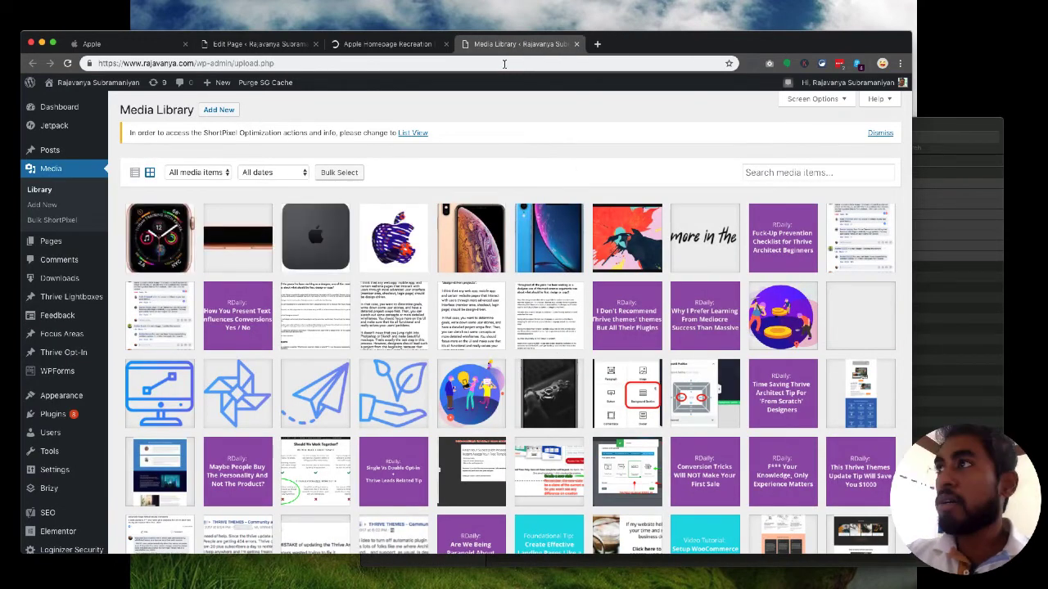
# In Finder, group all the image files of the Recreate Apple homepage project folder into a new folder named "Uploaded".
pyautogui.click(949, 122)
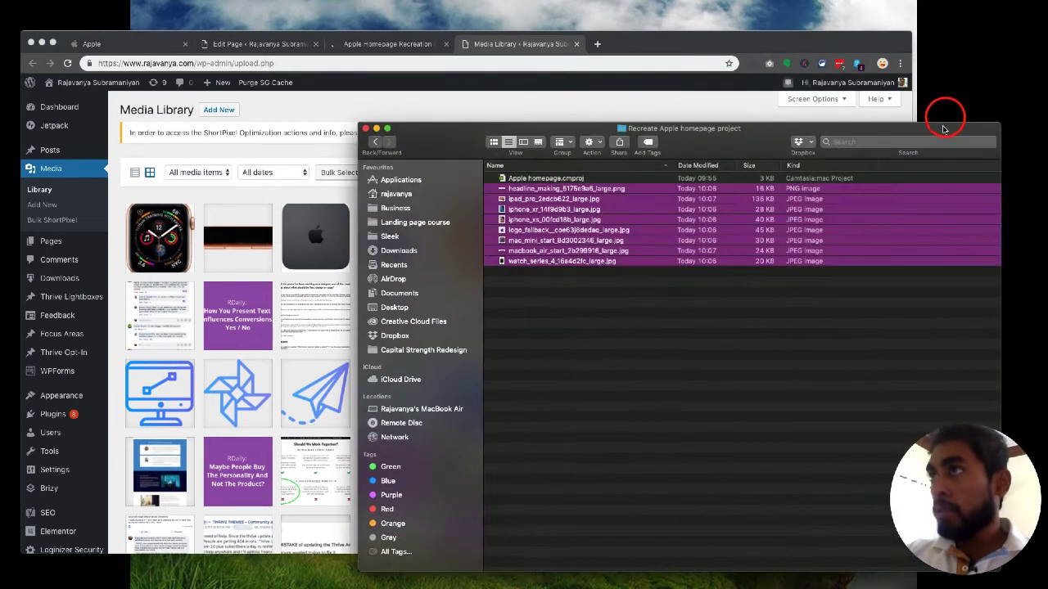
pyautogui.click(530, 334)
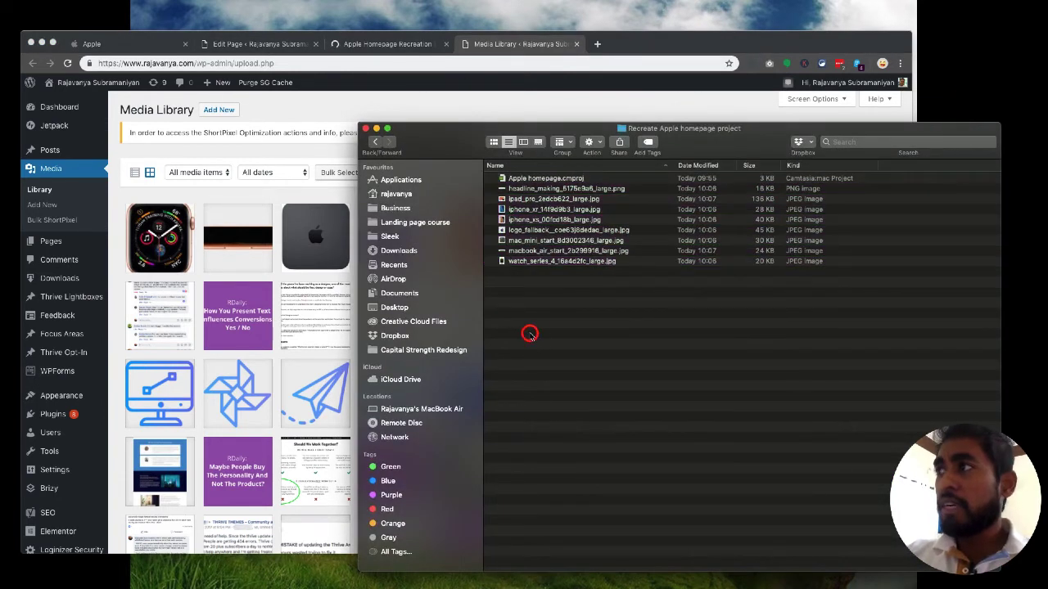
pyautogui.moveTo(561, 290); pyautogui.dragTo(549, 191)
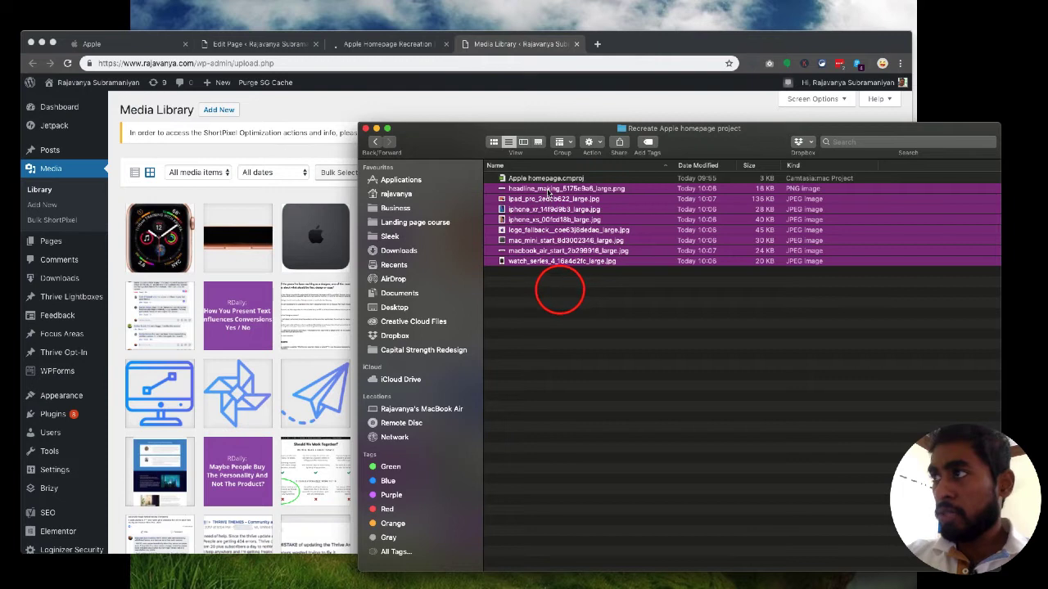
pyautogui.rightClick(544, 188)
pyautogui.click(573, 199)
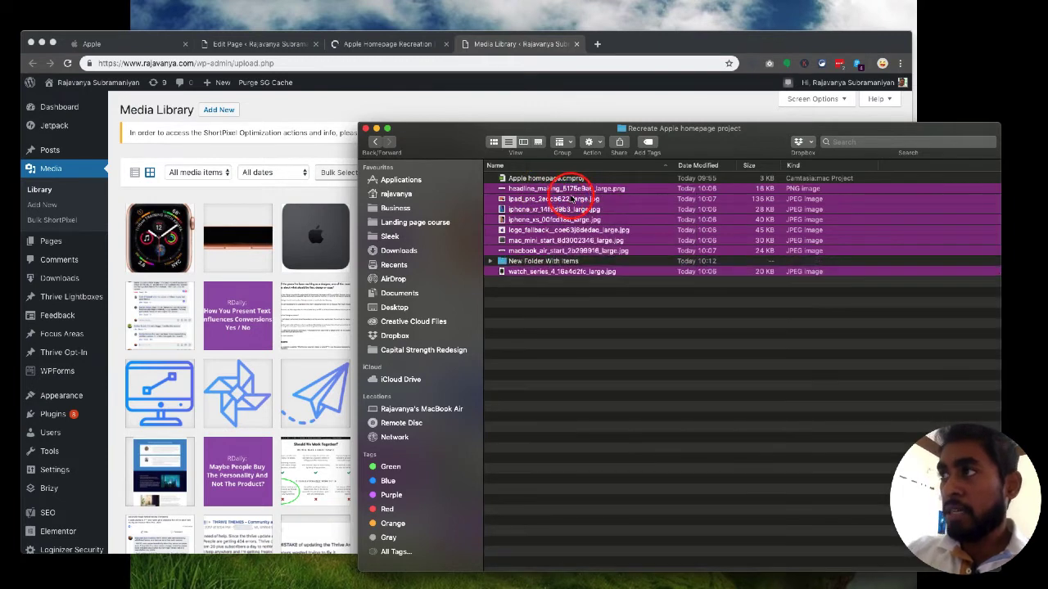
pyautogui.write('U')
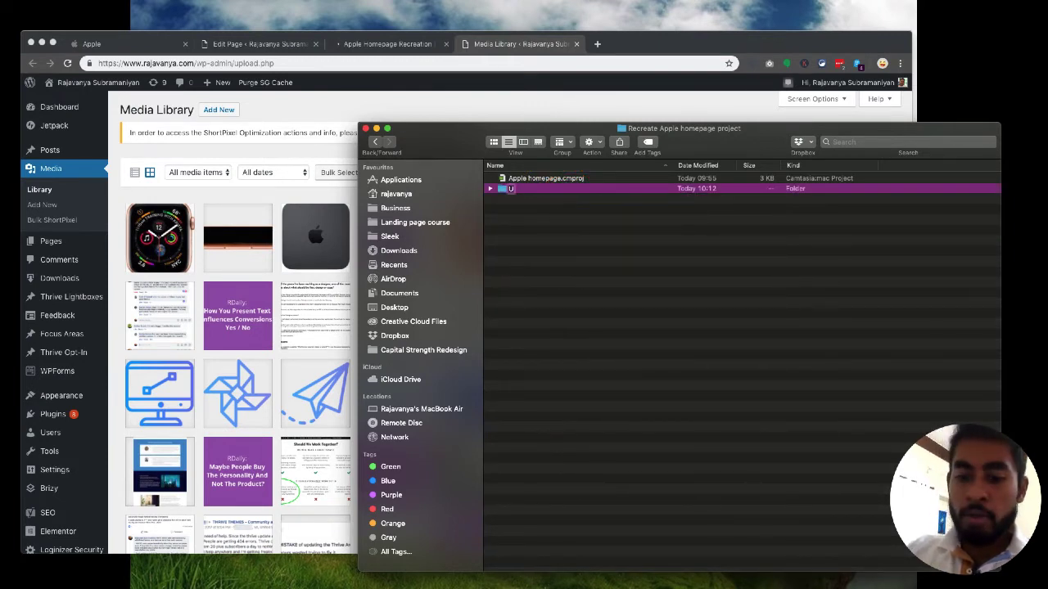
pyautogui.press('Return')
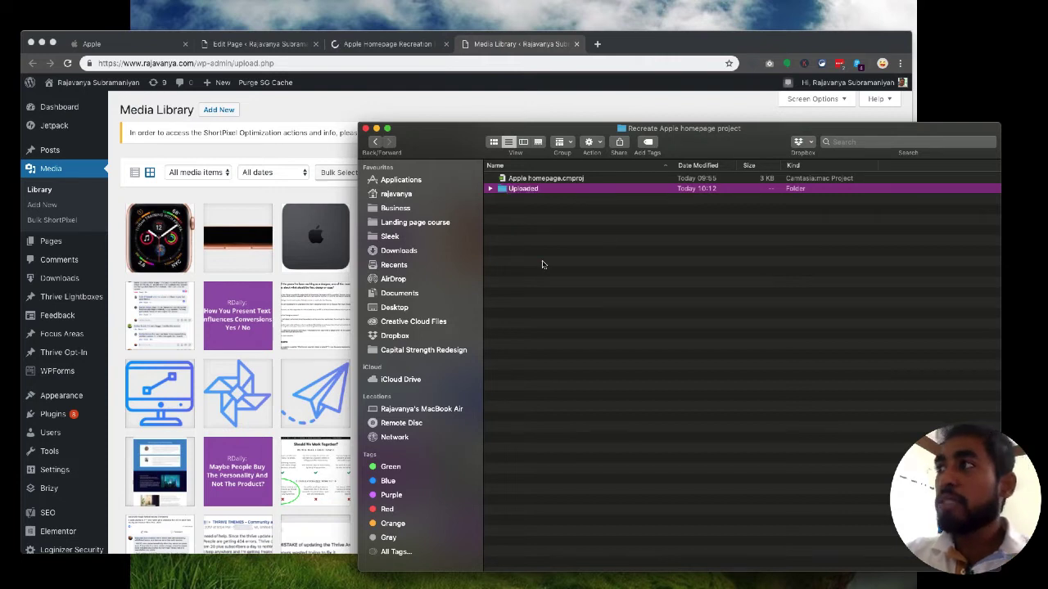
pyautogui.click(542, 264)
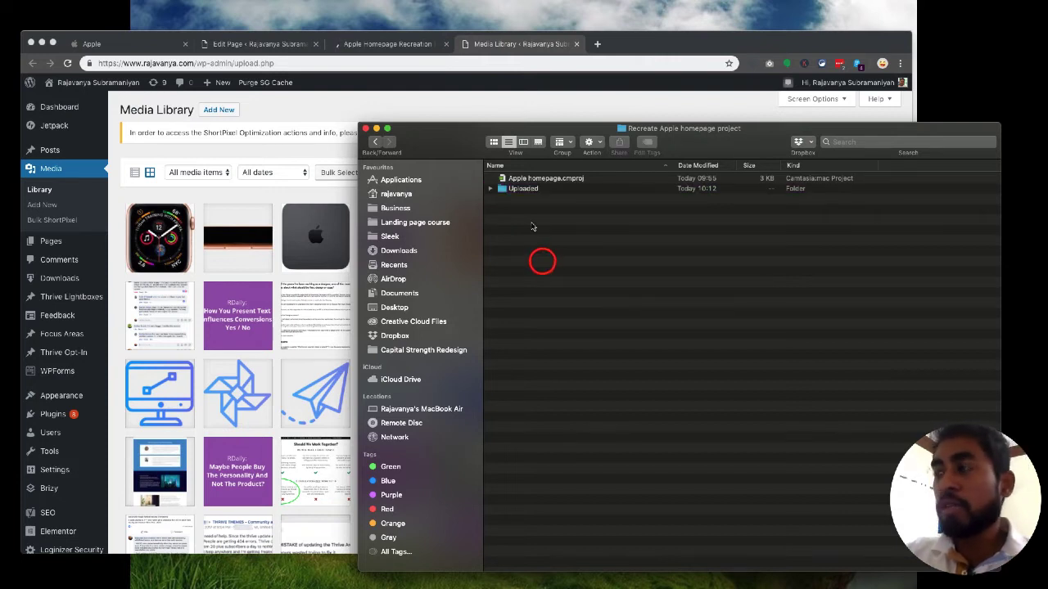
# Return to the browser, look over the uploaded images in the Media Library and close that page.
pyautogui.click(276, 128)
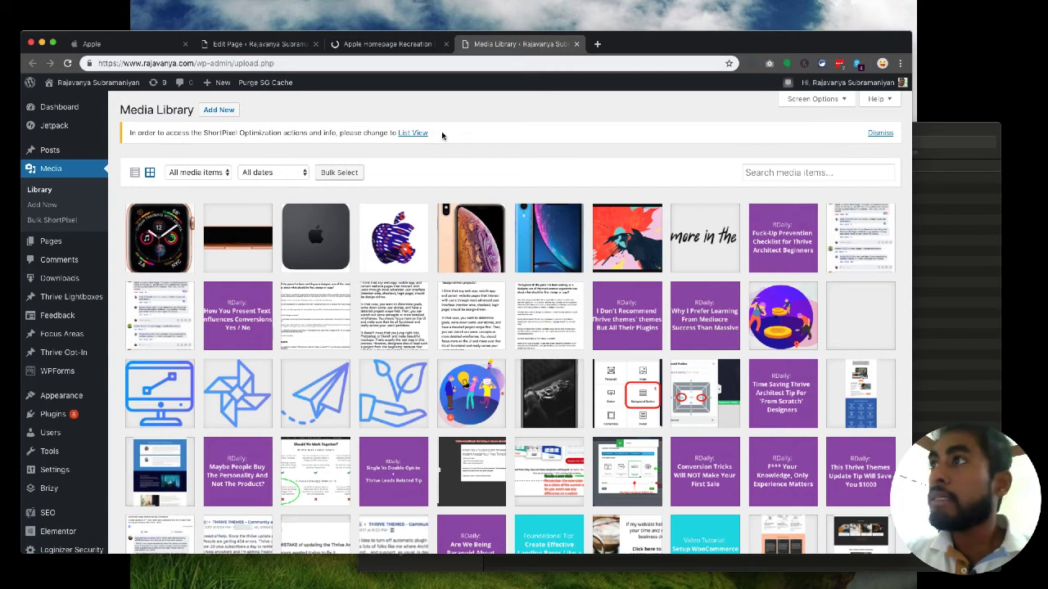
pyautogui.scroll(-10, 509, 219)
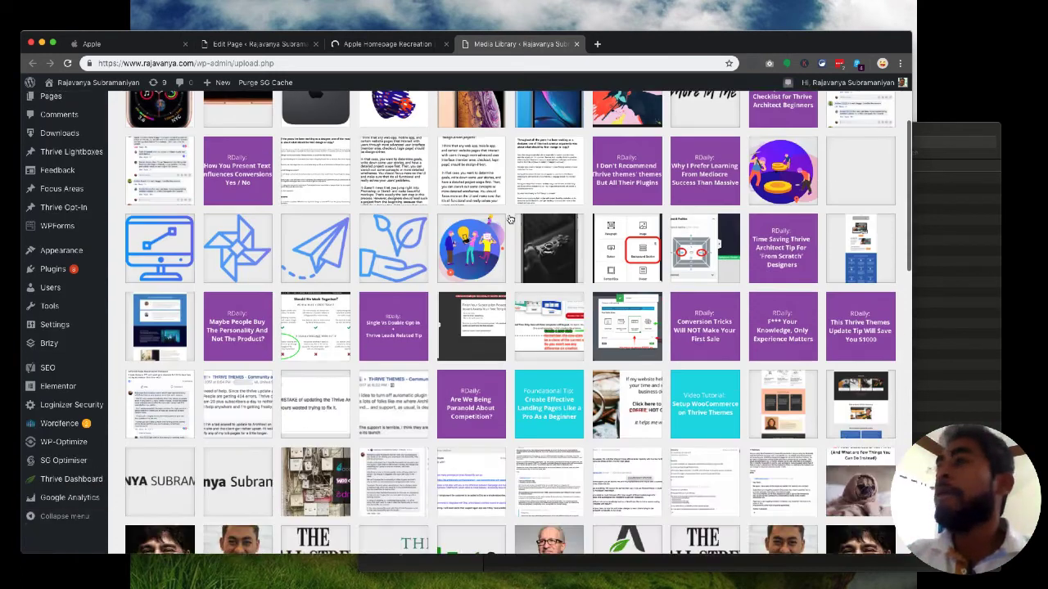
pyautogui.scroll(6, 590, 45)
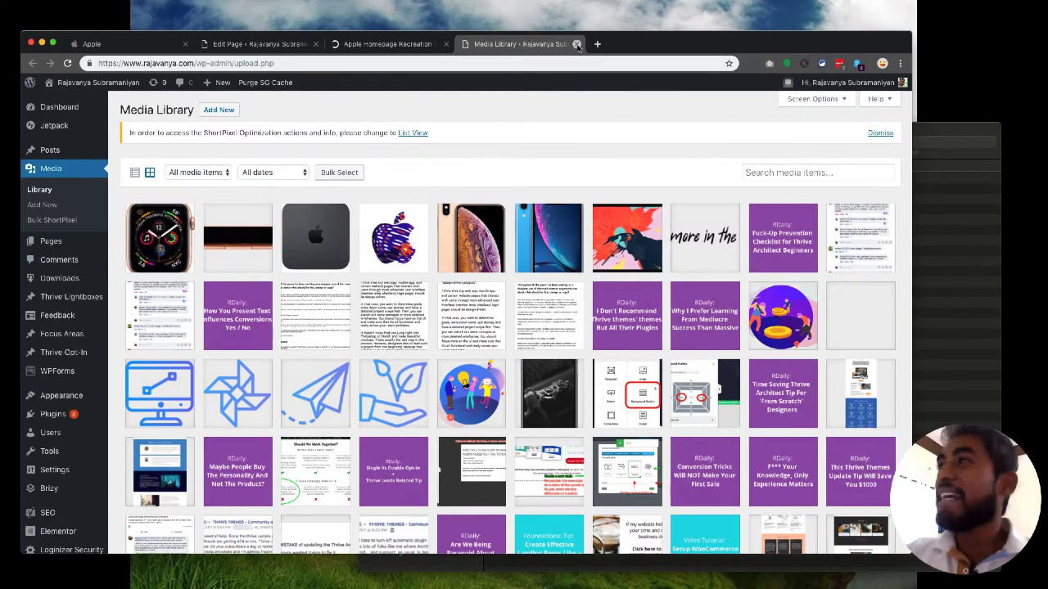
pyautogui.click(577, 44)
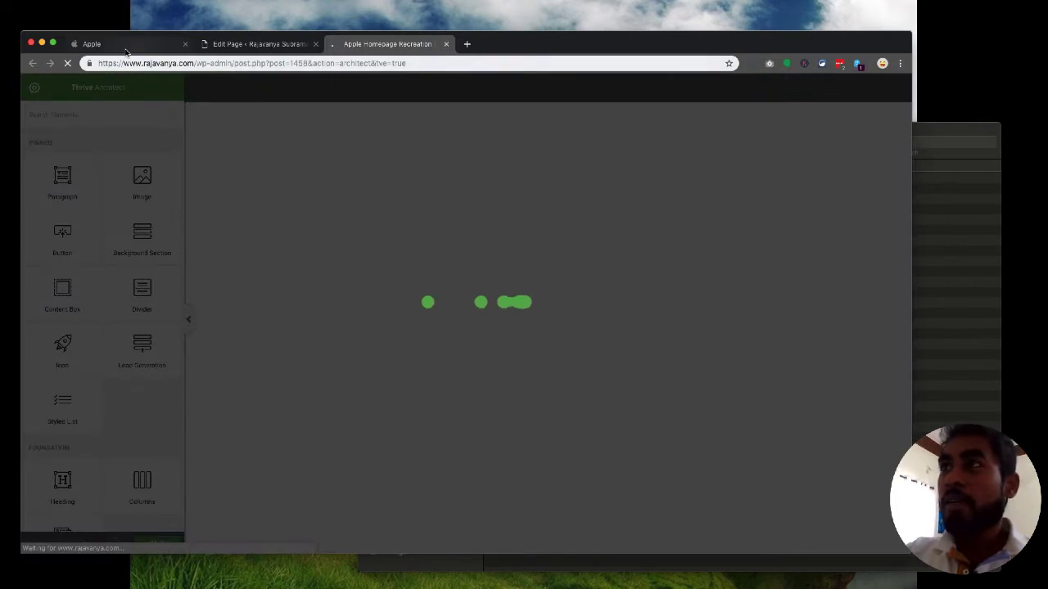
# Open the published Apple Homepage Recreation page separately from its permalink and close the WordPress Edit Page.
pyautogui.click(260, 44)
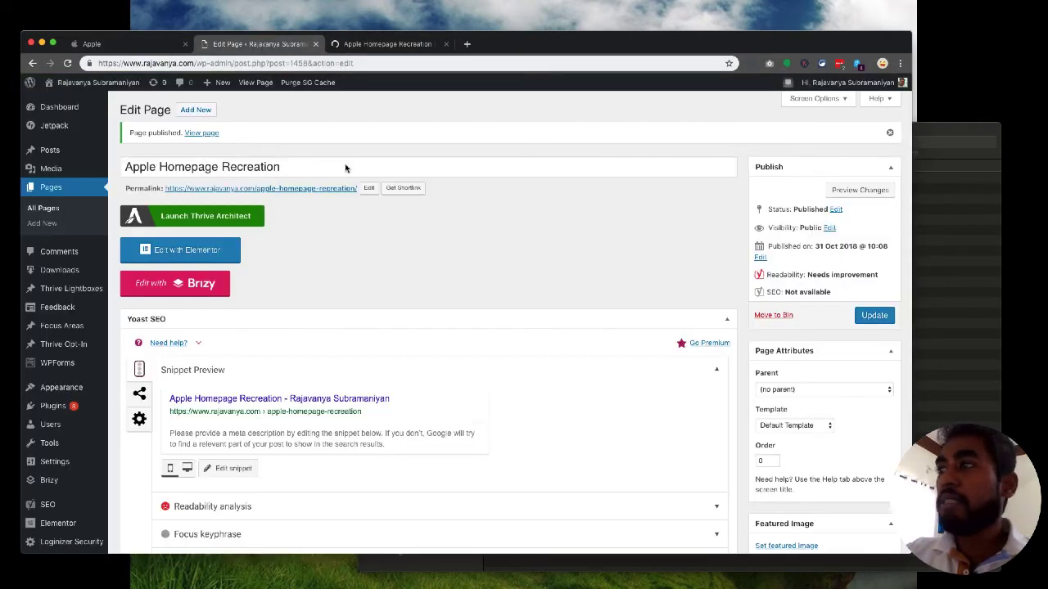
pyautogui.keyDown('super'); pyautogui.click(288, 189); pyautogui.keyUp('super')
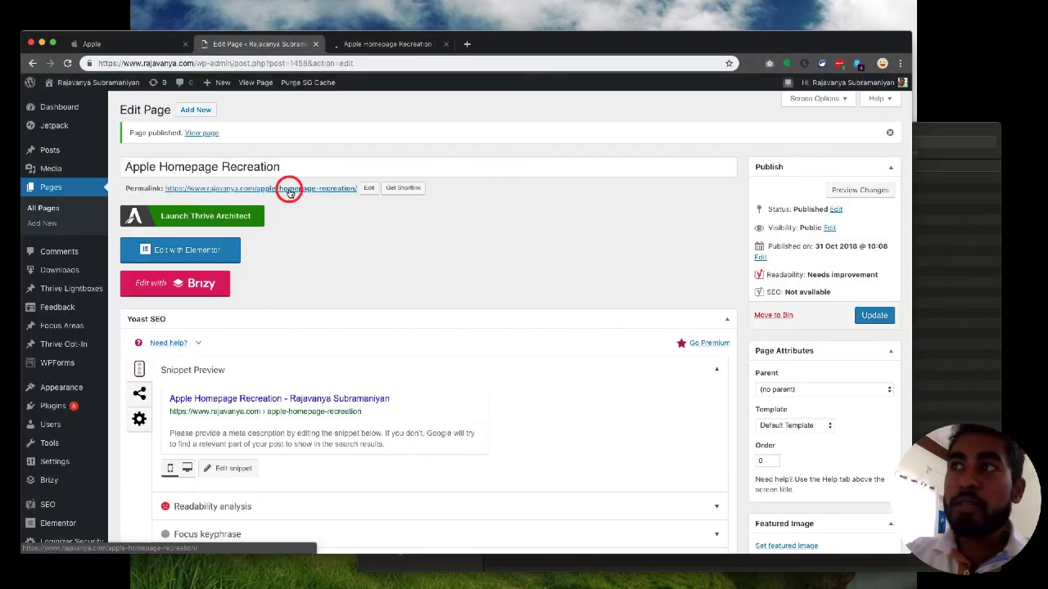
pyautogui.click(316, 44)
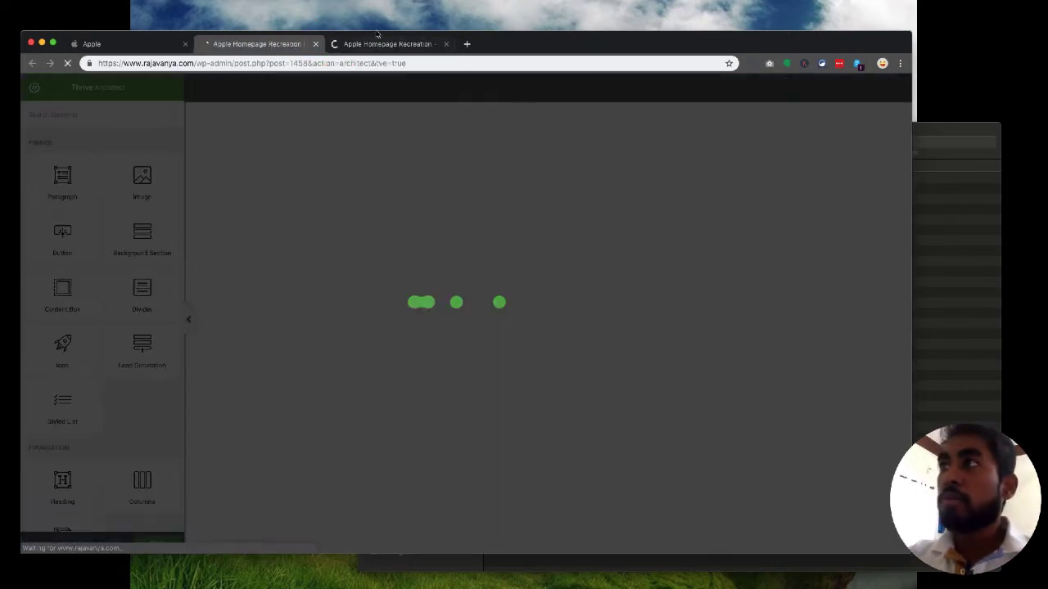
# Examine the header and hero section of the original Apple homepage and return to the Thrive Architect editor.
pyautogui.click(114, 49)
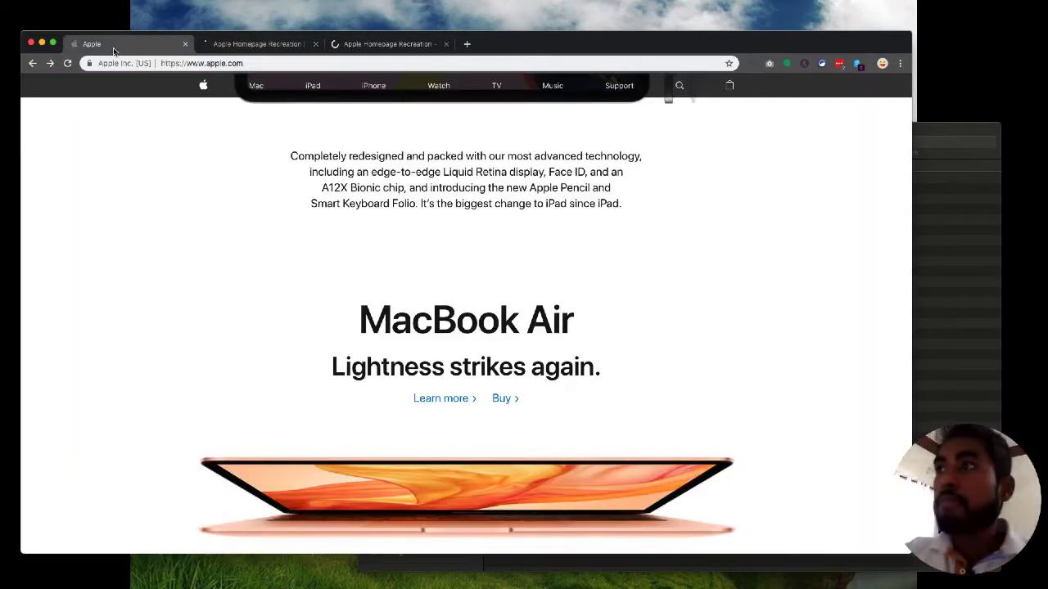
pyautogui.scroll(10, 194, 127)
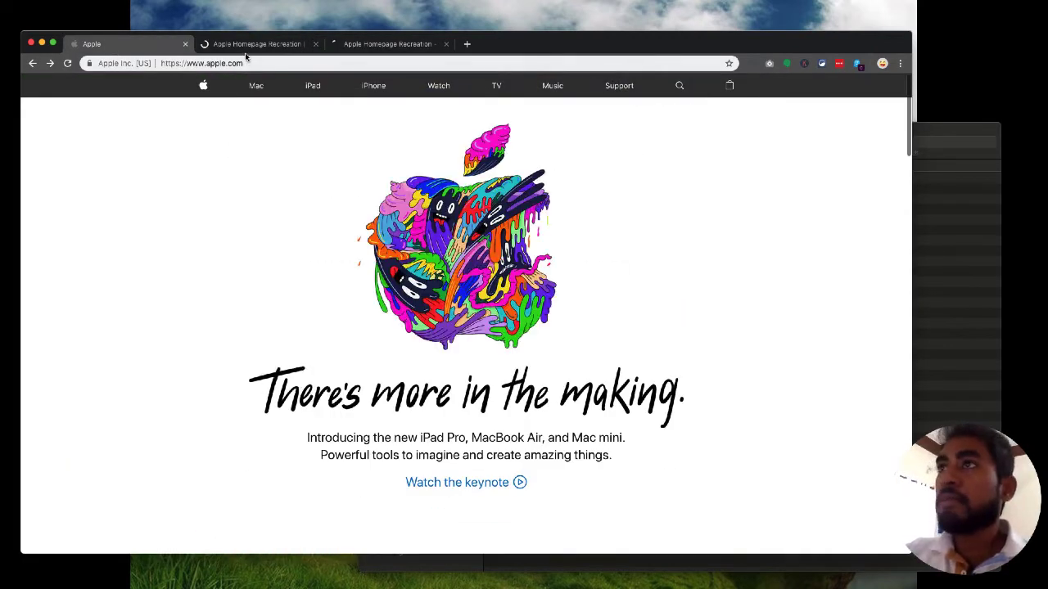
pyautogui.click(248, 49)
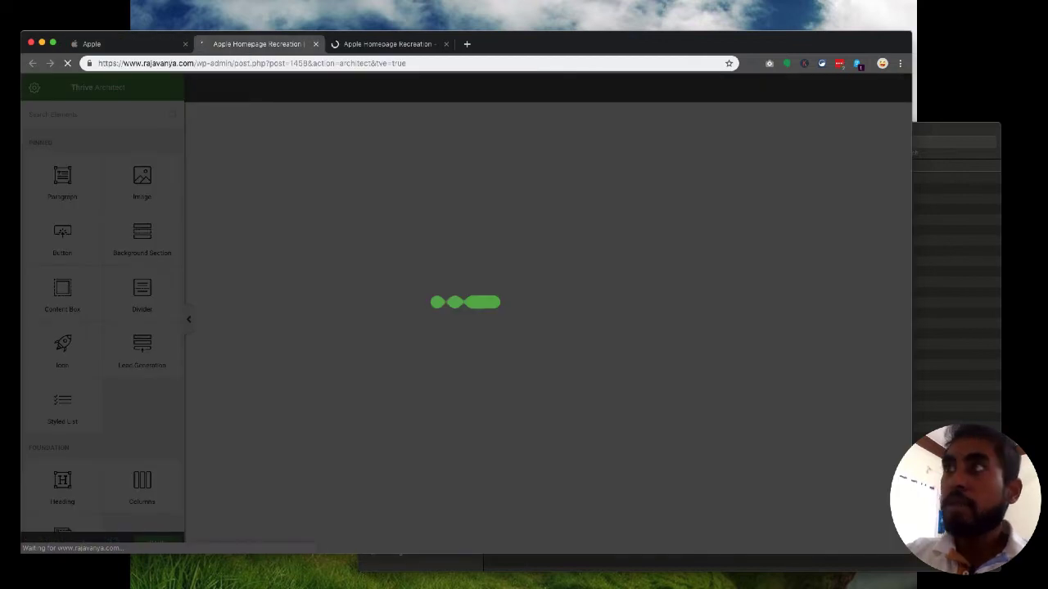
# Compare the published Apple Homepage Recreation page, still using the theme's header and footer, with its view in the Thrive Architect editor.
pyautogui.click(395, 46)
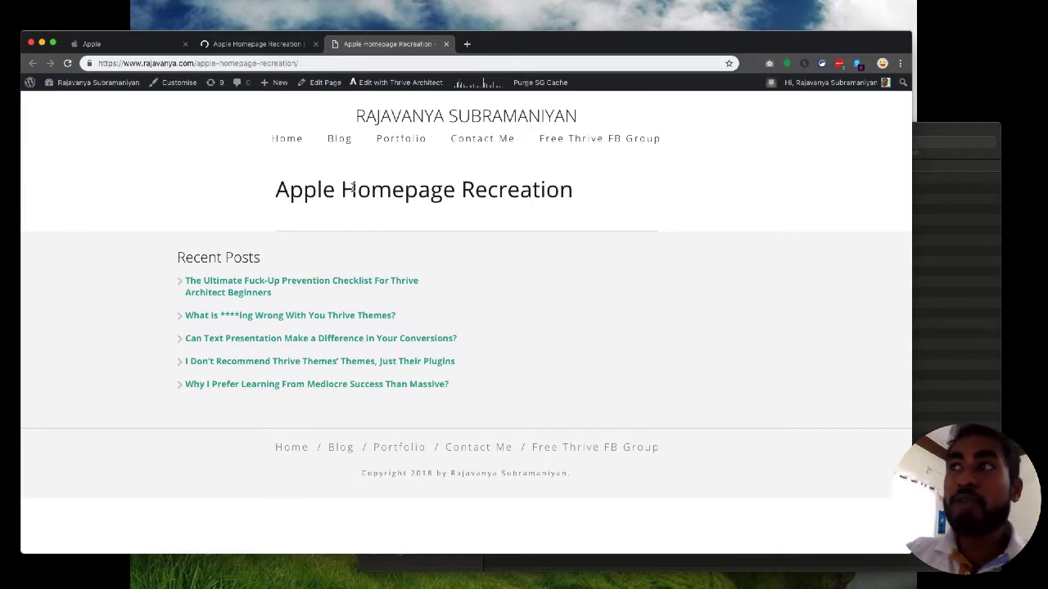
pyautogui.click(254, 44)
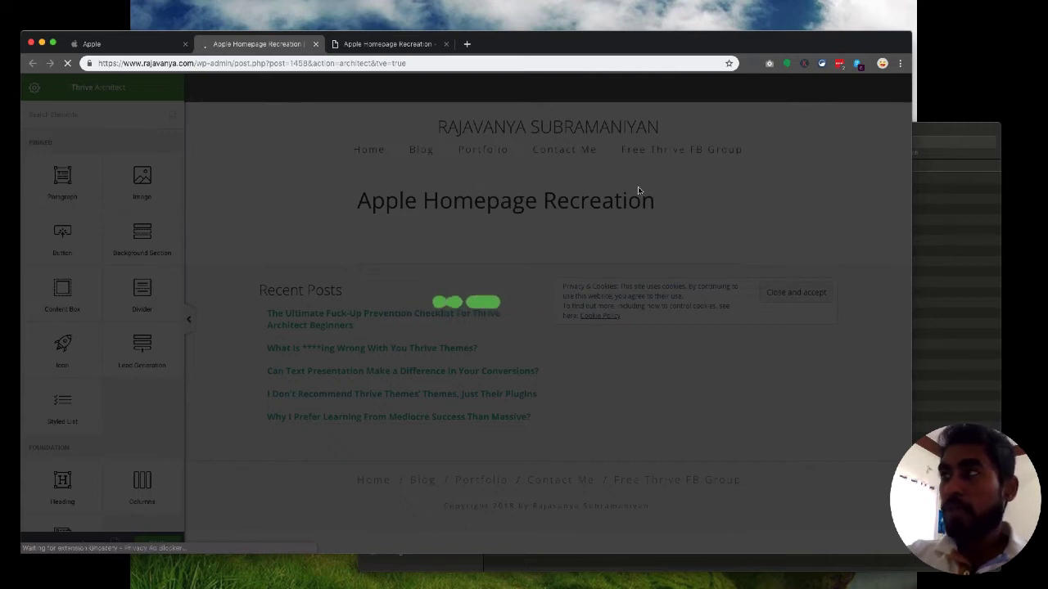
pyautogui.moveTo(536, 48)
pyautogui.mouseDown()
pyautogui.moveTo(526, 58)
pyautogui.moveTo(536, 59)
pyautogui.mouseUp()
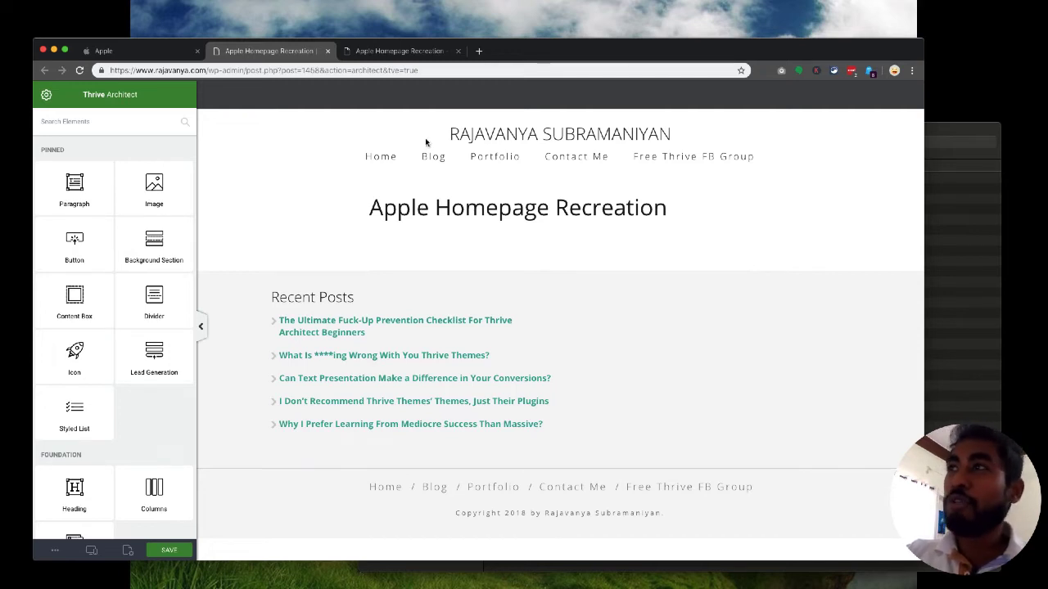
pyautogui.click(377, 51)
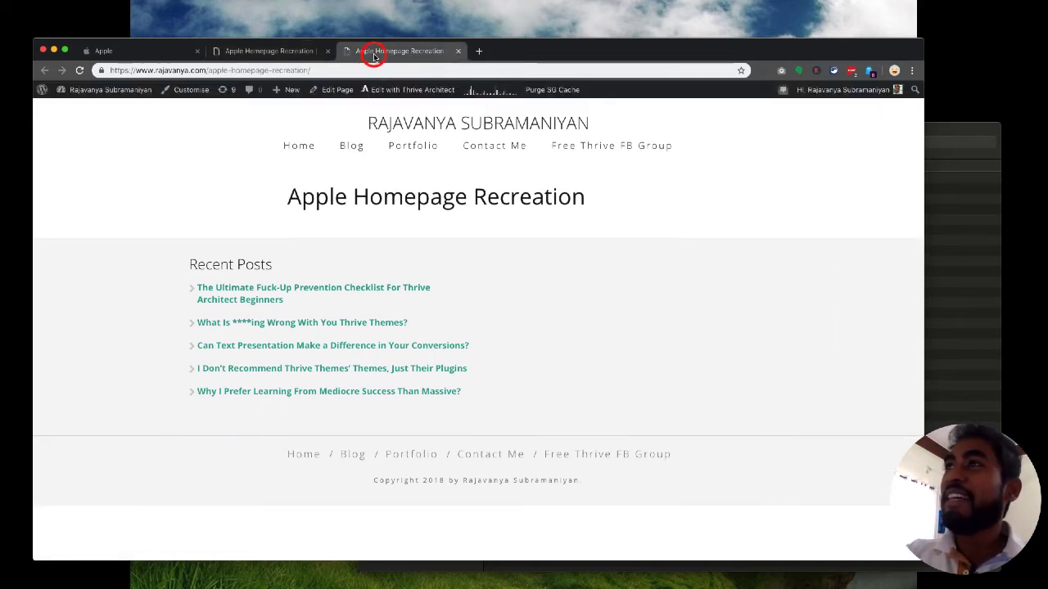
pyautogui.click(254, 53)
pyautogui.click(114, 51)
pyautogui.click(278, 51)
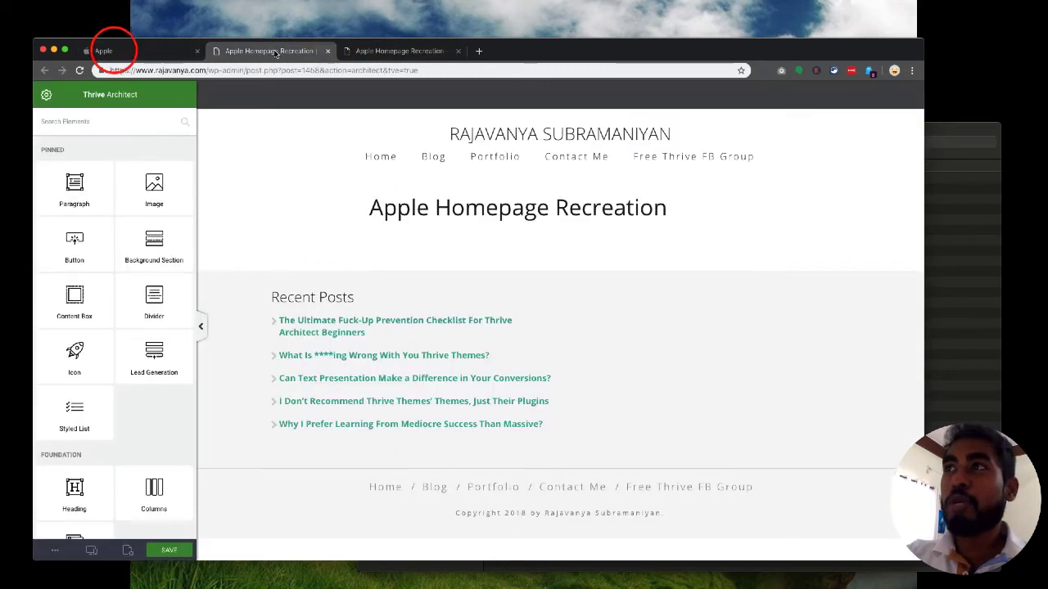
pyautogui.click(389, 52)
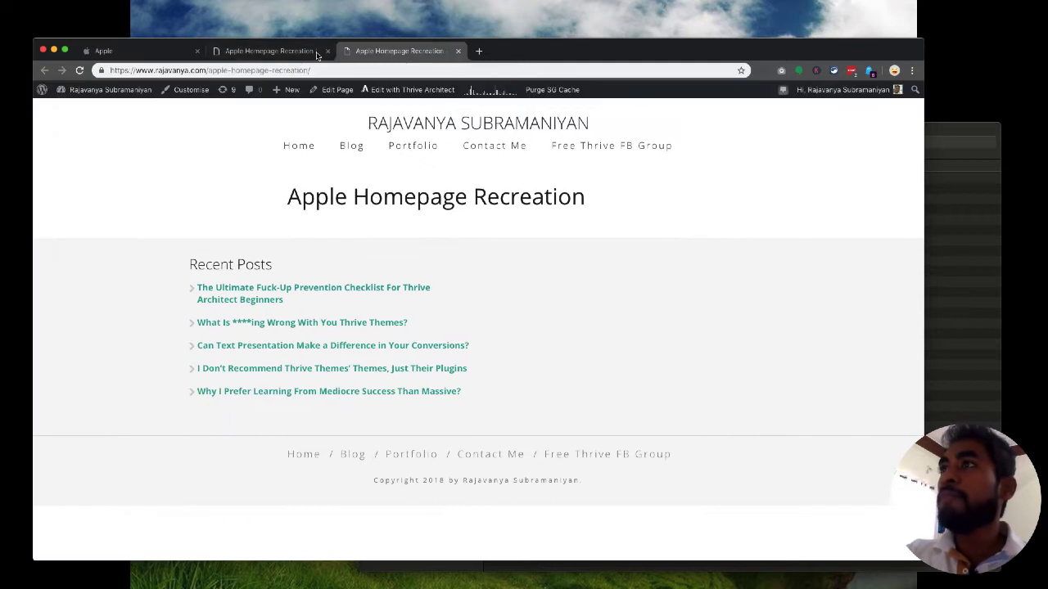
pyautogui.click(267, 53)
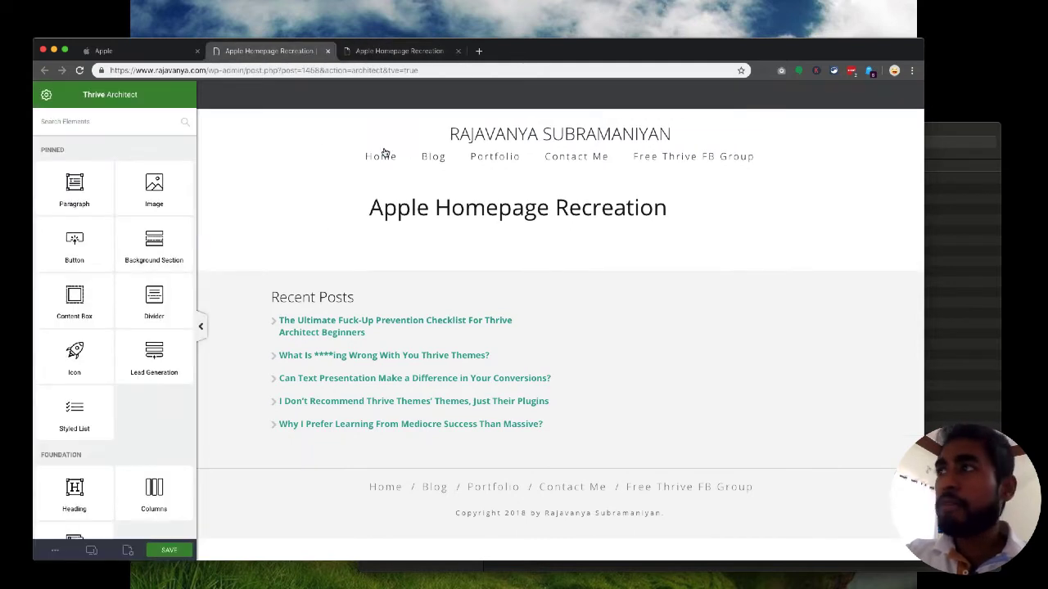
# Apply the Blank Page landing page template from the default Blank set to the Apple Homepage Recreation page.
pyautogui.click(128, 552)
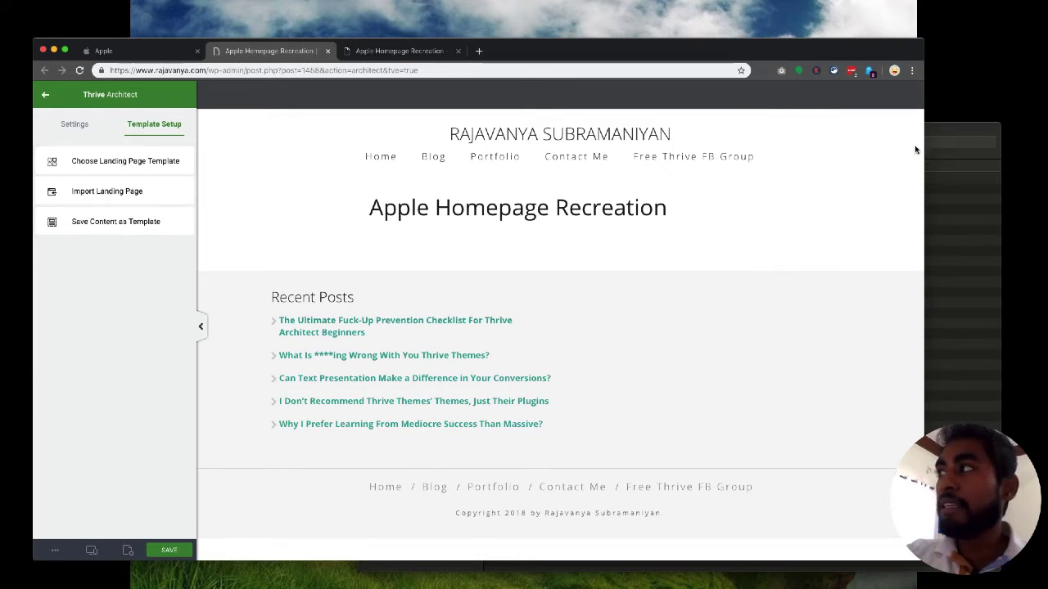
pyautogui.click(127, 163)
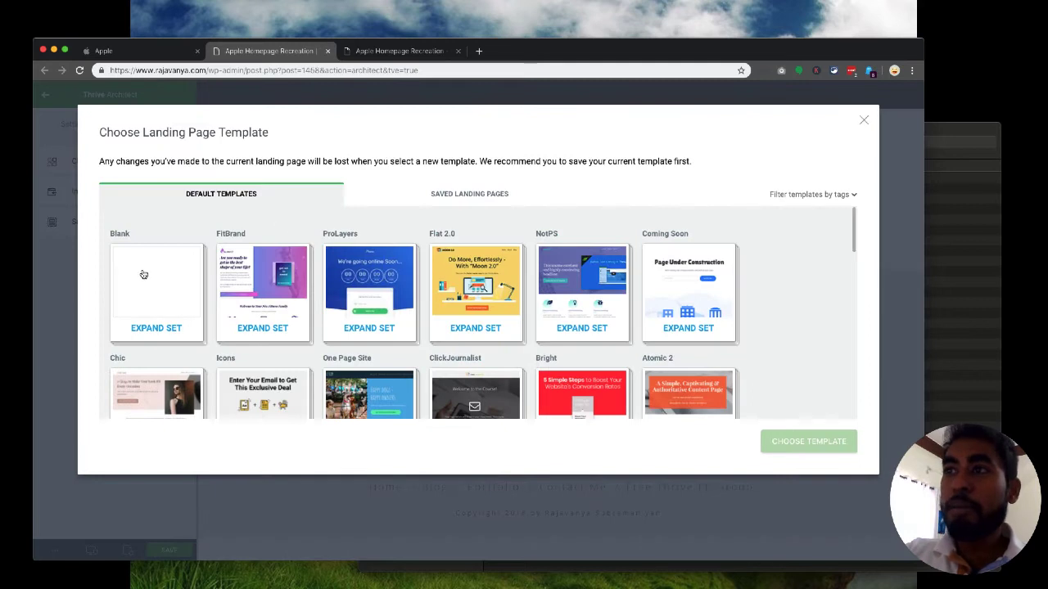
pyautogui.click(144, 275)
pyautogui.click(193, 302)
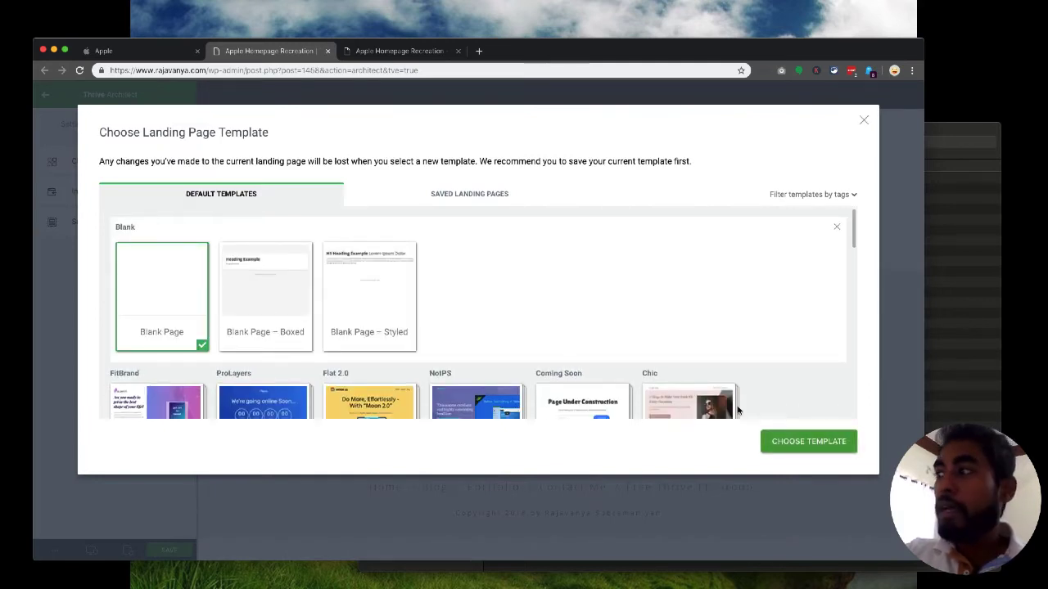
pyautogui.click(783, 440)
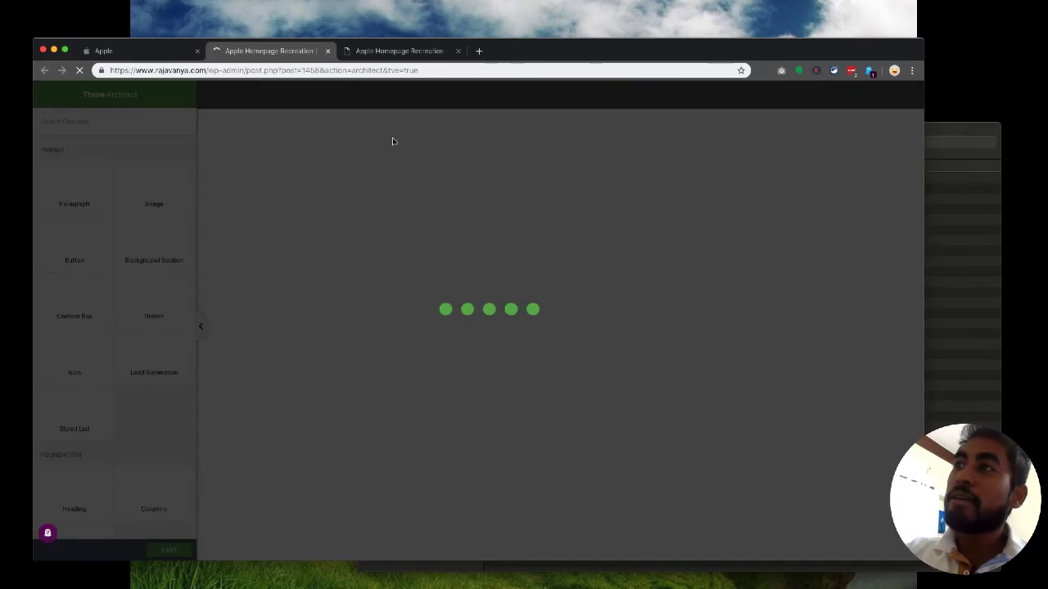
pyautogui.moveTo(924, 38); pyautogui.dragTo(953, 34)
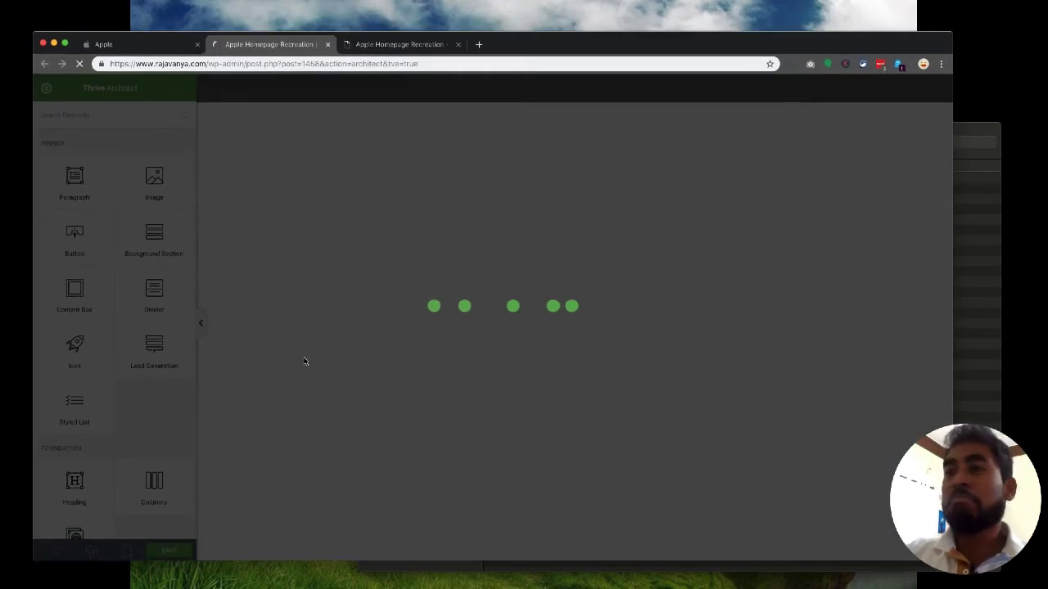
pyautogui.moveTo(33, 559); pyautogui.dragTo(27, 568)
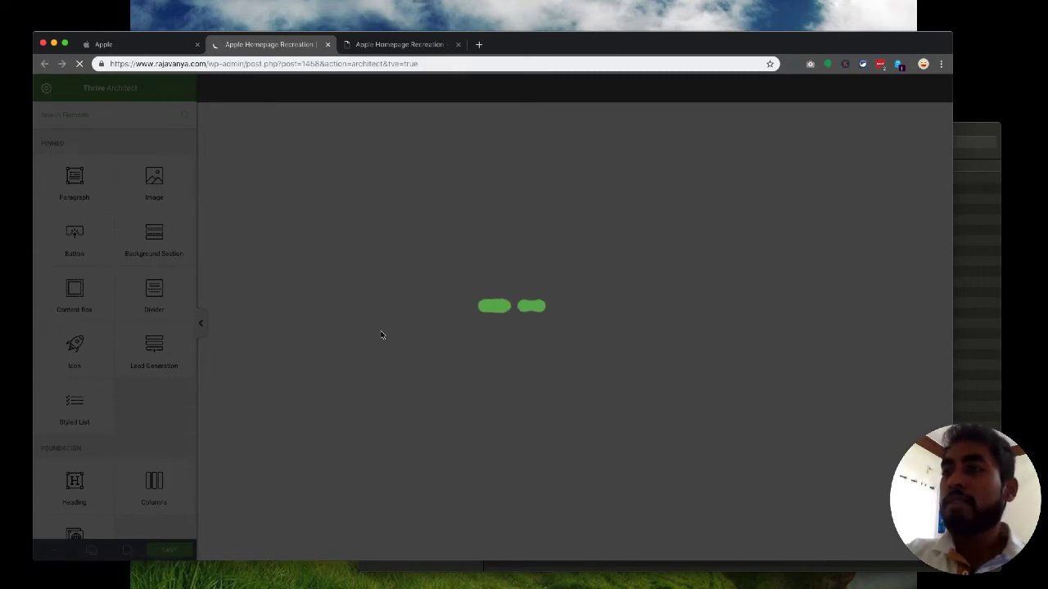
pyautogui.click(401, 45)
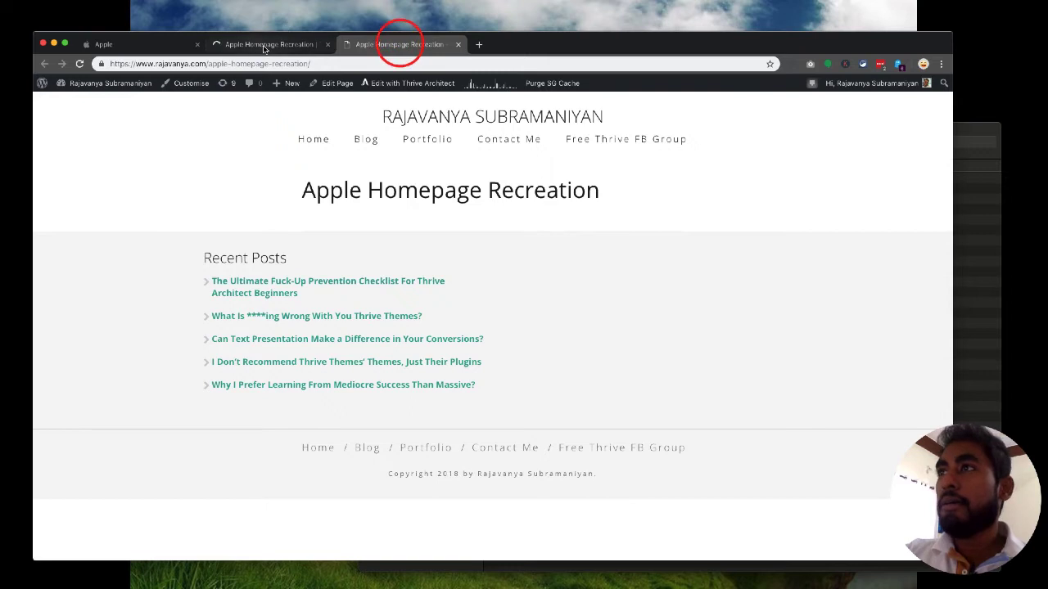
pyautogui.click(264, 45)
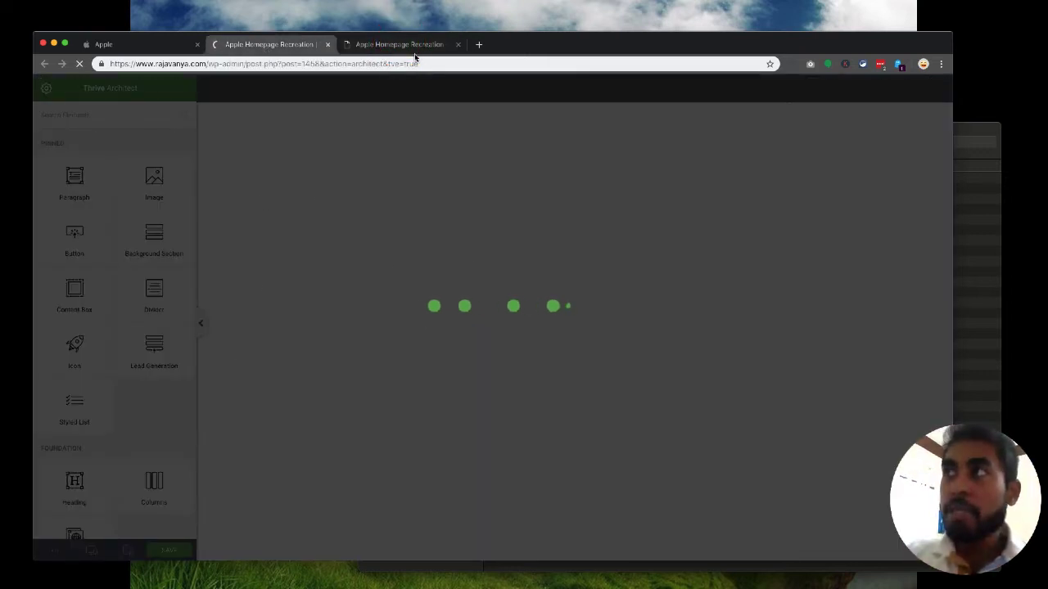
pyautogui.click(390, 47)
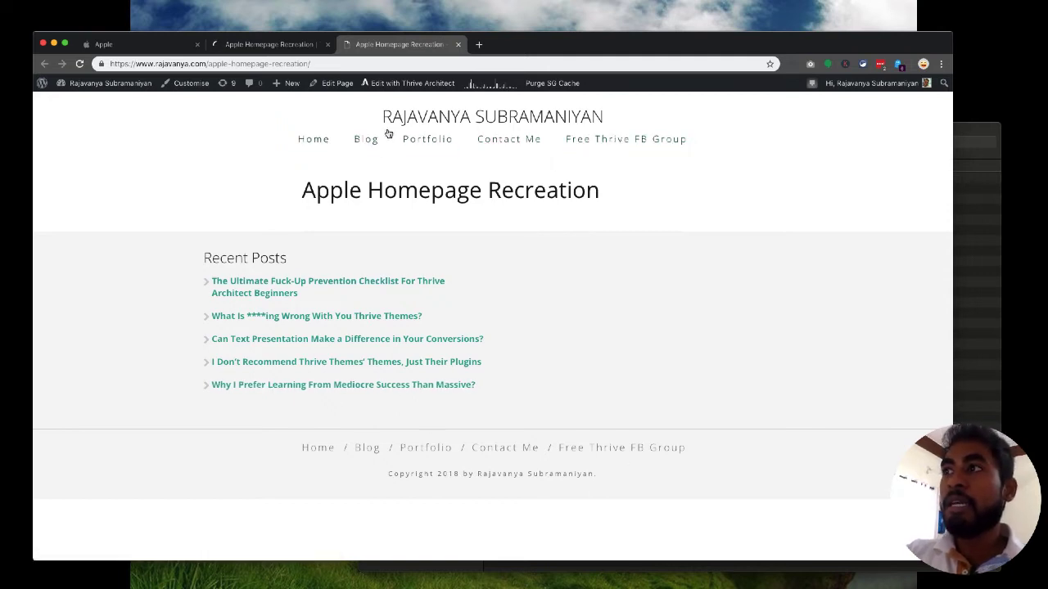
pyautogui.tripleClick(358, 180)
pyautogui.click(425, 192)
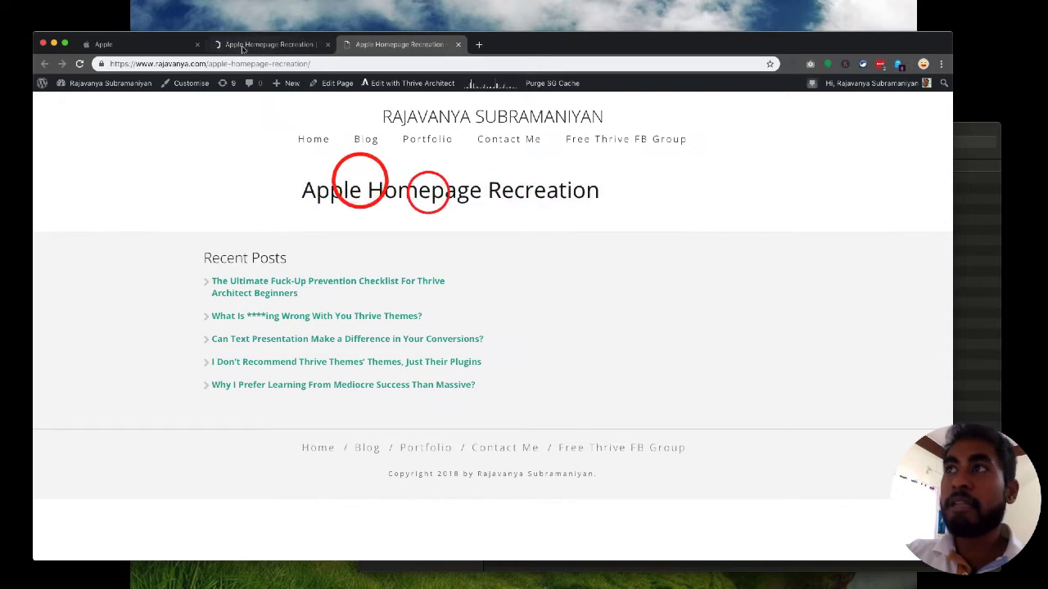
pyautogui.click(242, 45)
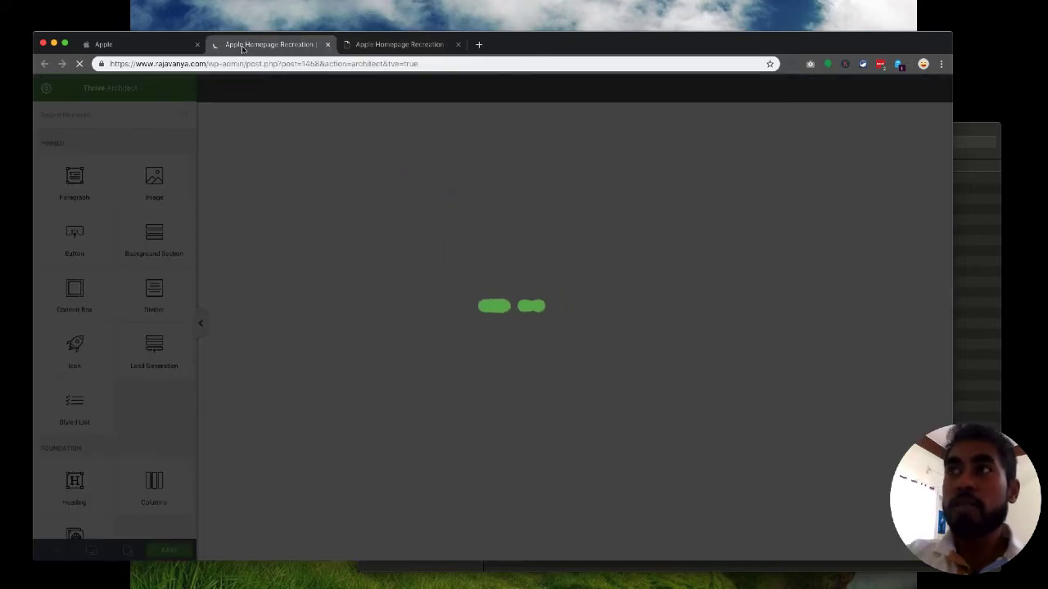
pyautogui.click(172, 44)
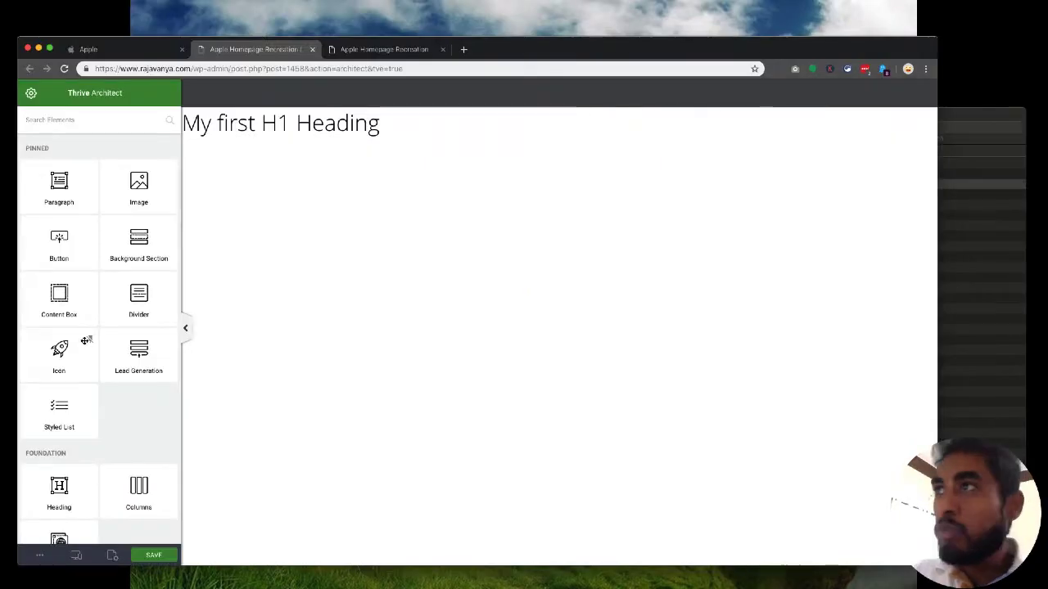
pyautogui.click(397, 237)
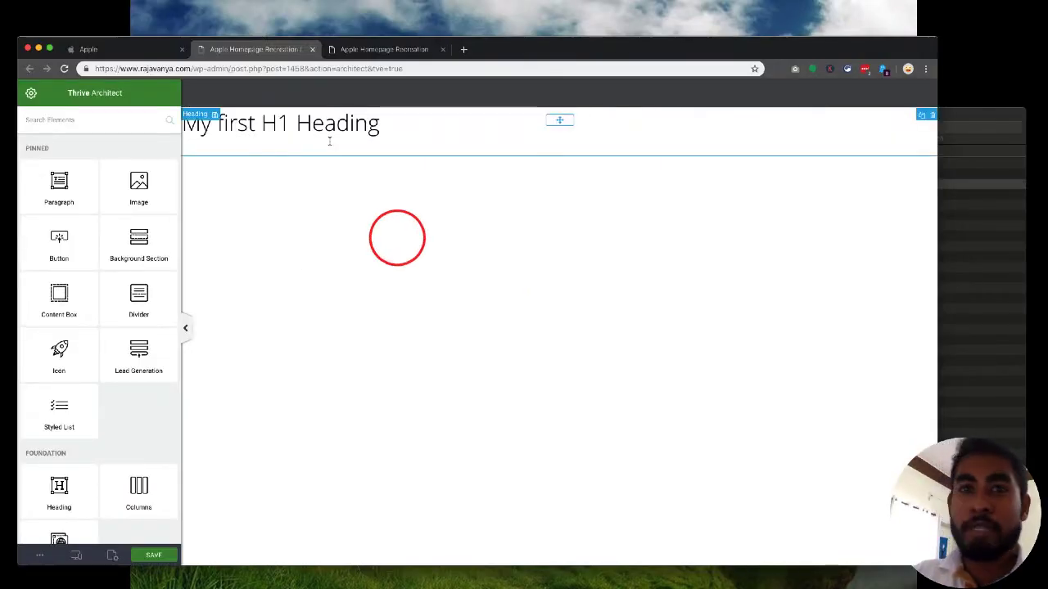
pyautogui.click(361, 51)
pyautogui.click(276, 51)
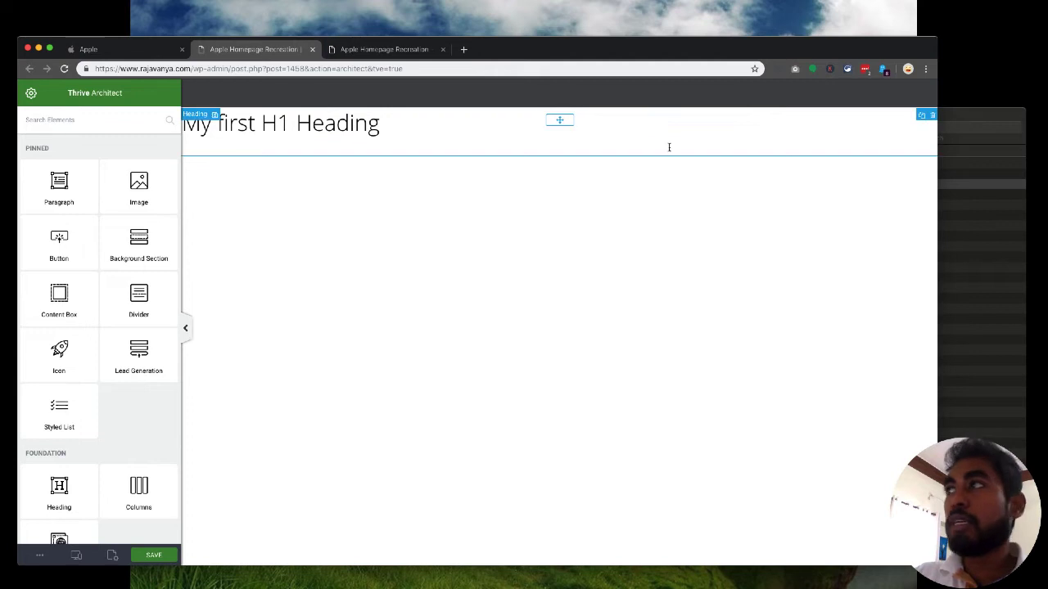
# Delete the "My first H1 Heading" element from the blank landing page and save the page.
pyautogui.click(669, 148)
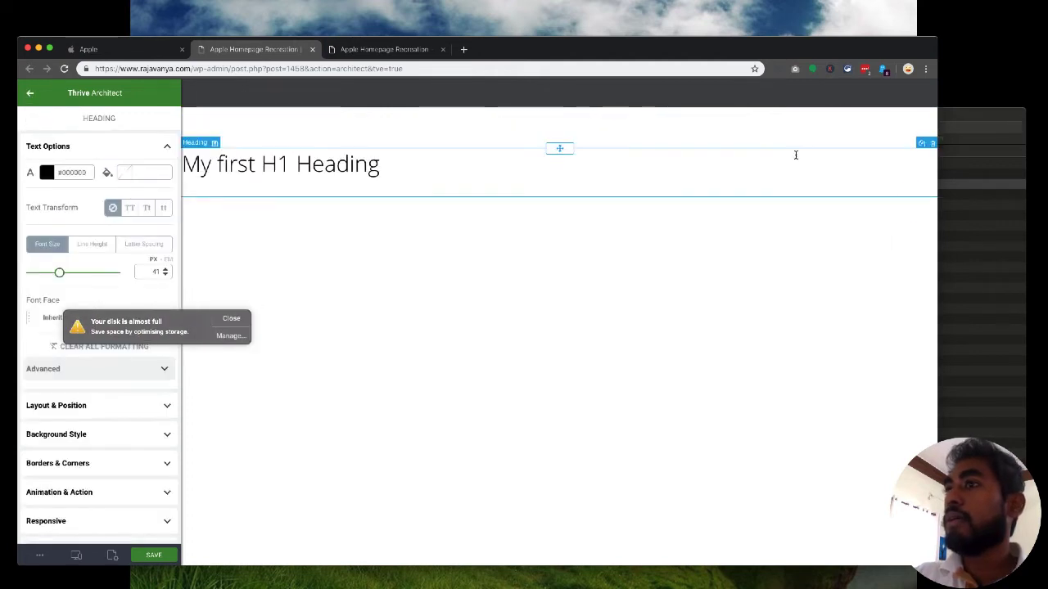
pyautogui.click(231, 318)
pyautogui.click(780, 130)
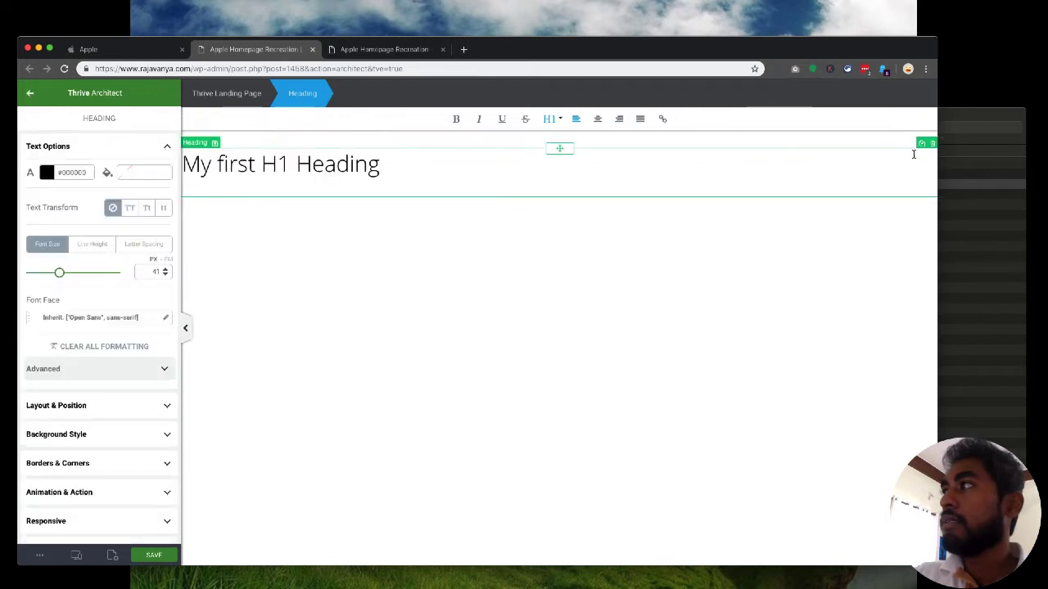
pyautogui.click(933, 144)
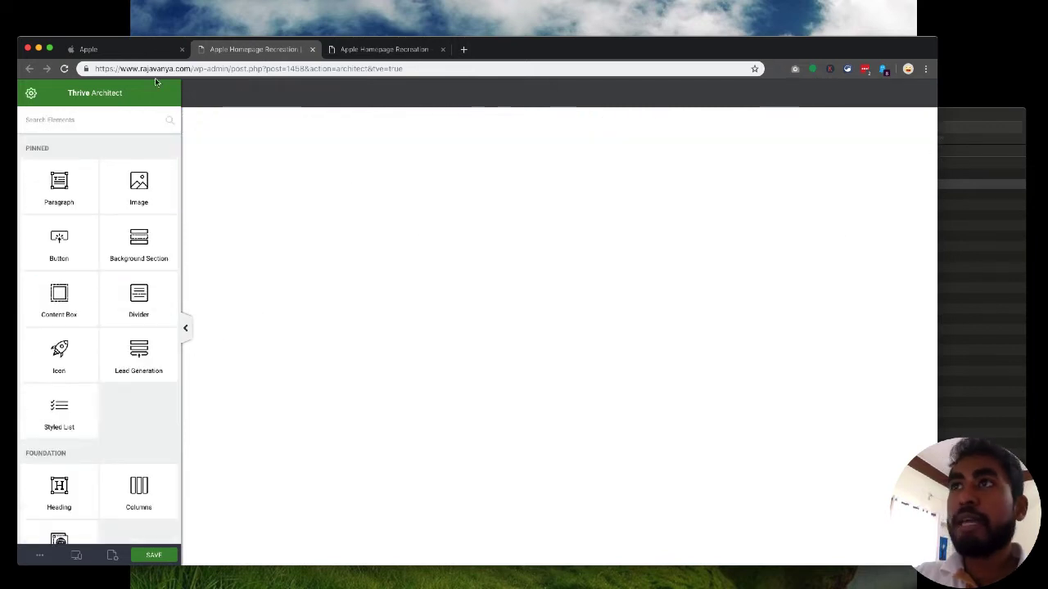
pyautogui.click(155, 555)
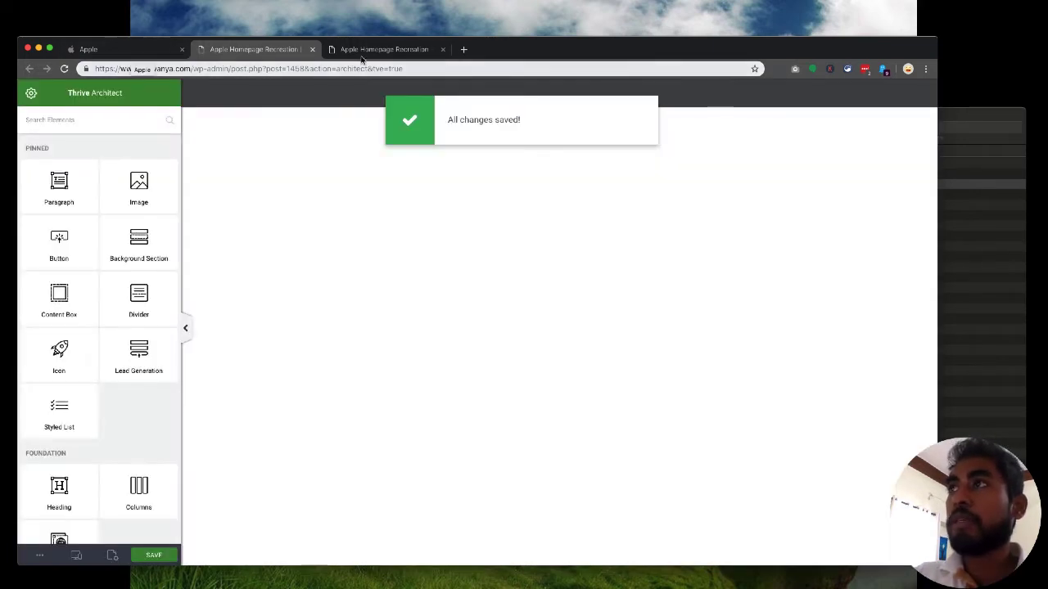
# Reload the published page to check the saved blank layout, view the original Apple homepage and return to the Thrive Architect editor.
pyautogui.click(361, 54)
pyautogui.press('super+r')
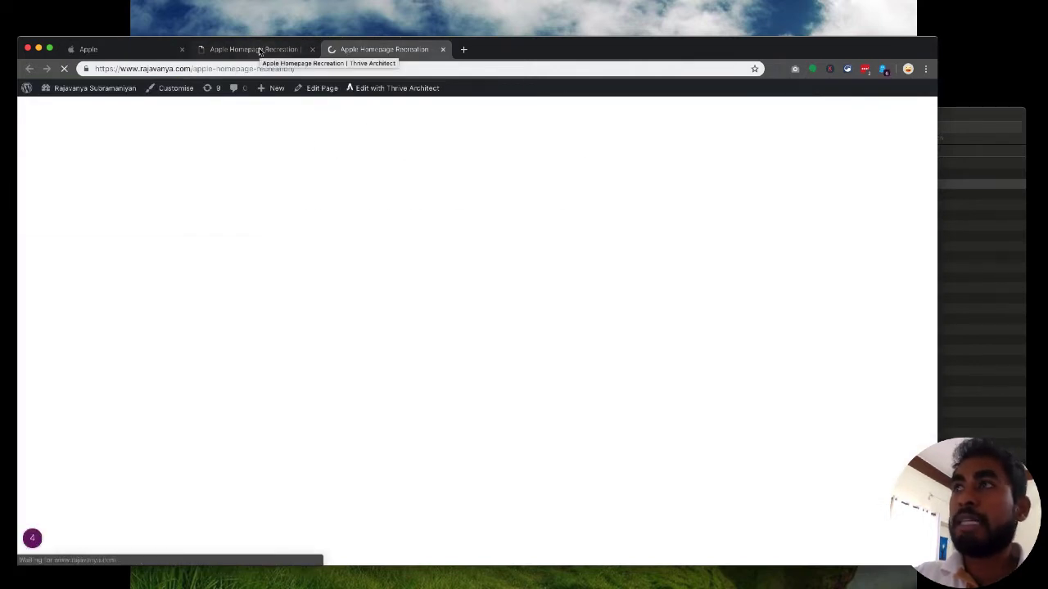
pyautogui.moveTo(124, 44); pyautogui.dragTo(134, 49)
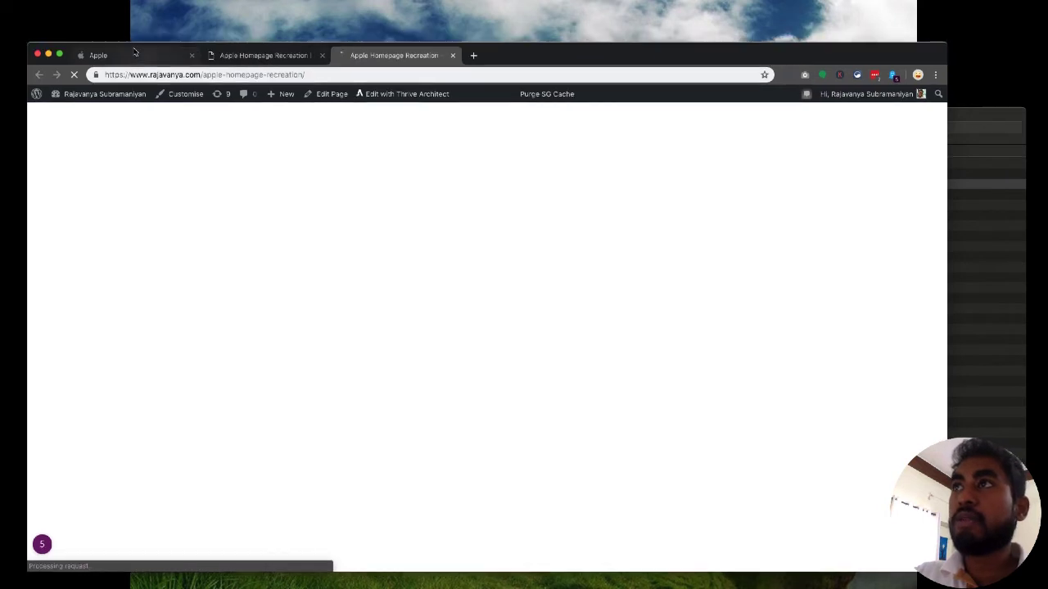
pyautogui.click(133, 56)
pyautogui.moveTo(29, 41); pyautogui.dragTo(16, 33)
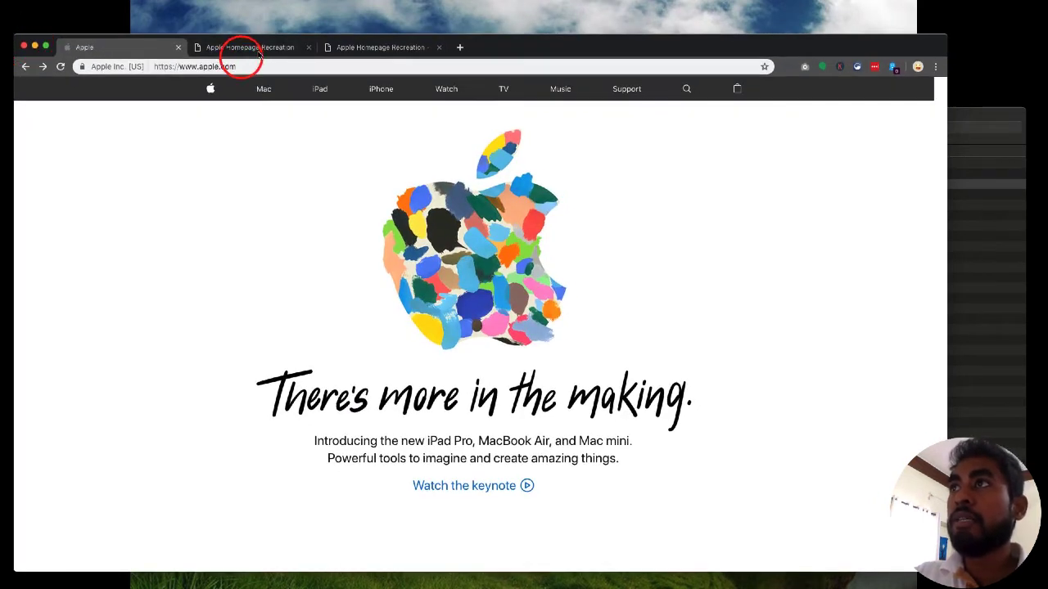
pyautogui.click(259, 49)
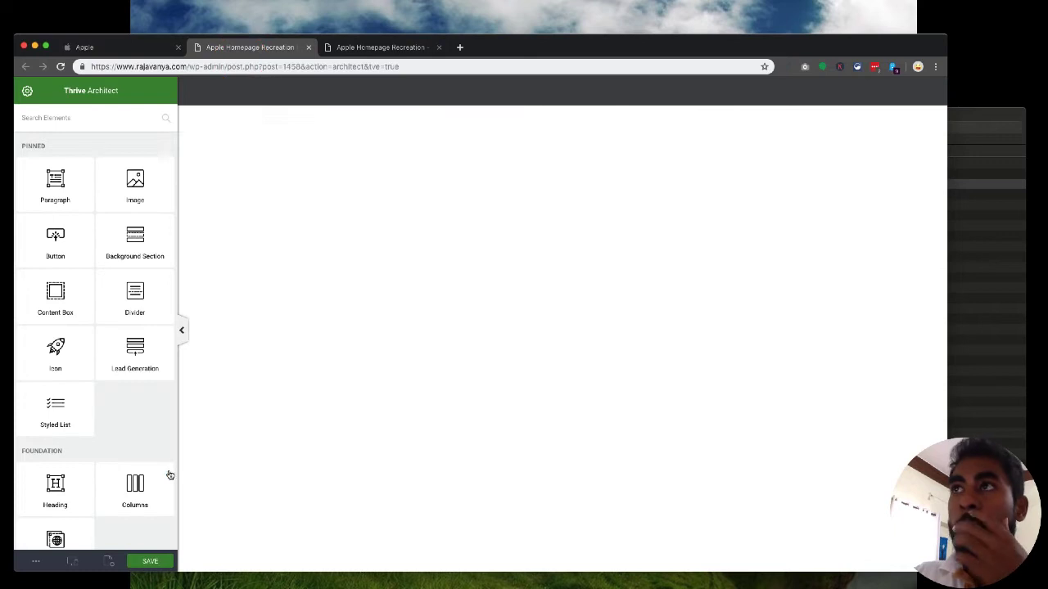
# Start a new header for the landing page from the Blank Header template.
pyautogui.click(109, 563)
pyautogui.click(51, 122)
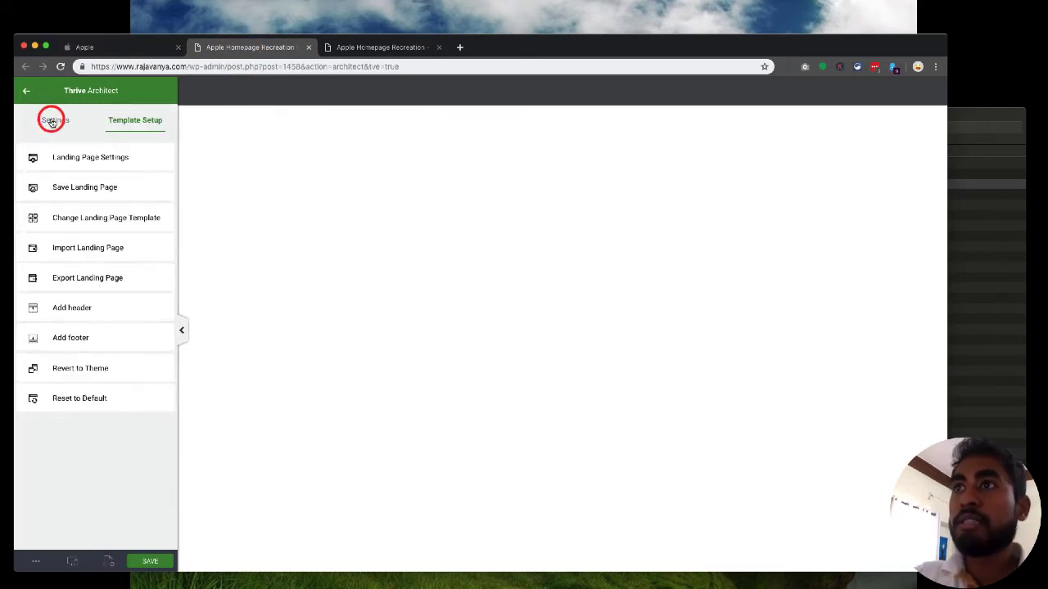
pyautogui.click(117, 126)
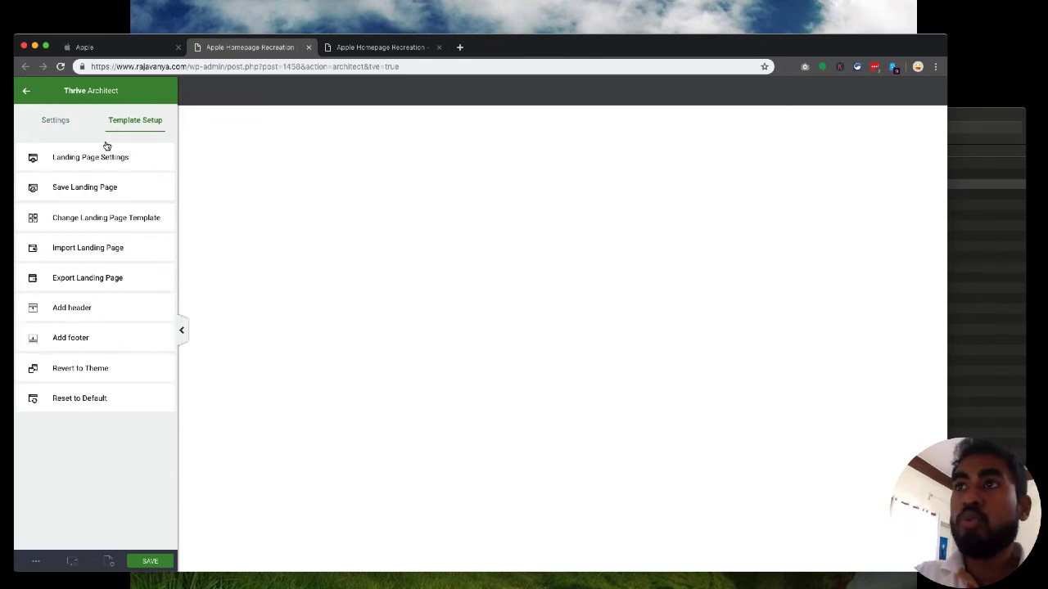
pyautogui.click(82, 306)
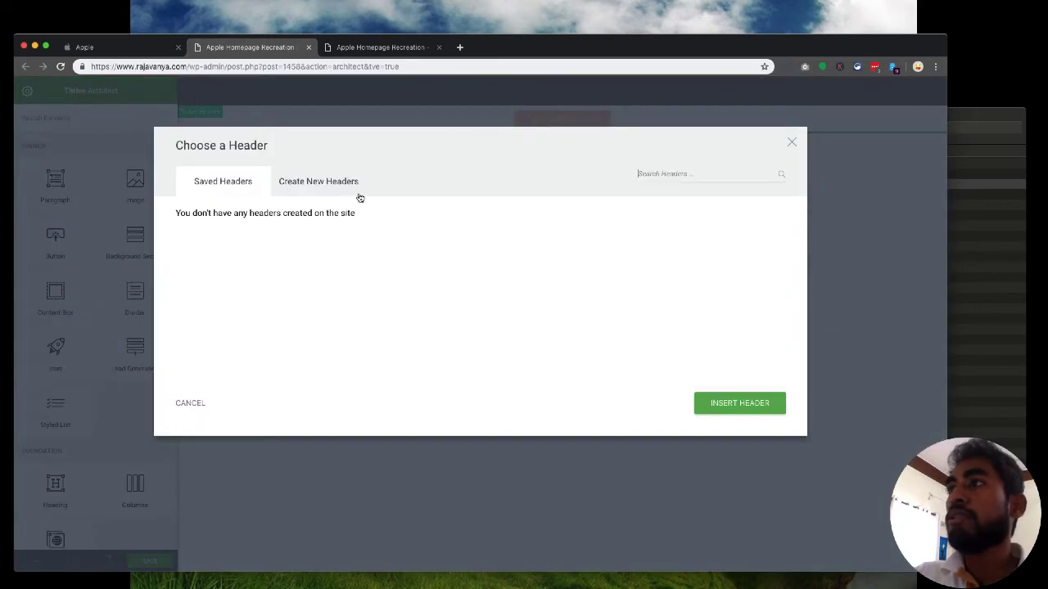
pyautogui.click(338, 197)
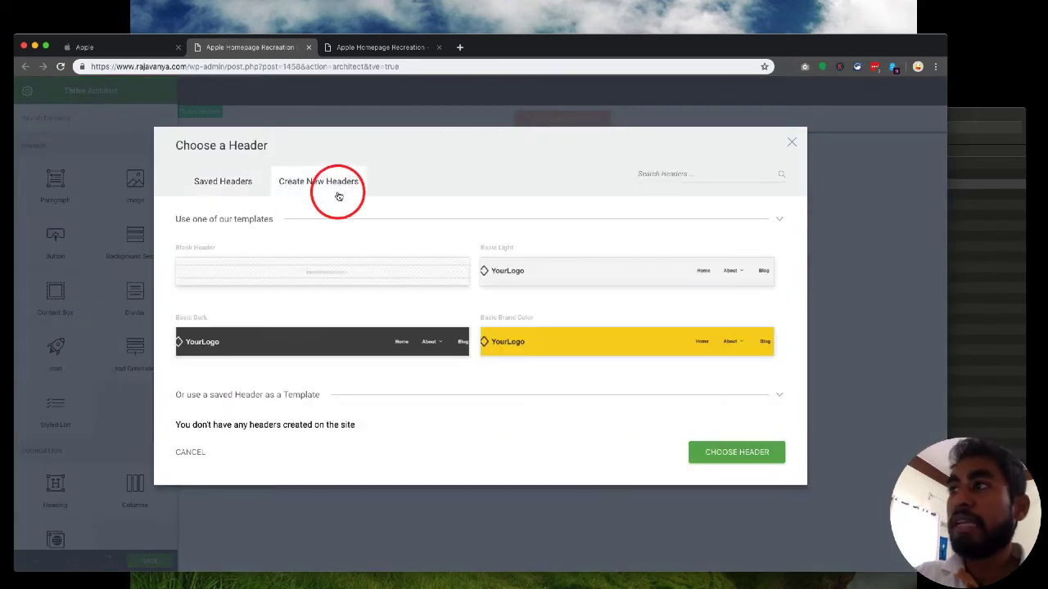
pyautogui.click(297, 352)
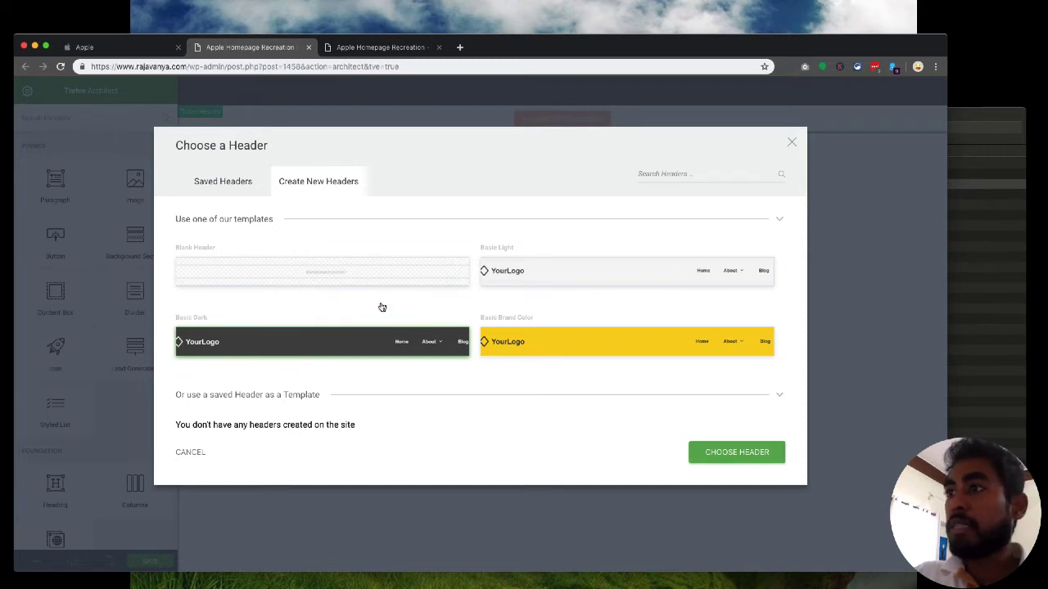
pyautogui.click(328, 281)
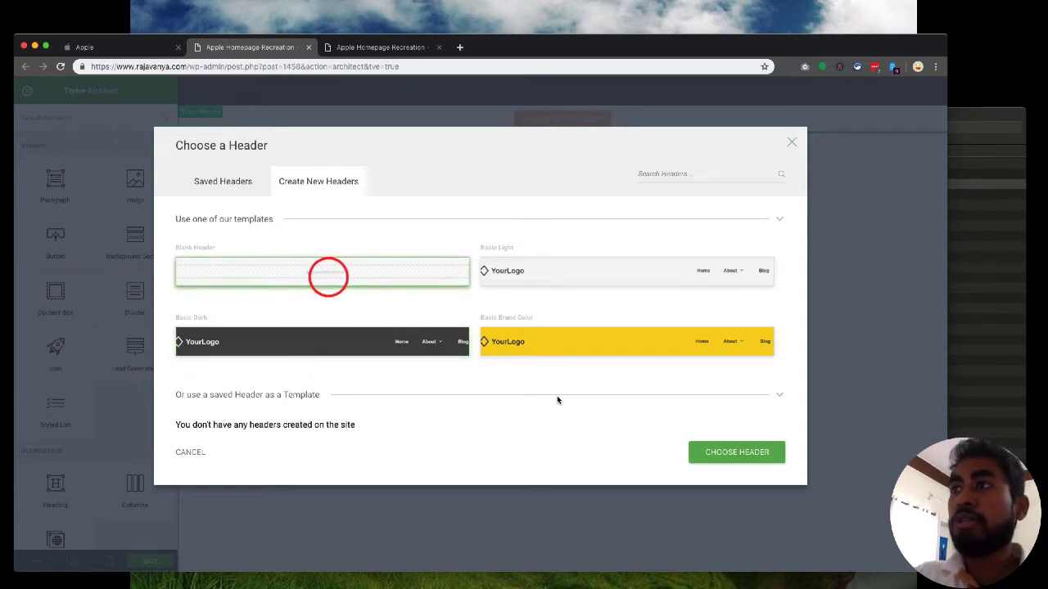
pyautogui.click(725, 451)
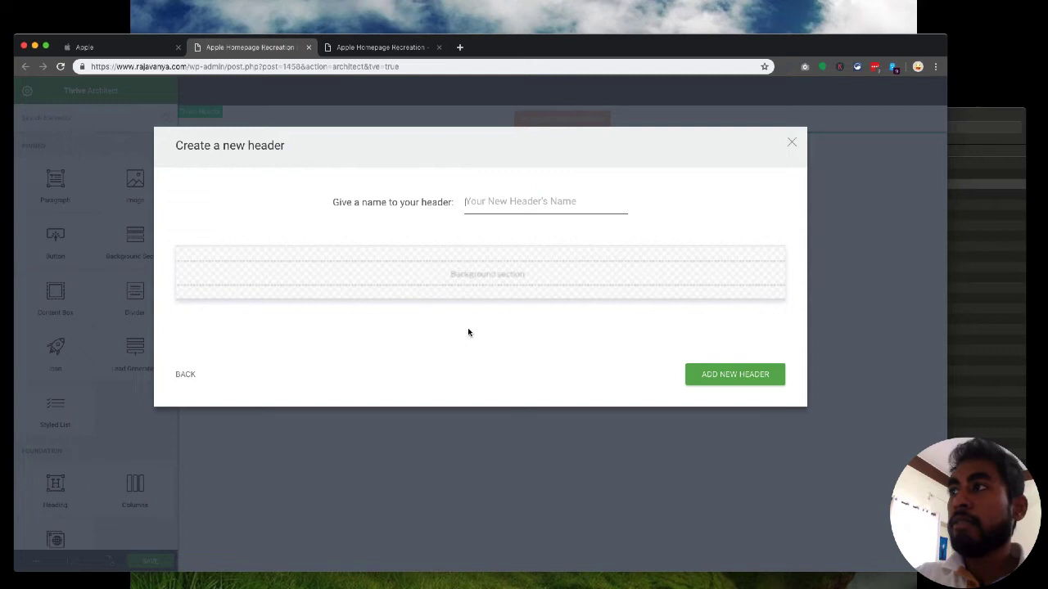
# Name the new header "Apple header" and add it to the landing page.
pyautogui.write('a')
pyautogui.press('BackSpace')
pyautogui.write('Apple header')
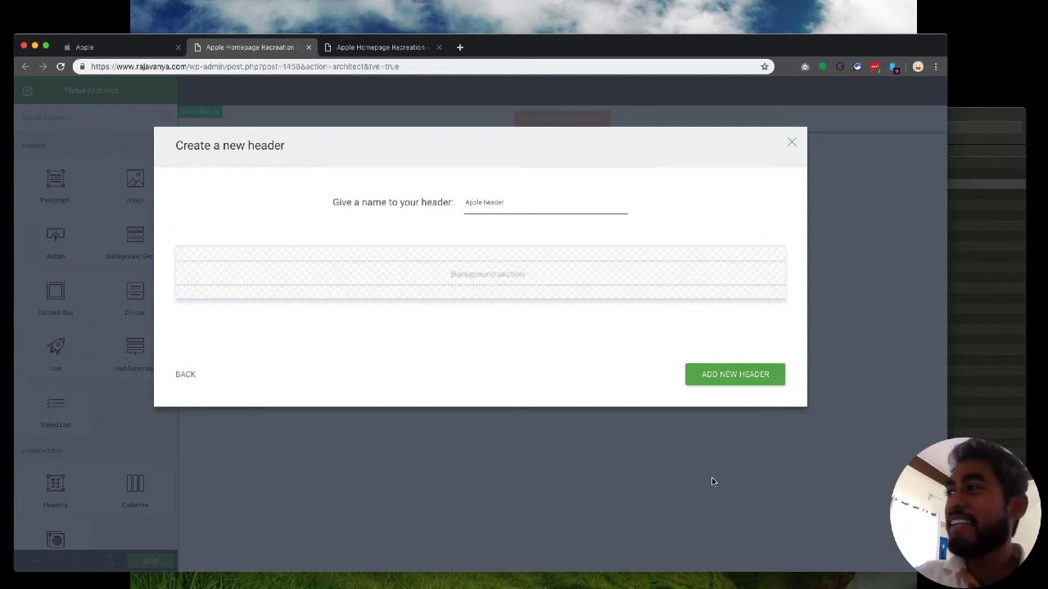
pyautogui.click(737, 376)
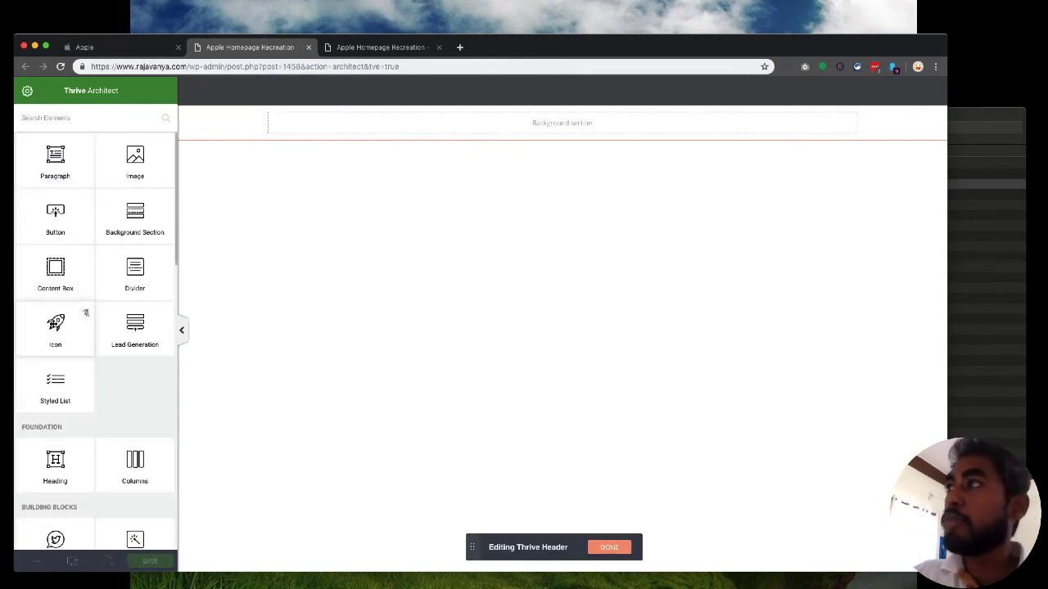
# Check the original Apple navigation bar and set the header background section's color to dark grey #3b3b3b.
pyautogui.click(90, 49)
pyautogui.click(228, 49)
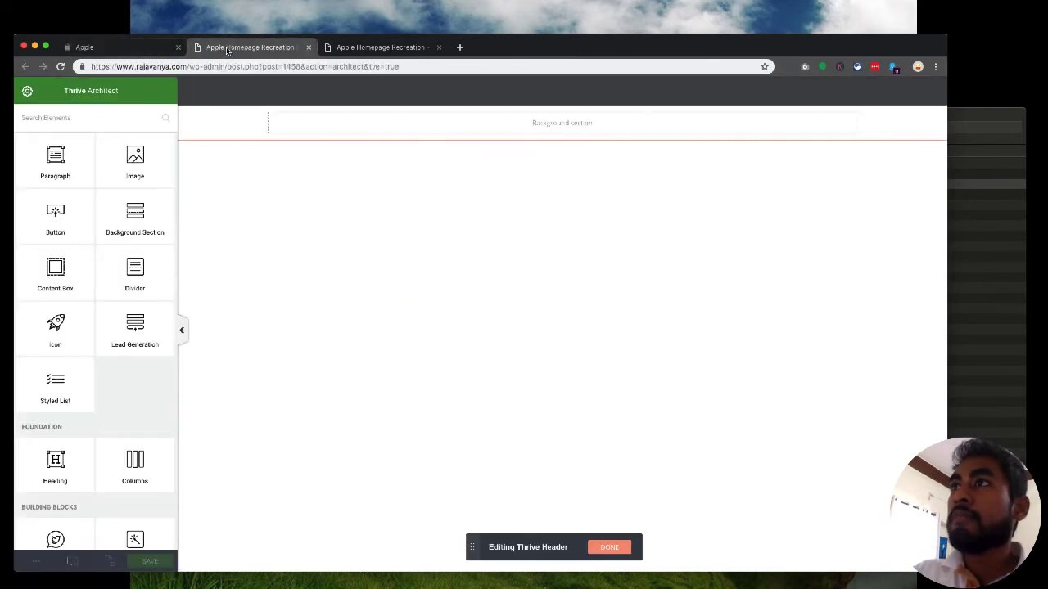
pyautogui.click(287, 129)
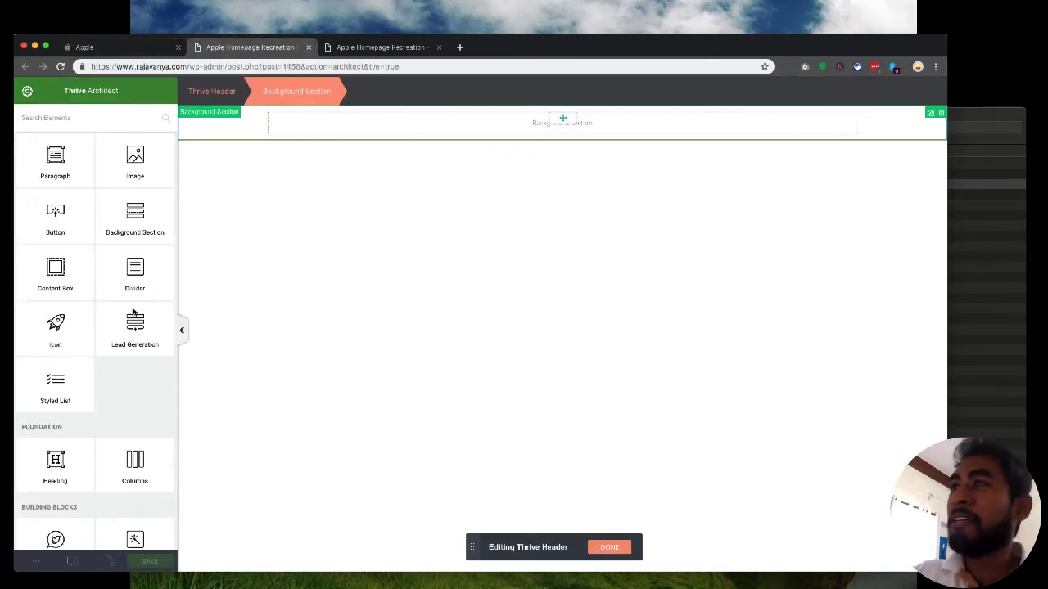
pyautogui.click(129, 50)
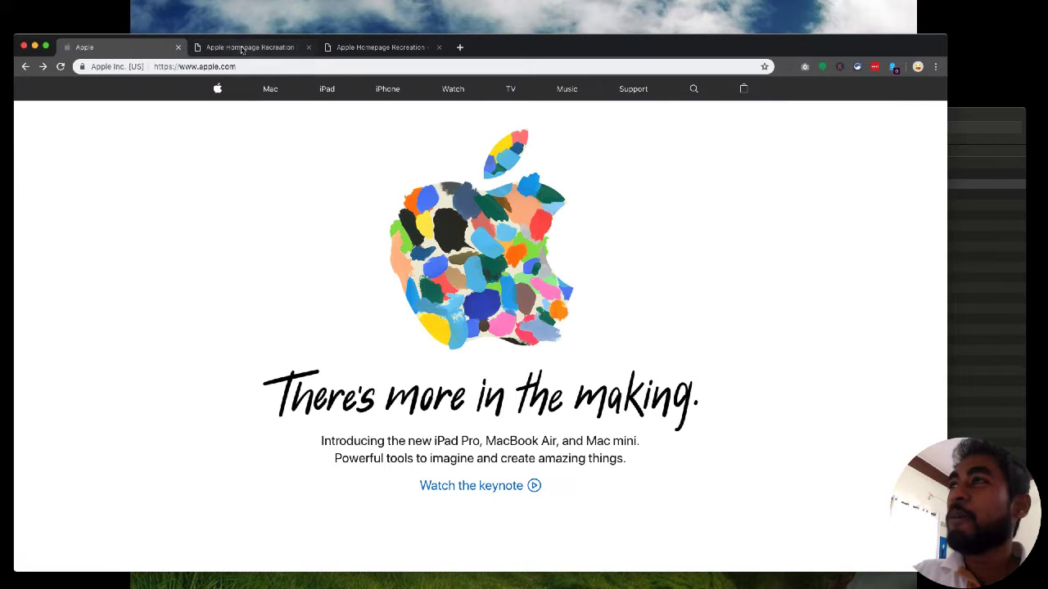
pyautogui.click(224, 51)
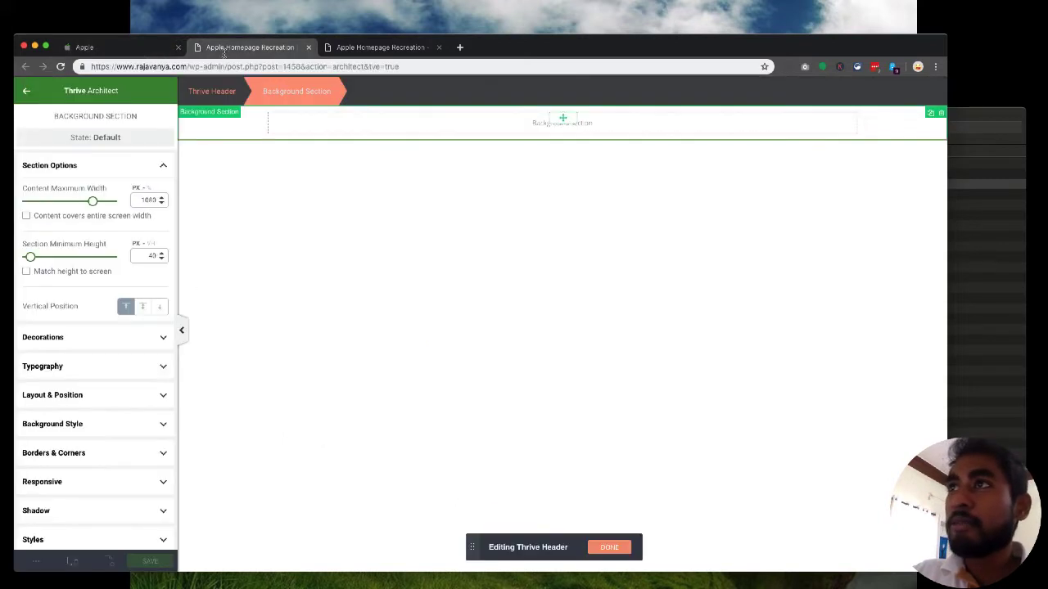
pyautogui.click(98, 425)
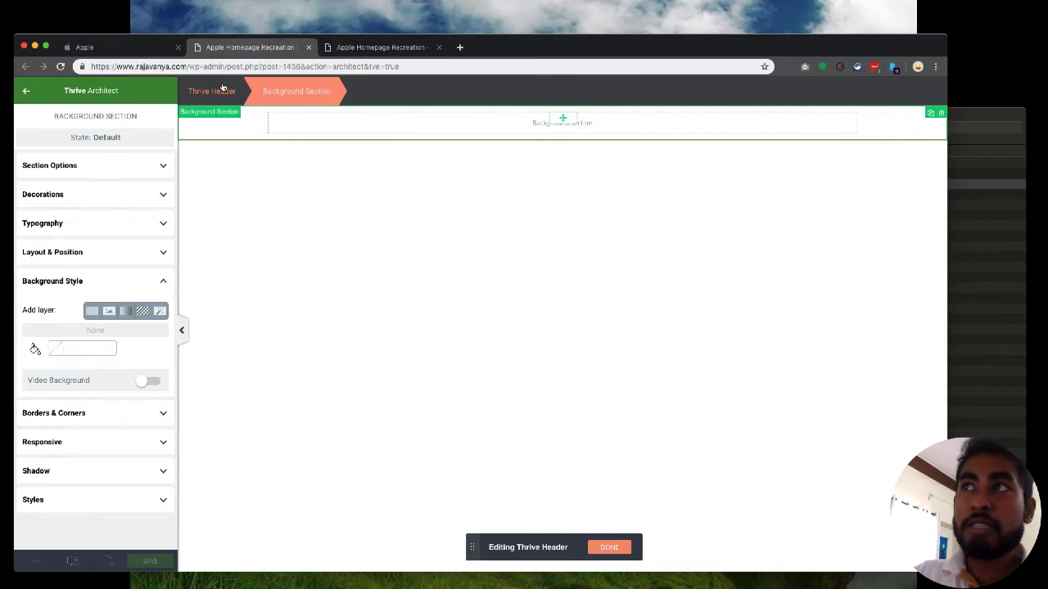
pyautogui.click(57, 352)
pyautogui.moveTo(34, 426); pyautogui.dragTo(10, 438)
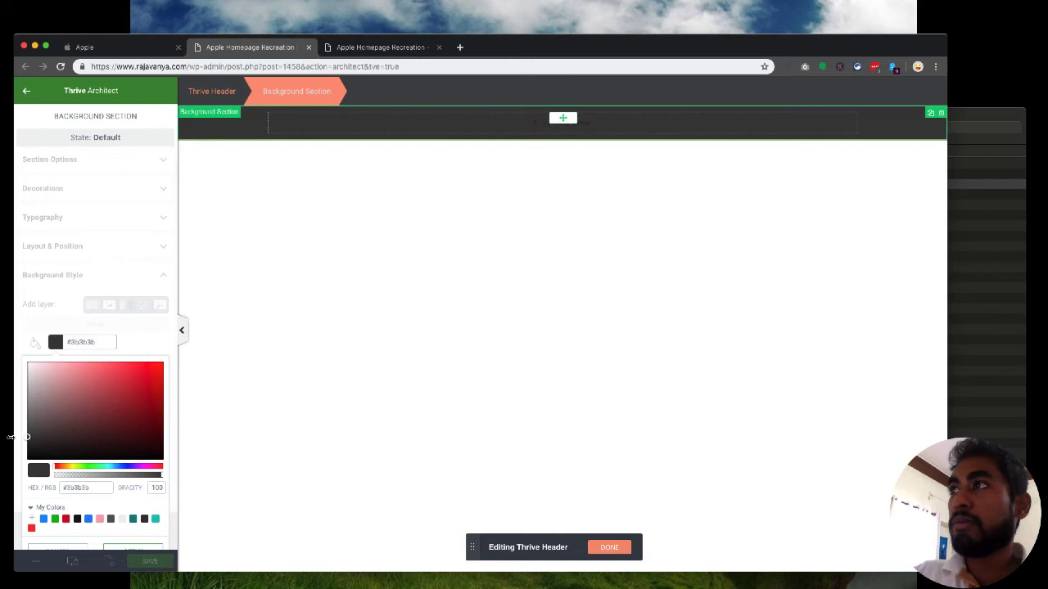
pyautogui.click(128, 547)
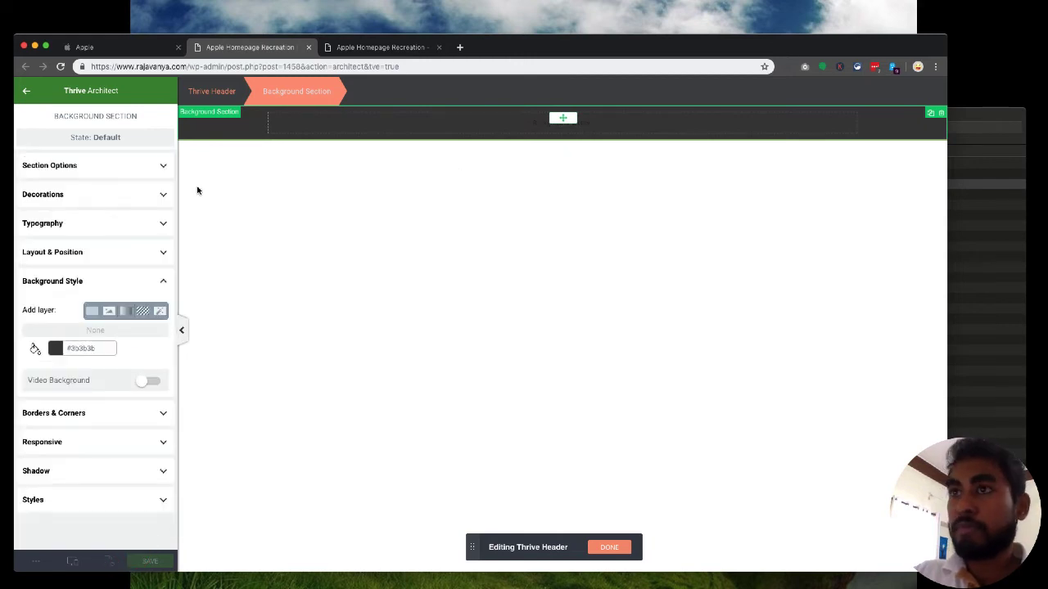
# Find the Icon element and place it inside the header's background section.
pyautogui.click(26, 91)
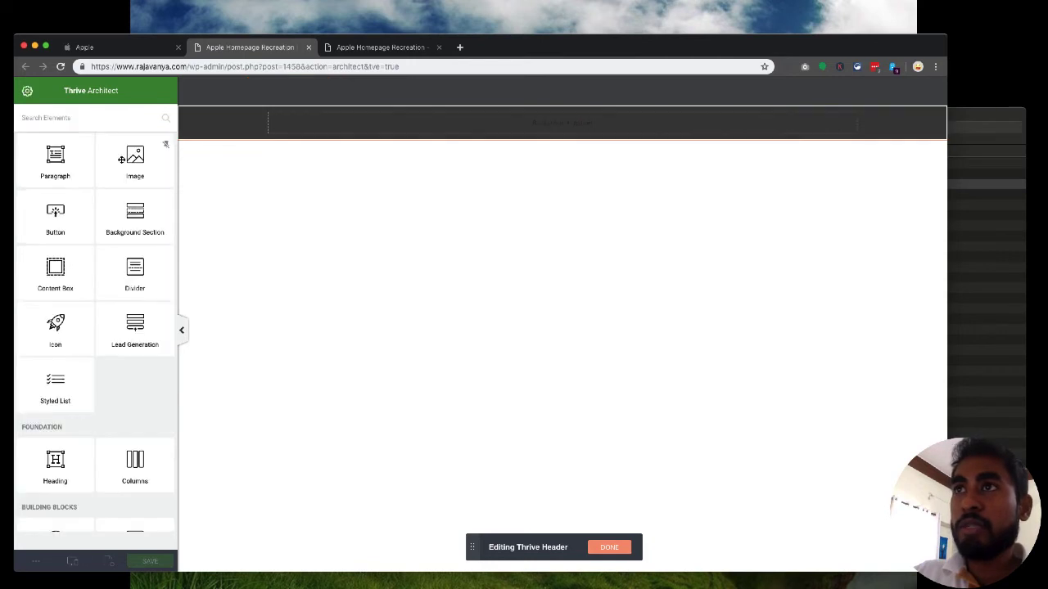
pyautogui.write('icon')
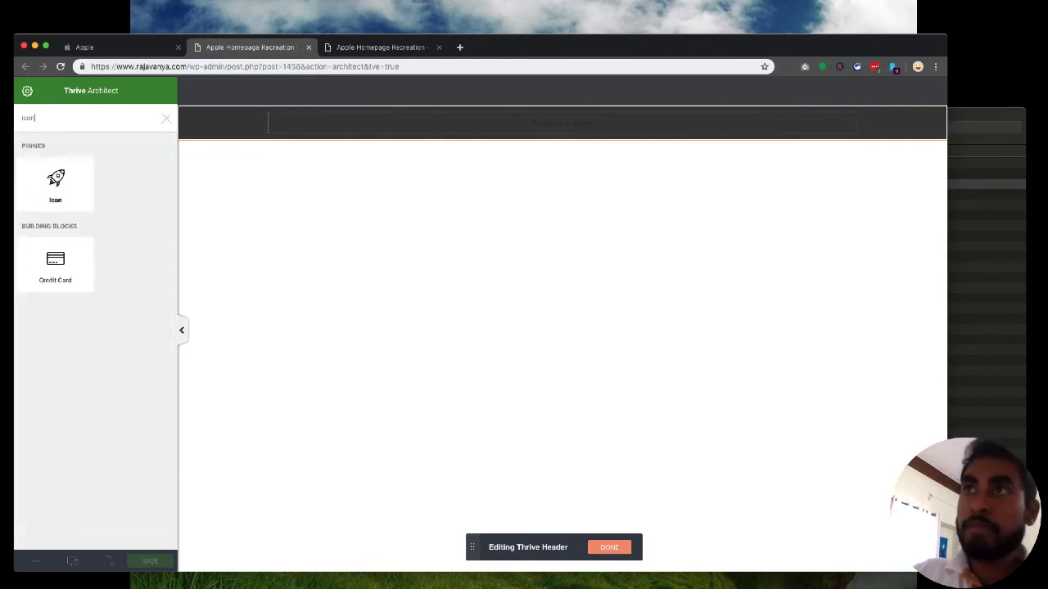
pyautogui.moveTo(56, 200); pyautogui.dragTo(524, 121)
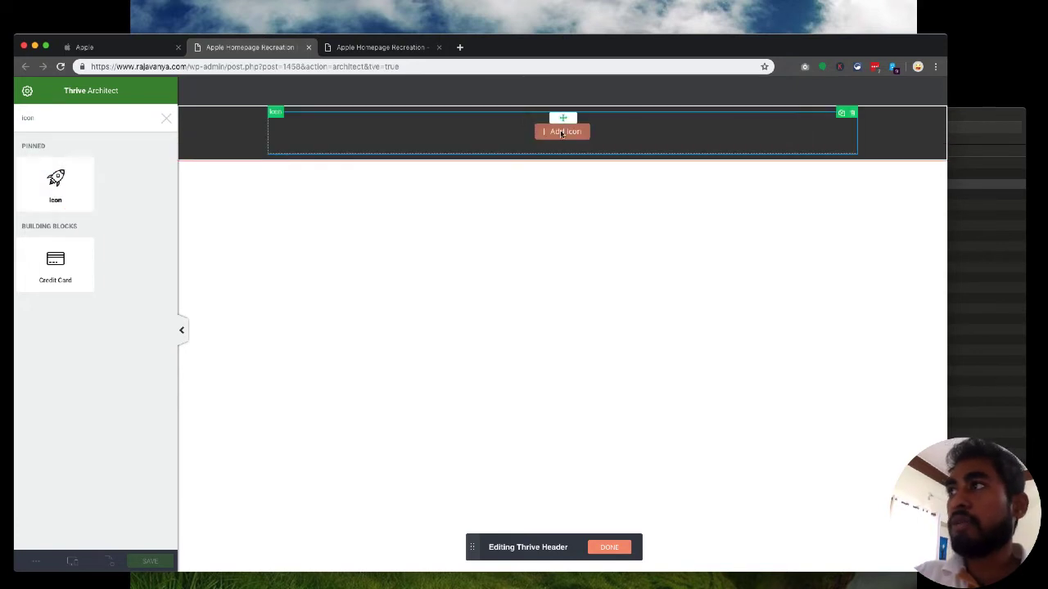
# Search the icon library for "apple" and insert the third custom Apple logo into the header's icon element.
pyautogui.click(545, 123)
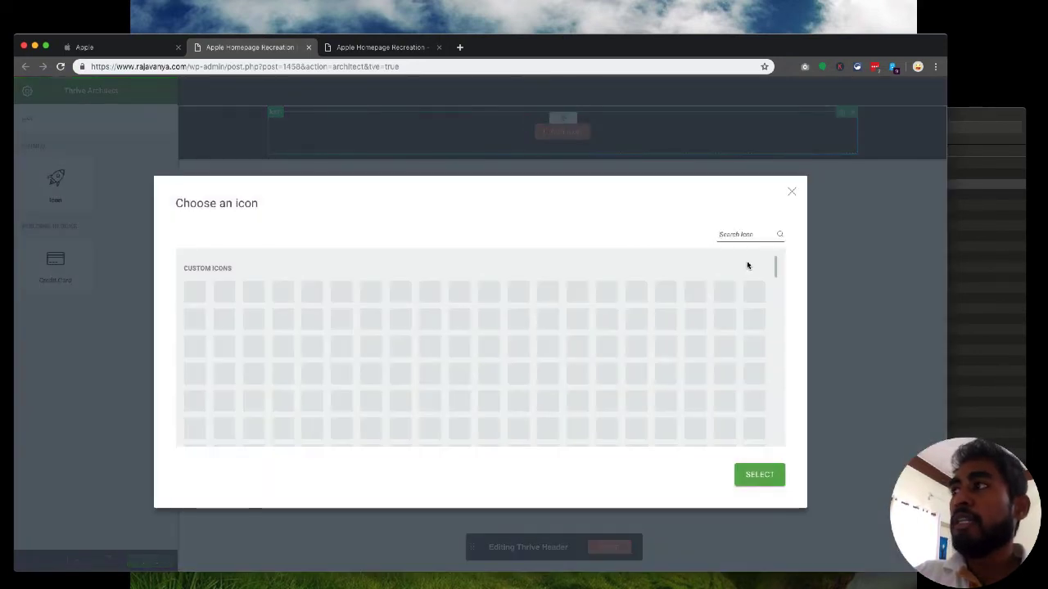
pyautogui.click(747, 235)
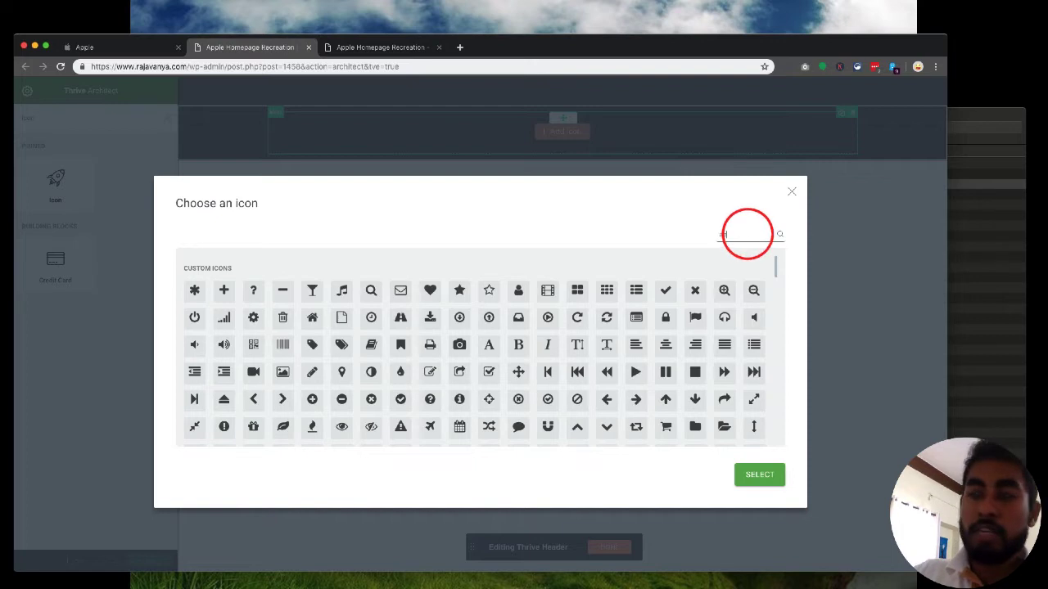
pyautogui.write('apple')
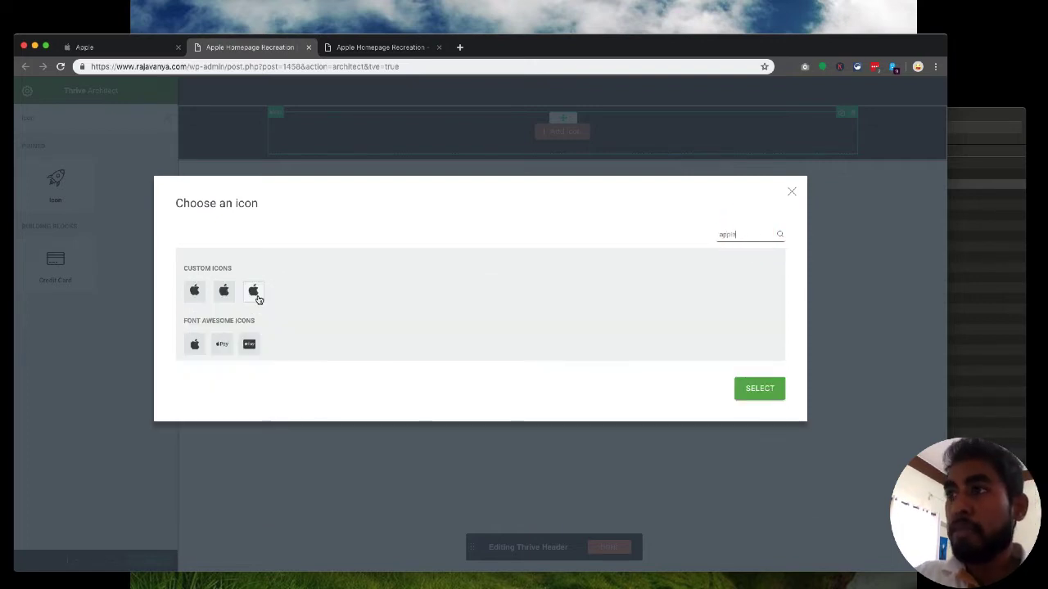
pyautogui.click(136, 50)
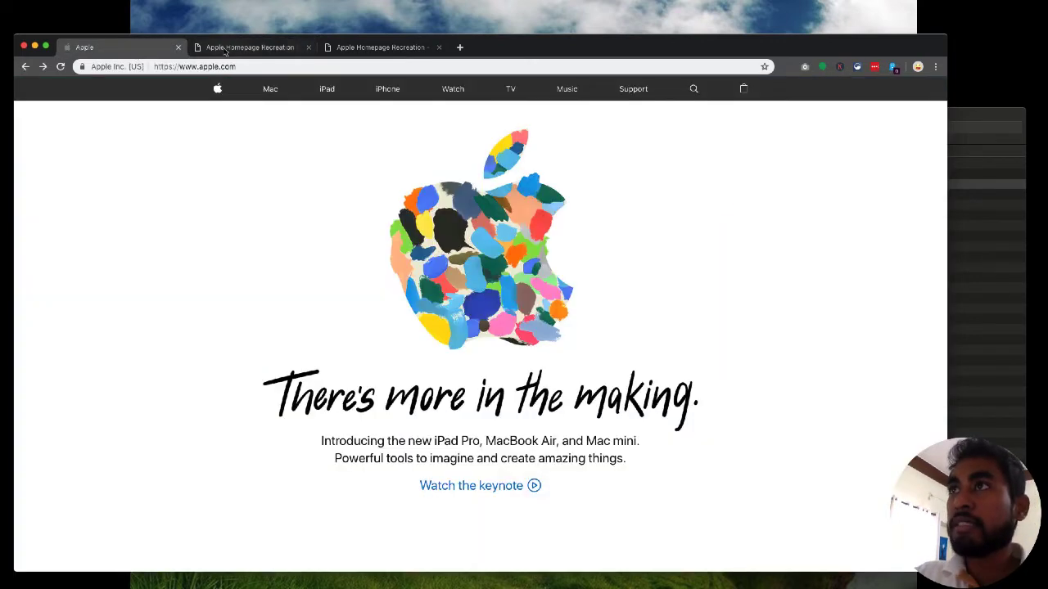
pyautogui.click(226, 48)
pyautogui.click(252, 291)
pyautogui.click(747, 397)
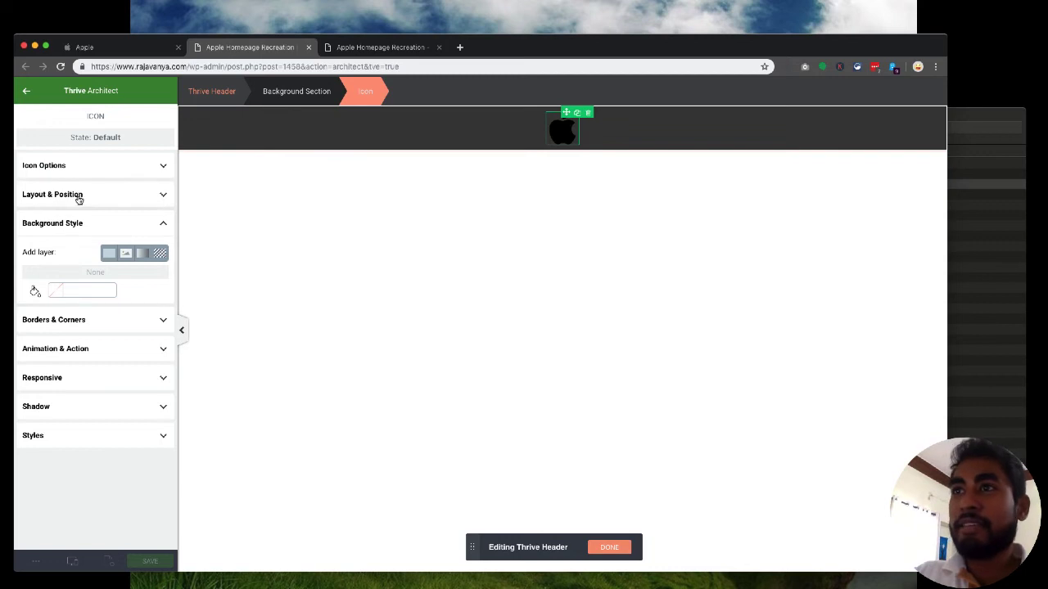
# Set the Apple icon's color to white #ffffff and reduce its size to 32 px.
pyautogui.click(66, 163)
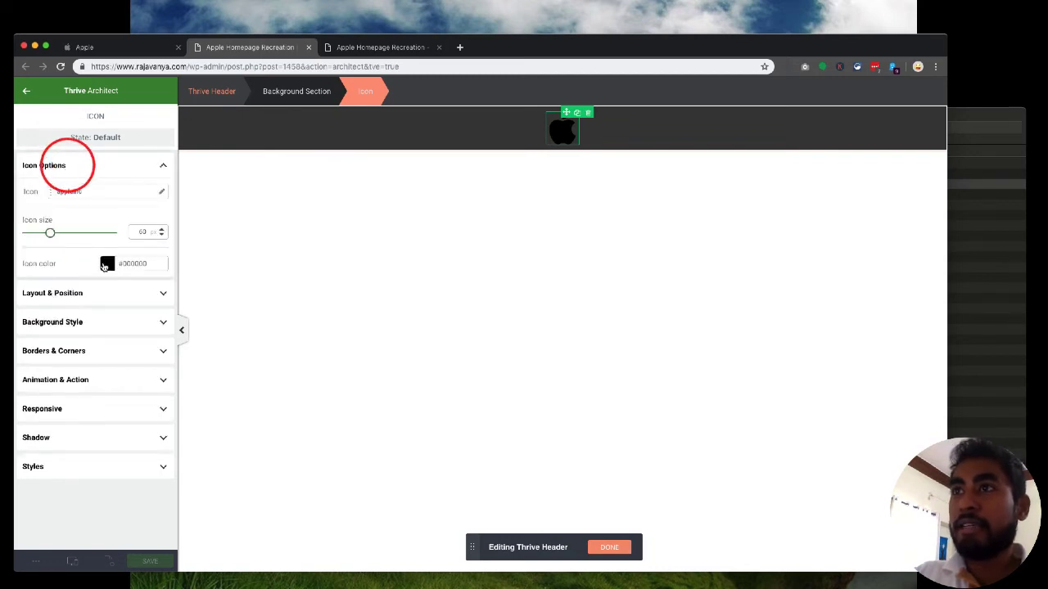
pyautogui.click(105, 264)
pyautogui.moveTo(39, 311); pyautogui.dragTo(29, 286)
pyautogui.click(121, 473)
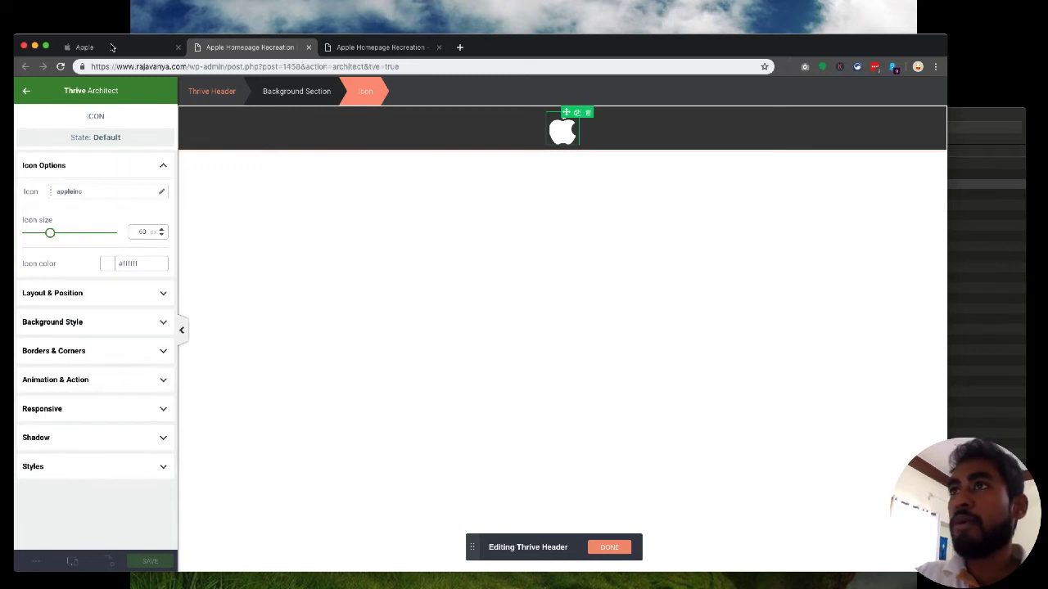
pyautogui.click(113, 47)
pyautogui.click(236, 48)
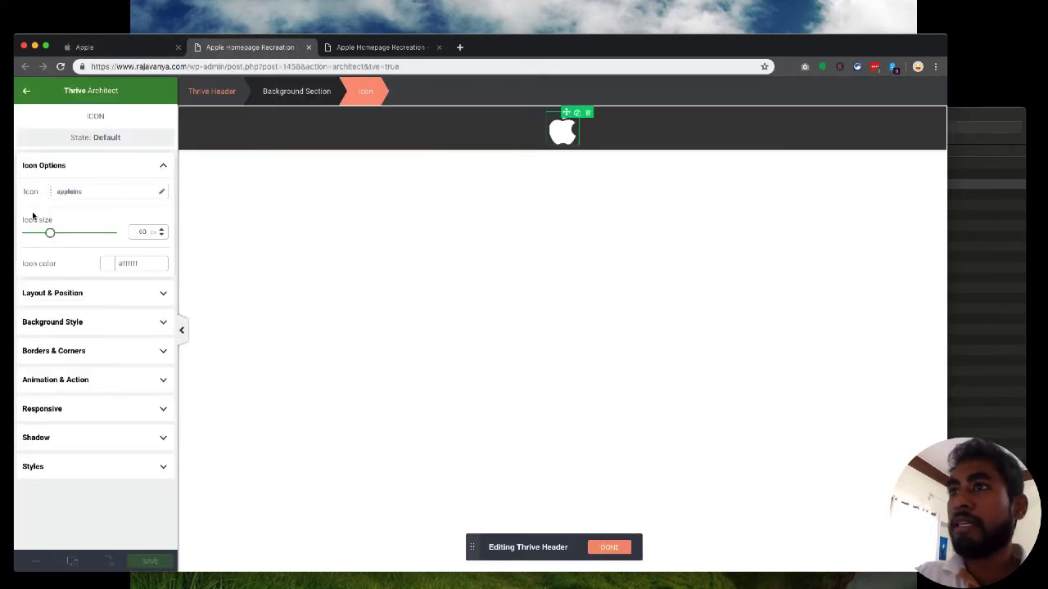
pyautogui.moveTo(51, 237); pyautogui.dragTo(38, 239)
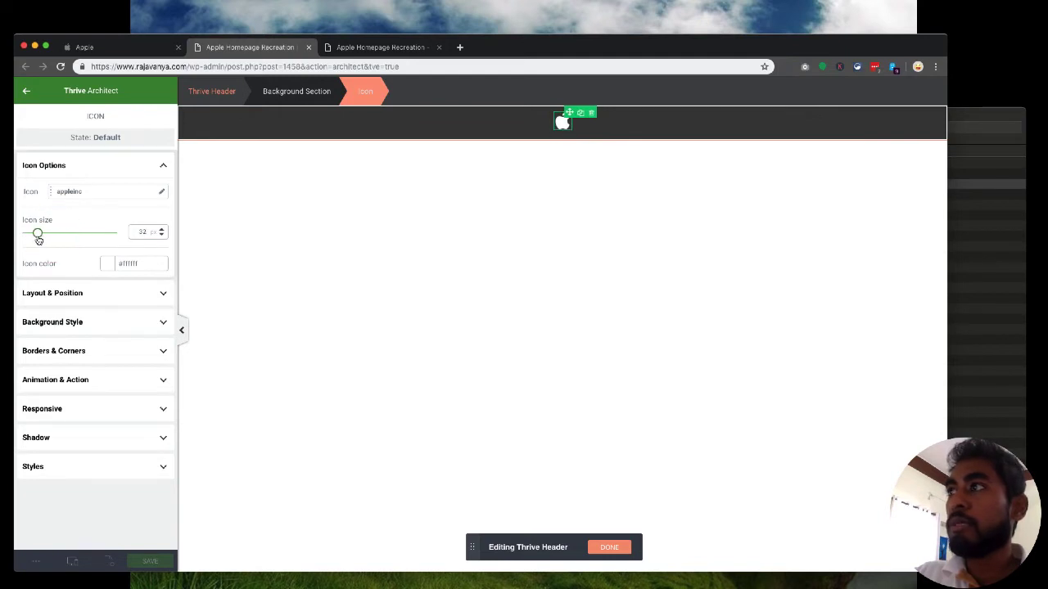
# Find the Custom Menu element and place it in the header below the background section containing the Apple icon.
pyautogui.click(274, 207)
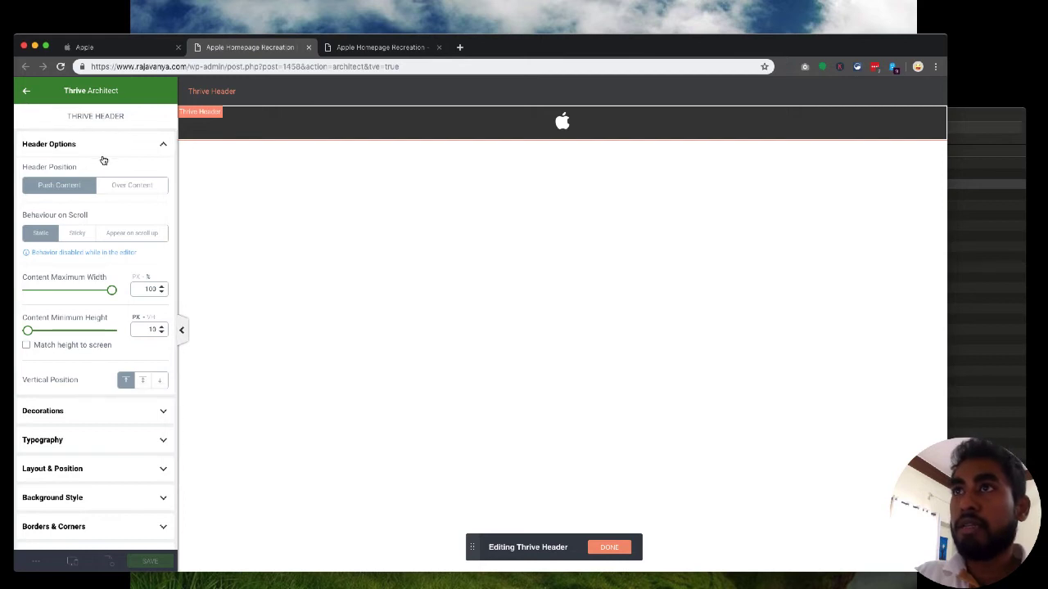
pyautogui.click(27, 92)
pyautogui.click(27, 93)
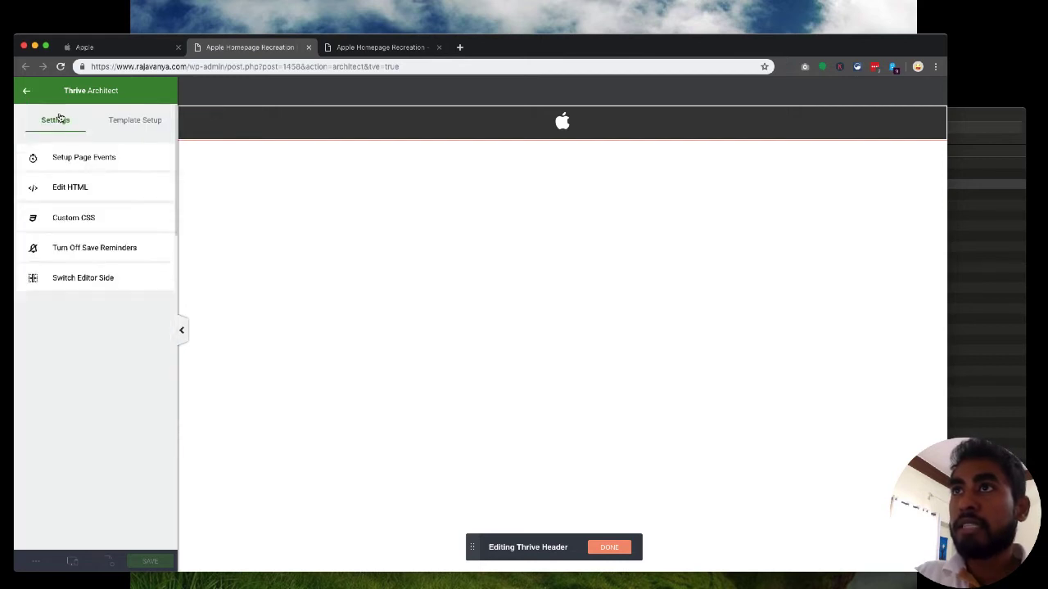
pyautogui.click(24, 92)
pyautogui.click(96, 121)
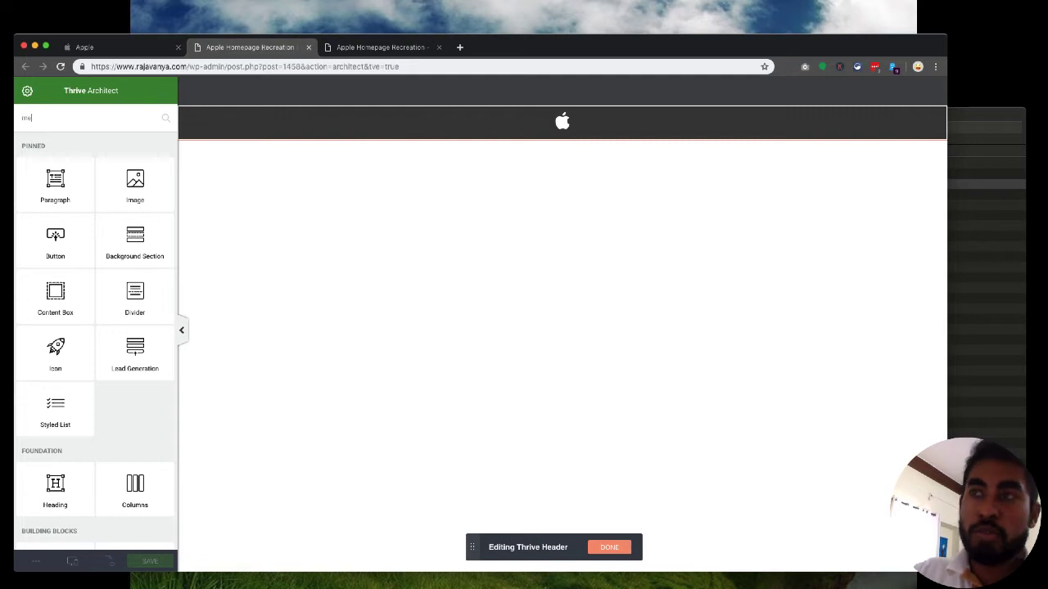
pyautogui.write('menu')
pyautogui.moveTo(277, 194); pyautogui.dragTo(777, 124)
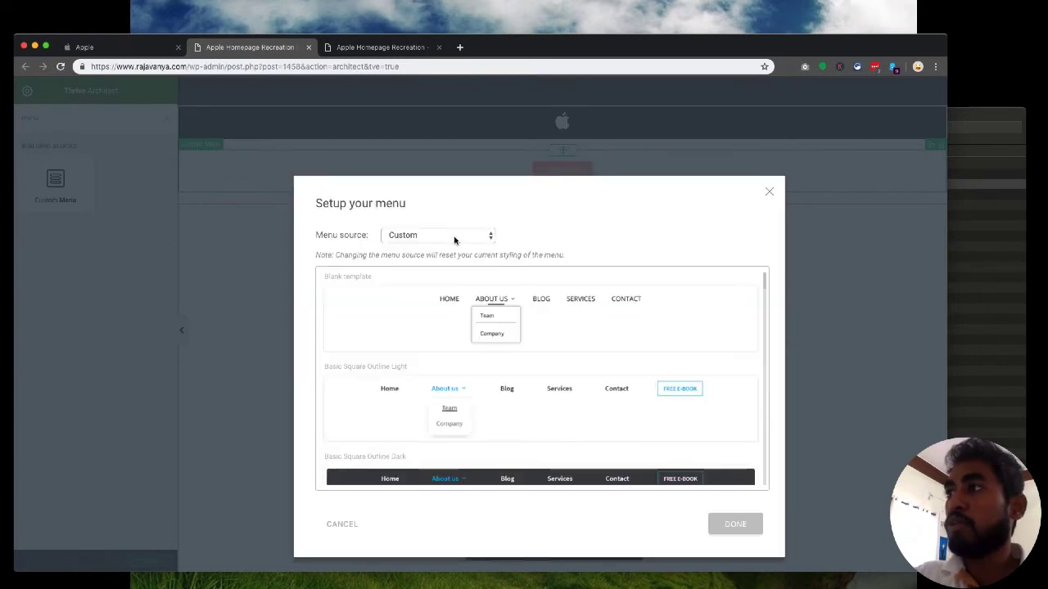
# Set the custom menu's source to Apple Homepage and apply the Basic Dark template.
pyautogui.click(454, 236)
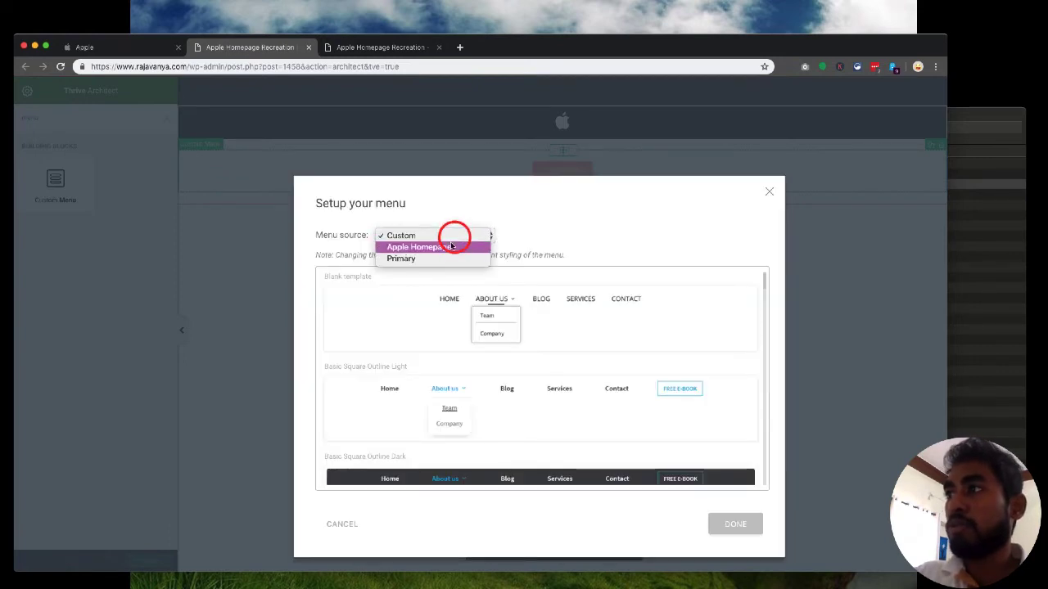
pyautogui.click(451, 247)
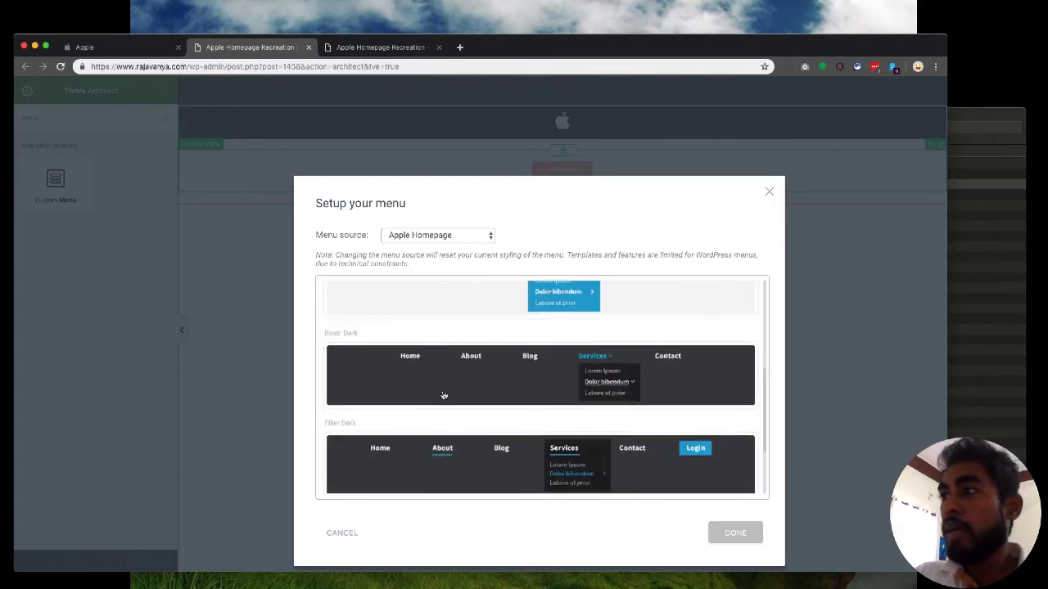
pyautogui.scroll(-5, 424, 425)
pyautogui.scroll(2, 424, 425)
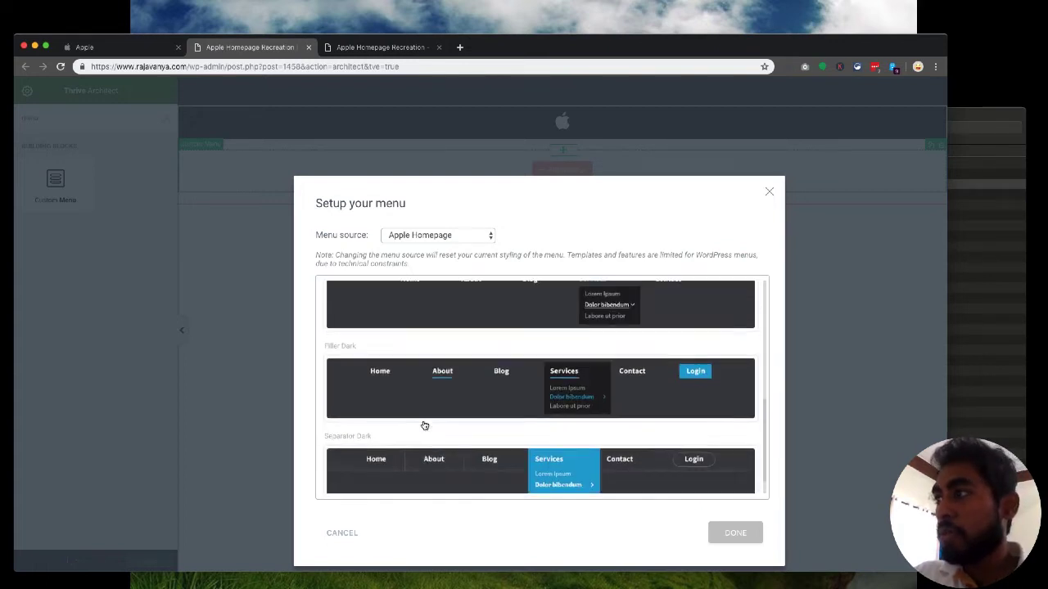
pyautogui.scroll(4, 448, 388)
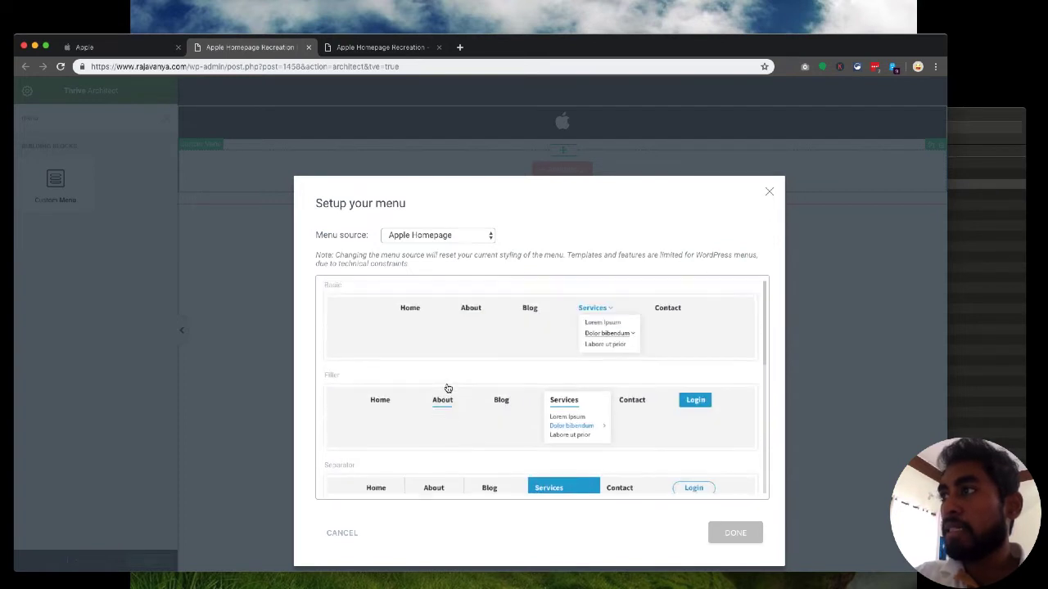
pyautogui.scroll(-4, 448, 388)
pyautogui.click(444, 369)
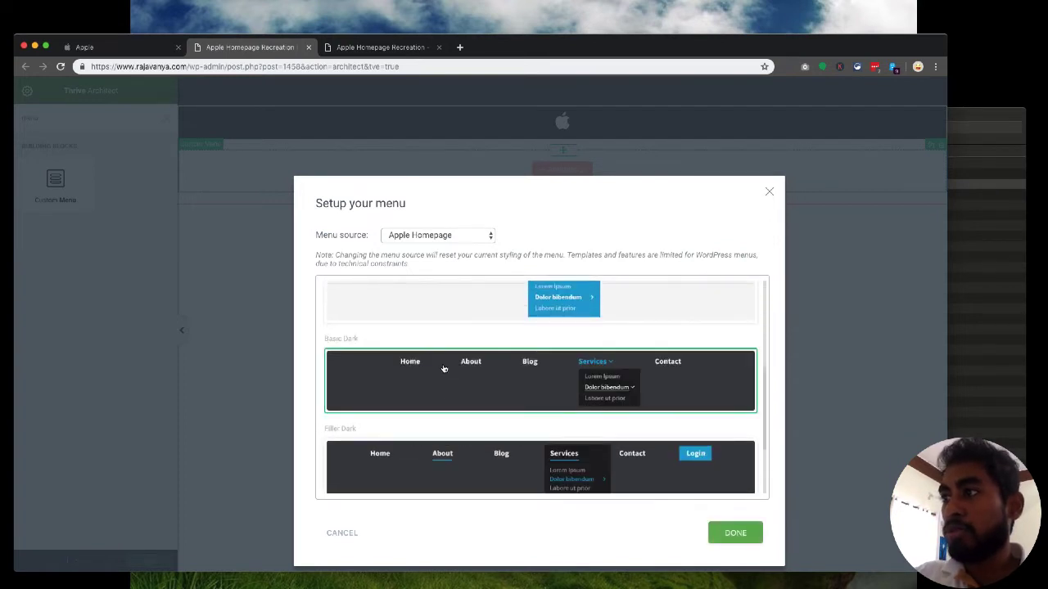
pyautogui.click(735, 534)
# Compare the header with Apple's site and move the custom menu into the dark background section, below the Apple icon.
pyautogui.click(97, 48)
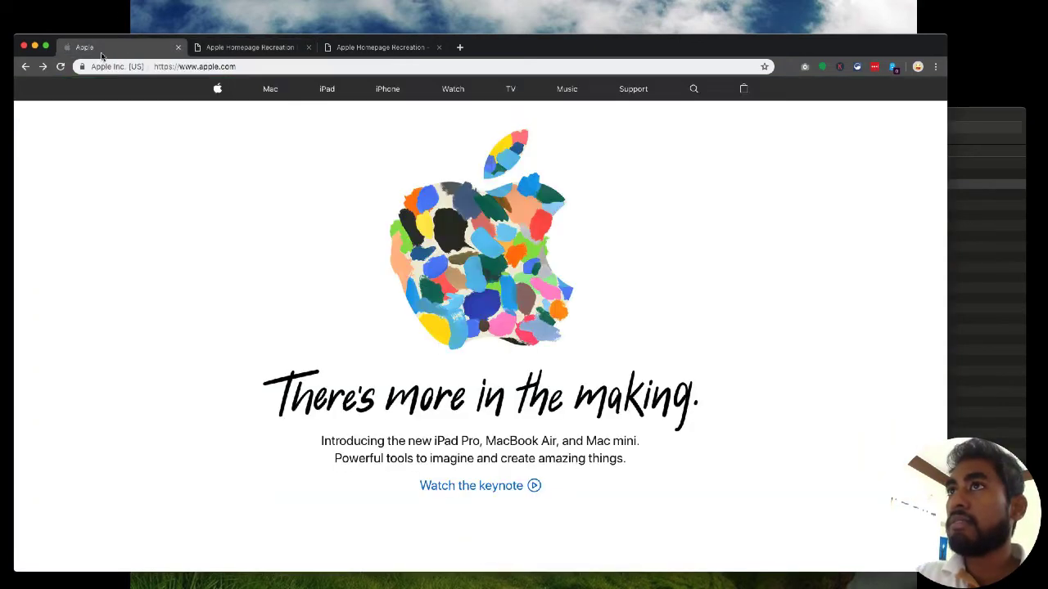
pyautogui.click(246, 47)
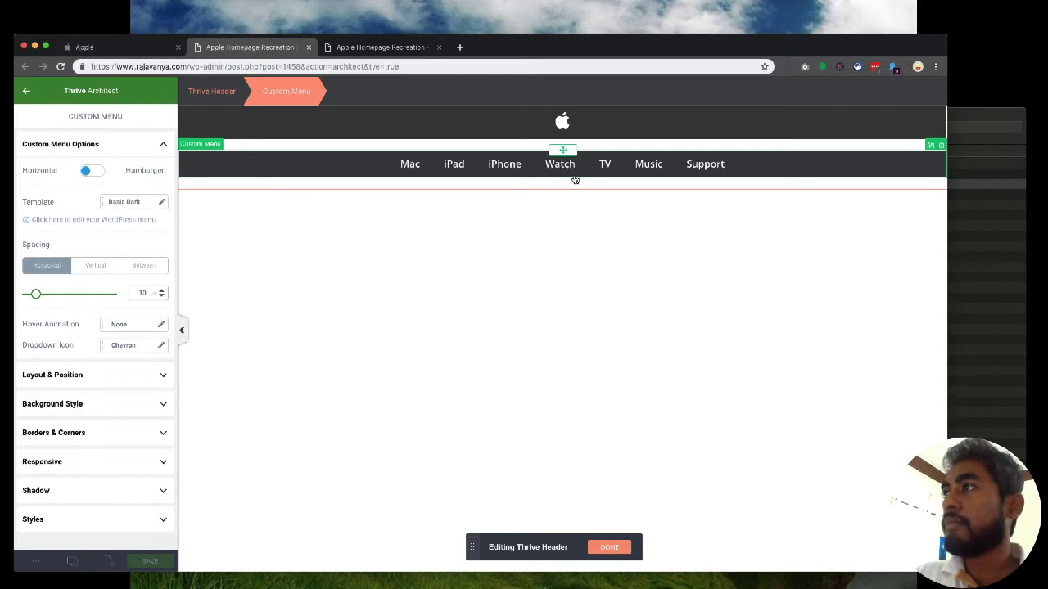
pyautogui.moveTo(560, 149); pyautogui.dragTo(648, 140)
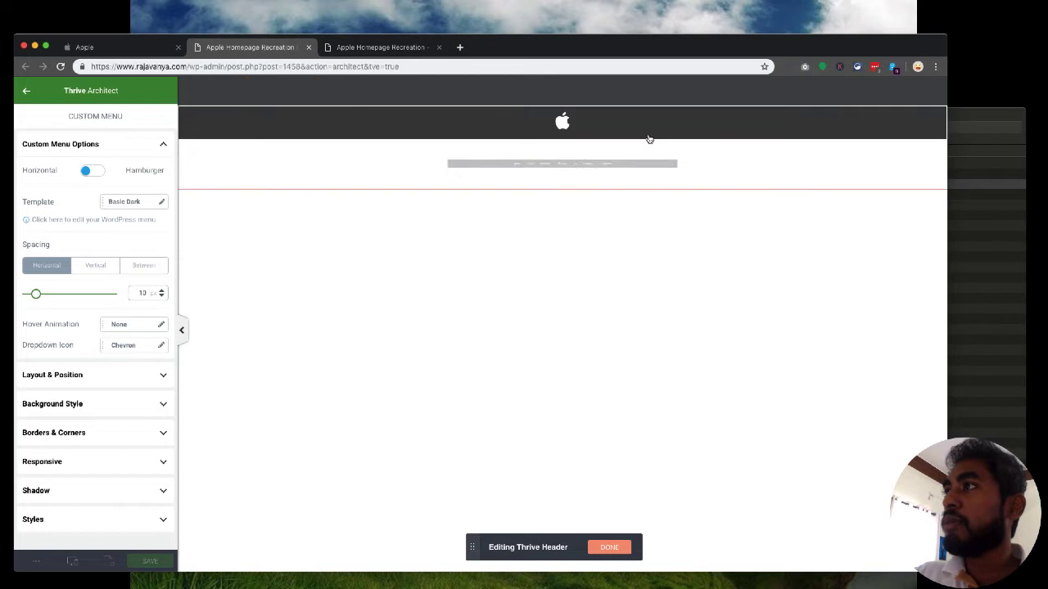
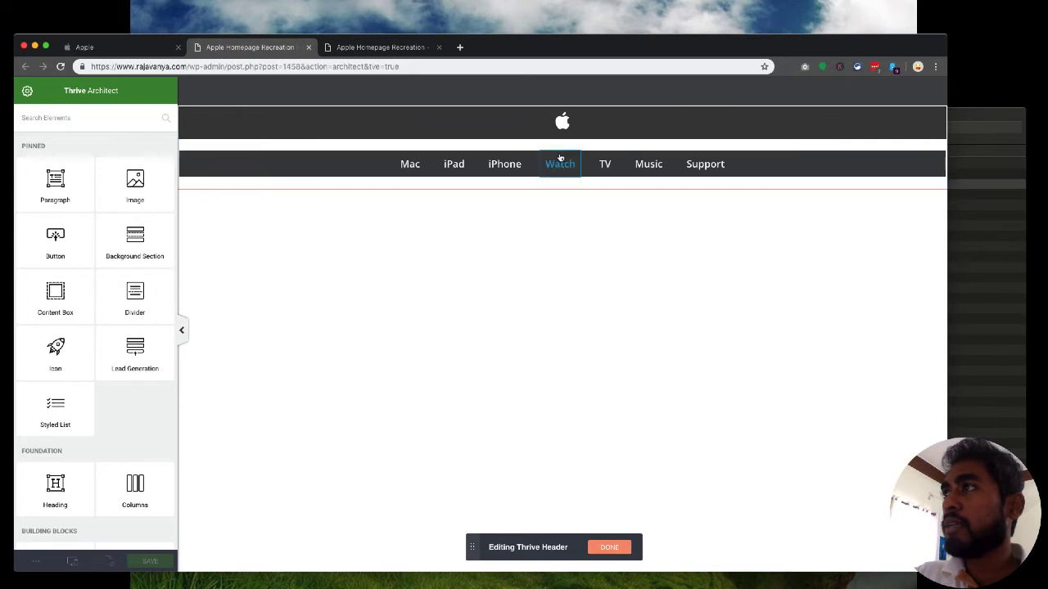
pyautogui.click(778, 164)
pyautogui.moveTo(565, 147); pyautogui.dragTo(563, 127)
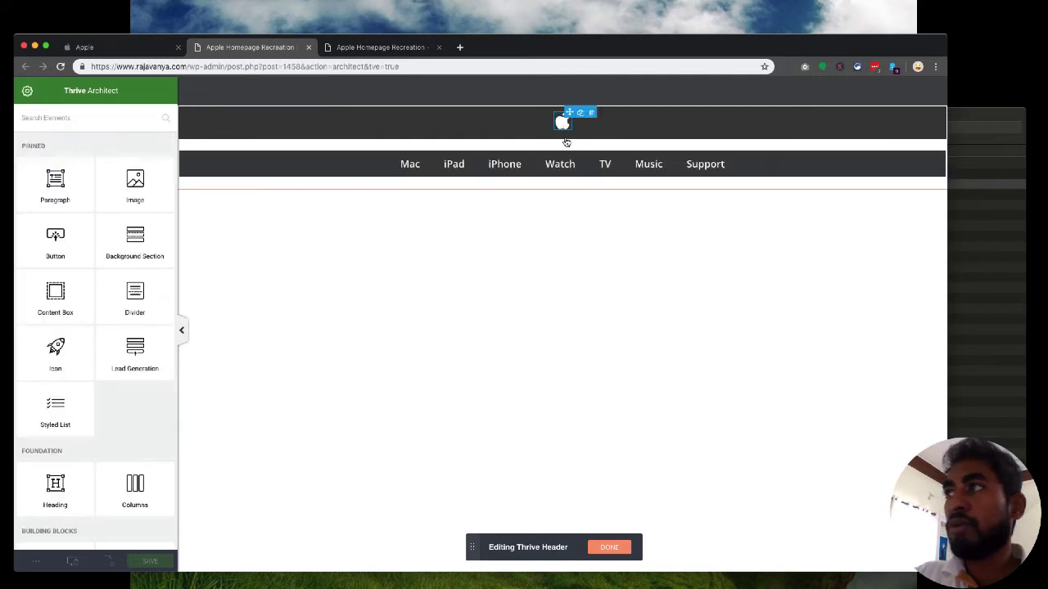
pyautogui.click(787, 172)
pyautogui.moveTo(561, 151)
pyautogui.mouseDown()
pyautogui.moveTo(563, 121)
pyautogui.moveTo(560, 132)
pyautogui.moveTo(576, 132)
pyautogui.moveTo(561, 122)
pyautogui.moveTo(560, 162)
pyautogui.moveTo(562, 126)
pyautogui.mouseUp()
pyautogui.click(768, 159)
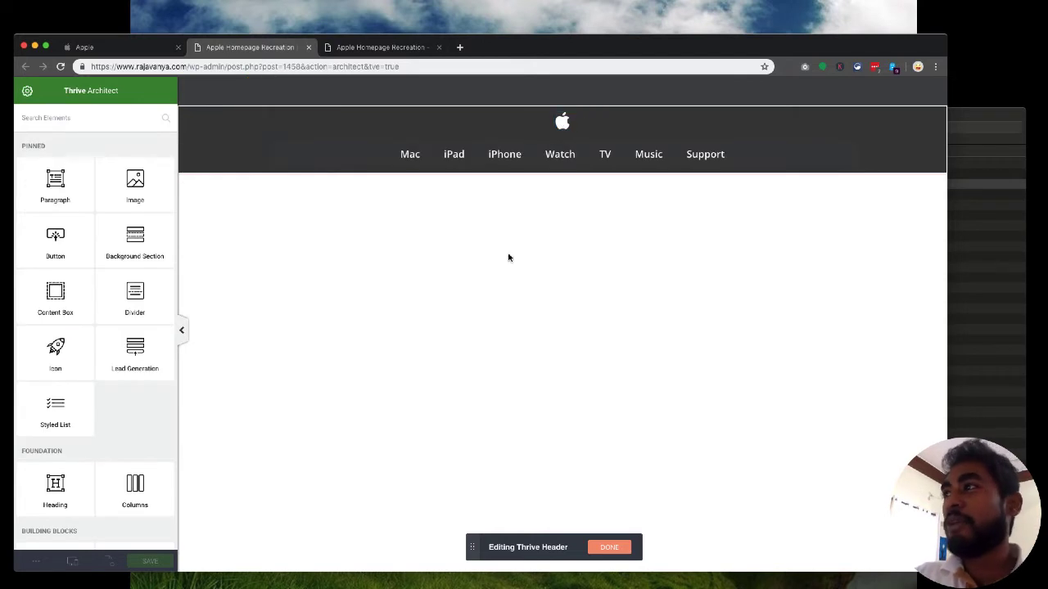
# Set the custom menu's display to Inline and place it beside the Apple icon in columns, with the menu column about 90% wide.
pyautogui.click(355, 143)
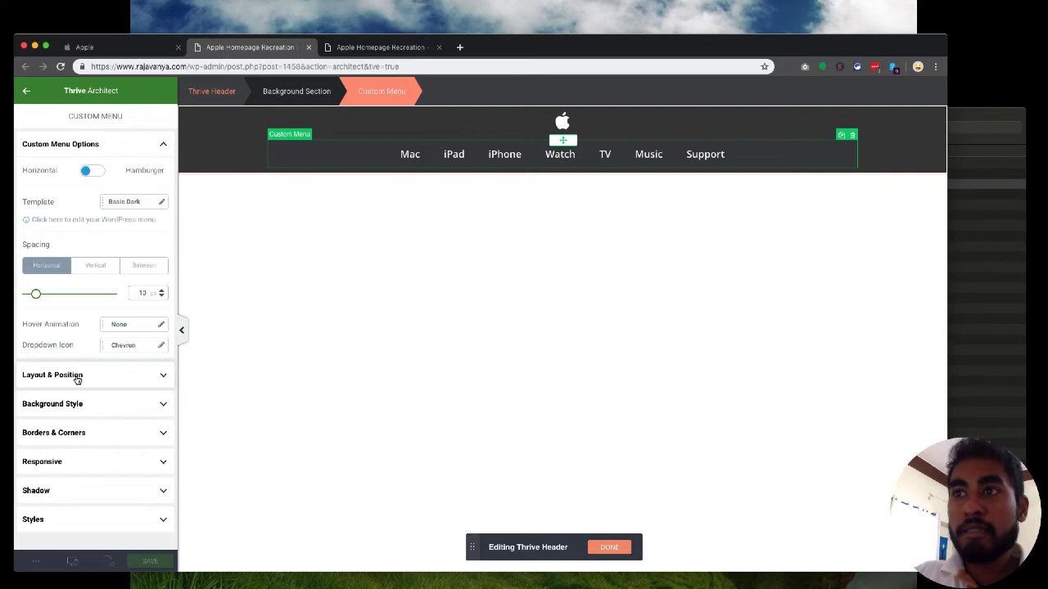
pyautogui.click(77, 376)
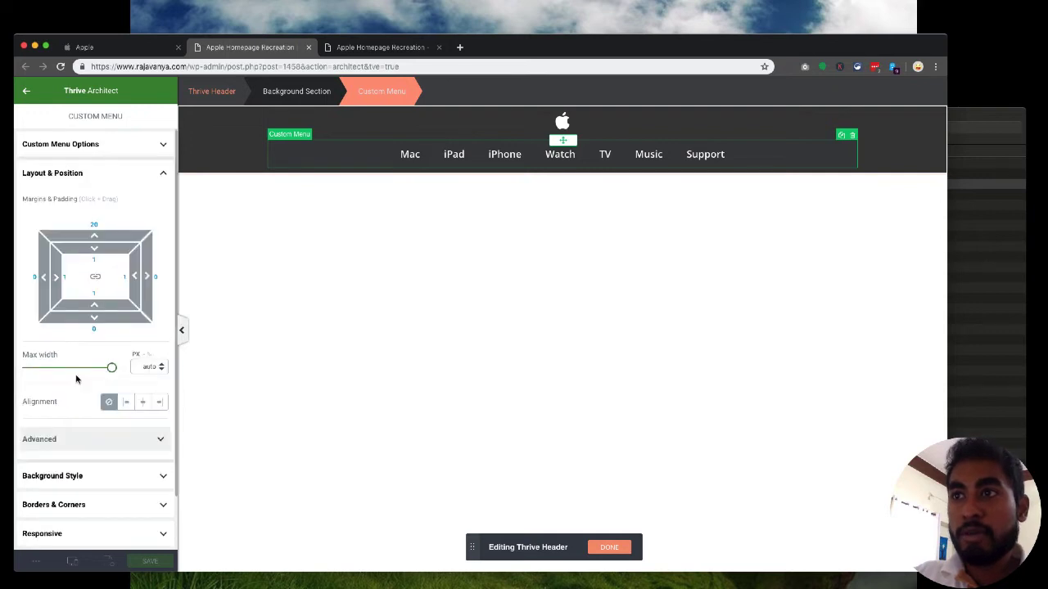
pyautogui.click(89, 439)
pyautogui.scroll(-2, 89, 445)
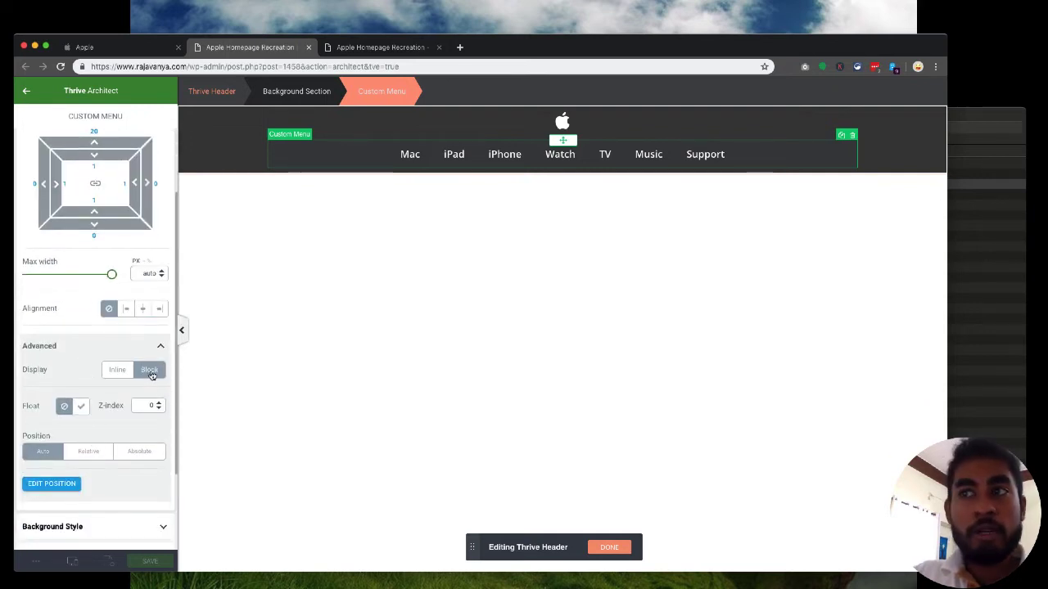
pyautogui.click(108, 376)
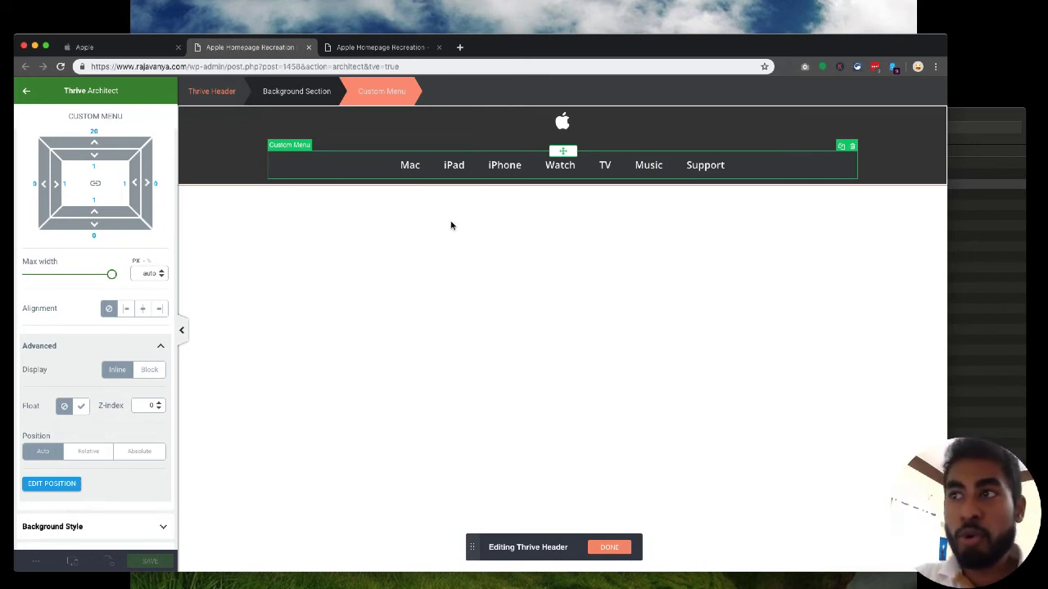
pyautogui.moveTo(562, 153); pyautogui.dragTo(305, 145)
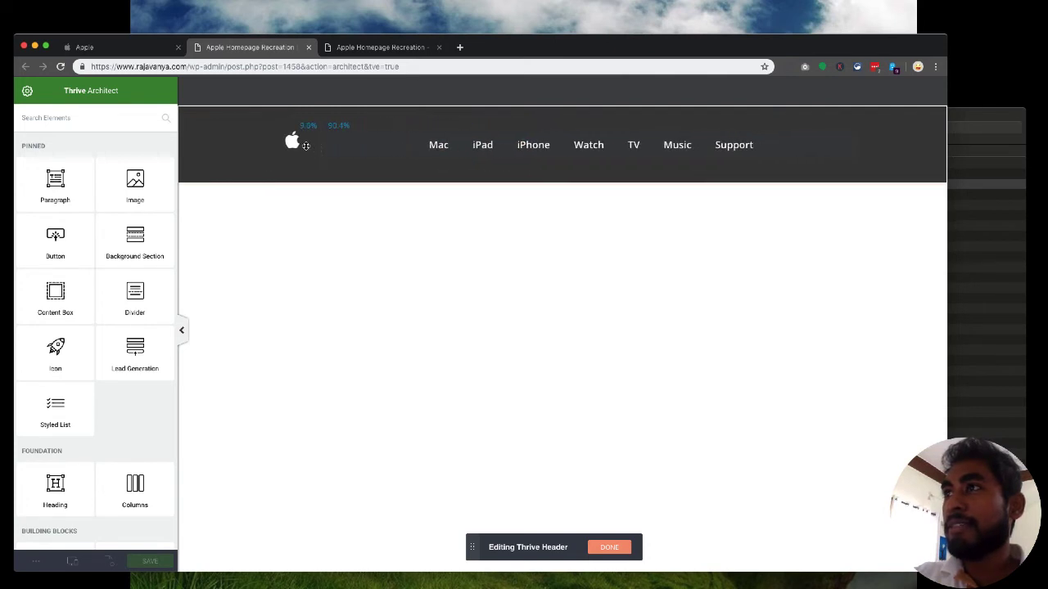
# Set the custom menu's background color to #3b3b3b.
pyautogui.click(365, 148)
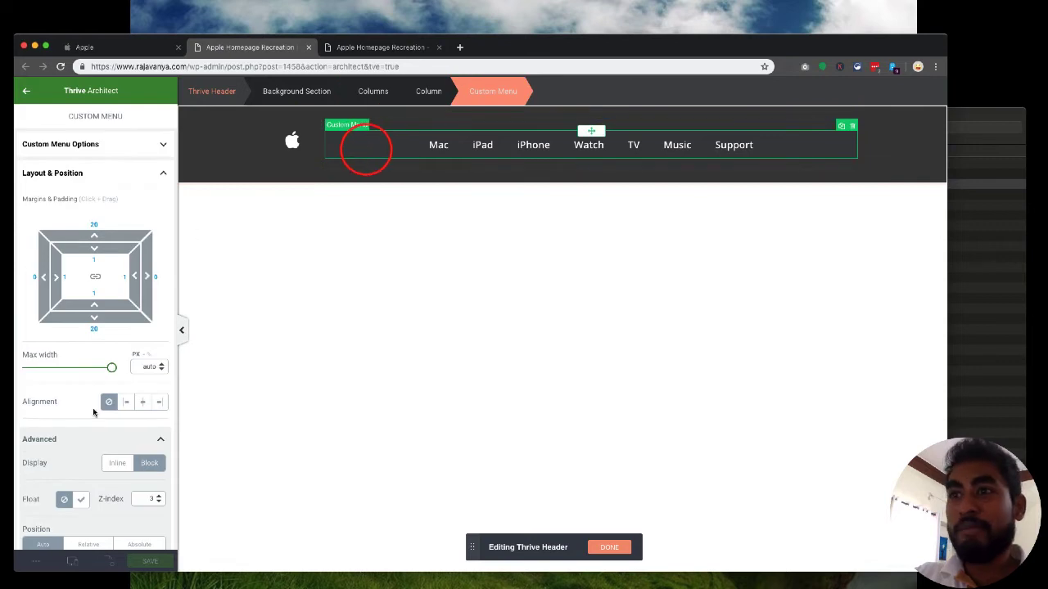
pyautogui.click(82, 145)
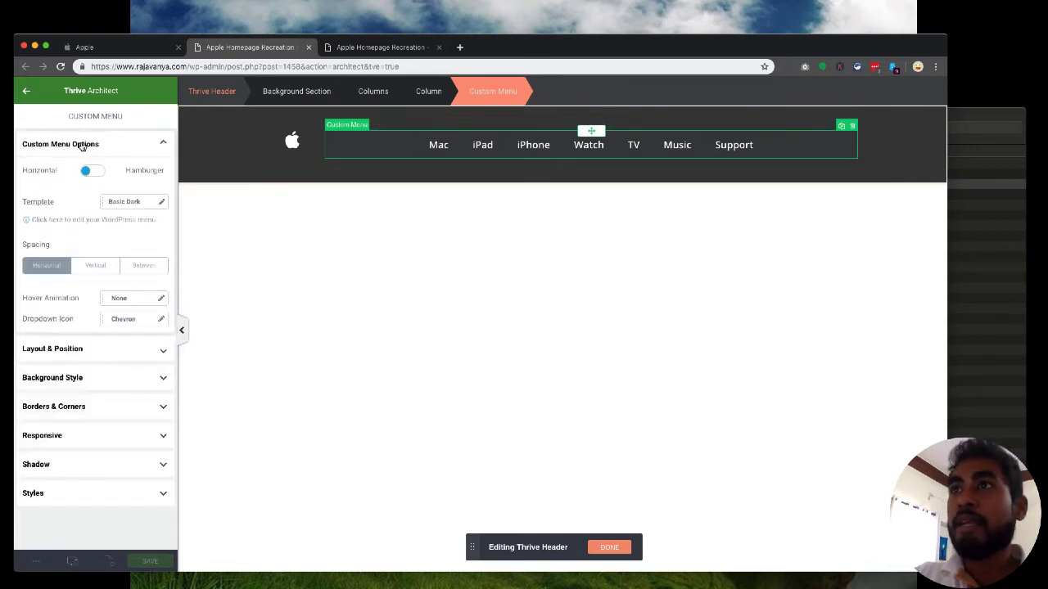
pyautogui.click(91, 145)
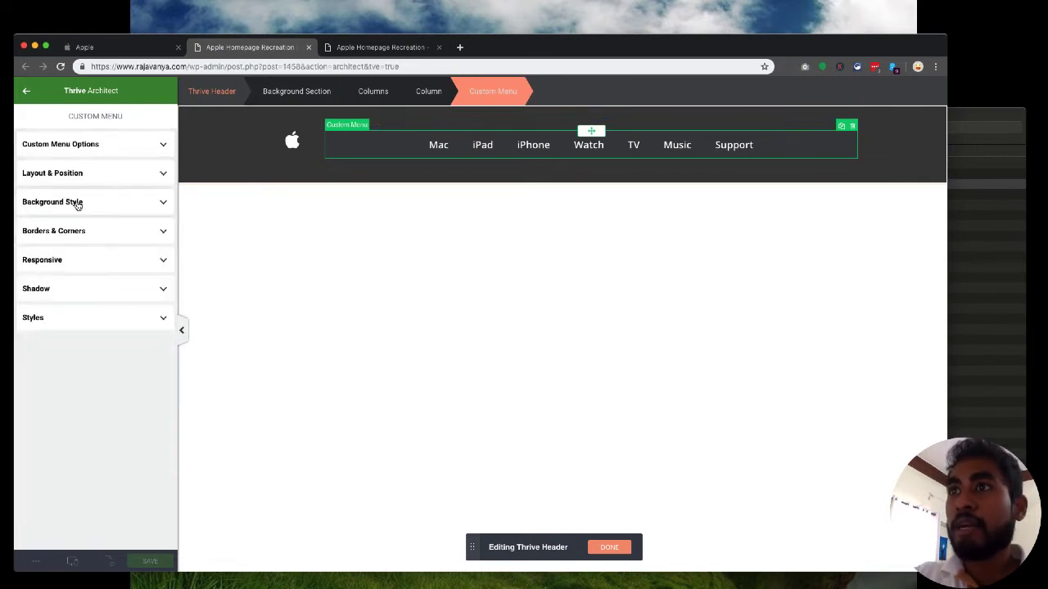
pyautogui.click(77, 204)
pyautogui.click(54, 271)
pyautogui.moveTo(63, 415); pyautogui.dragTo(89, 415)
pyautogui.doubleClick(100, 418)
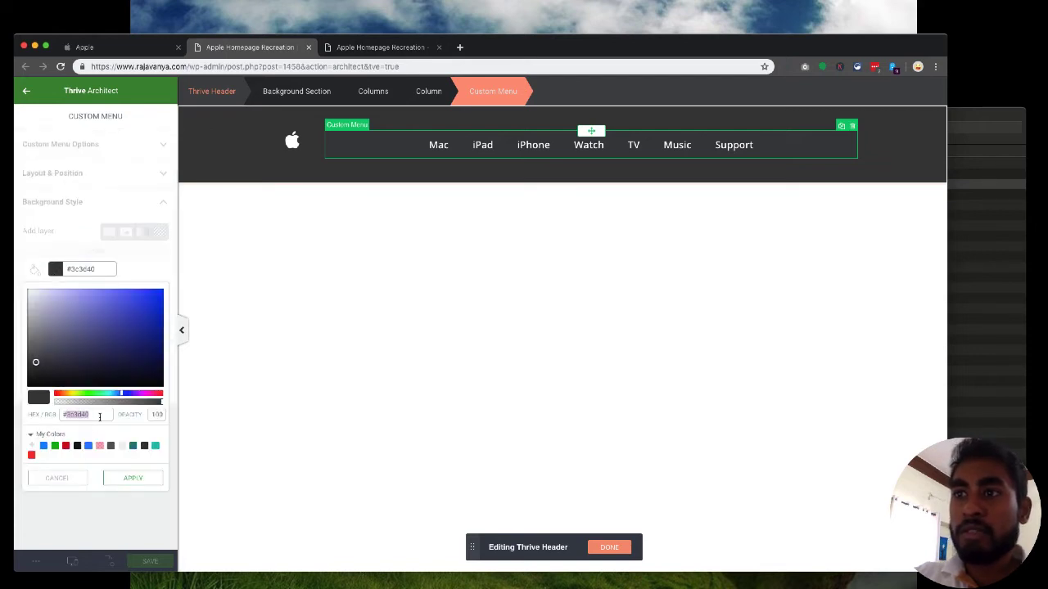
pyautogui.write('3b3b3b')
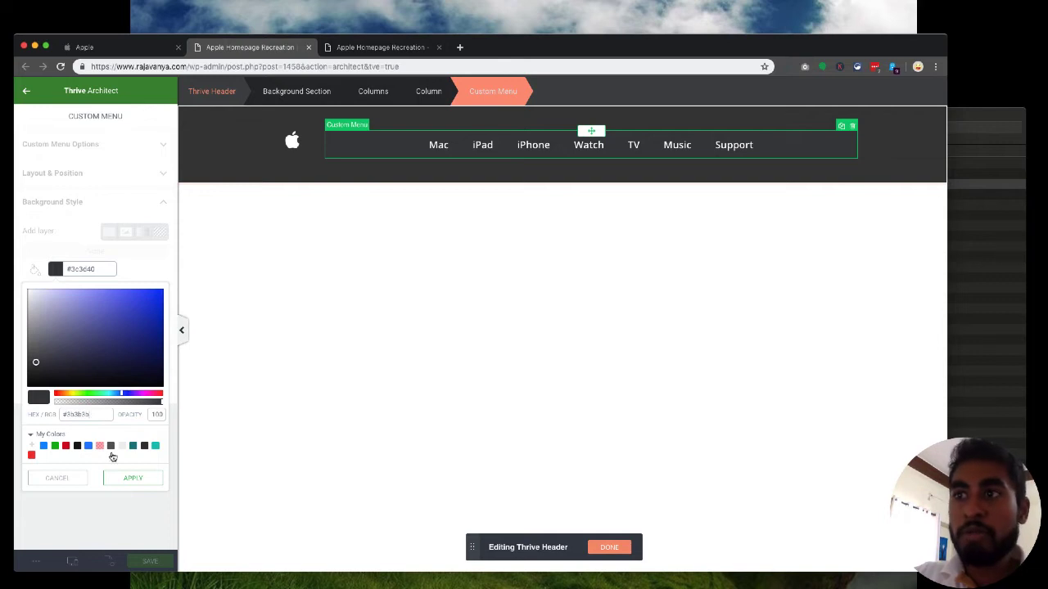
pyautogui.click(128, 478)
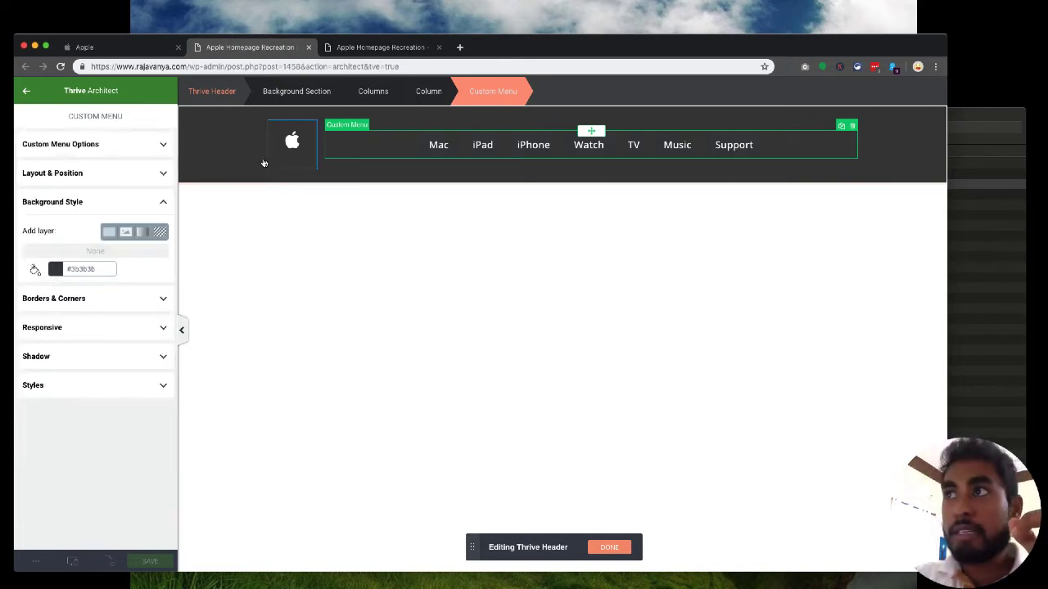
# Compare the header height with Apple's site and reduce the background section's minimum height to 1 px.
pyautogui.click(239, 163)
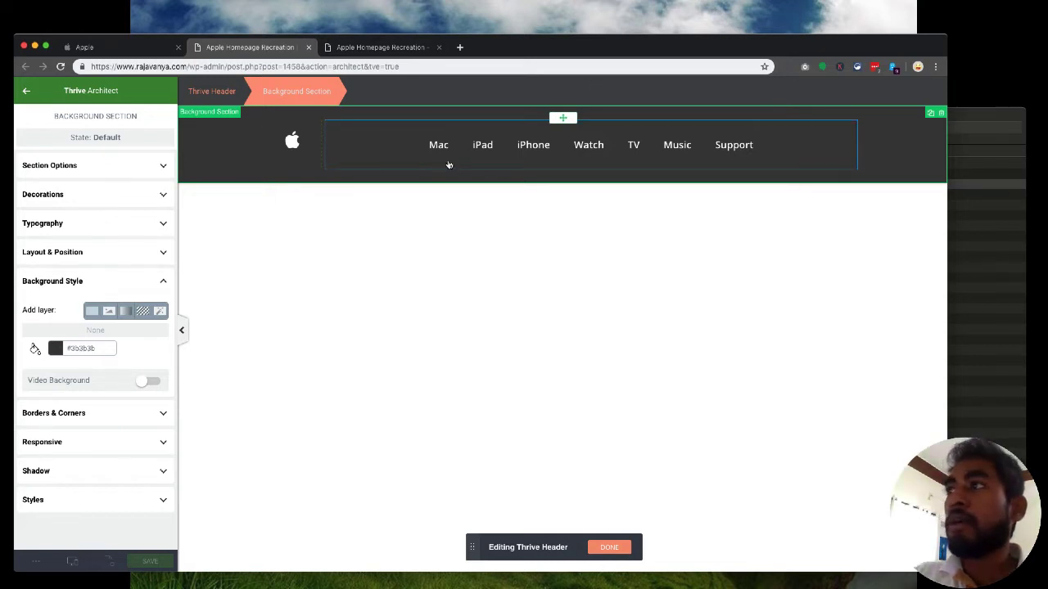
pyautogui.click(130, 48)
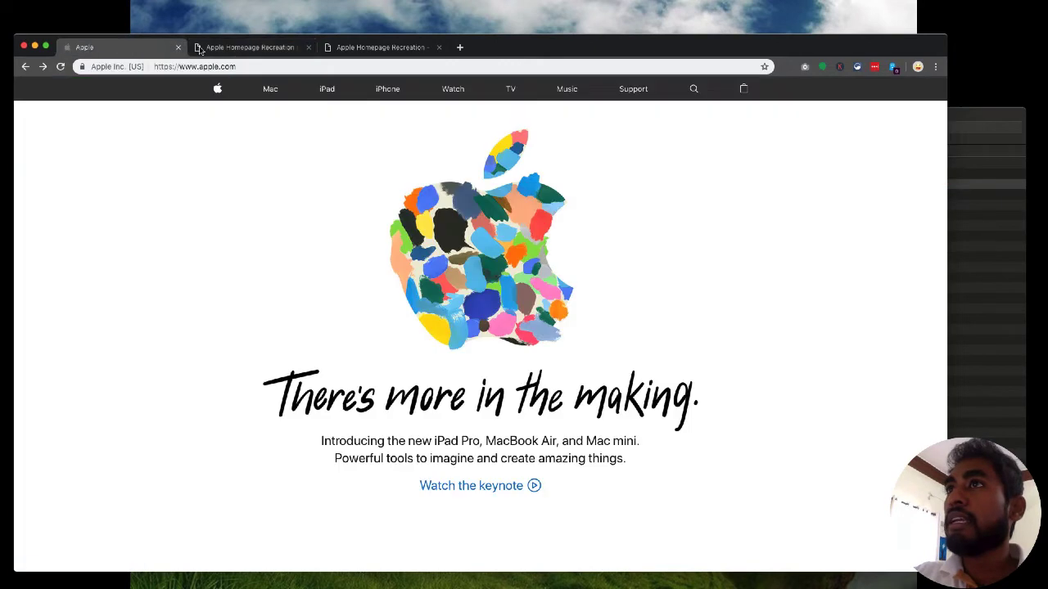
pyautogui.click(227, 48)
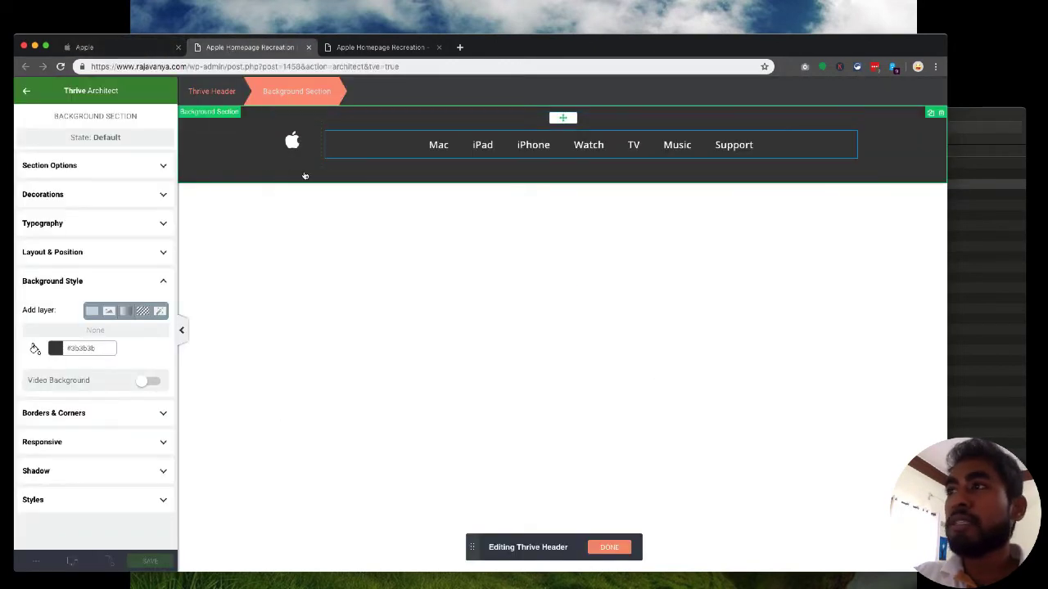
pyautogui.click(243, 172)
pyautogui.click(65, 167)
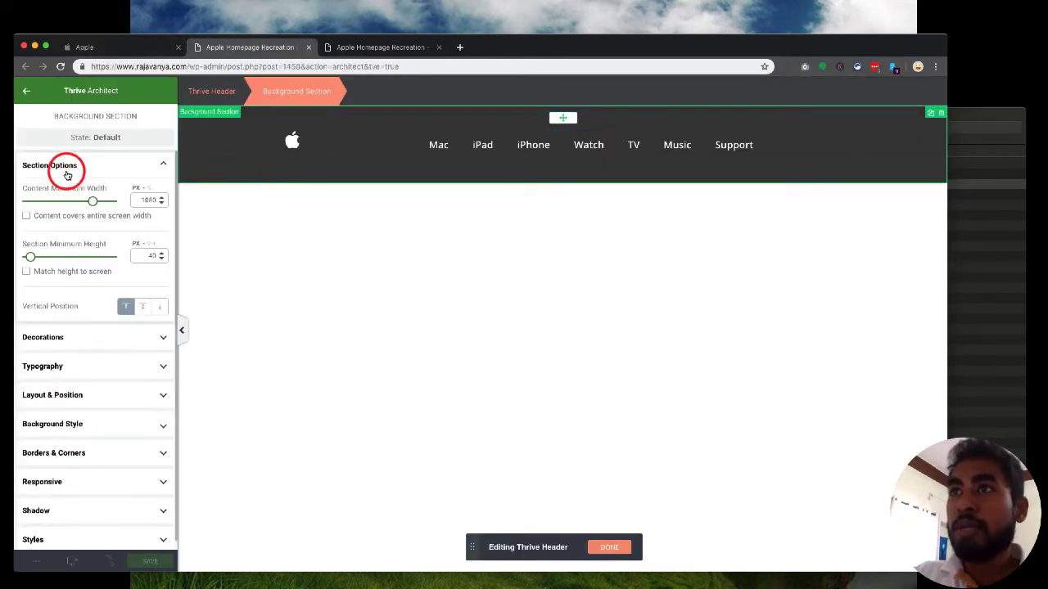
pyautogui.moveTo(30, 258); pyautogui.dragTo(27, 260)
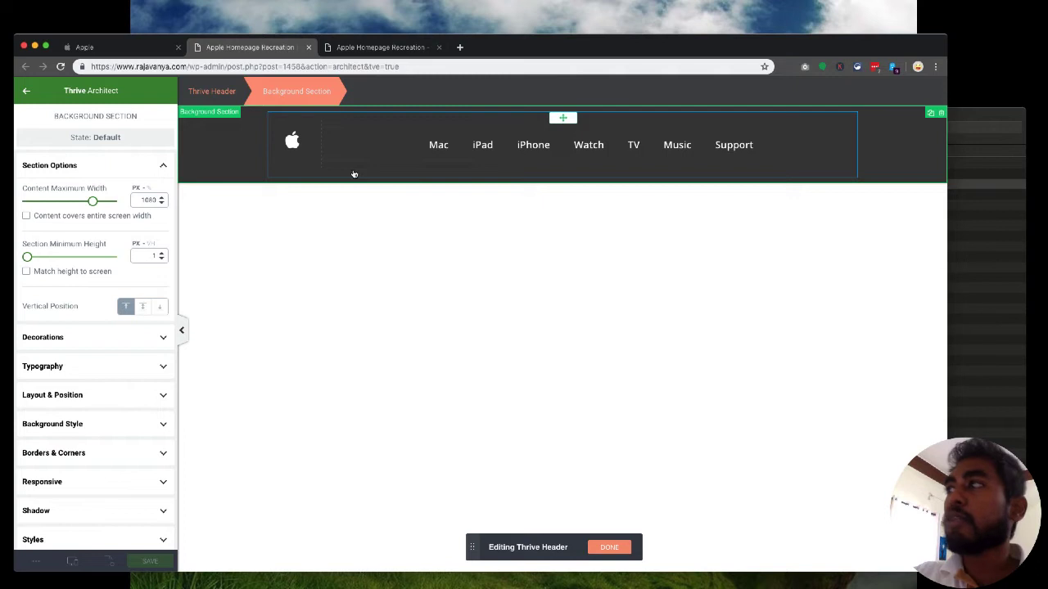
pyautogui.click(218, 167)
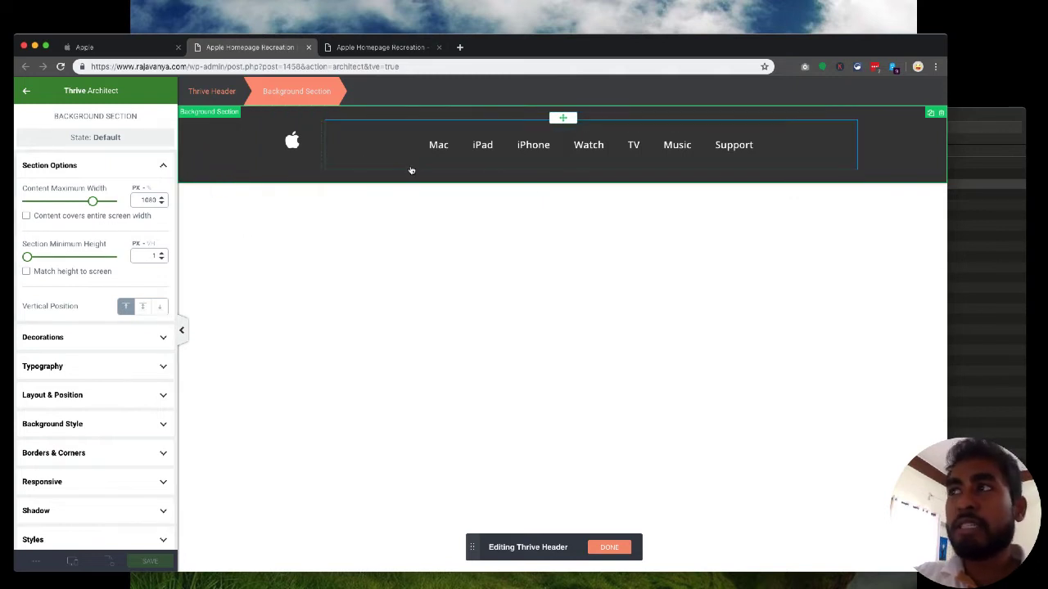
# Set the top and bottom padding of the Columns element holding the icon and menu to 0.
pyautogui.click(298, 162)
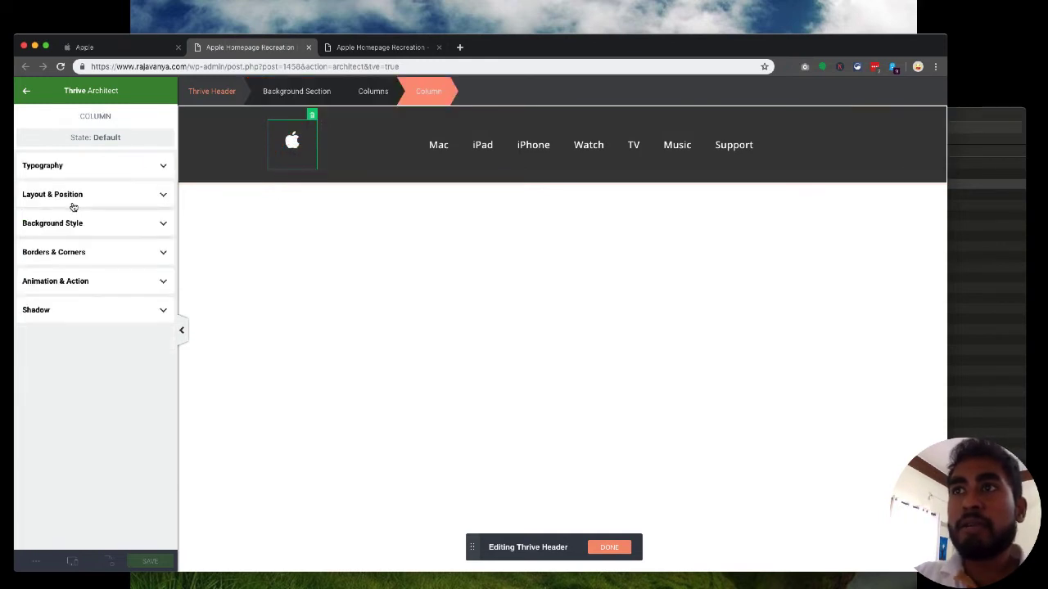
pyautogui.click(75, 203)
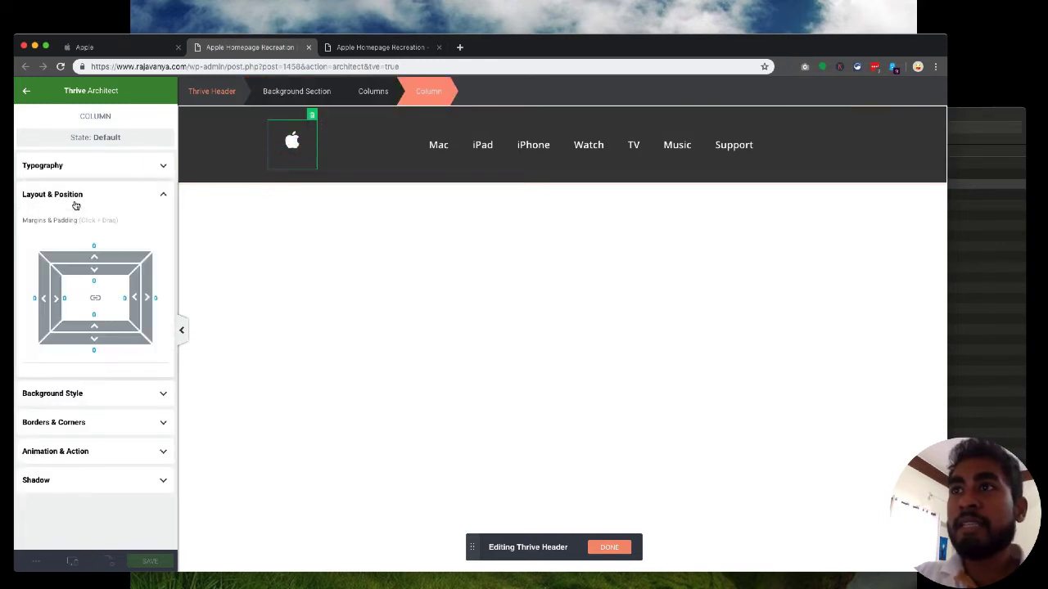
pyautogui.click(380, 93)
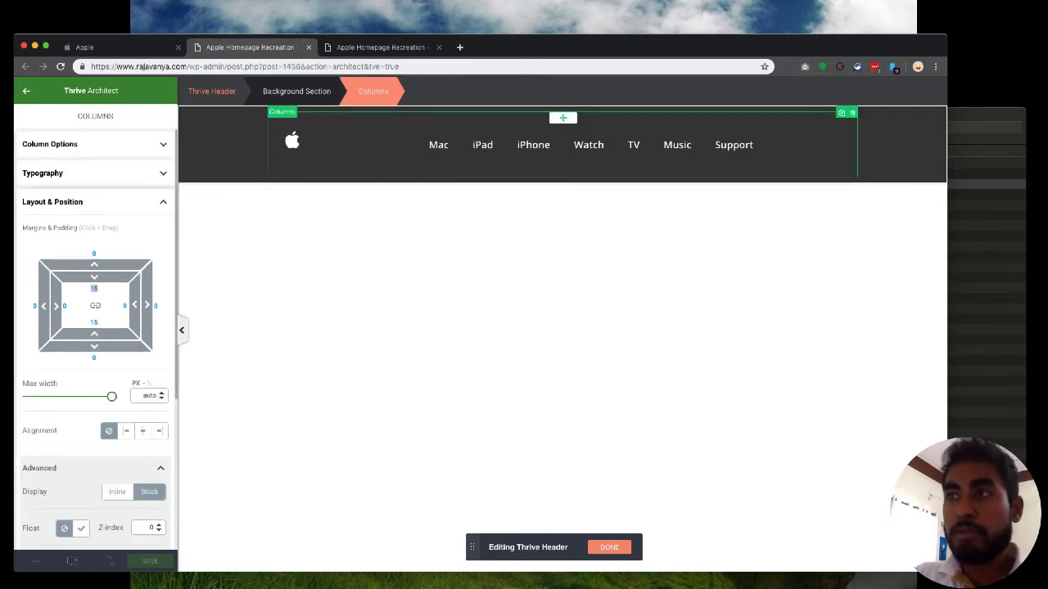
pyautogui.write('0')
pyautogui.click(94, 322)
pyautogui.write('0')
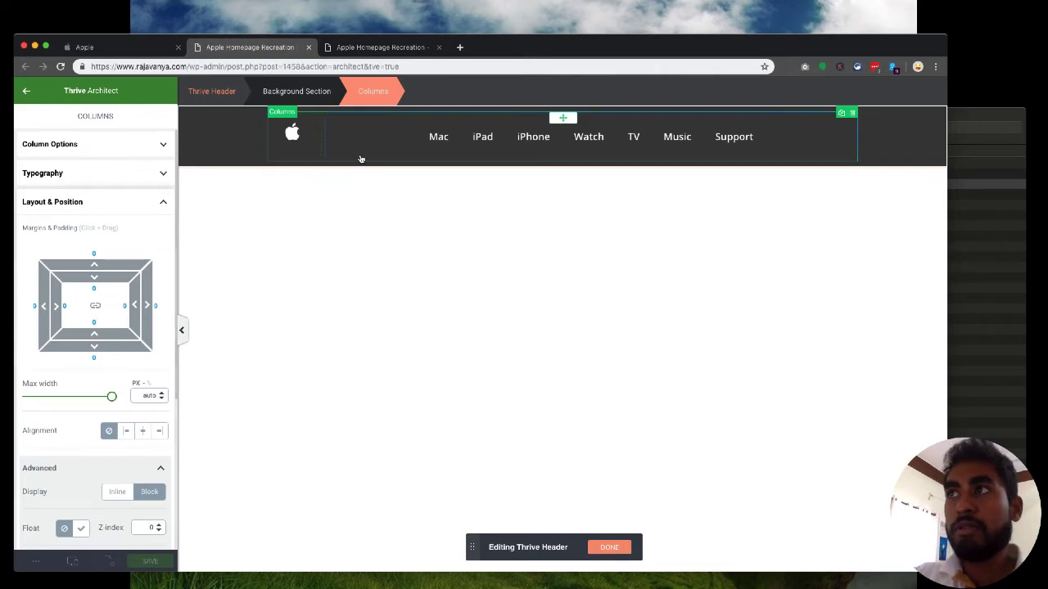
# Set the custom menu's top and bottom margins to 0.
pyautogui.click(404, 149)
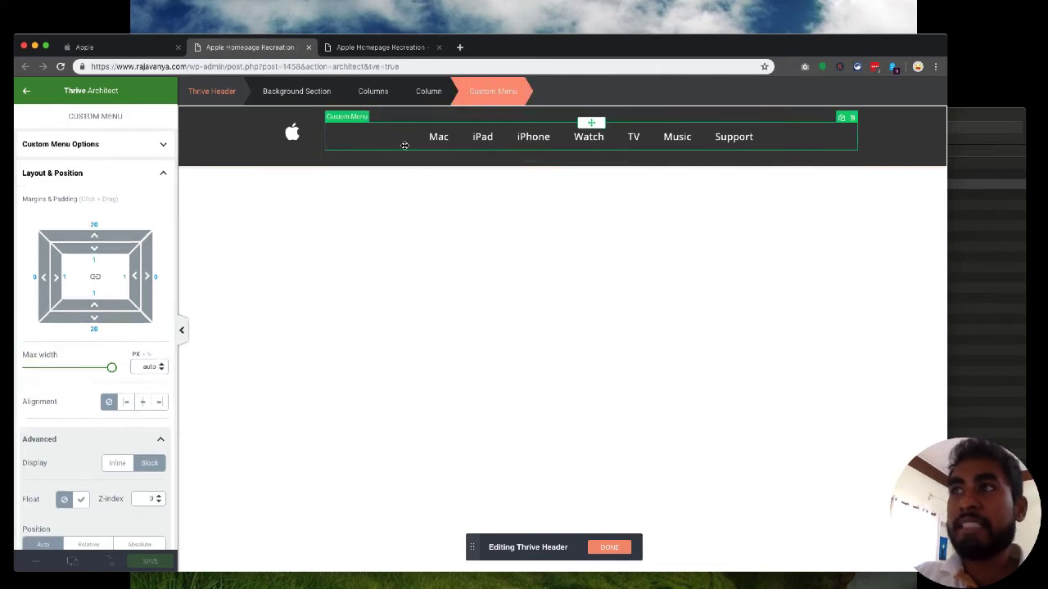
pyautogui.write('0')
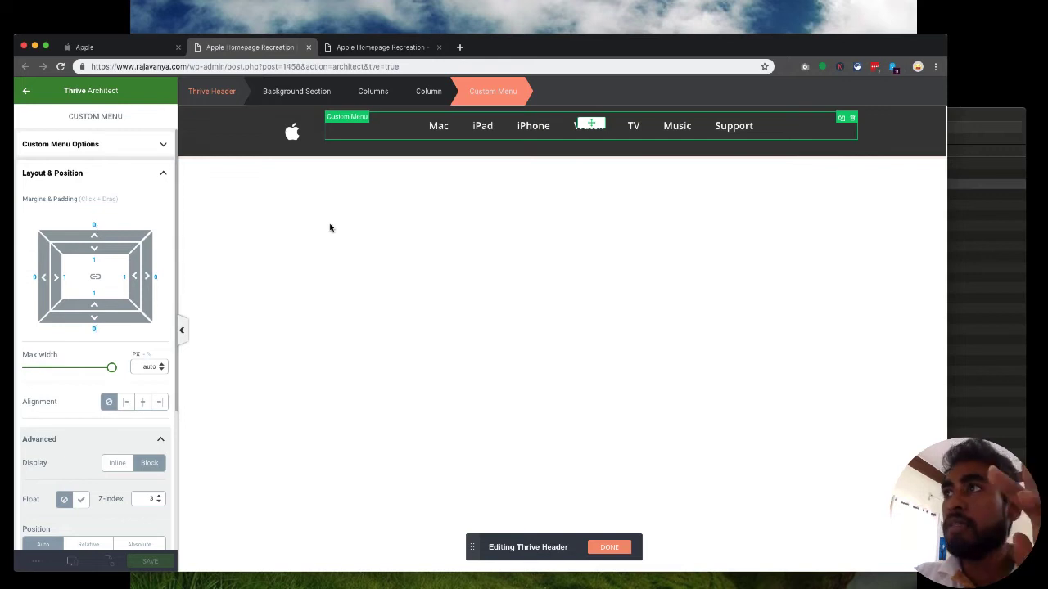
pyautogui.click(374, 147)
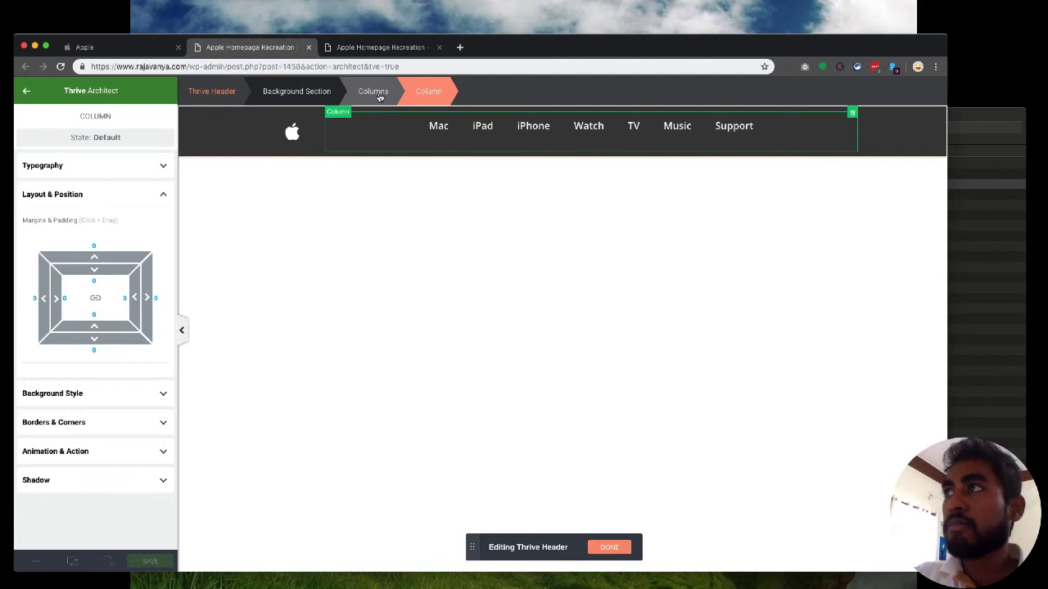
# Set the top and bottom padding of the header's background section to 0.
pyautogui.click(296, 92)
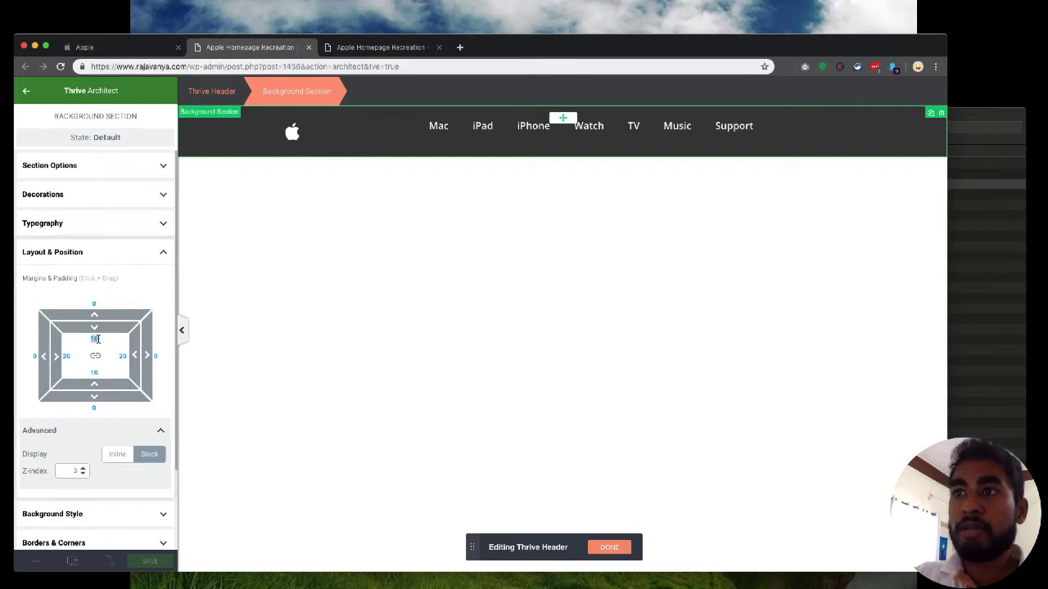
pyautogui.write('0')
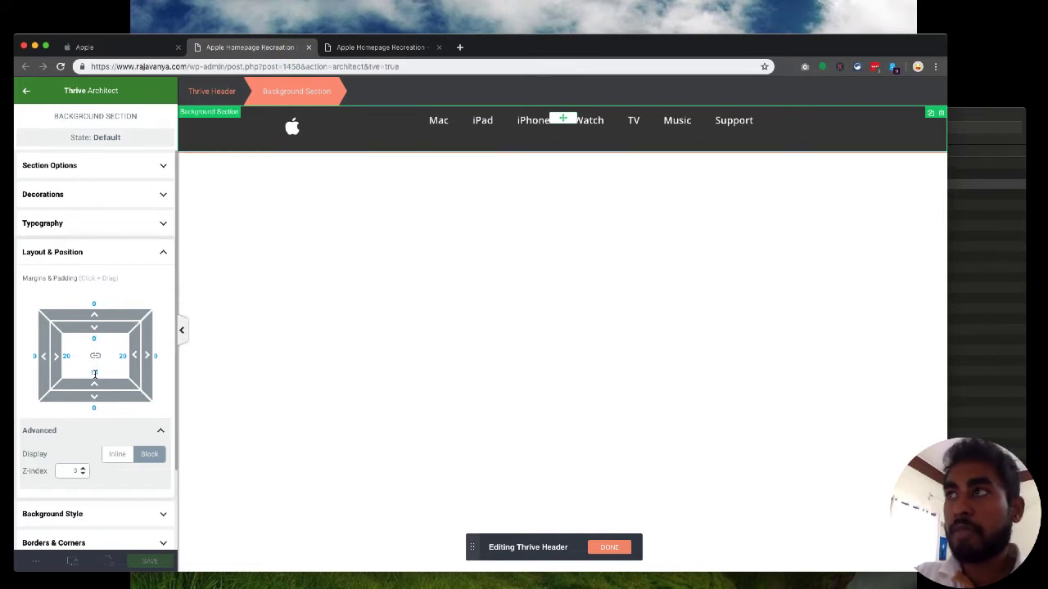
pyautogui.write('0')
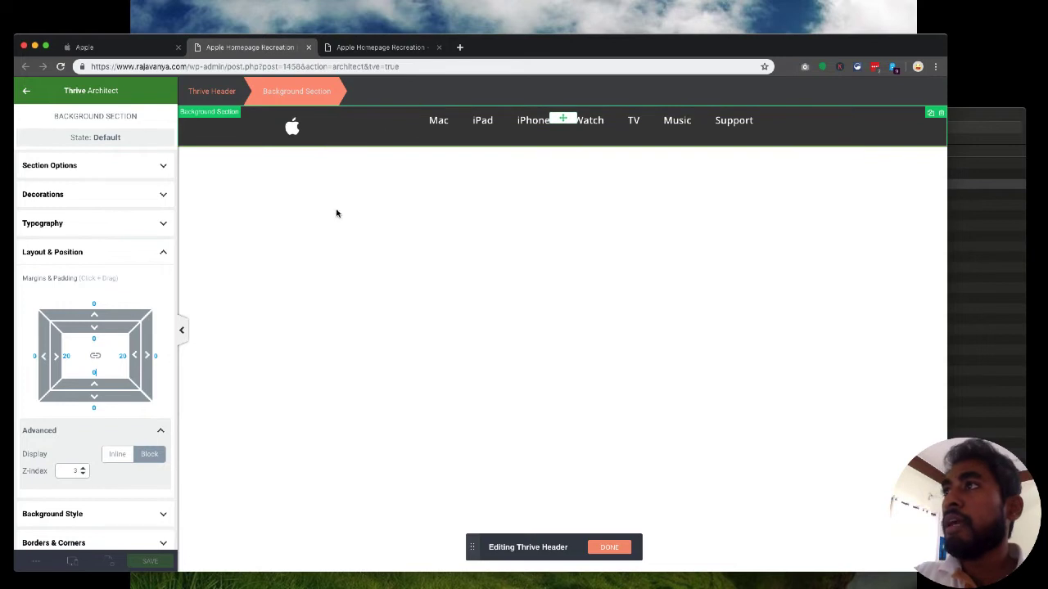
pyautogui.click(249, 182)
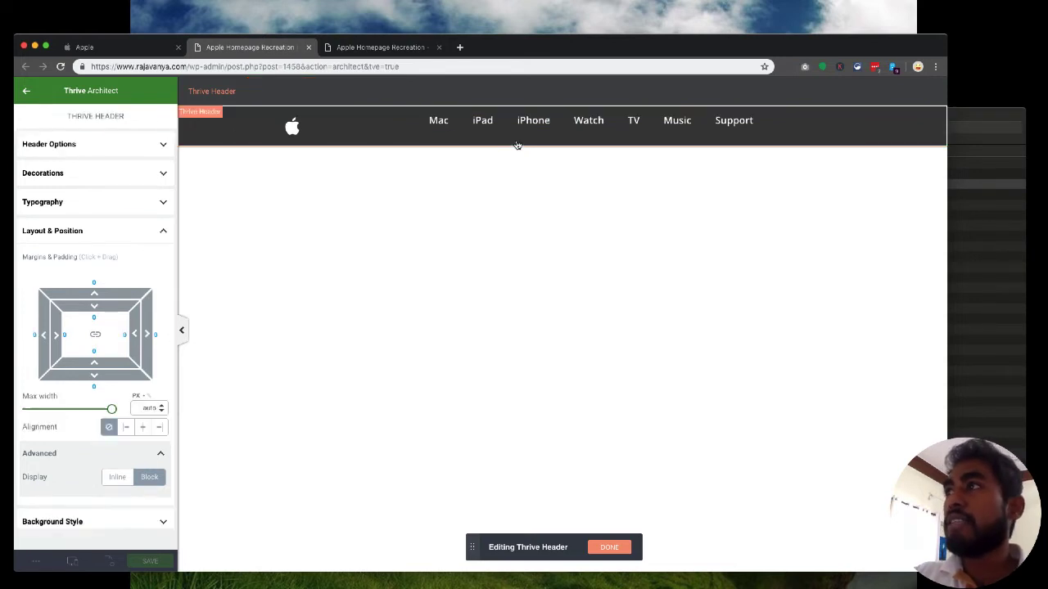
# Set the vertical position of the header's background section to center.
pyautogui.click(234, 133)
pyautogui.click(75, 169)
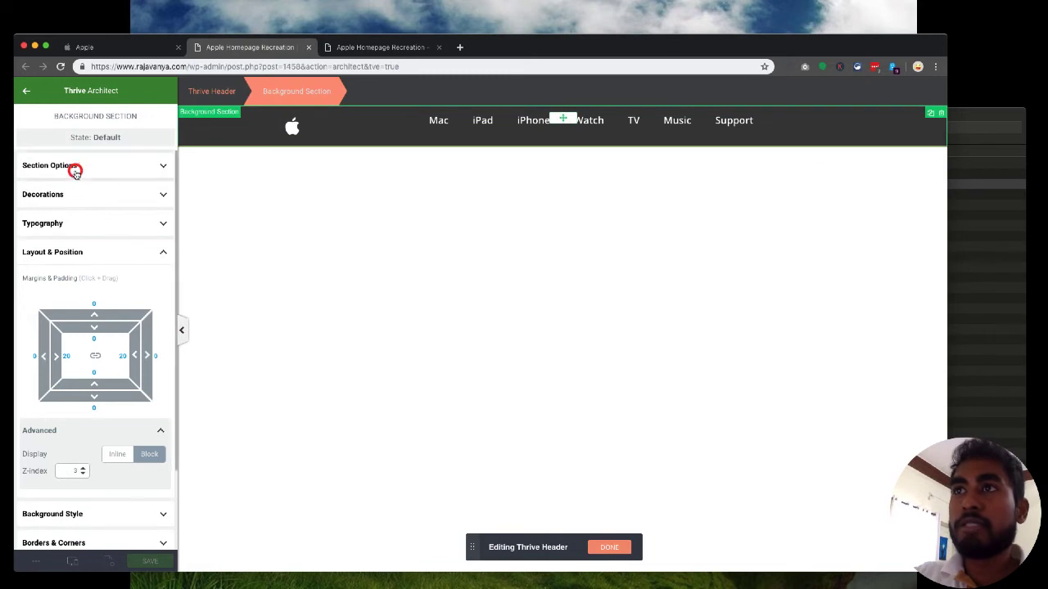
pyautogui.click(143, 307)
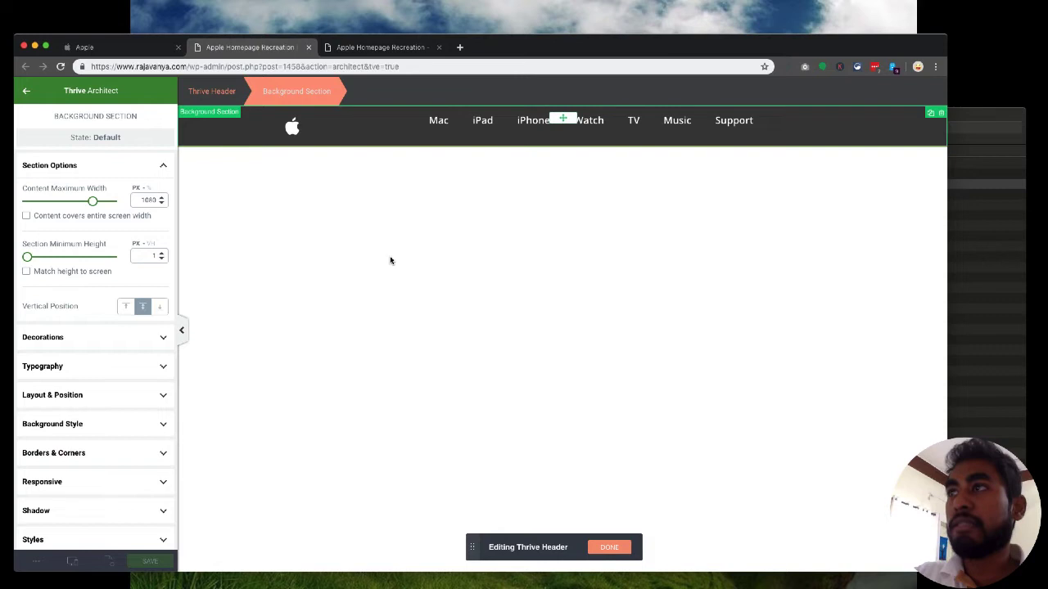
# Set the top and bottom padding of the custom menu's top-level items to 0.
pyautogui.click(409, 129)
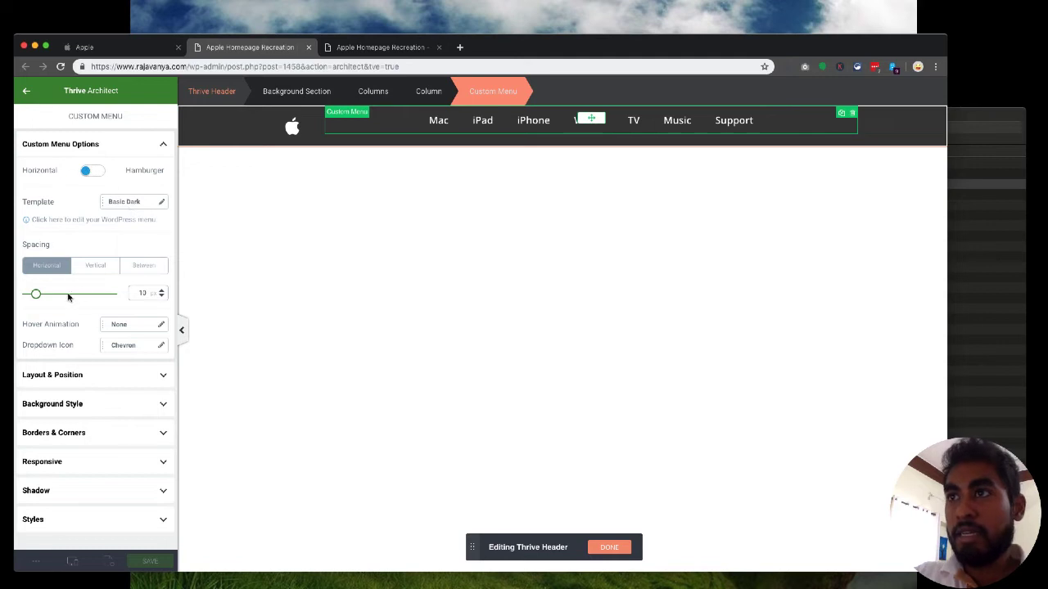
pyautogui.click(94, 267)
pyautogui.click(51, 270)
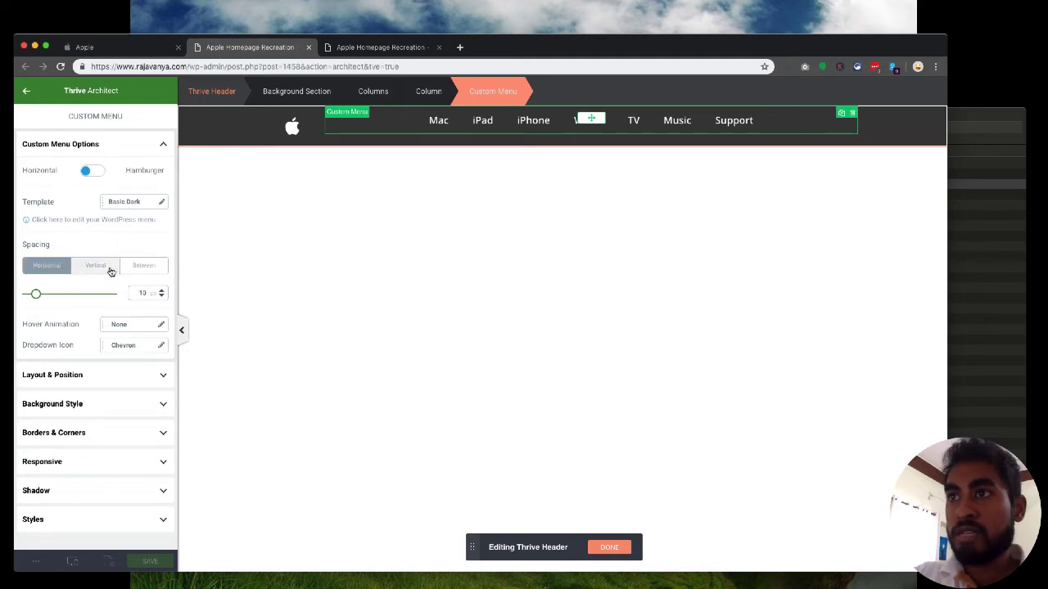
pyautogui.click(100, 378)
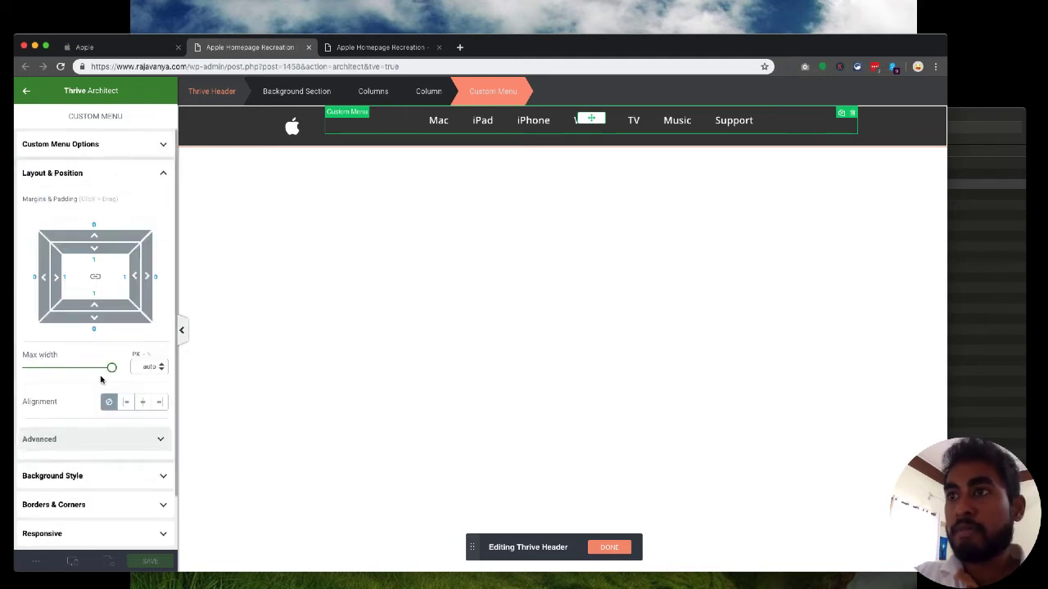
pyautogui.click(110, 476)
pyautogui.click(87, 173)
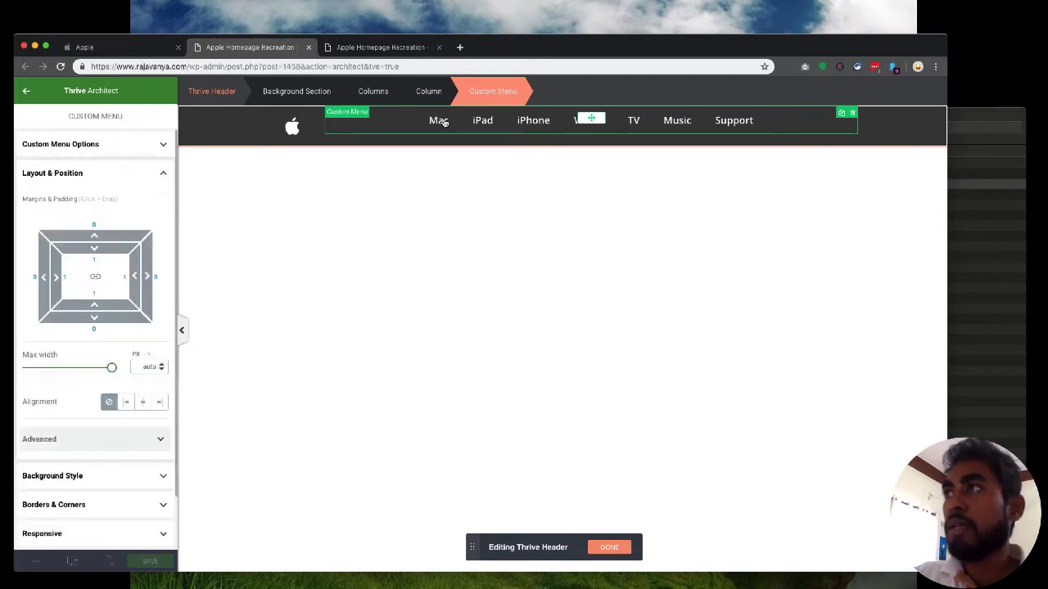
pyautogui.click(439, 123)
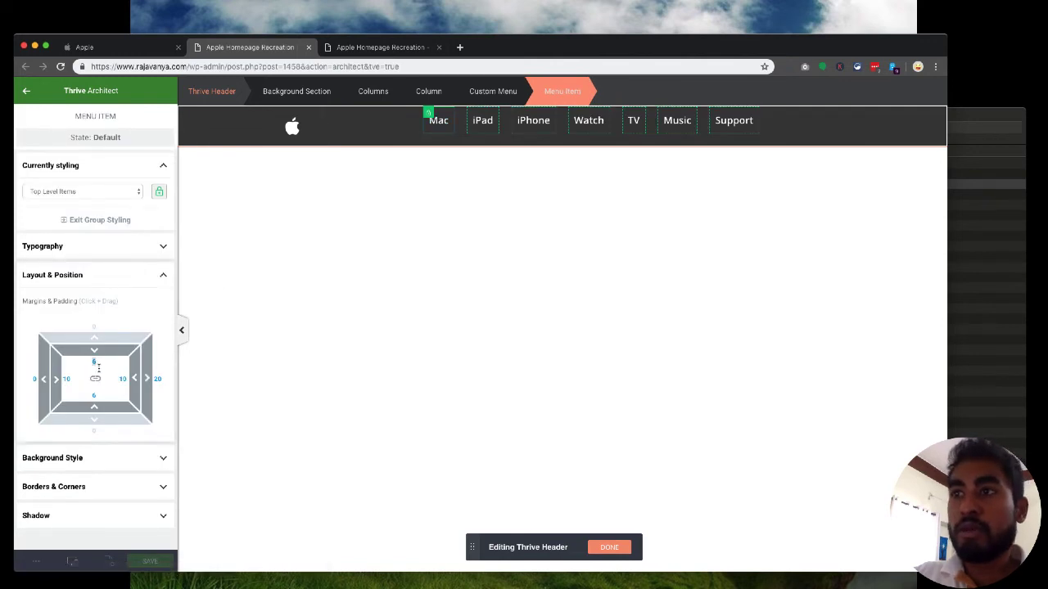
pyautogui.write('0')
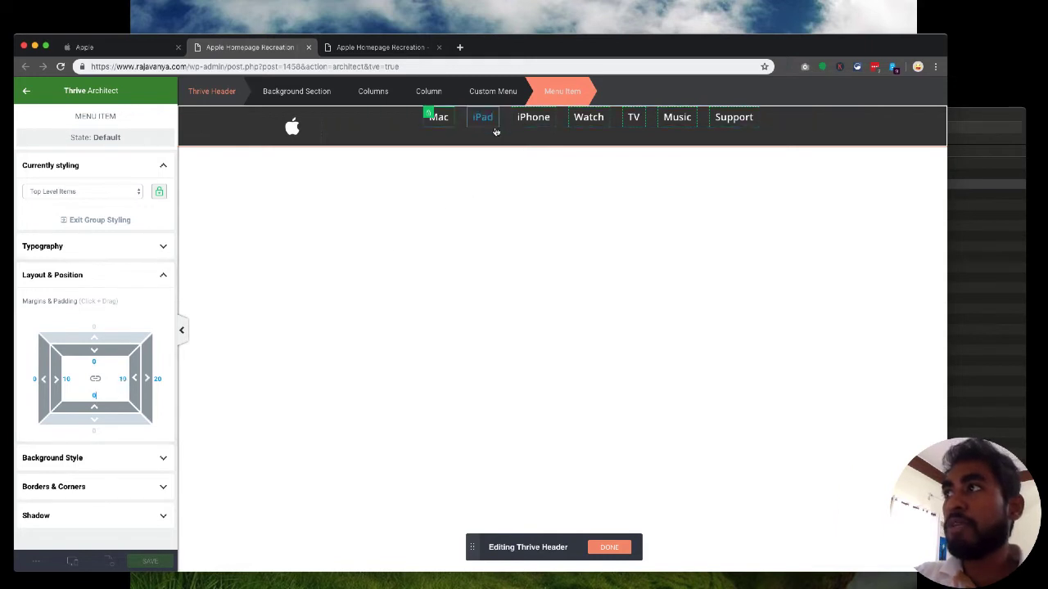
# Center the Columns element holding the Apple logo and menu vertically.
pyautogui.click(352, 121)
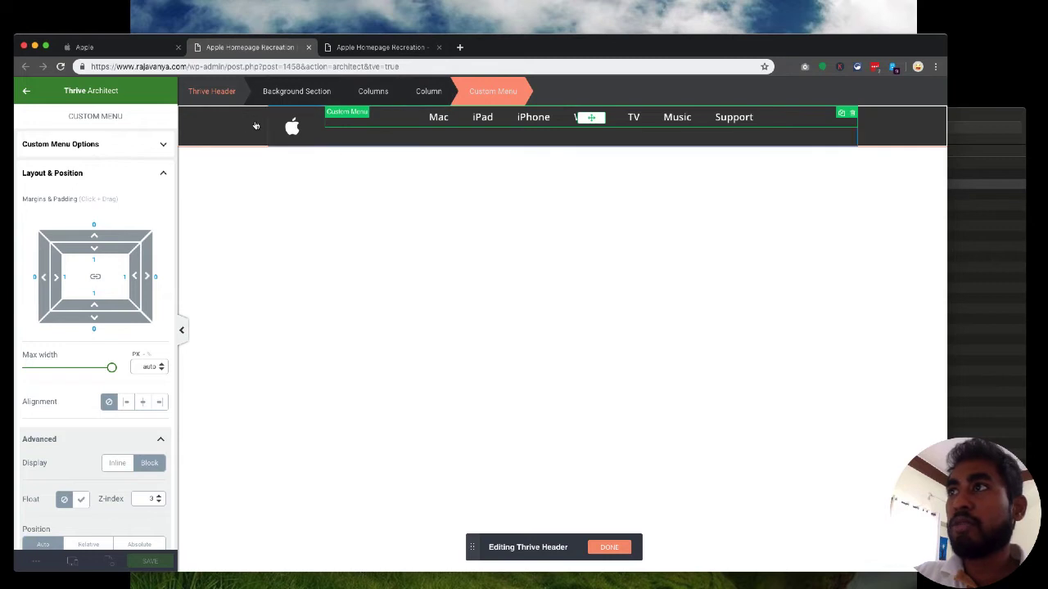
pyautogui.click(369, 98)
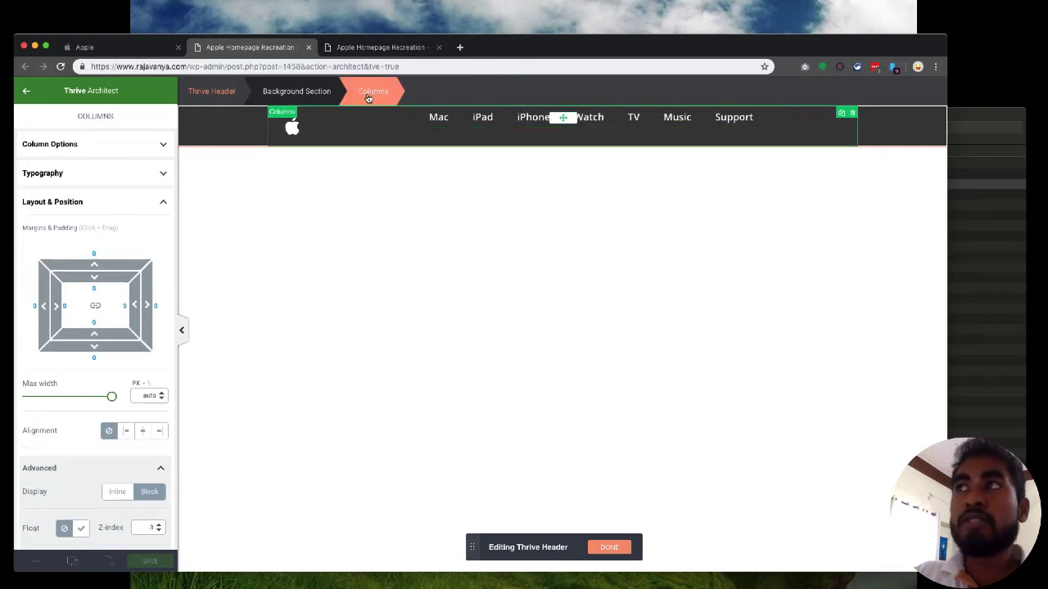
pyautogui.click(107, 149)
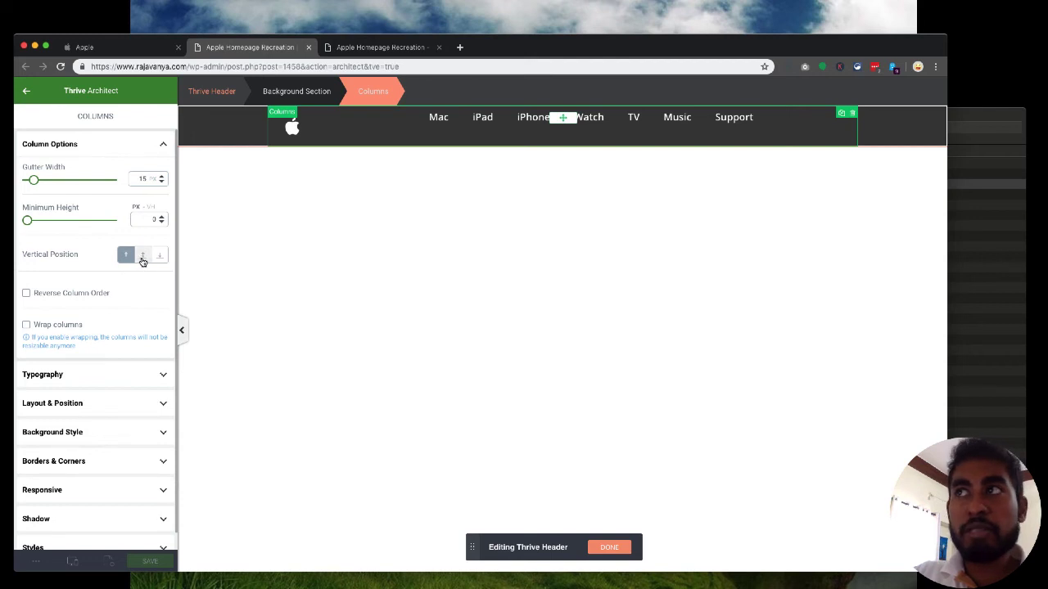
pyautogui.click(300, 90)
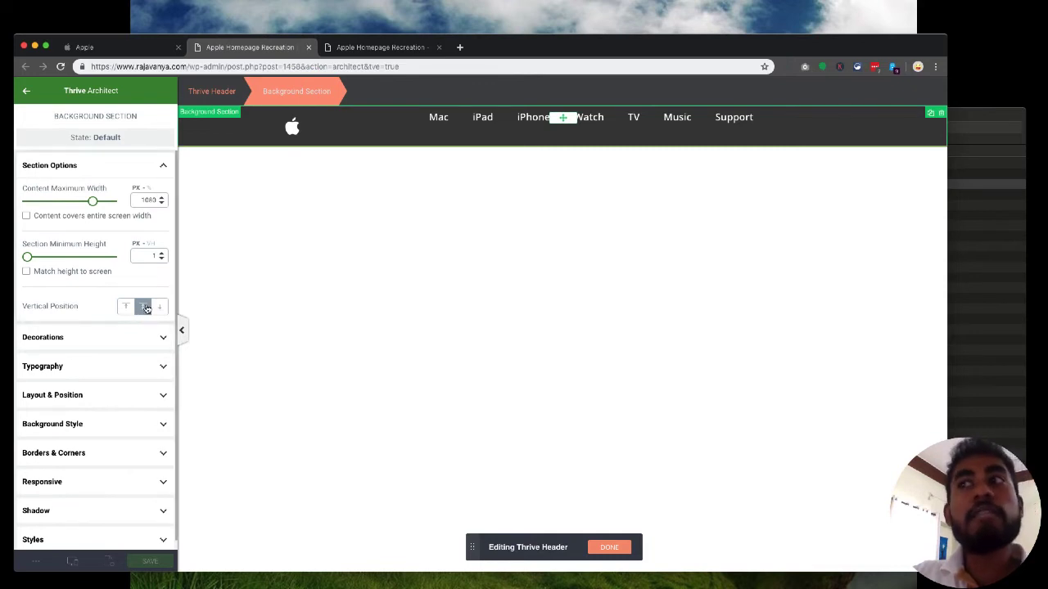
pyautogui.click(273, 134)
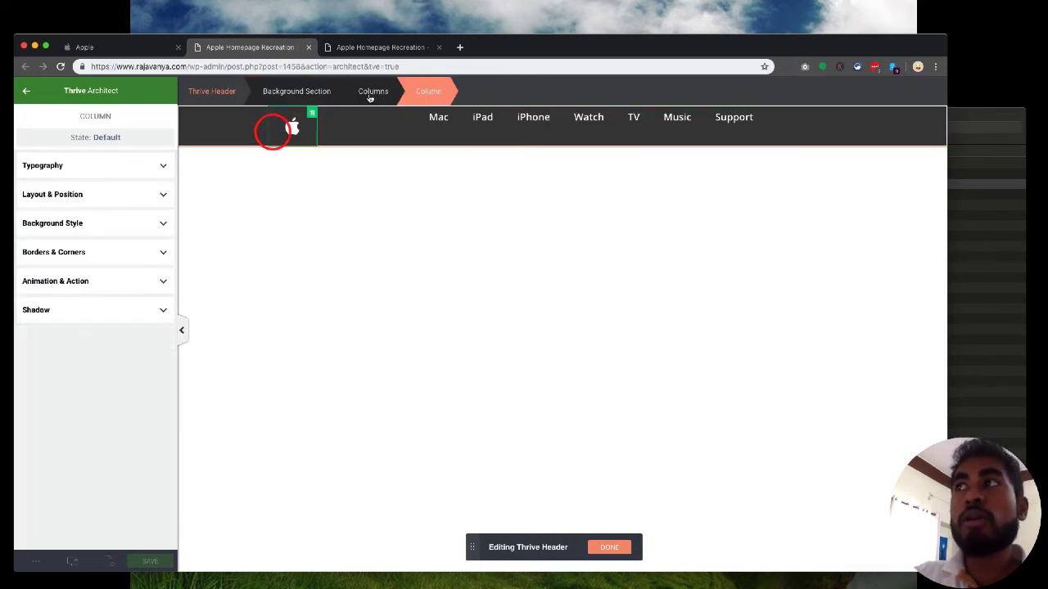
pyautogui.click(365, 90)
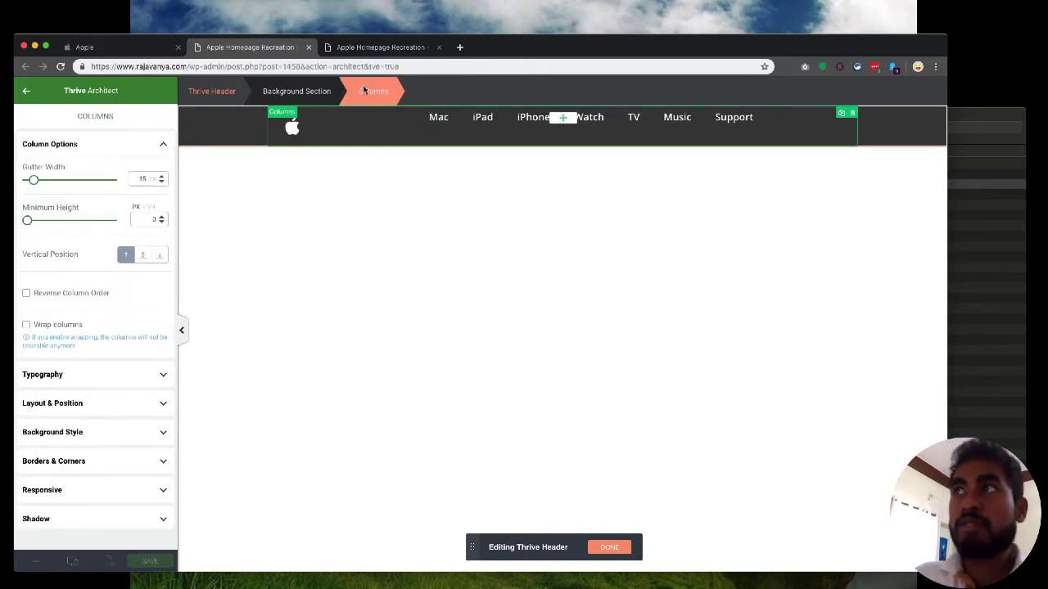
pyautogui.click(142, 255)
pyautogui.click(378, 208)
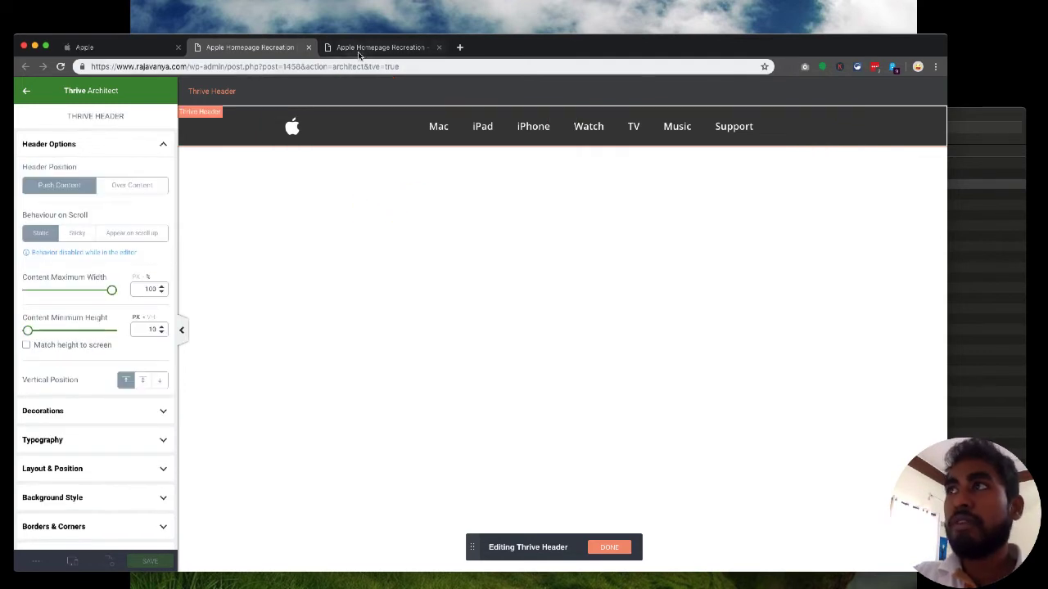
# Compare the header's height and menu layout with the navigation bar on Apple's site.
pyautogui.click(358, 49)
pyautogui.click(170, 49)
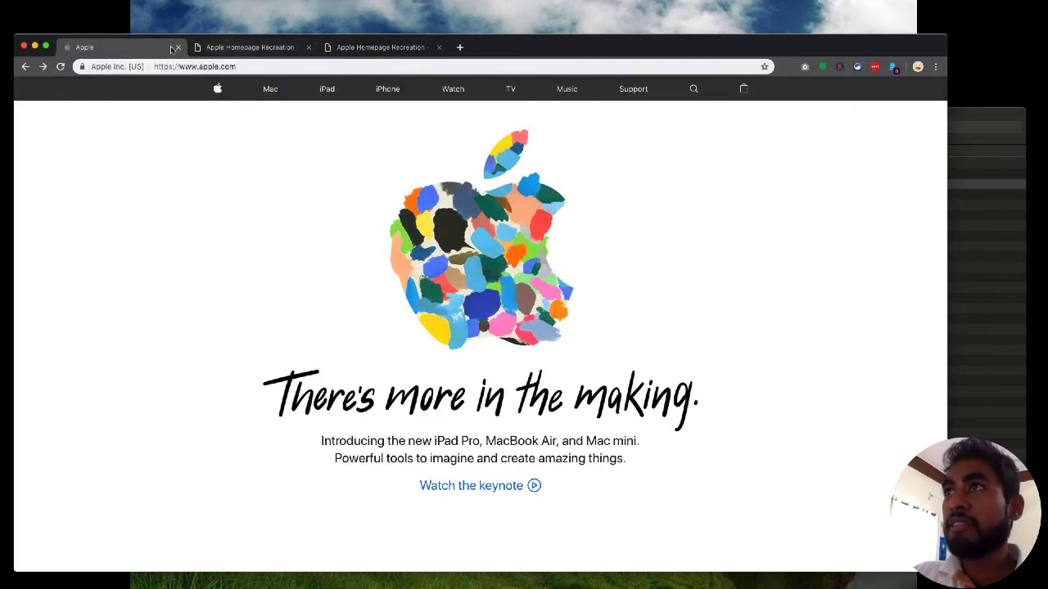
pyautogui.click(237, 49)
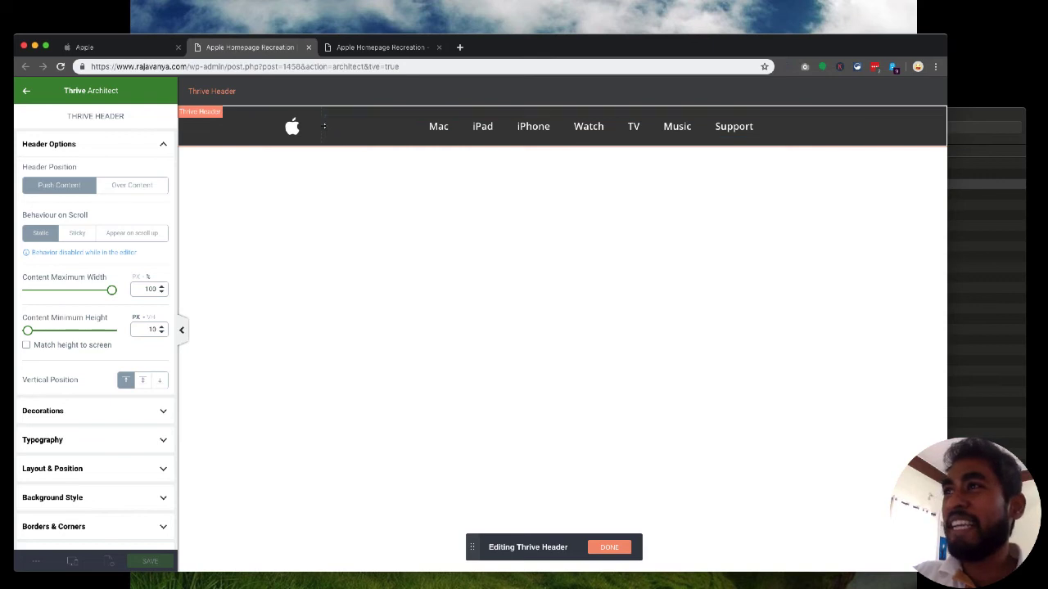
pyautogui.click(379, 137)
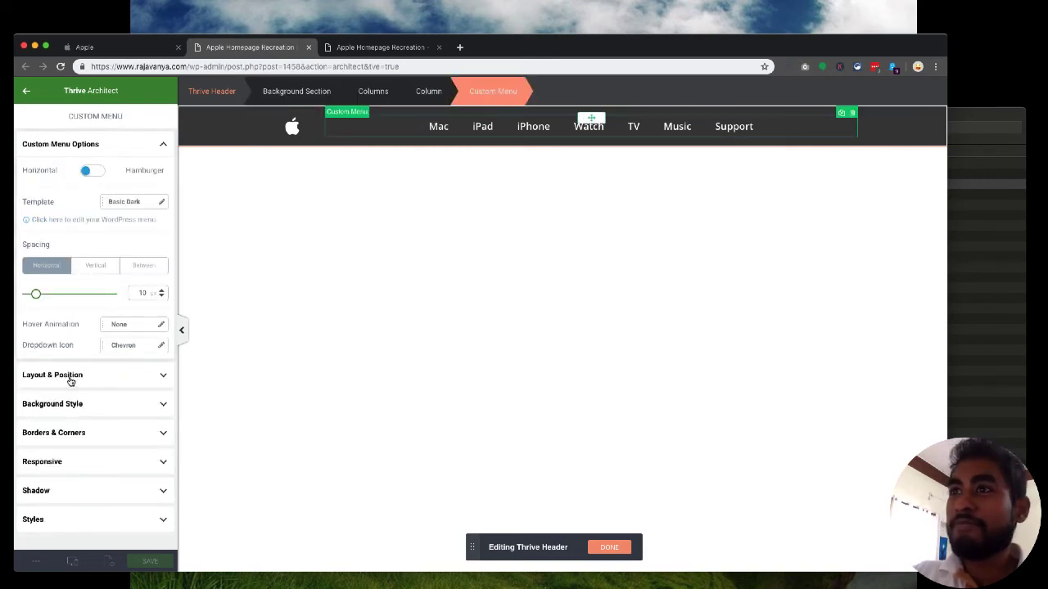
pyautogui.click(398, 245)
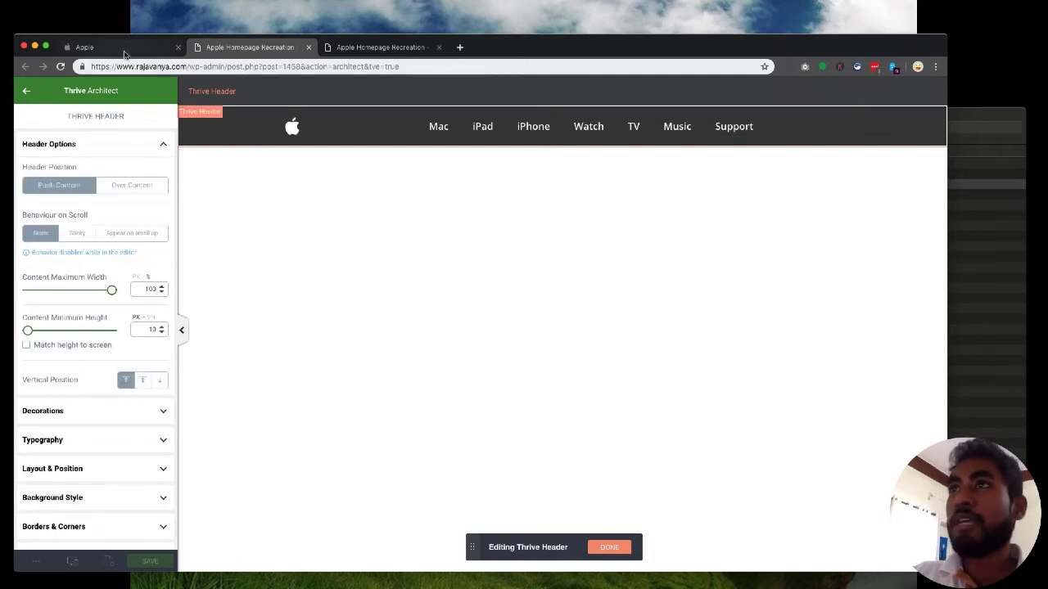
pyautogui.click(124, 50)
pyautogui.click(246, 47)
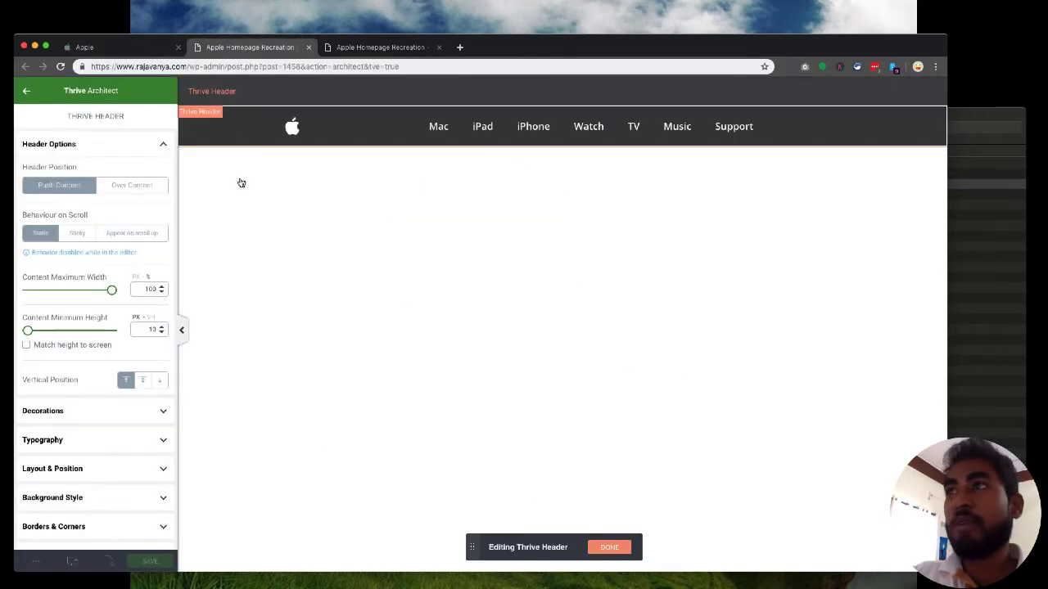
pyautogui.click(229, 137)
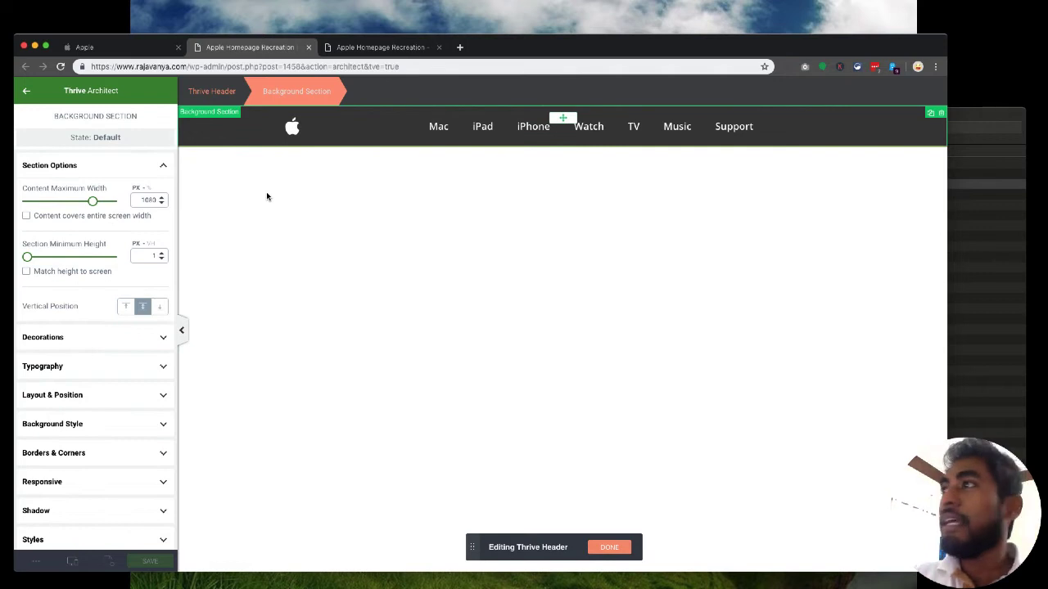
pyautogui.click(266, 196)
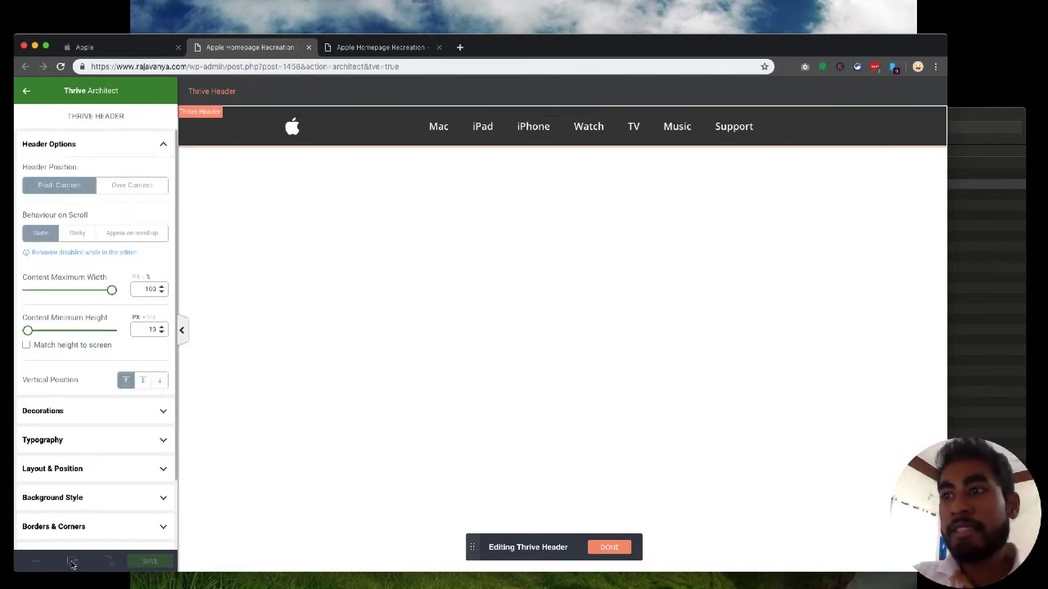
# Finish editing the Thrive header and check the live Apple Homepage Recreation page.
pyautogui.click(606, 548)
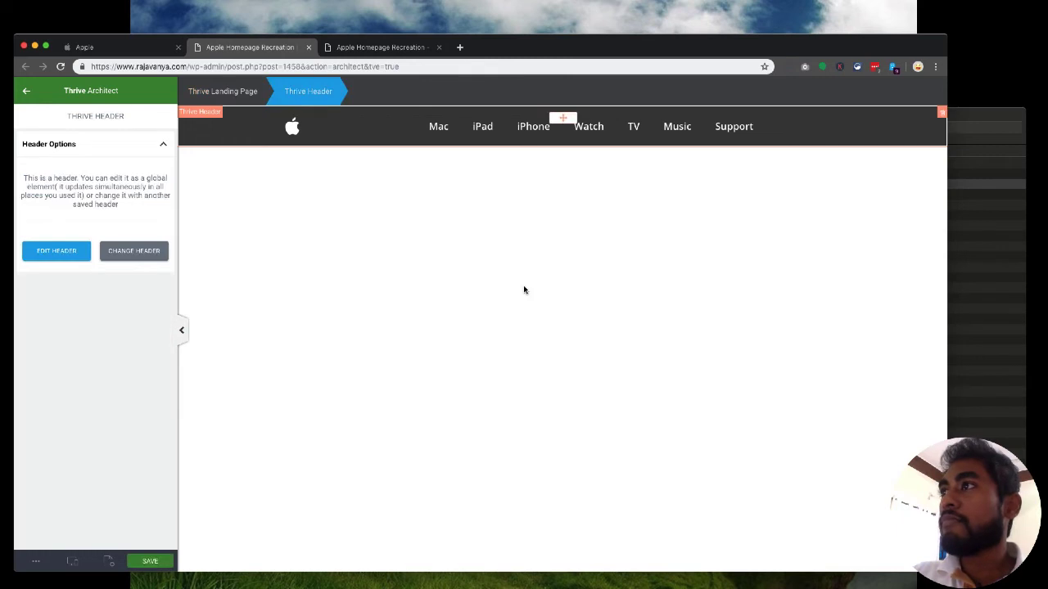
pyautogui.click(390, 273)
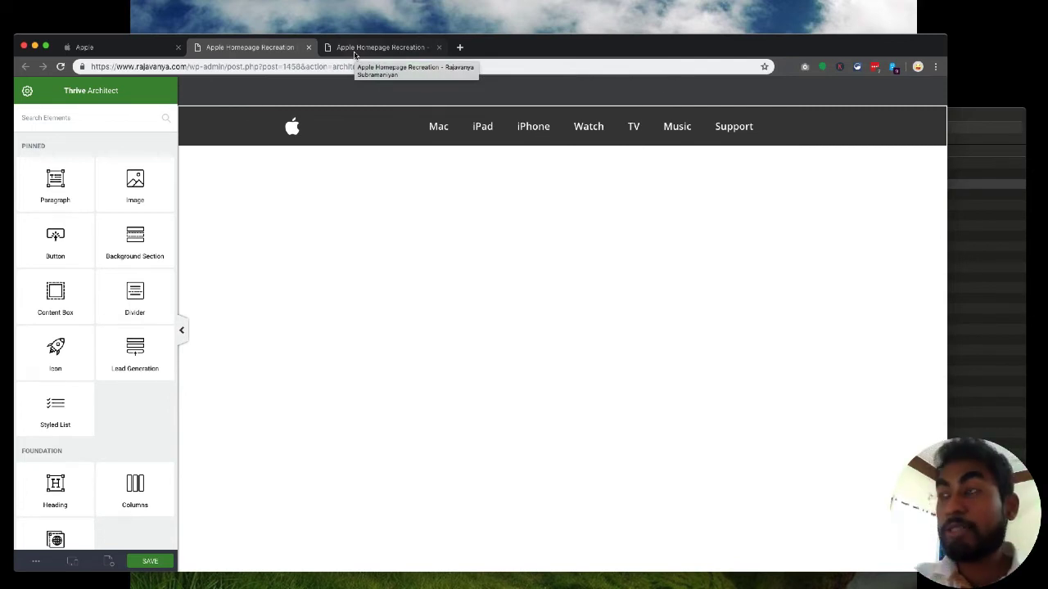
pyautogui.click(353, 49)
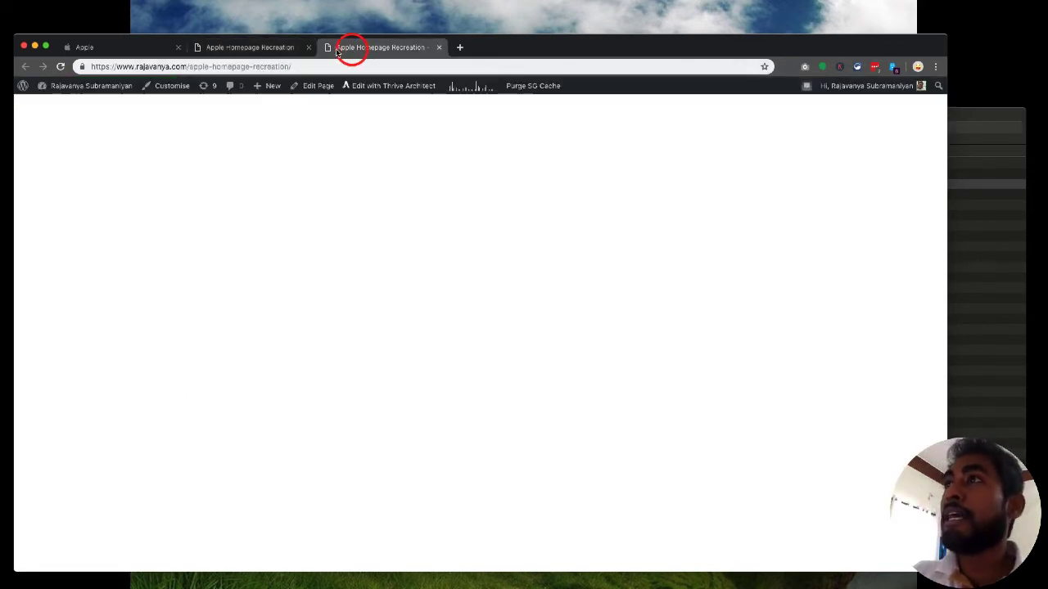
pyautogui.click(219, 47)
# Check the hero area of Apple's homepage and add a background section directly below the header.
pyautogui.hotkey('ctrl', 'Up')
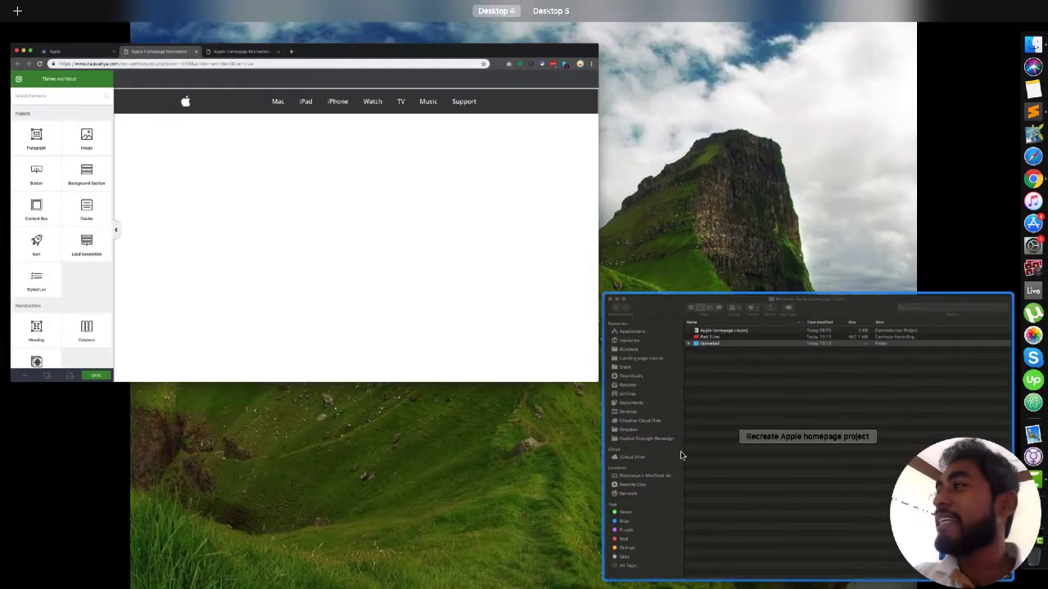
pyautogui.click(320, 253)
pyautogui.click(107, 46)
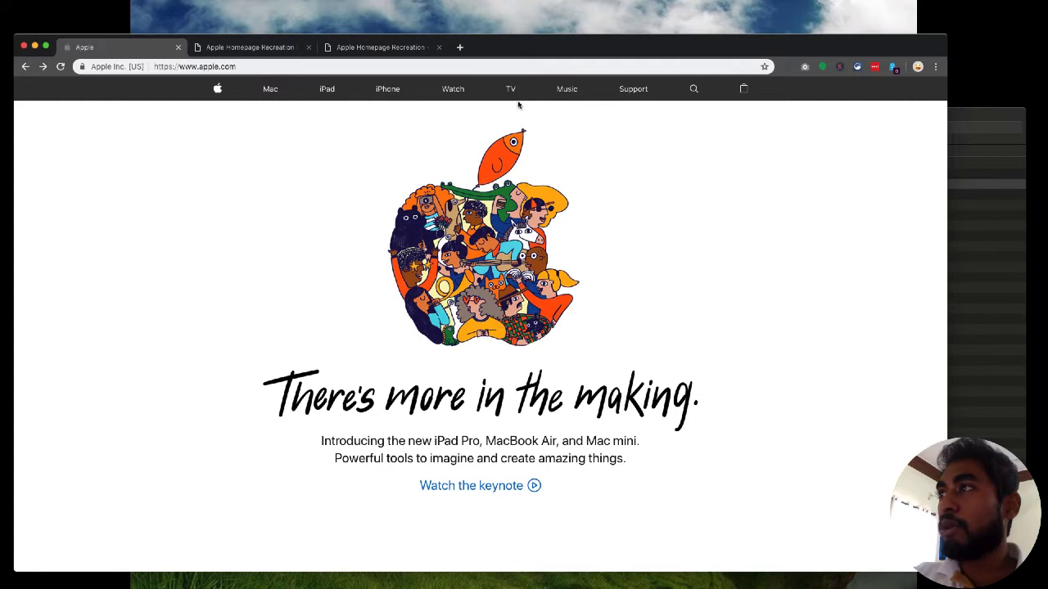
pyautogui.click(221, 47)
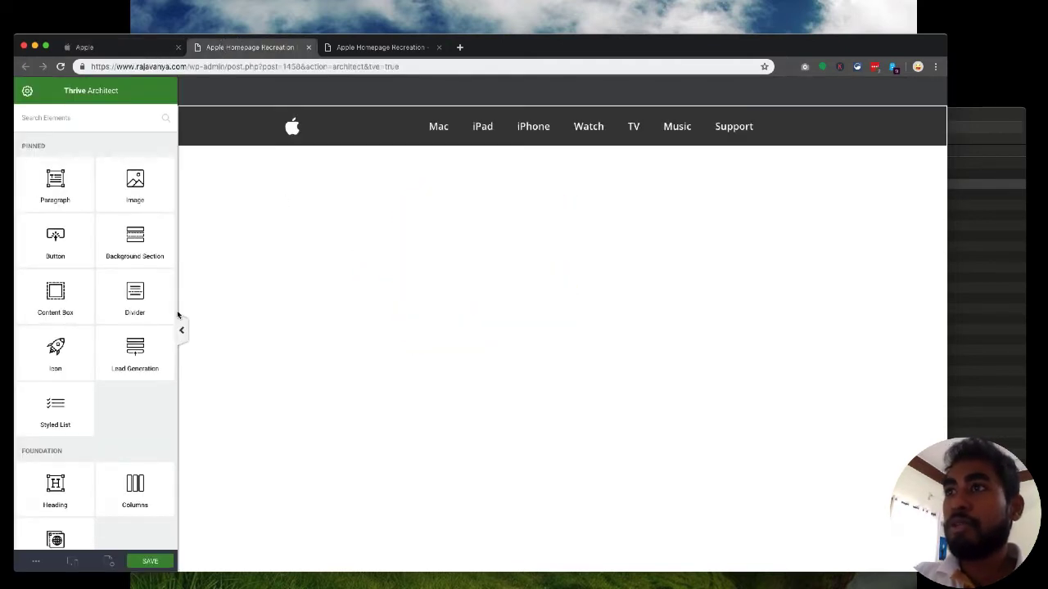
pyautogui.moveTo(131, 243); pyautogui.dragTo(335, 278)
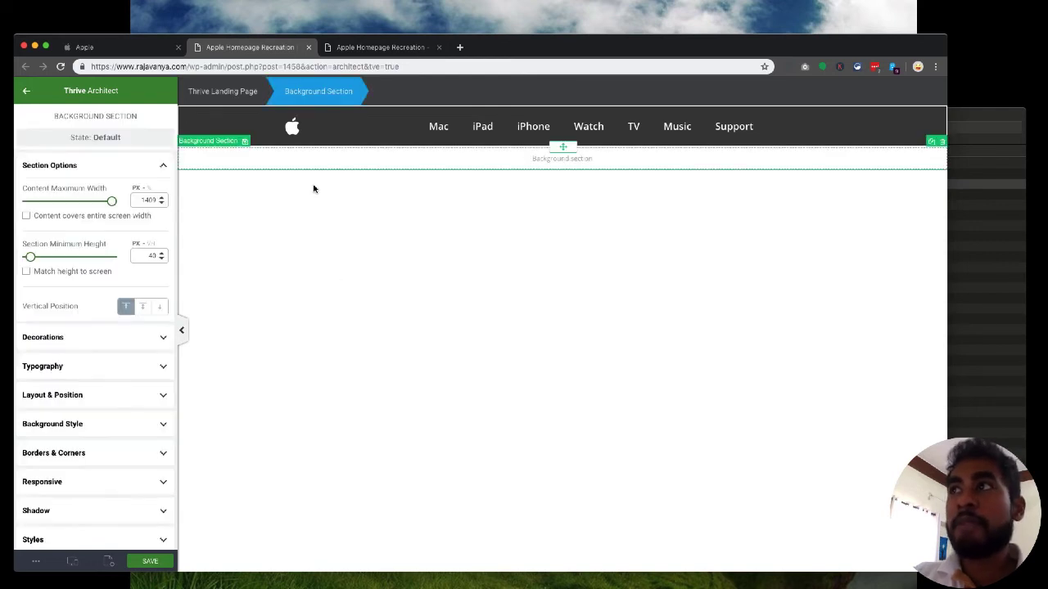
# Set the header background section's top and bottom padding to 0 and side padding to 15, and finish editing the Thrive header.
pyautogui.click(211, 117)
pyautogui.click(66, 250)
pyautogui.click(193, 135)
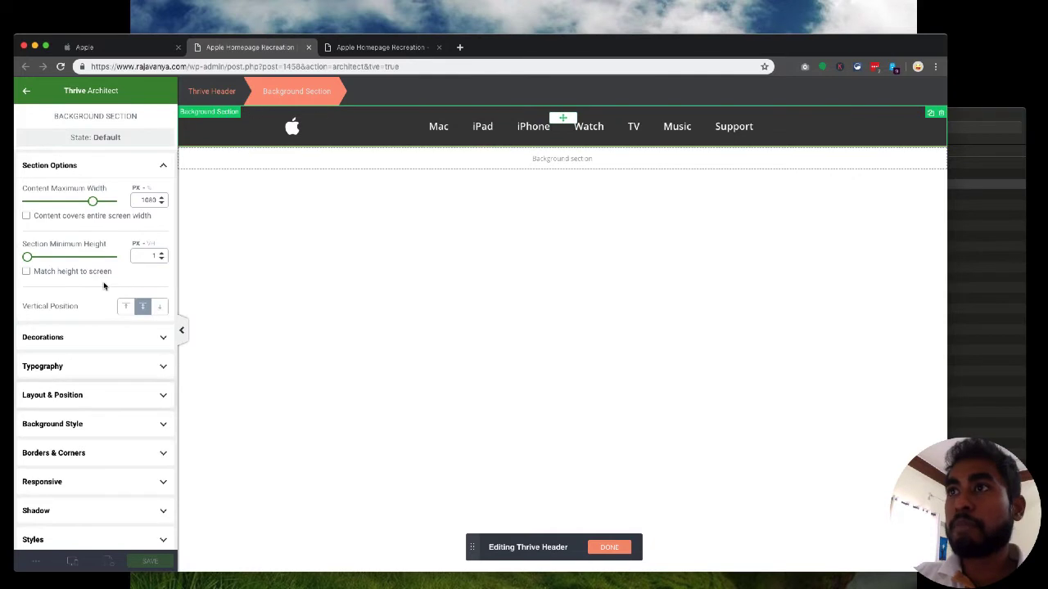
pyautogui.click(70, 396)
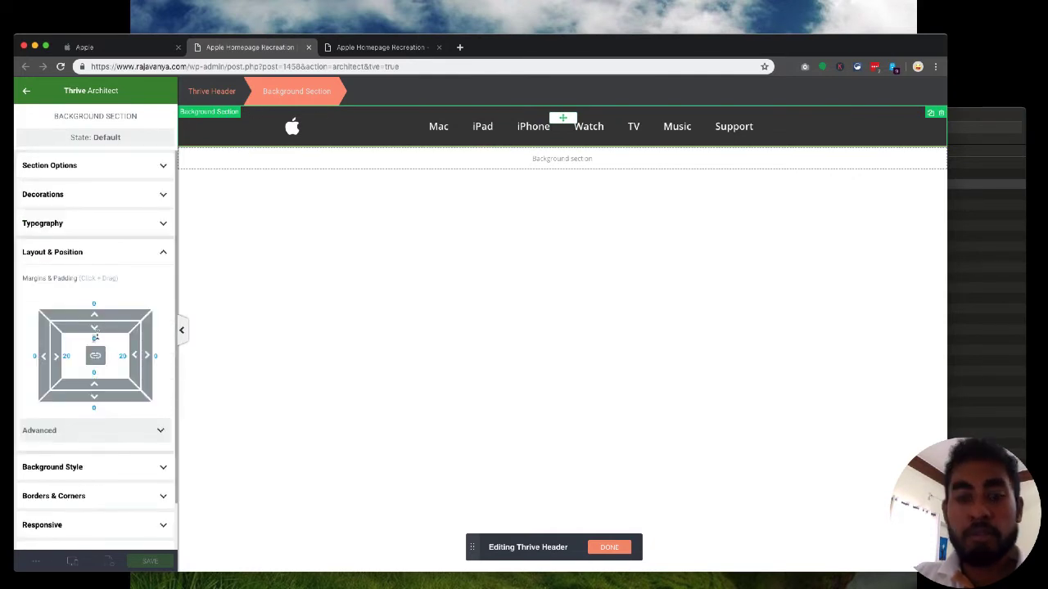
pyautogui.click(95, 337)
pyautogui.write('15')
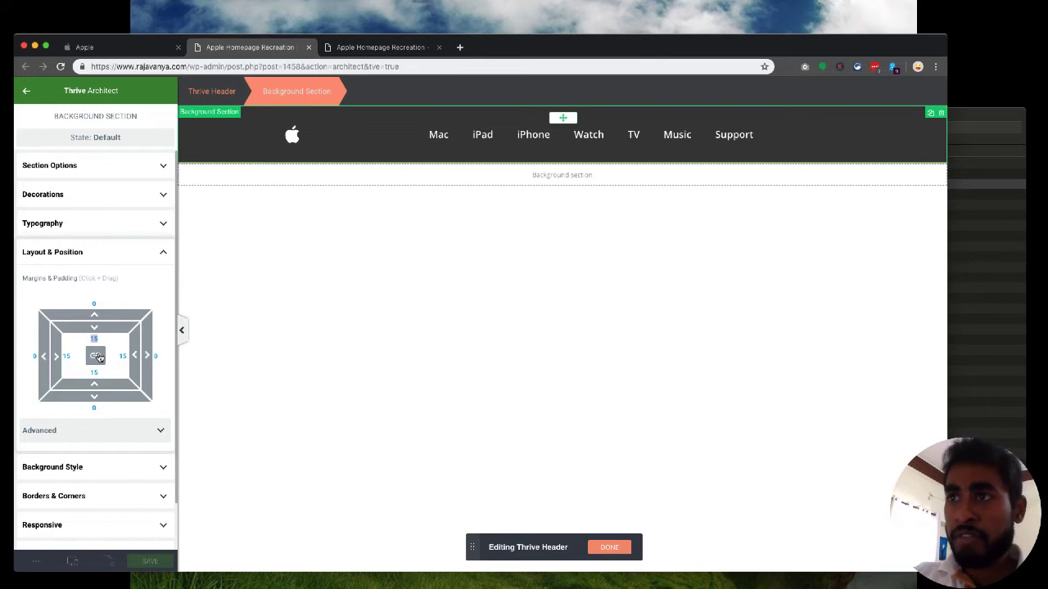
pyautogui.write('0')
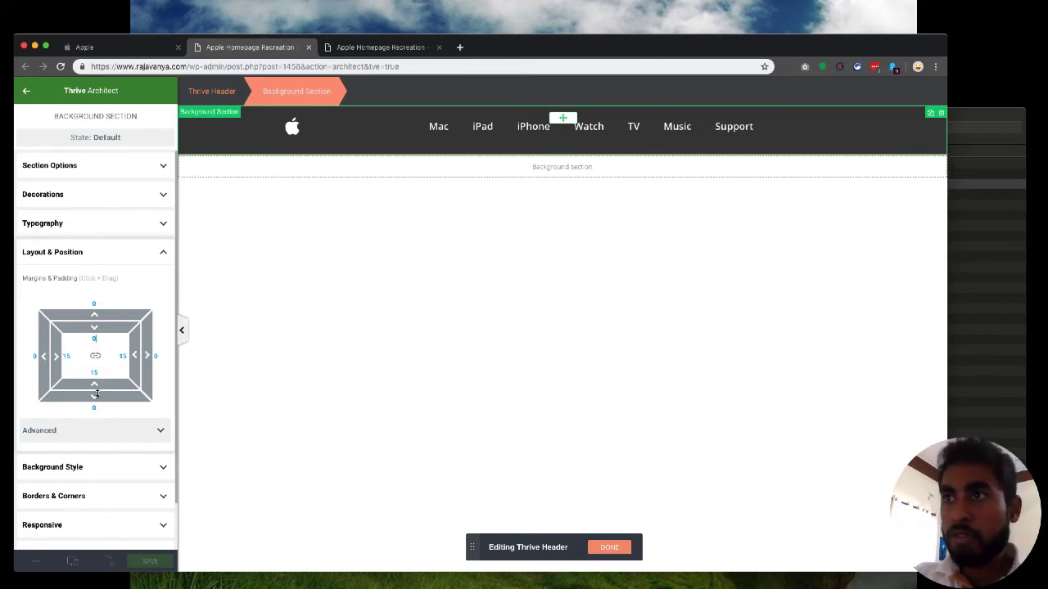
pyautogui.write('0')
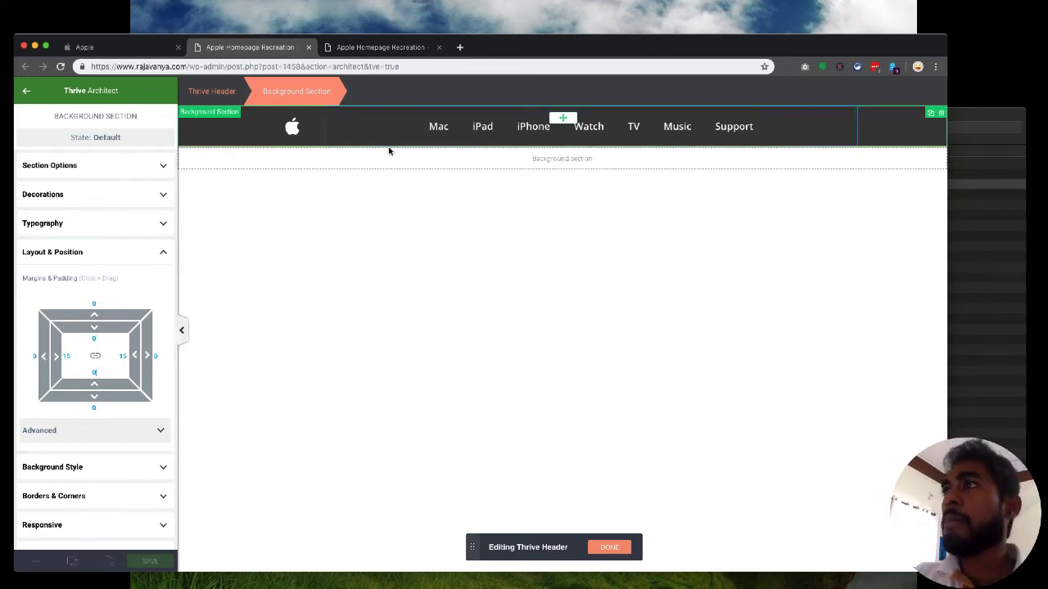
pyautogui.click(290, 189)
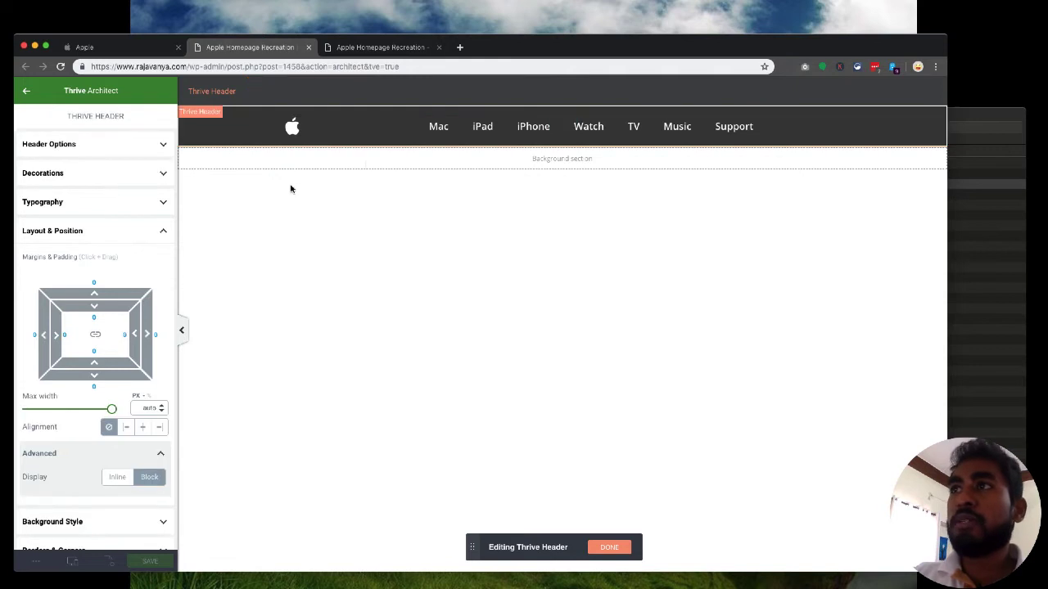
pyautogui.click(610, 548)
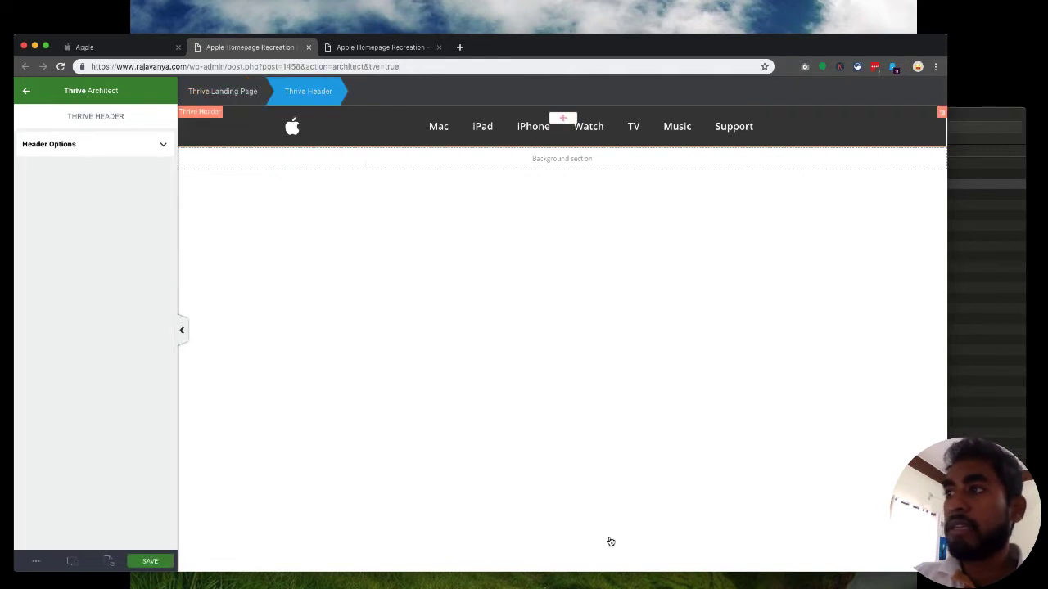
# Set the padding of the empty background section below the header to 15 on all sides.
pyautogui.click(328, 159)
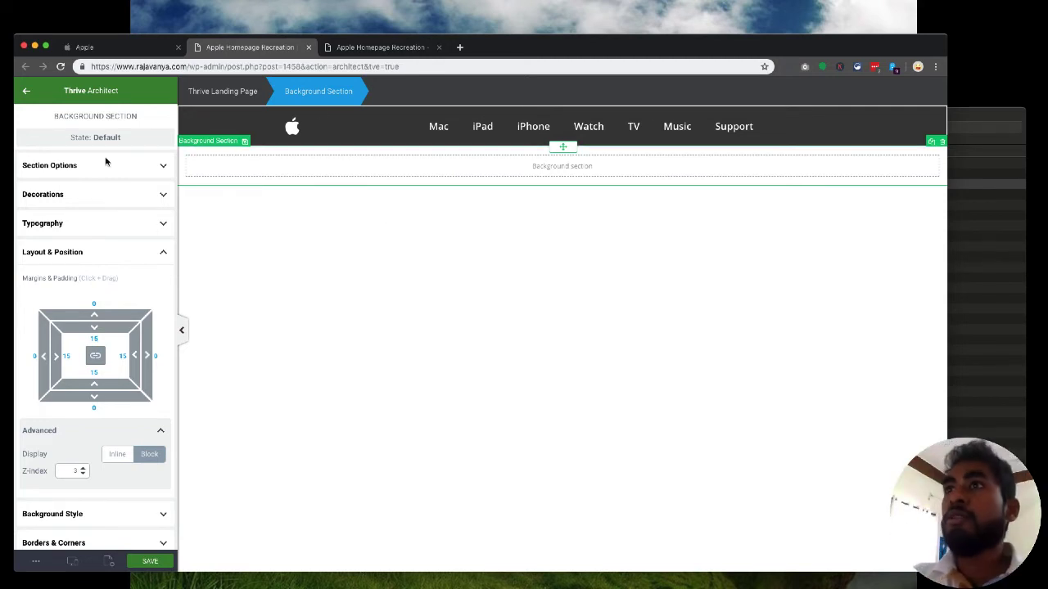
pyautogui.click(29, 92)
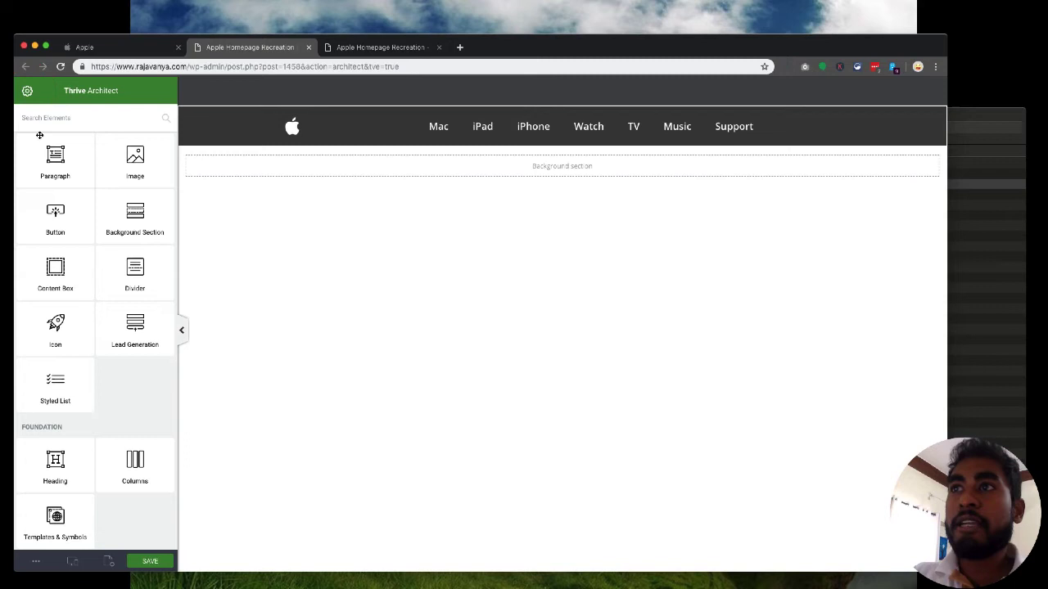
# Insert the blue-and-red patterned Apple logo image from the media library into the background section and center it.
pyautogui.moveTo(127, 167); pyautogui.dragTo(591, 172)
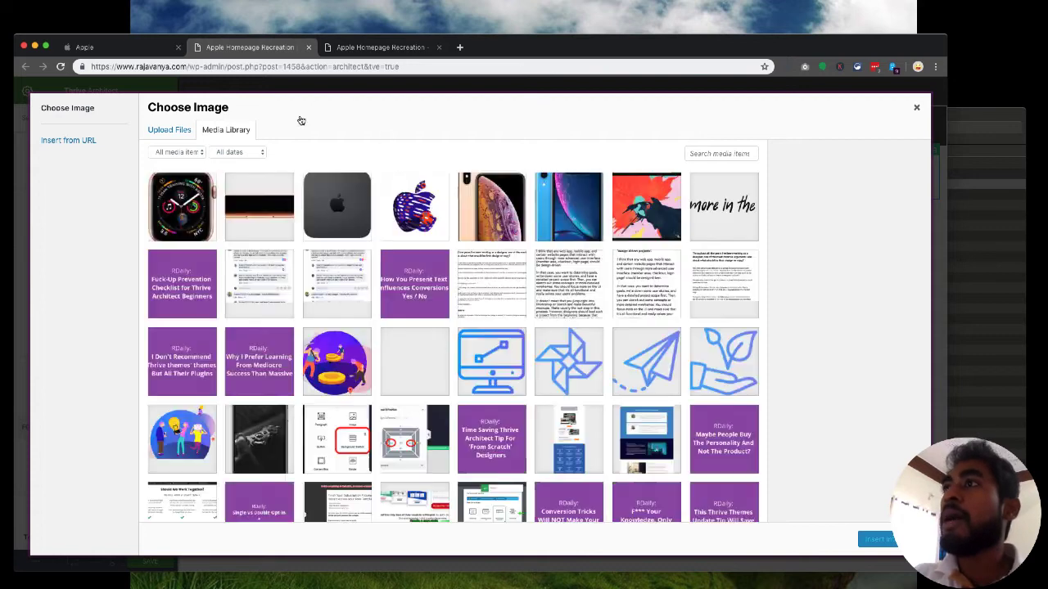
pyautogui.click(424, 215)
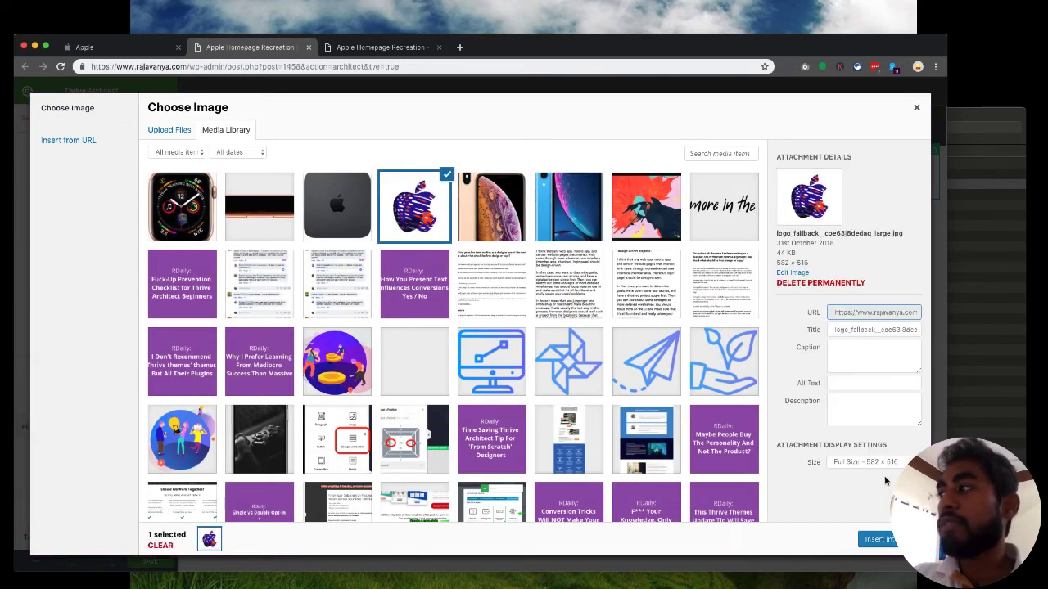
pyautogui.click(879, 540)
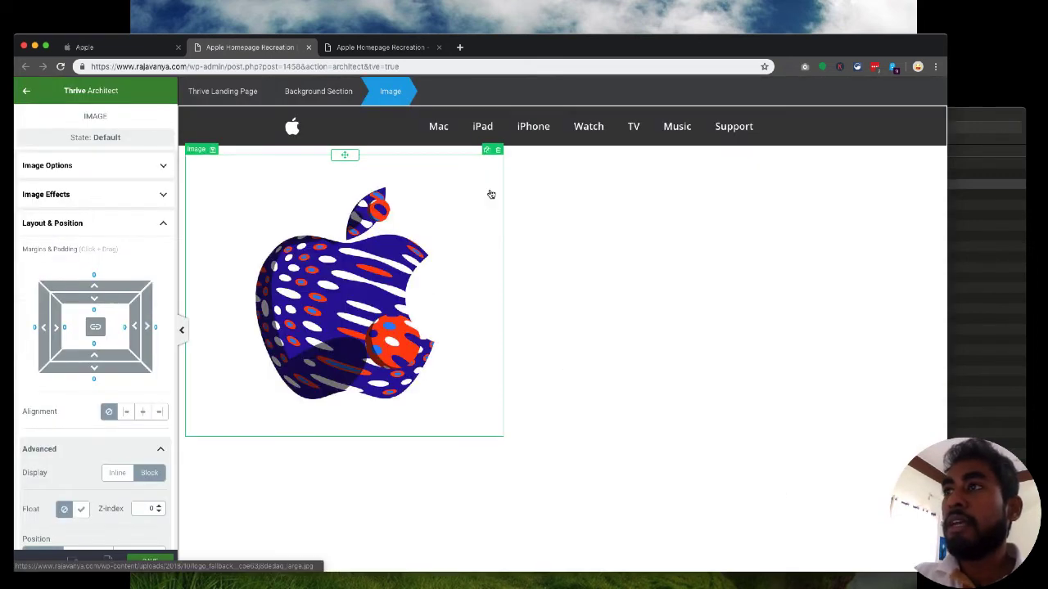
pyautogui.click(143, 412)
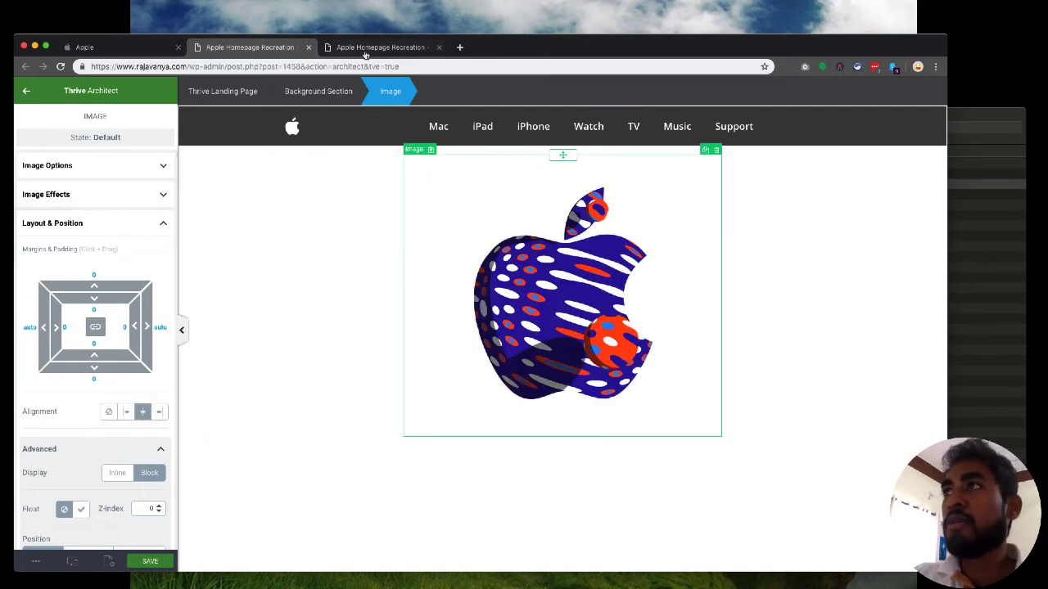
# Add the "There's more in the making." headline image from the media library below the Apple logo and center it.
pyautogui.click(28, 93)
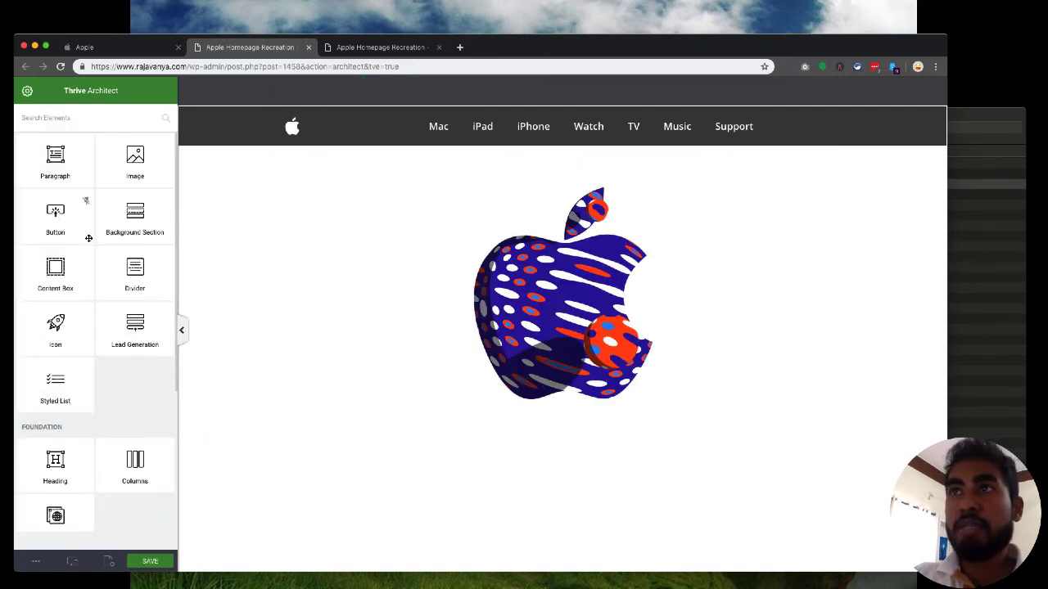
pyautogui.moveTo(156, 149); pyautogui.dragTo(574, 404)
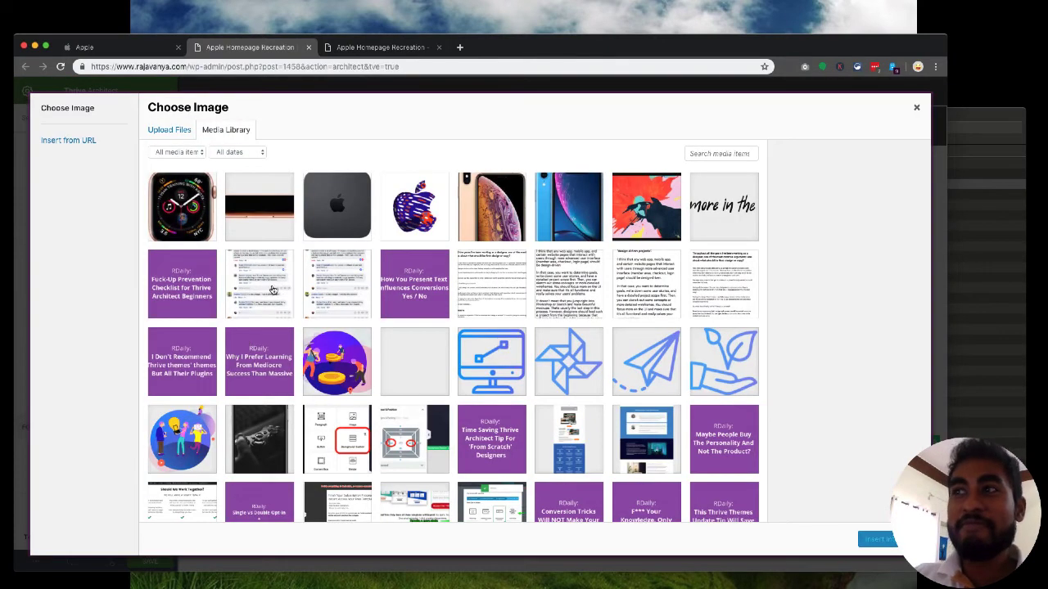
pyautogui.click(747, 227)
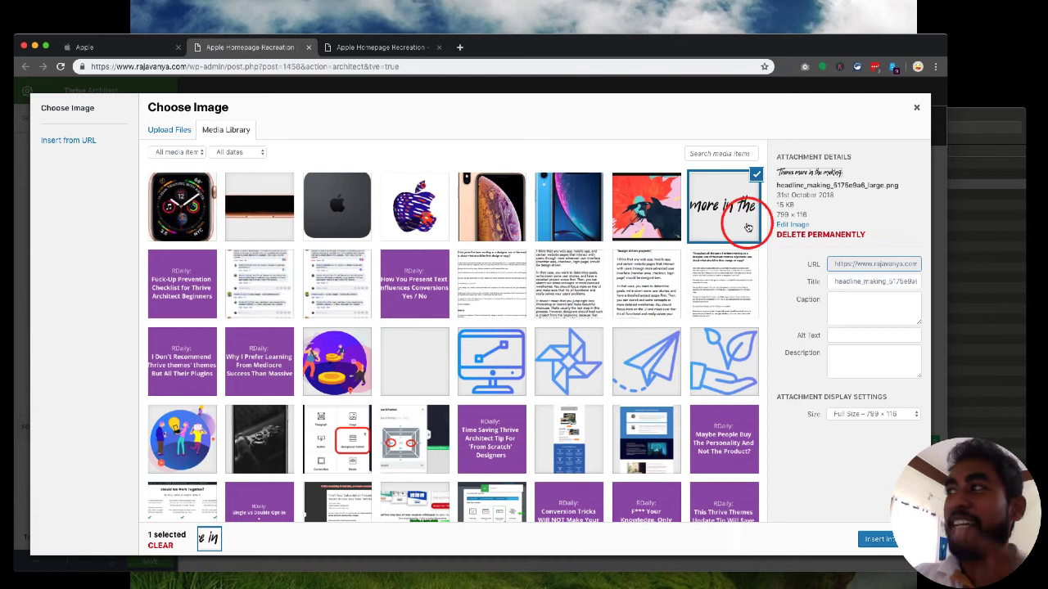
pyautogui.click(881, 540)
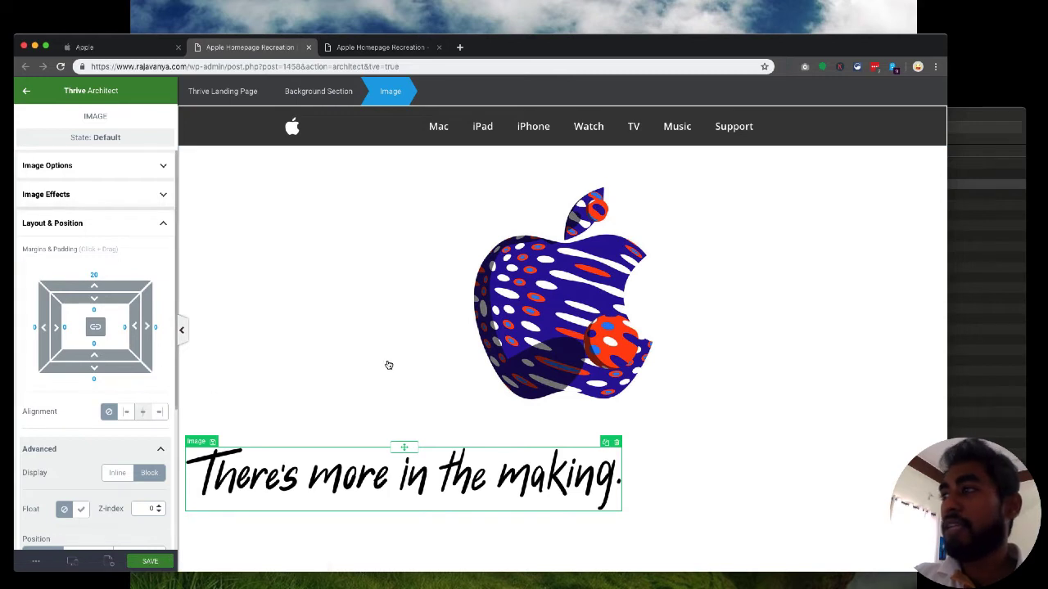
# Compare the hero logo and headline with Apple's homepage and select the Apple logo image in the recreation.
pyautogui.click(138, 47)
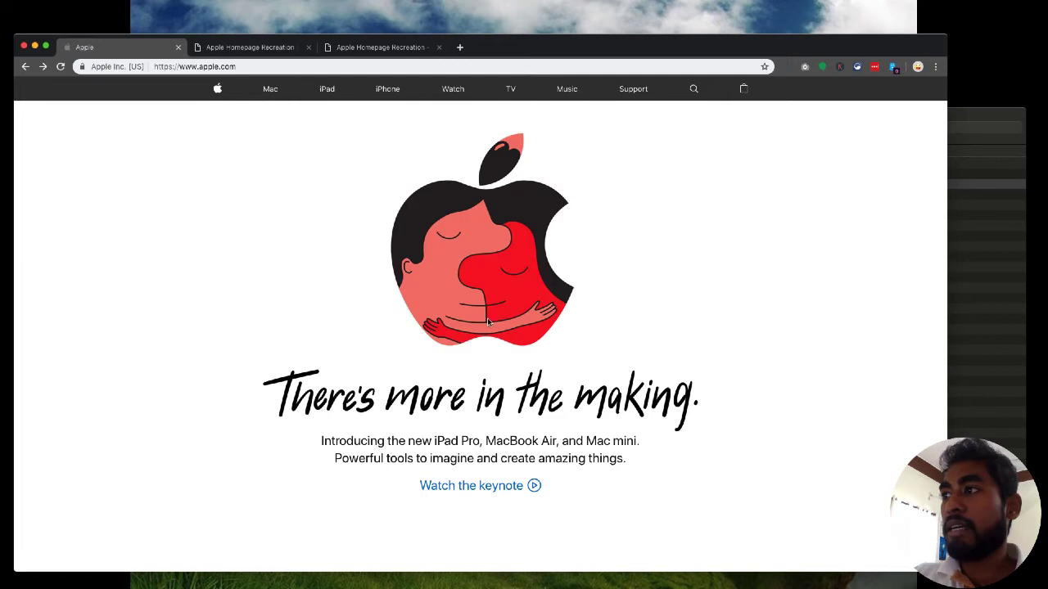
pyautogui.click(233, 48)
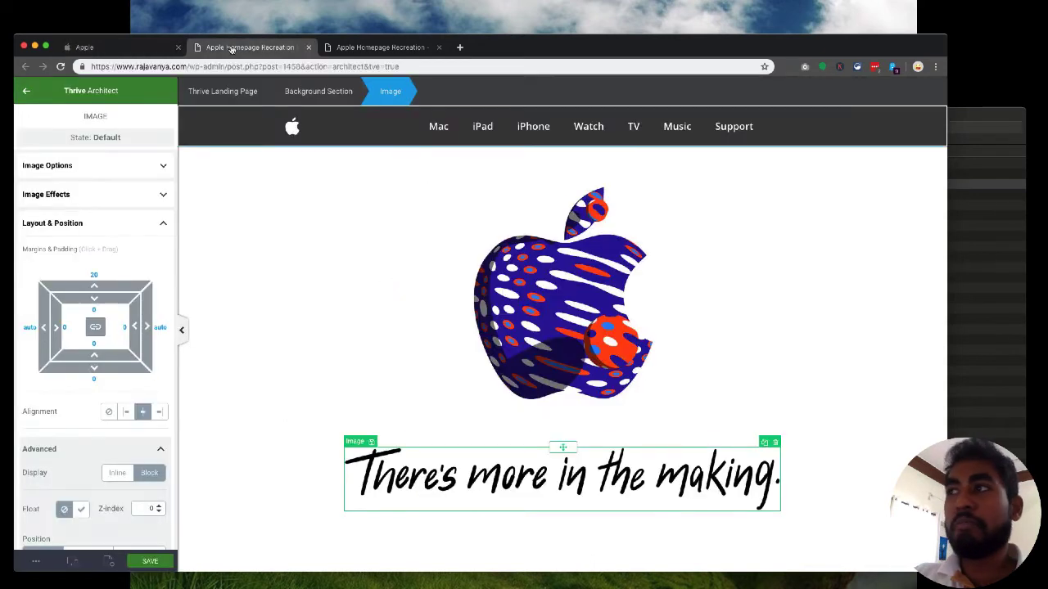
pyautogui.click(587, 327)
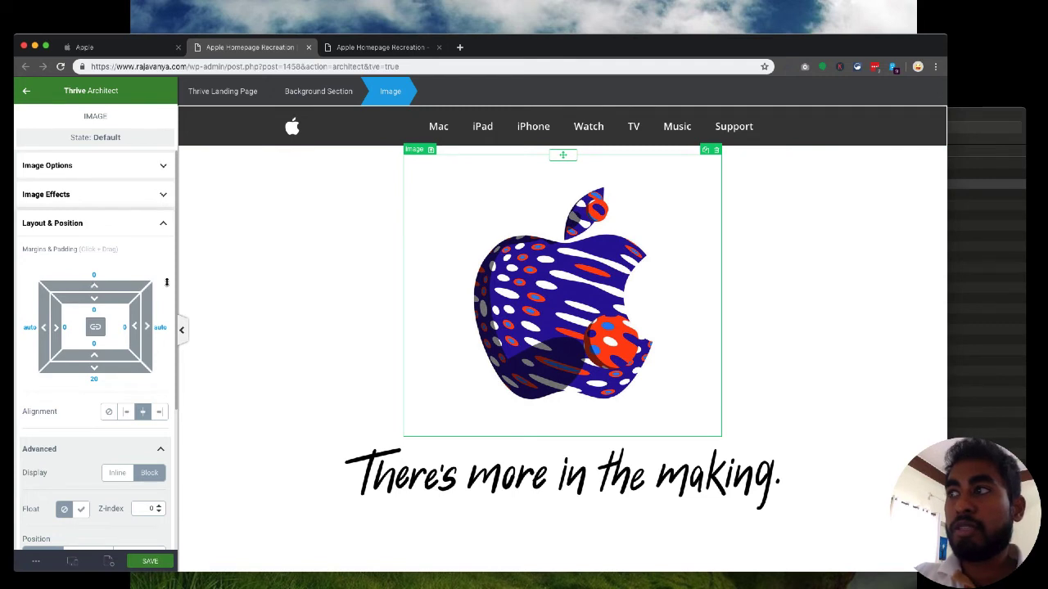
# Unlink the apple image's margins and reset its top and bottom margins to 0.
pyautogui.moveTo(94, 285)
pyautogui.mouseDown()
pyautogui.moveTo(92, 267)
pyautogui.moveTo(91, 303)
pyautogui.mouseUp()
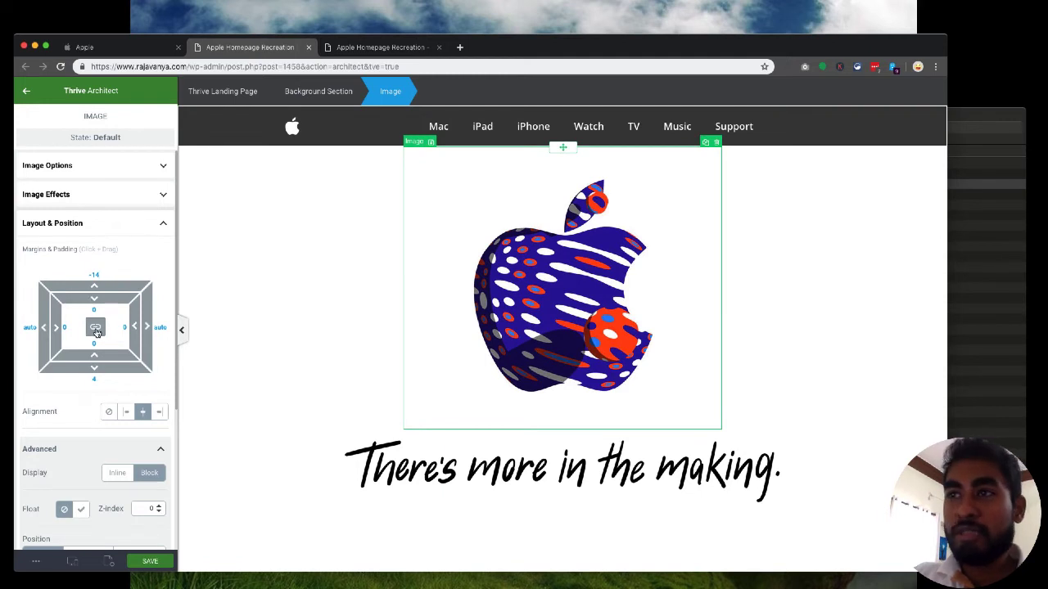
pyautogui.click(93, 332)
pyautogui.click(97, 375)
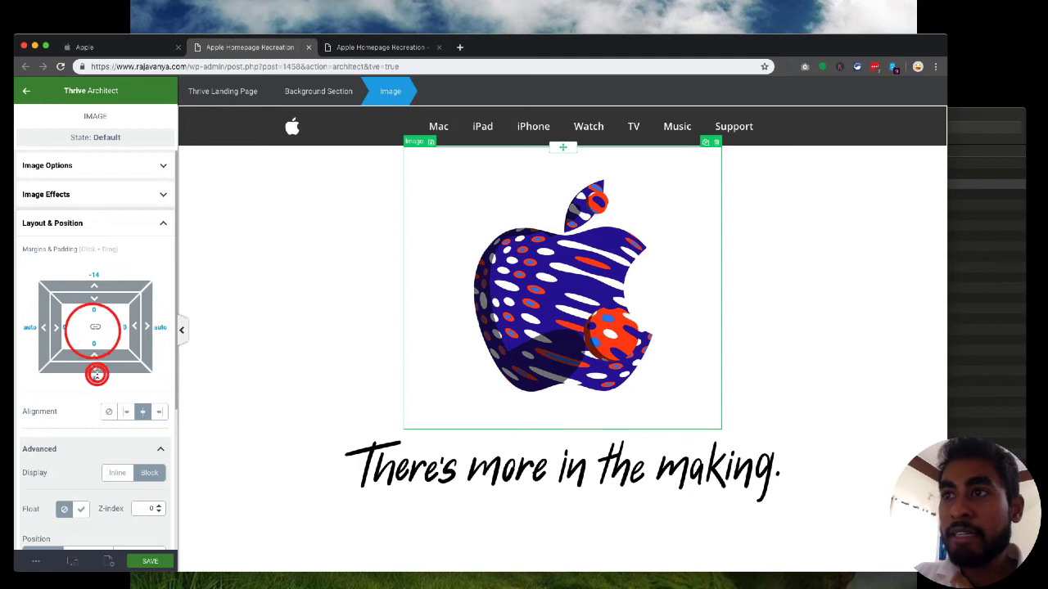
pyautogui.click(99, 275)
pyautogui.write('0')
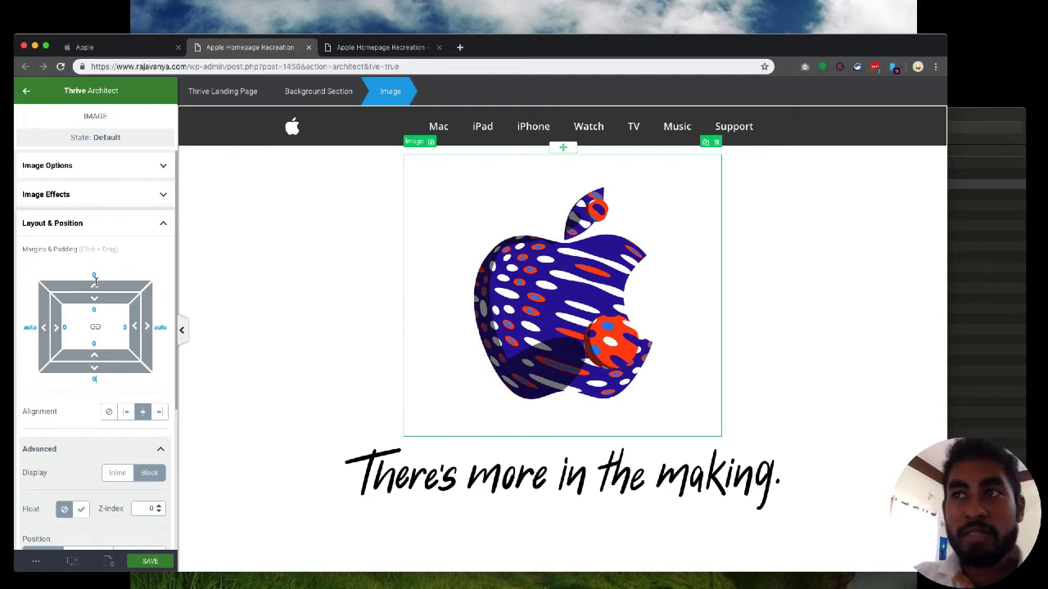
# Set the apple image's top margin to -26 and its bottom margin to -50, then deselect it.
pyautogui.moveTo(94, 287); pyautogui.dragTo(93, 316)
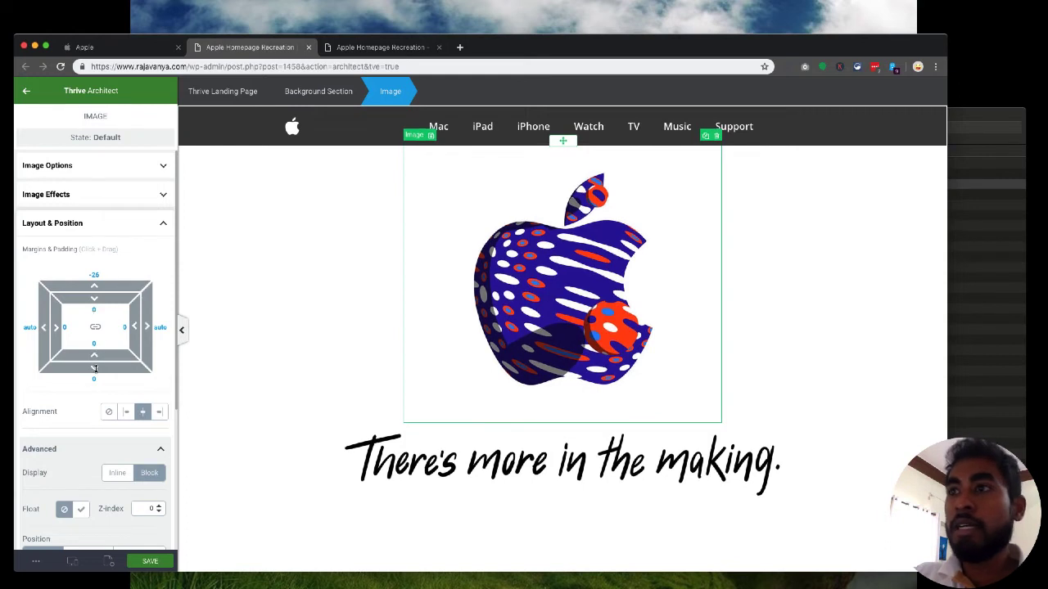
pyautogui.moveTo(94, 368); pyautogui.dragTo(96, 310)
pyautogui.click(290, 424)
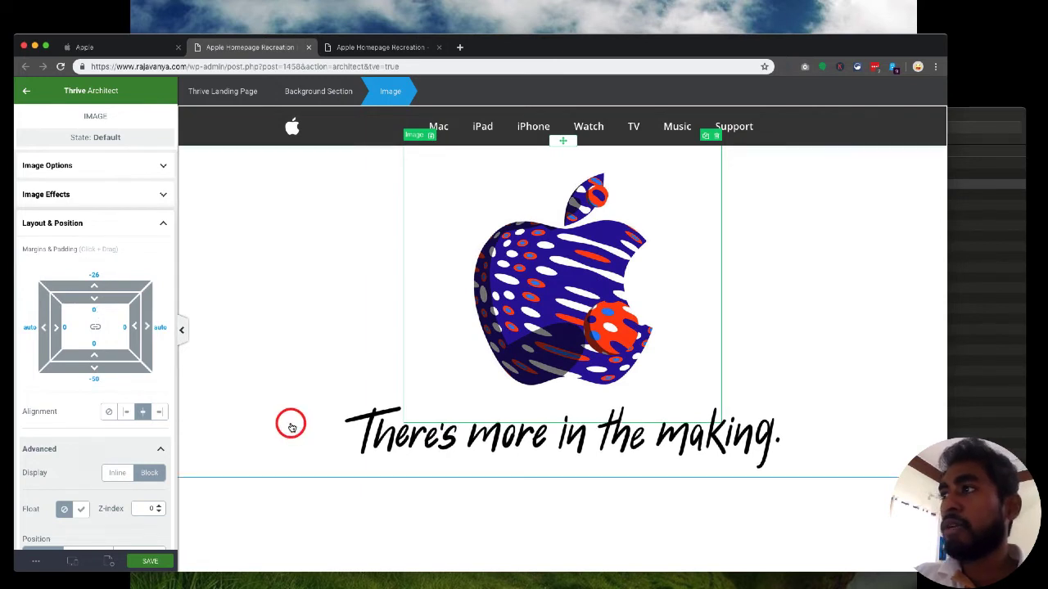
pyautogui.click(276, 489)
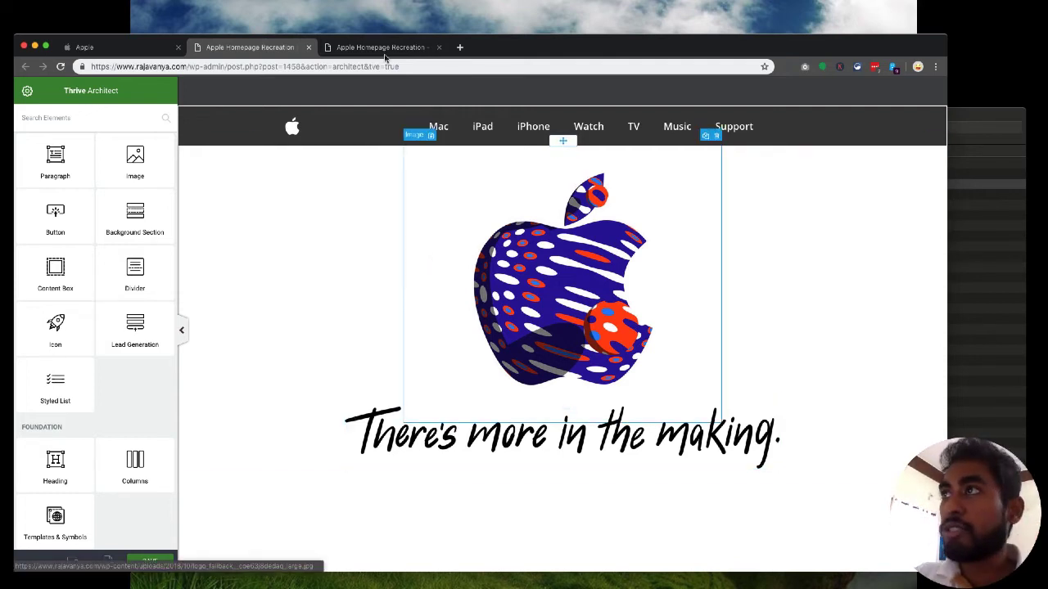
# Select the introductory text about the new iPad Pro, MacBook Air and Mac mini on the original Apple homepage.
pyautogui.click(348, 48)
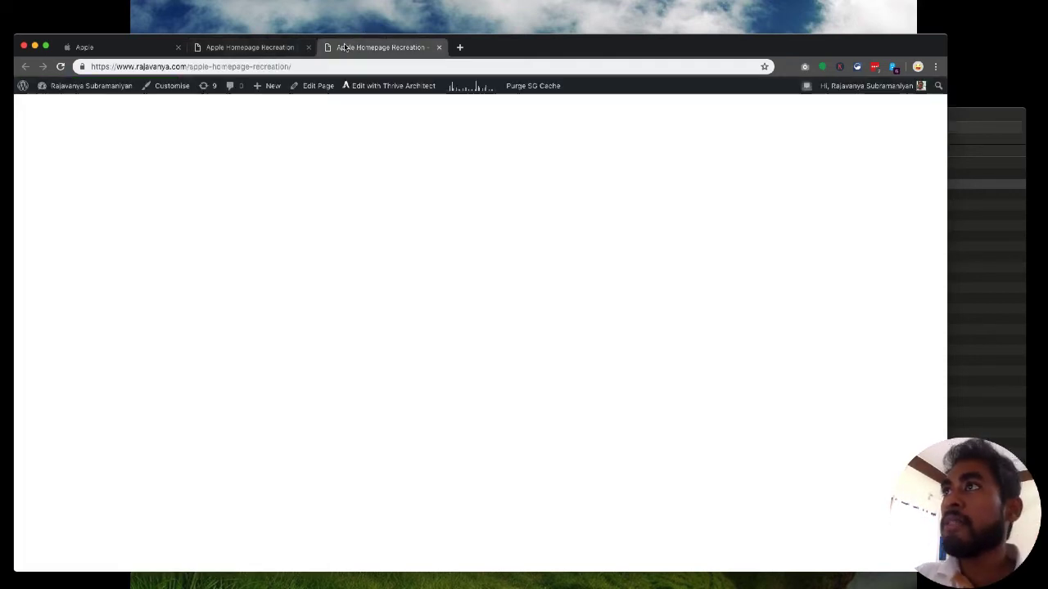
pyautogui.click(238, 47)
pyautogui.click(102, 48)
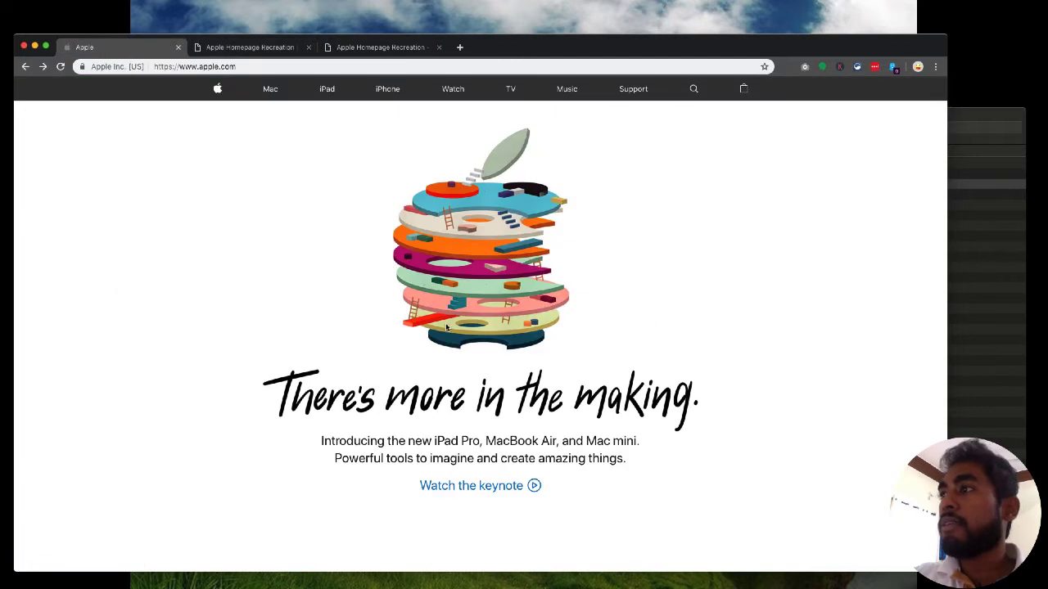
pyautogui.tripleClick(392, 439)
pyautogui.click(562, 450)
pyautogui.doubleClick(559, 447)
pyautogui.click(562, 442)
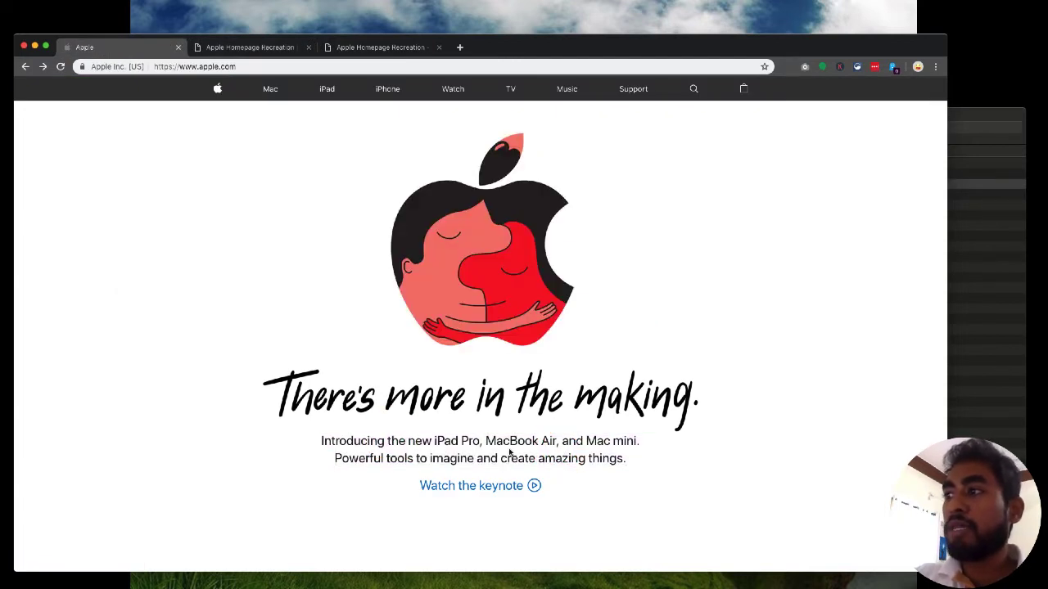
# Add a paragraph element below the "There's more in the making." headline image and center its text.
pyautogui.click(381, 48)
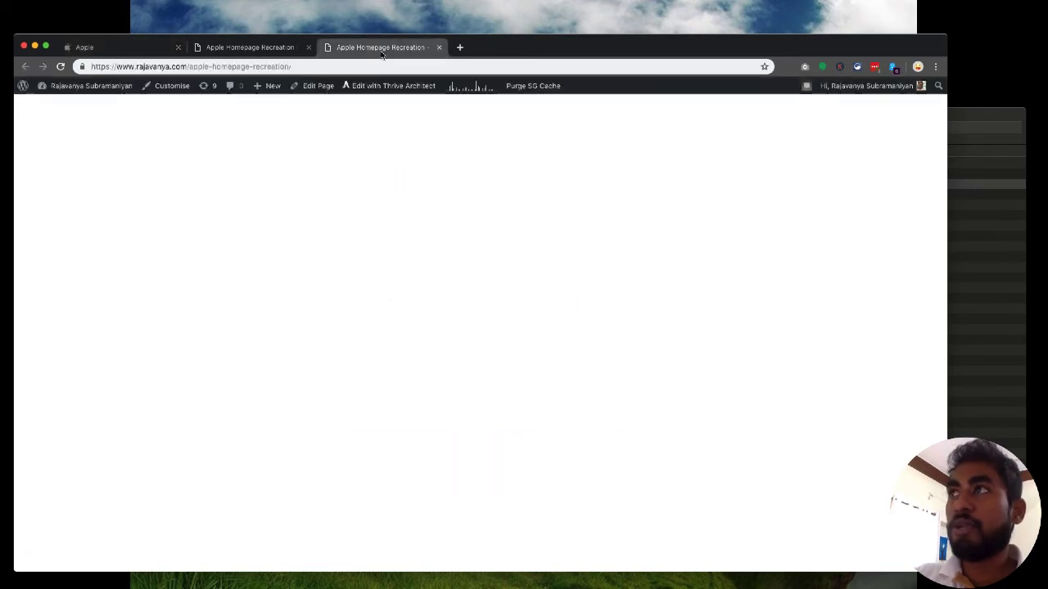
pyautogui.click(255, 47)
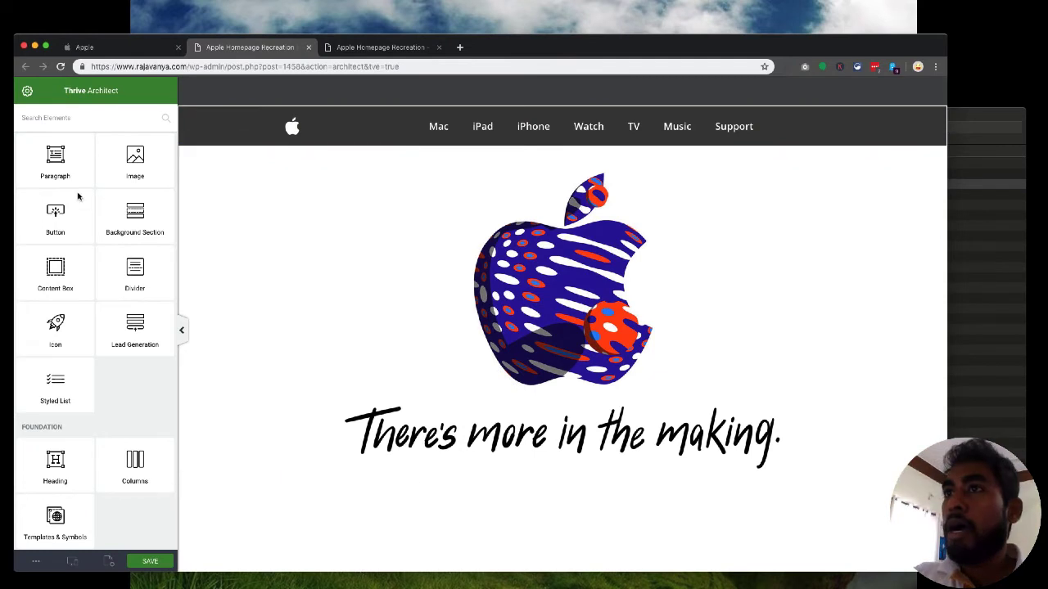
pyautogui.moveTo(62, 162); pyautogui.dragTo(167, 215)
pyautogui.moveTo(508, 396); pyautogui.dragTo(565, 458)
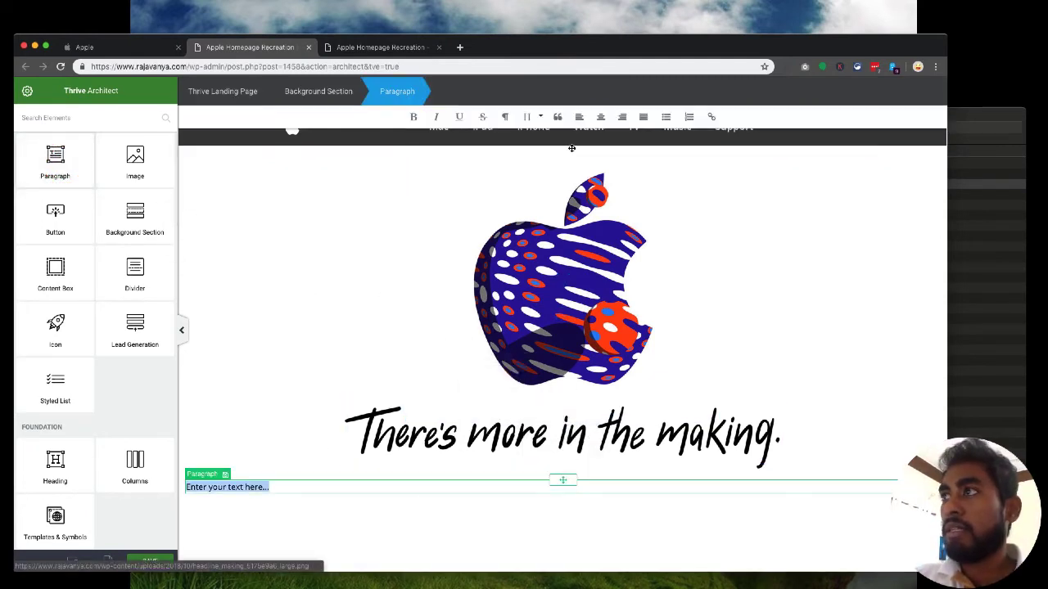
pyautogui.click(600, 117)
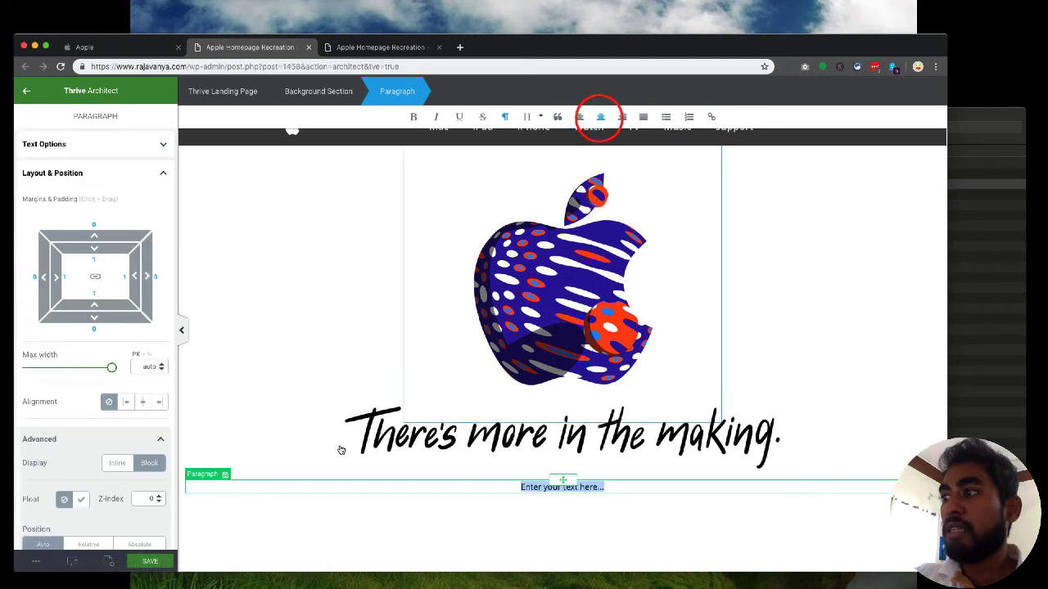
pyautogui.click(477, 476)
pyautogui.click(530, 488)
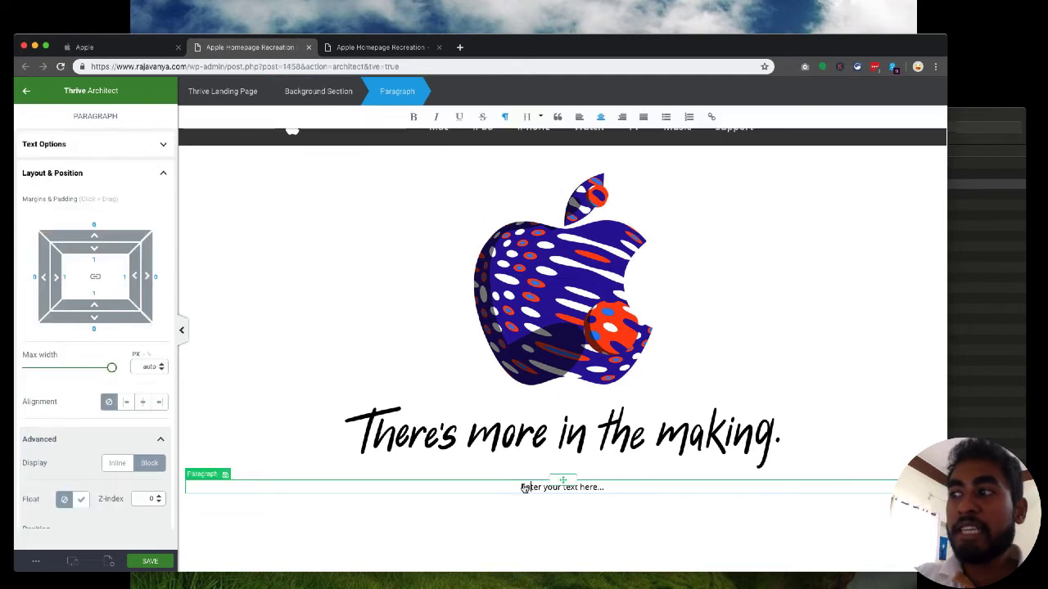
# Open the text format settings that apply to the whole landing page.
pyautogui.click(76, 148)
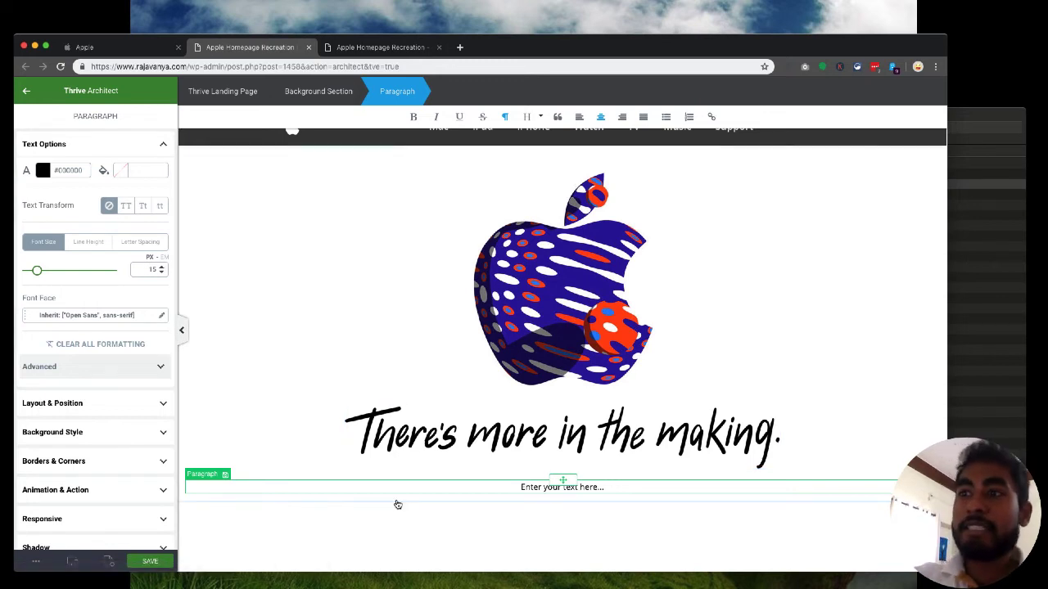
pyautogui.click(109, 561)
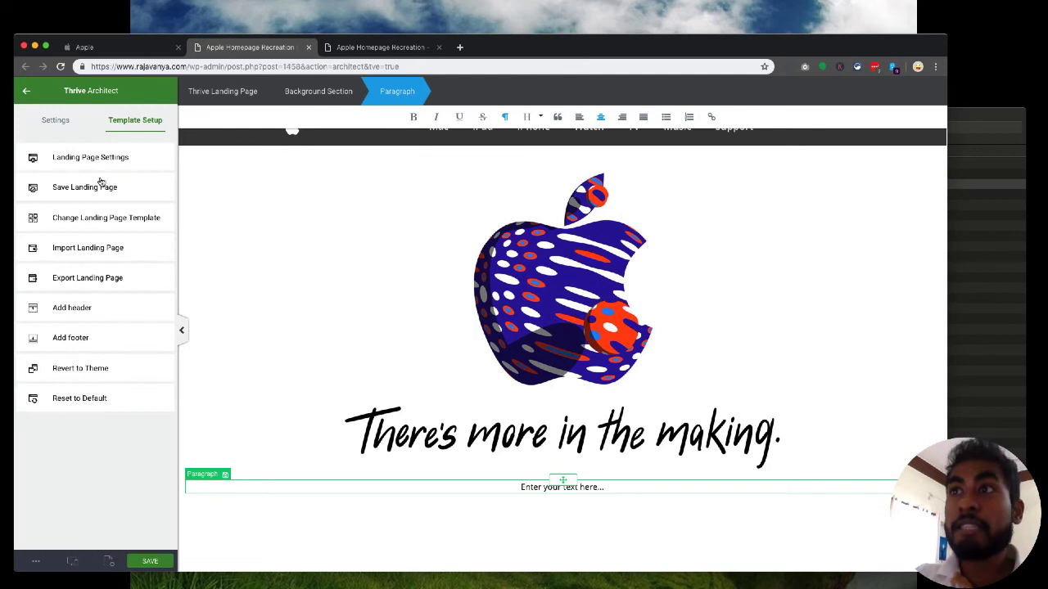
pyautogui.click(57, 120)
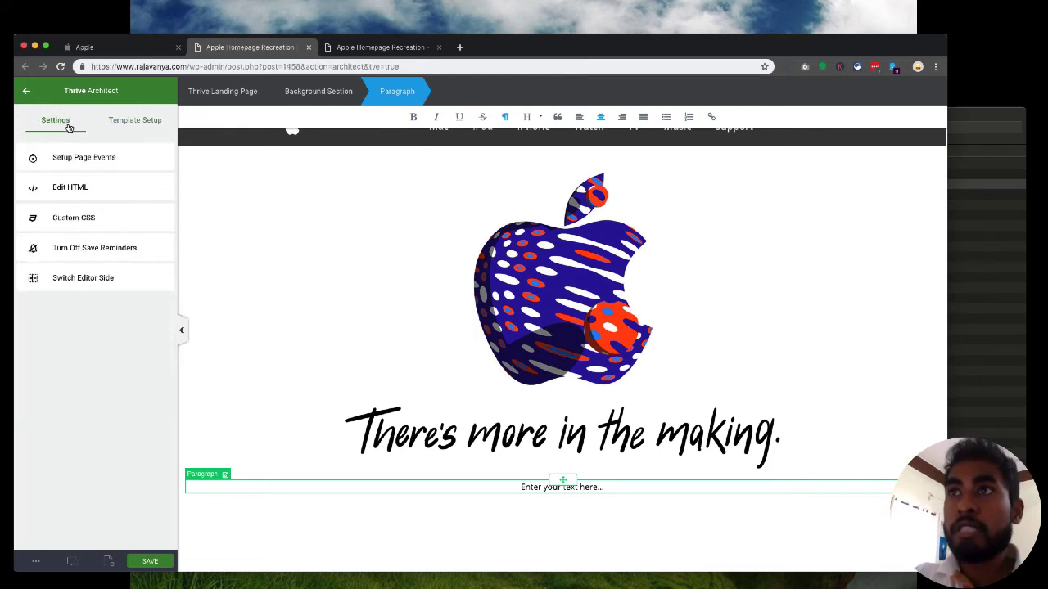
pyautogui.click(133, 123)
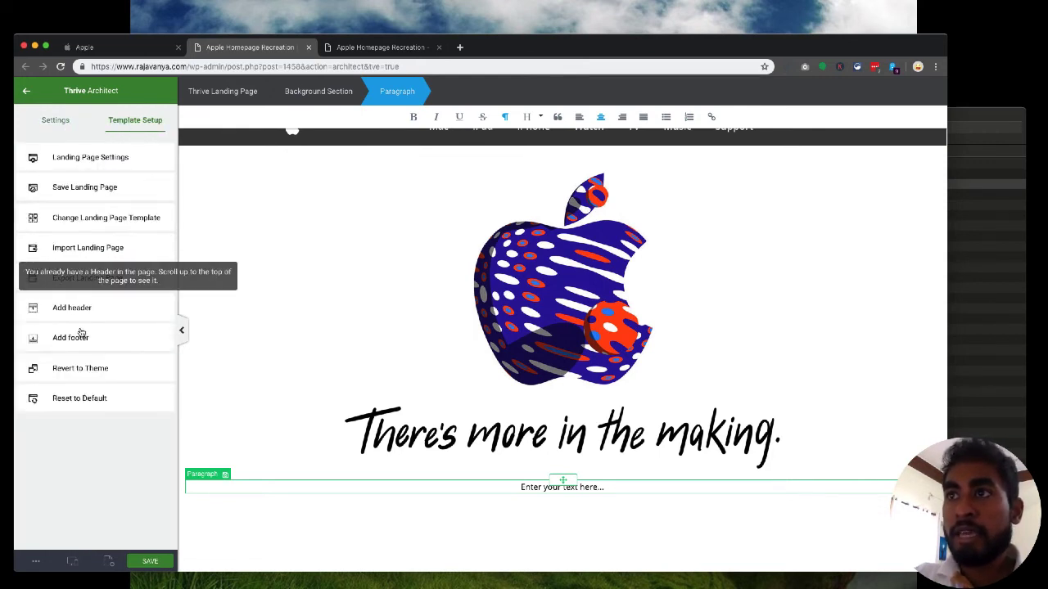
pyautogui.click(93, 159)
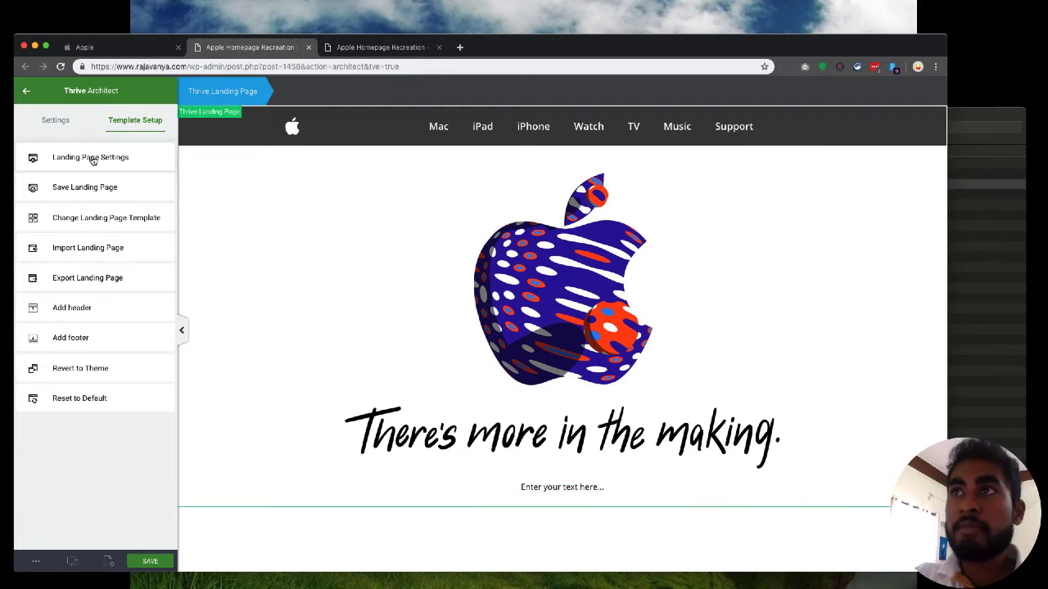
pyautogui.click(97, 203)
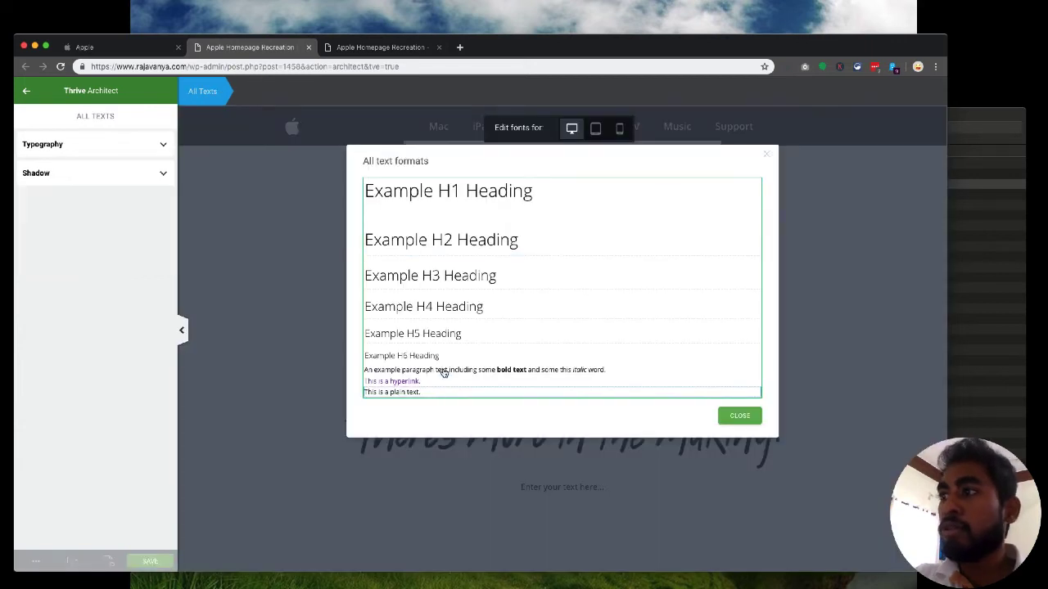
# Set the landing page's default paragraph font size to 18 px.
pyautogui.click(443, 371)
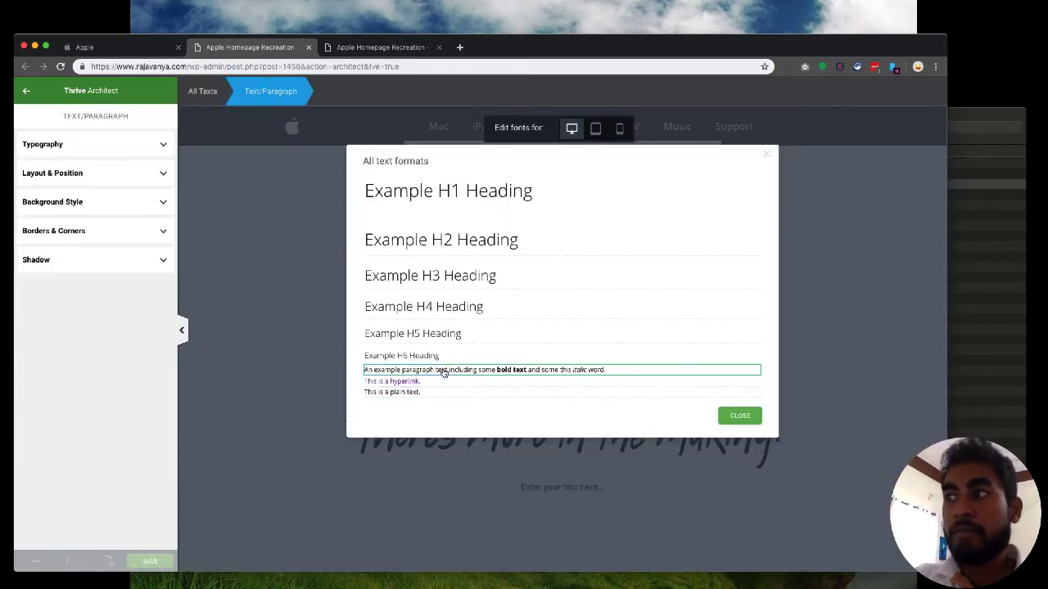
pyautogui.click(75, 145)
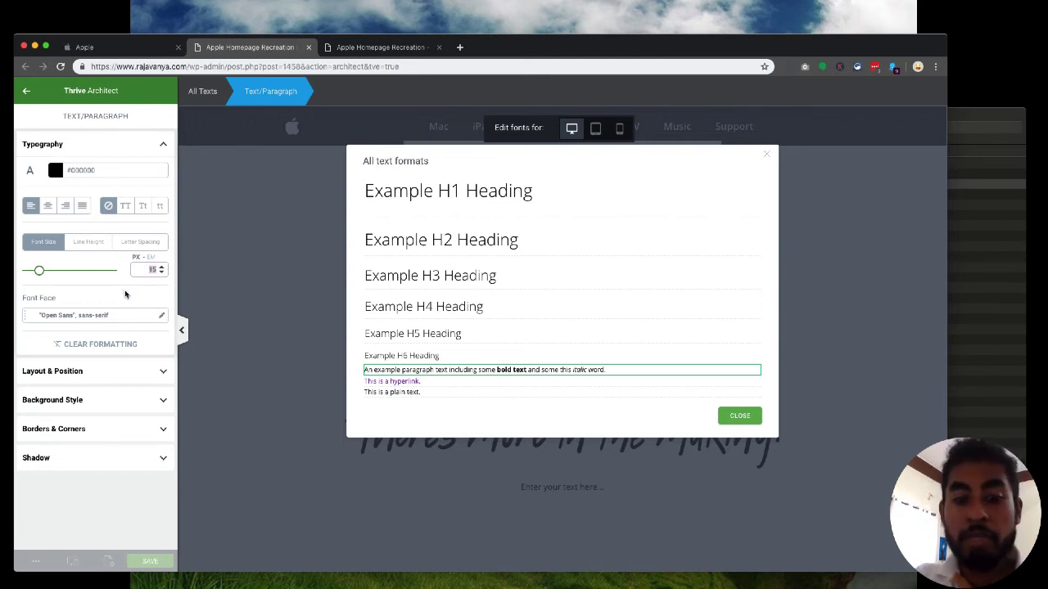
pyautogui.write('18')
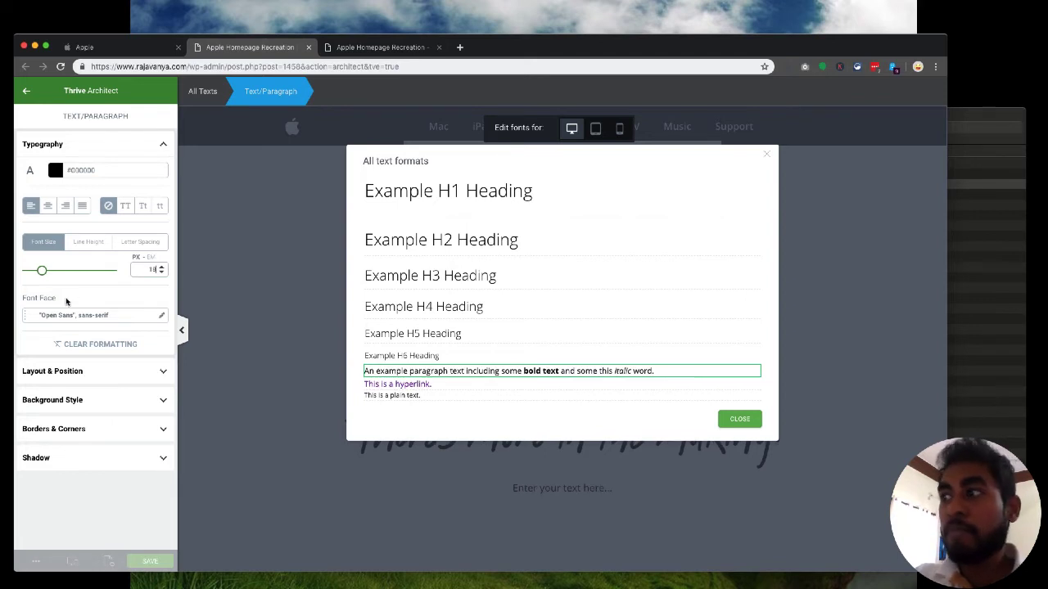
pyautogui.click(368, 46)
pyautogui.click(263, 47)
# Set the default paragraph font to the Google font Roboto with a bold weight of 700, and close the text formats.
pyautogui.click(67, 320)
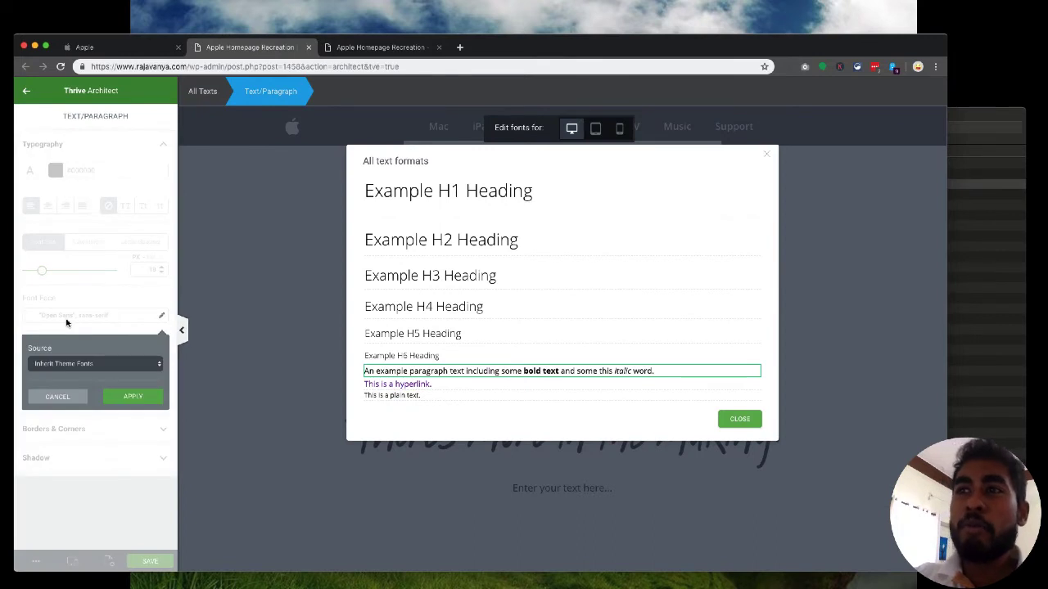
pyautogui.click(114, 373)
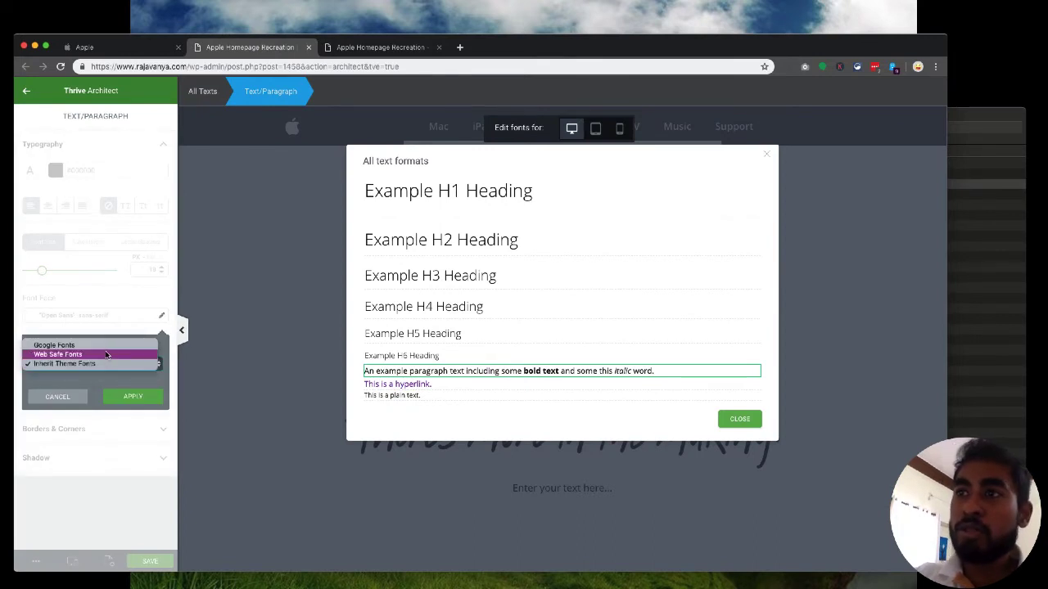
pyautogui.click(108, 353)
pyautogui.click(108, 361)
pyautogui.click(108, 350)
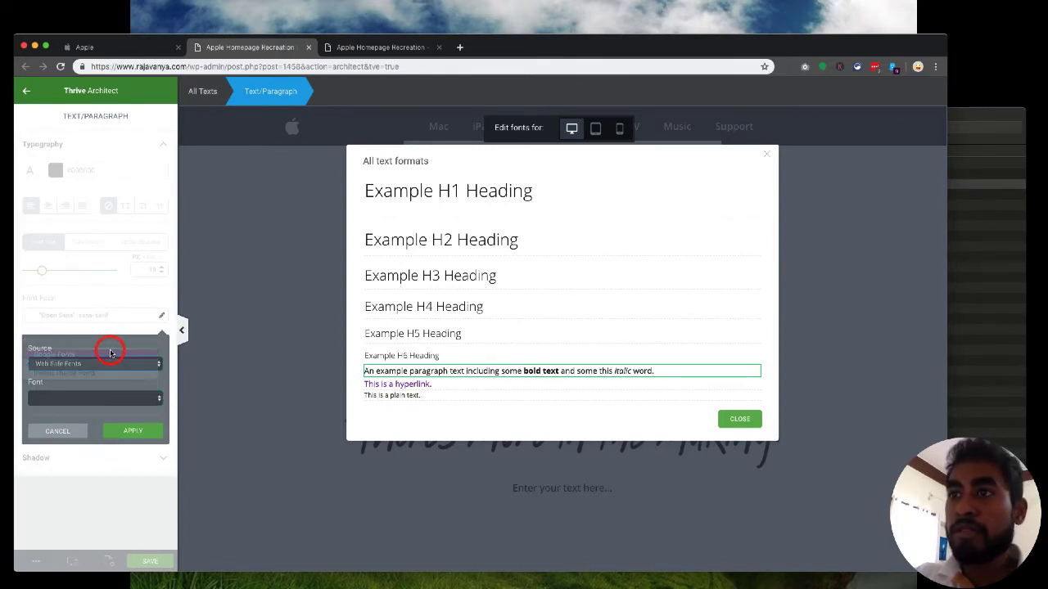
pyautogui.click(90, 410)
pyautogui.write('robo')
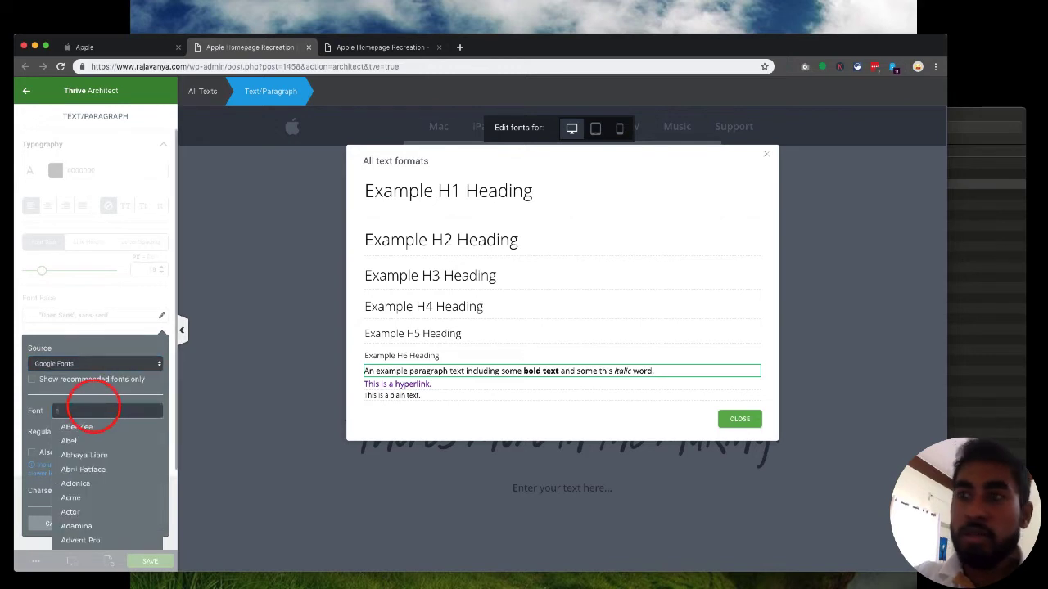
pyautogui.click(98, 432)
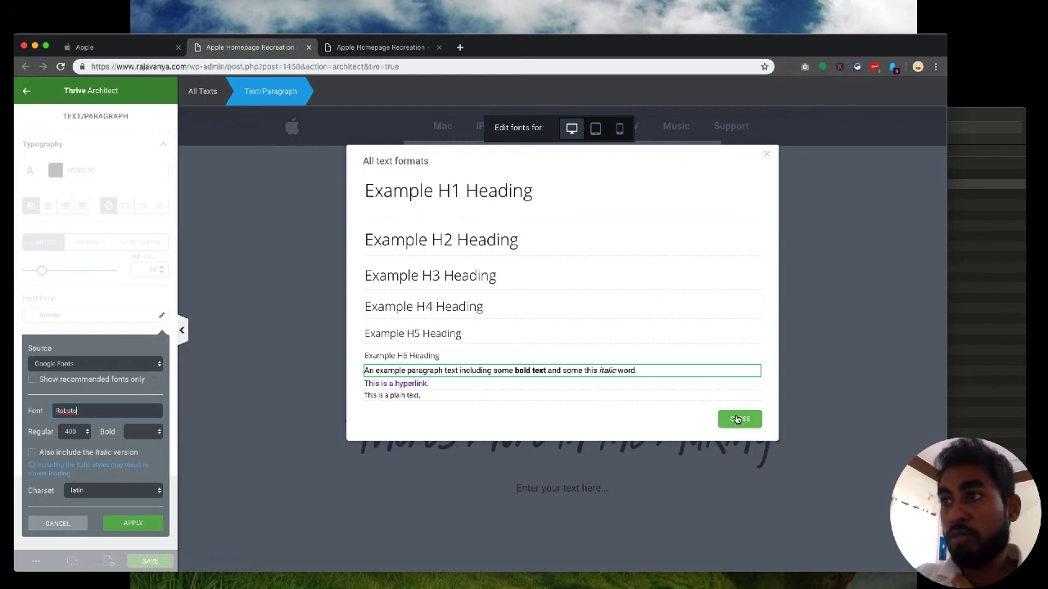
pyautogui.click(136, 433)
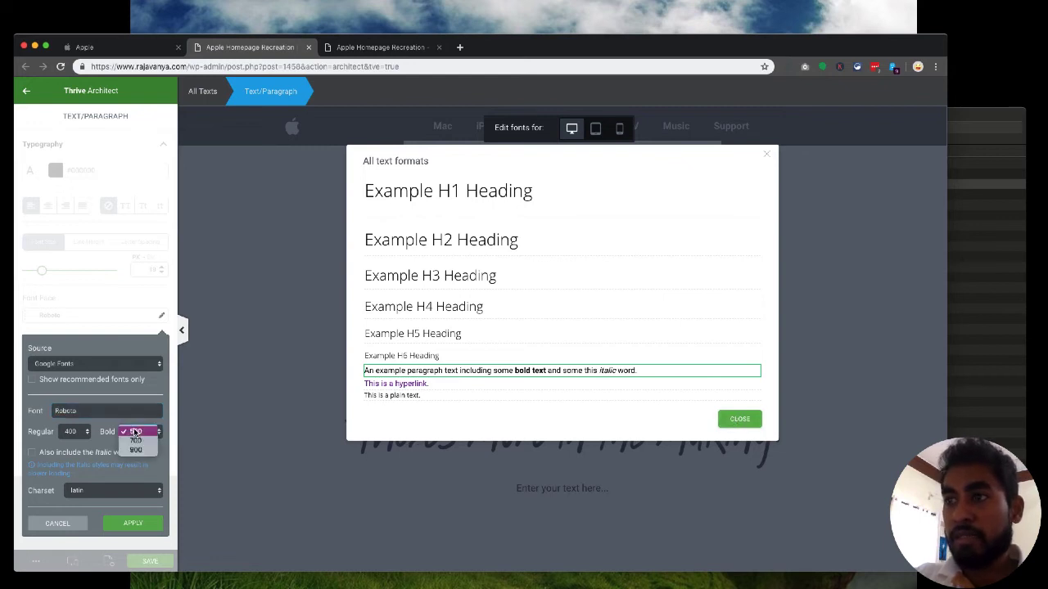
pyautogui.click(154, 437)
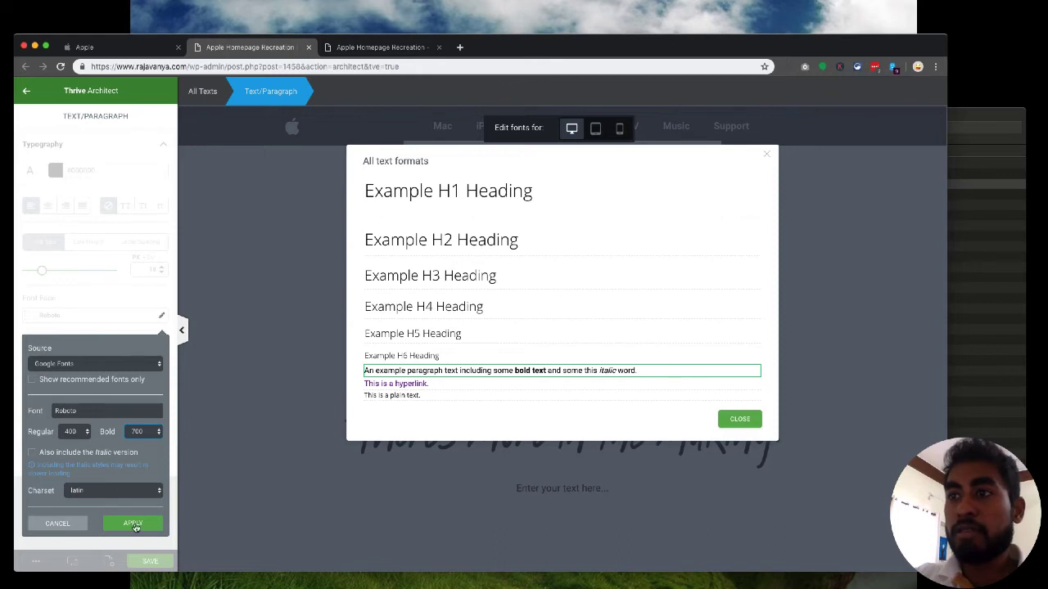
pyautogui.click(135, 525)
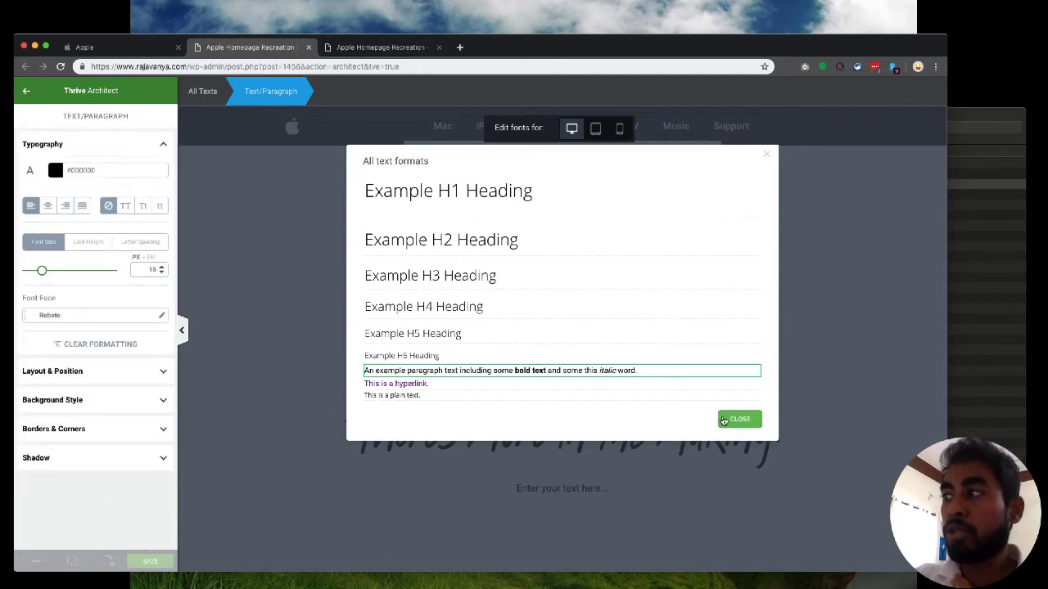
pyautogui.click(724, 420)
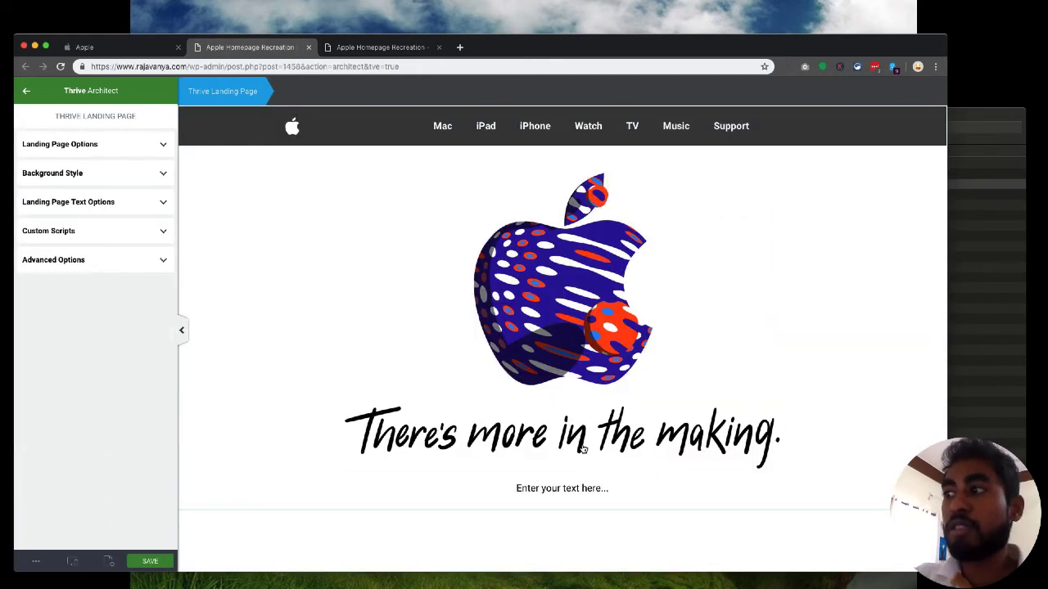
# Replace the paragraph's placeholder text with "Introducing the new iPad Pro, MacBook Air, and Mac mini. Powerful tools to imagine and create amazing things.".
pyautogui.click(534, 483)
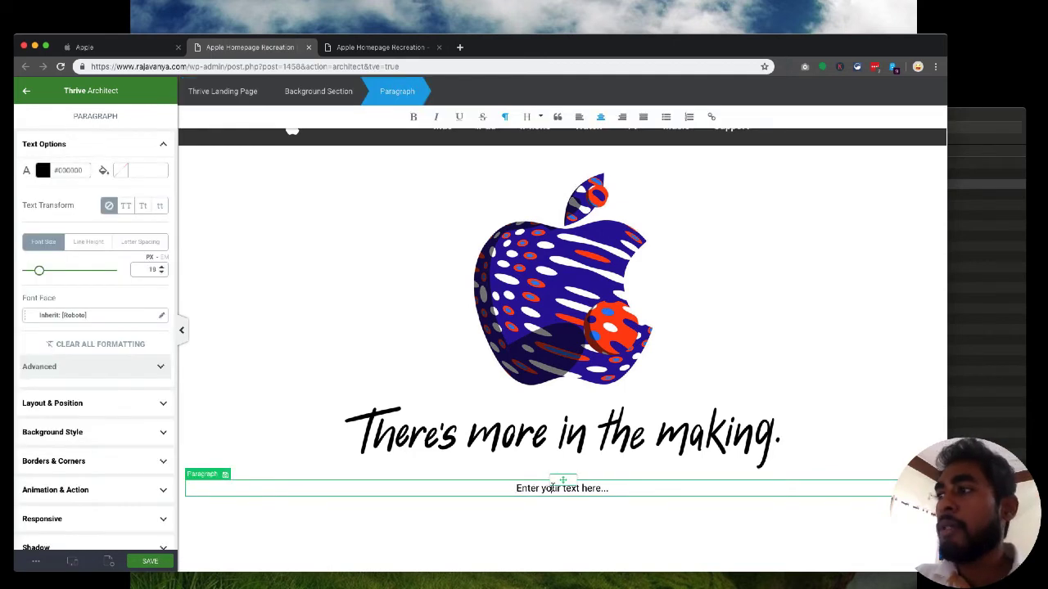
pyautogui.tripleClick(552, 488)
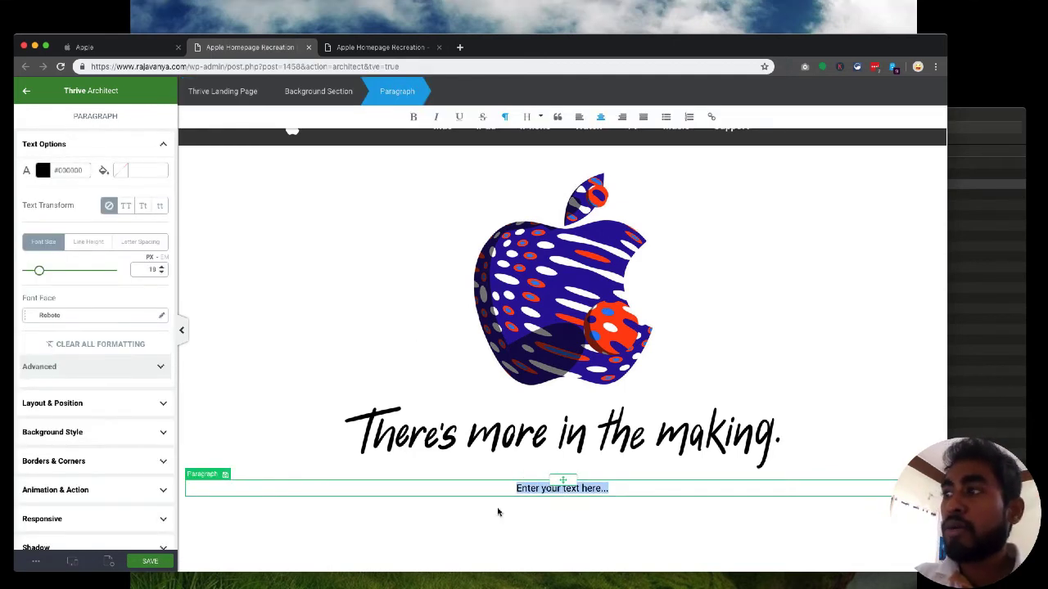
pyautogui.click(98, 6)
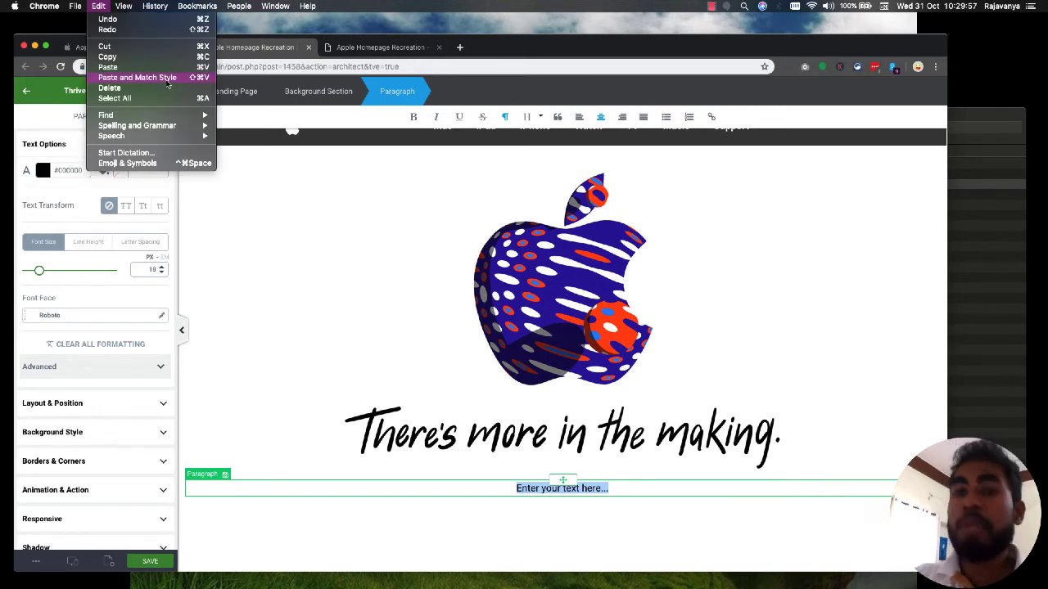
pyautogui.click(619, 495)
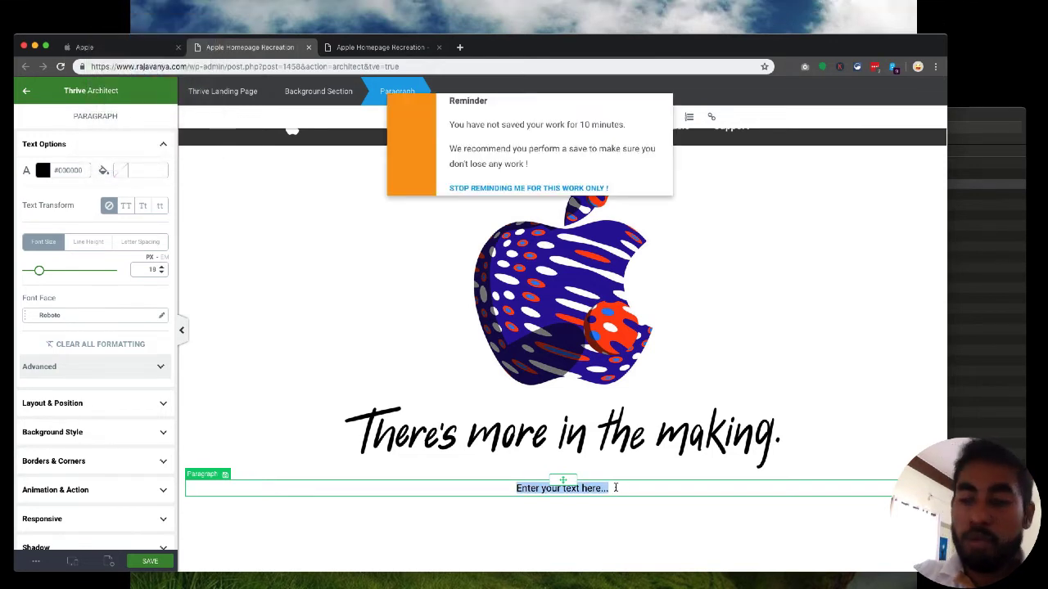
pyautogui.write('Introducing the new iPad Pro, MacBook Air, and Mac mini. Powerful tools to imagine and create amazing things.')
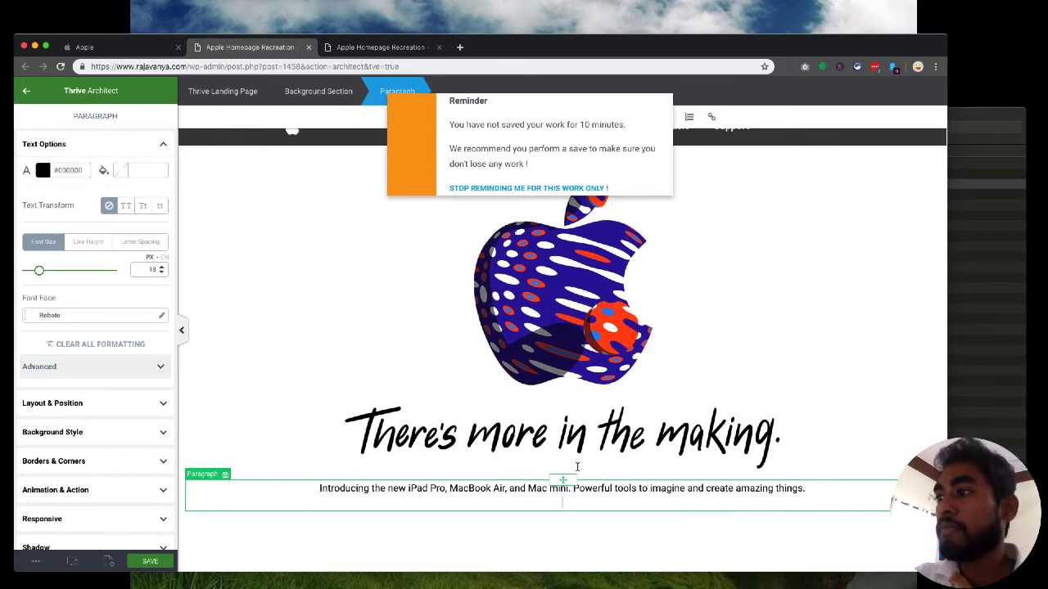
# Check the intro text's line layout on the Apple homepage and insert a matching line break before "Powerful tools" in the paragraph.
pyautogui.click(364, 47)
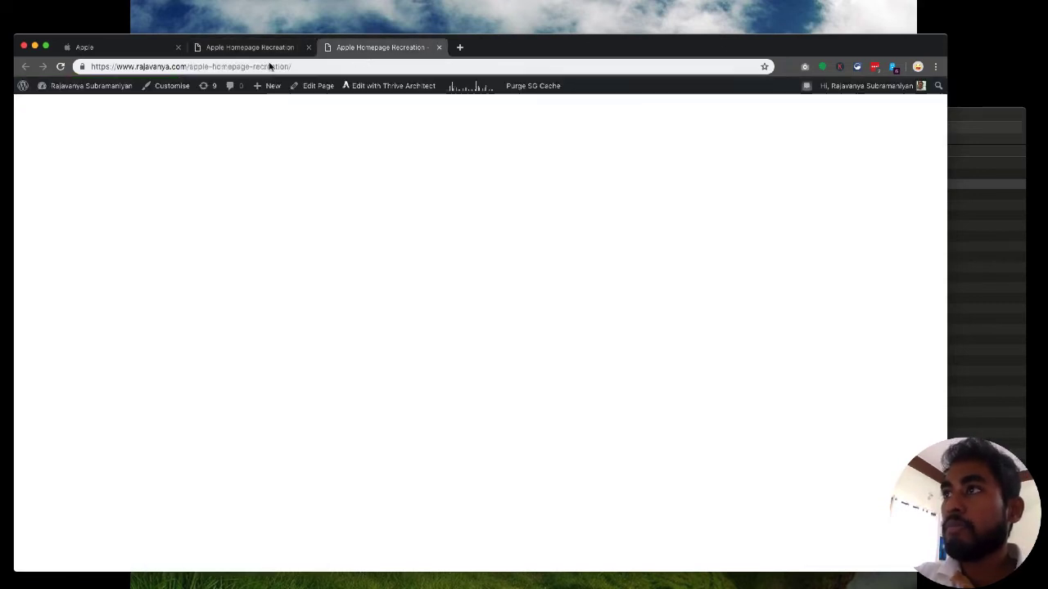
pyautogui.click(131, 47)
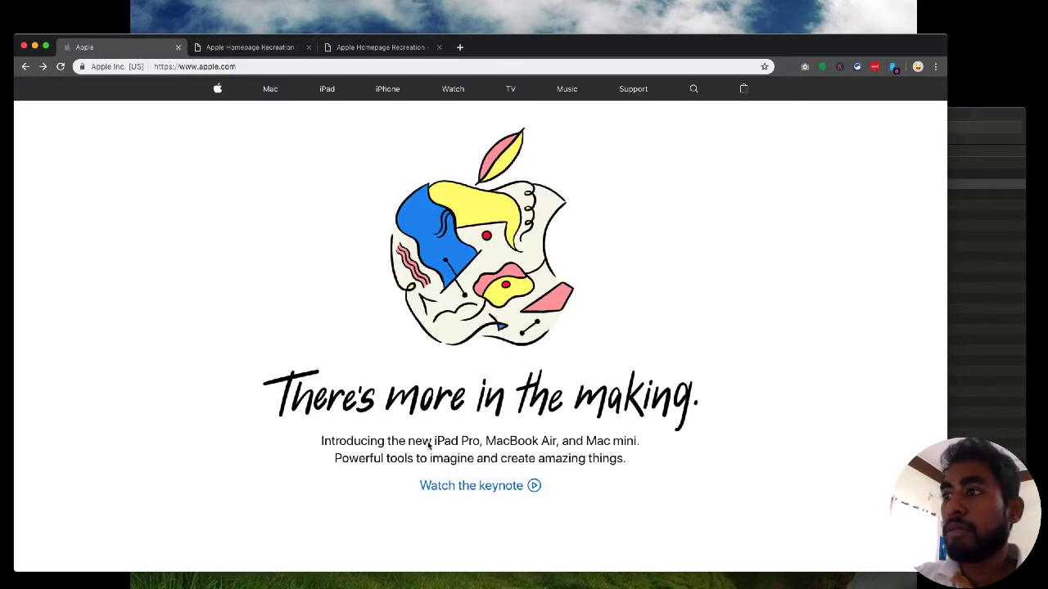
pyautogui.click(246, 48)
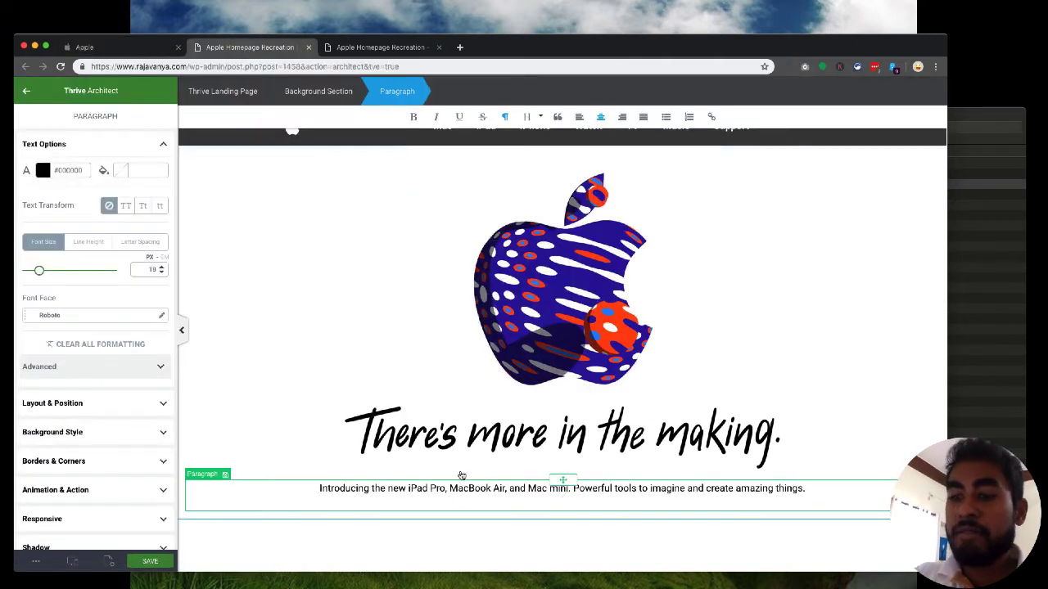
pyautogui.click(806, 488)
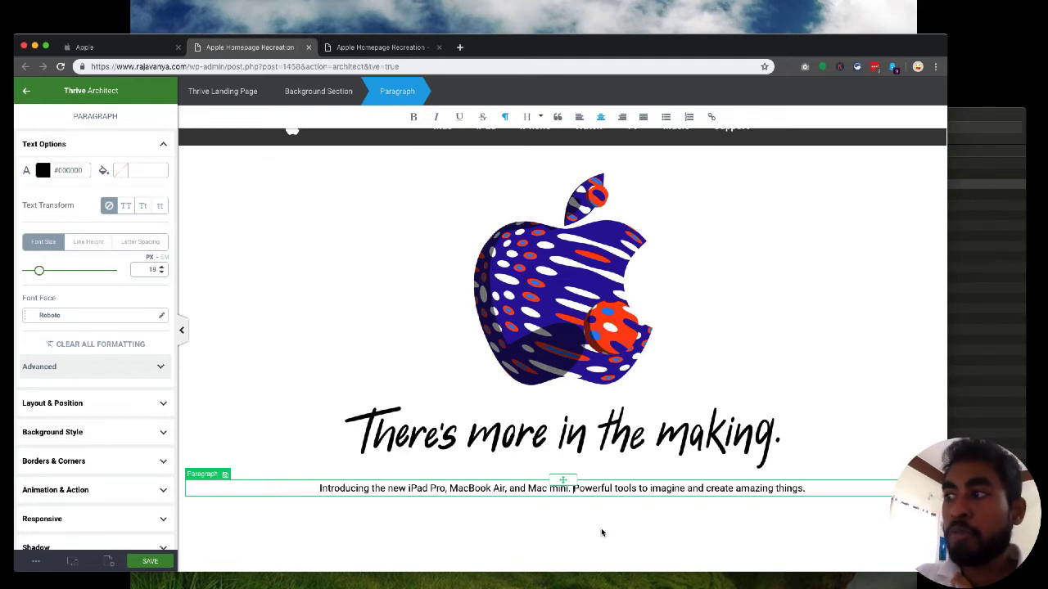
pyautogui.hotkey('shift', 'Return')
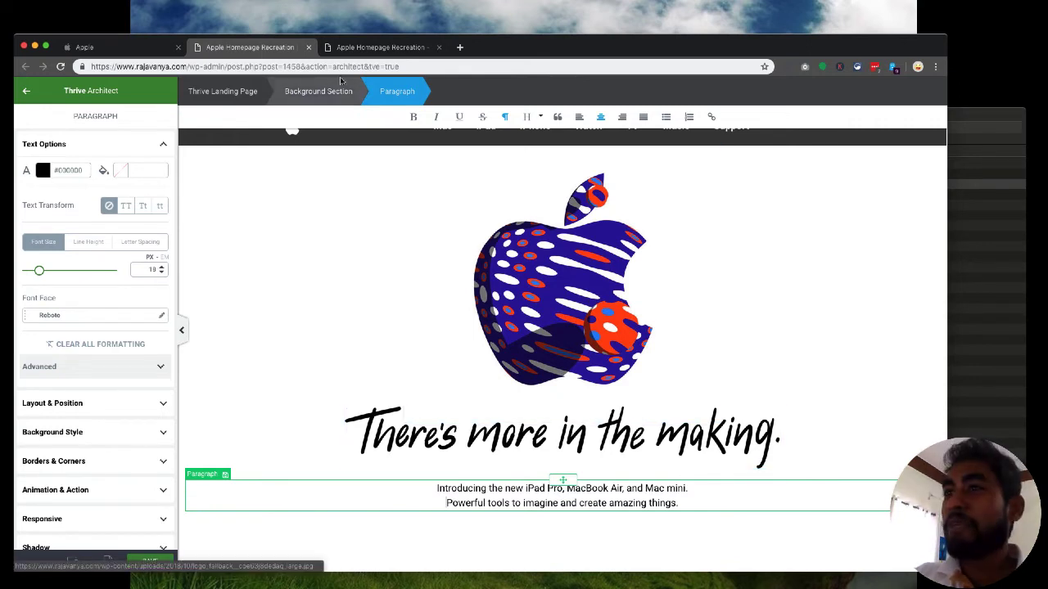
# Compare the intro paragraph with the original Apple homepage and look through the body text and sections down to its footer.
pyautogui.click(368, 50)
pyautogui.click(109, 46)
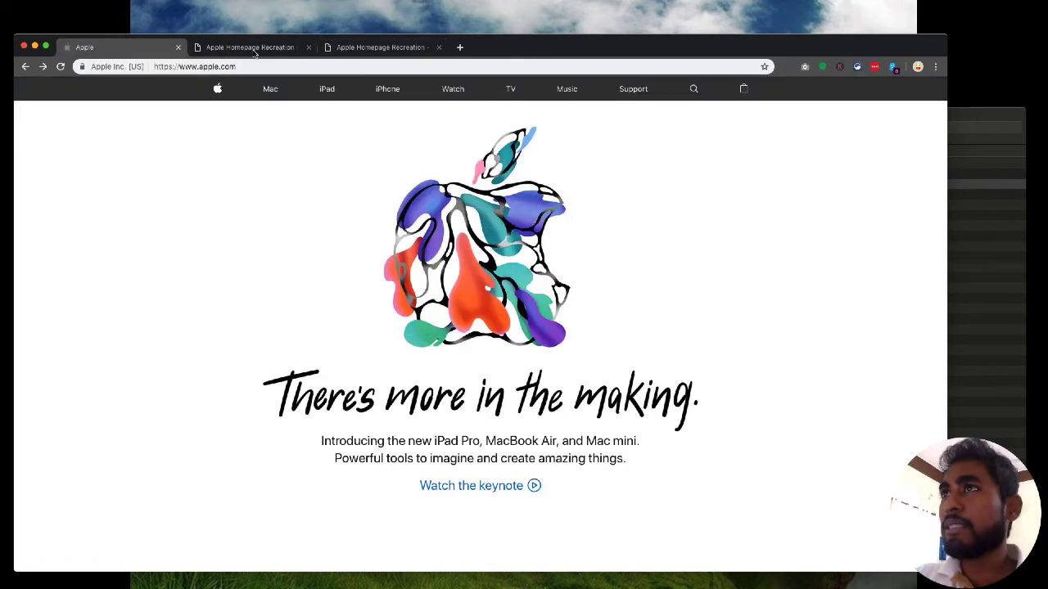
pyautogui.click(251, 47)
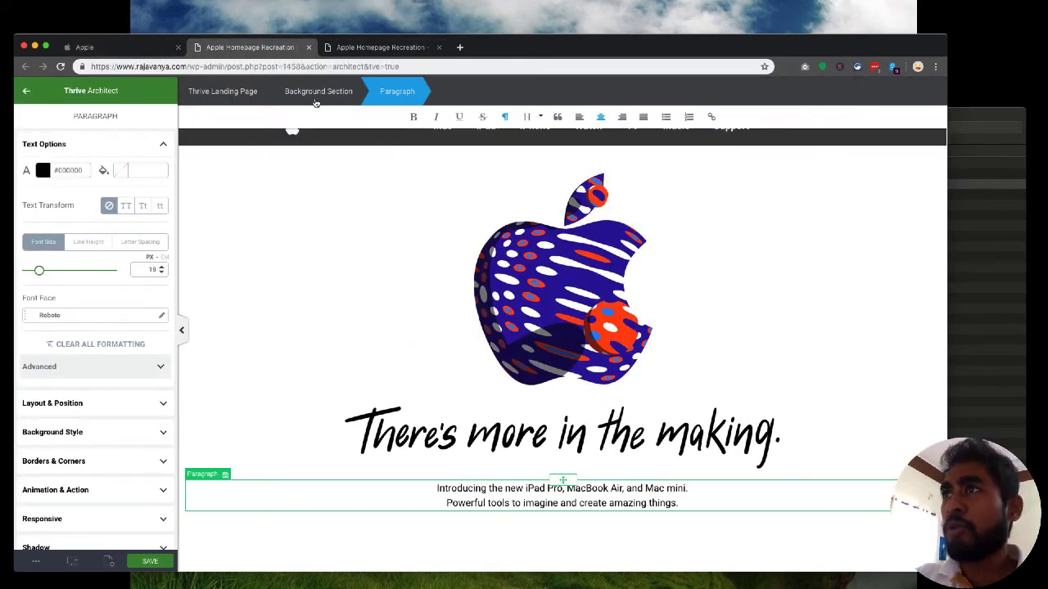
pyautogui.click(112, 49)
pyautogui.scroll(-5, 195, 222)
pyautogui.scroll(-10, 195, 223)
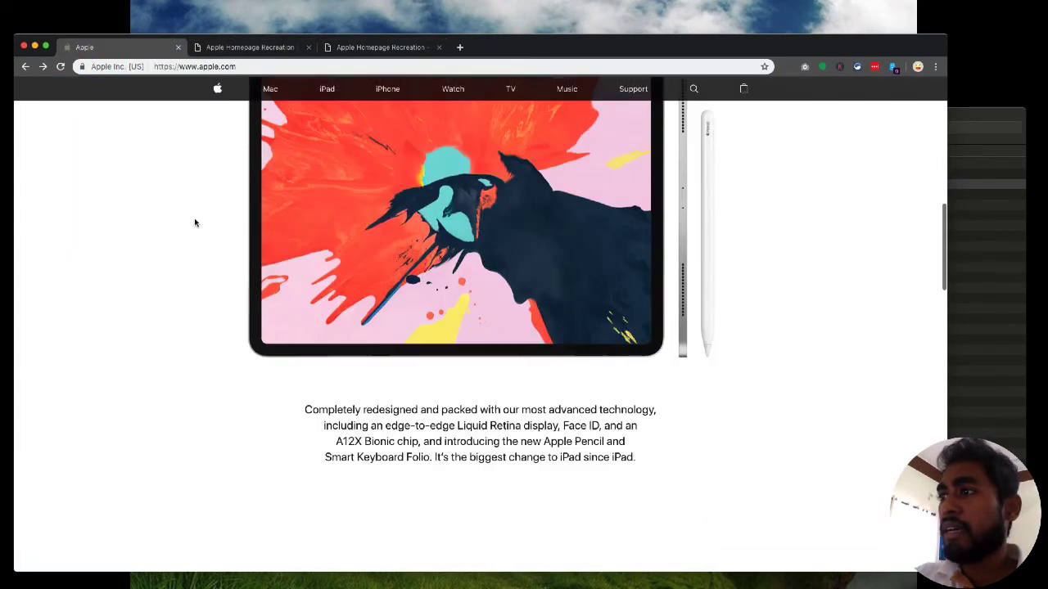
pyautogui.scroll(-5, 195, 223)
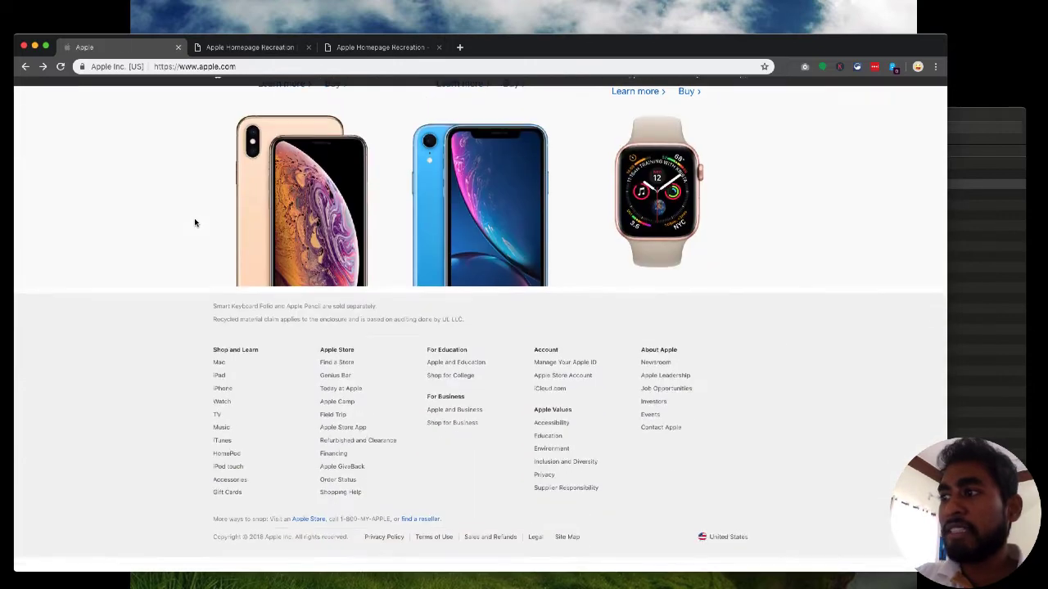
pyautogui.scroll(15, 195, 223)
pyautogui.click(222, 51)
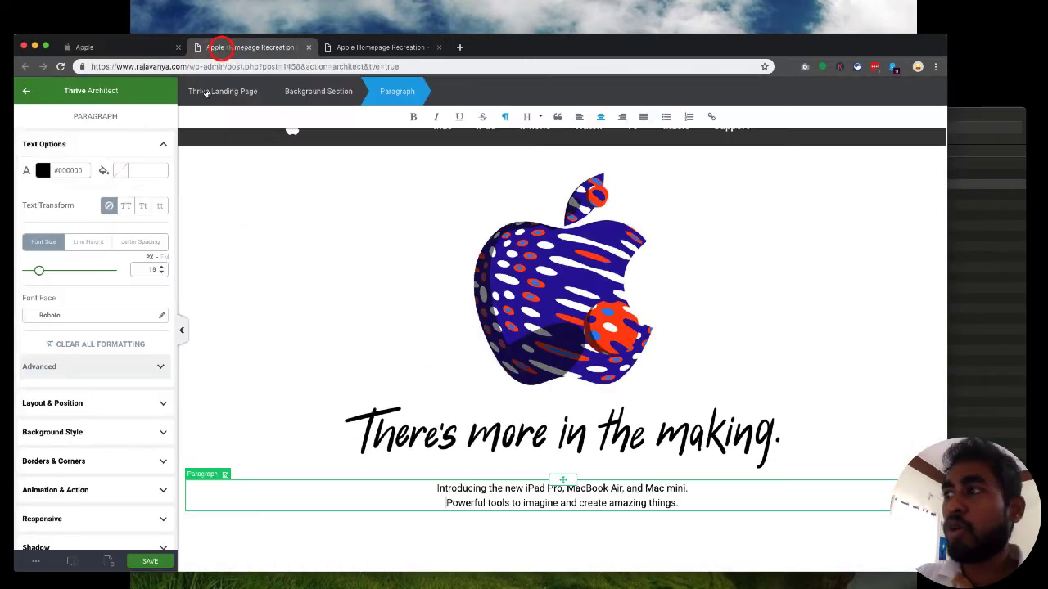
# Set the landing page's default paragraph font size to 21 px in the text formats and close them.
pyautogui.click(107, 561)
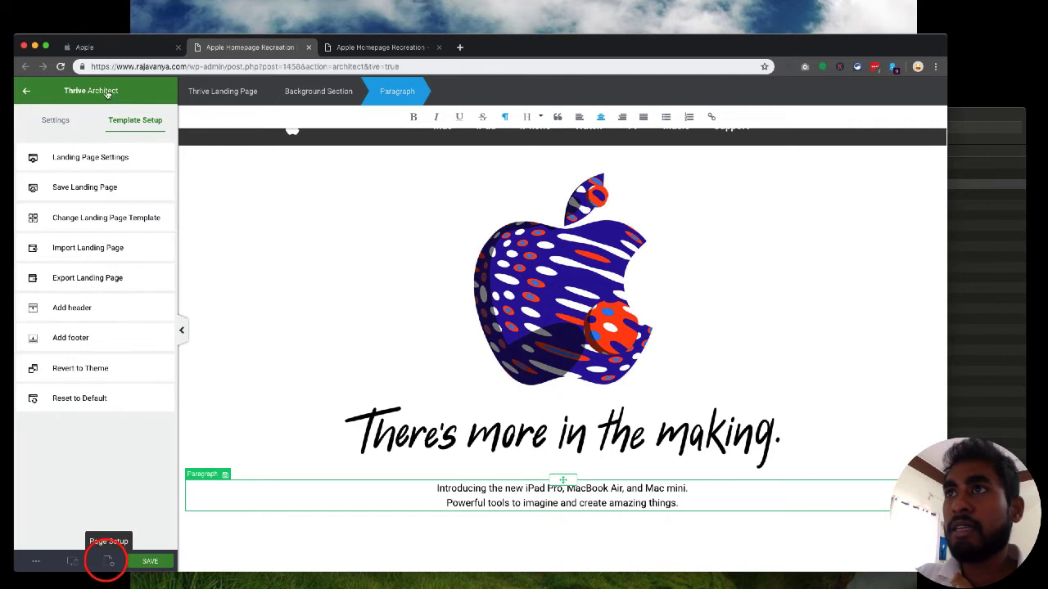
pyautogui.click(82, 156)
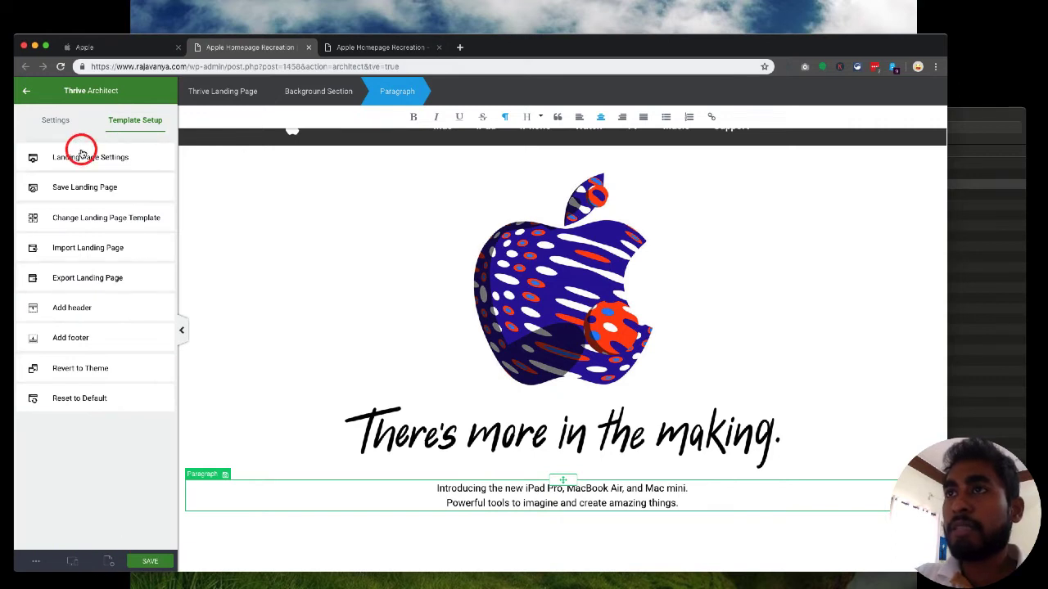
pyautogui.click(88, 198)
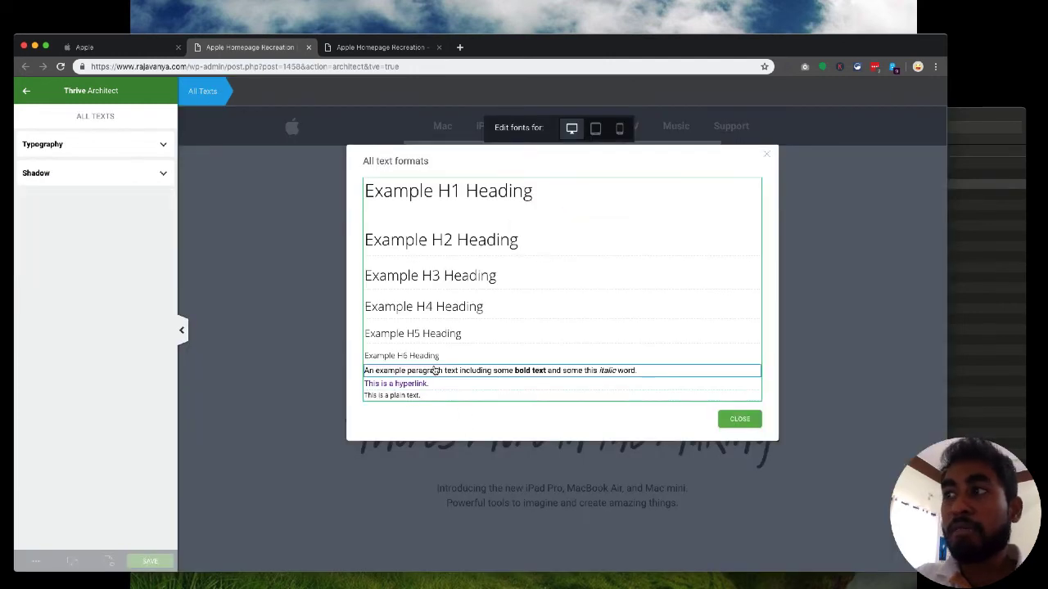
pyautogui.click(433, 370)
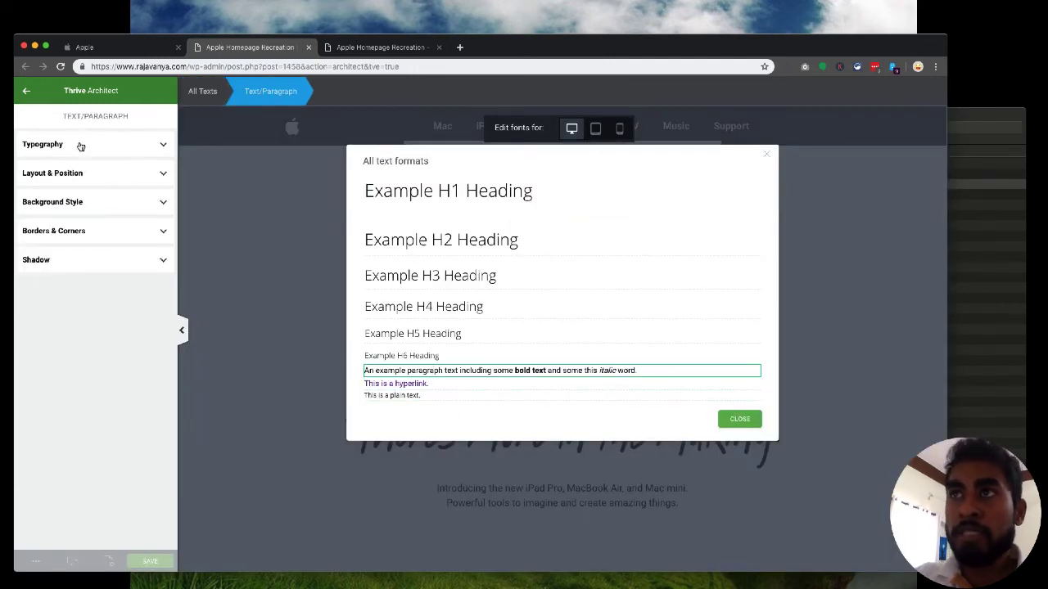
pyautogui.click(140, 154)
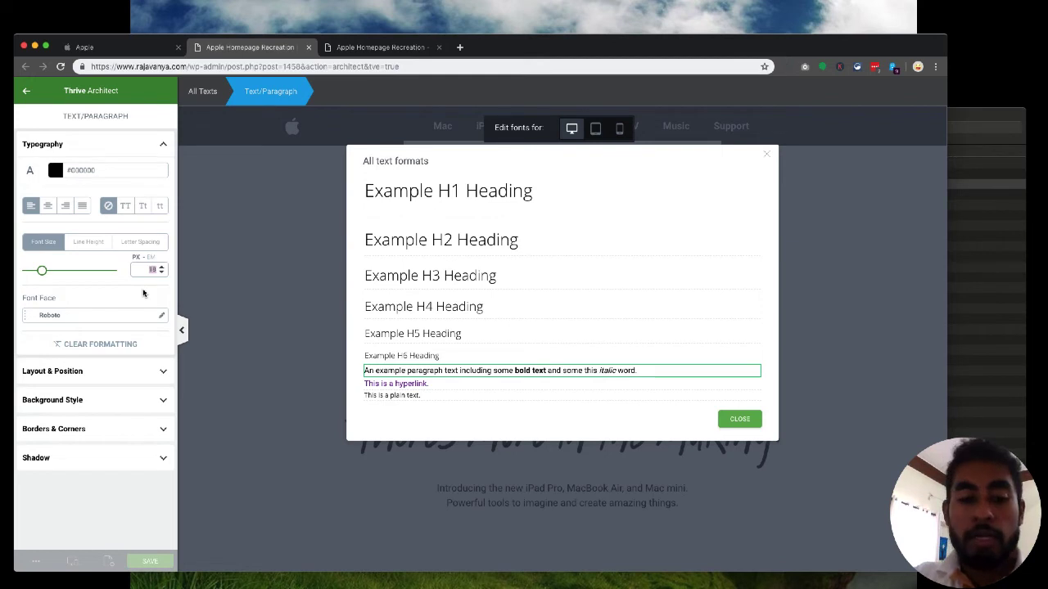
pyautogui.write('21')
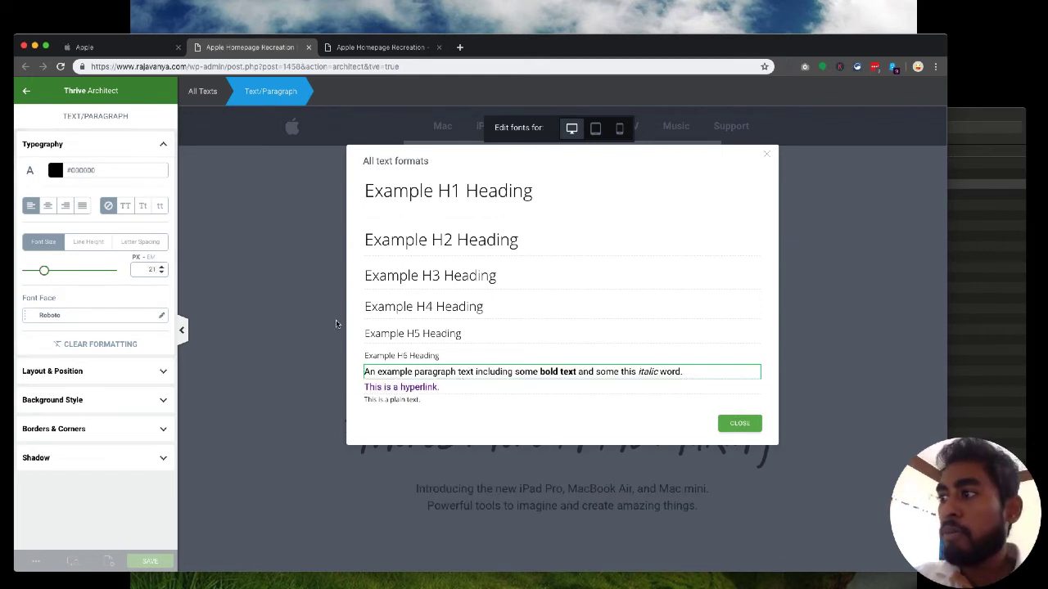
pyautogui.click(741, 424)
# Compare the resized paragraph with the Apple homepage and add a button element directly below the intro paragraph.
pyautogui.click(103, 49)
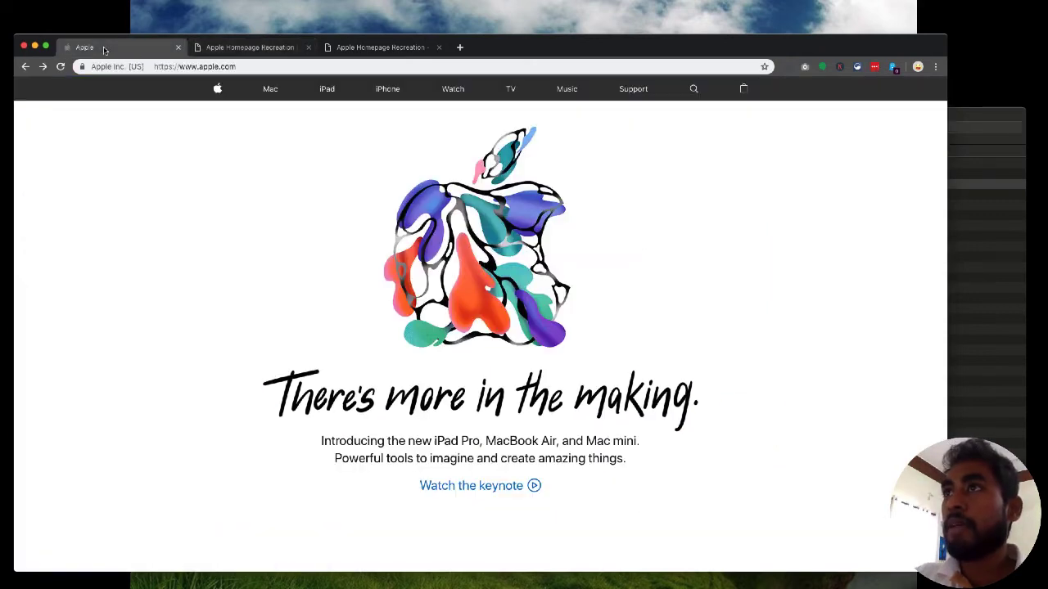
pyautogui.click(250, 49)
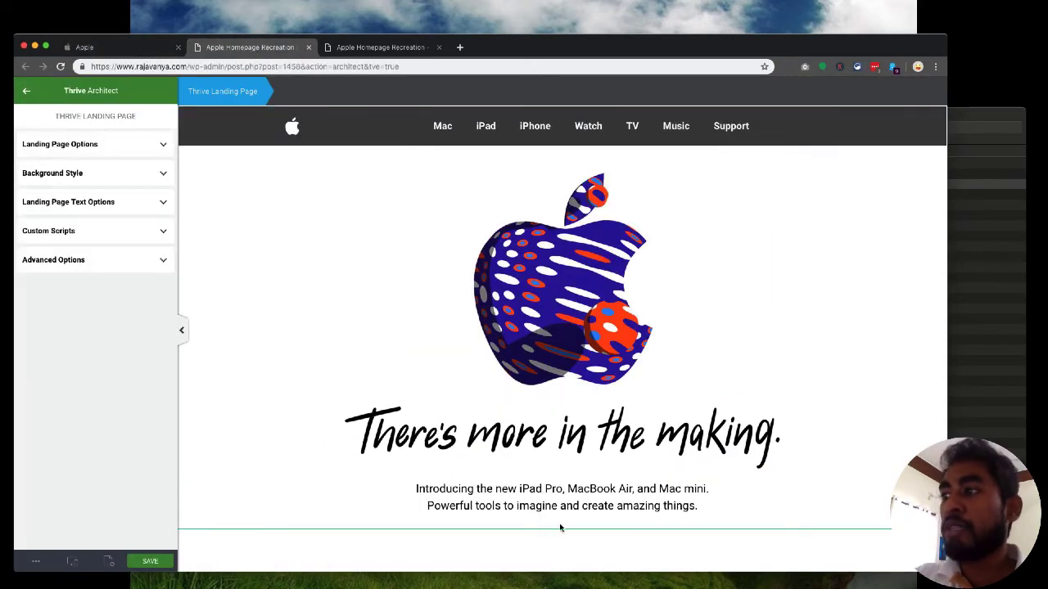
pyautogui.click(27, 90)
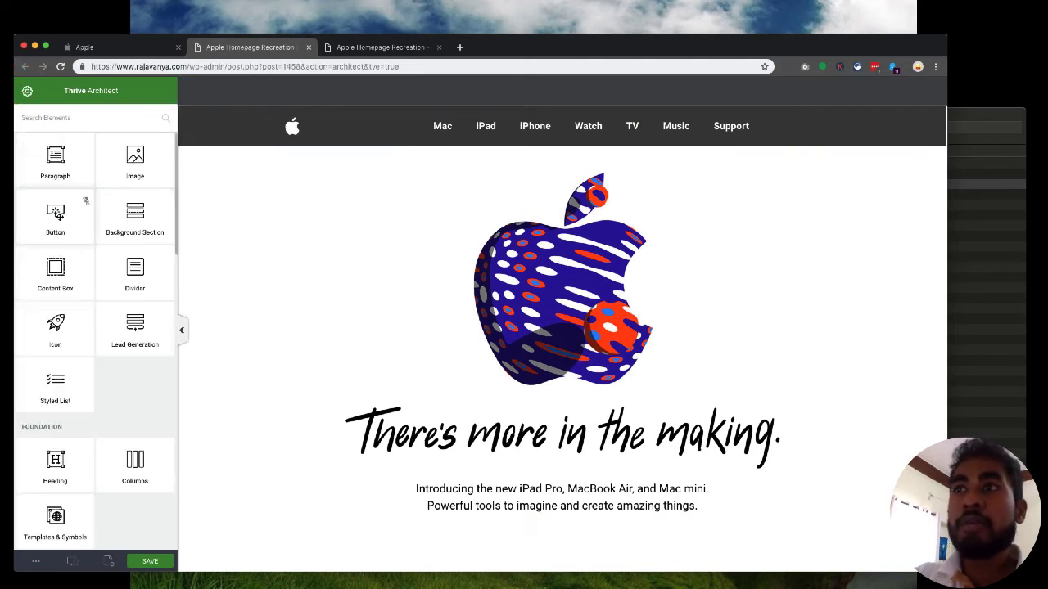
pyautogui.moveTo(59, 214); pyautogui.dragTo(577, 517)
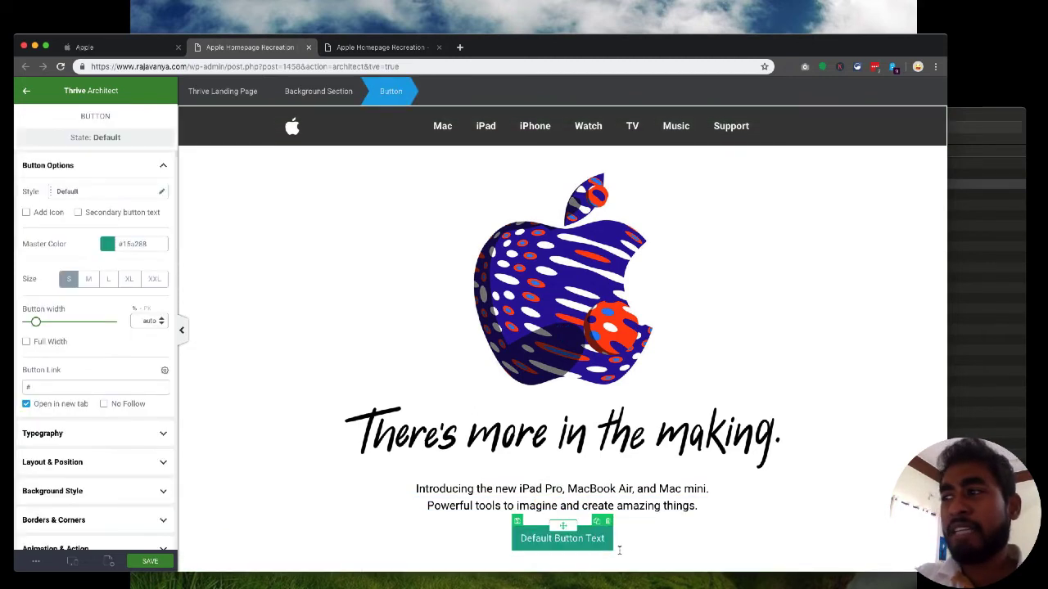
# Check the link wording on the Apple homepage and change the new button's text to "Watch the keynote".
pyautogui.click(104, 46)
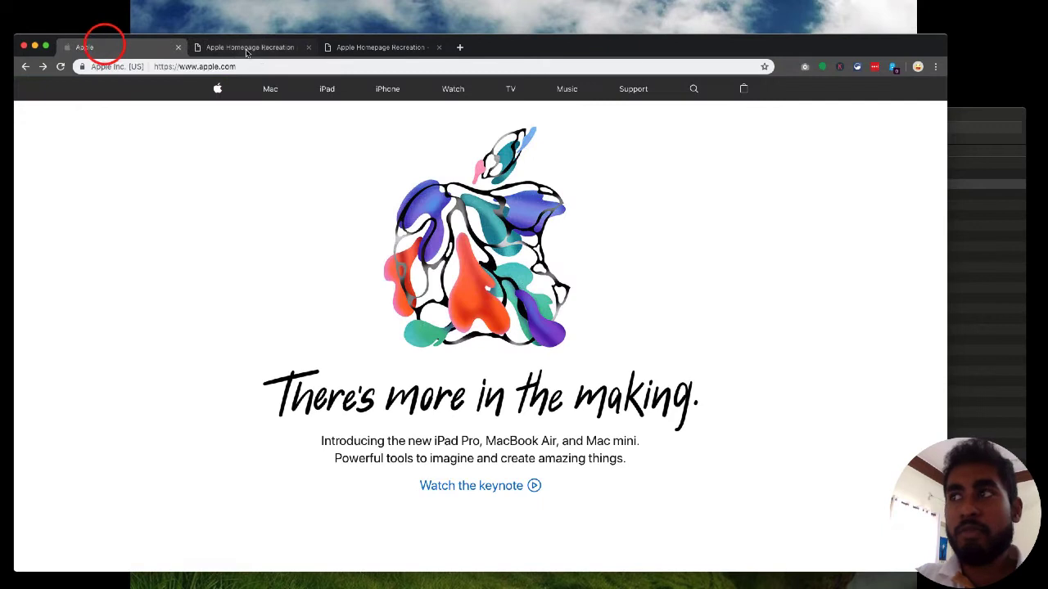
pyautogui.click(247, 49)
pyautogui.click(586, 540)
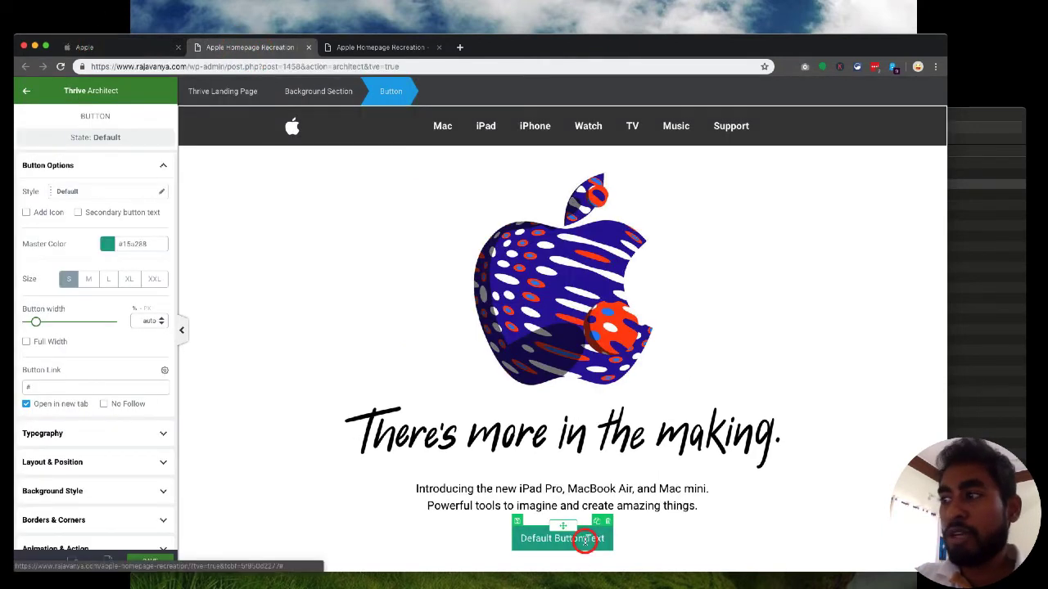
pyautogui.tripleClick(585, 541)
pyautogui.write('Watc')
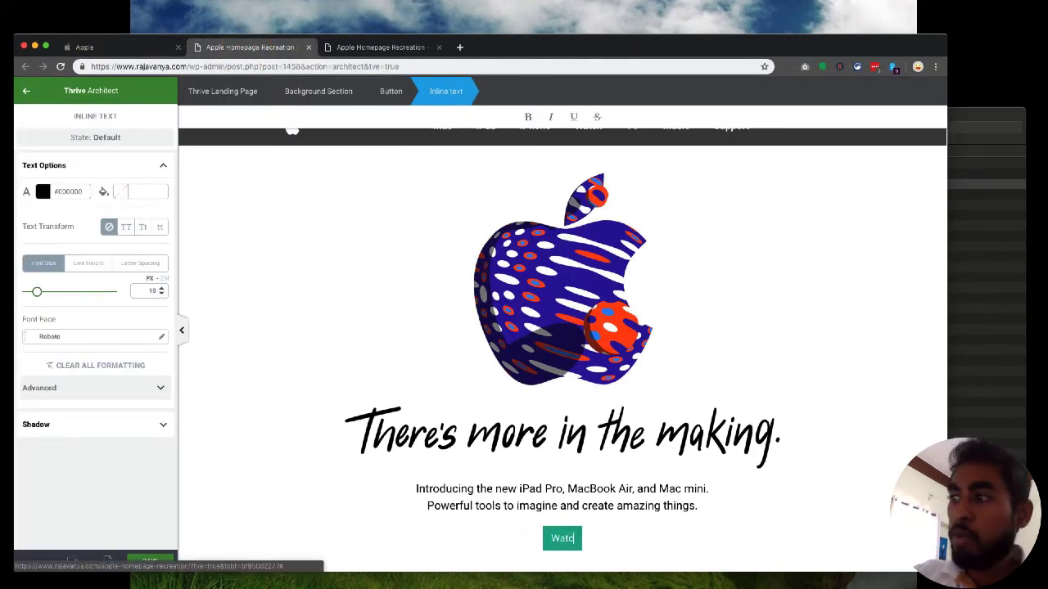
pyautogui.write('h th')
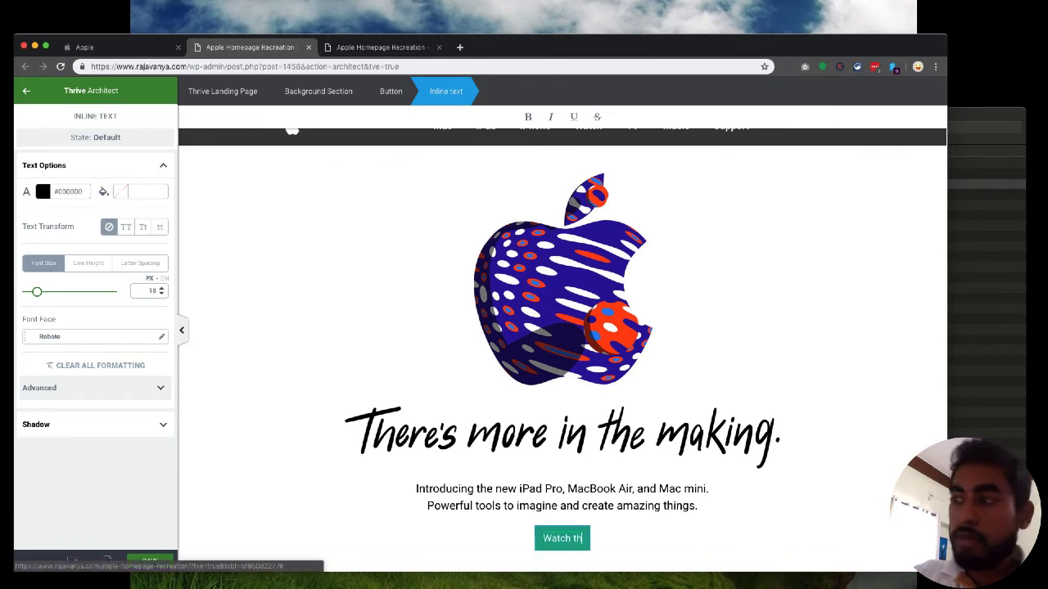
pyautogui.write('e keynote')
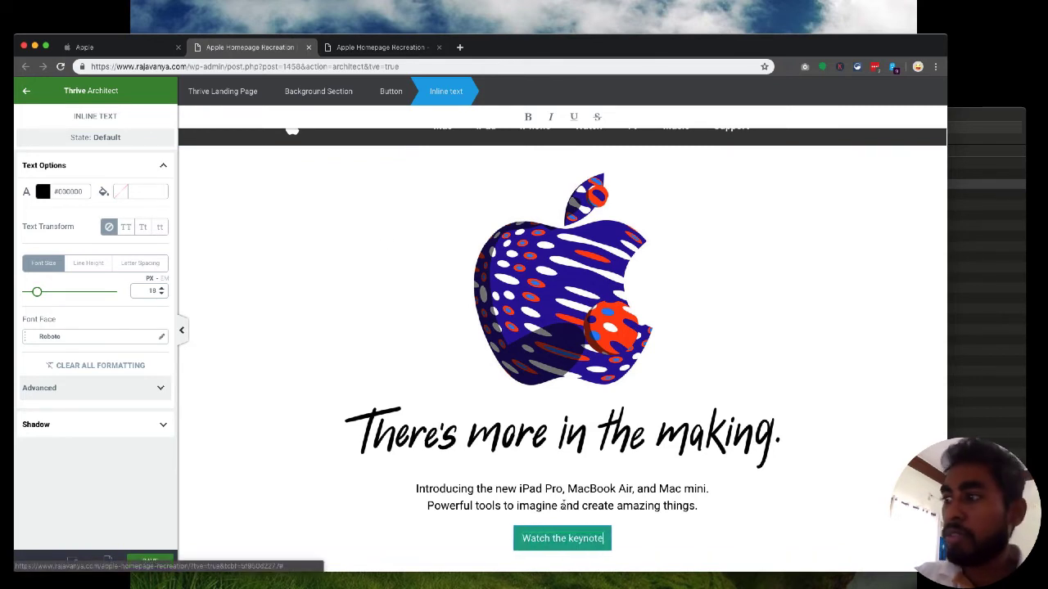
# Add an icon to the "Watch the keynote" button and place it on the right of the text, like the Apple homepage link.
pyautogui.click(140, 52)
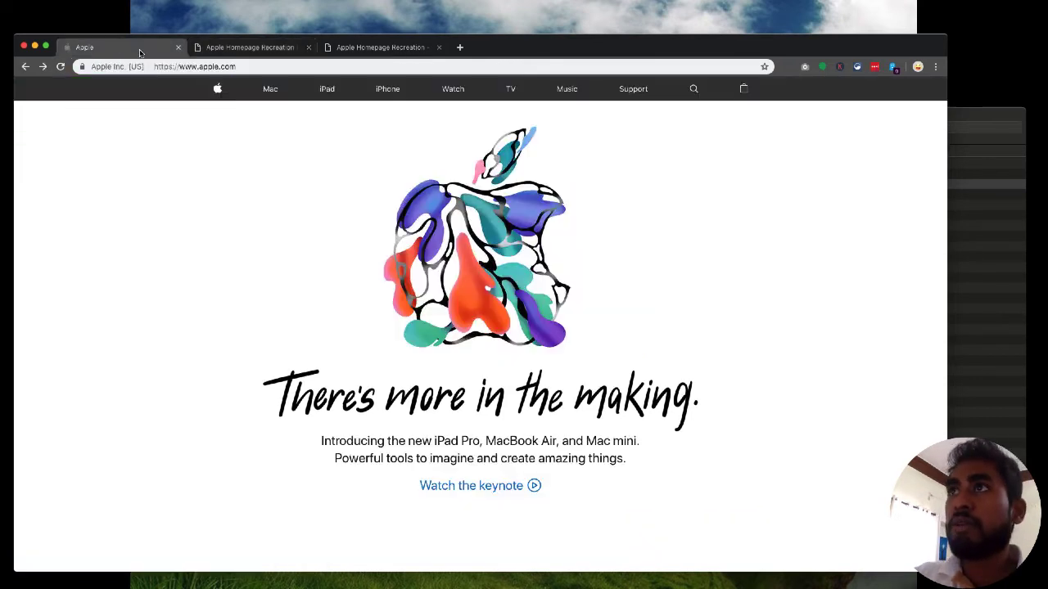
pyautogui.click(223, 52)
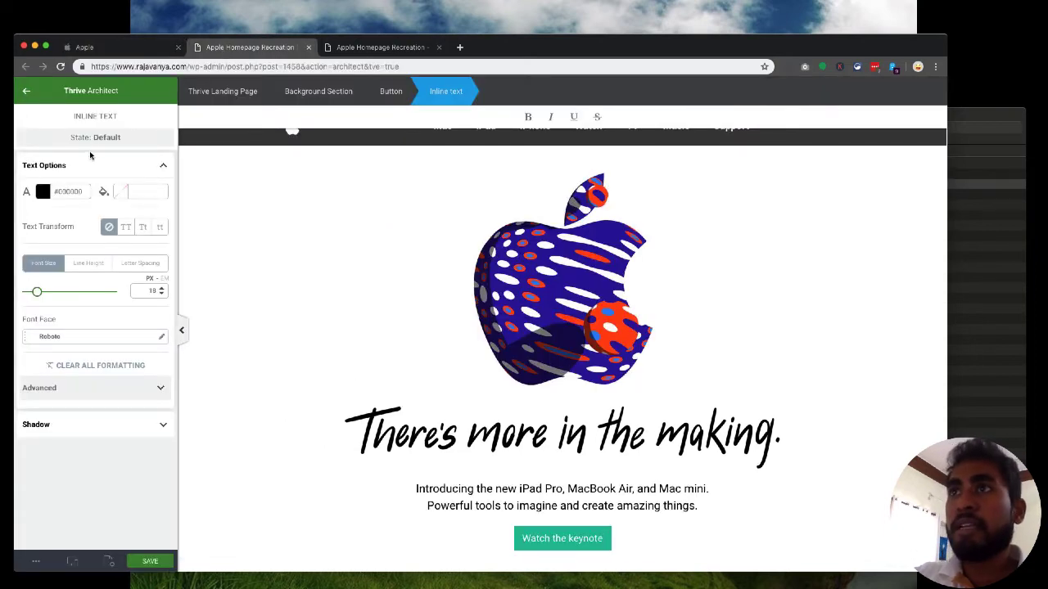
pyautogui.click(519, 545)
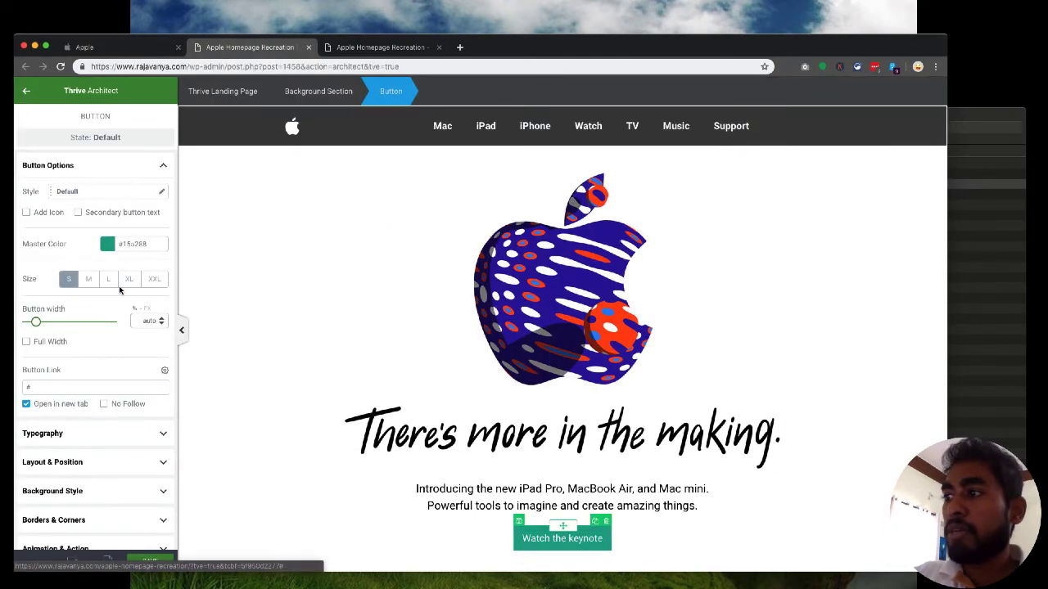
pyautogui.click(27, 212)
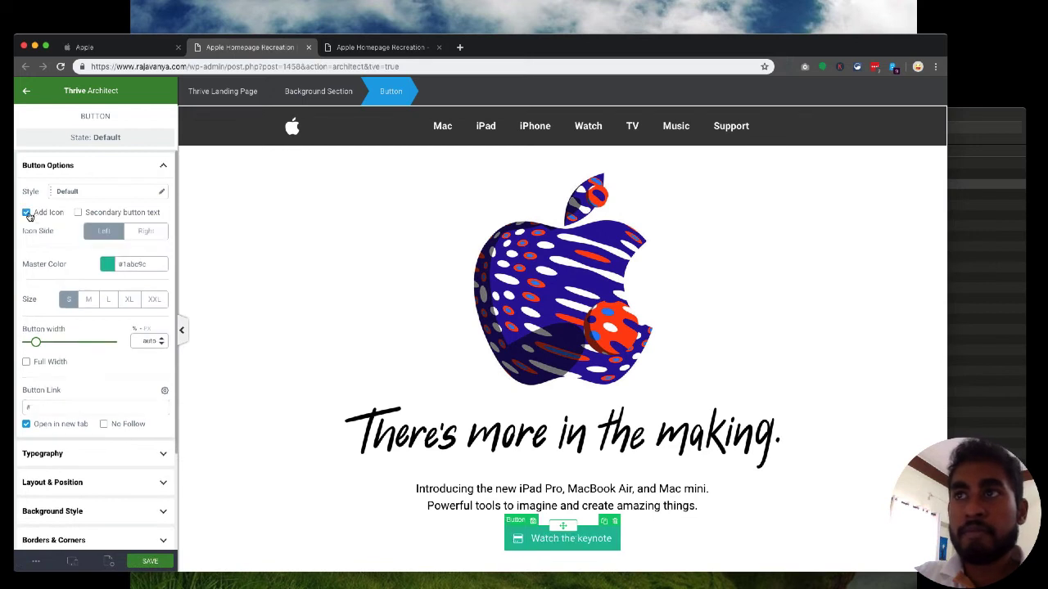
pyautogui.click(139, 235)
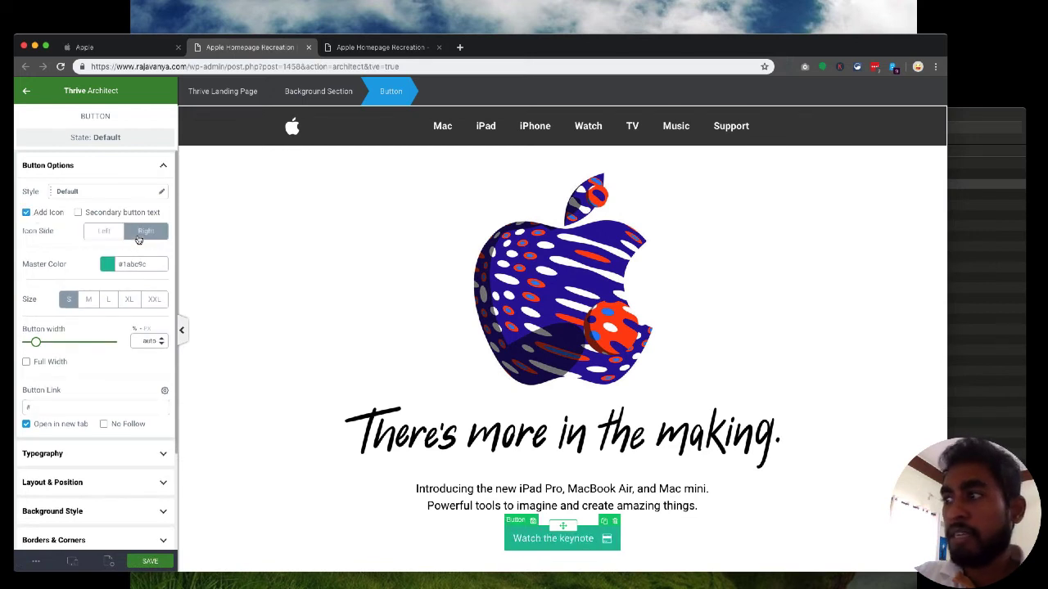
# Apply the Ghost style template to the "Watch the keynote" button.
pyautogui.click(89, 197)
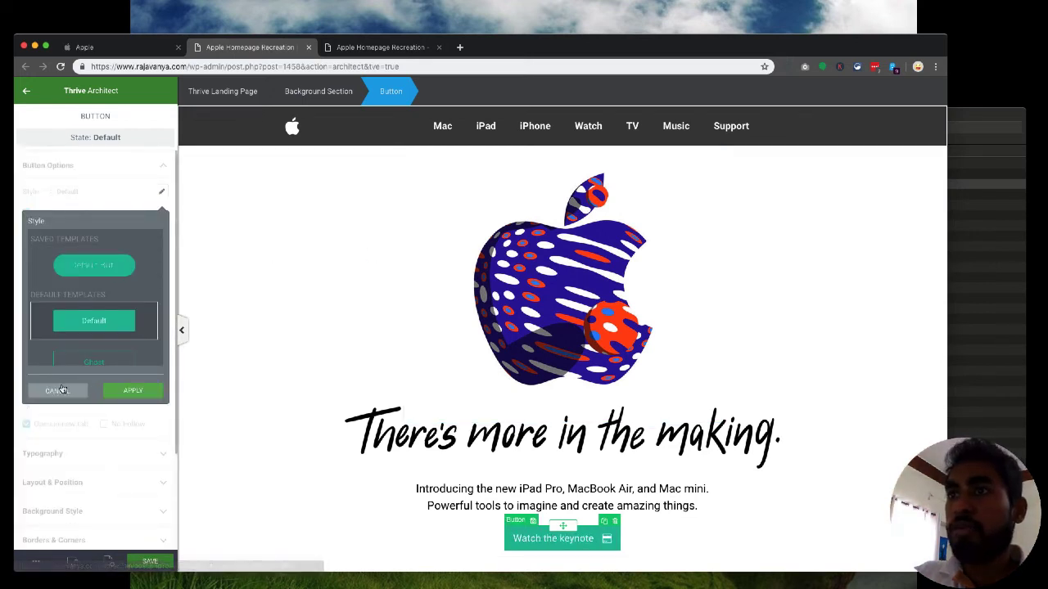
pyautogui.scroll(-3, 78, 363)
pyautogui.scroll(3, 78, 363)
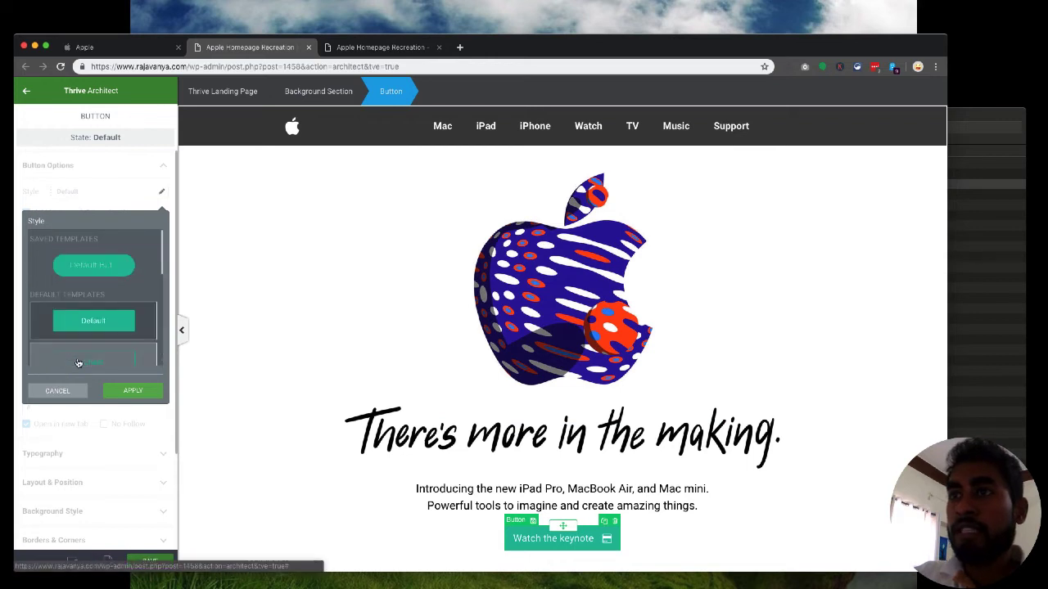
pyautogui.scroll(-1, 77, 363)
pyautogui.scroll(-1, 79, 362)
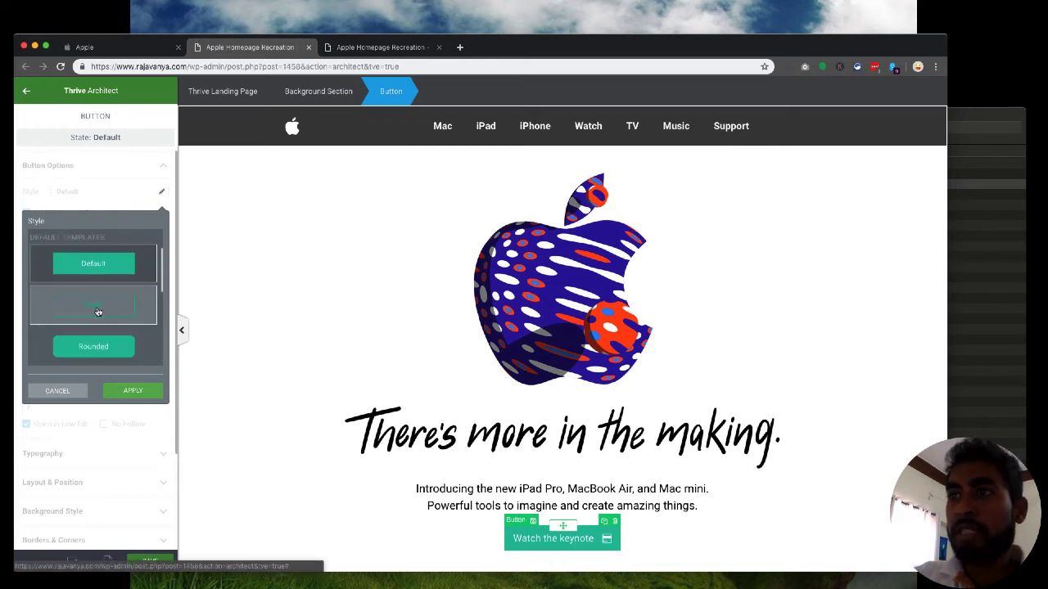
pyautogui.click(97, 309)
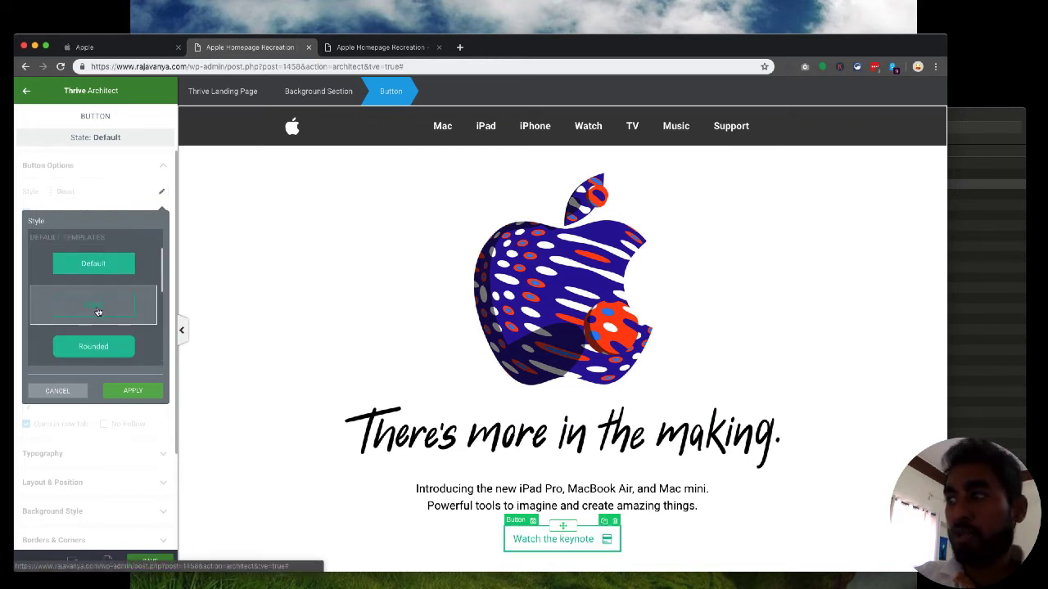
pyautogui.click(143, 389)
# Set the ghost-style button's master color to the blue #00a2ff.
pyautogui.click(107, 268)
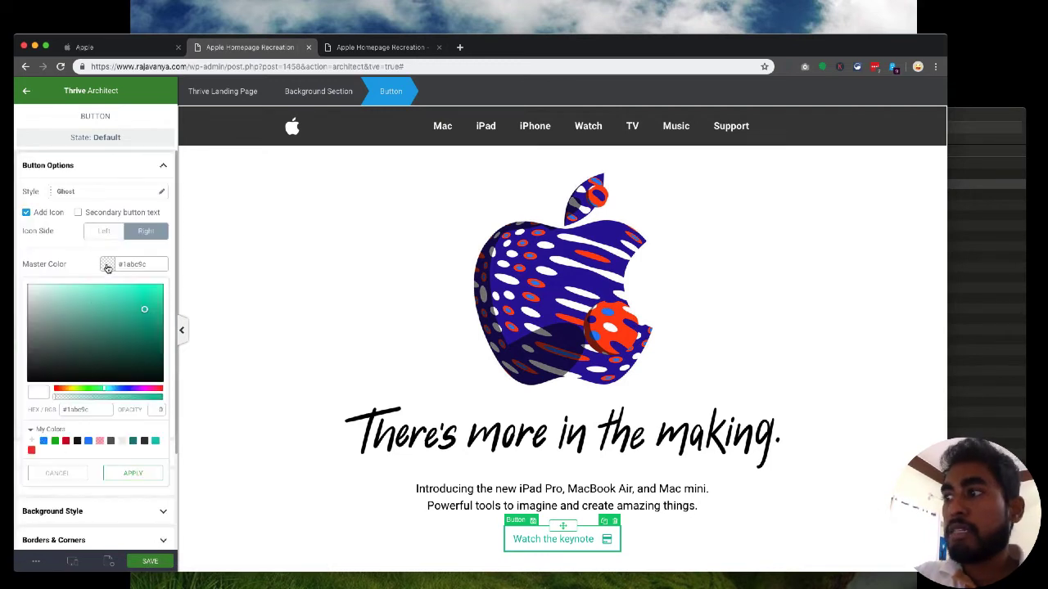
pyautogui.click(60, 306)
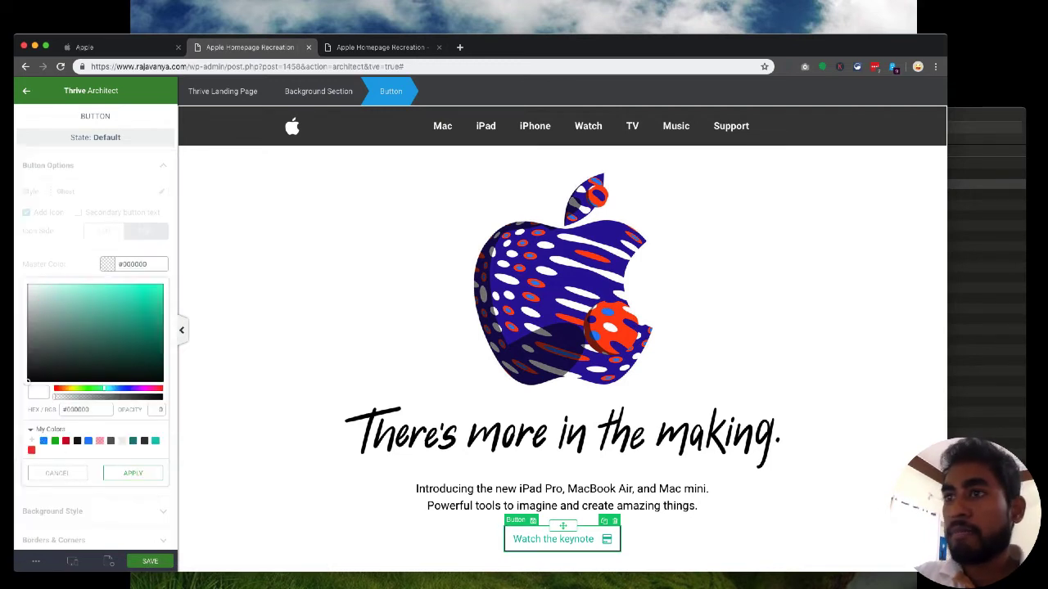
pyautogui.moveTo(119, 389); pyautogui.dragTo(113, 392)
pyautogui.moveTo(137, 339); pyautogui.dragTo(116, 391)
pyautogui.click(114, 389)
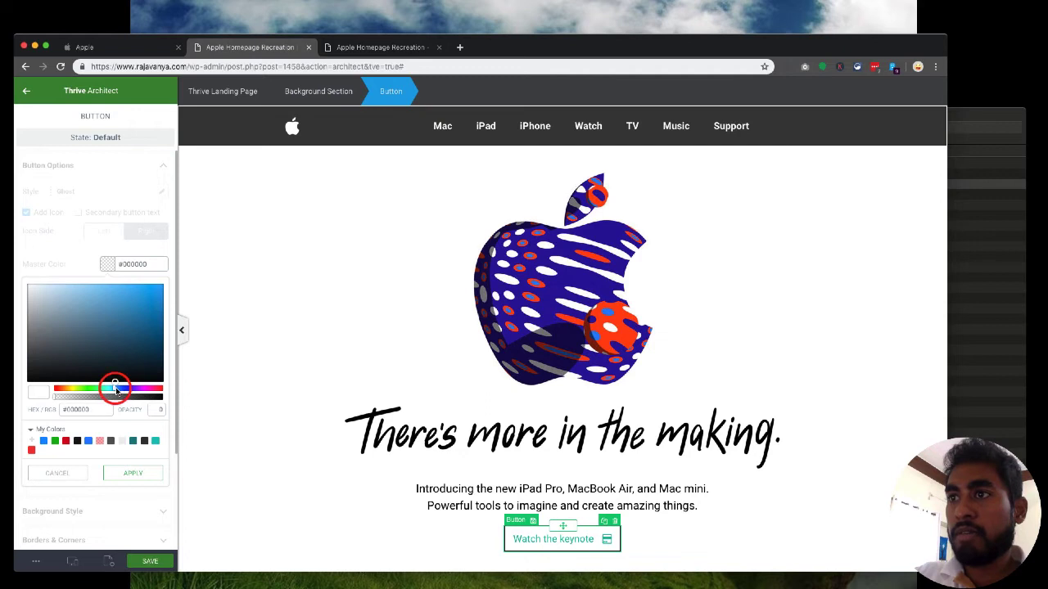
pyautogui.moveTo(148, 330); pyautogui.dragTo(163, 286)
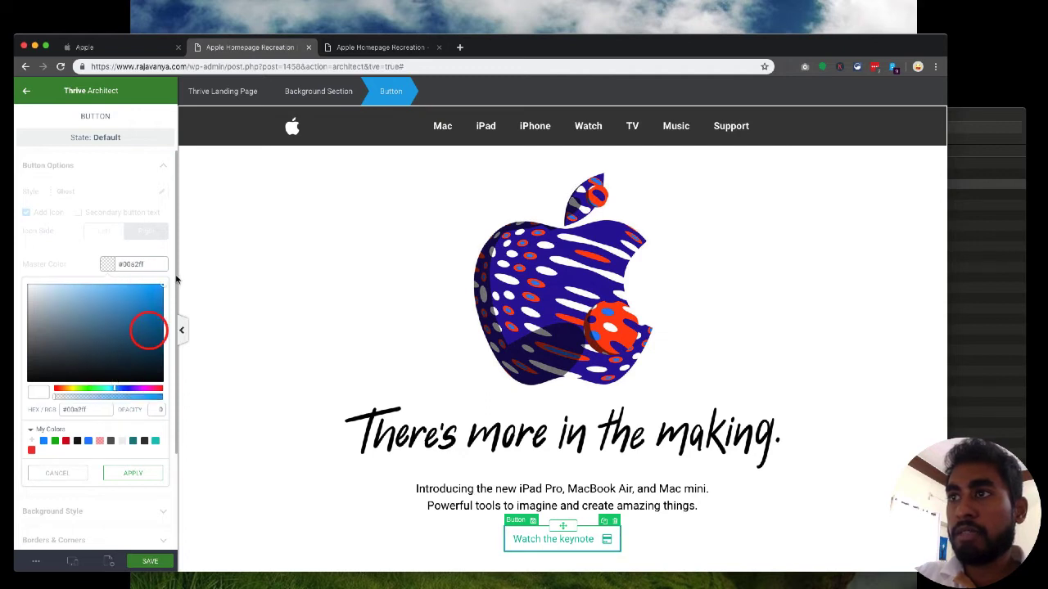
pyautogui.click(129, 475)
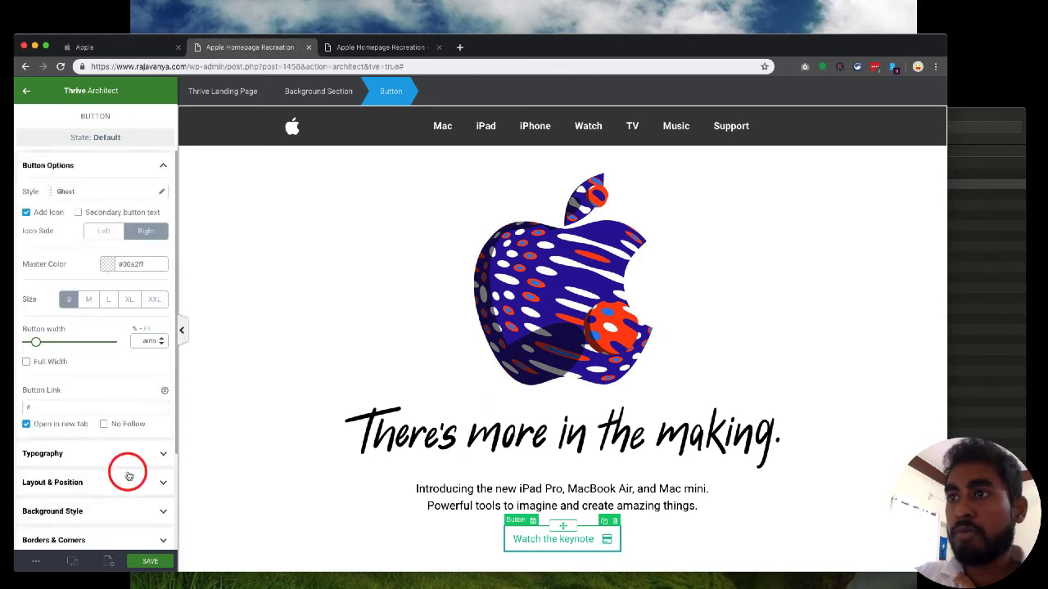
pyautogui.click(107, 264)
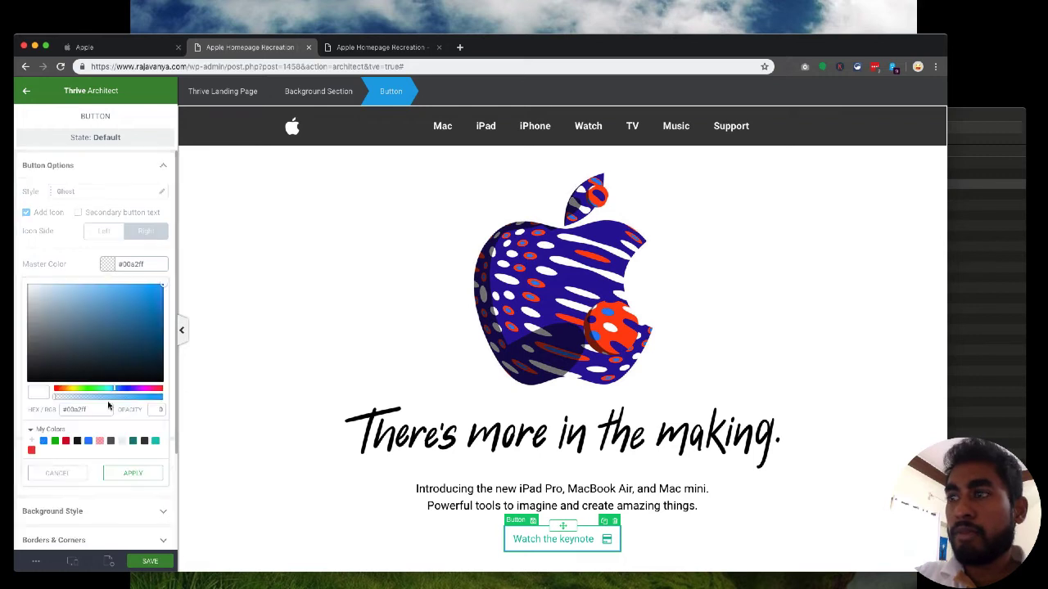
pyautogui.click(154, 397)
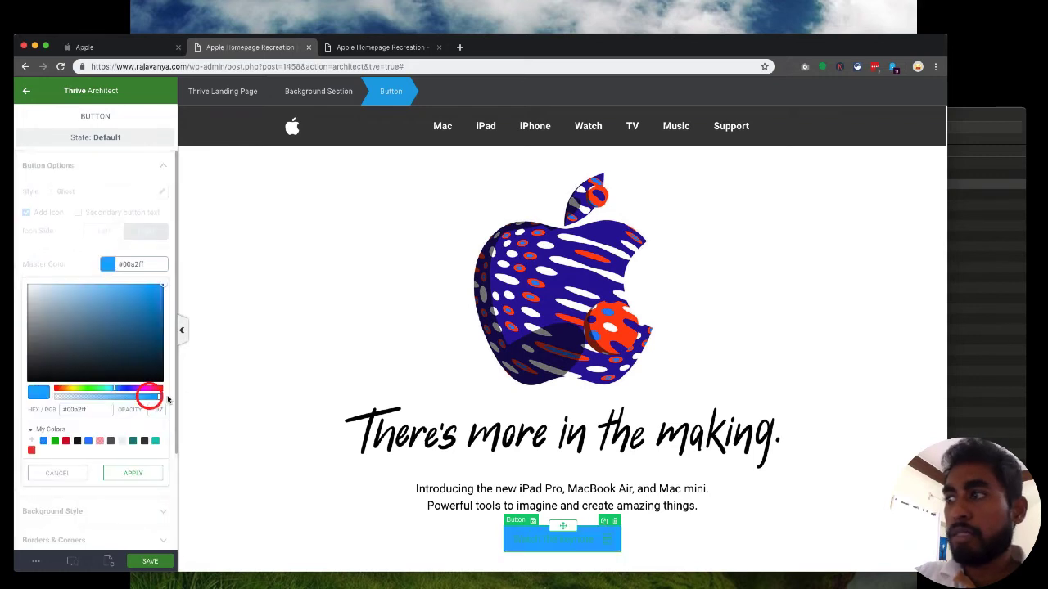
pyautogui.click(50, 476)
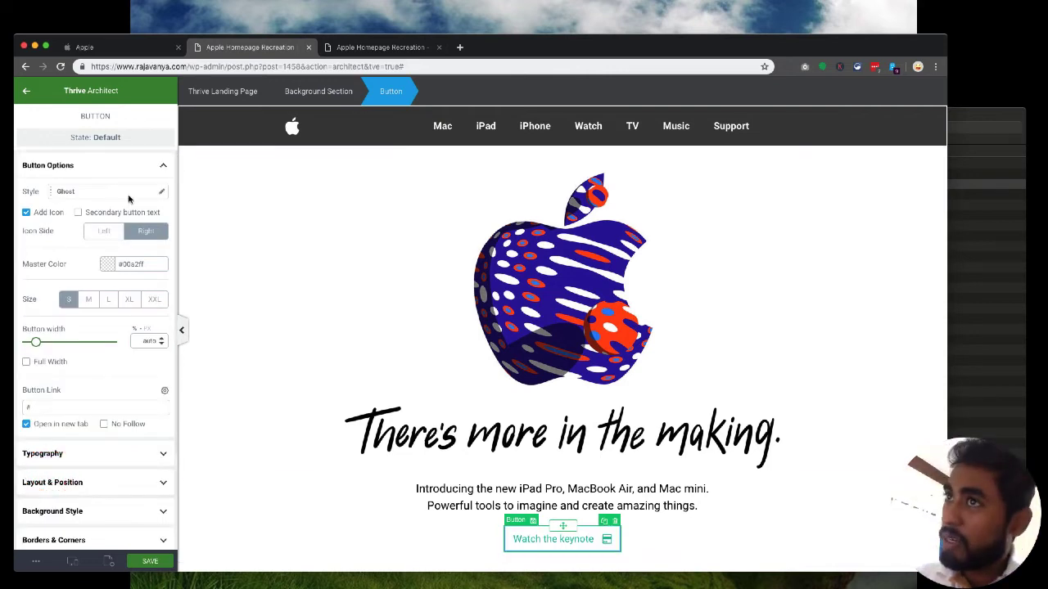
# Switch the "Watch the keynote" button back to the Default style template.
pyautogui.click(104, 198)
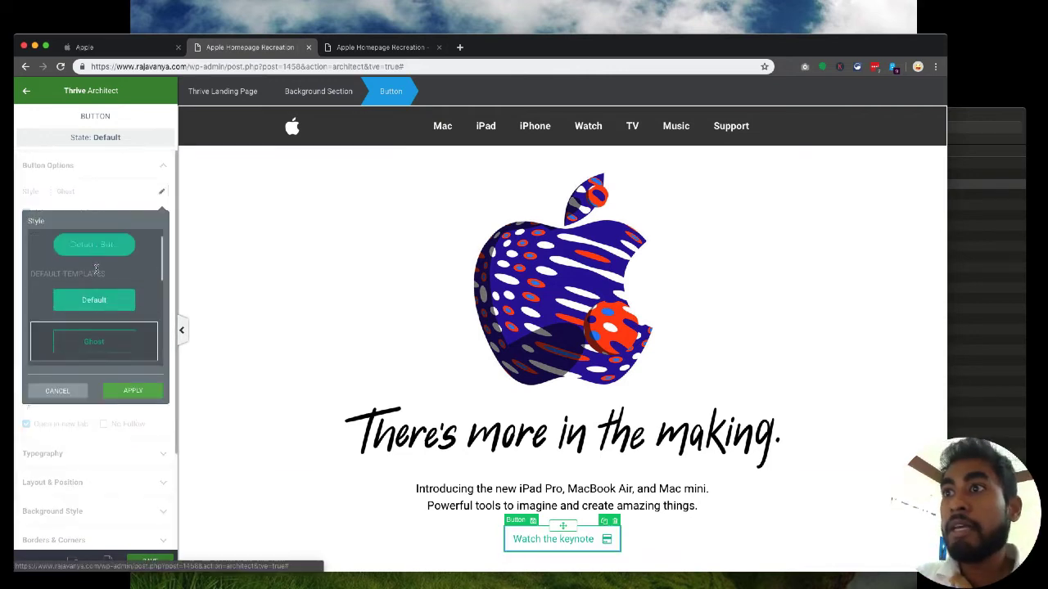
pyautogui.scroll(1, 98, 272)
pyautogui.click(93, 320)
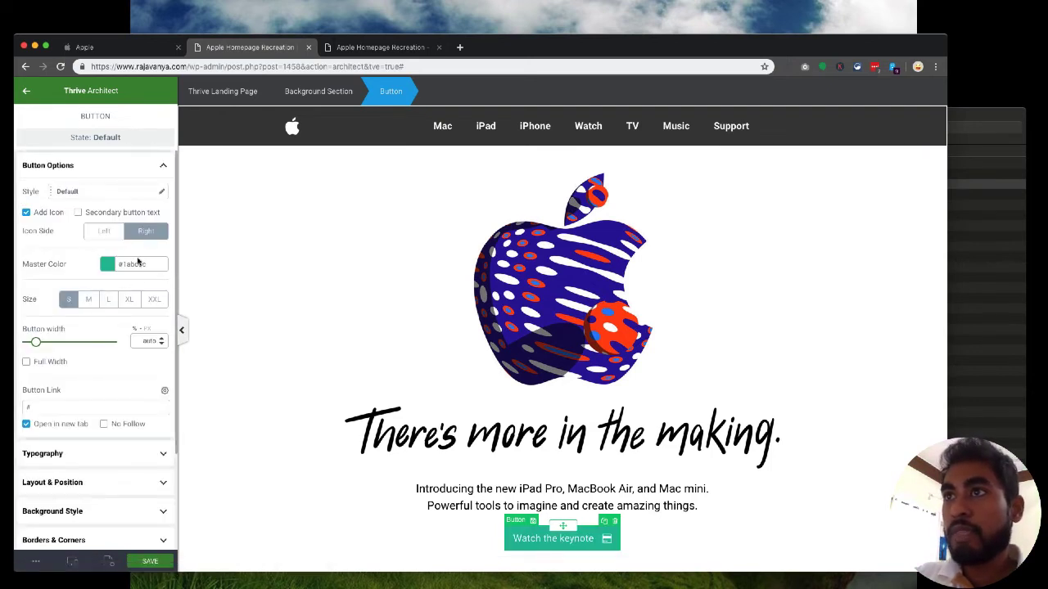
# Search the icon library for "play" and replace the button's icon with the outlined Font Awesome Play Circle.
pyautogui.click(607, 541)
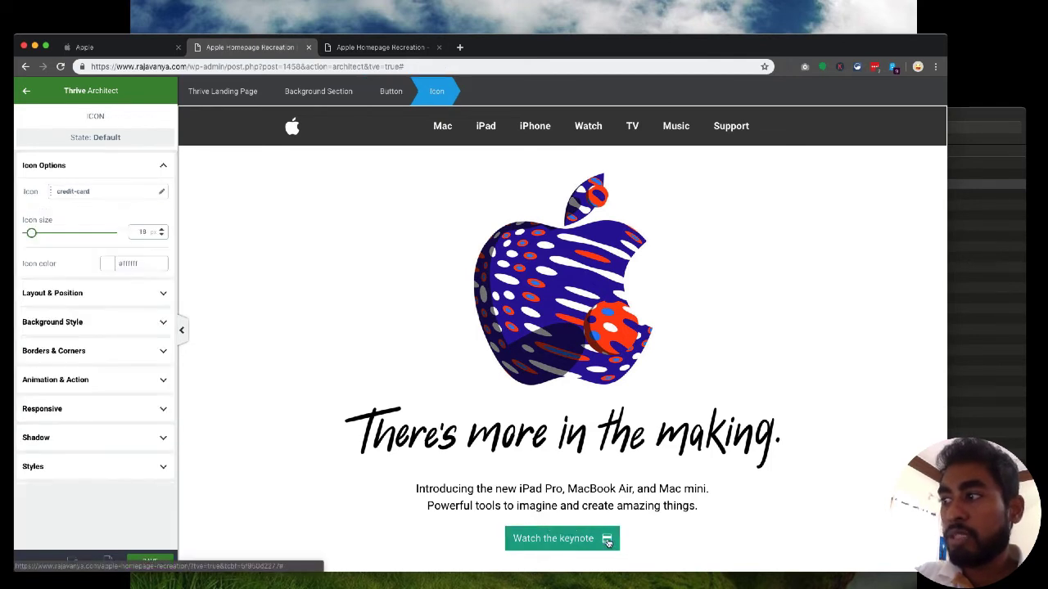
pyautogui.click(112, 198)
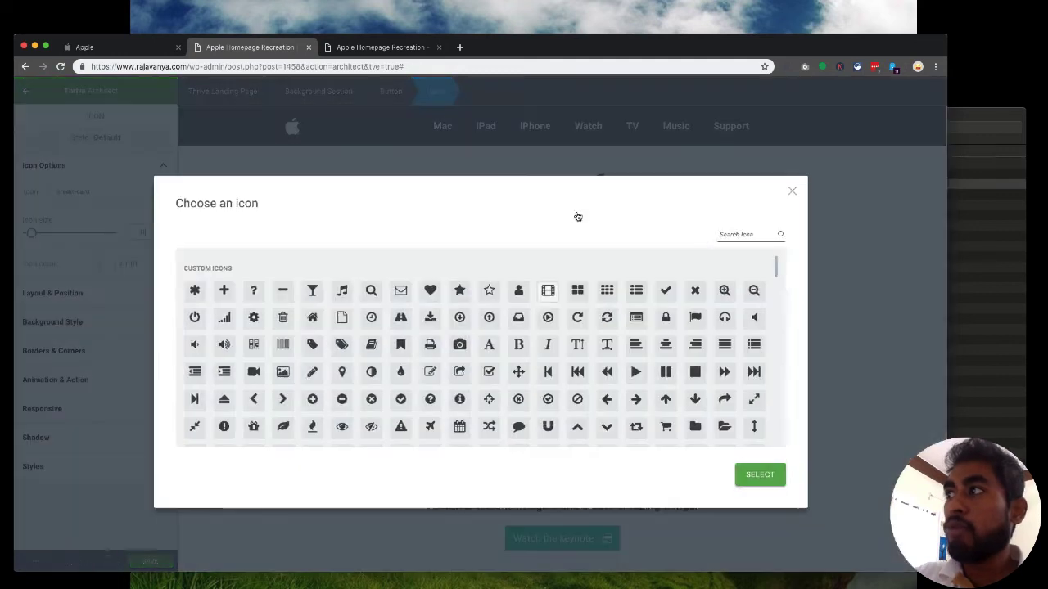
pyautogui.click(741, 235)
pyautogui.write('p')
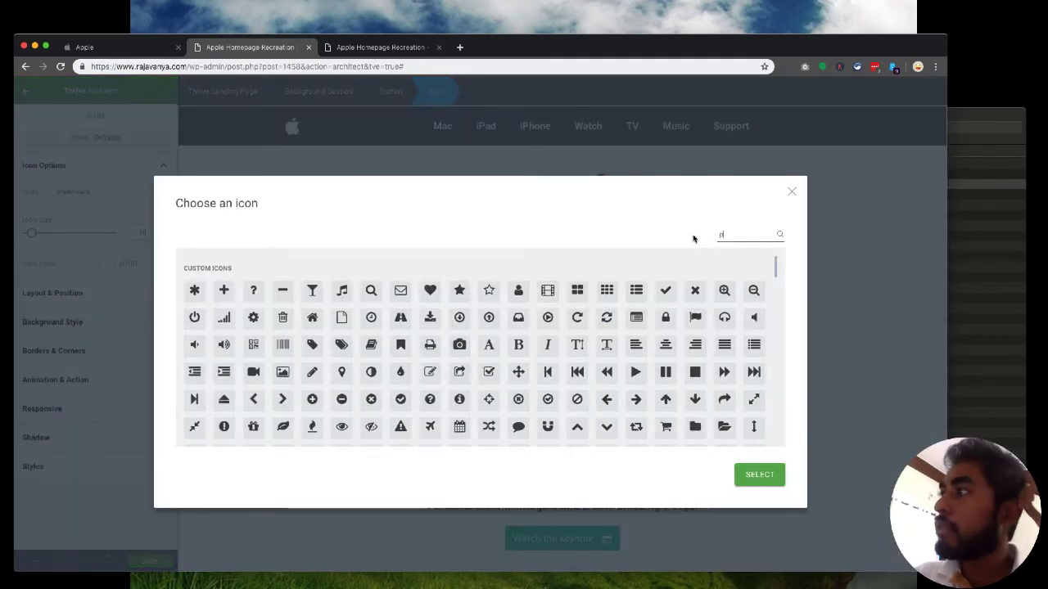
pyautogui.write('lay')
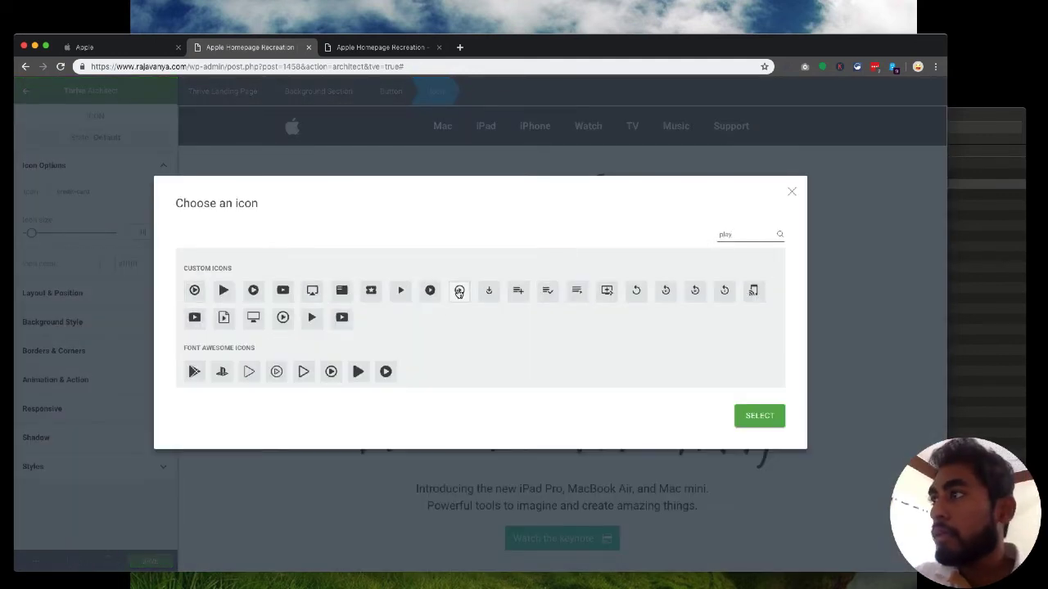
pyautogui.click(277, 371)
pyautogui.click(777, 417)
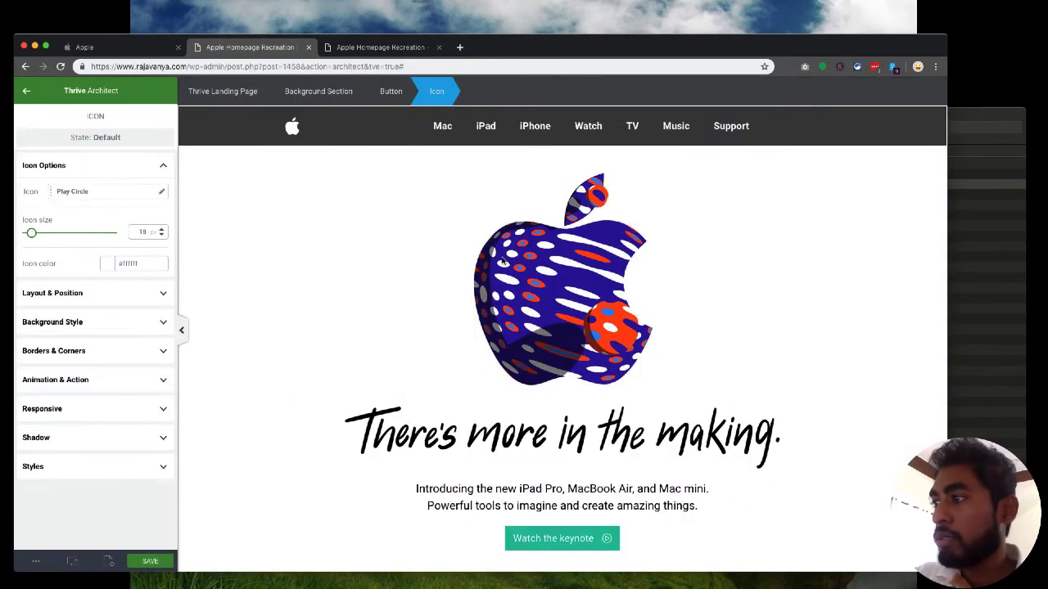
# Compare the play icon with the one on the Apple homepage and set the button icon's size to 24 px.
pyautogui.click(141, 49)
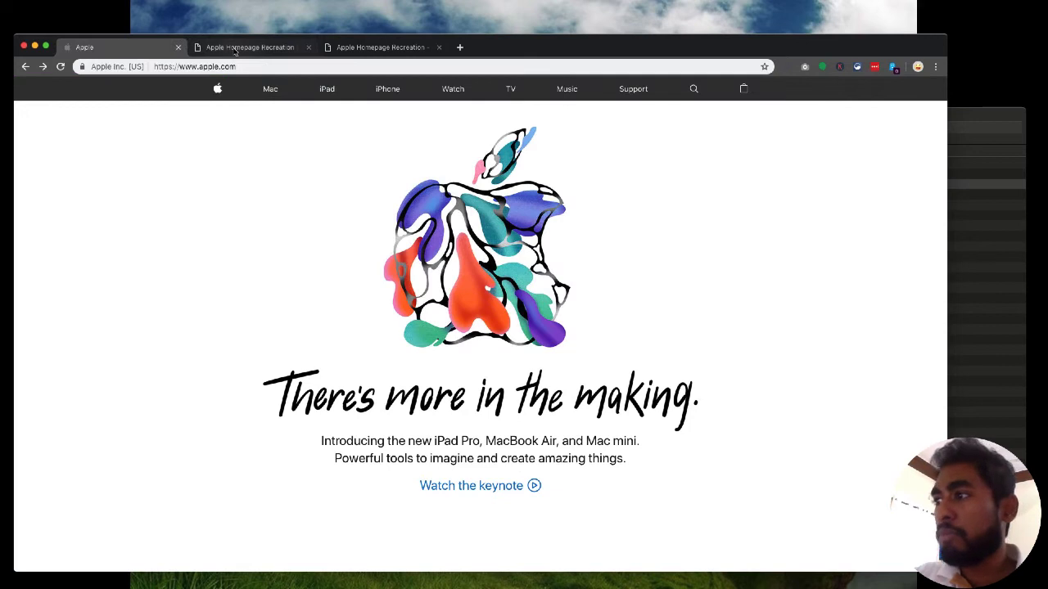
pyautogui.click(235, 49)
pyautogui.moveTo(31, 235); pyautogui.dragTo(34, 236)
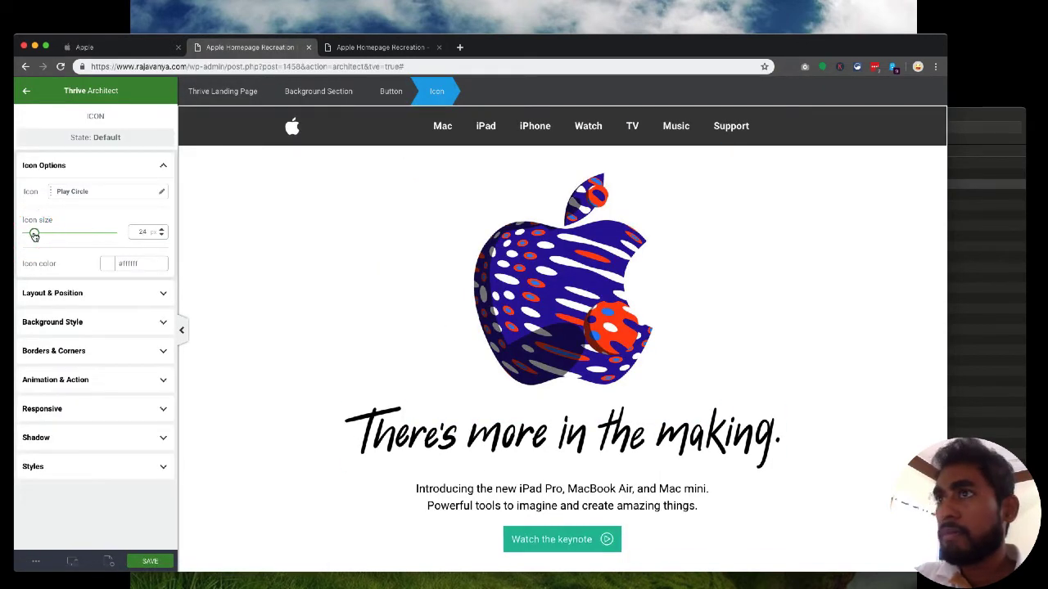
# Check the link color on the Apple homepage and set the button's text color to the saved blue Azure Radiance, #0081ff.
pyautogui.click(528, 540)
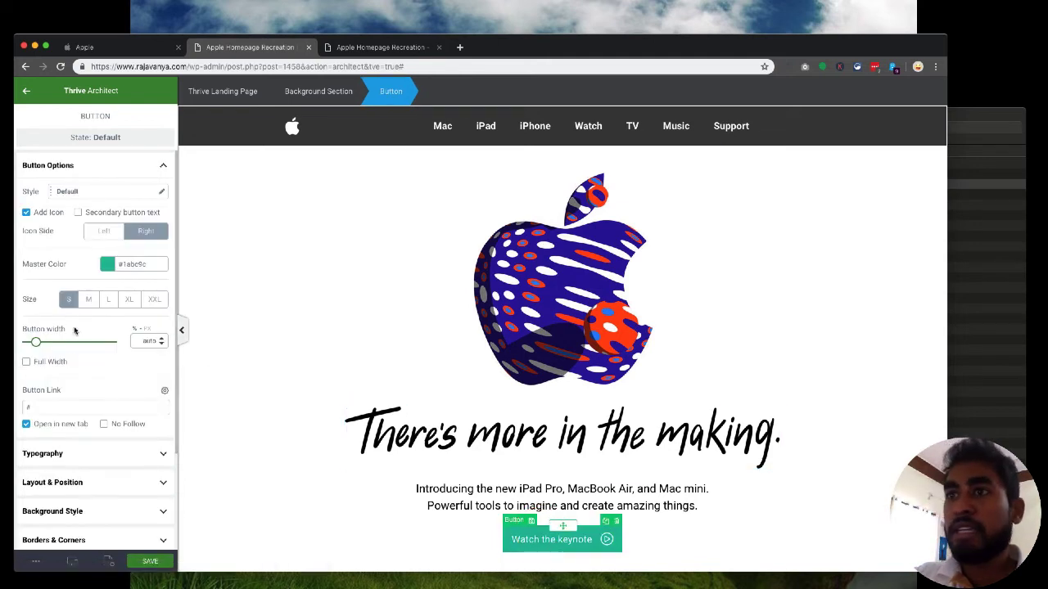
pyautogui.click(136, 49)
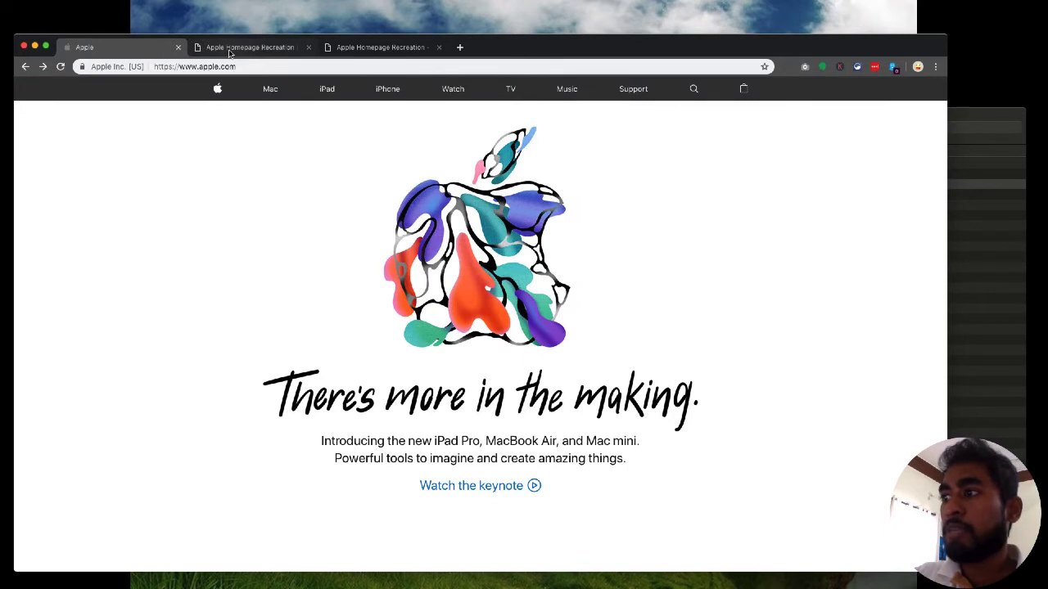
pyautogui.click(231, 51)
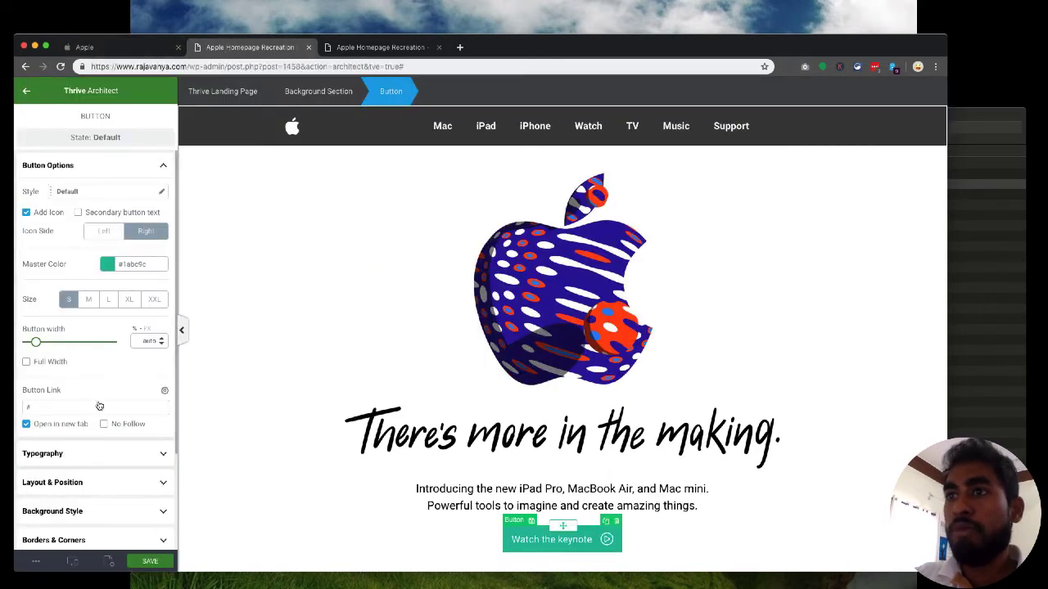
pyautogui.click(49, 453)
pyautogui.click(55, 221)
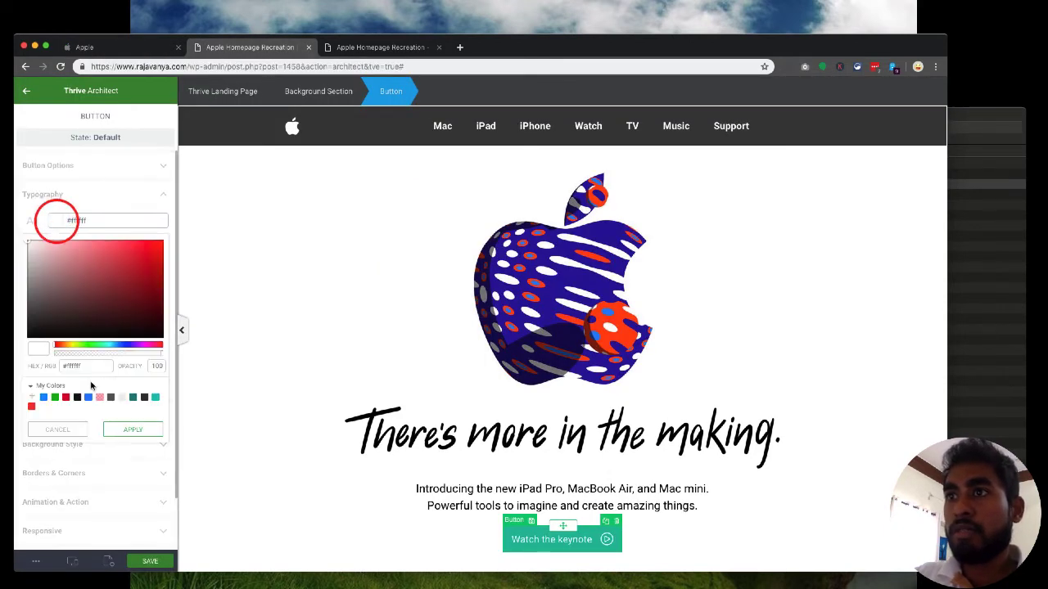
pyautogui.click(43, 397)
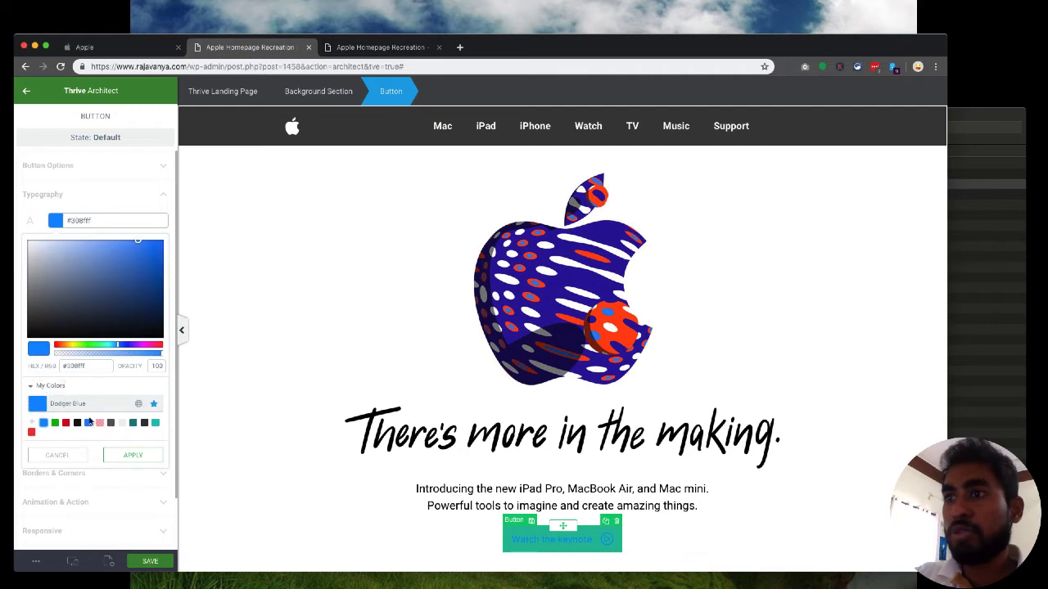
pyautogui.click(87, 423)
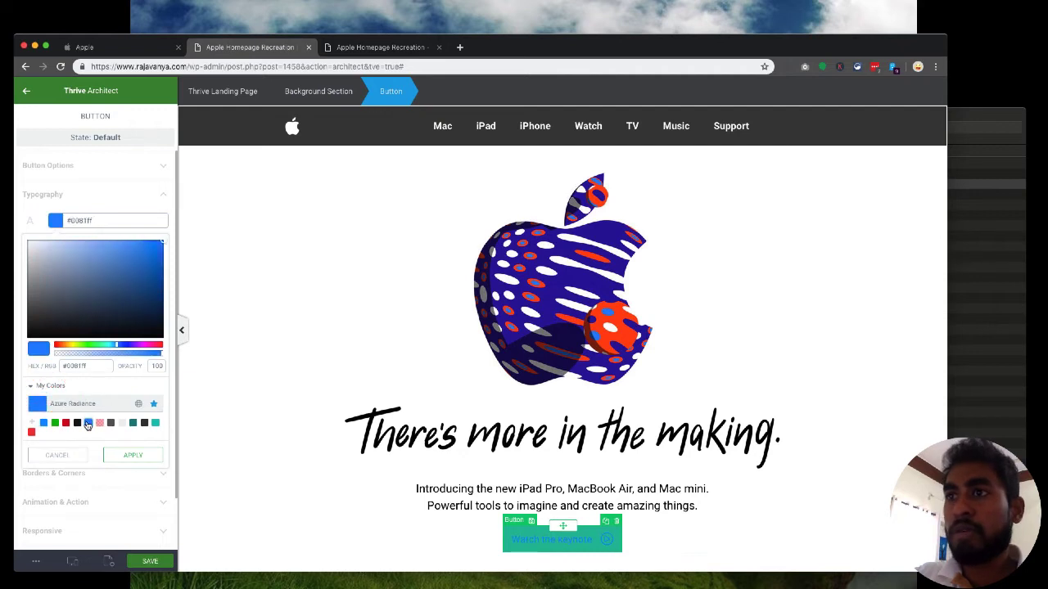
pyautogui.click(131, 456)
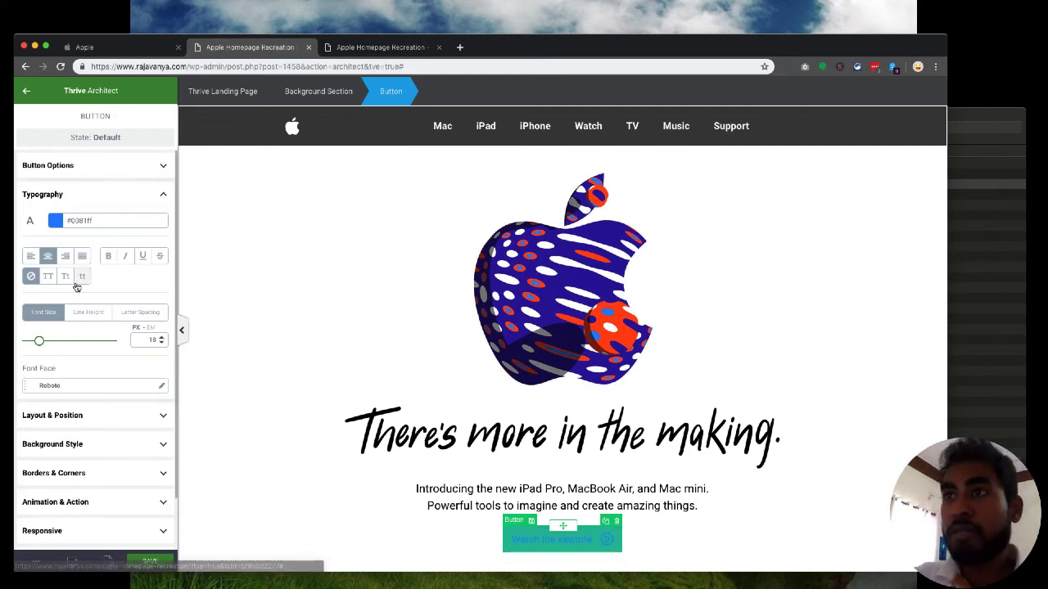
# Set the button's background color to white, #ffffff.
pyautogui.click(72, 444)
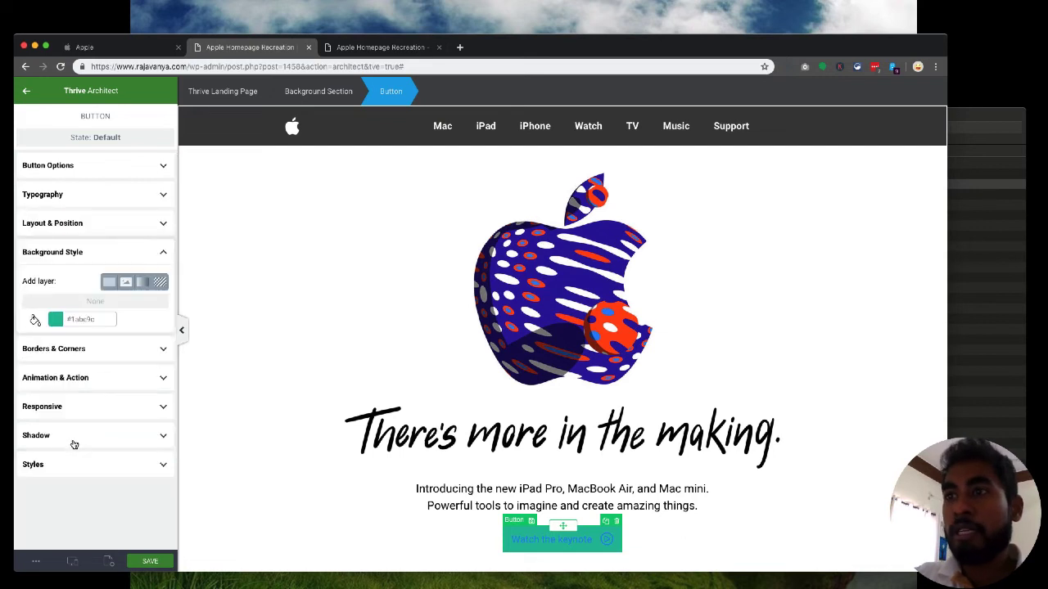
pyautogui.click(56, 321)
pyautogui.moveTo(52, 349); pyautogui.dragTo(20, 326)
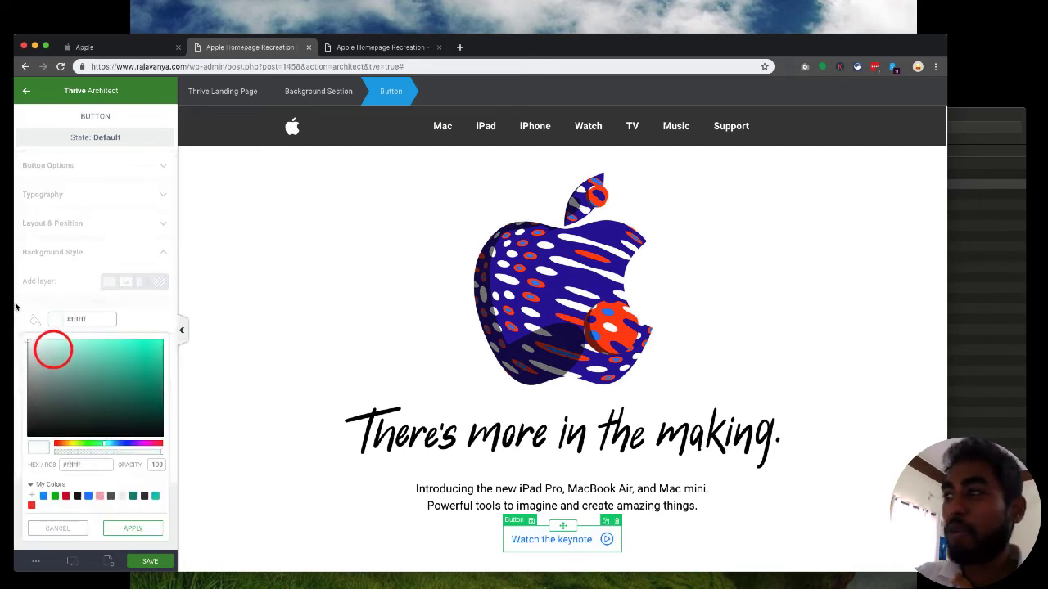
pyautogui.click(132, 528)
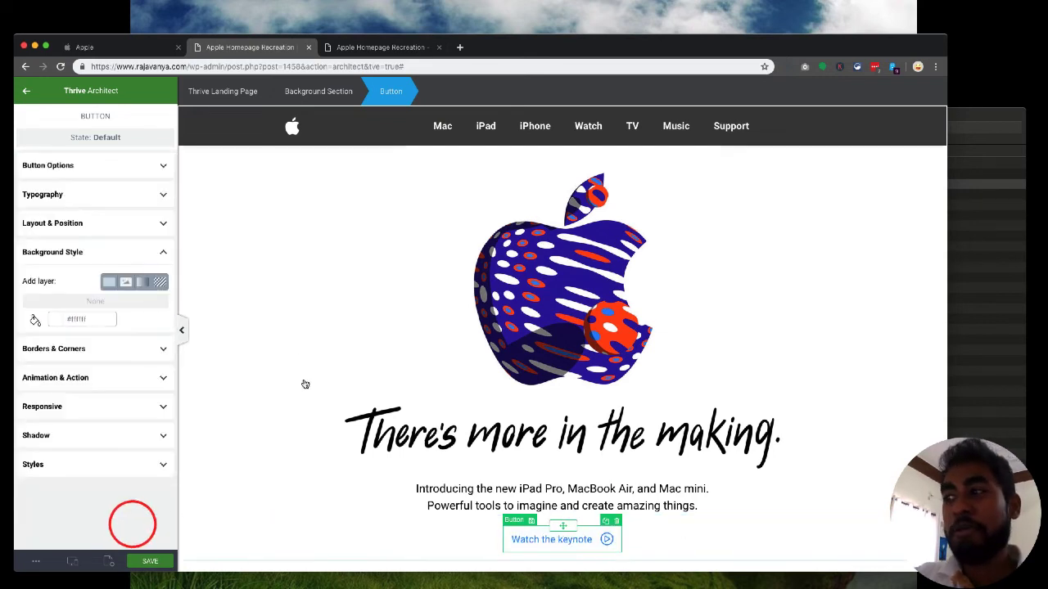
# Check the keynote link's hover behavior on the Apple homepage and switch the button to editing its hover state.
pyautogui.click(118, 48)
pyautogui.click(230, 48)
pyautogui.click(124, 47)
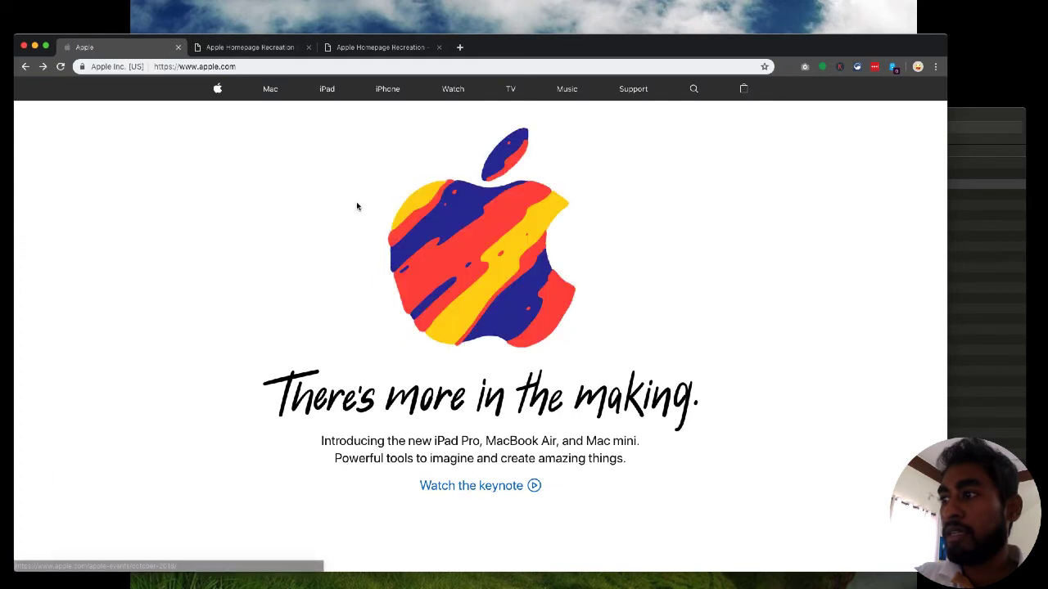
pyautogui.click(211, 48)
pyautogui.click(85, 139)
pyautogui.click(66, 197)
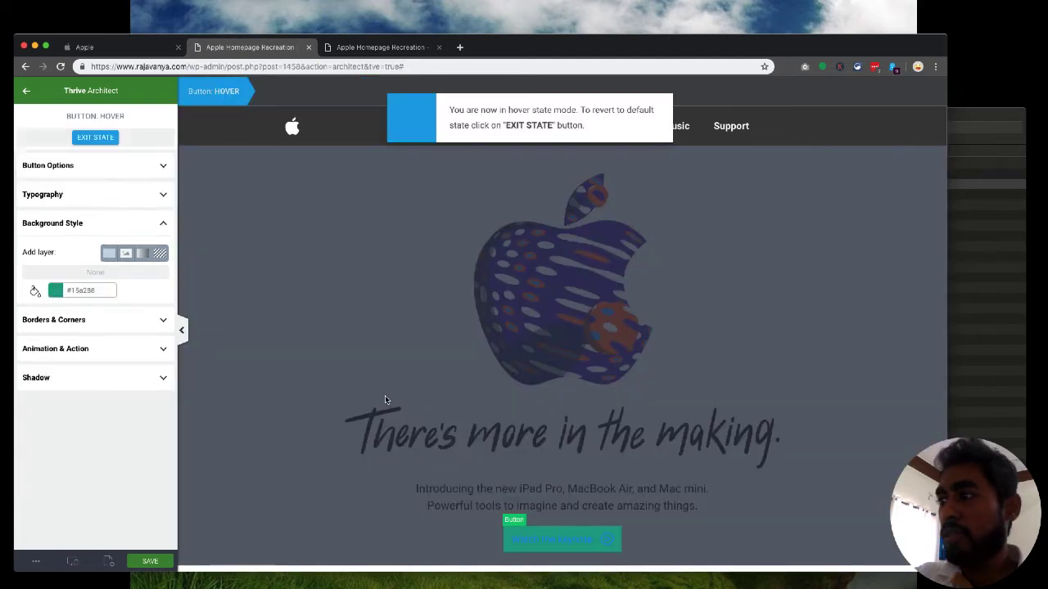
# Give the button's hover state a white #ffffff background and underline its text.
pyautogui.click(59, 290)
pyautogui.moveTo(54, 319); pyautogui.dragTo(28, 311)
pyautogui.click(133, 501)
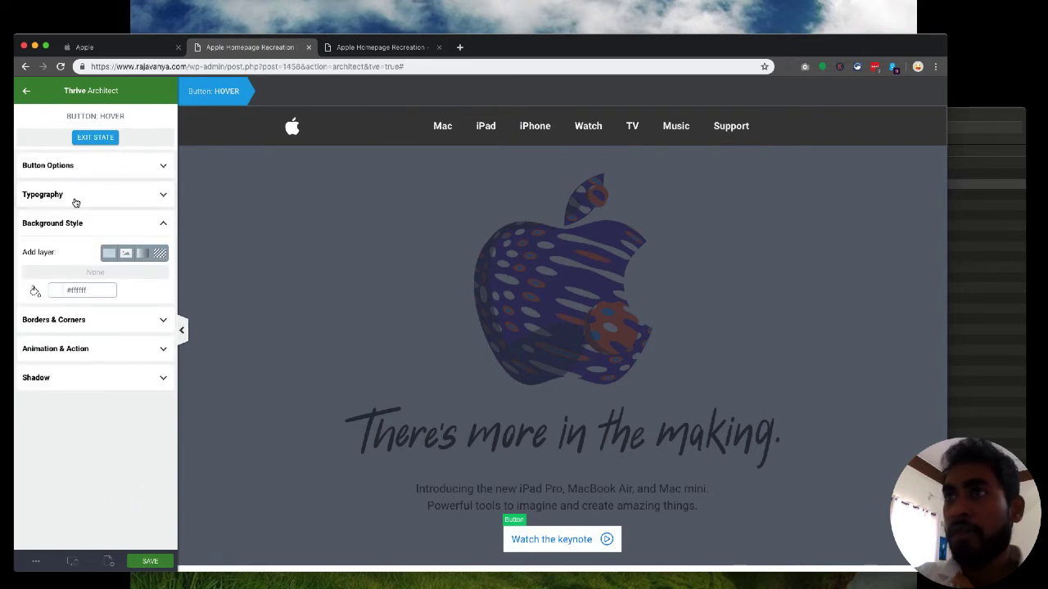
pyautogui.click(75, 201)
pyautogui.click(143, 257)
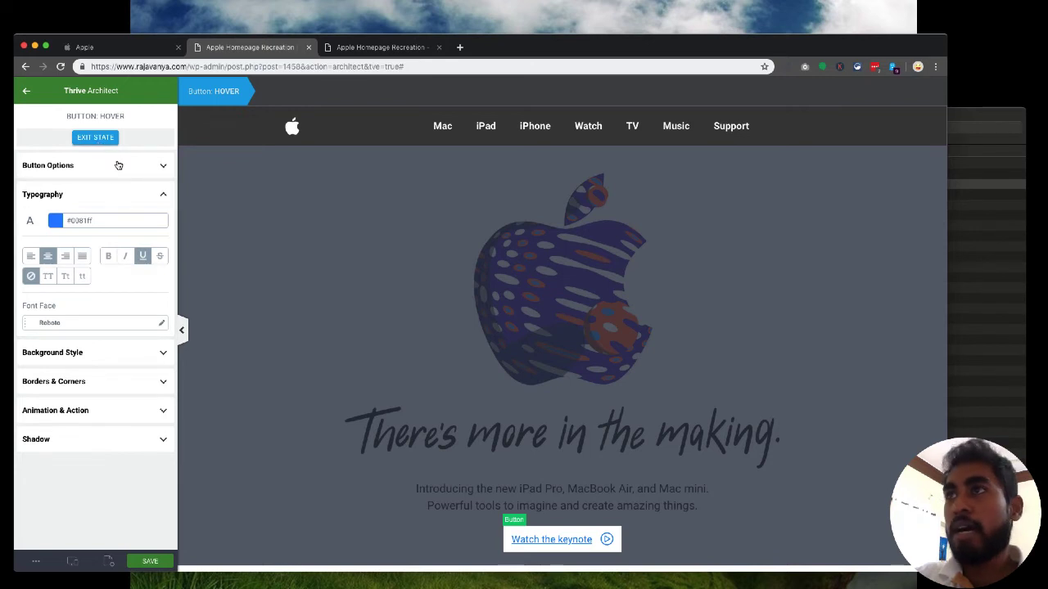
# Leave the button's hover state editing and save the landing page.
pyautogui.click(295, 354)
pyautogui.click(152, 561)
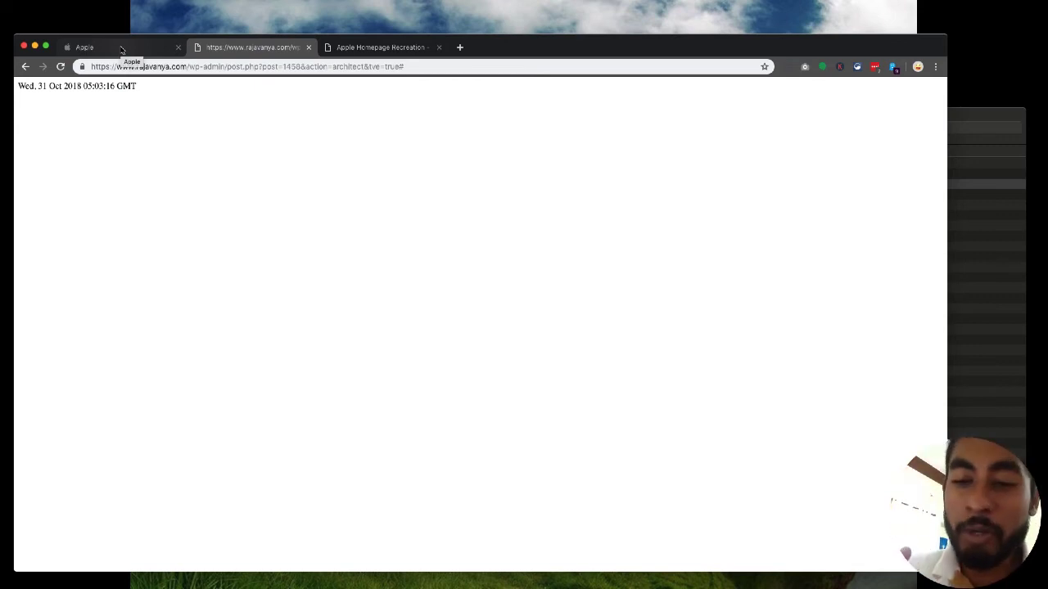
pyautogui.moveTo(523, 2)
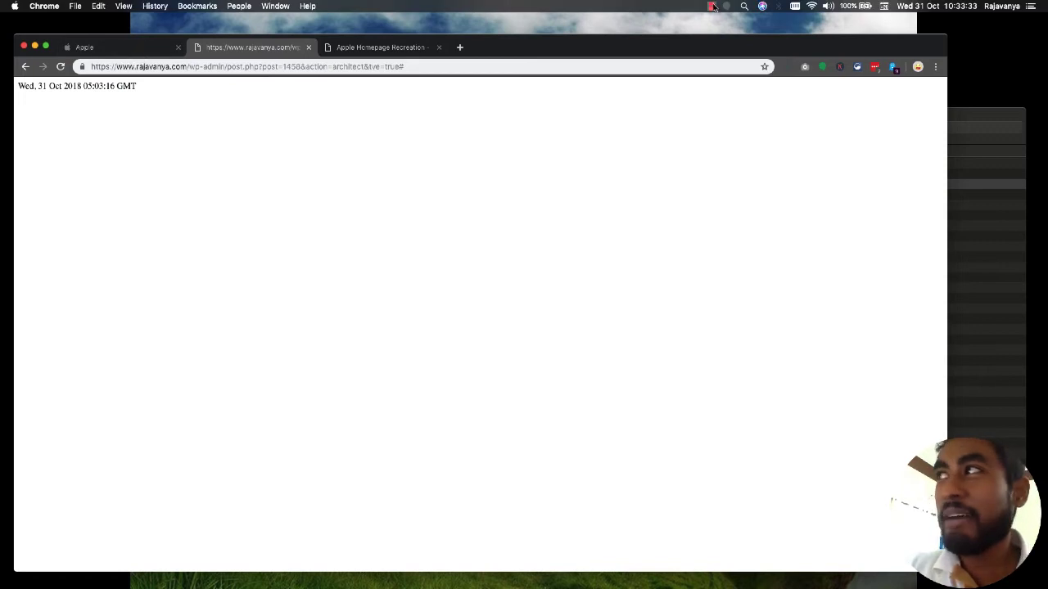
pyautogui.click(713, 6)
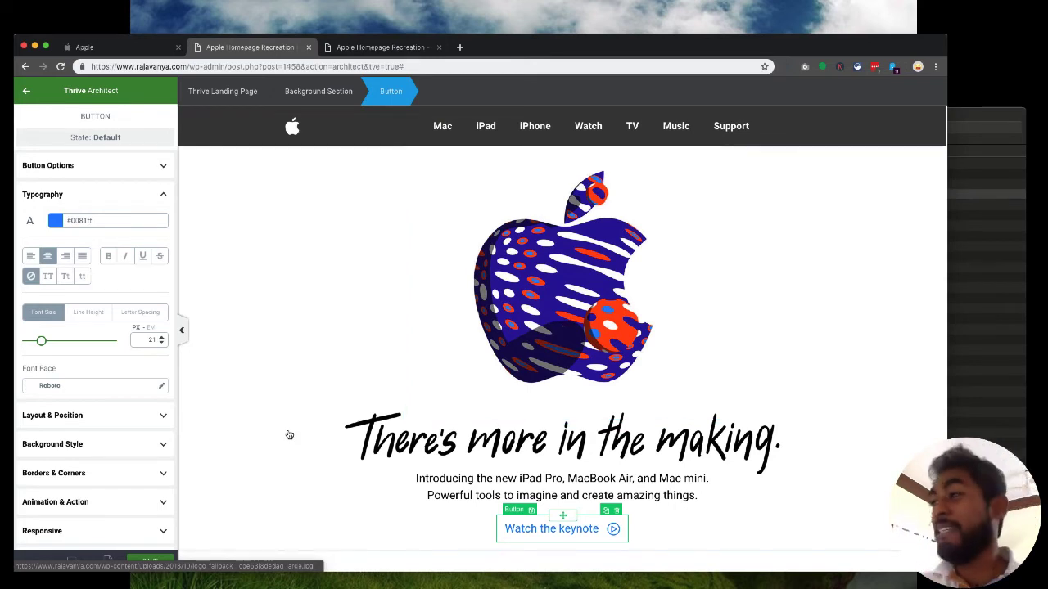
# Open the hero background section's margin and padding settings, save the page and check the hero on the published page.
pyautogui.click(280, 356)
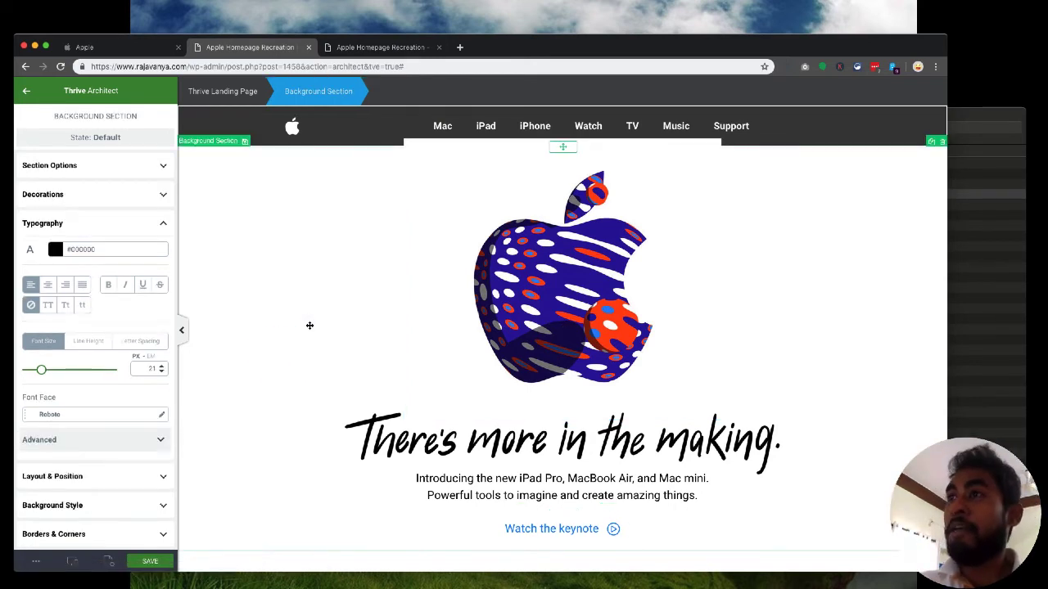
pyautogui.click(98, 479)
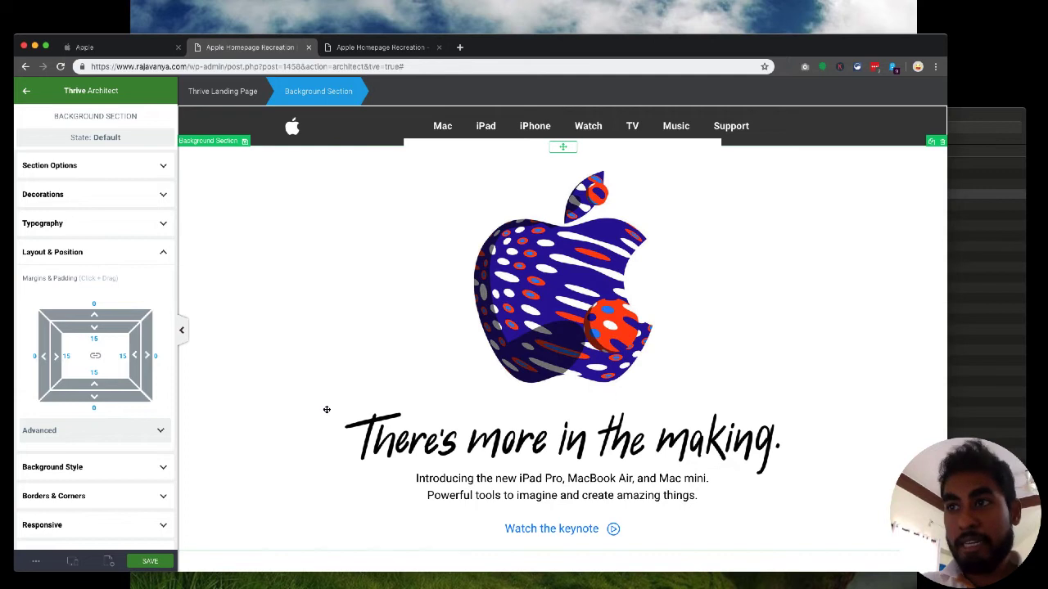
pyautogui.click(150, 561)
pyautogui.click(364, 47)
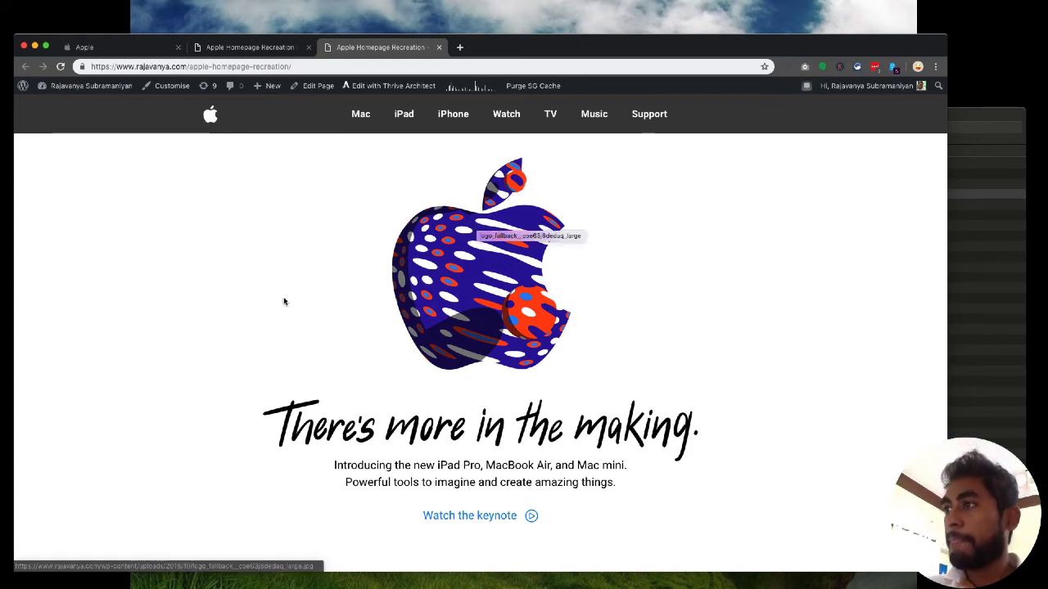
pyautogui.scroll(-1, 309, 341)
pyautogui.scroll(1, 309, 341)
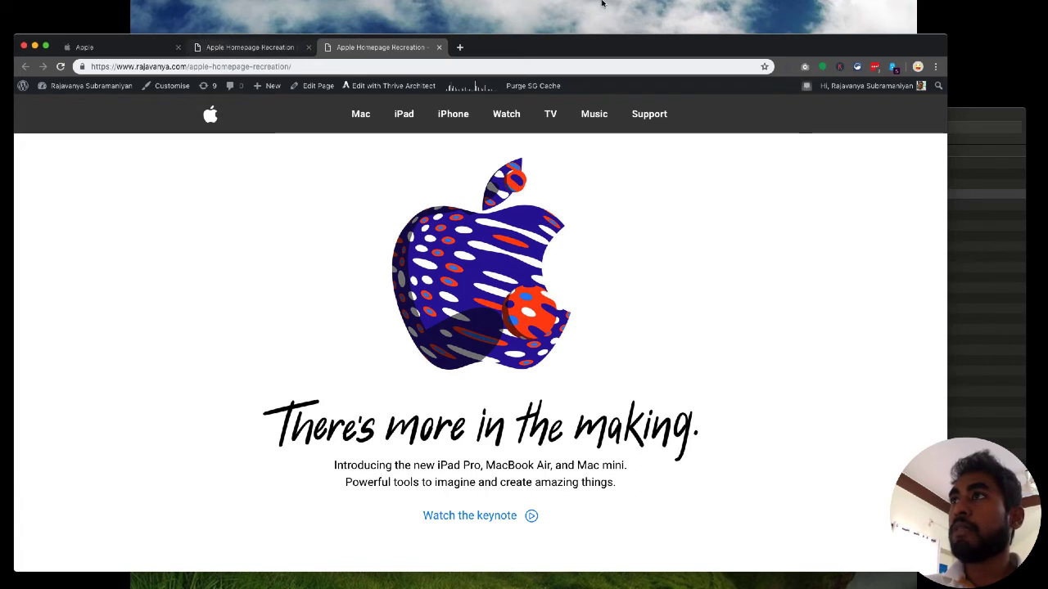
pyautogui.click(710, 6)
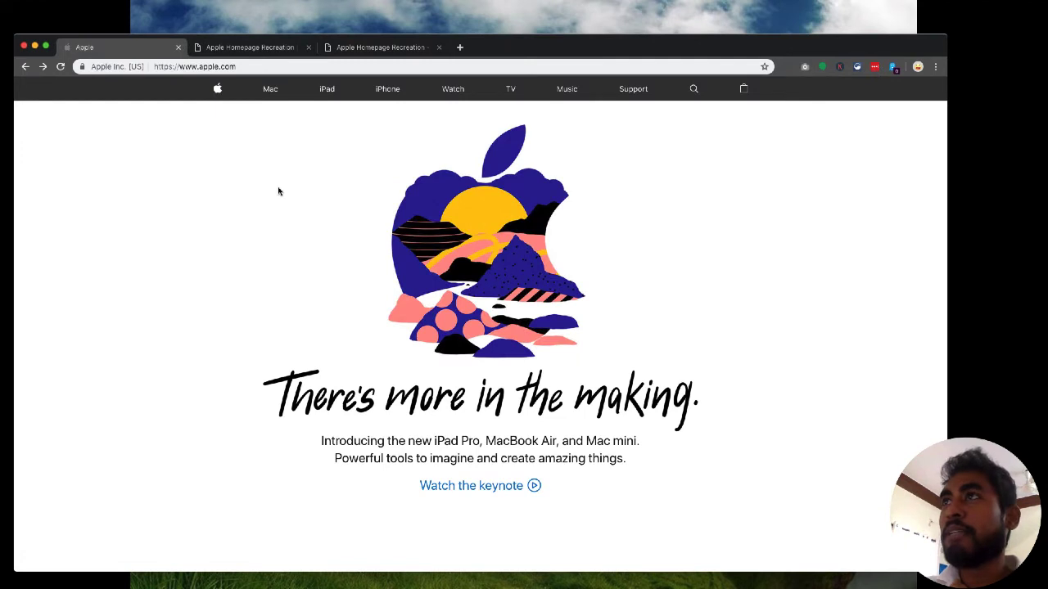
# Review the iPad Pro section on the Apple homepage and duplicate the hero background section in the page editor.
pyautogui.scroll(-5, 279, 292)
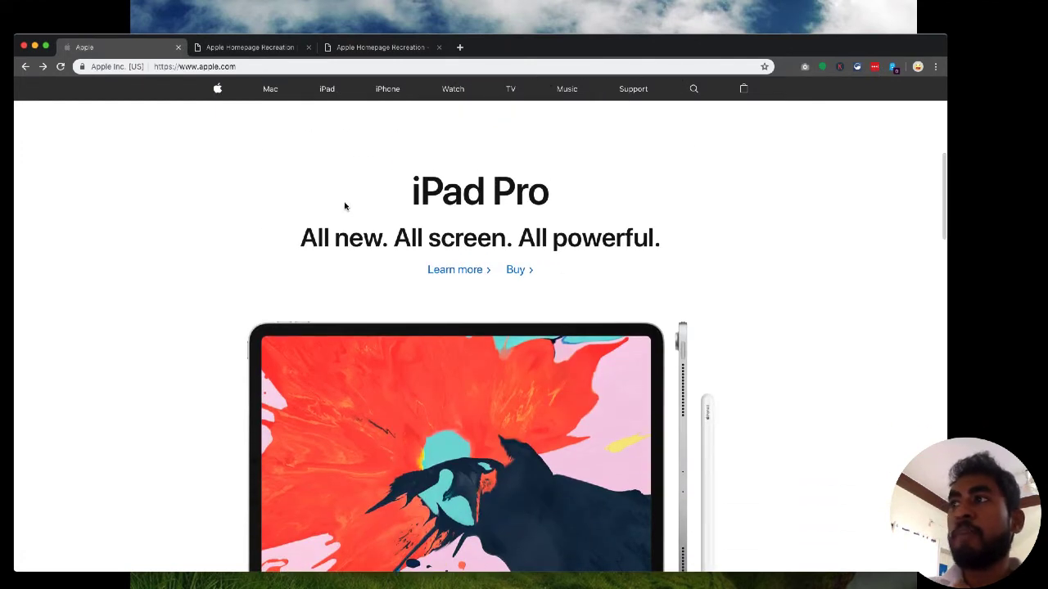
pyautogui.scroll(5, 344, 204)
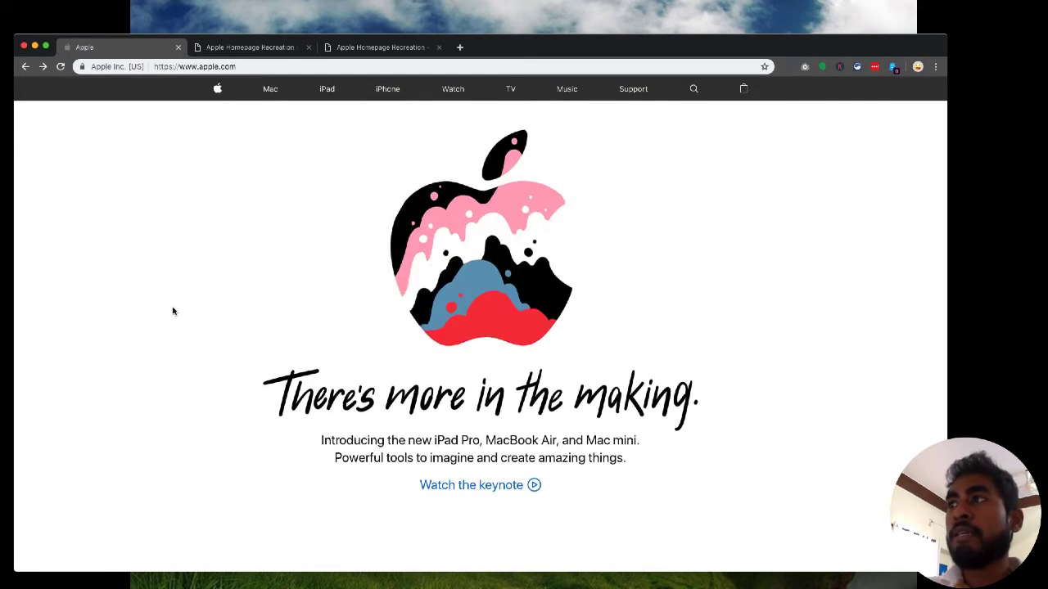
pyautogui.scroll(-5, 171, 309)
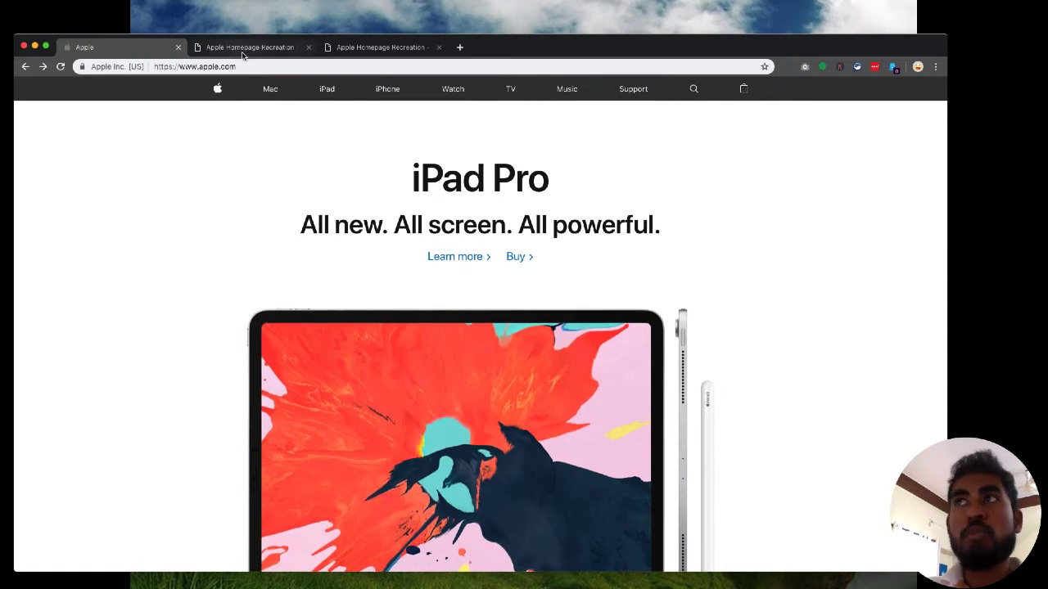
pyautogui.click(241, 49)
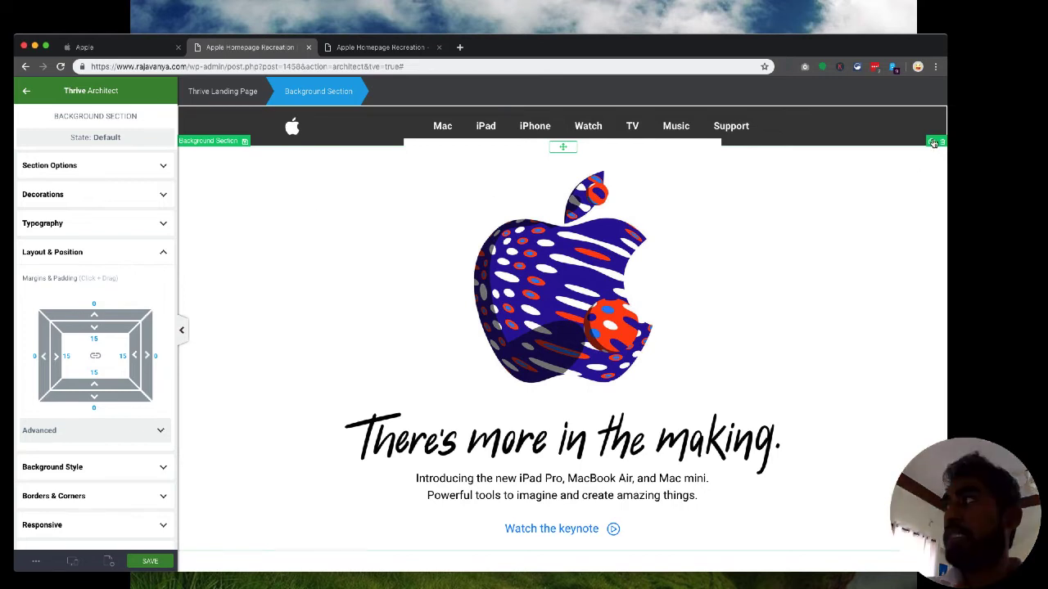
pyautogui.scroll(-5, 719, 270)
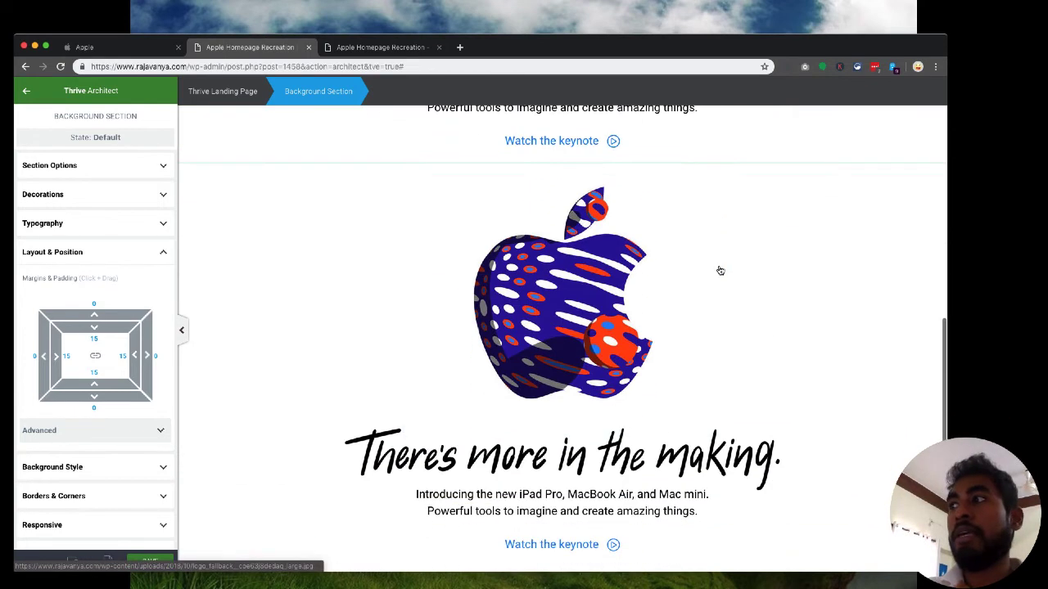
# Replace the duplicated section's apple image with ipad_pro_2edcb622_large.jpg from the media library.
pyautogui.click(569, 293)
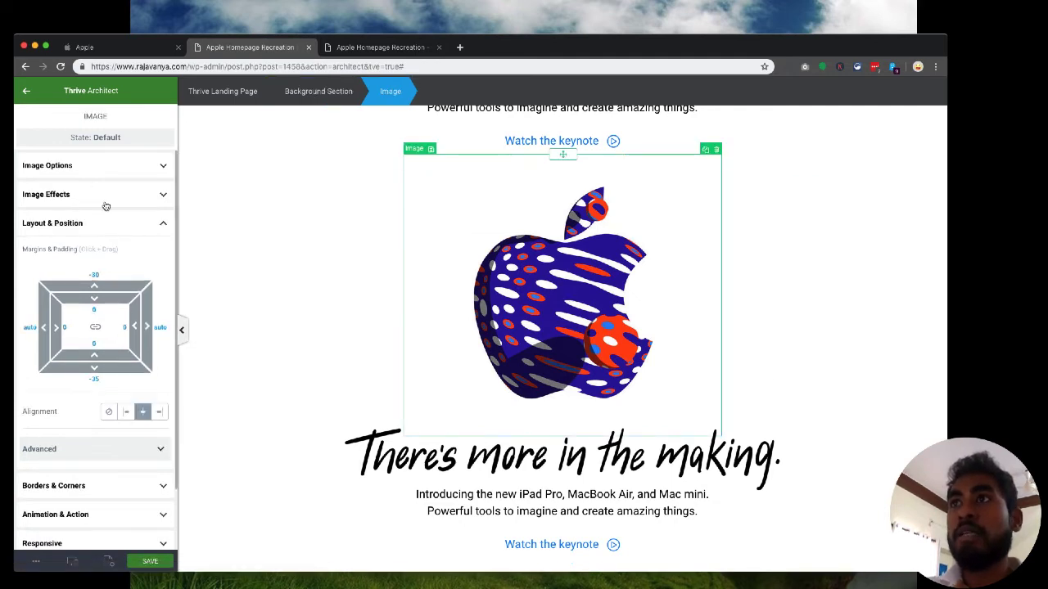
pyautogui.click(59, 169)
pyautogui.click(90, 193)
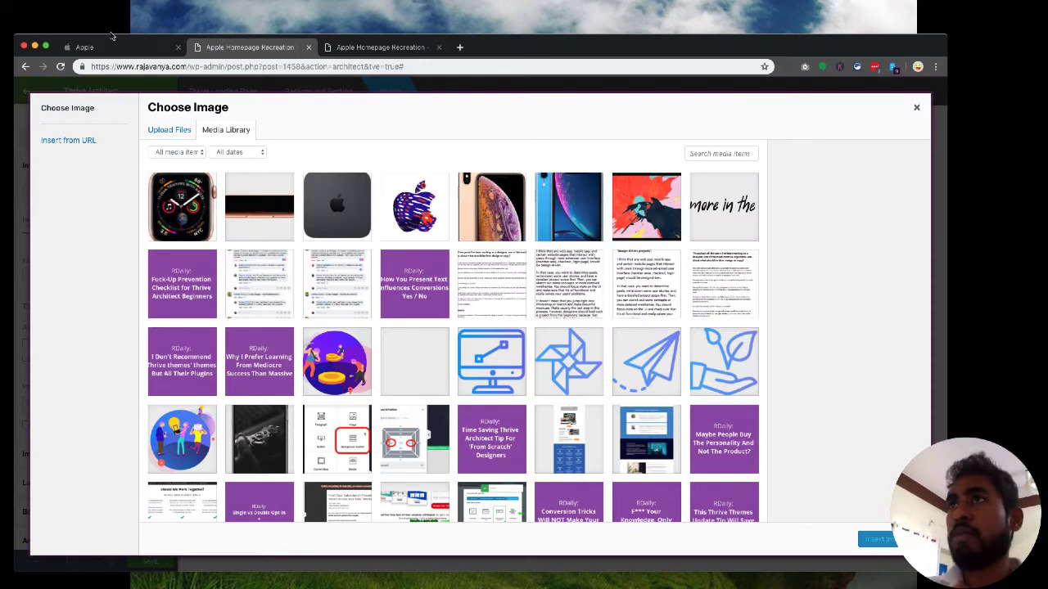
pyautogui.click(170, 47)
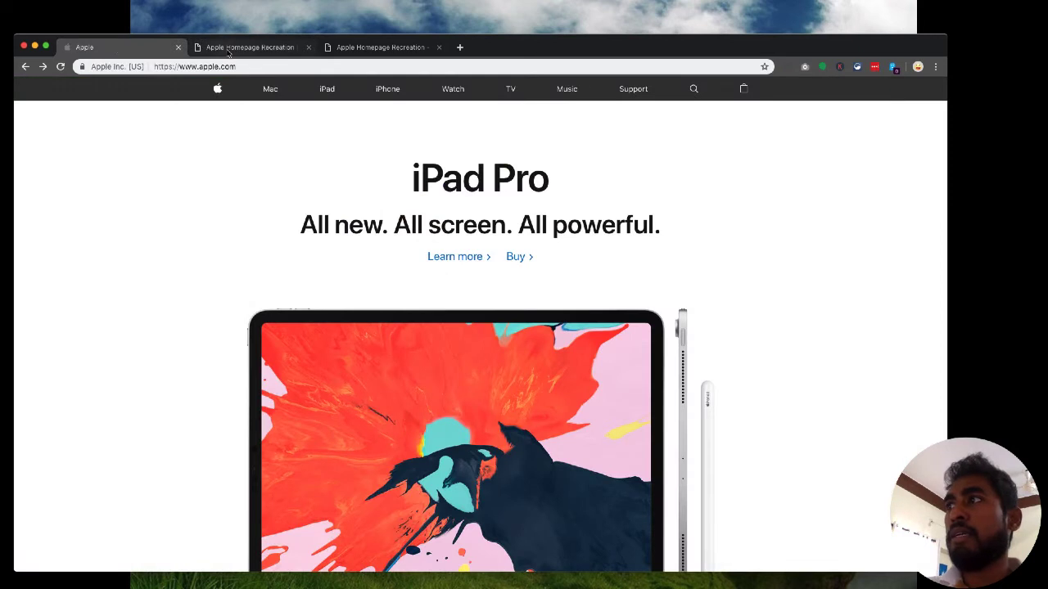
pyautogui.click(229, 49)
pyautogui.click(648, 208)
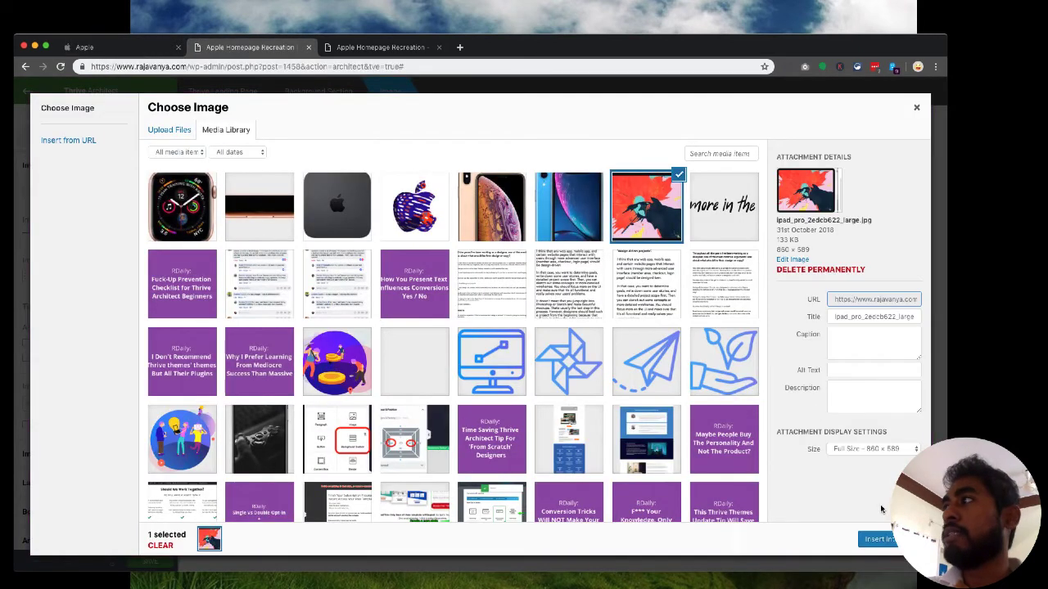
pyautogui.click(877, 539)
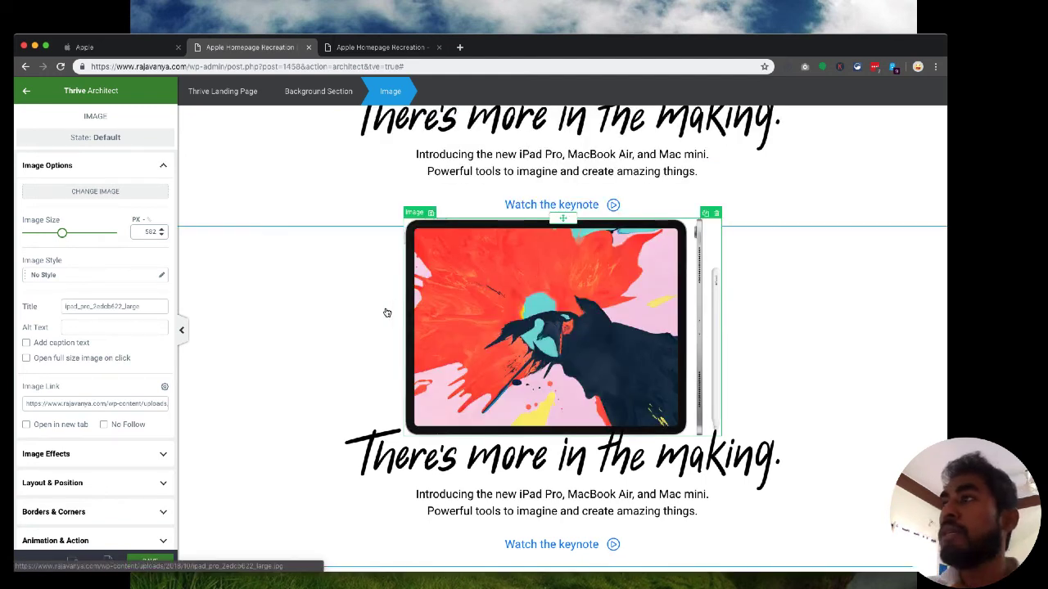
# Set the iPad image's top and bottom margins to 0.
pyautogui.click(96, 485)
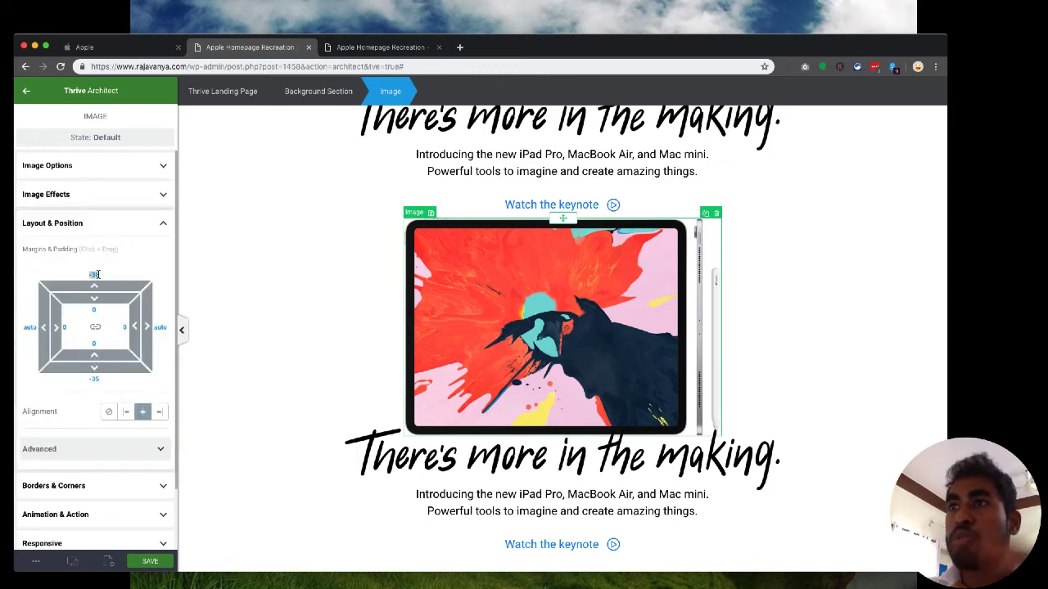
pyautogui.write('0')
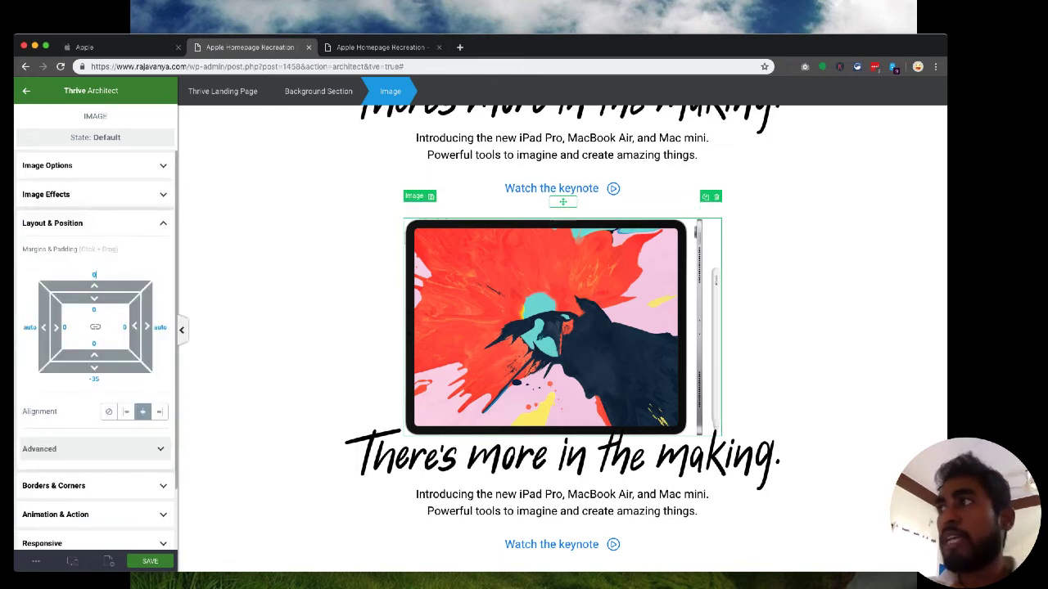
pyautogui.click(94, 380)
pyautogui.write('0')
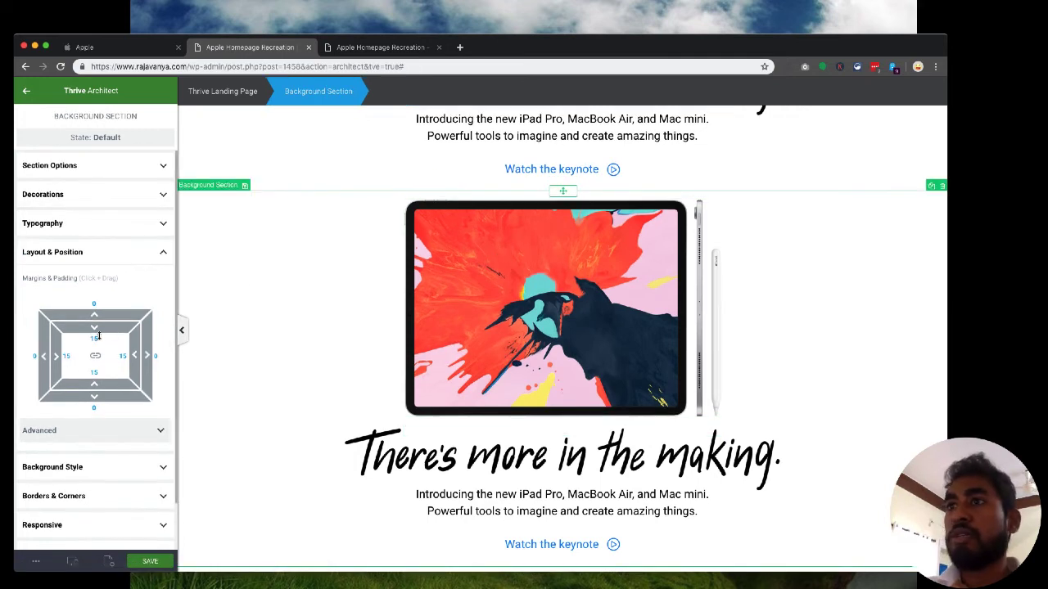
# Compare the spacing between the hero and the iPad Pro section with the Apple homepage.
pyautogui.scroll(5, 334, 341)
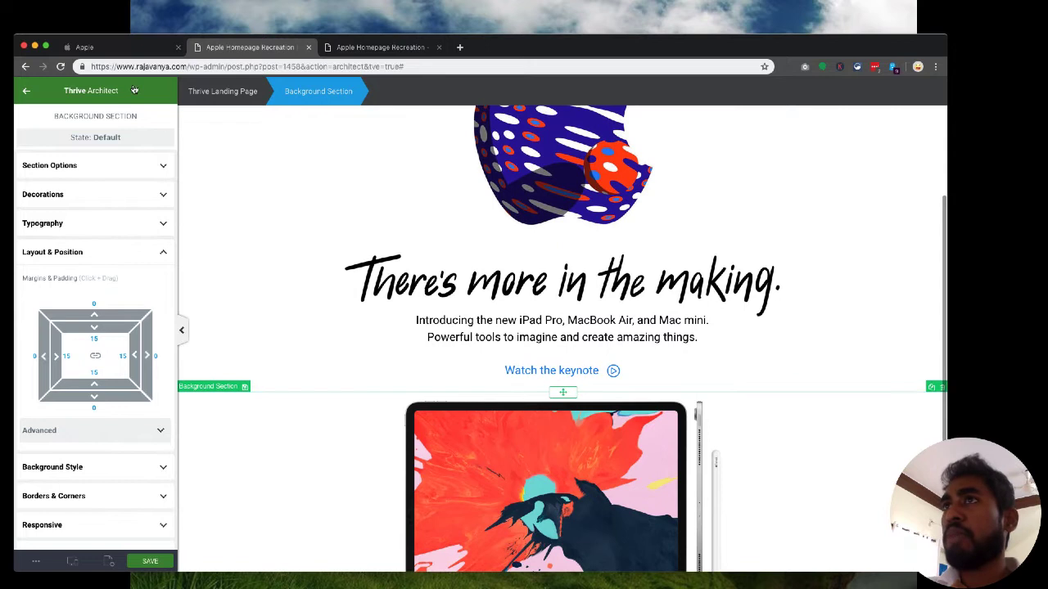
pyautogui.click(127, 46)
pyautogui.scroll(6, 304, 313)
pyautogui.scroll(-1, 306, 313)
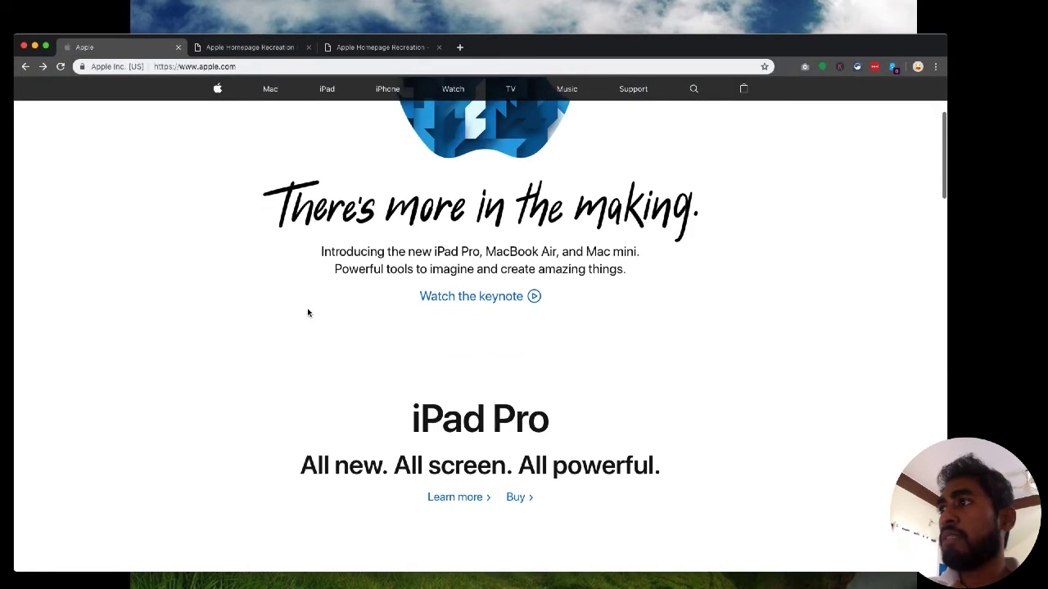
# Set the hero section's bottom padding and the iPad section's top padding to 35.
pyautogui.click(219, 49)
pyautogui.scroll(-4, 215, 328)
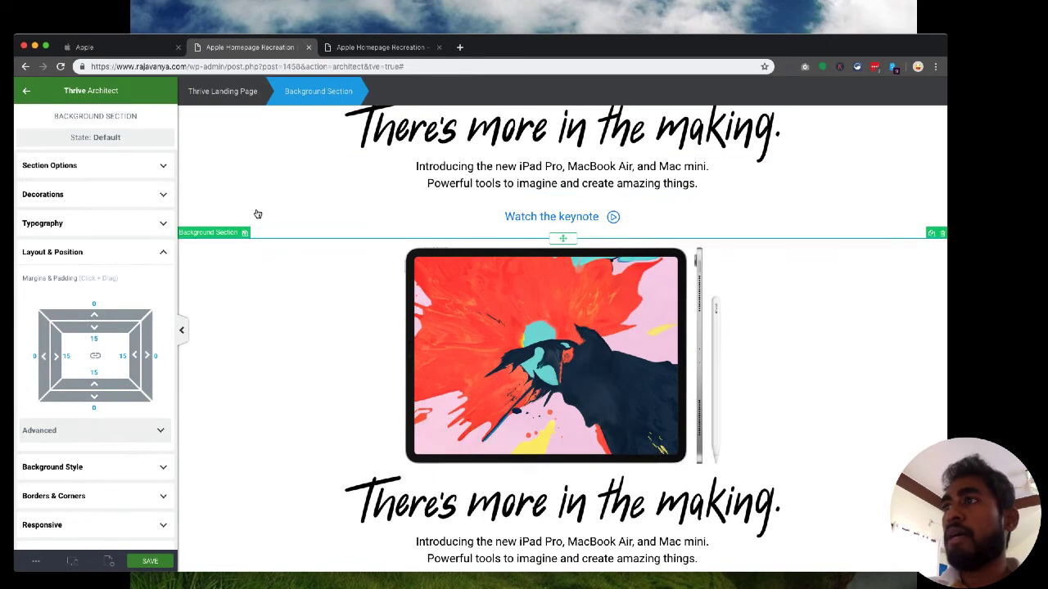
pyautogui.click(91, 371)
pyautogui.write('35')
pyautogui.click(278, 423)
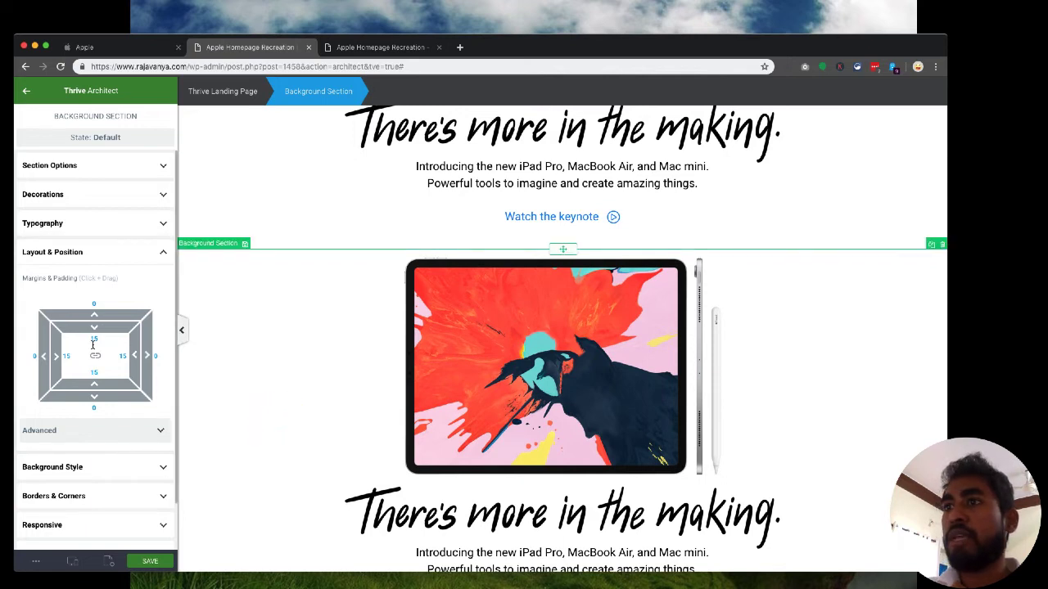
pyautogui.write('35')
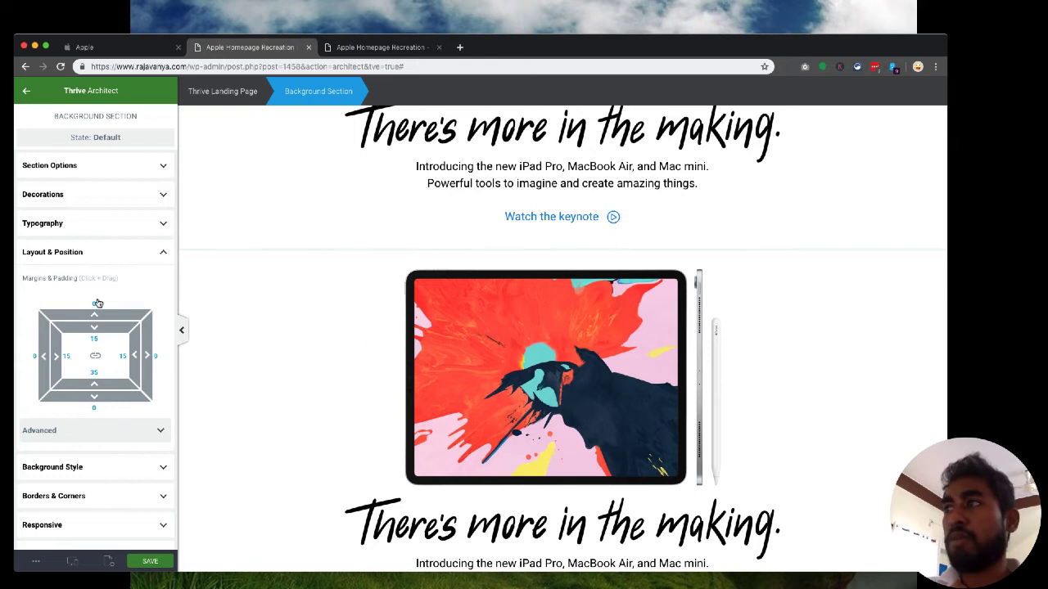
# Increase the hero section's bottom padding and the iPad section's top padding to 55.
pyautogui.click(94, 373)
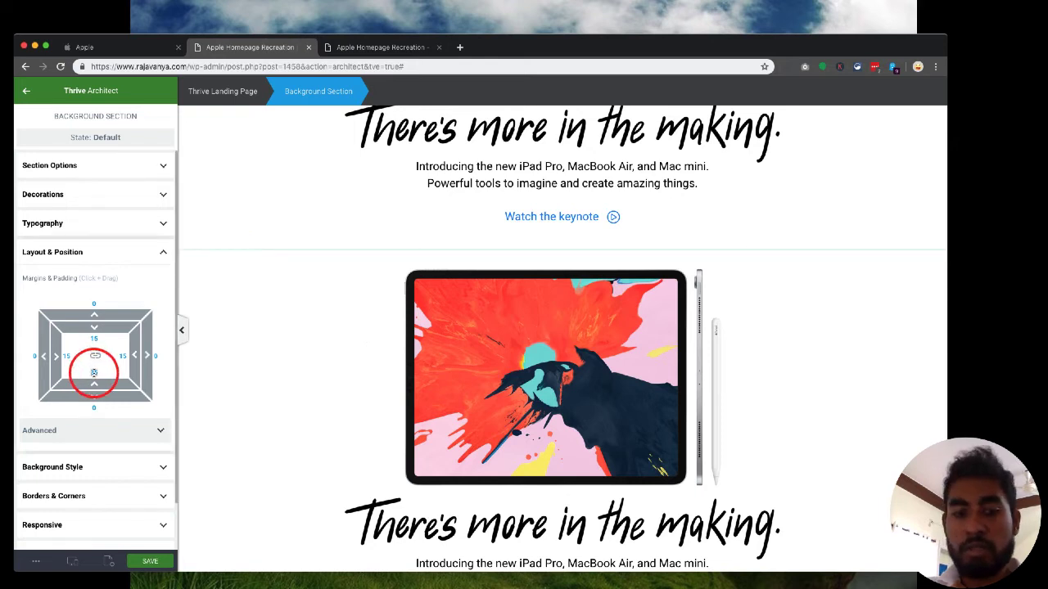
pyautogui.write('55')
pyautogui.click(293, 333)
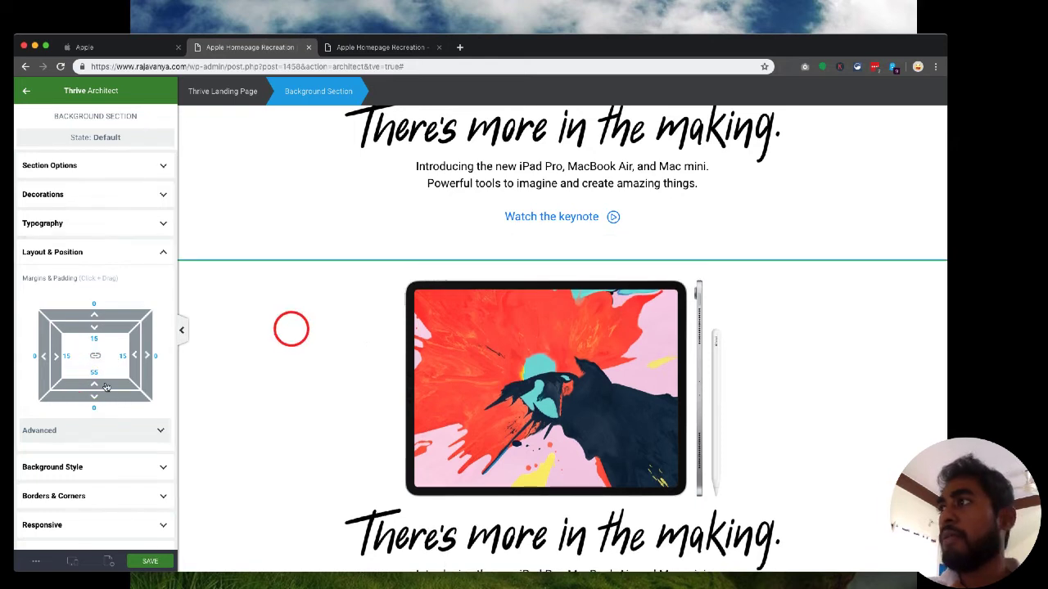
pyautogui.click(94, 338)
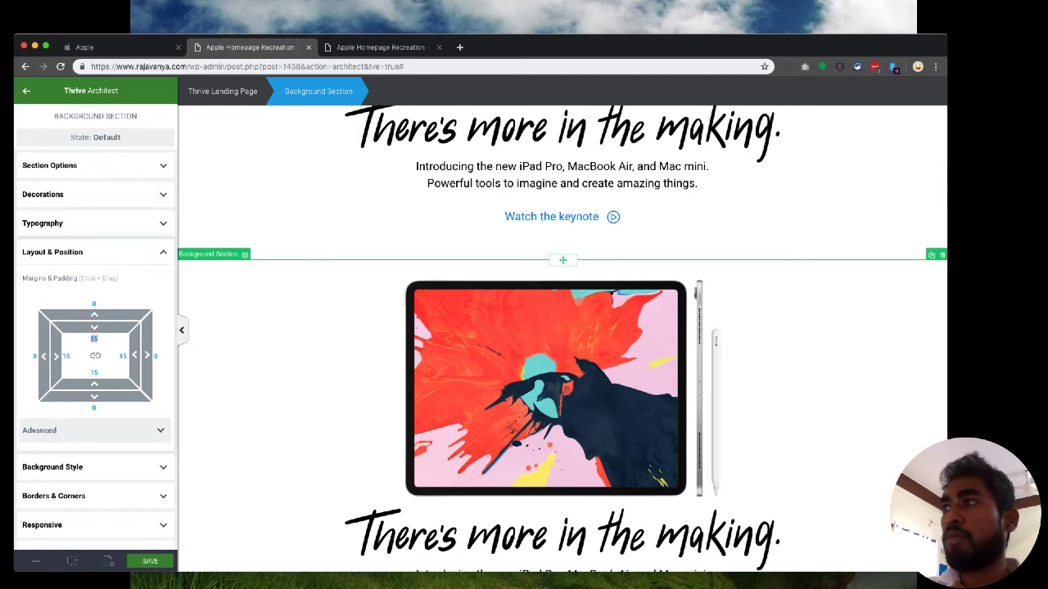
pyautogui.write('55')
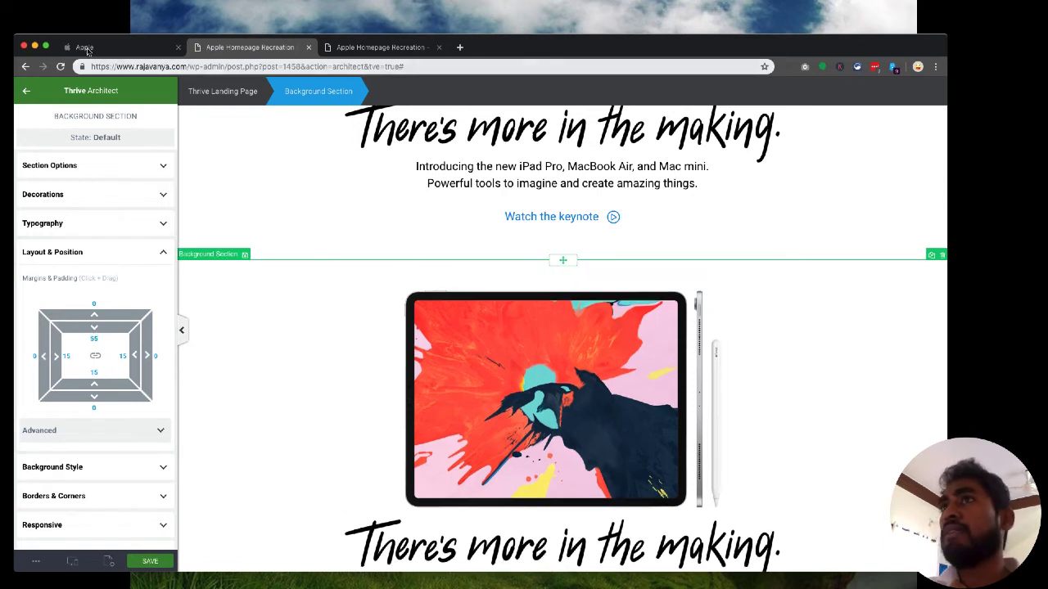
# Set the hero section's bottom padding and the iPad section's top padding to 75.
pyautogui.click(86, 46)
pyautogui.click(250, 49)
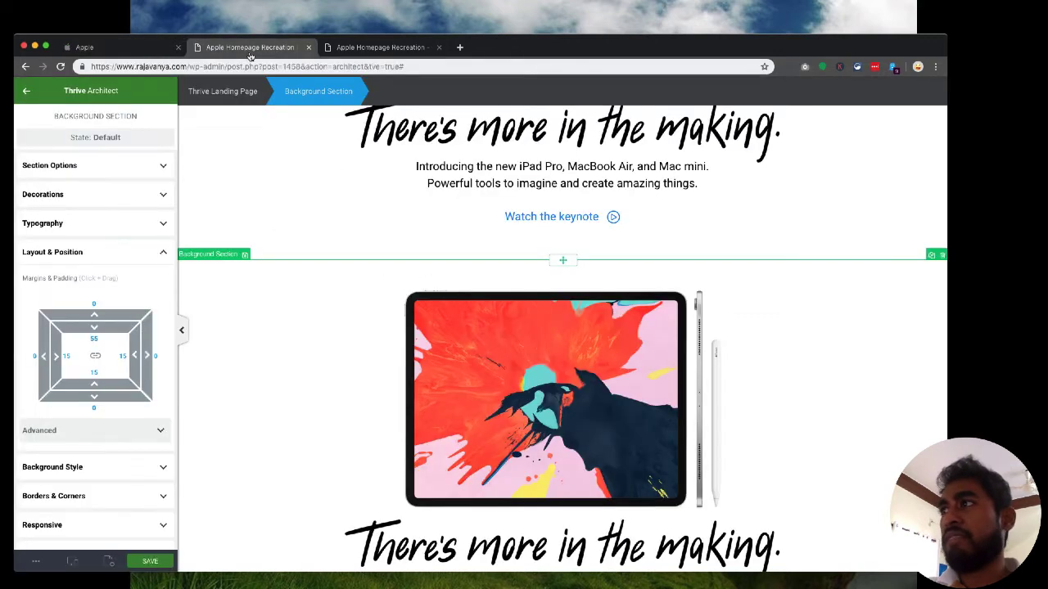
pyautogui.click(351, 227)
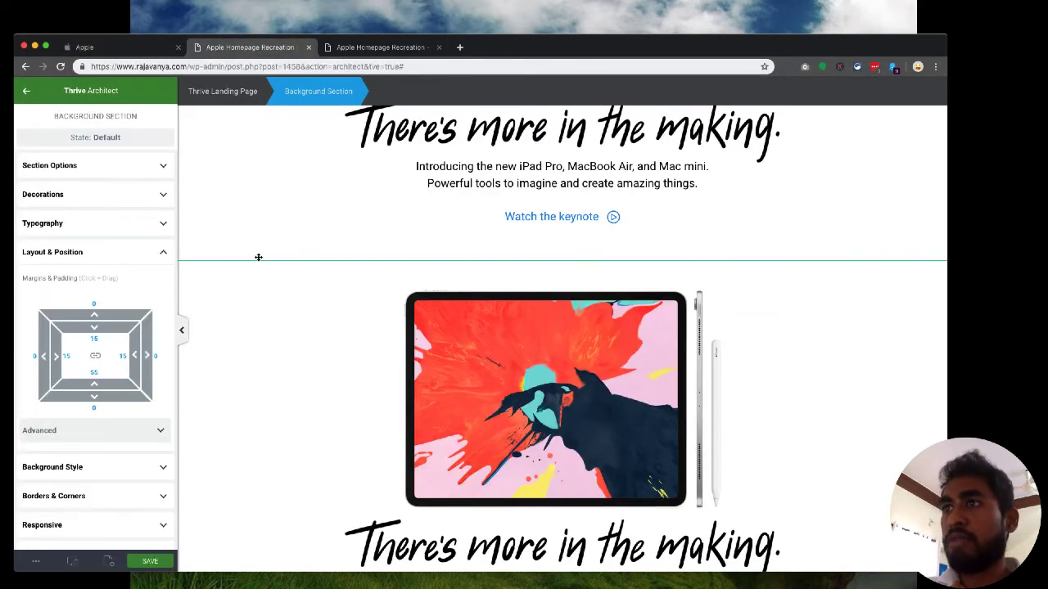
pyautogui.doubleClick(95, 372)
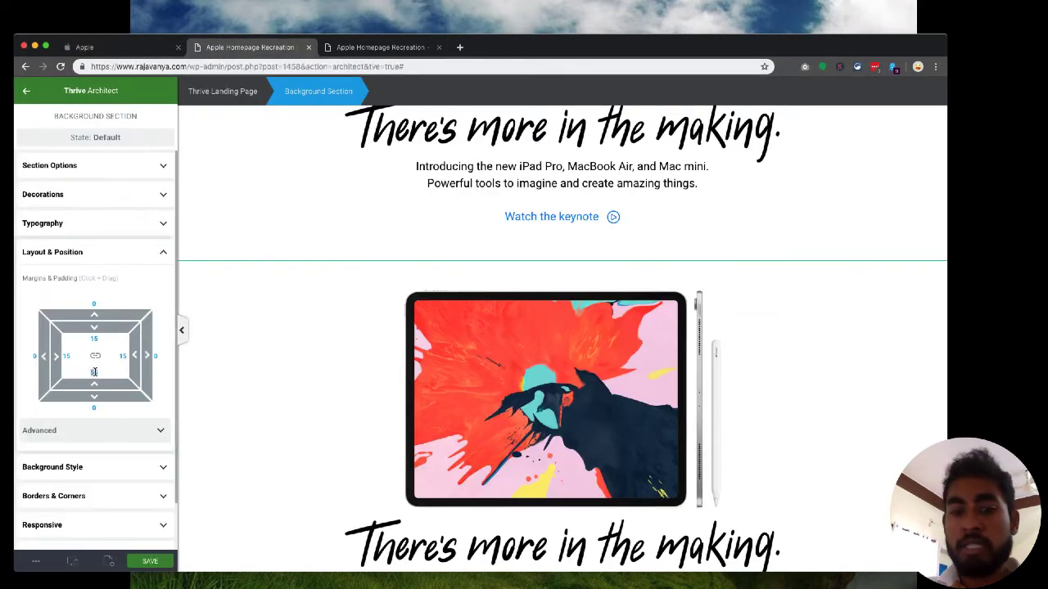
pyautogui.write('75')
pyautogui.click(296, 335)
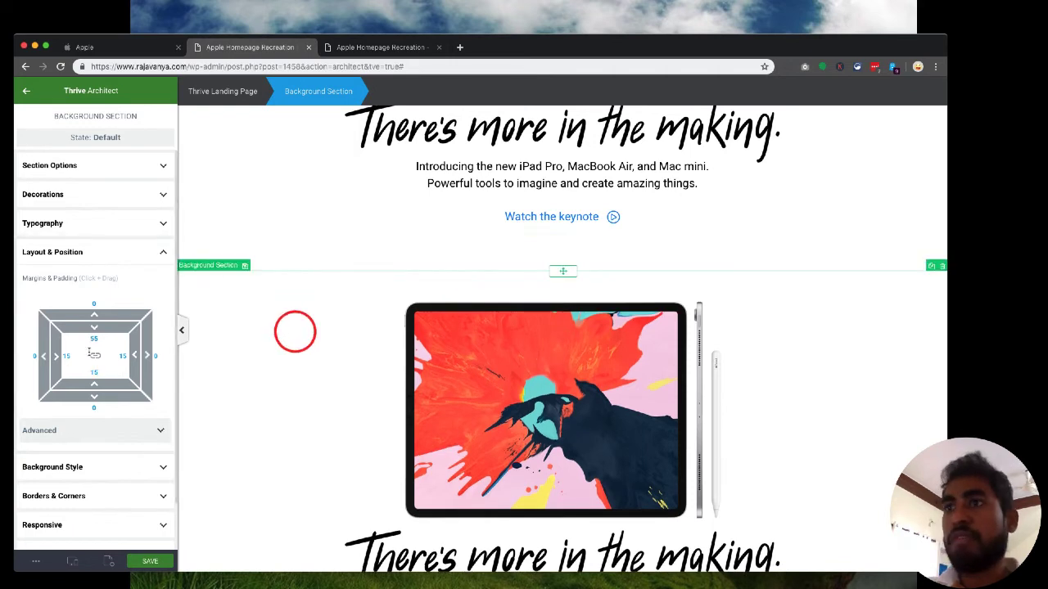
pyautogui.doubleClick(94, 339)
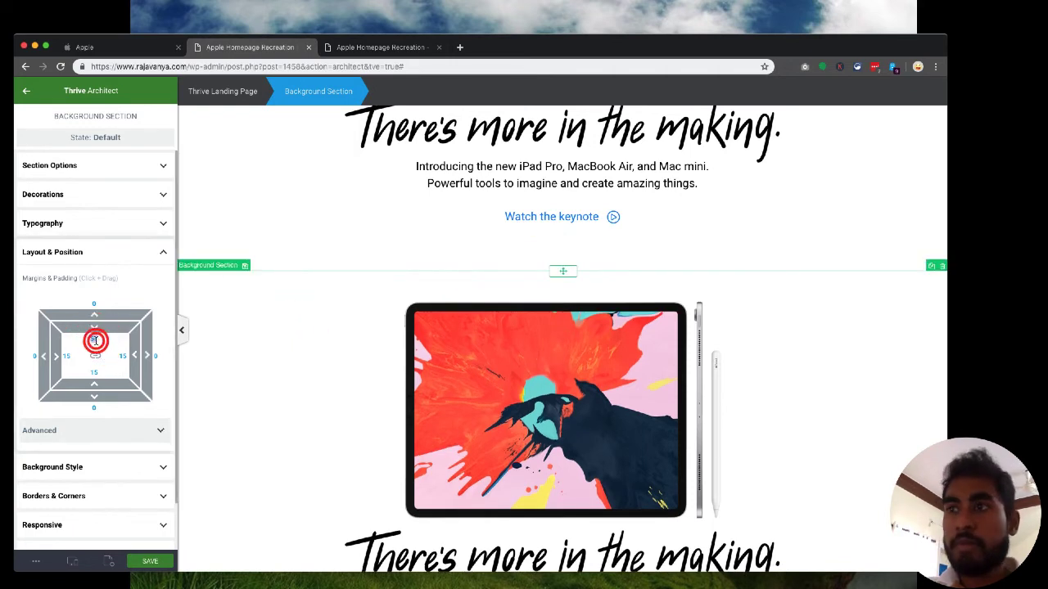
pyautogui.write('75')
pyautogui.click(375, 366)
pyautogui.scroll(4, 375, 367)
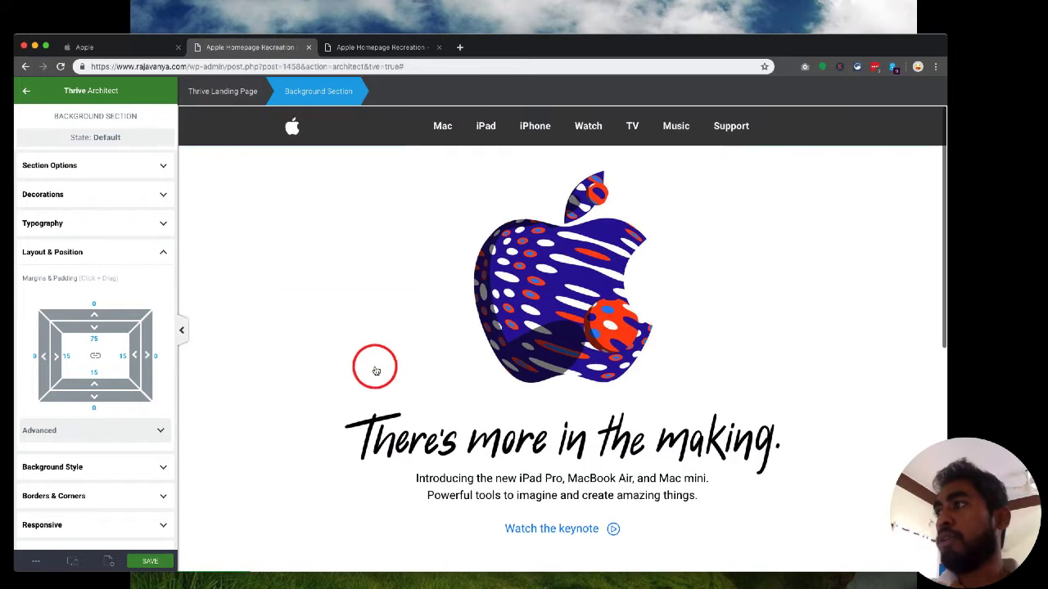
pyautogui.scroll(-4, 375, 368)
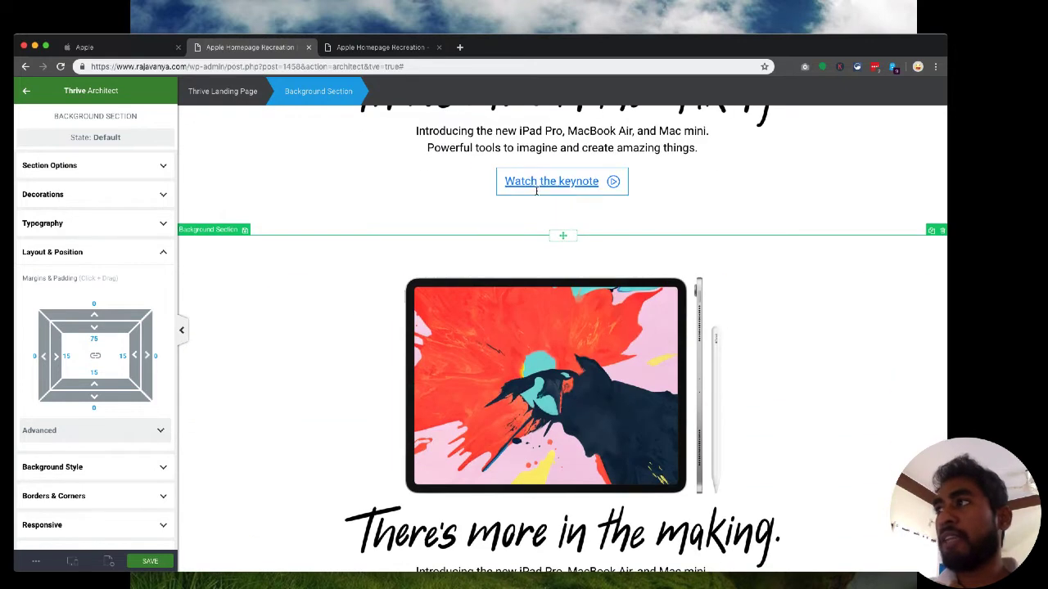
# Examine the headings, subheadings, links and spacing of the product sections on the Apple homepage.
pyautogui.click(365, 54)
pyautogui.click(136, 55)
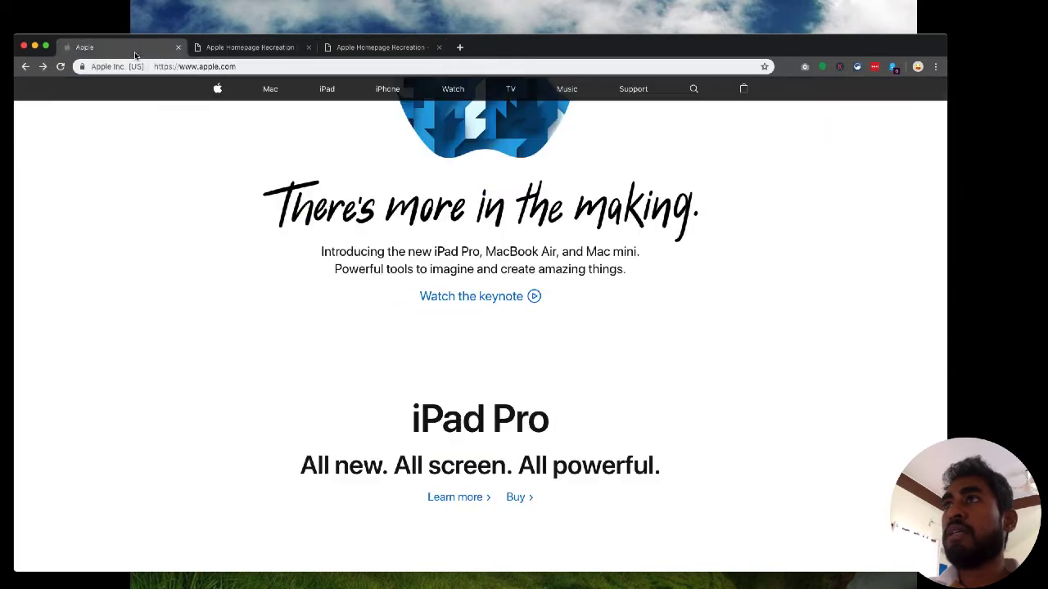
pyautogui.scroll(-3, 239, 226)
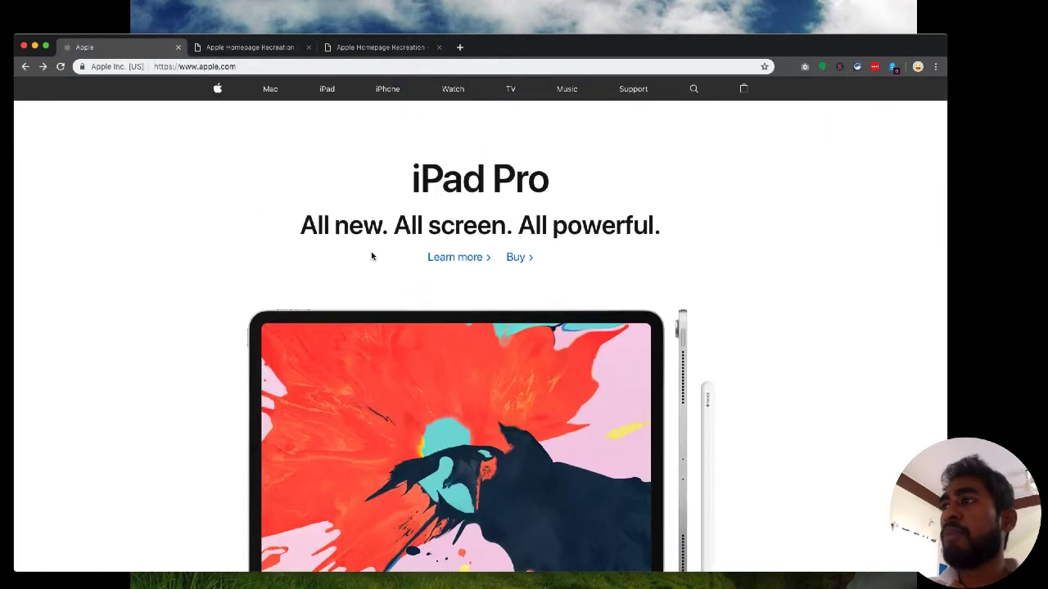
pyautogui.scroll(5, 355, 210)
pyautogui.scroll(-5, 355, 211)
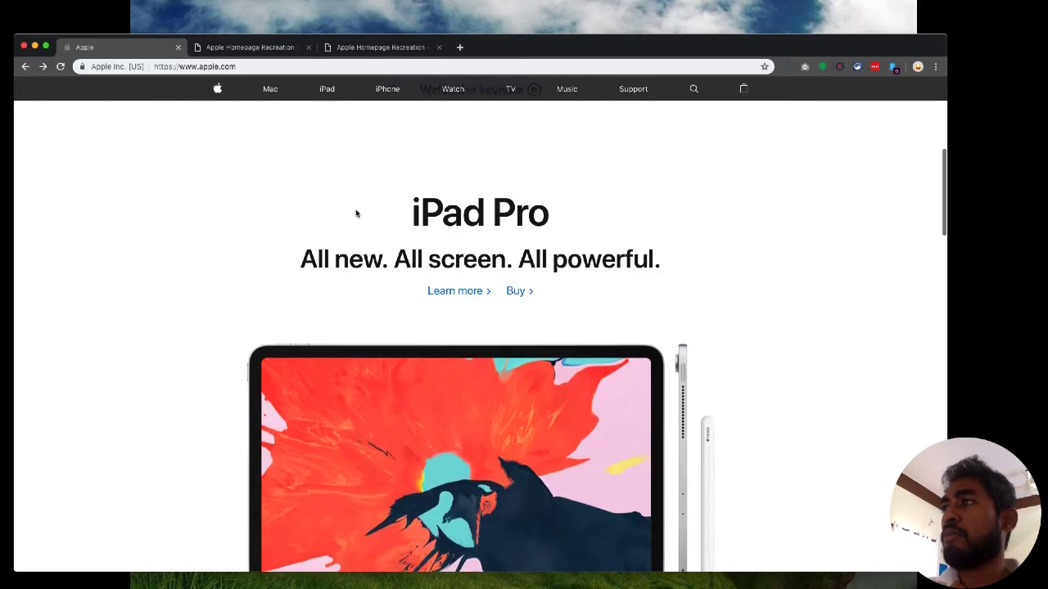
pyautogui.tripleClick(466, 221)
pyautogui.tripleClick(491, 269)
pyautogui.tripleClick(541, 271)
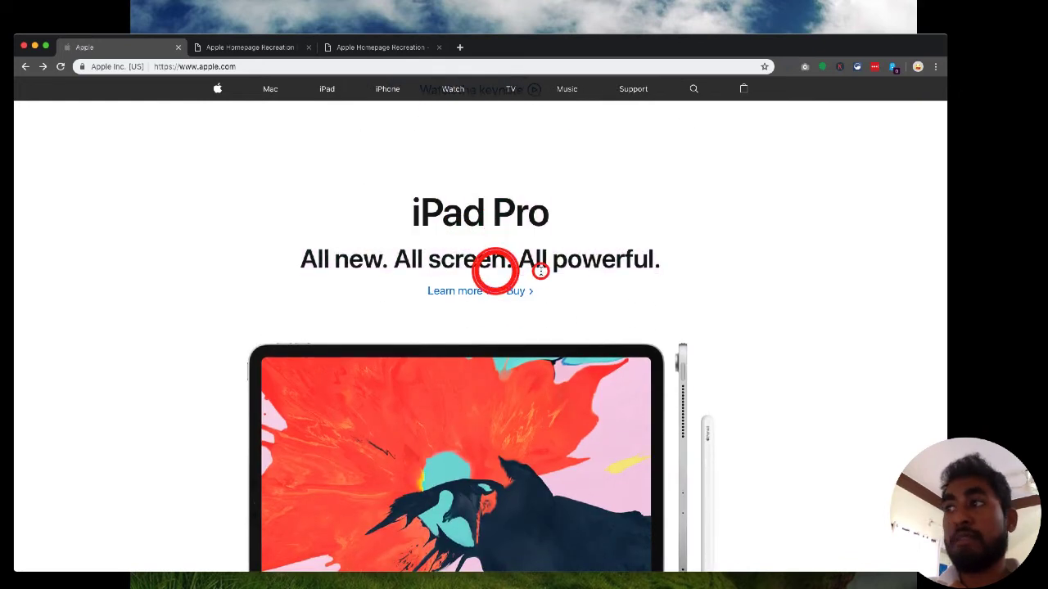
pyautogui.scroll(-5, 591, 272)
pyautogui.tripleClick(465, 365)
pyautogui.scroll(5, 466, 363)
pyautogui.scroll(-5, 483, 336)
pyautogui.doubleClick(493, 315)
pyautogui.tripleClick(493, 315)
pyautogui.scroll(-5, 493, 313)
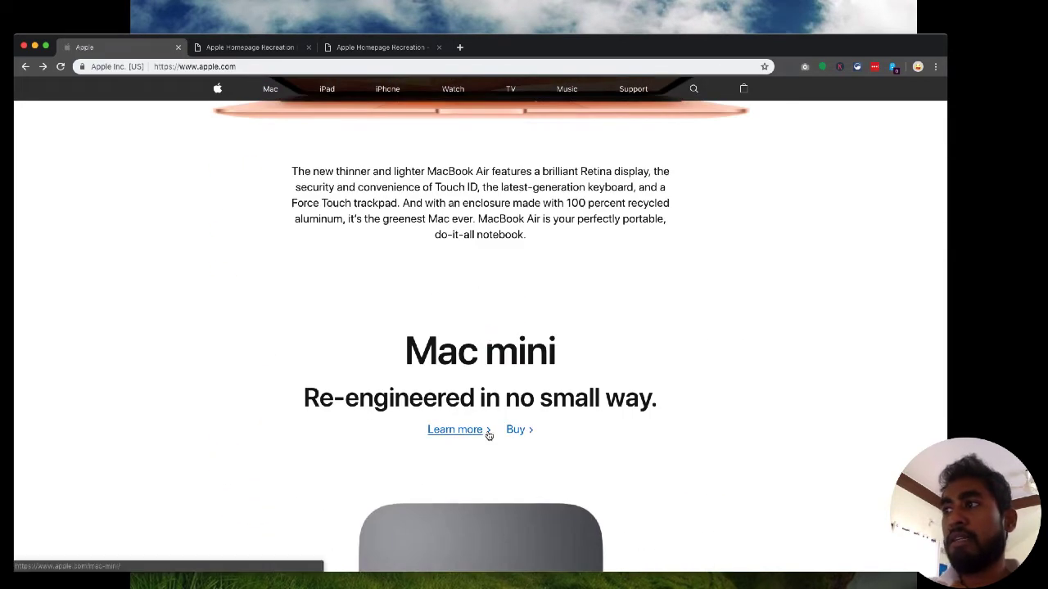
pyautogui.scroll(-6, 489, 436)
pyautogui.scroll(-5, 488, 435)
pyautogui.scroll(15, 488, 434)
pyautogui.scroll(-4, 487, 435)
pyautogui.scroll(2, 488, 435)
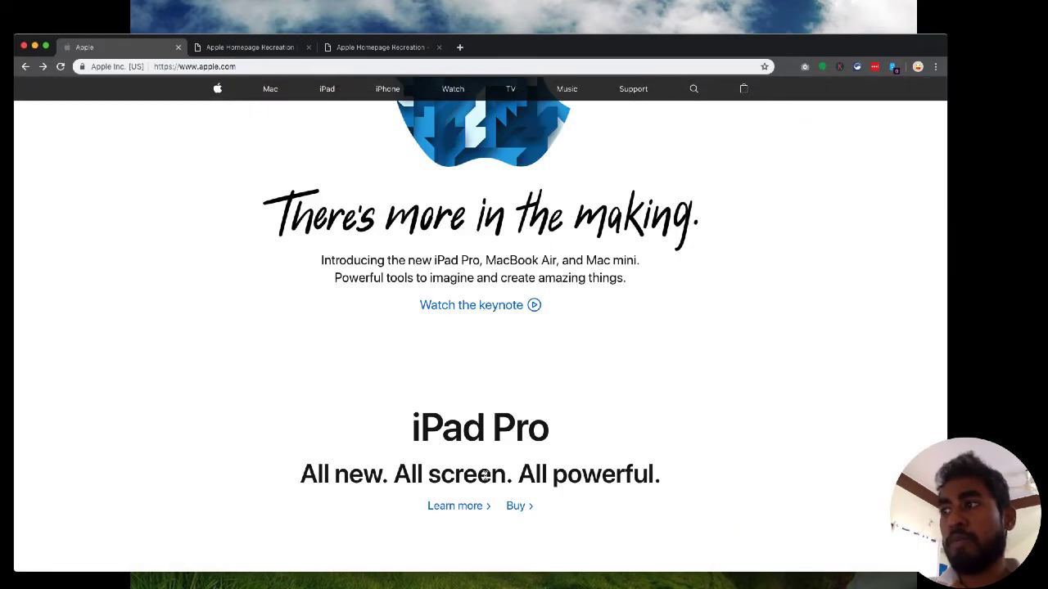
pyautogui.tripleClick(456, 432)
pyautogui.tripleClick(452, 470)
pyautogui.click(453, 470)
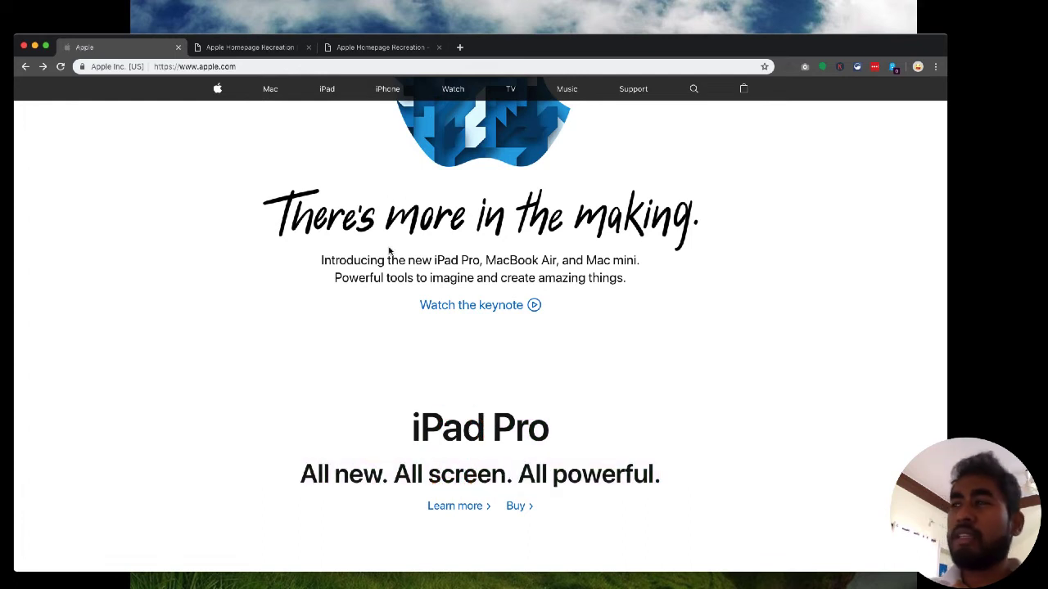
# Insert a heading element above the iPad image and replace its placeholder text with "iPad Pro".
pyautogui.click(250, 47)
pyautogui.scroll(-2, 376, 279)
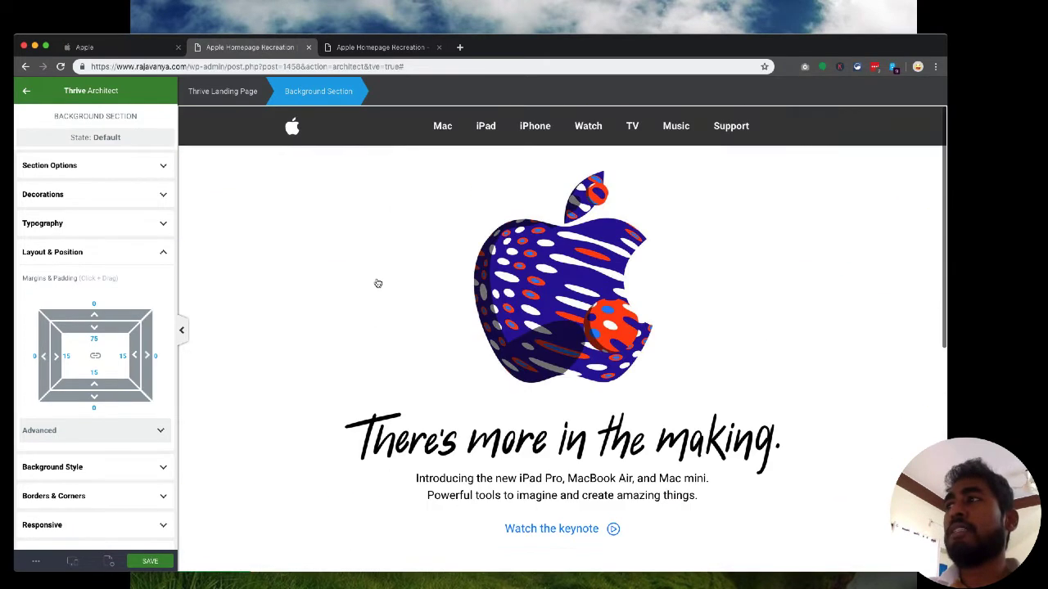
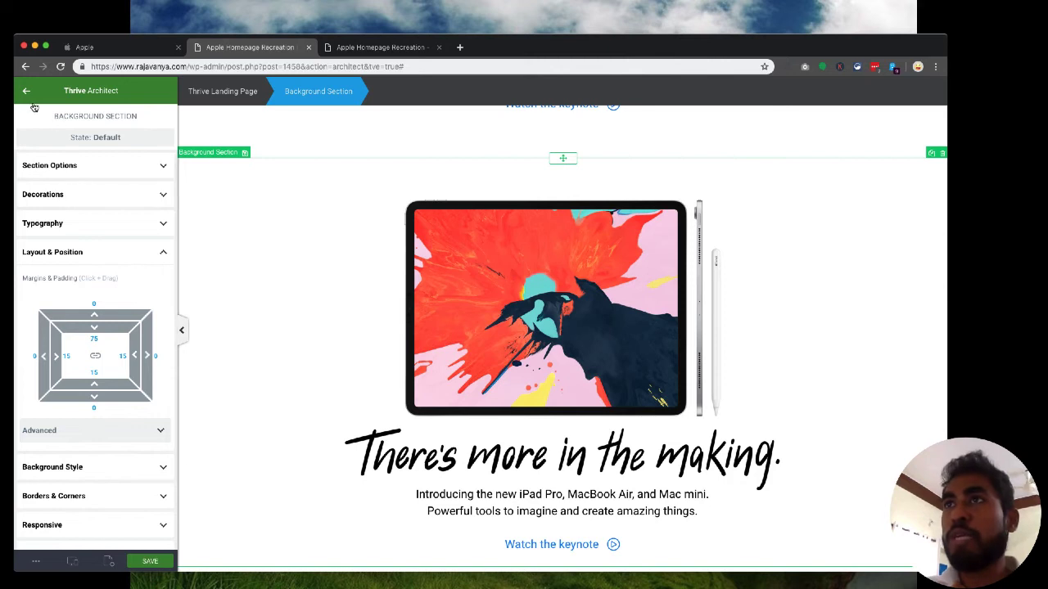
pyautogui.click(26, 91)
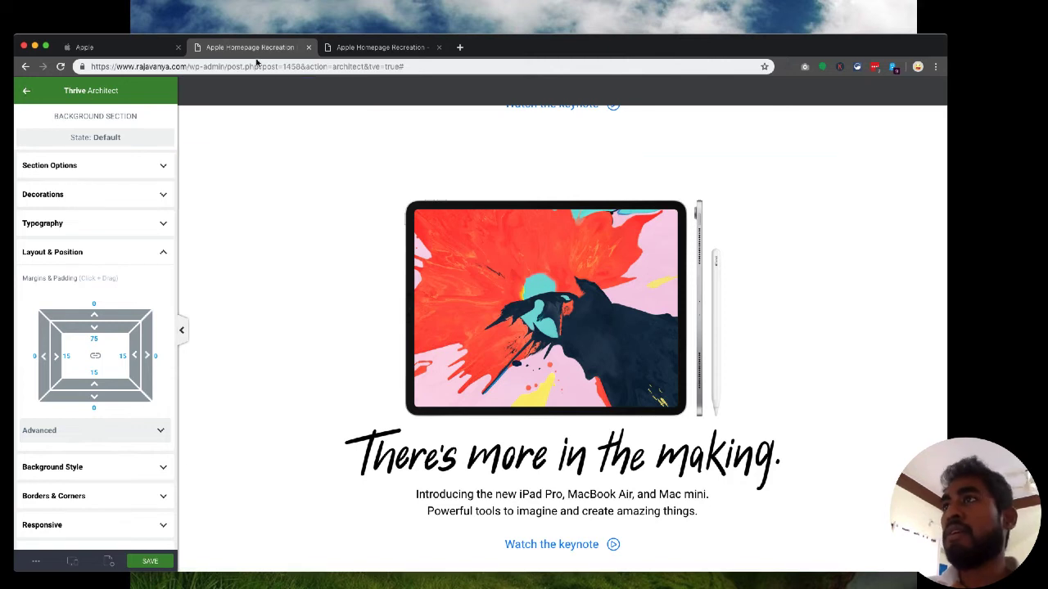
pyautogui.click(104, 50)
pyautogui.scroll(-5, 372, 319)
pyautogui.scroll(3, 373, 319)
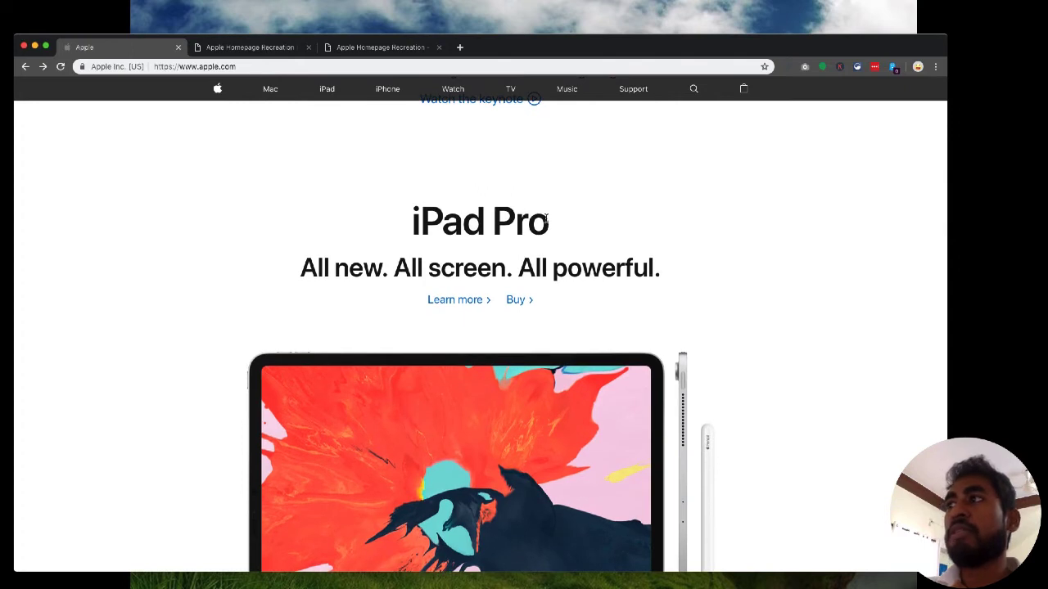
pyautogui.click(245, 48)
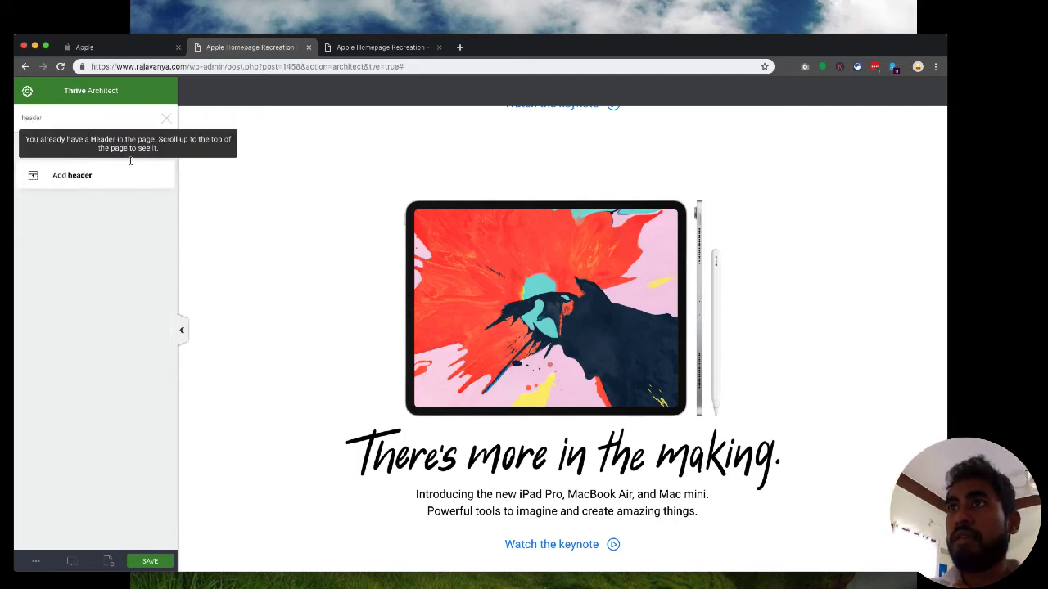
pyautogui.click(75, 114)
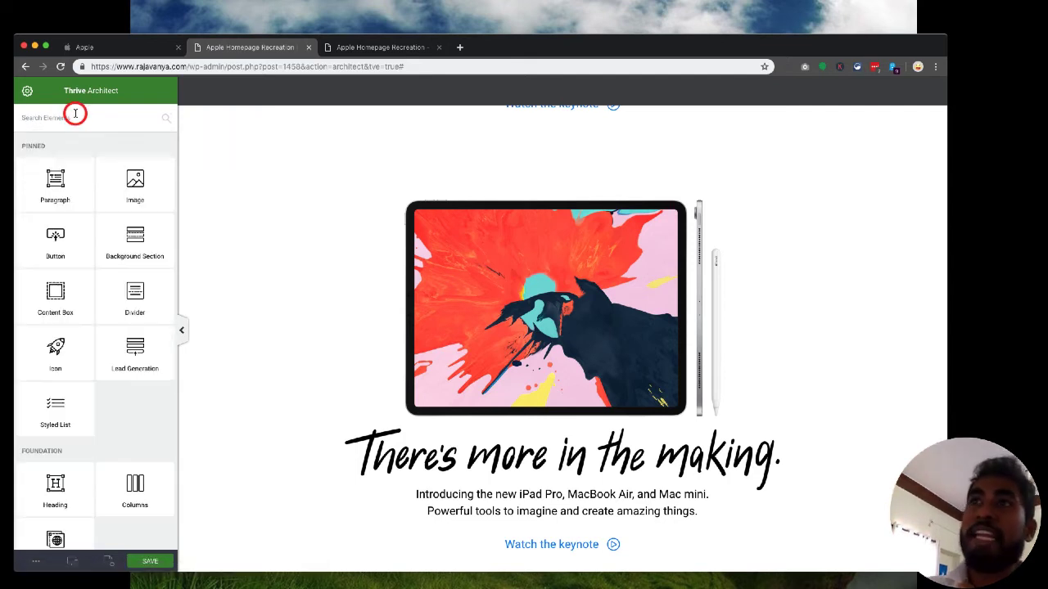
pyautogui.write('heading')
pyautogui.moveTo(72, 184)
pyautogui.mouseDown()
pyautogui.moveTo(545, 220)
pyautogui.moveTo(547, 240)
pyautogui.moveTo(548, 206)
pyautogui.mouseUp()
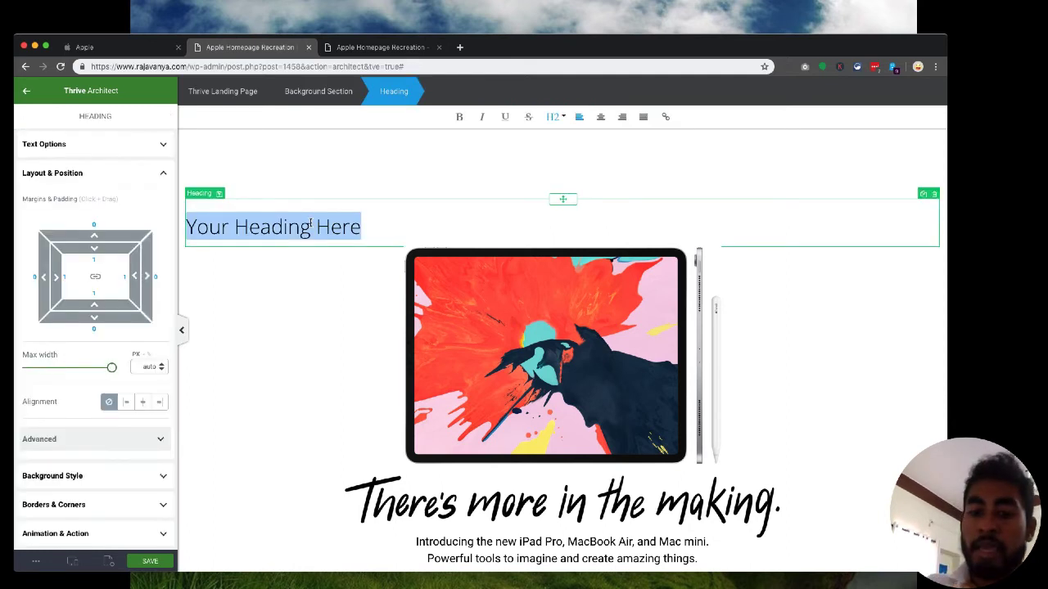
pyautogui.press('BackSpace')
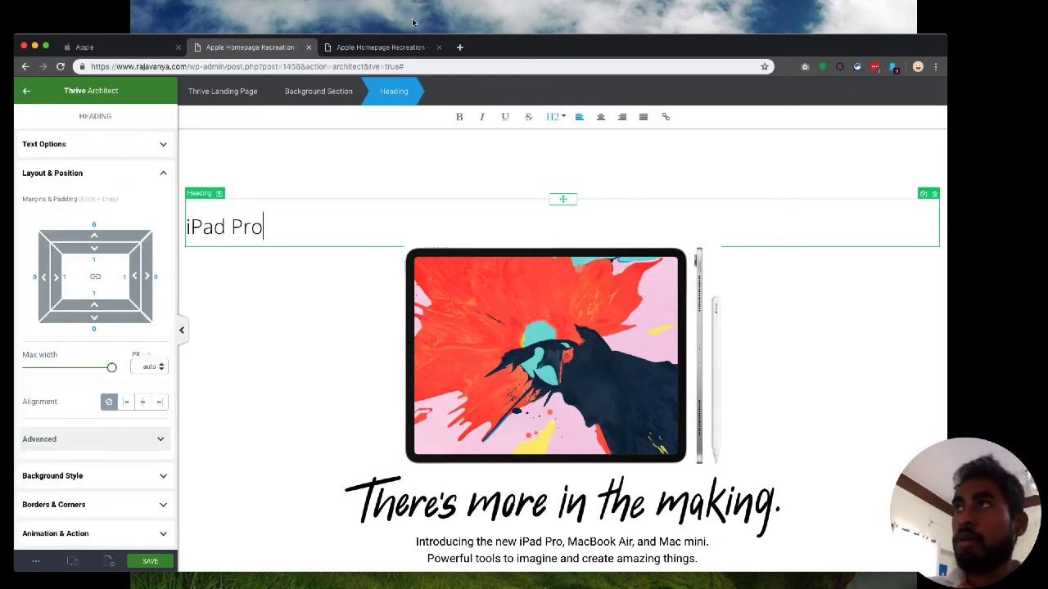
# Make the "iPad Pro" heading bold and centred, checking it against the Apple homepage.
pyautogui.click(363, 47)
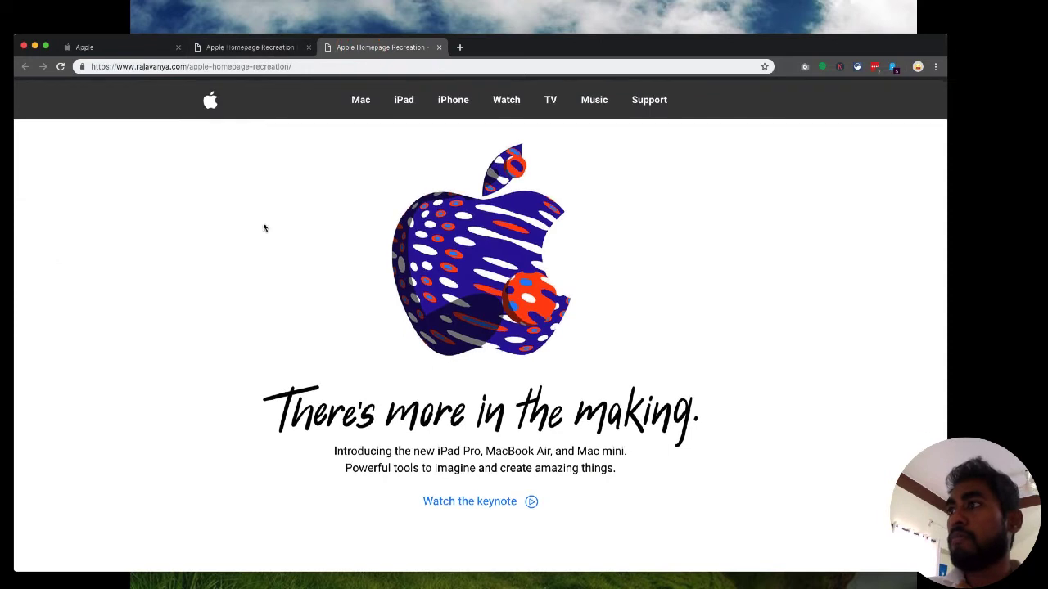
pyautogui.click(99, 47)
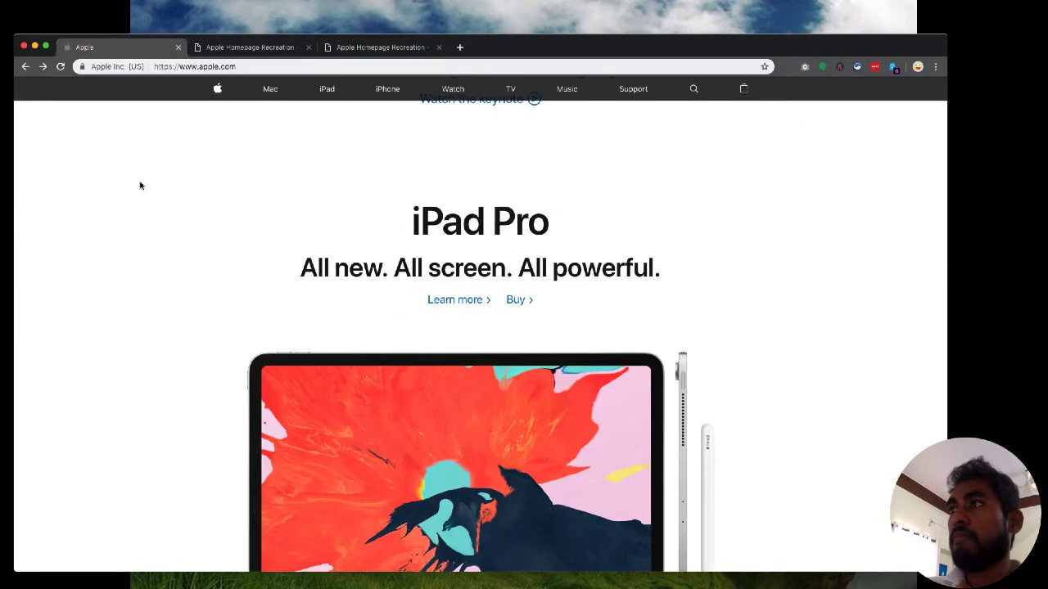
pyautogui.click(253, 48)
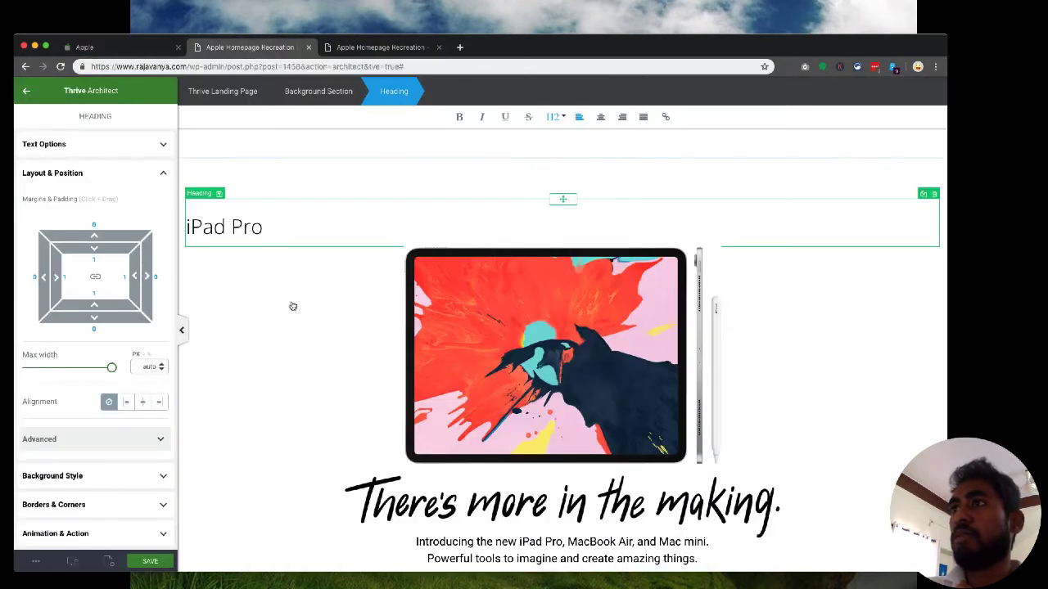
pyautogui.tripleClick(277, 243)
pyautogui.click(460, 118)
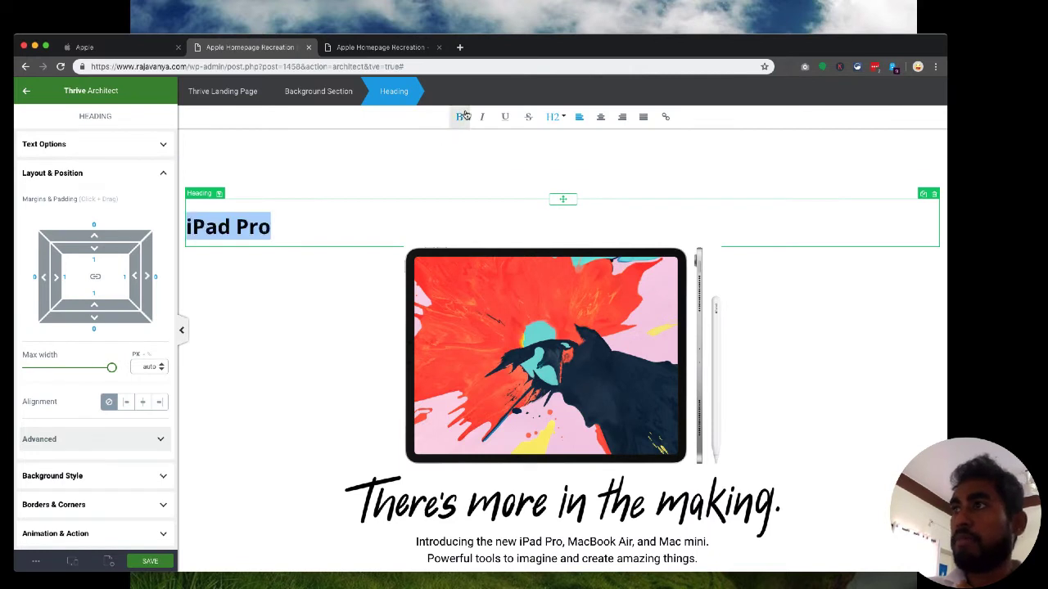
pyautogui.click(602, 119)
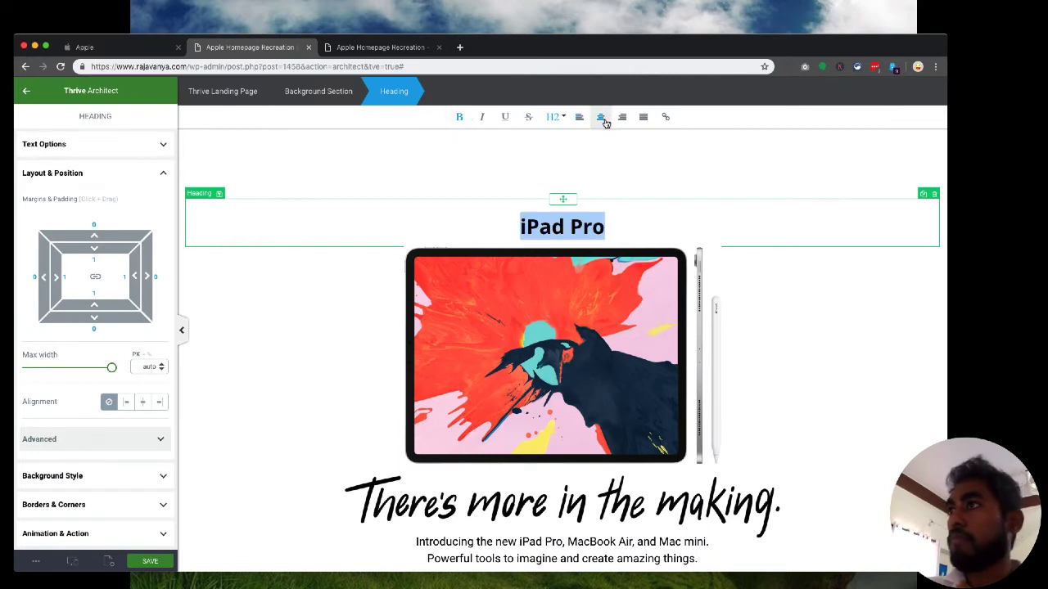
pyautogui.click(109, 51)
pyautogui.click(225, 50)
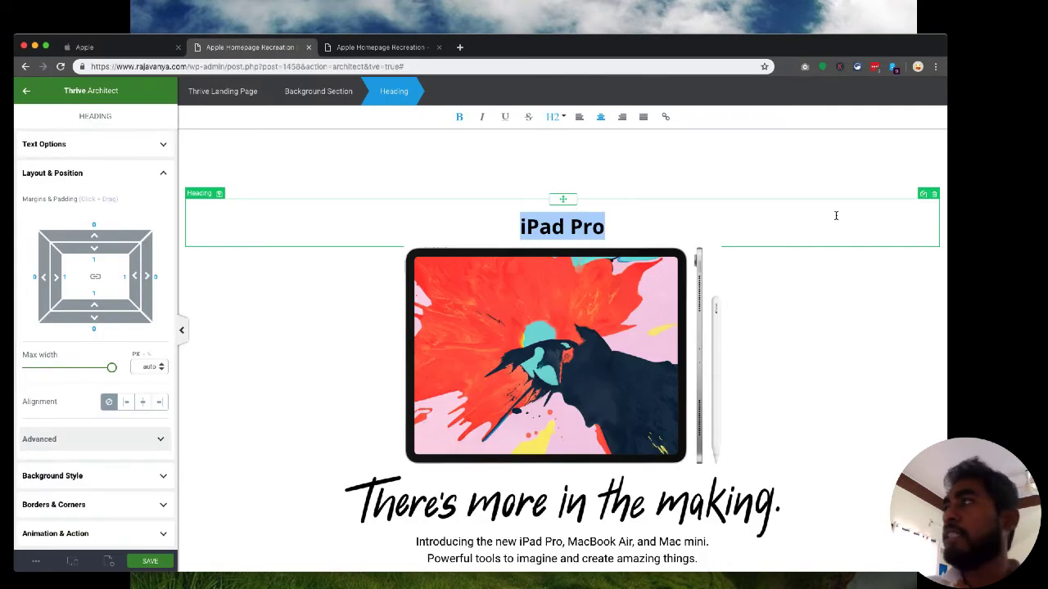
# Duplicate the "iPad Pro" heading and replace the lower copy's text with "All new. All screen. All powerful." copied from the Apple homepage.
pyautogui.click(924, 196)
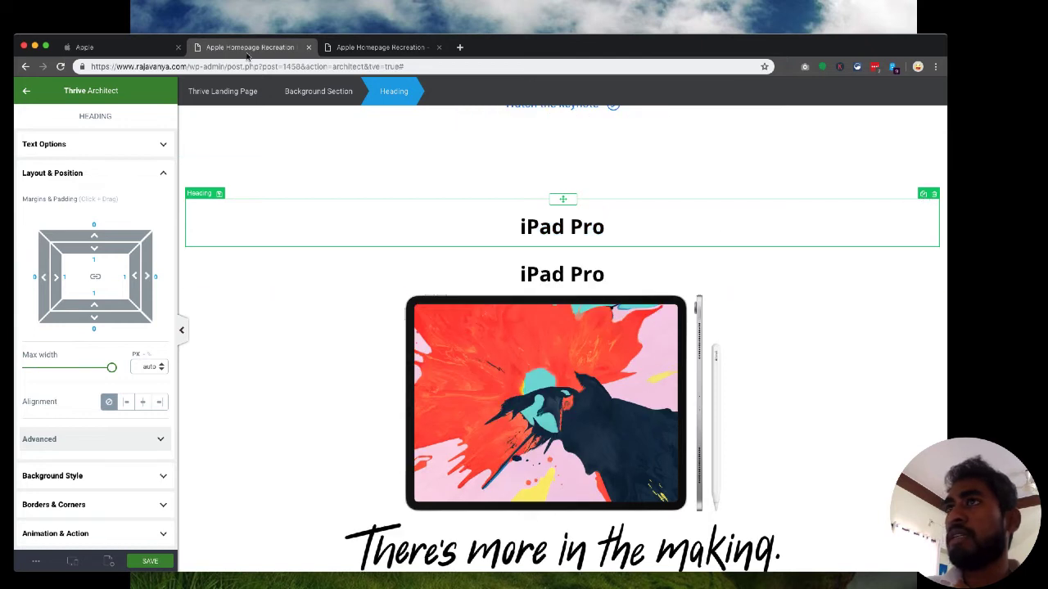
pyautogui.click(107, 49)
pyautogui.tripleClick(414, 279)
pyautogui.press('super+c')
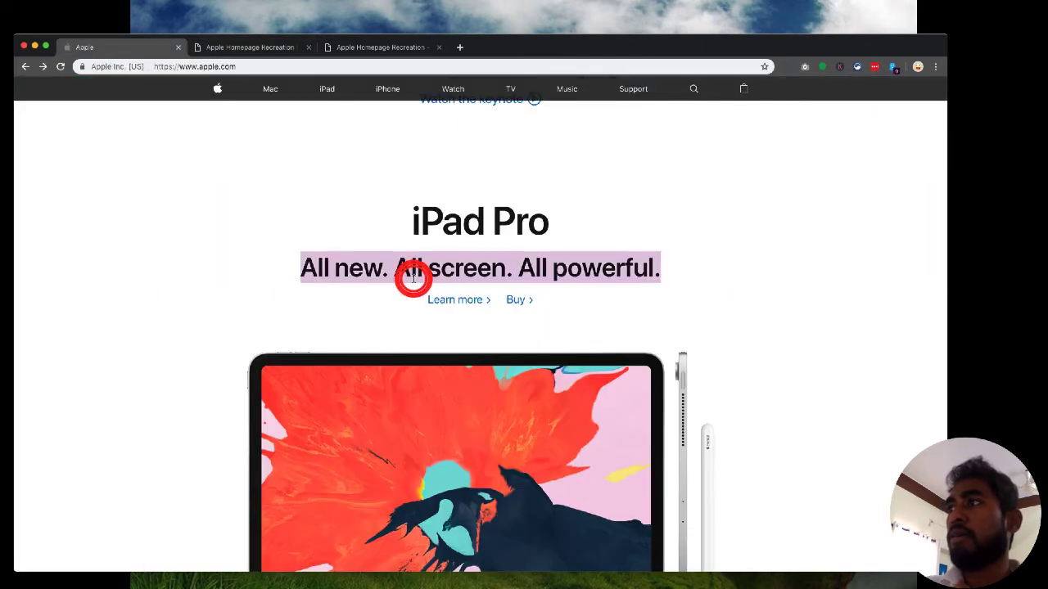
pyautogui.click(221, 47)
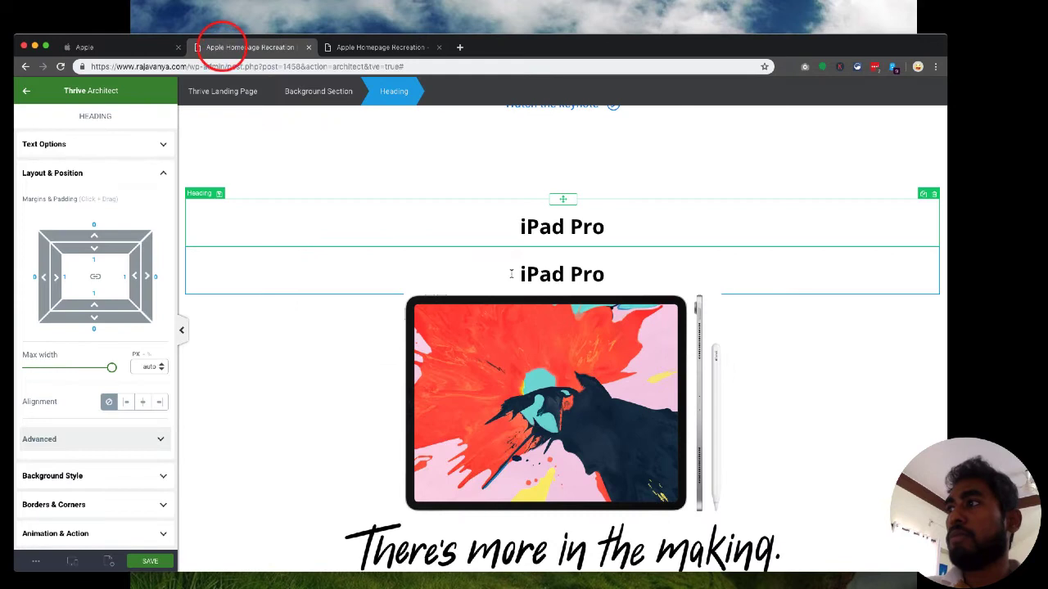
pyautogui.click(511, 274)
pyautogui.tripleClick(511, 274)
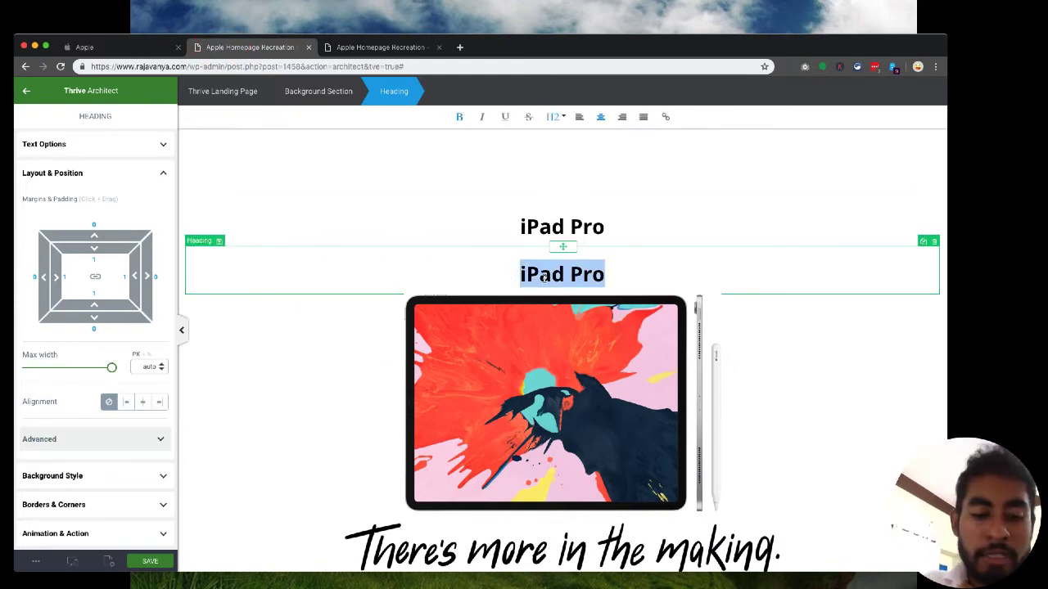
pyautogui.press('super+v')
pyautogui.press('BackSpace')
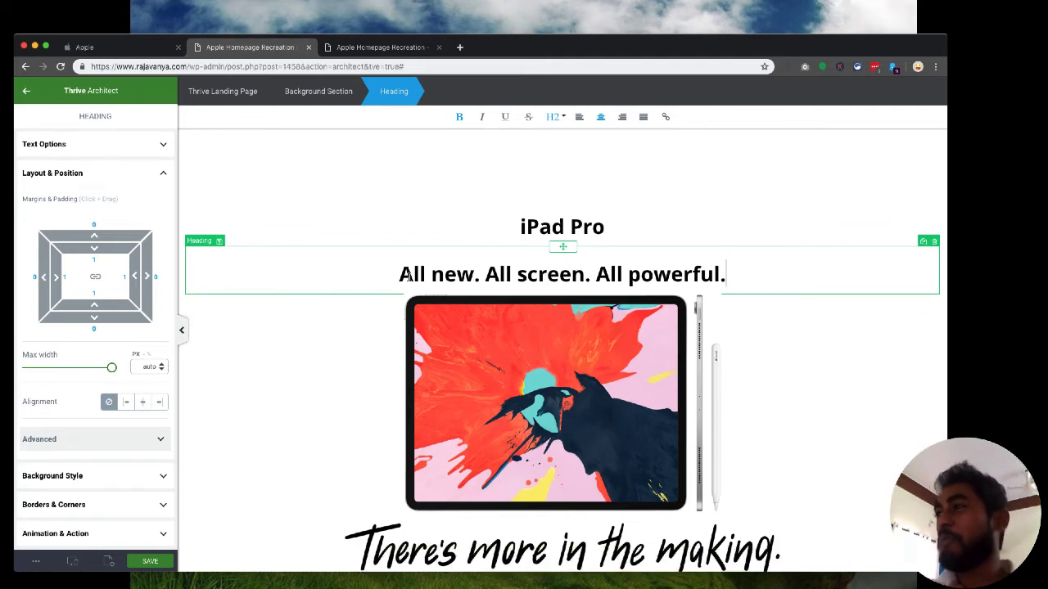
# Duplicate the "Watch the keynote" button and move the copy beneath the "All new. All screen. All powerful." heading.
pyautogui.click(366, 343)
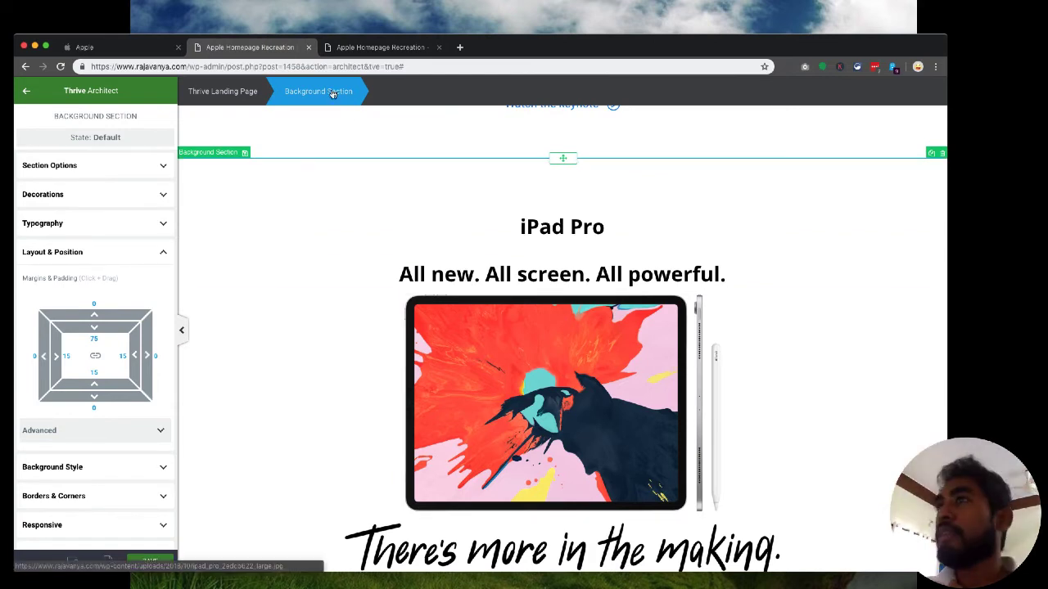
pyautogui.click(107, 48)
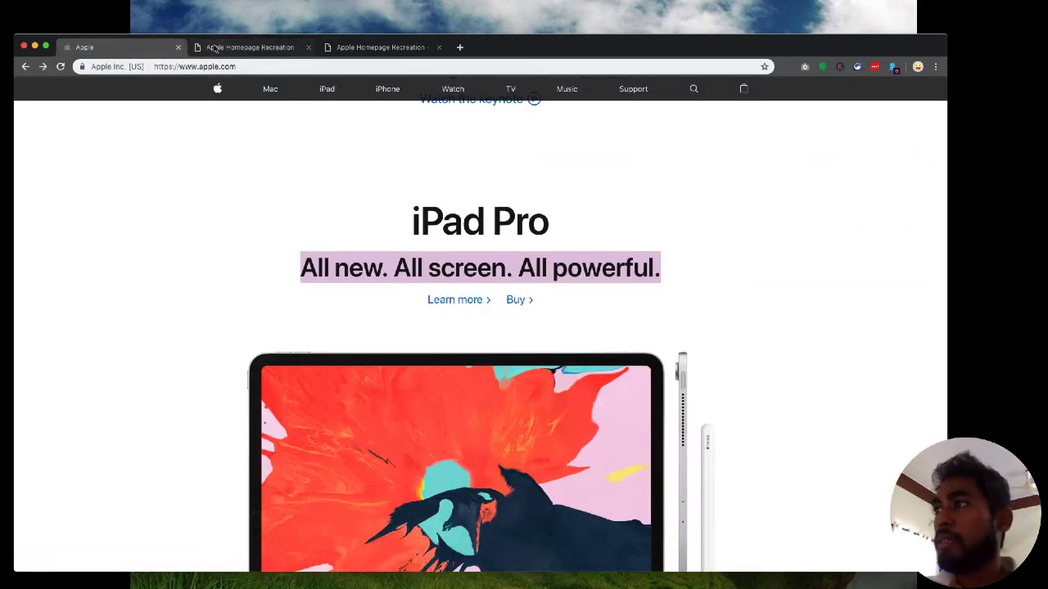
pyautogui.click(214, 49)
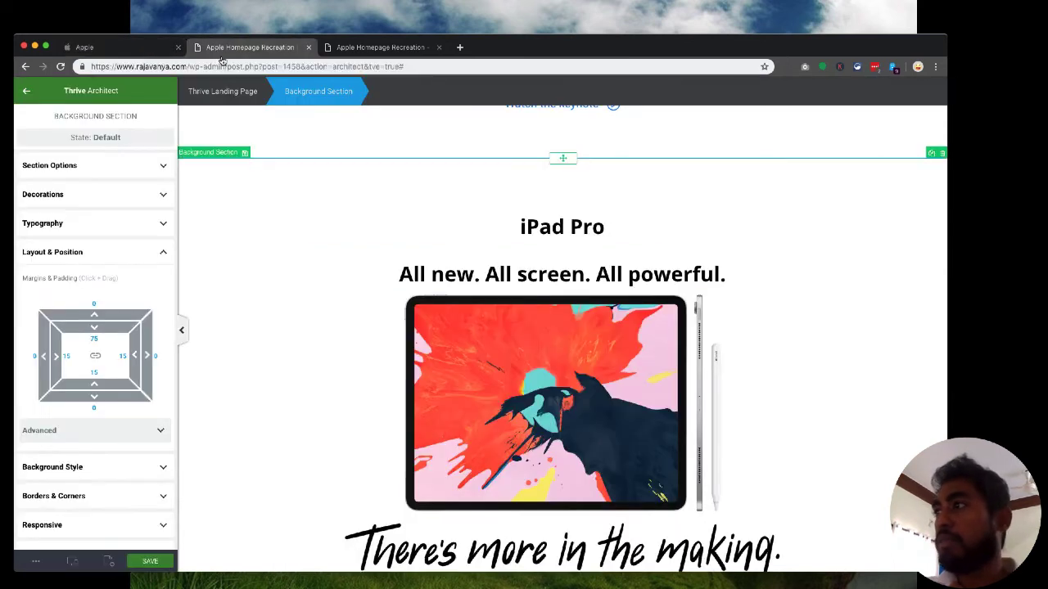
pyautogui.scroll(3, 548, 271)
pyautogui.scroll(-1, 548, 270)
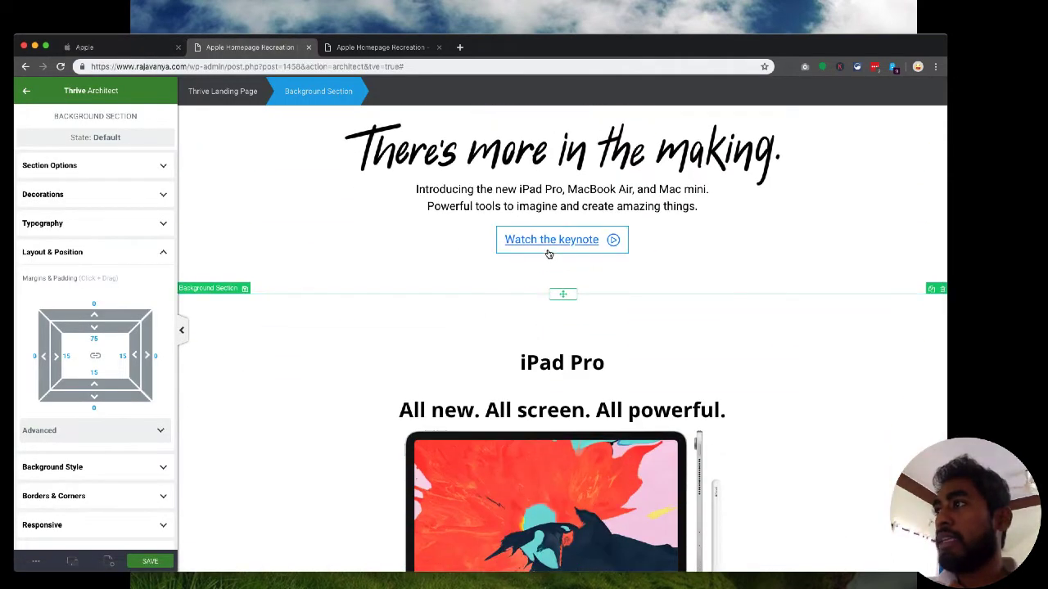
pyautogui.click(568, 252)
pyautogui.click(612, 225)
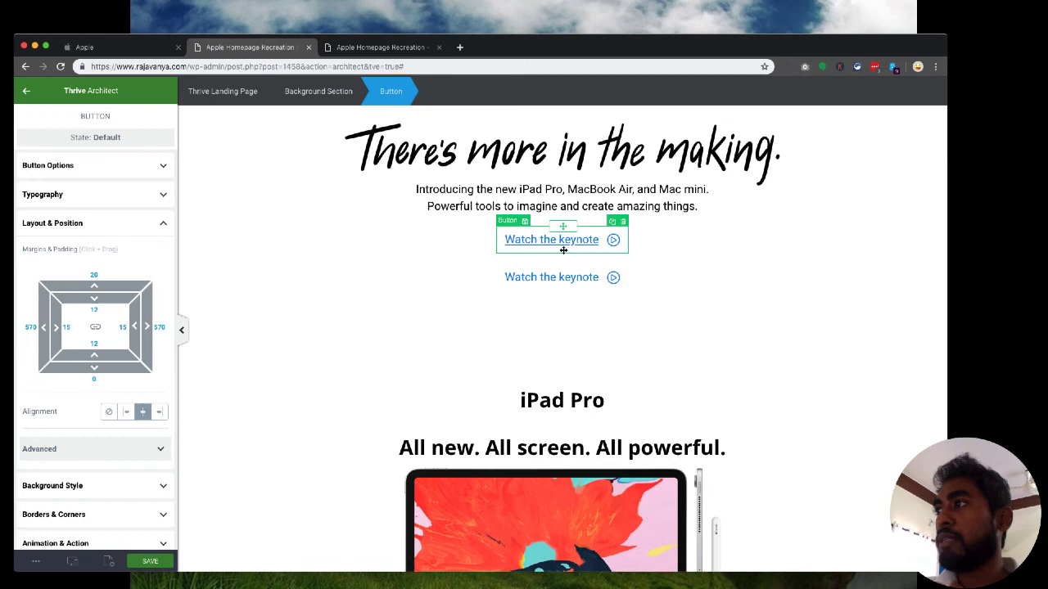
pyautogui.click(566, 271)
pyautogui.moveTo(565, 265); pyautogui.dragTo(560, 447)
pyautogui.scroll(-2, 565, 361)
# Duplicate the button under the iPad Pro subheading and place the copy beside it to form two columns.
pyautogui.click(559, 373)
pyautogui.click(611, 349)
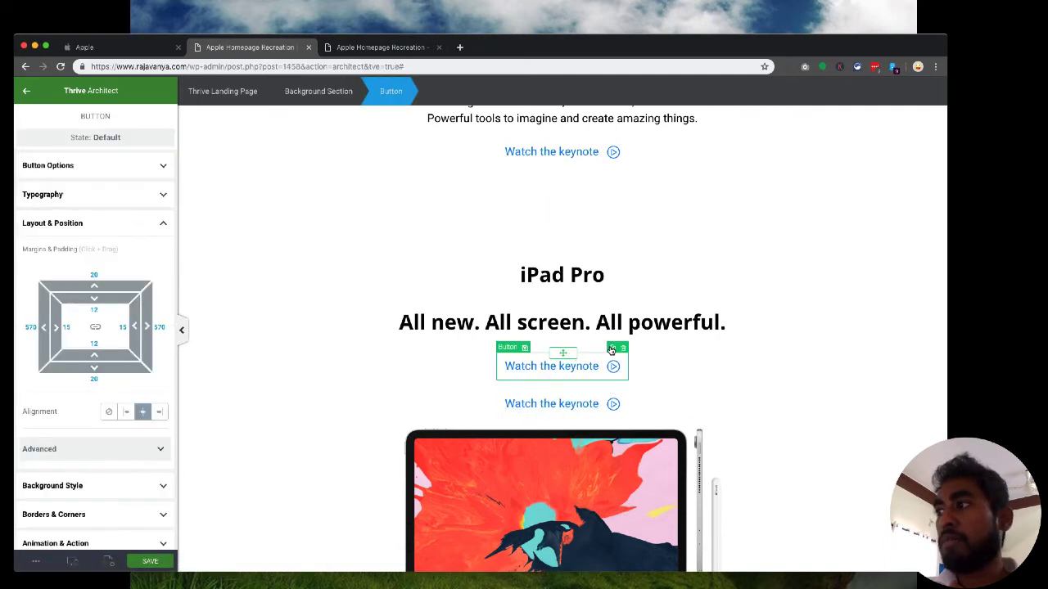
pyautogui.click(563, 394)
pyautogui.moveTo(562, 394); pyautogui.dragTo(622, 370)
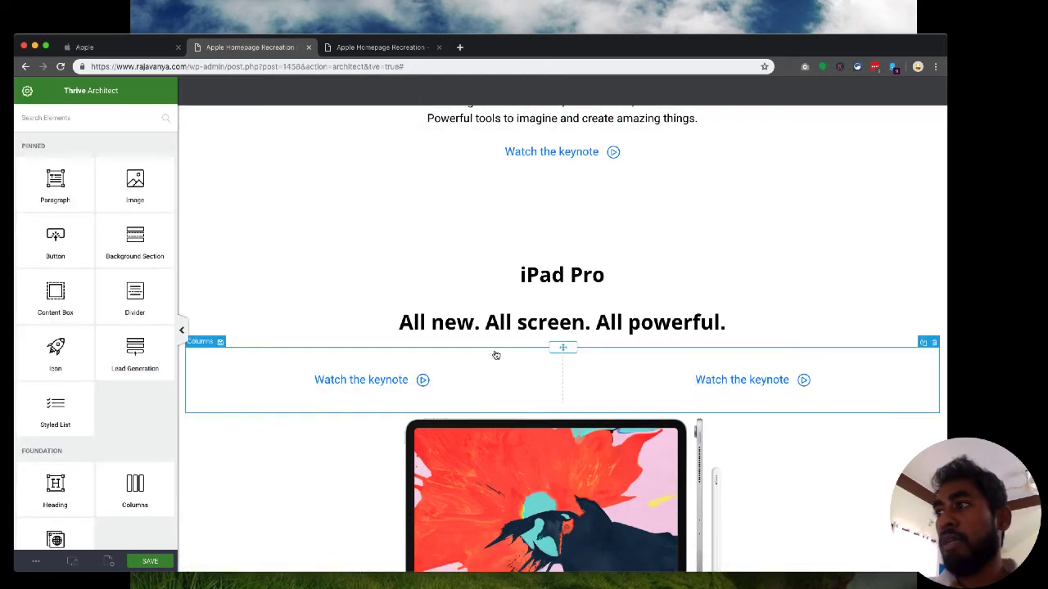
# Set the button columns' maximum width to 512 px and centre-align them, checking against the Apple homepage.
pyautogui.click(463, 354)
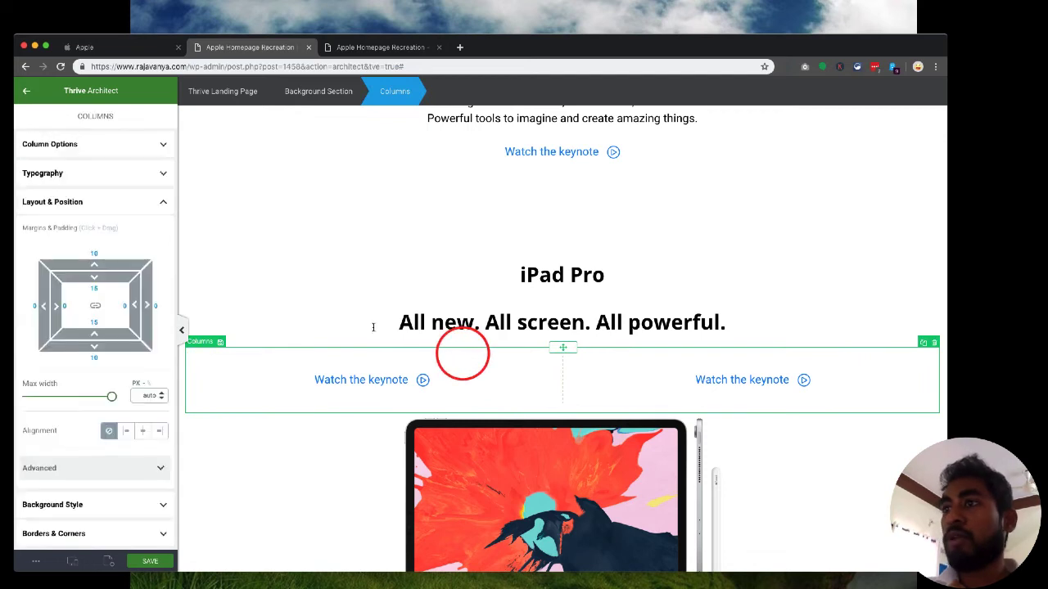
pyautogui.moveTo(112, 398); pyautogui.dragTo(59, 402)
pyautogui.click(144, 432)
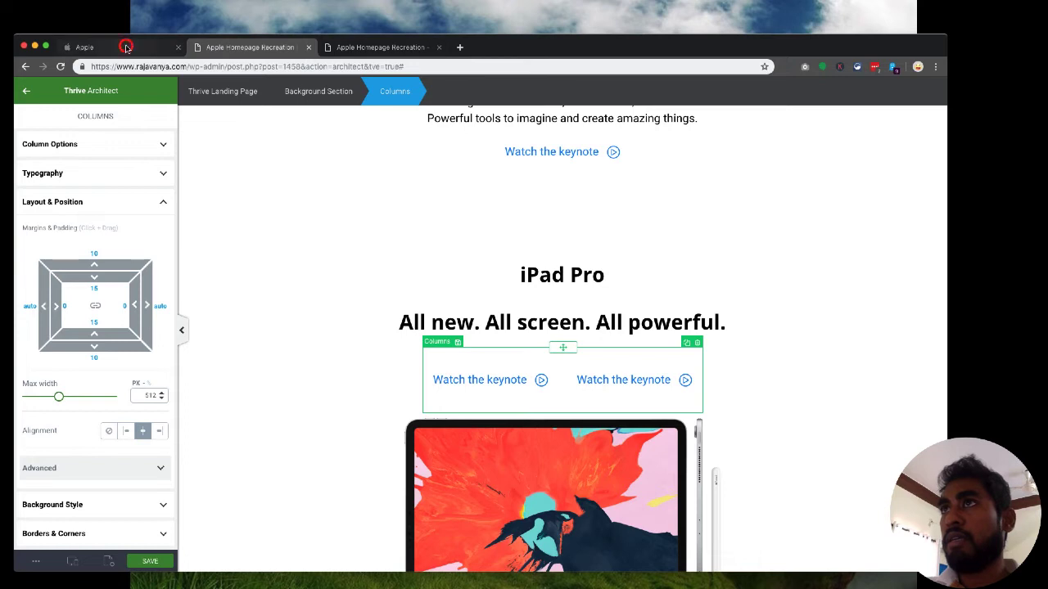
pyautogui.click(126, 46)
pyautogui.click(215, 48)
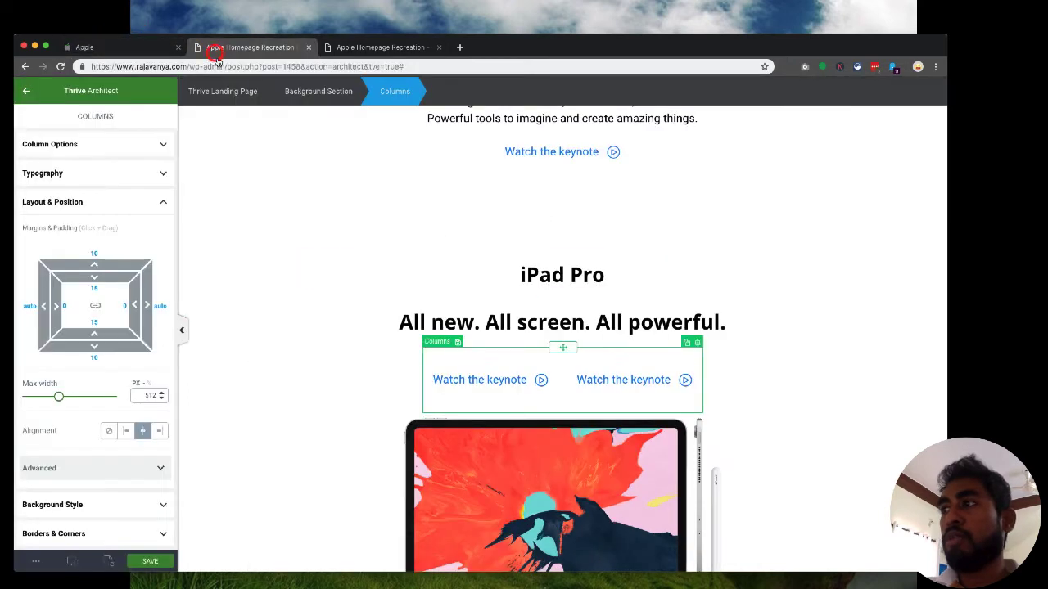
# Replace the first column's button text with "Learn more", matching the capitalization on the Apple homepage.
pyautogui.click(461, 379)
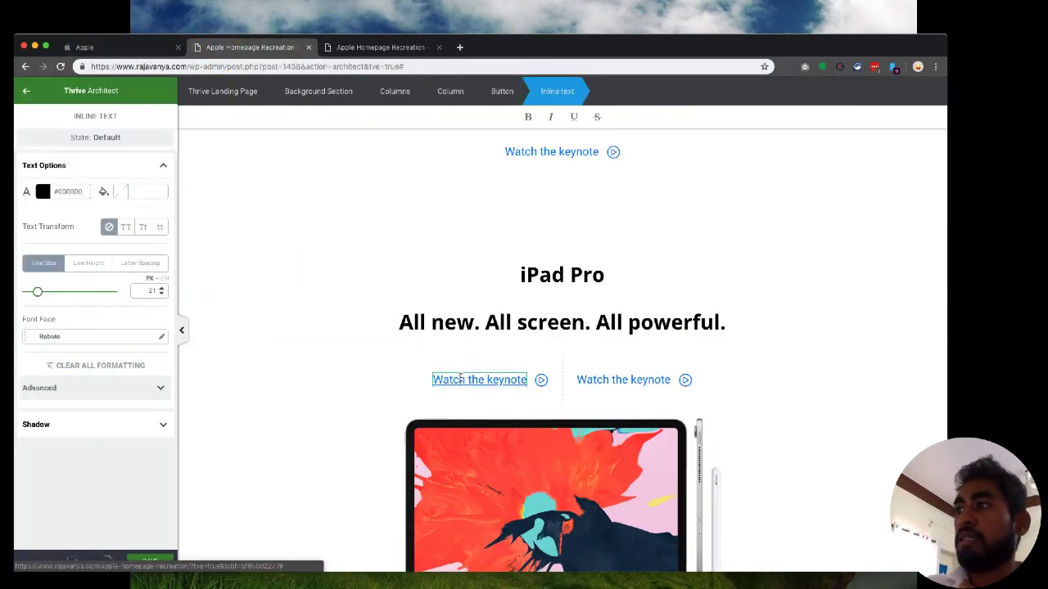
pyautogui.tripleClick(461, 379)
pyautogui.write('Learn More')
pyautogui.click(147, 48)
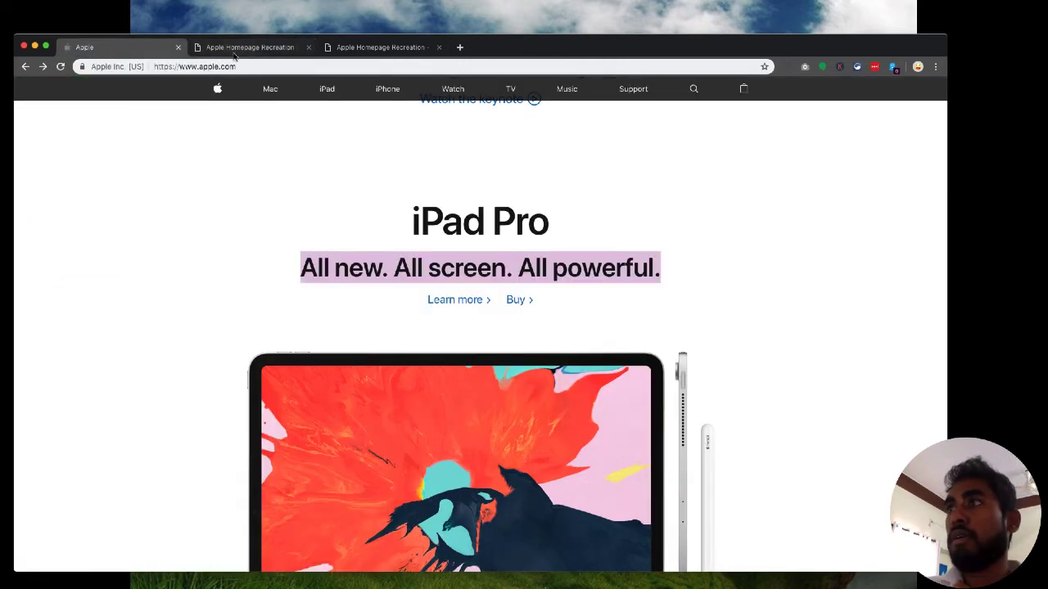
pyautogui.click(232, 49)
pyautogui.click(492, 378)
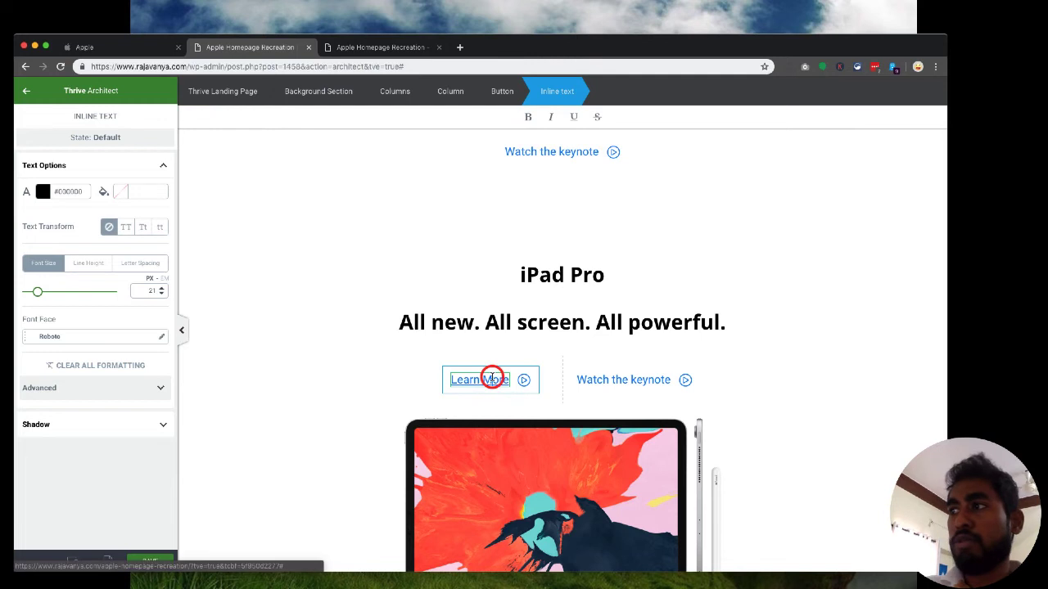
pyautogui.press('BackSpace')
pyautogui.write('m')
# Replace the second column's button text with "Buy".
pyautogui.click(615, 379)
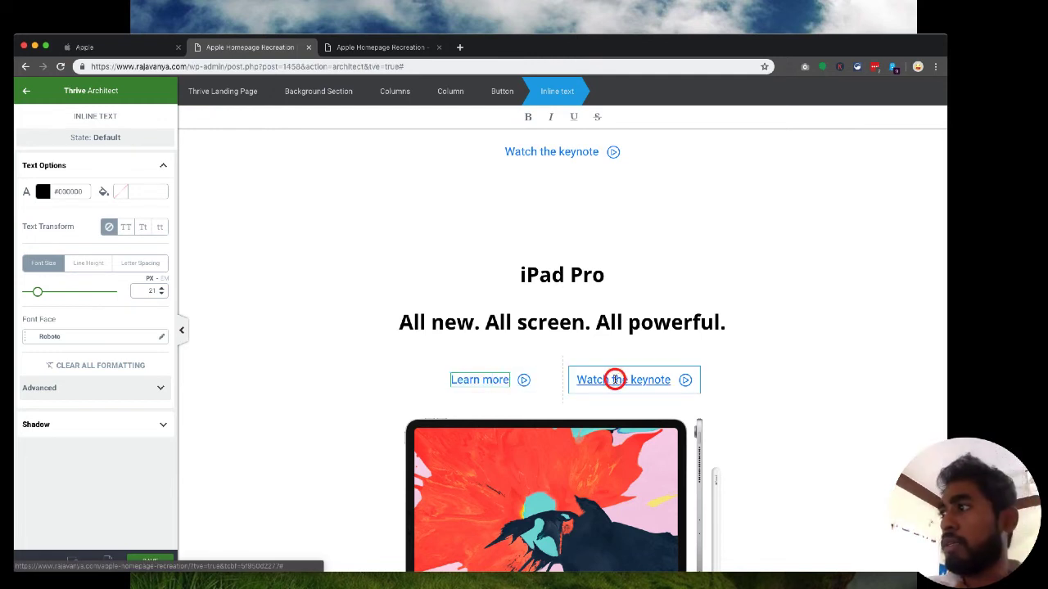
pyautogui.tripleClick(614, 379)
pyautogui.write('Buy')
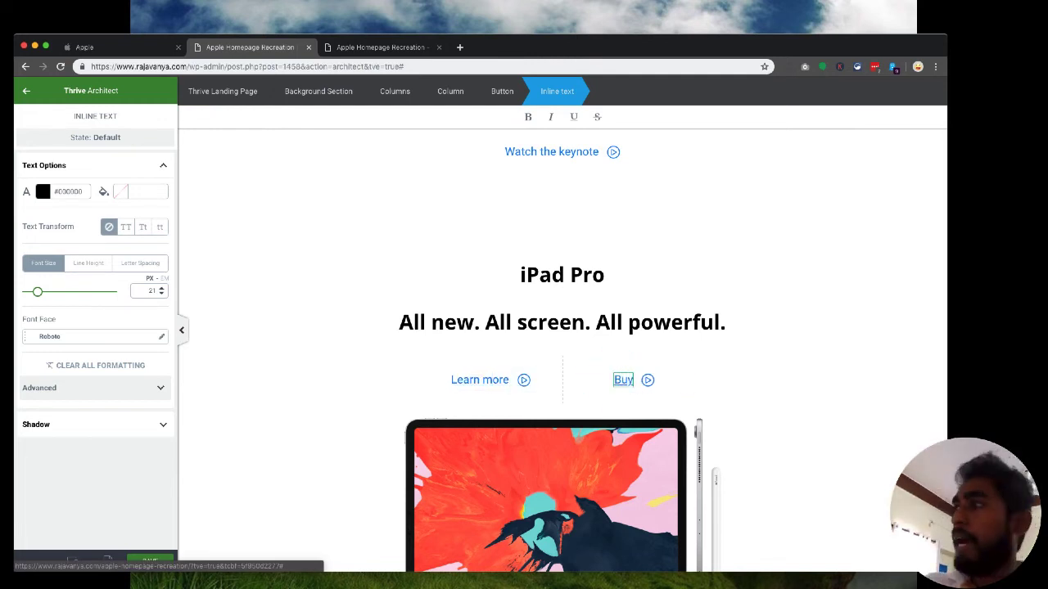
pyautogui.click(716, 393)
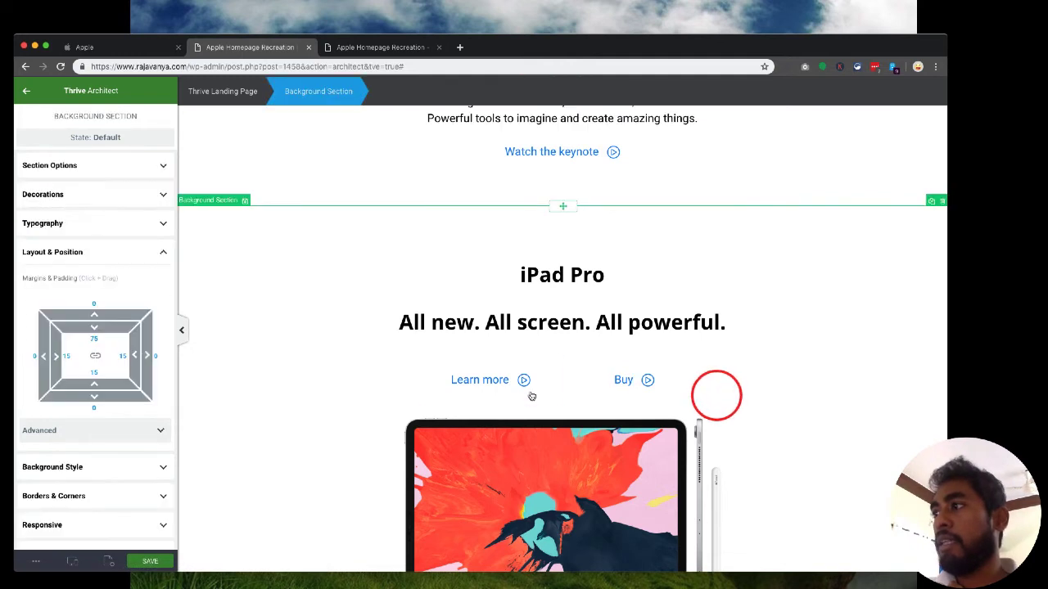
# Search the icons for "right" and change the "Learn more" button's icon to angle-right.
pyautogui.click(524, 382)
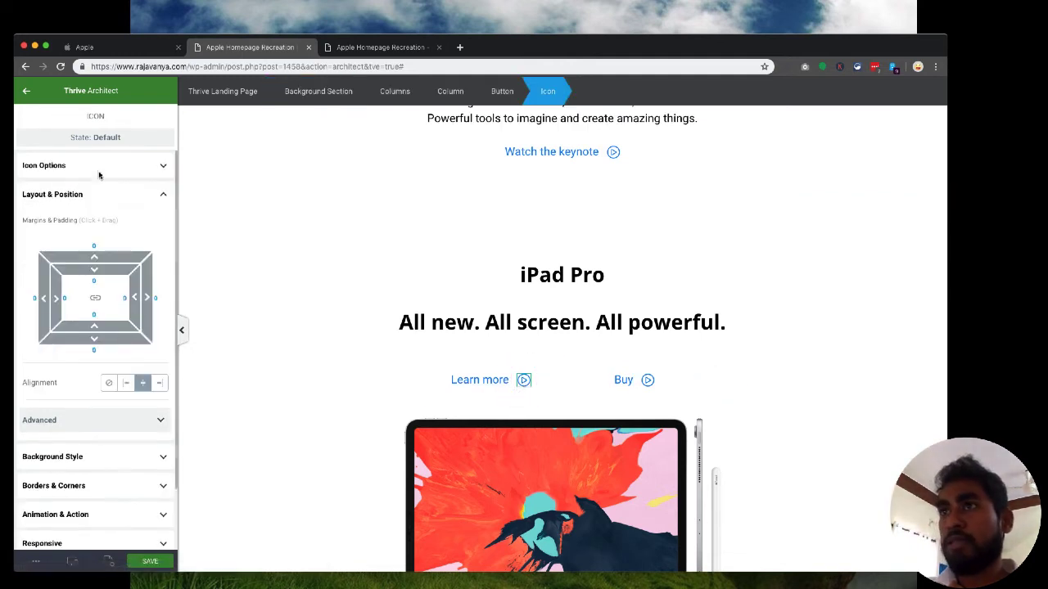
pyautogui.click(76, 165)
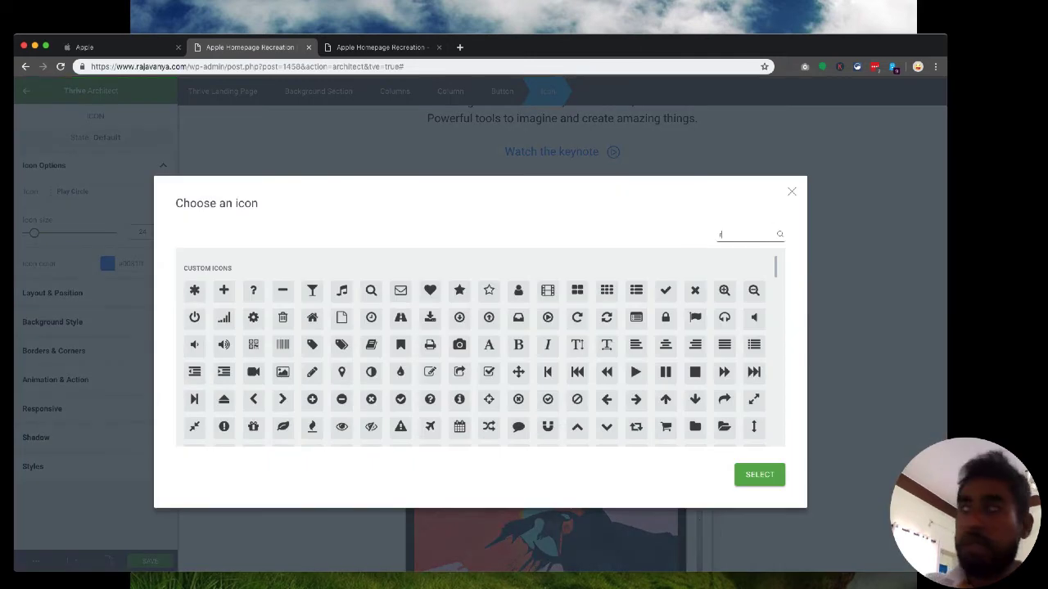
pyautogui.click(748, 236)
pyautogui.write('r')
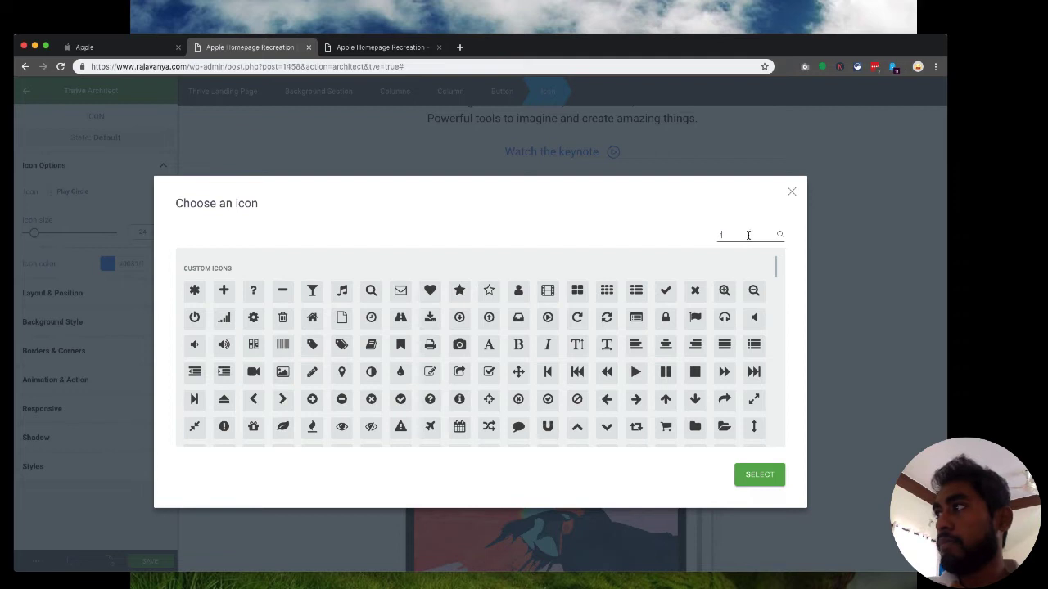
pyautogui.write('ight')
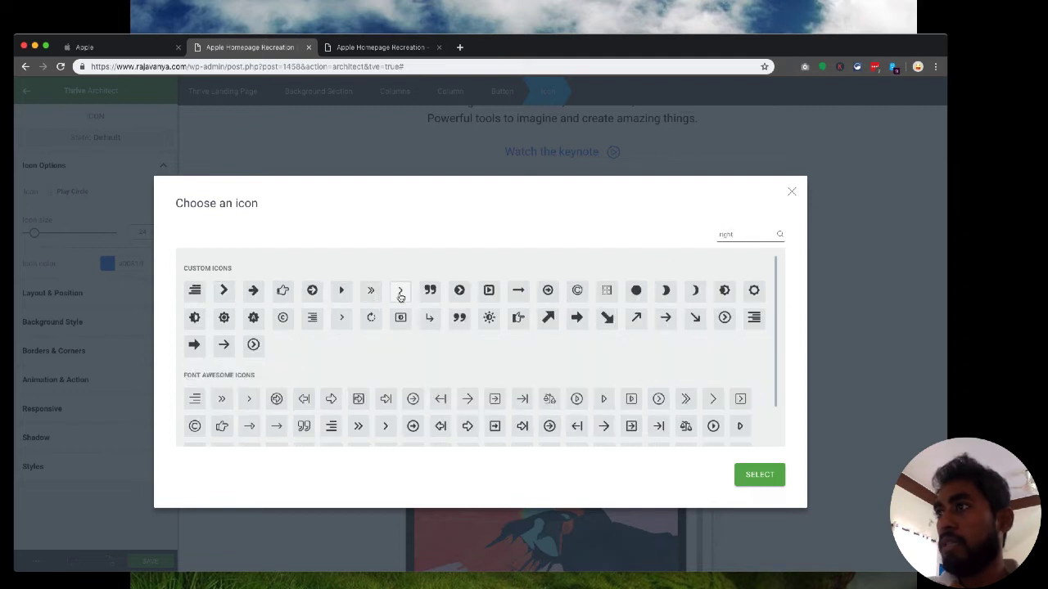
pyautogui.click(758, 480)
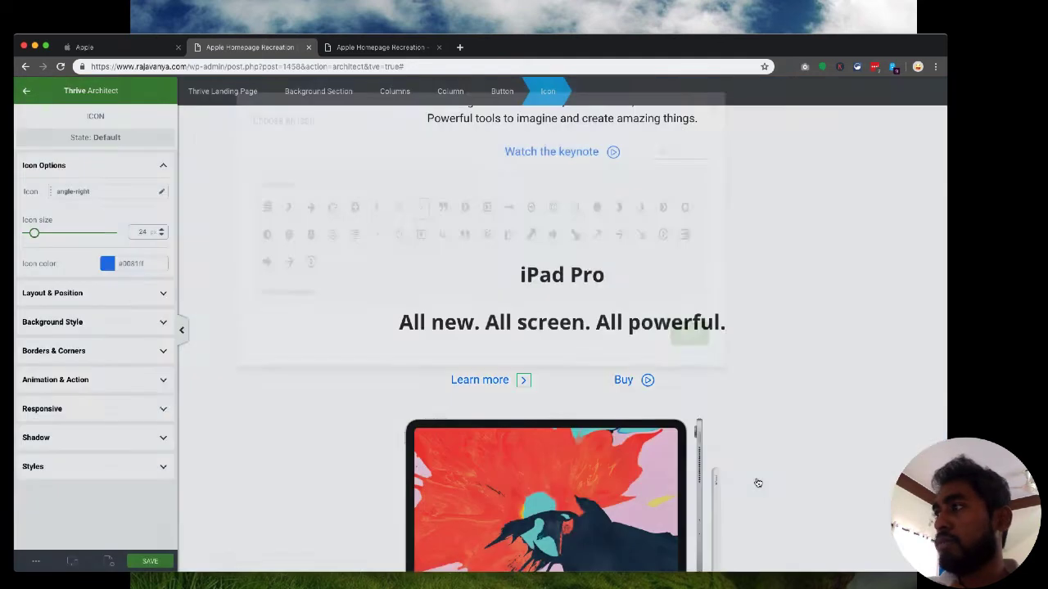
# Change the "Buy" button's play icon to the angle-right icon, searching for "right".
pyautogui.click(649, 382)
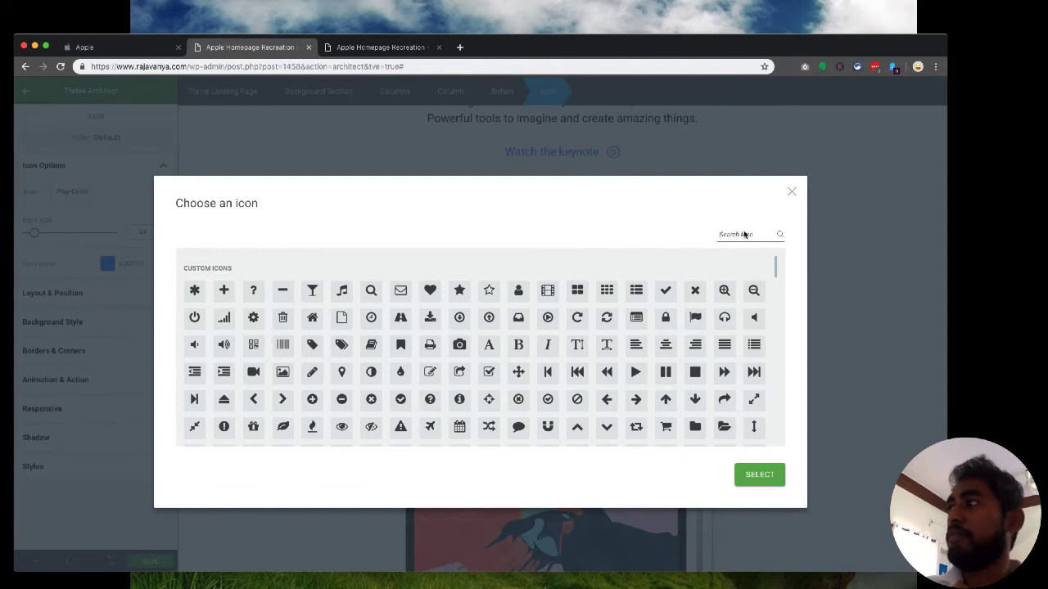
pyautogui.click(743, 234)
pyautogui.write('p')
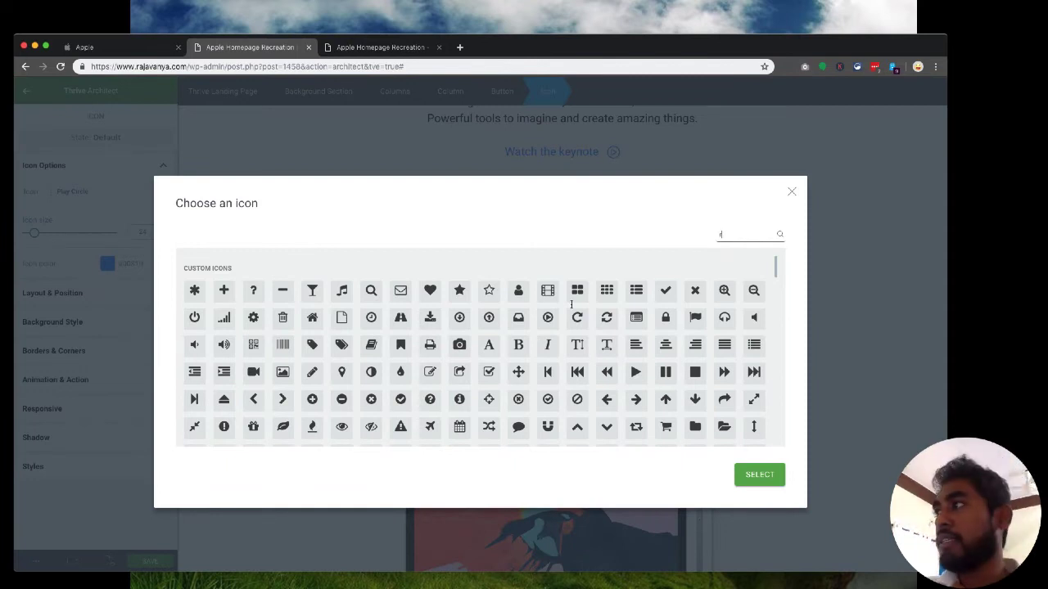
pyautogui.write('ight')
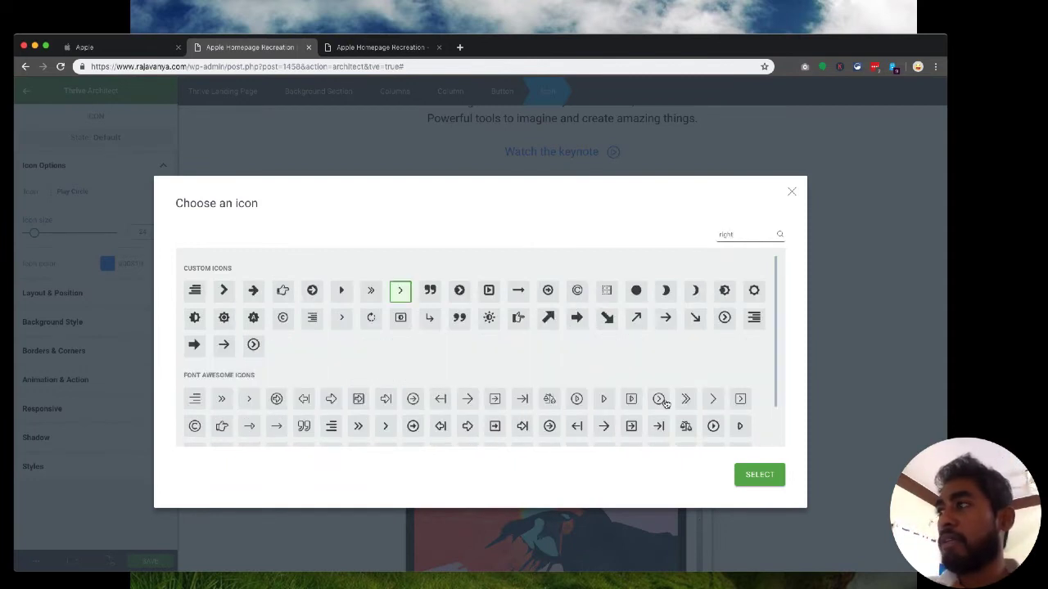
pyautogui.click(759, 475)
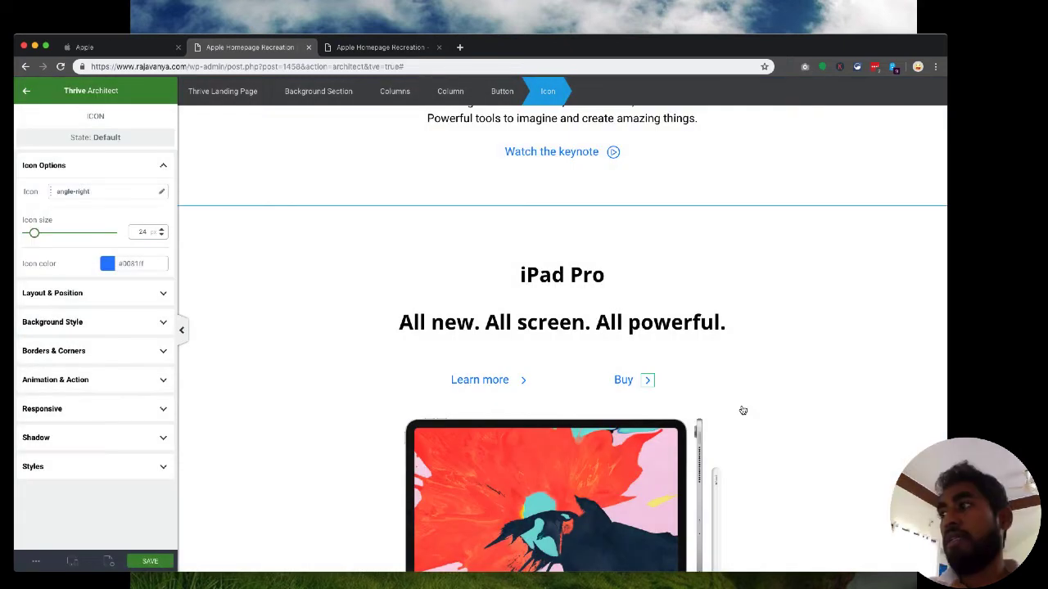
# Reduce the button columns' maximum width and shift their divider so "Learn more" and "Buy" sit closer together beneath the subheading.
pyautogui.click(573, 382)
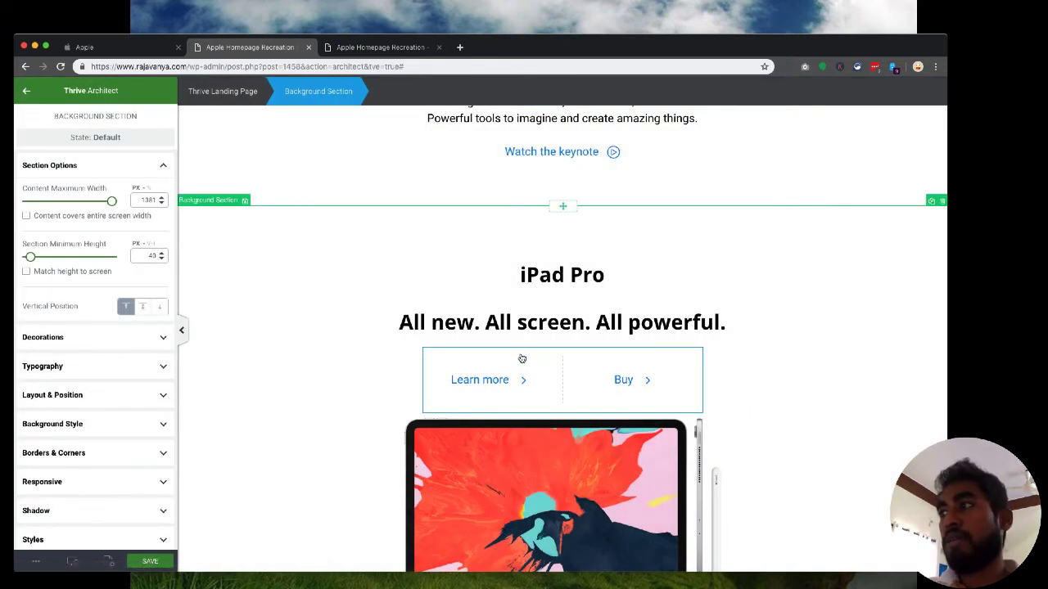
pyautogui.click(522, 358)
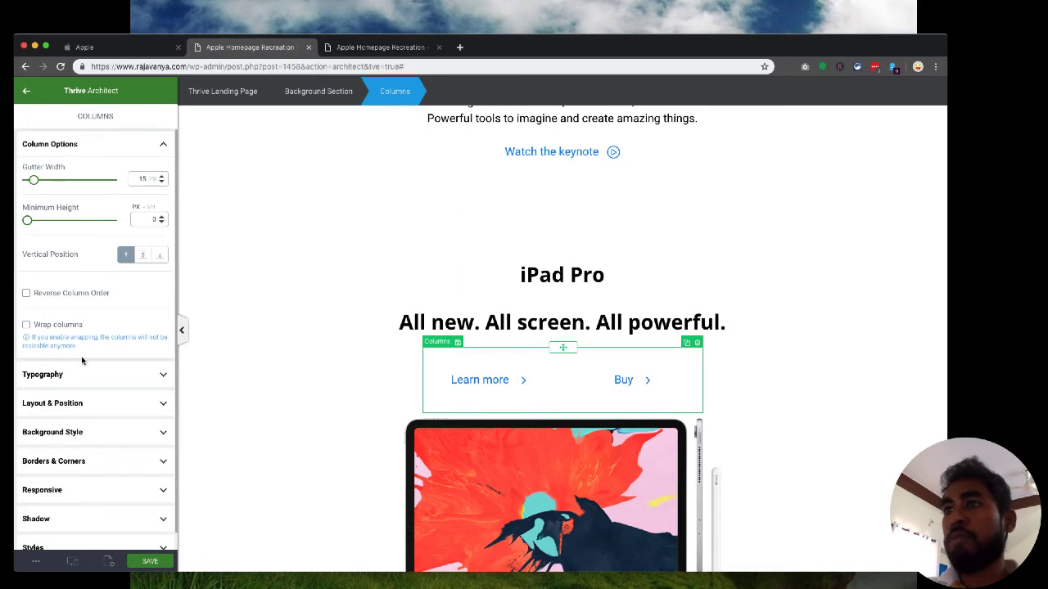
pyautogui.click(78, 402)
pyautogui.moveTo(58, 398); pyautogui.dragTo(50, 398)
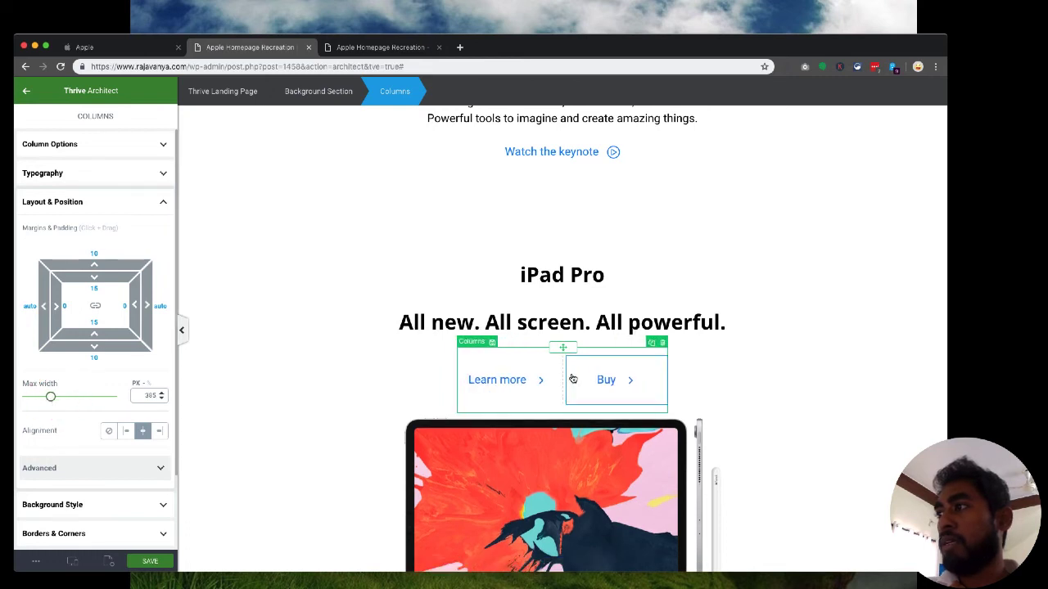
pyautogui.moveTo(562, 375); pyautogui.dragTo(610, 381)
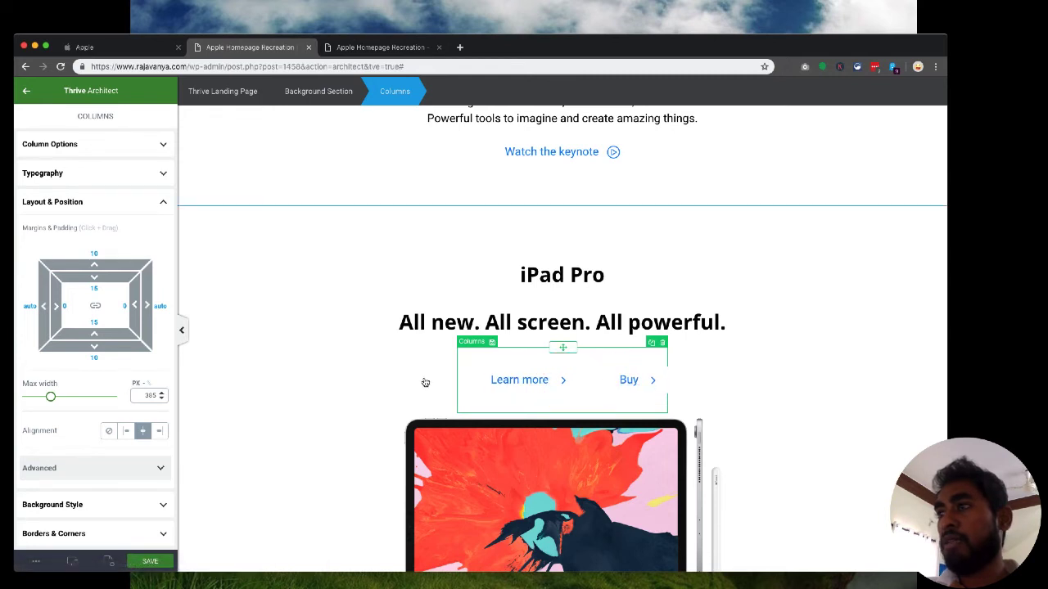
pyautogui.moveTo(51, 397); pyautogui.dragTo(46, 397)
pyautogui.moveTo(591, 390); pyautogui.dragTo(583, 393)
pyautogui.click(751, 377)
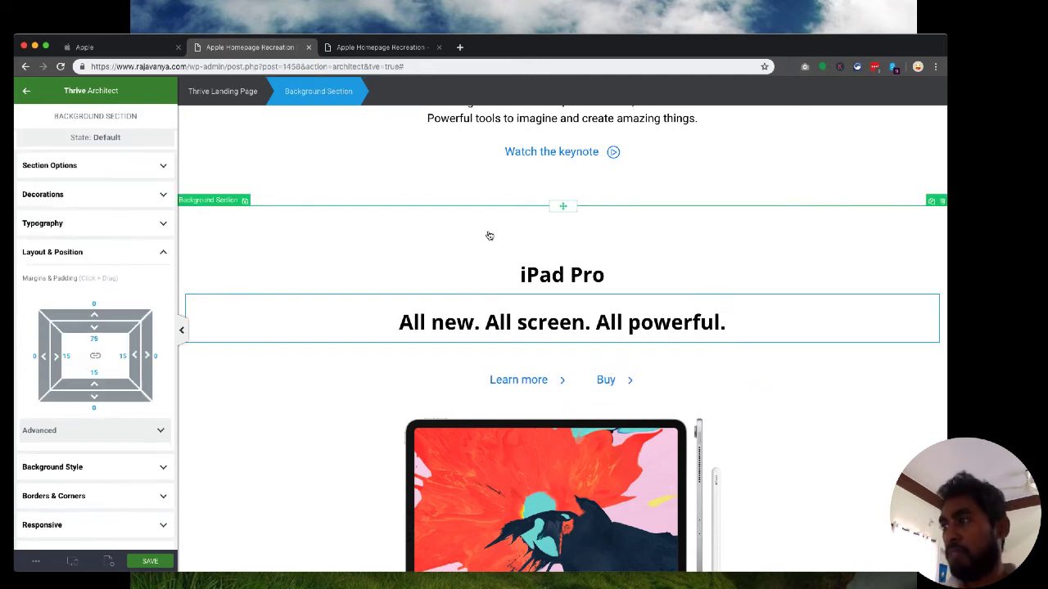
# Compare the iPad Pro heading and subheading with those on the Apple homepage.
pyautogui.click(121, 49)
pyautogui.click(453, 310)
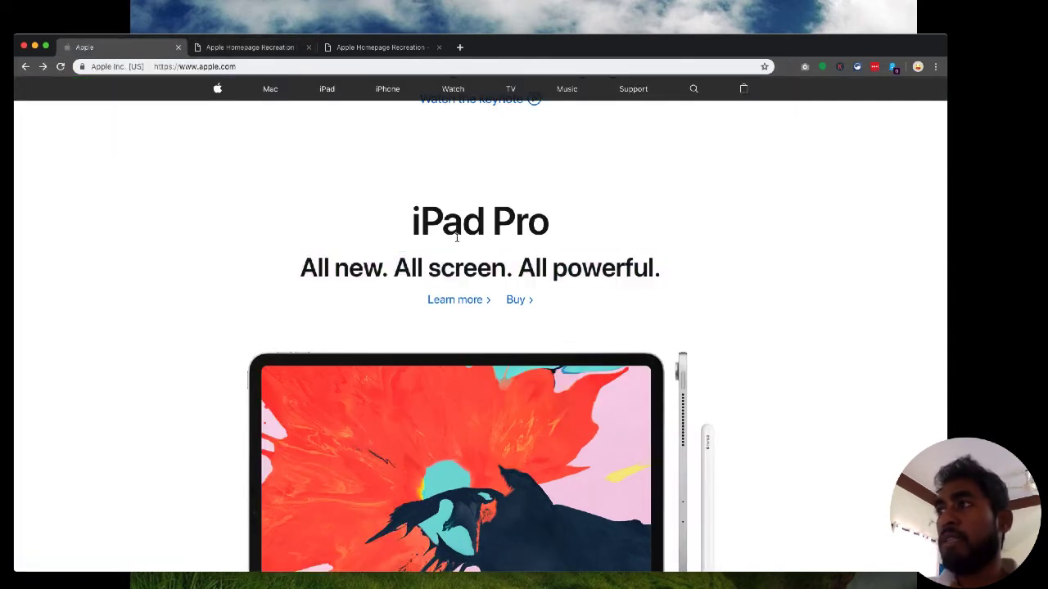
pyautogui.click(240, 49)
pyautogui.click(550, 285)
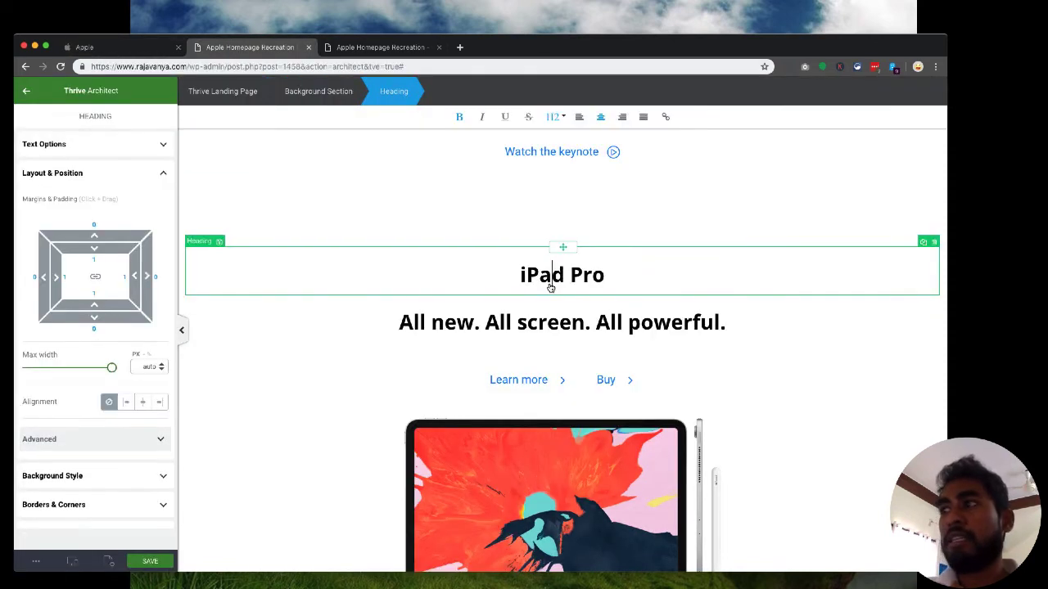
pyautogui.click(584, 323)
pyautogui.click(573, 280)
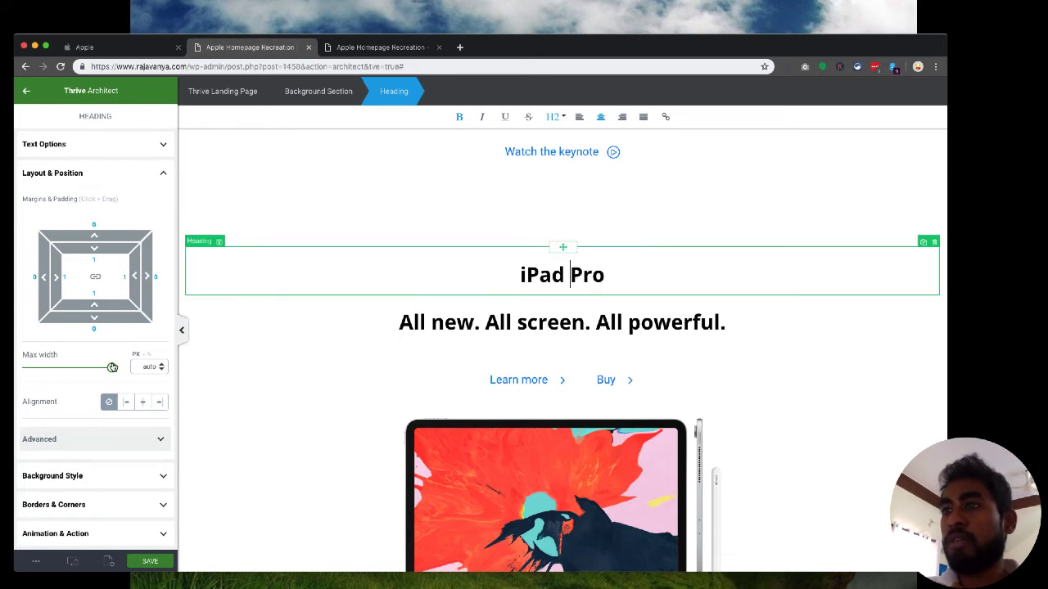
# Open the landing page's global text formats for editing.
pyautogui.click(107, 562)
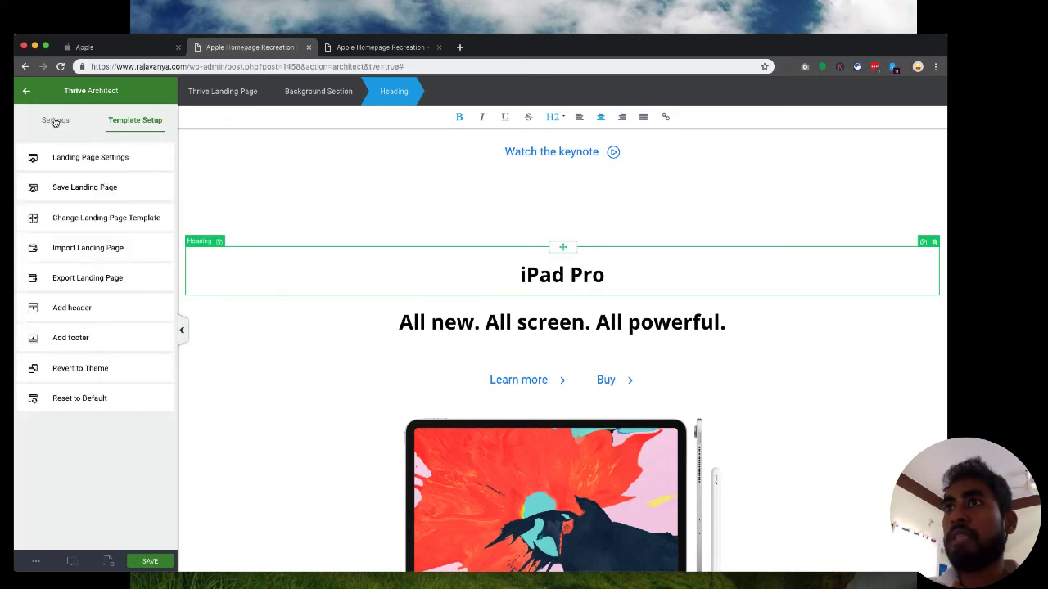
pyautogui.click(73, 158)
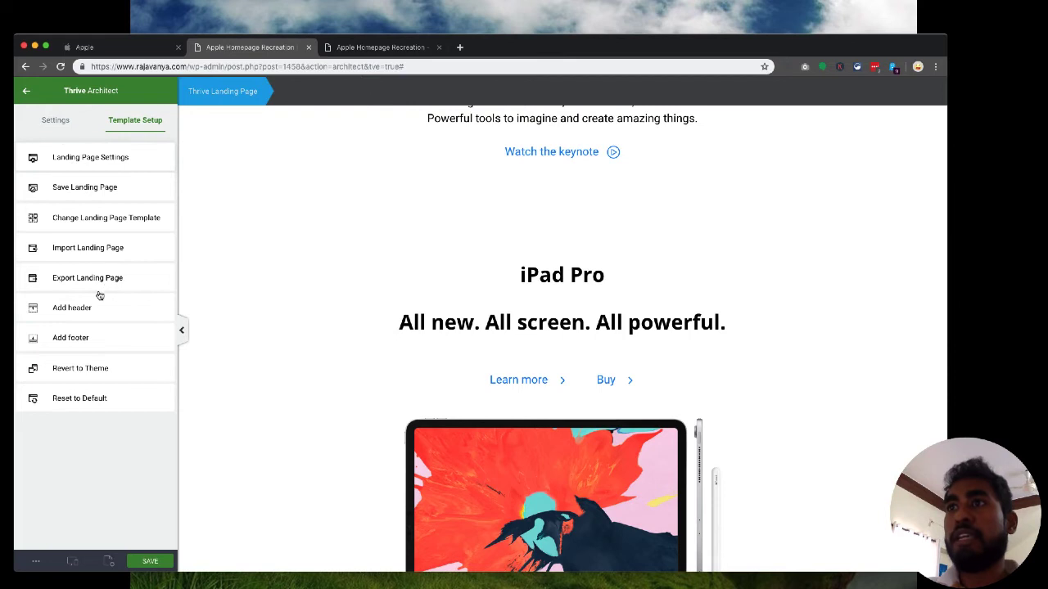
pyautogui.click(84, 203)
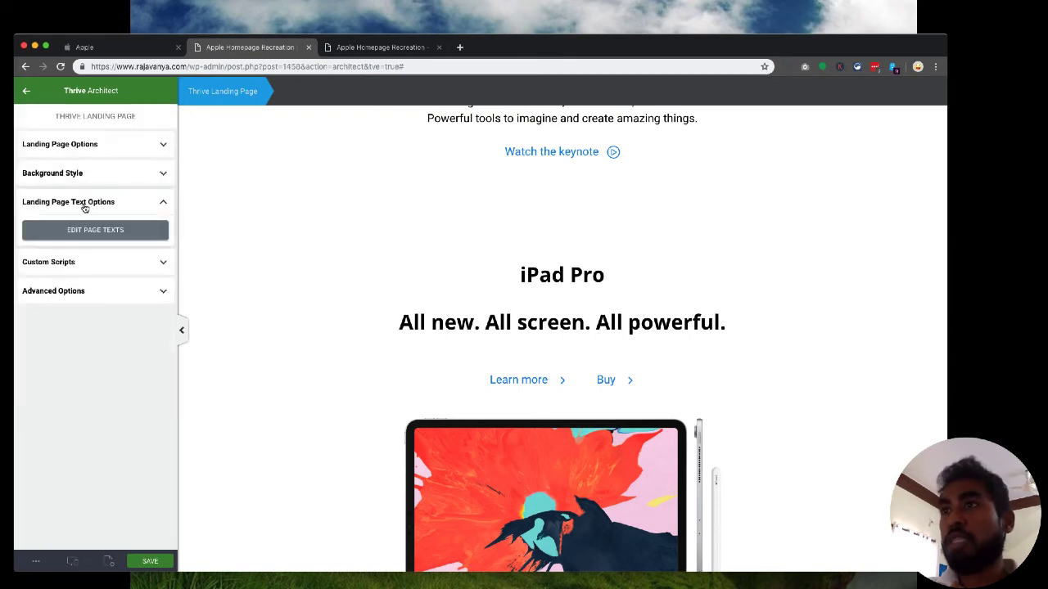
pyautogui.click(95, 232)
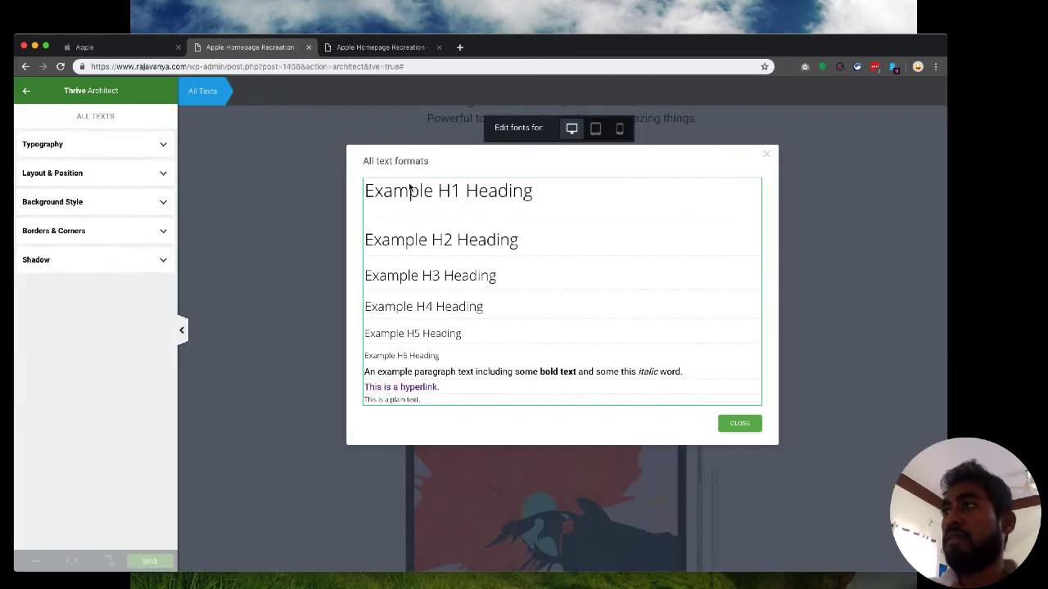
pyautogui.click(458, 242)
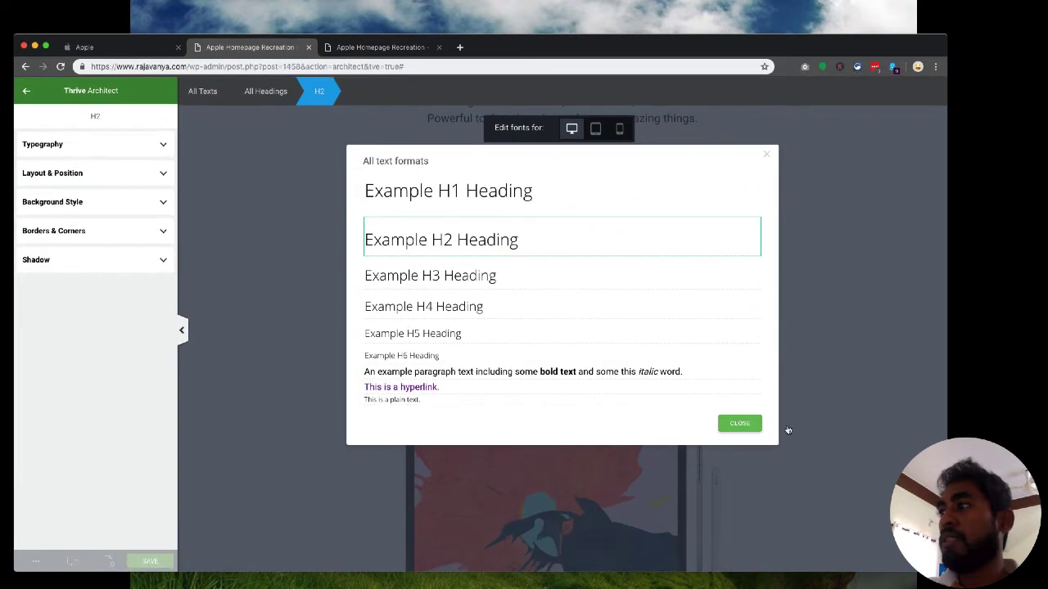
pyautogui.click(817, 348)
pyautogui.scroll(3, 720, 354)
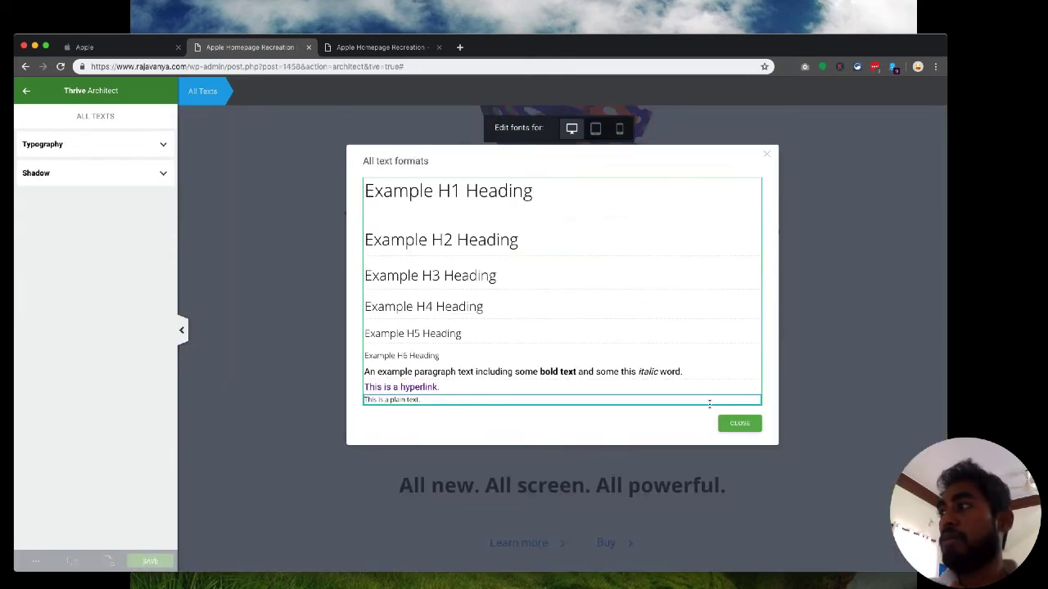
pyautogui.click(769, 448)
pyautogui.scroll(1, 774, 412)
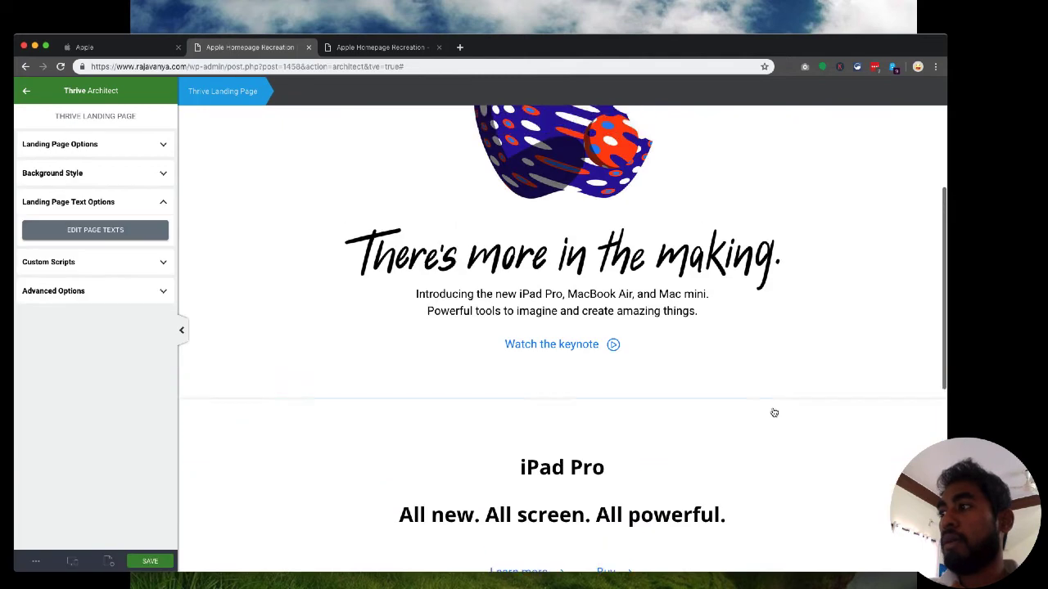
pyautogui.scroll(1, 774, 412)
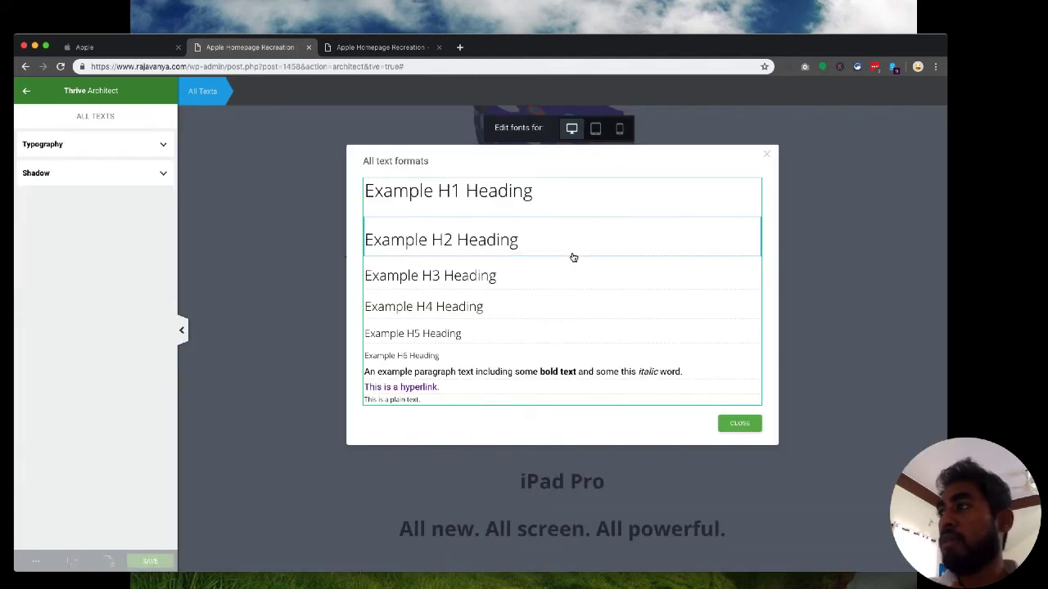
# Change the H2 text format's font to Roboto from Google Fonts.
pyautogui.click(462, 250)
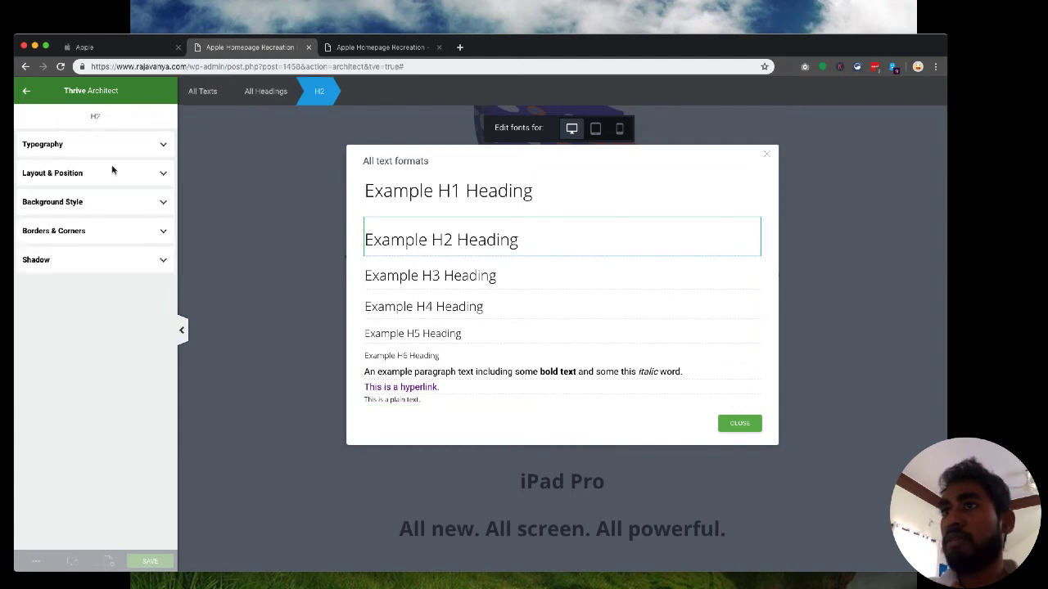
pyautogui.click(81, 146)
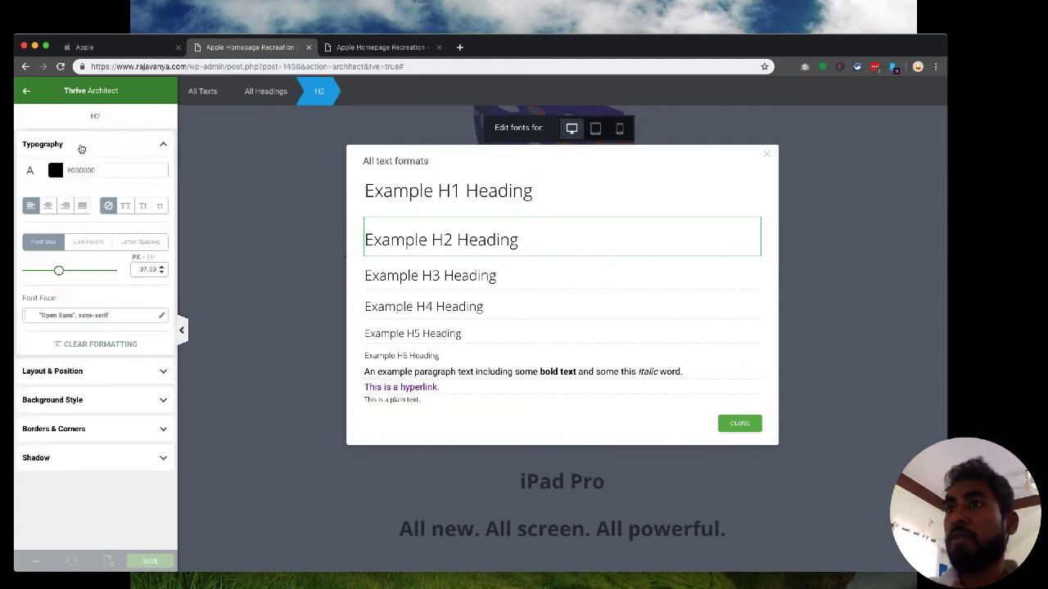
pyautogui.click(76, 317)
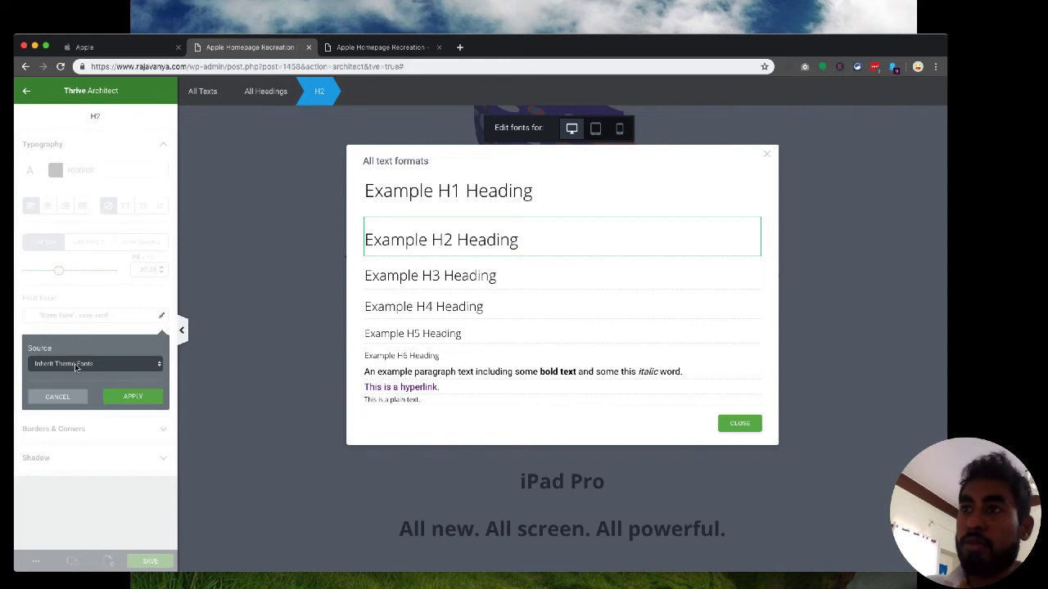
pyautogui.click(77, 365)
pyautogui.click(77, 349)
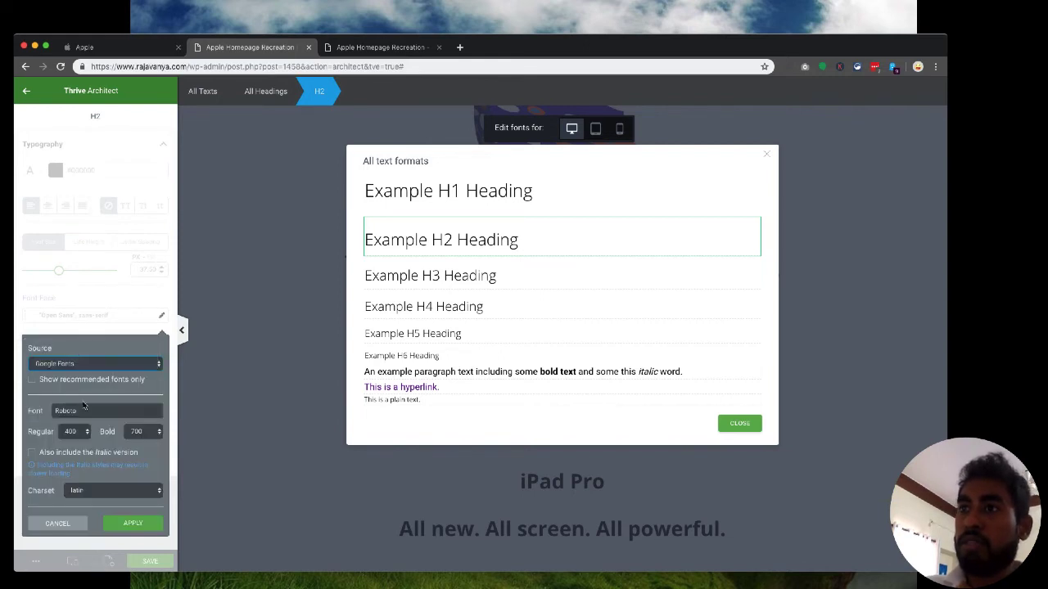
pyautogui.click(125, 525)
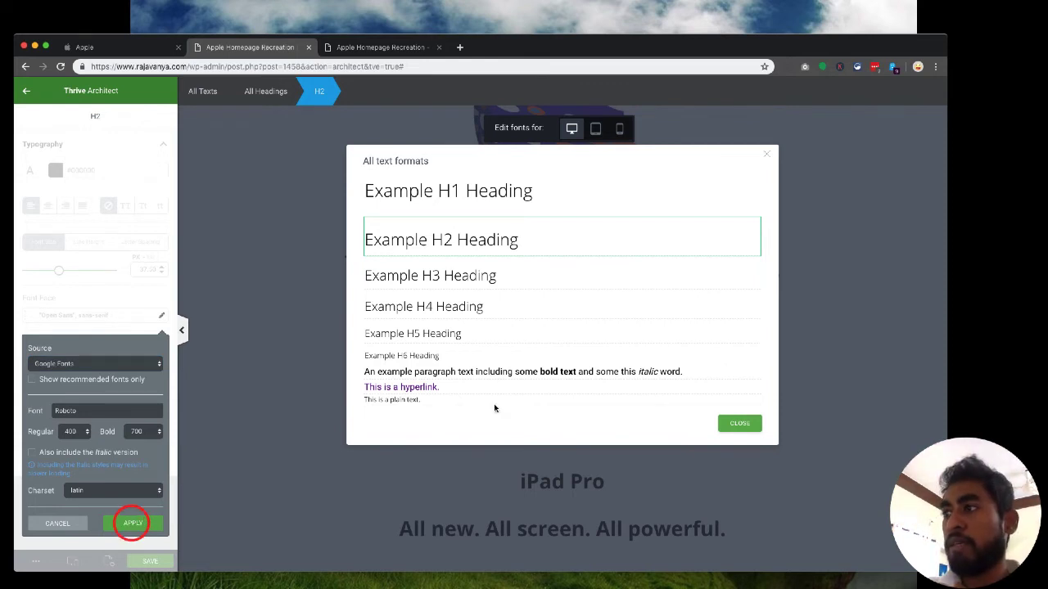
pyautogui.click(84, 415)
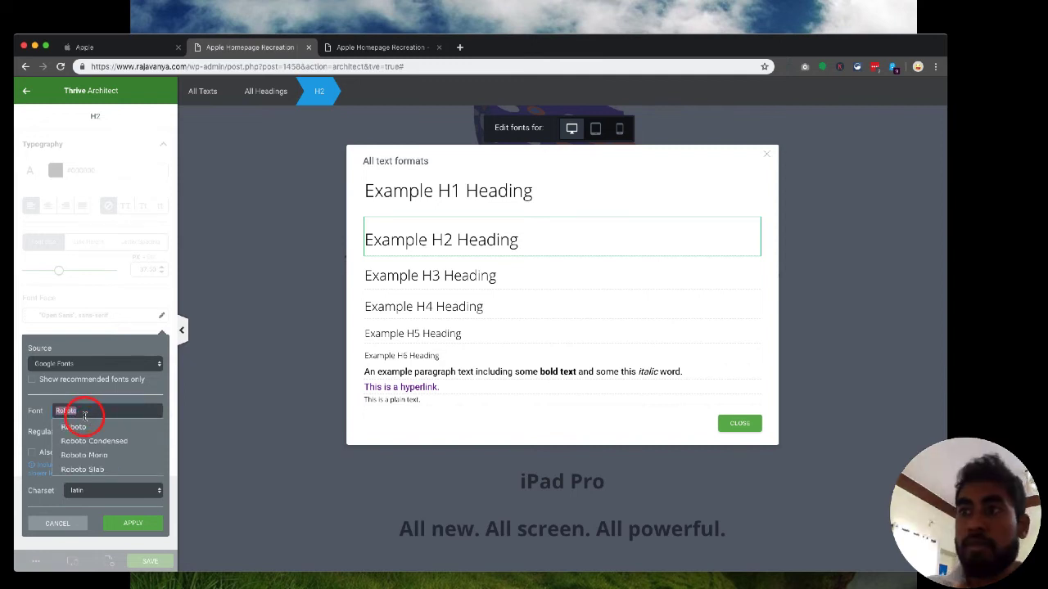
pyautogui.click(84, 430)
# Set the H2 font's regular weight to 400 and bold weight to 700, and apply the font settings.
pyautogui.click(78, 435)
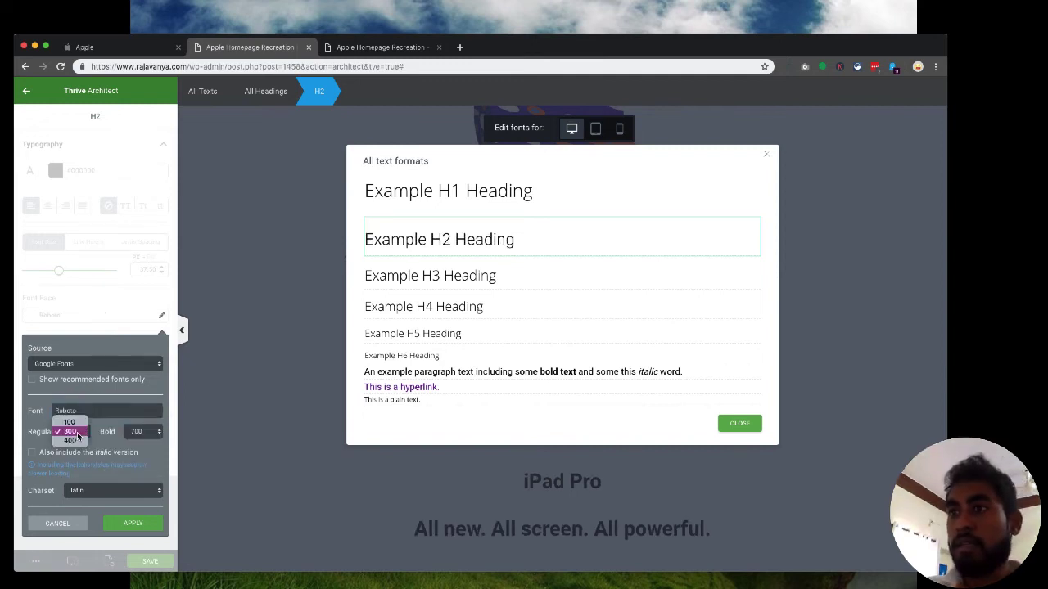
pyautogui.click(77, 442)
pyautogui.click(144, 432)
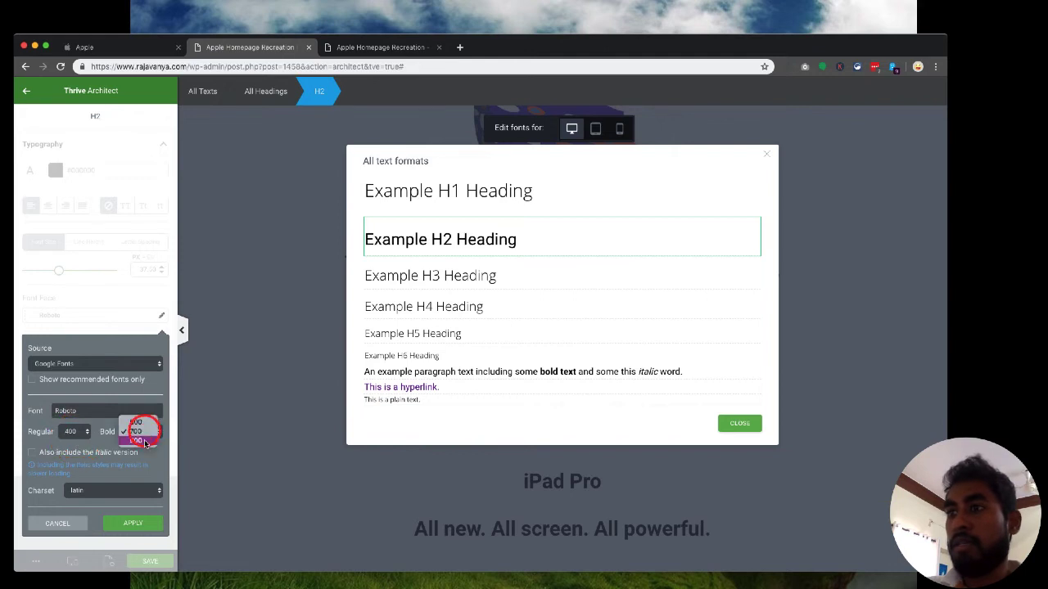
pyautogui.click(145, 442)
pyautogui.click(157, 432)
pyautogui.click(143, 421)
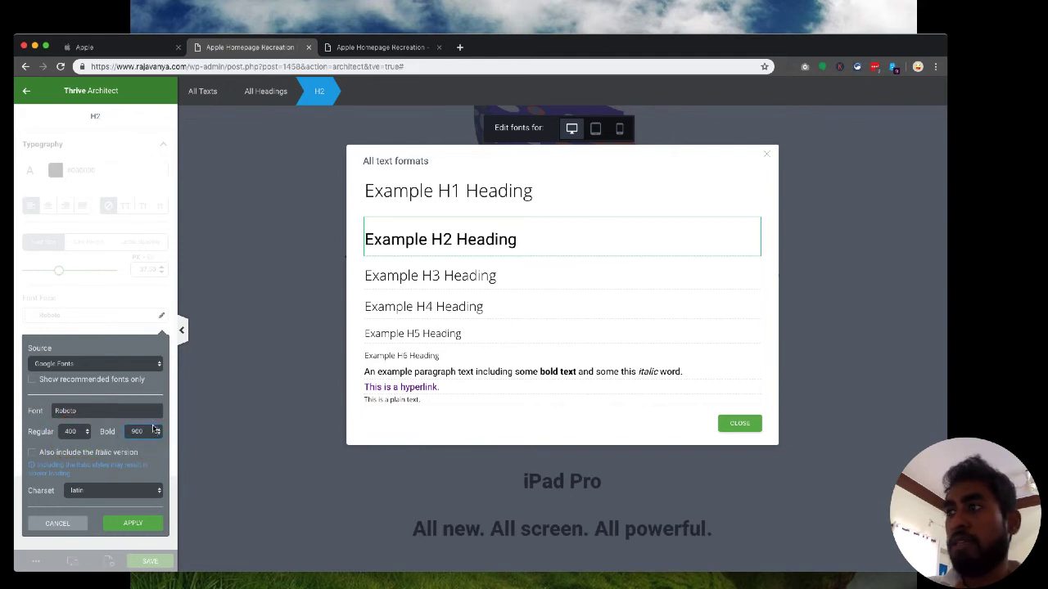
pyautogui.click(135, 524)
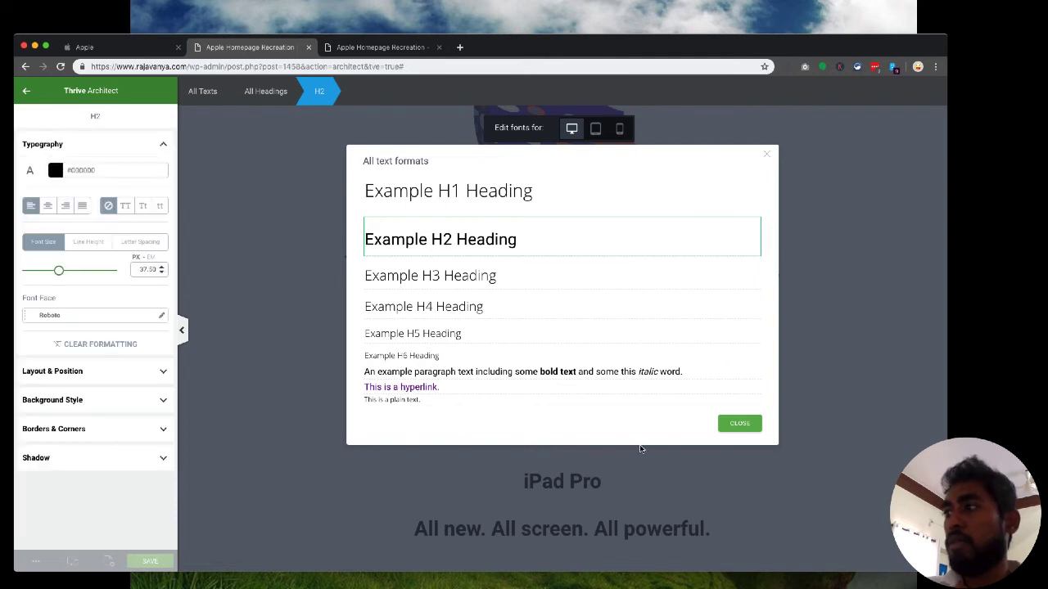
# Set the H2 text format's line height to 1 em and its font size to 44 px.
pyautogui.click(95, 245)
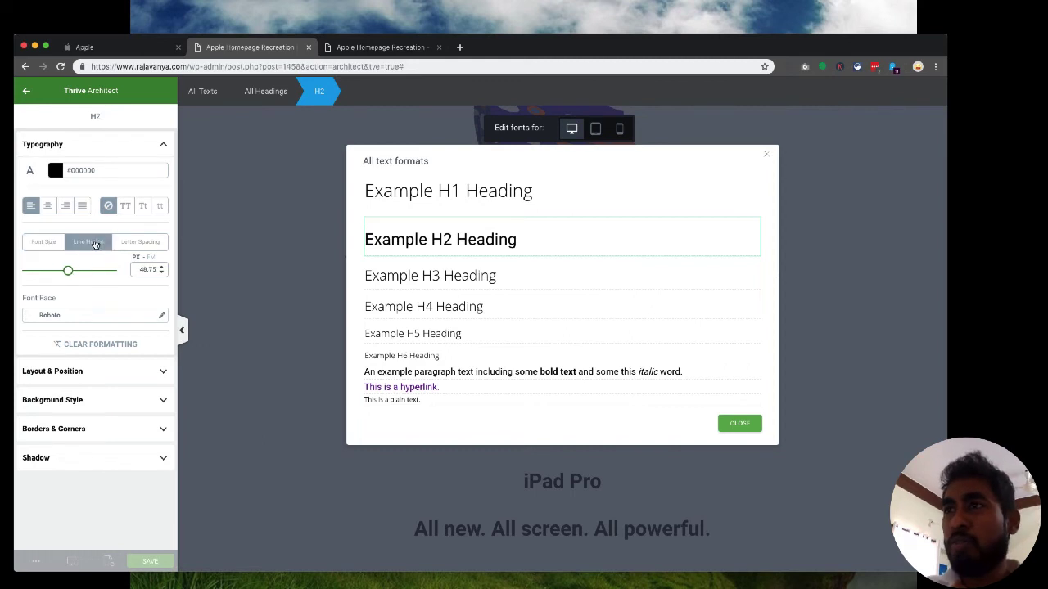
pyautogui.click(150, 258)
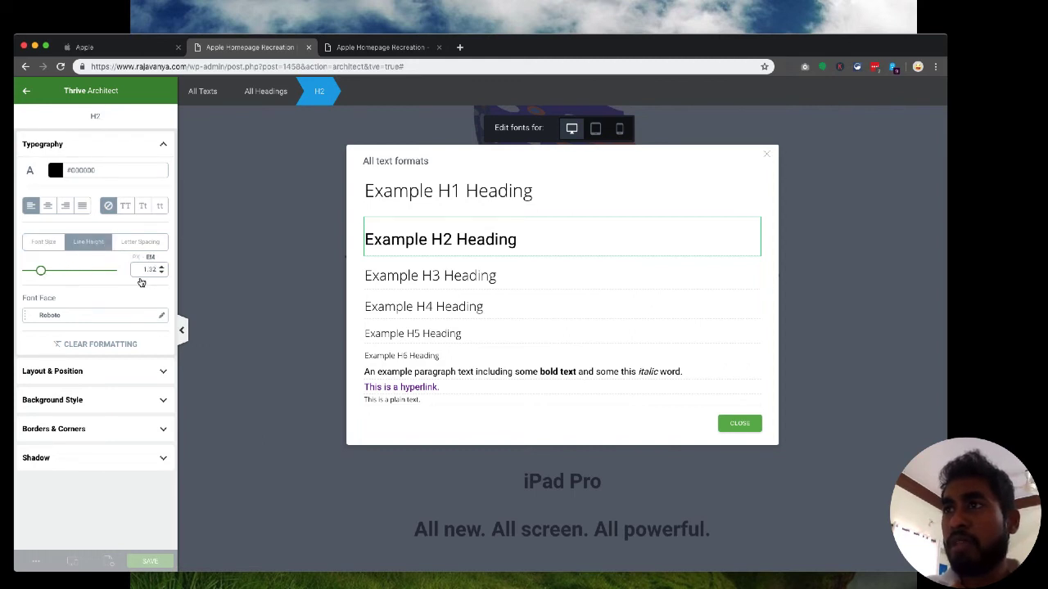
pyautogui.press('BackSpace')
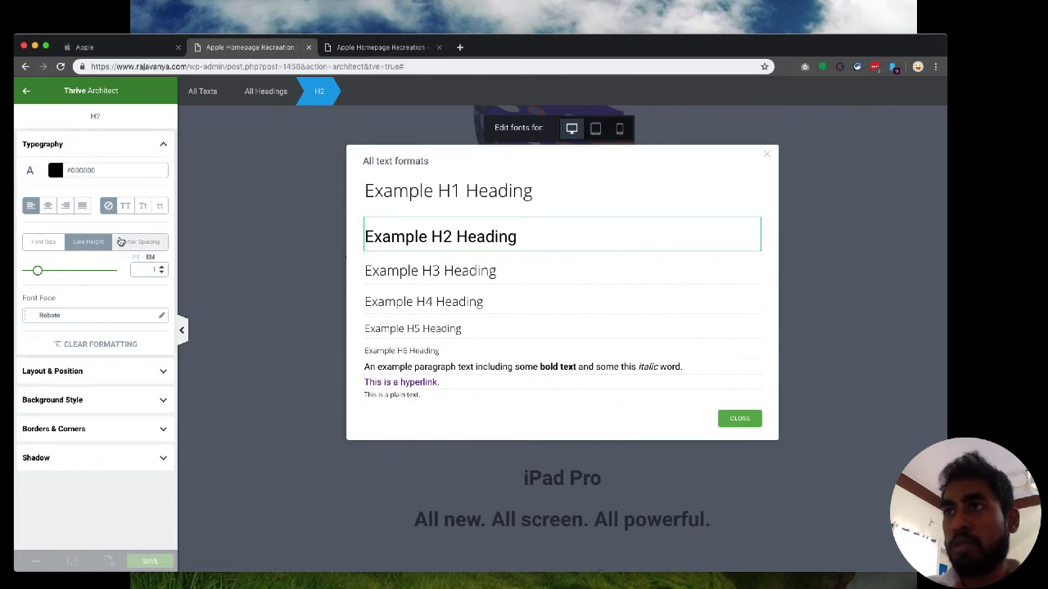
pyautogui.click(93, 374)
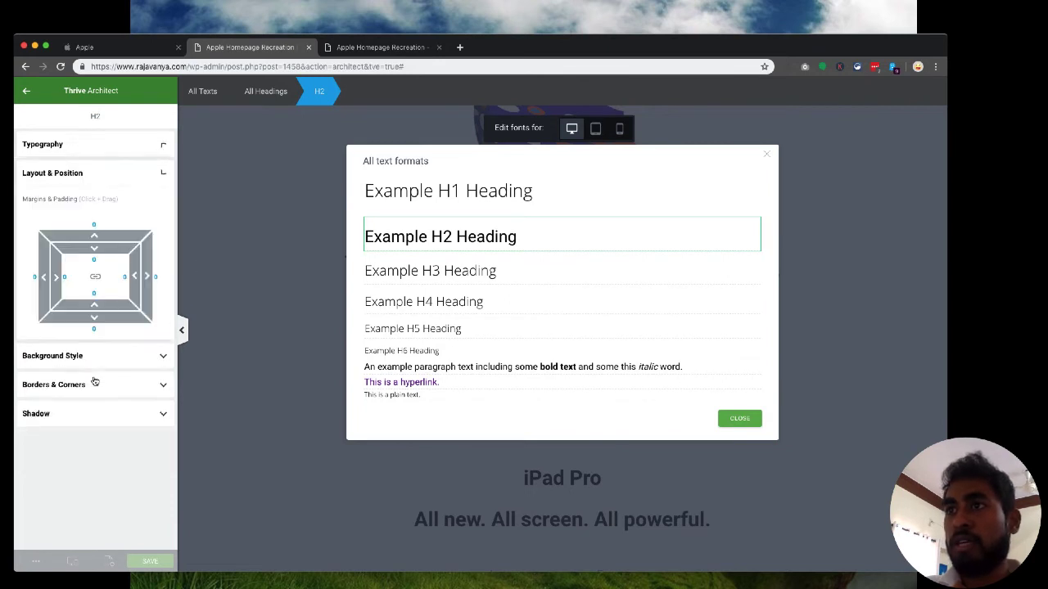
pyautogui.click(85, 152)
pyautogui.click(36, 244)
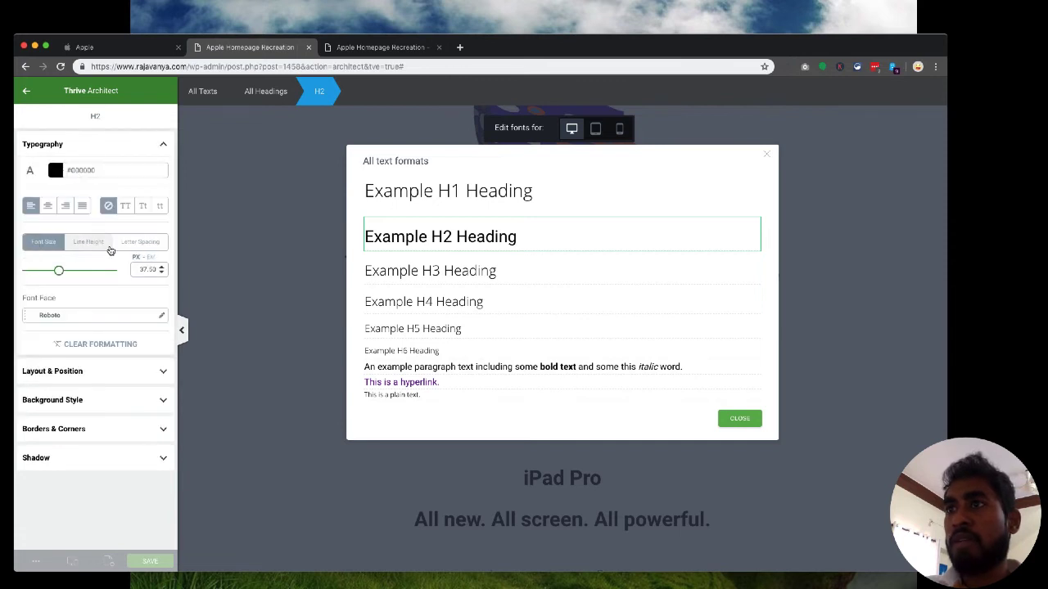
pyautogui.moveTo(58, 271); pyautogui.dragTo(65, 275)
# Switch the H3 text format's font source to Google Fonts.
pyautogui.click(457, 272)
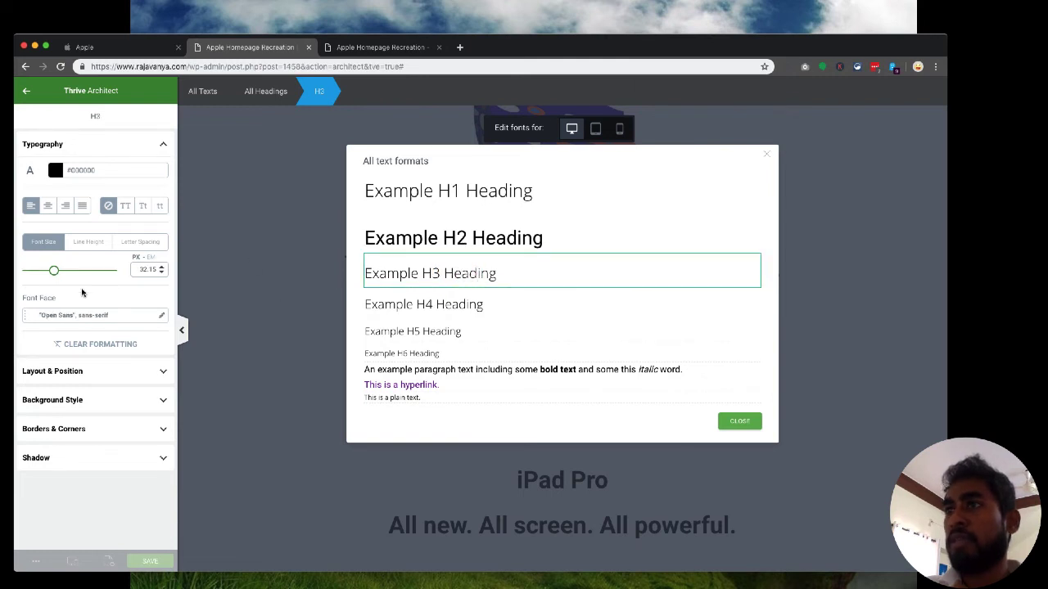
pyautogui.click(86, 318)
pyautogui.click(92, 365)
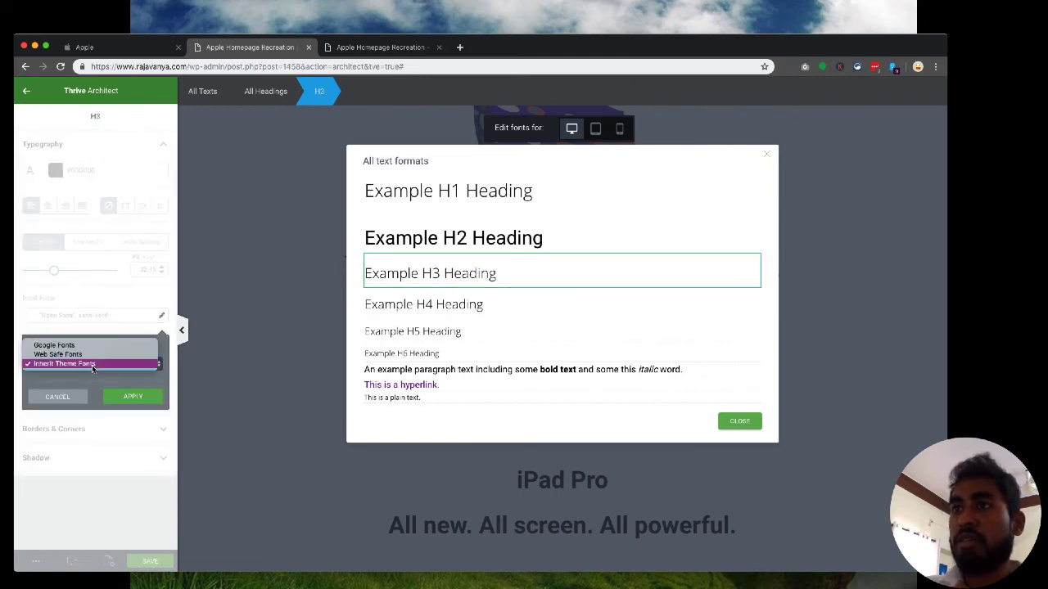
pyautogui.click(92, 355)
pyautogui.click(92, 365)
pyautogui.click(96, 353)
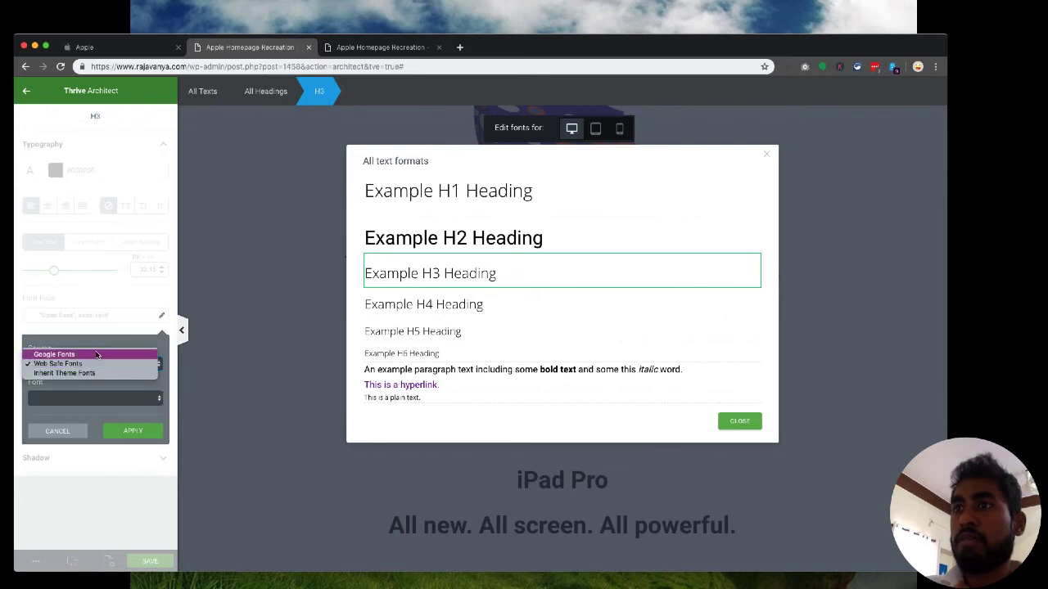
# Search for "robo" and apply Roboto with regular weight 400 to the H3 text format.
pyautogui.click(69, 410)
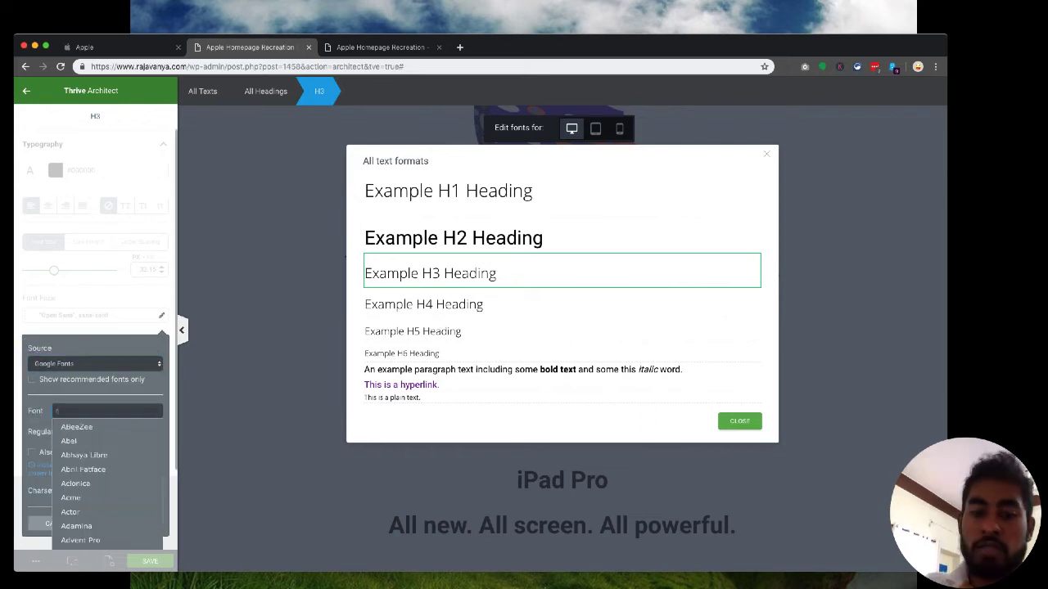
pyautogui.write('robo')
pyautogui.click(75, 428)
pyautogui.click(81, 431)
pyautogui.click(73, 442)
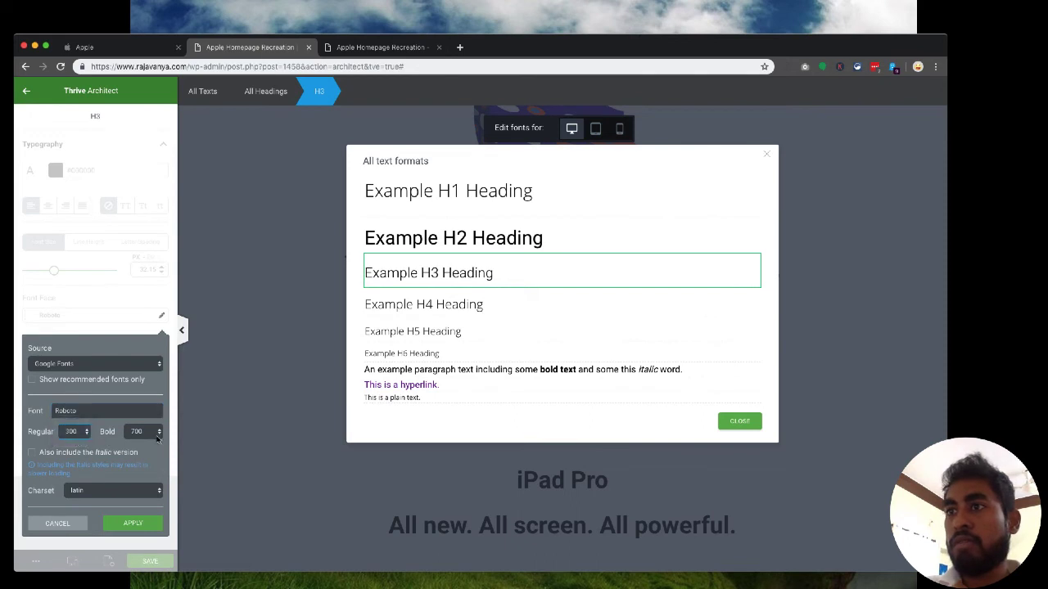
pyautogui.click(127, 524)
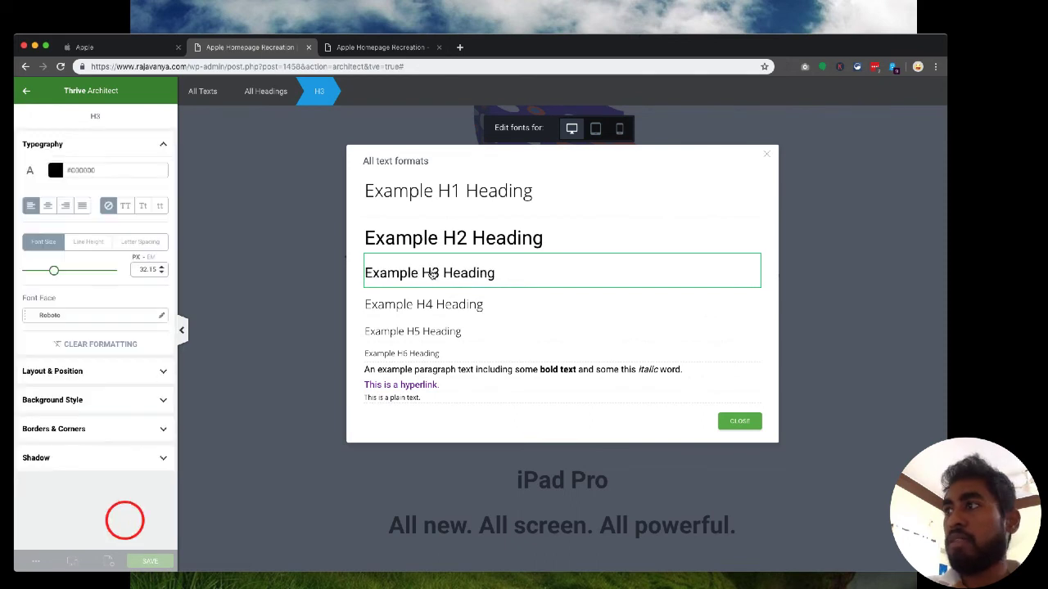
# Set the H3 text format's font size to 34 px and close the text formats dialog.
pyautogui.click(52, 272)
pyautogui.moveTo(54, 272); pyautogui.dragTo(57, 274)
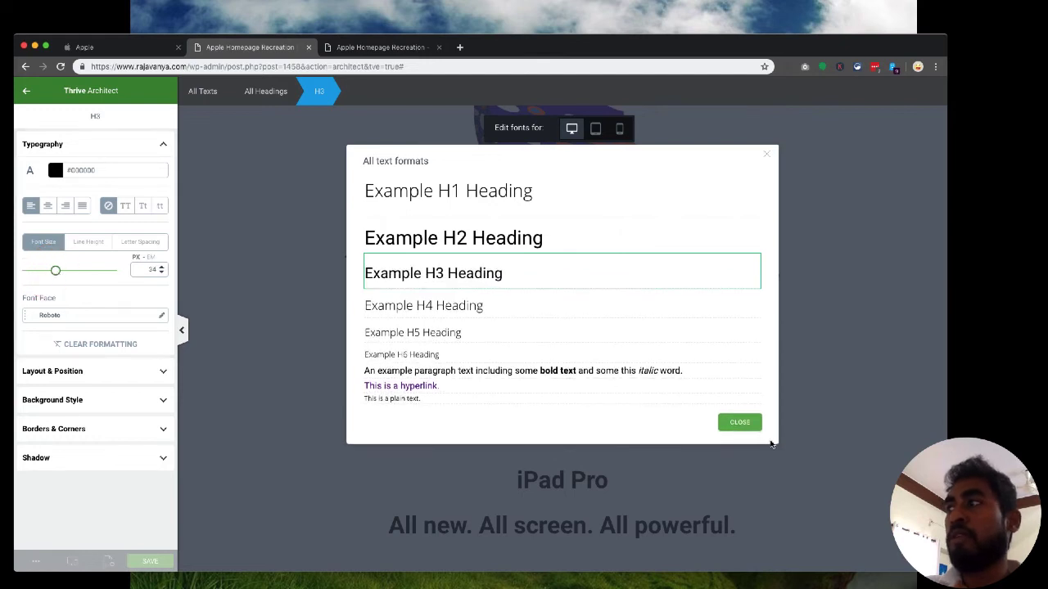
pyautogui.click(740, 422)
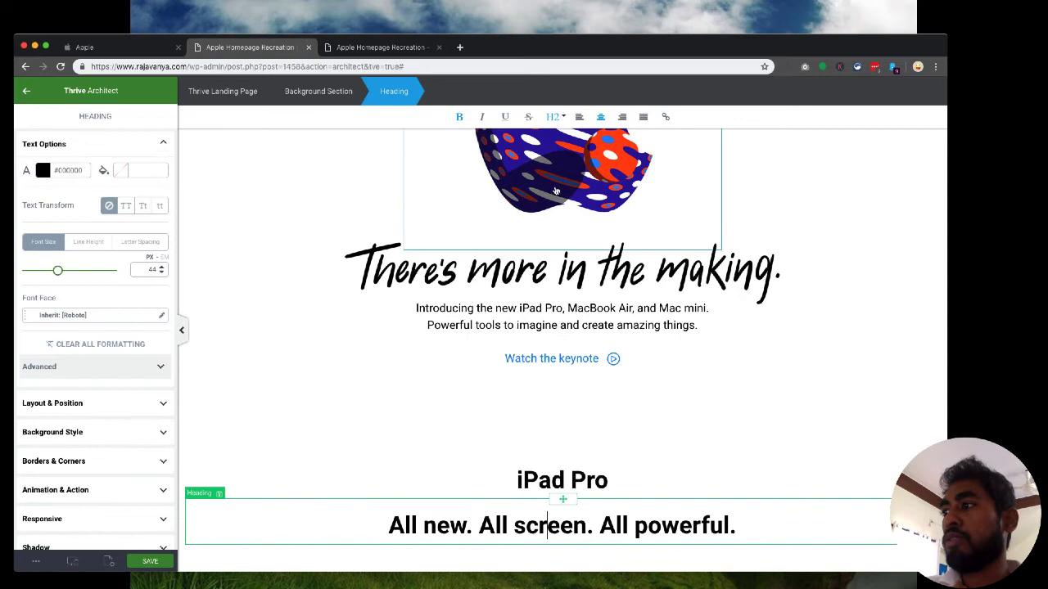
# Change the "All new. All screen. All powerful." subheading to an H3 heading.
pyautogui.click(554, 116)
pyautogui.click(567, 171)
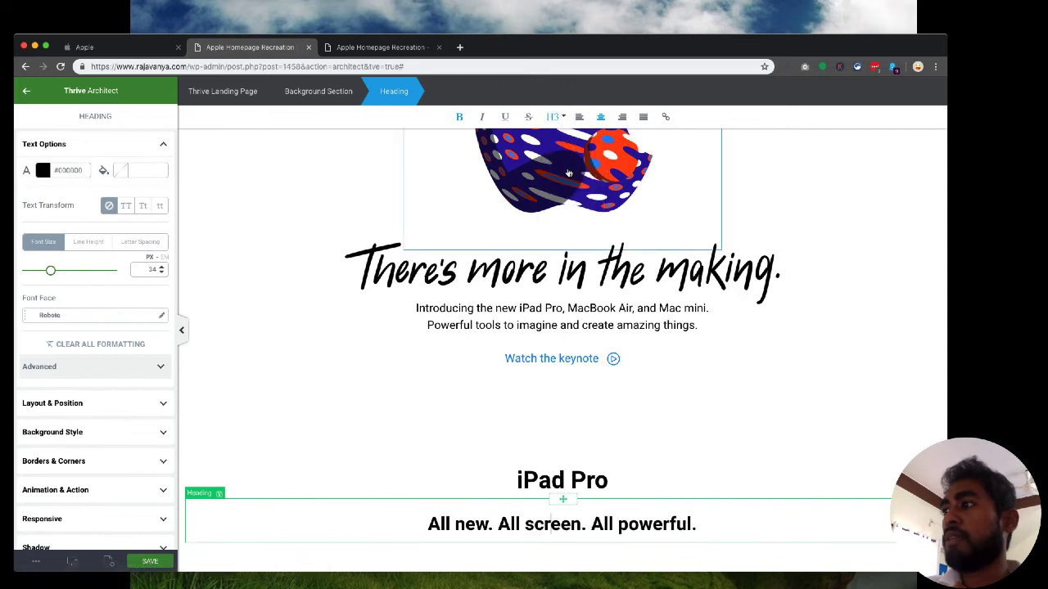
pyautogui.click(538, 480)
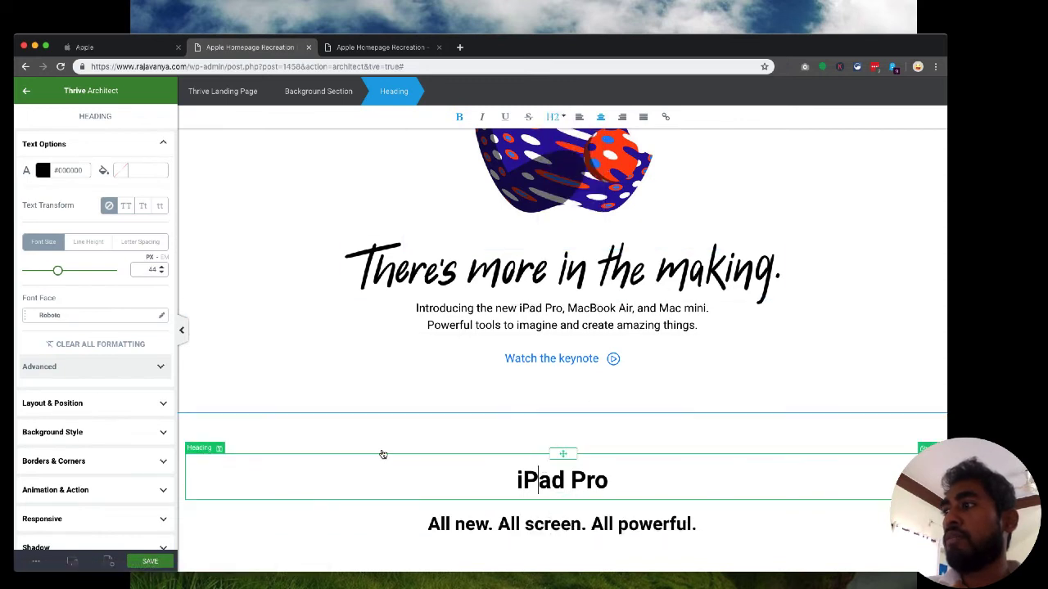
# Reduce the line height of the "All new. All screen. All powerful." subheading and check the line height of the iPad Pro heading.
pyautogui.scroll(-3, 383, 455)
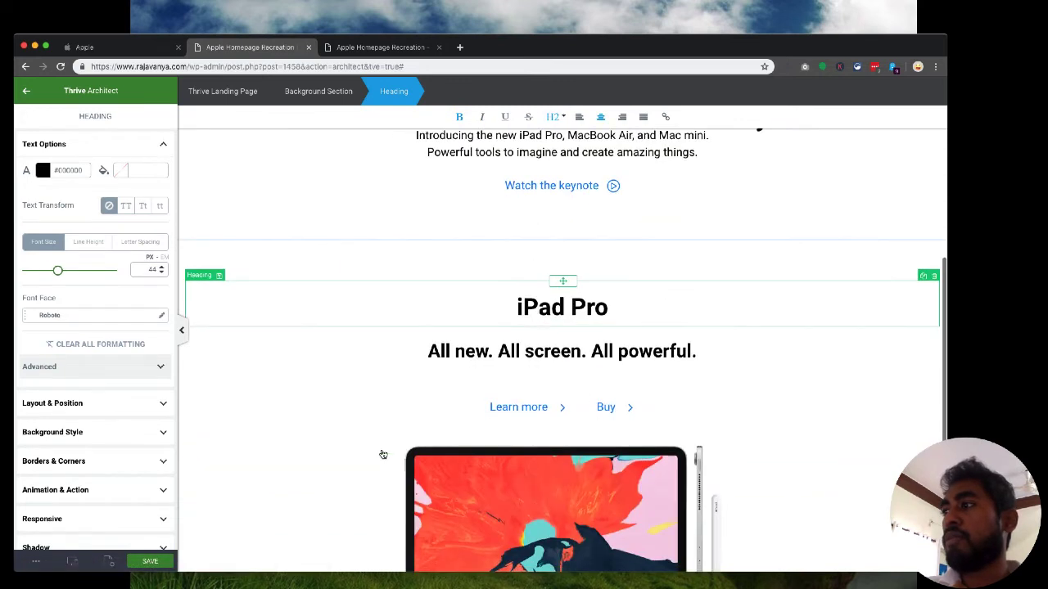
pyautogui.click(511, 347)
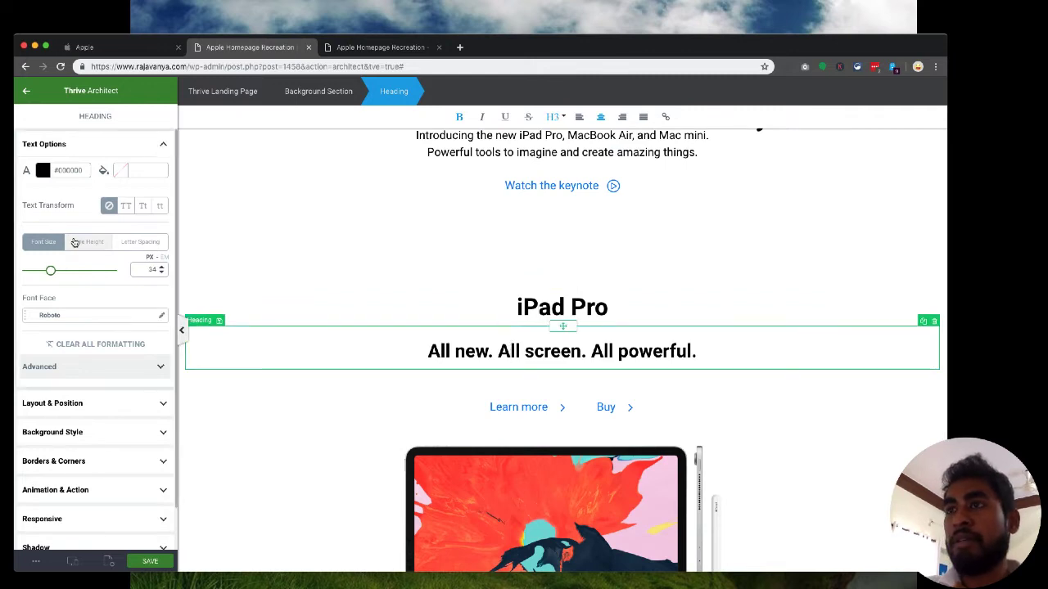
pyautogui.click(74, 243)
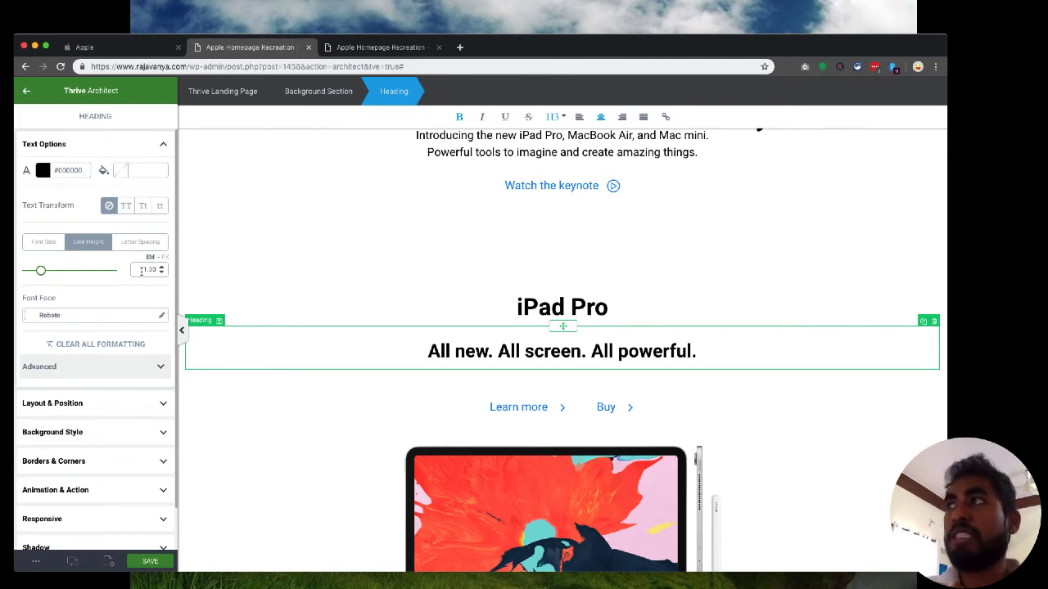
pyautogui.click(538, 307)
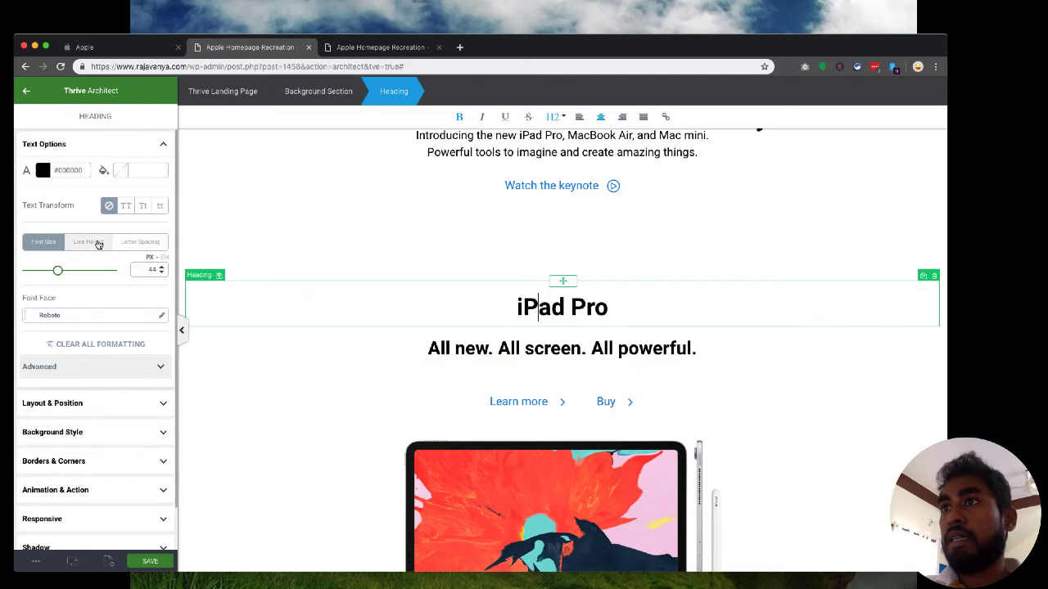
pyautogui.click(91, 241)
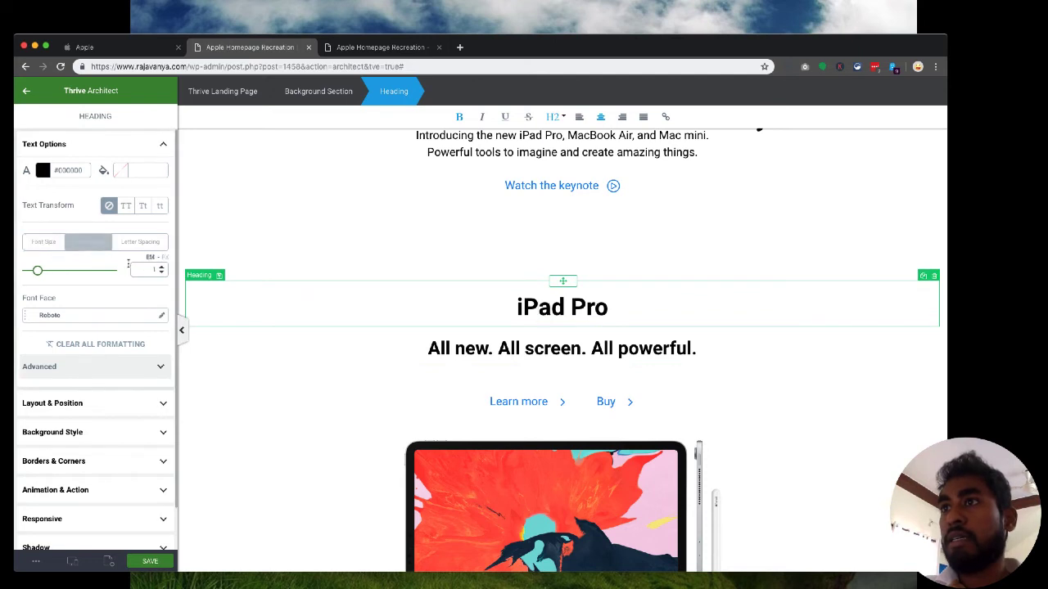
pyautogui.click(451, 350)
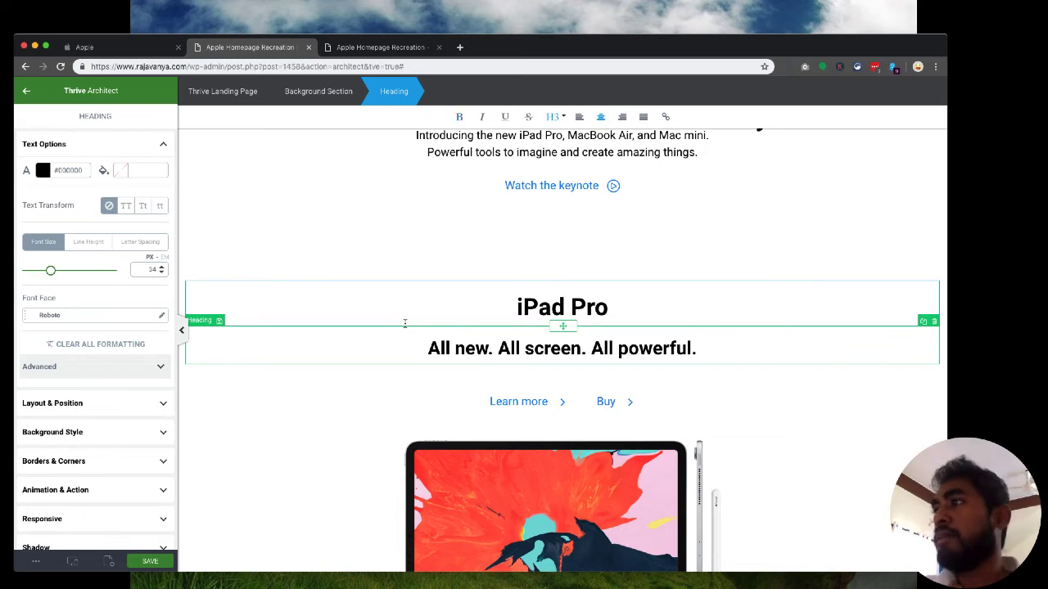
# Set the padding of the iPad Pro heading and of the subheading below it to 0 on all sides.
pyautogui.click(457, 313)
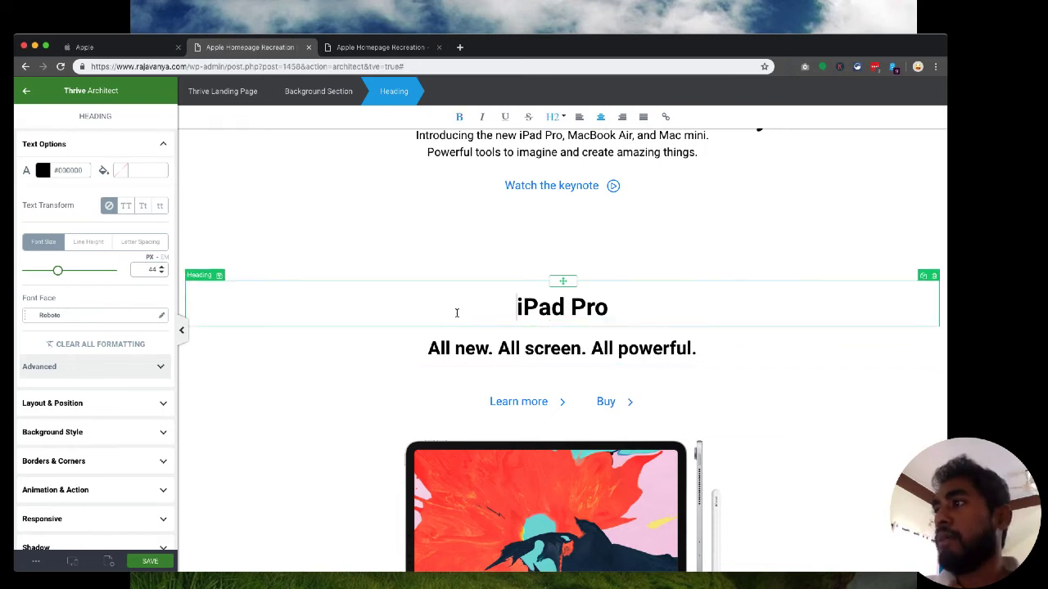
pyautogui.click(60, 403)
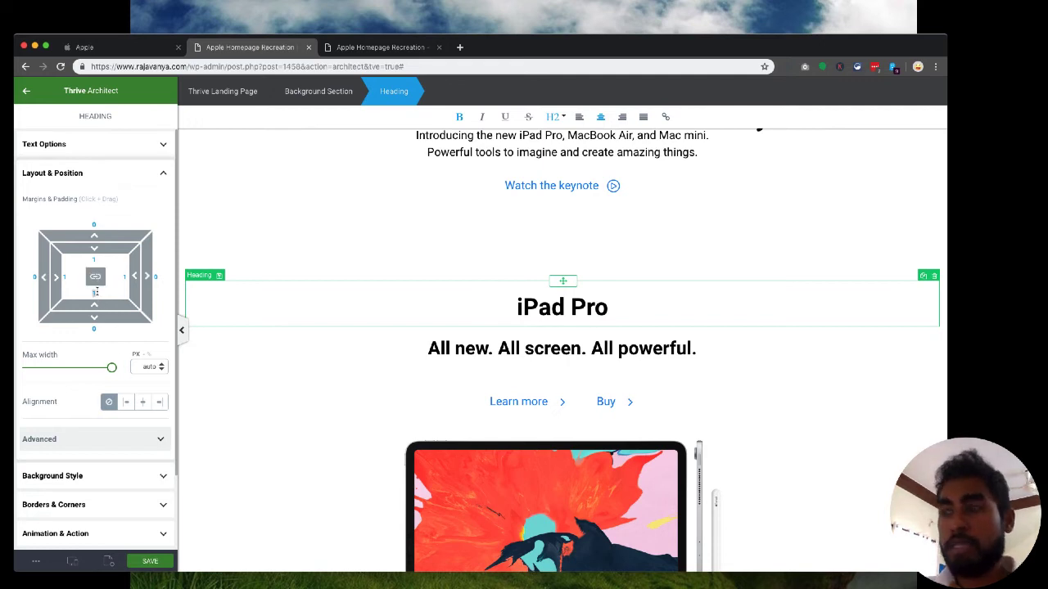
pyautogui.write('0')
pyautogui.press('Return')
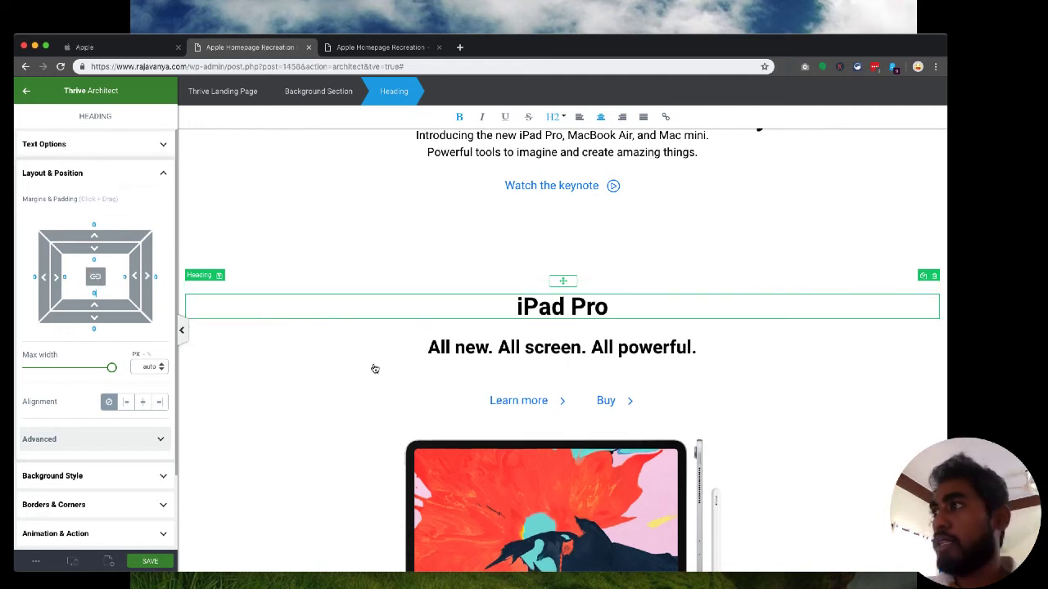
pyautogui.click(425, 347)
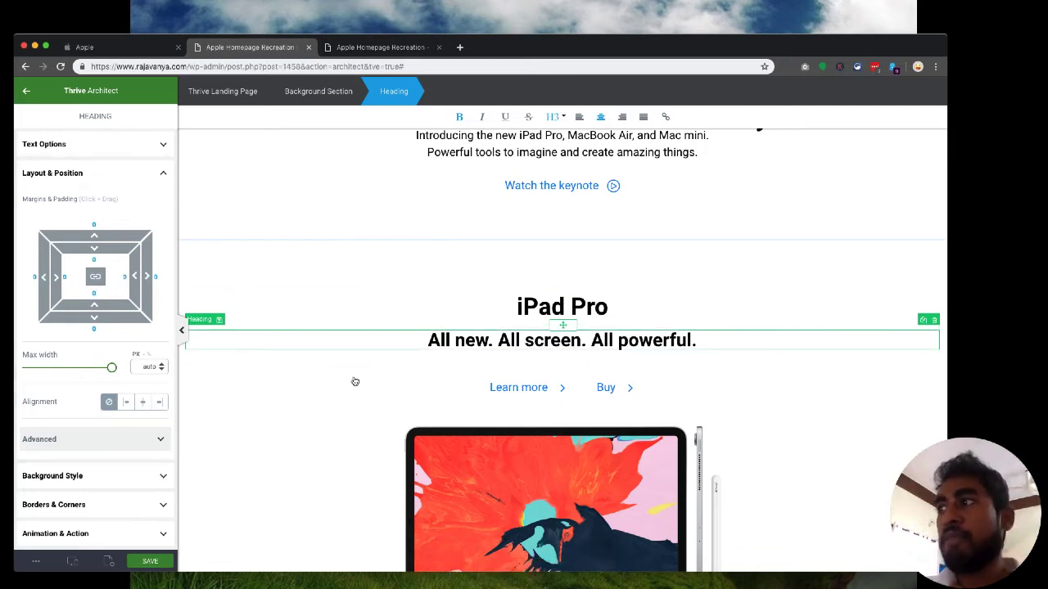
# Set the top margin and top padding of the columns holding the Learn more and Buy links to 0.
pyautogui.click(532, 312)
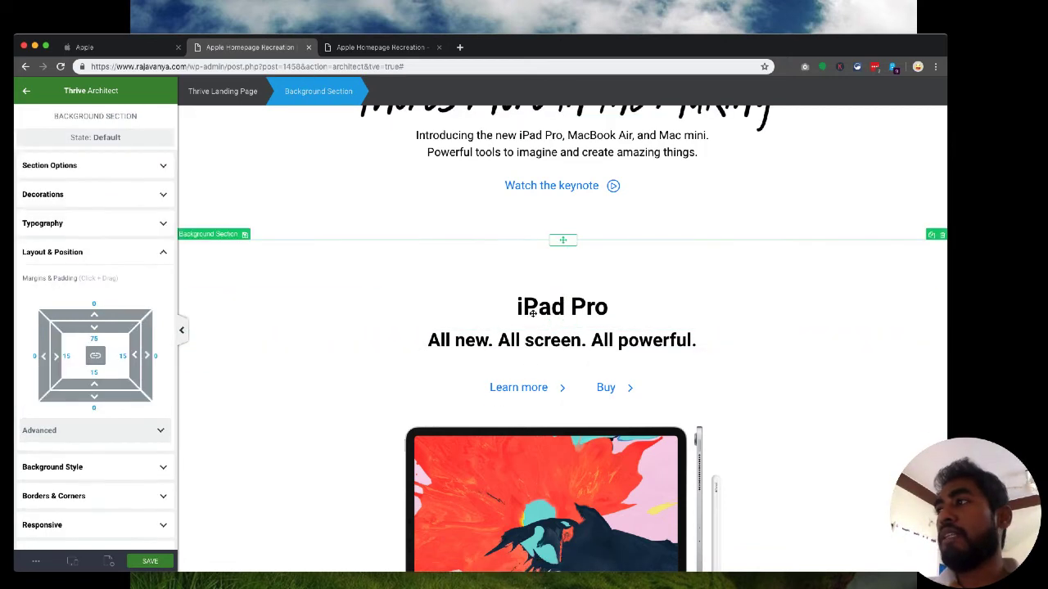
pyautogui.click(515, 361)
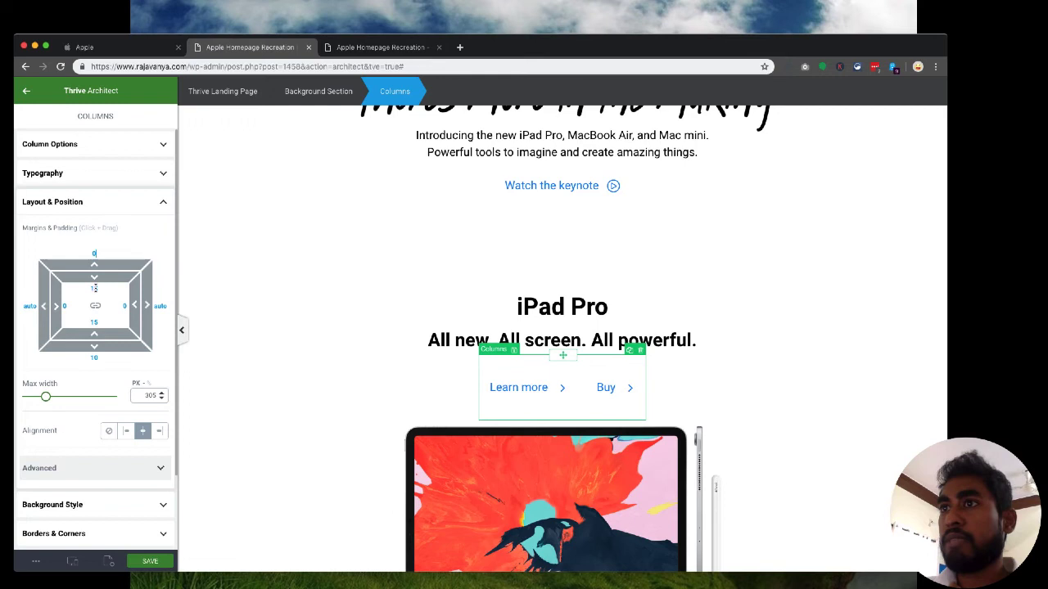
pyautogui.write('0')
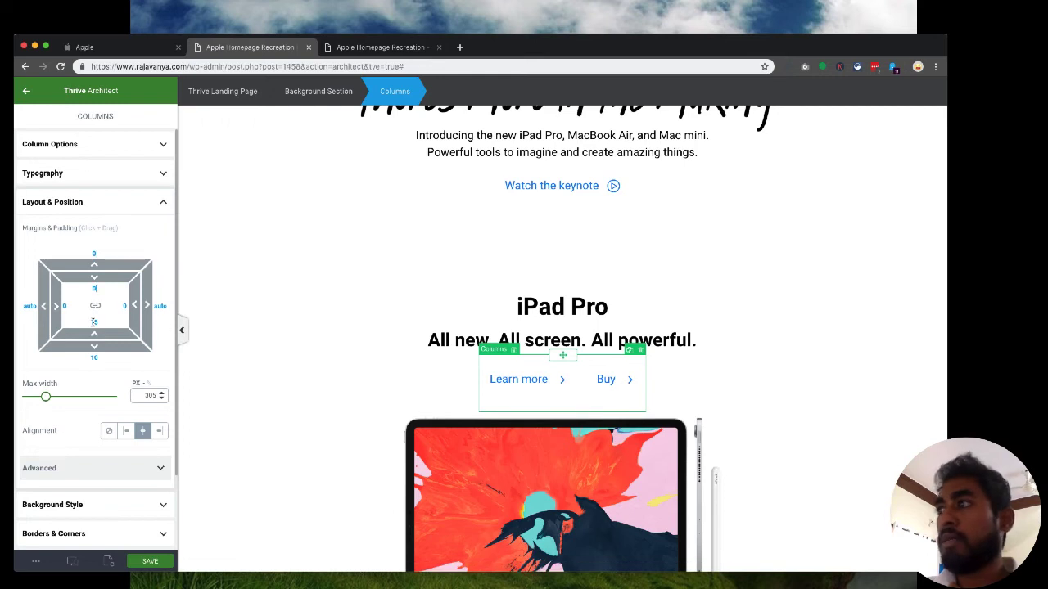
# Set the top margin of both the Learn more button and the Buy button to 0.
pyautogui.click(515, 370)
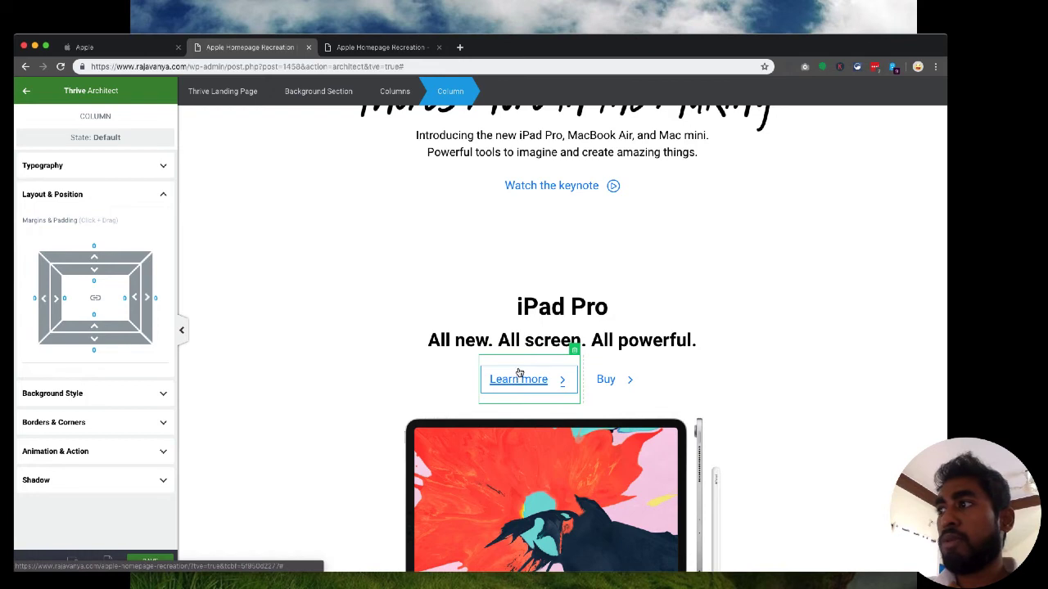
pyautogui.click(519, 375)
pyautogui.doubleClick(95, 275)
pyautogui.write('0')
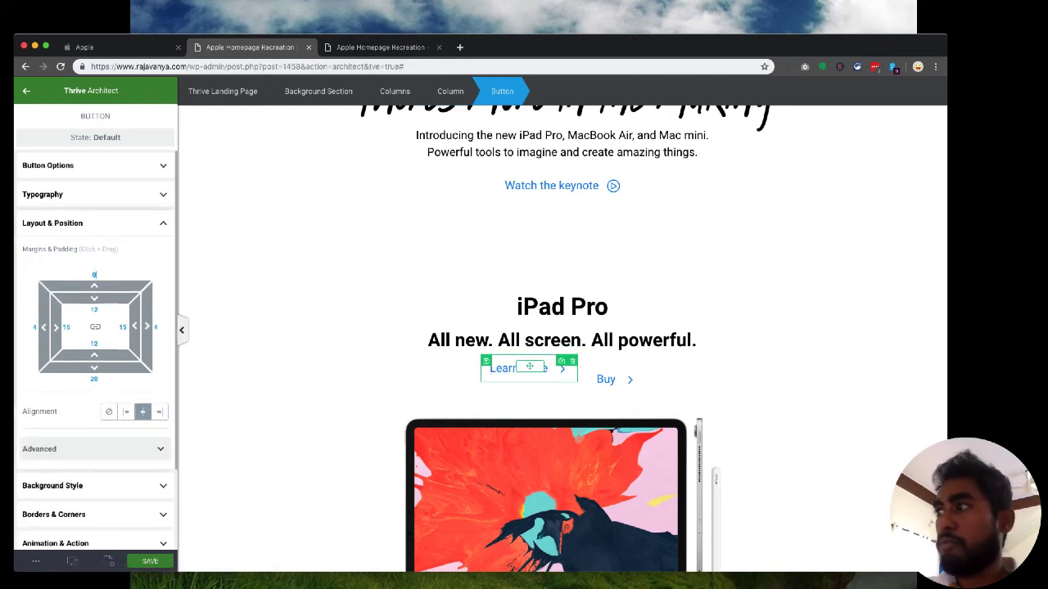
pyautogui.click(615, 374)
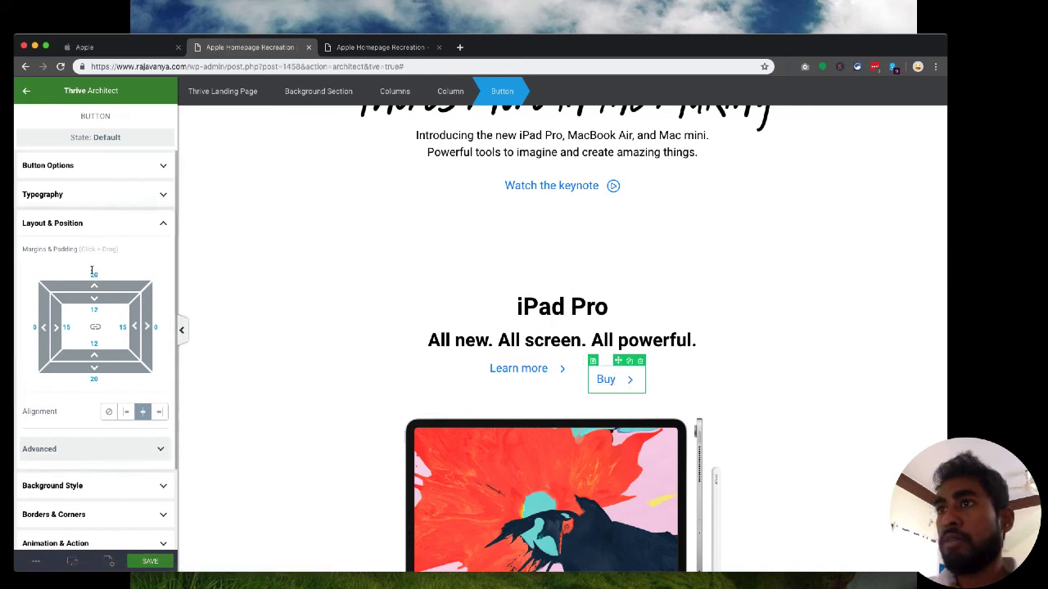
pyautogui.write('0')
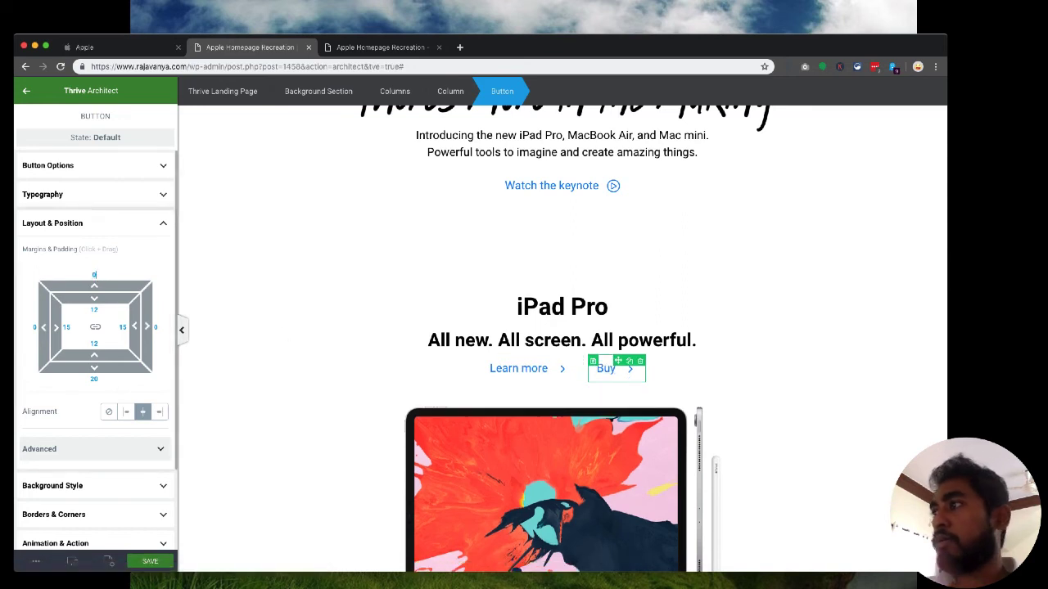
pyautogui.click(319, 369)
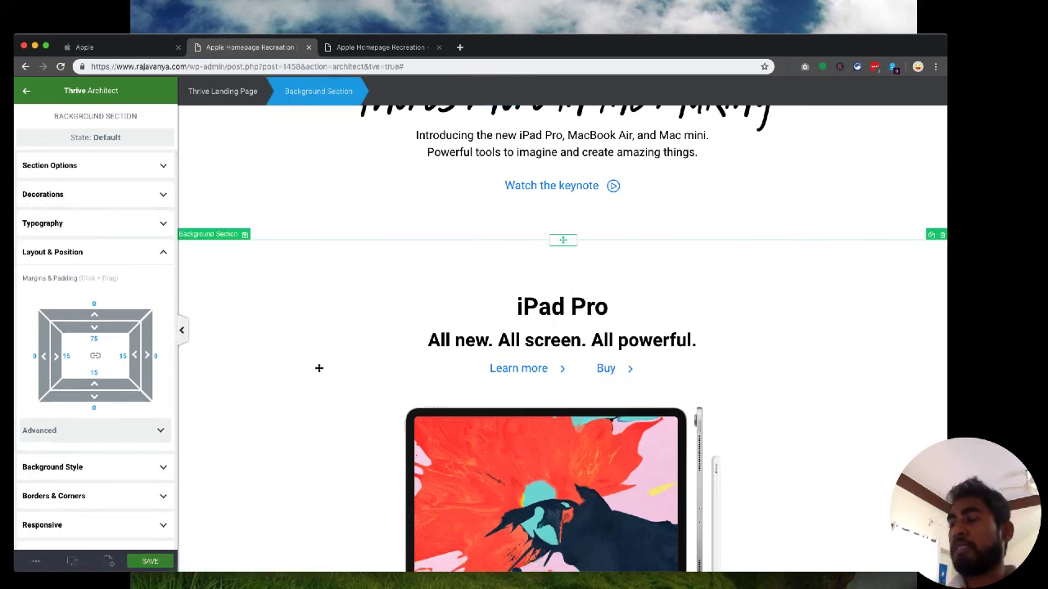
# Check the original Apple page, then open the landing page's text formats and select the H2 heading format.
pyautogui.click(113, 48)
pyautogui.click(214, 49)
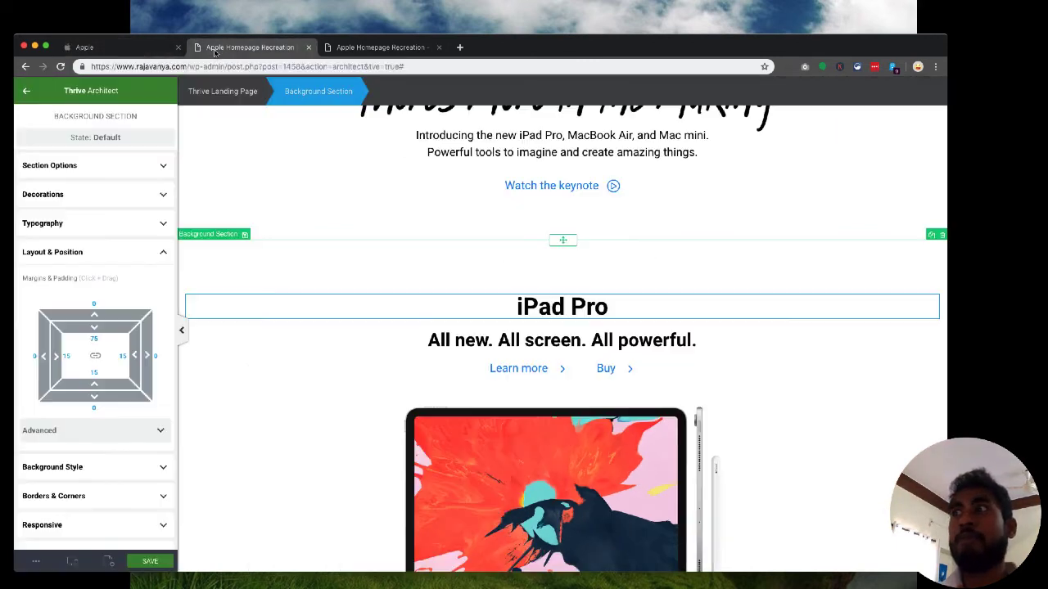
pyautogui.click(107, 562)
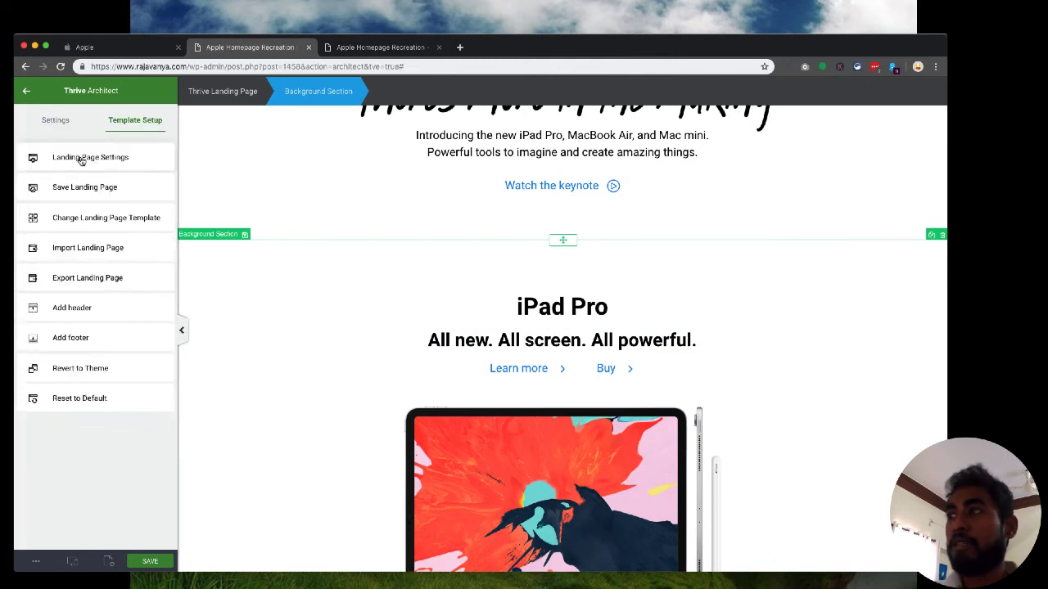
pyautogui.scroll(3, 292, 351)
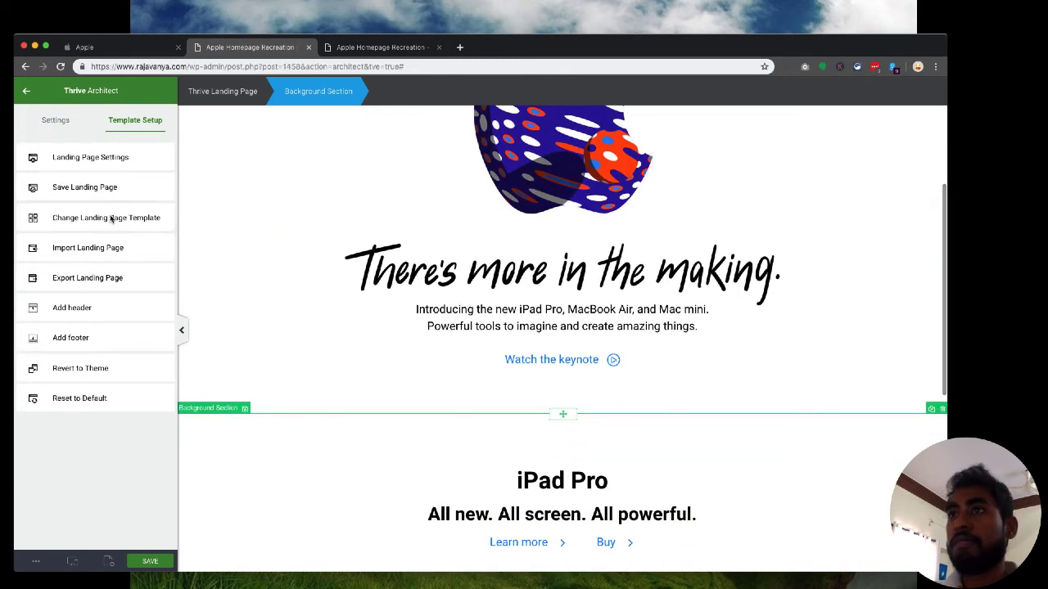
pyautogui.click(92, 156)
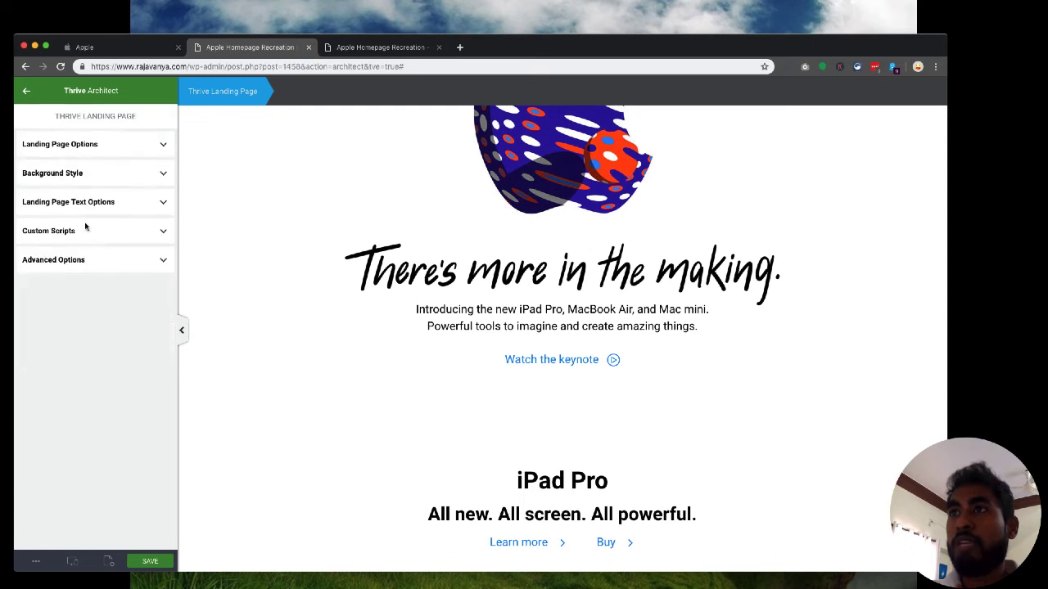
pyautogui.click(81, 203)
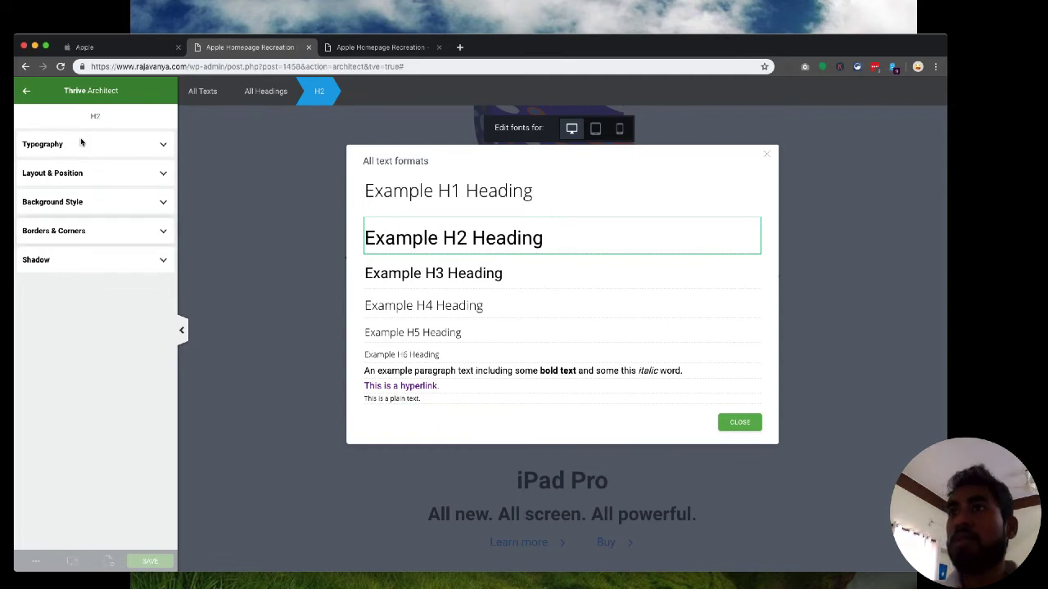
# Set the H2 text format's font size to 60 px, comparing it with the iPad Pro heading on the Apple page.
pyautogui.moveTo(64, 273)
pyautogui.mouseDown()
pyautogui.moveTo(86, 273)
pyautogui.moveTo(76, 266)
pyautogui.mouseUp()
pyautogui.click(88, 47)
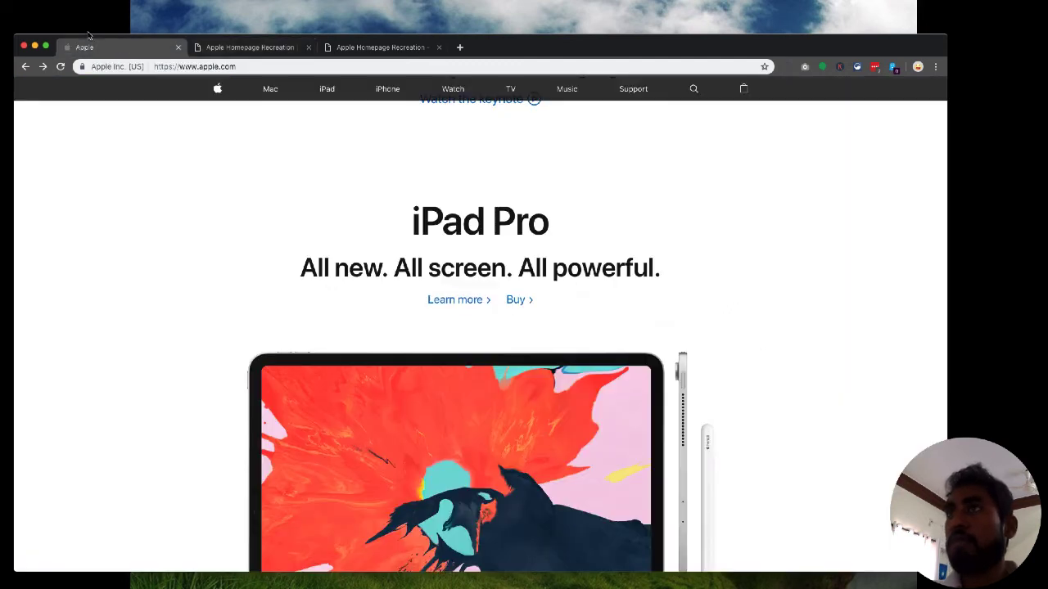
pyautogui.click(223, 49)
pyautogui.click(115, 49)
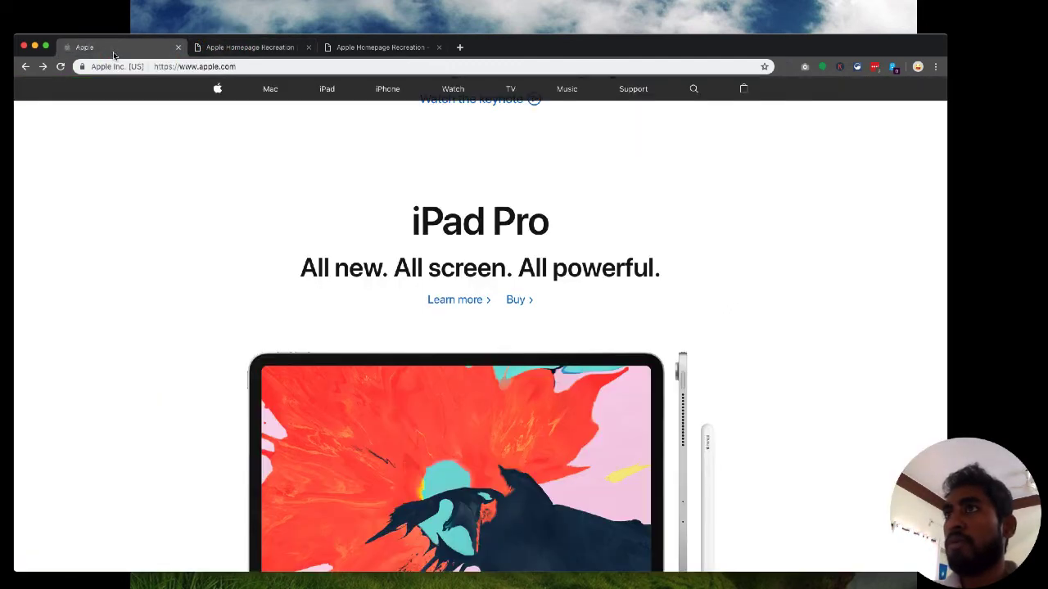
pyautogui.click(222, 50)
pyautogui.moveTo(74, 272); pyautogui.dragTo(77, 271)
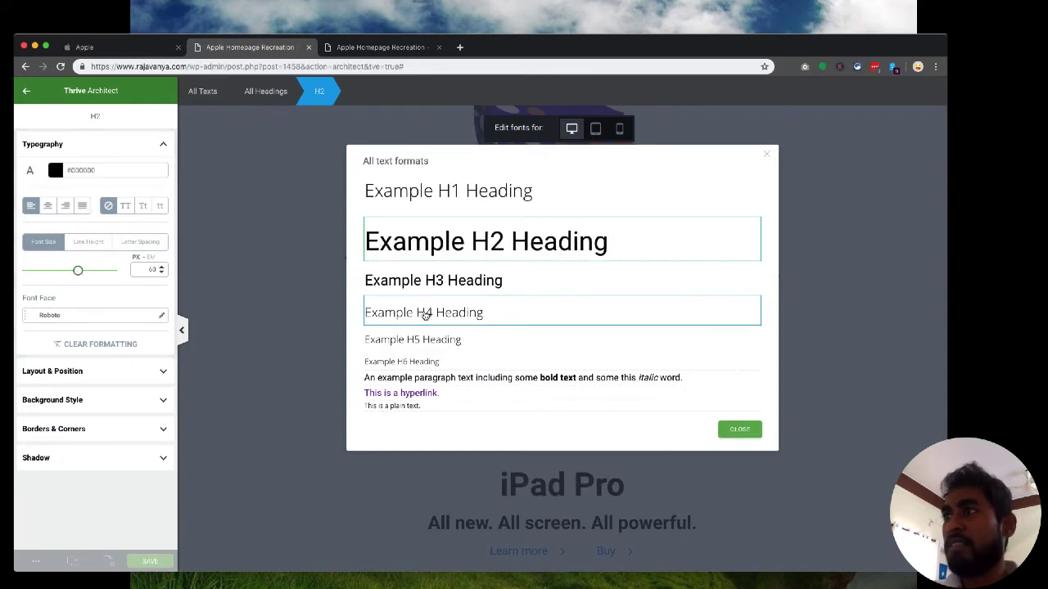
# Set the H3 text format's font size to 41 px, checking it against the Apple page, and close the text formats dialog.
pyautogui.click(433, 280)
pyautogui.moveTo(55, 270); pyautogui.dragTo(62, 274)
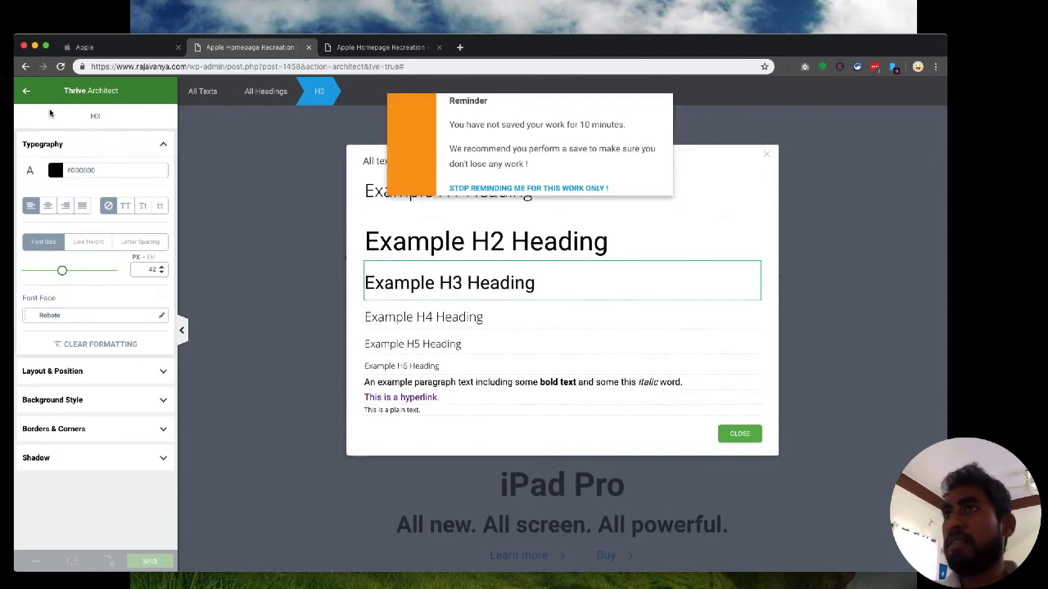
pyautogui.click(122, 47)
pyautogui.hotkey('ctrl', 'Tab')
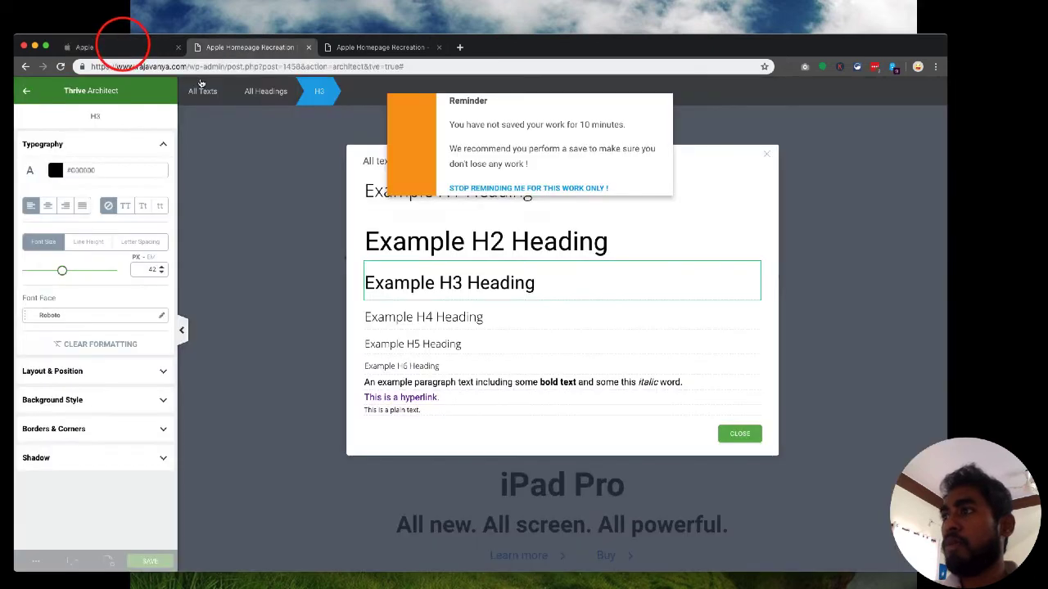
pyautogui.moveTo(62, 272); pyautogui.dragTo(62, 274)
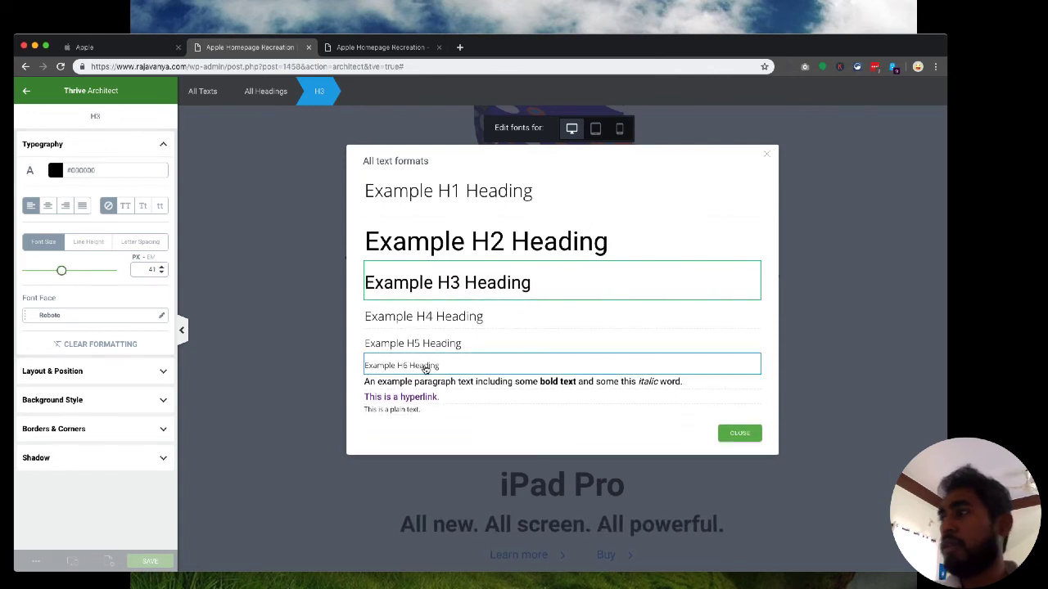
pyautogui.click(725, 433)
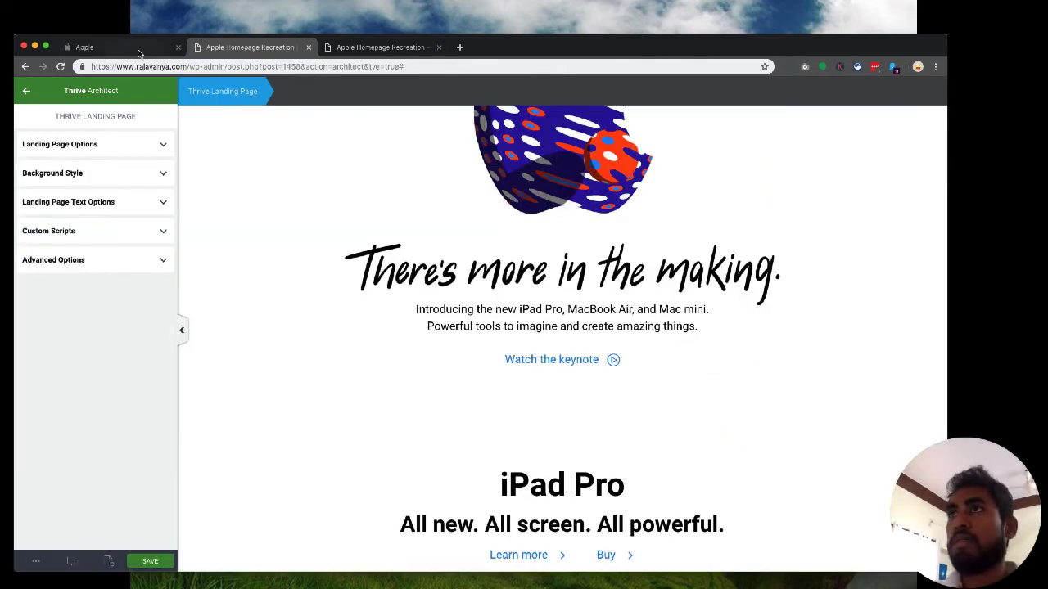
# Compare with the Apple page and remove the bold formatting from the "All new. All screen. All powerful." subheading.
pyautogui.click(139, 51)
pyautogui.click(233, 51)
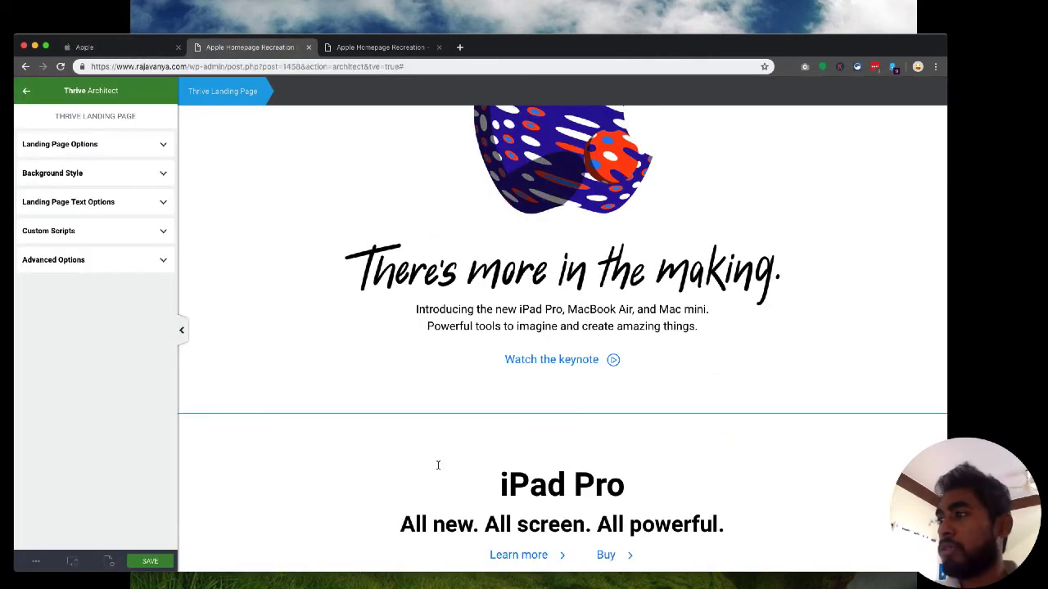
pyautogui.tripleClick(452, 519)
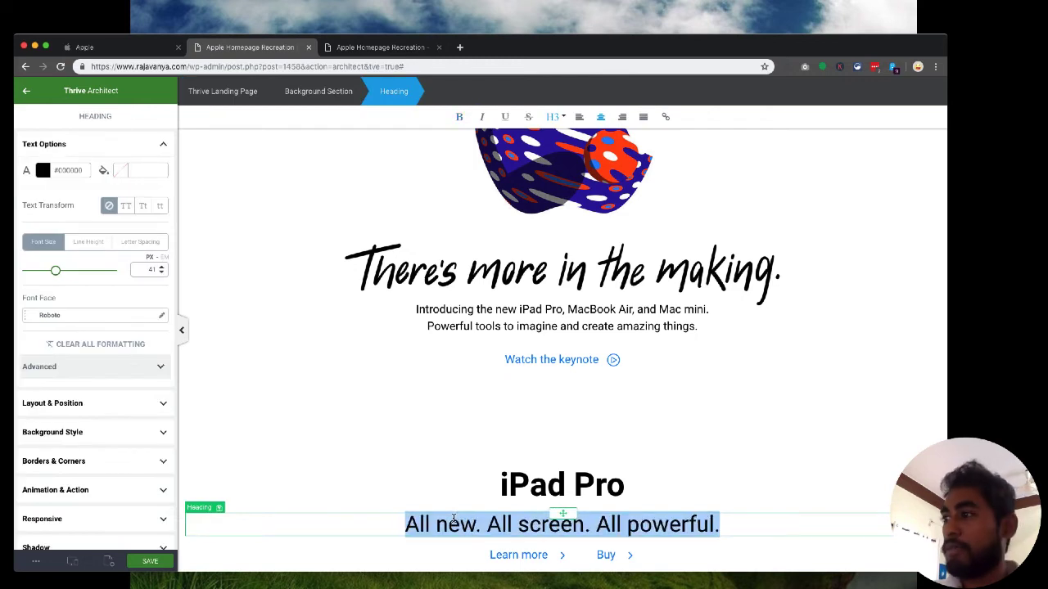
pyautogui.click(339, 468)
pyautogui.scroll(-3, 339, 467)
pyautogui.scroll(-1, 339, 467)
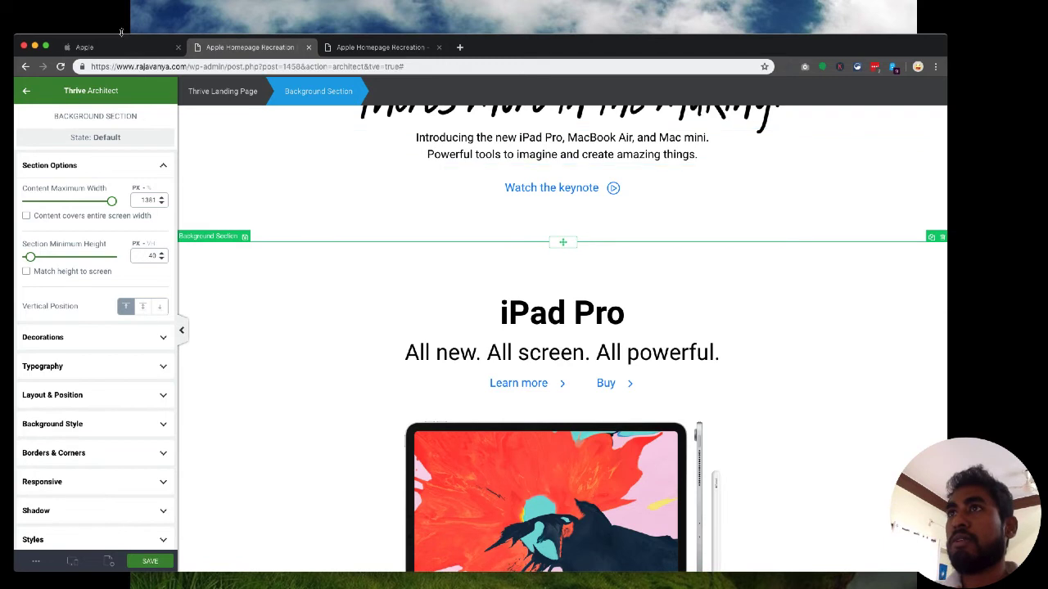
# Make the "All new. All screen. All powerful." subheading bold again and compare it with the Apple page.
pyautogui.click(176, 51)
pyautogui.click(226, 51)
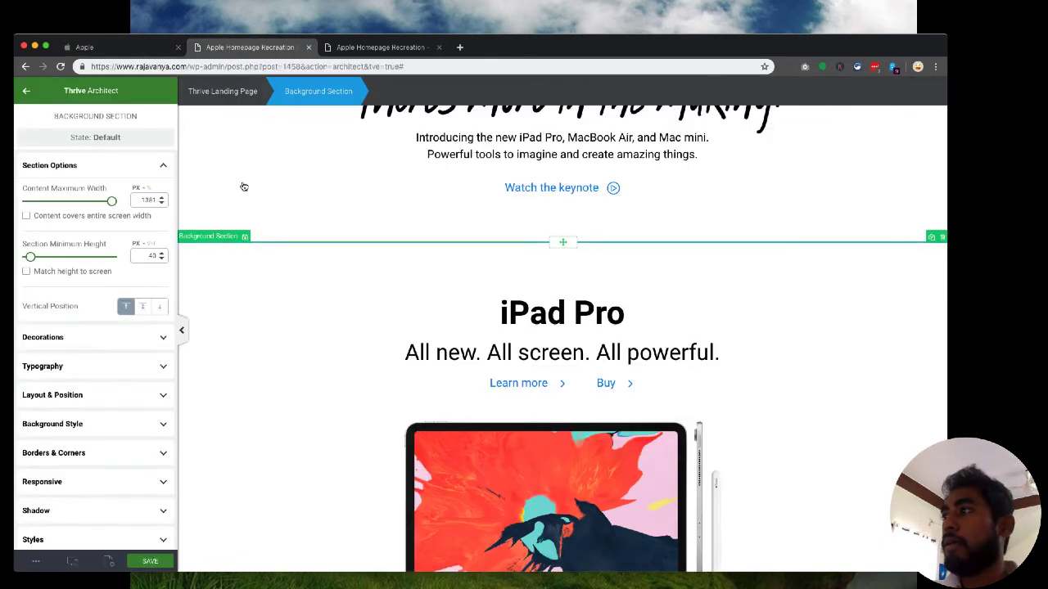
pyautogui.tripleClick(412, 346)
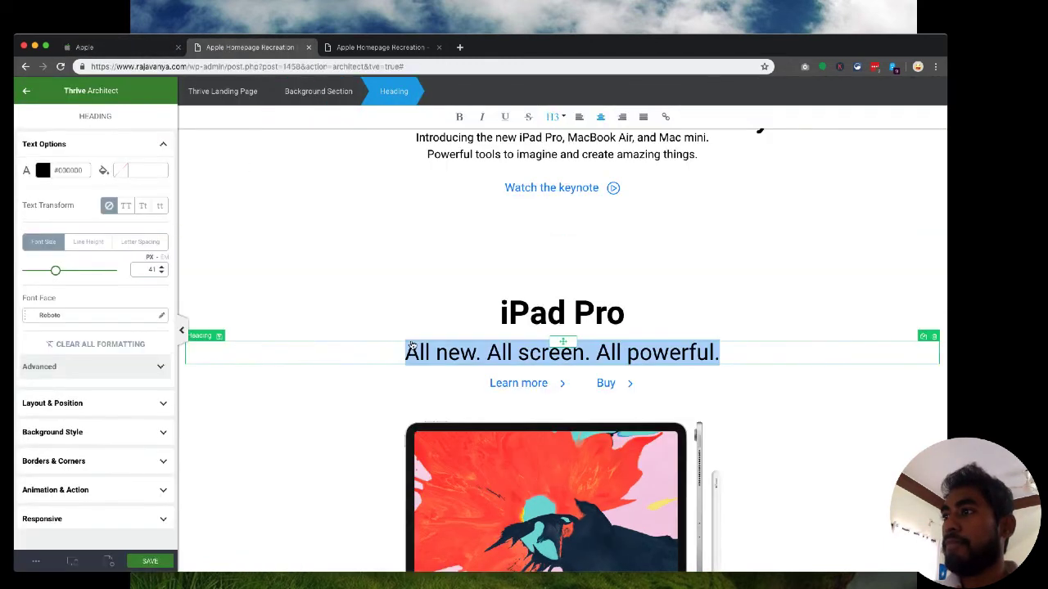
pyautogui.press('super+b')
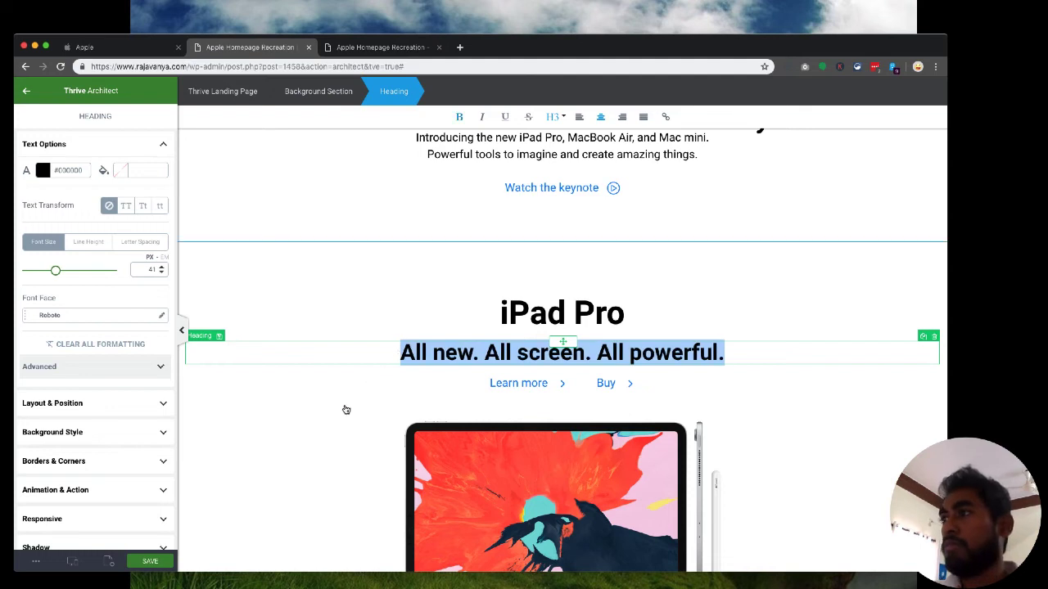
pyautogui.click(346, 409)
pyautogui.moveTo(145, 40)
pyautogui.mouseDown()
pyautogui.moveTo(141, 50)
pyautogui.moveTo(132, 28)
pyautogui.mouseUp()
pyautogui.click(131, 55)
pyautogui.click(217, 35)
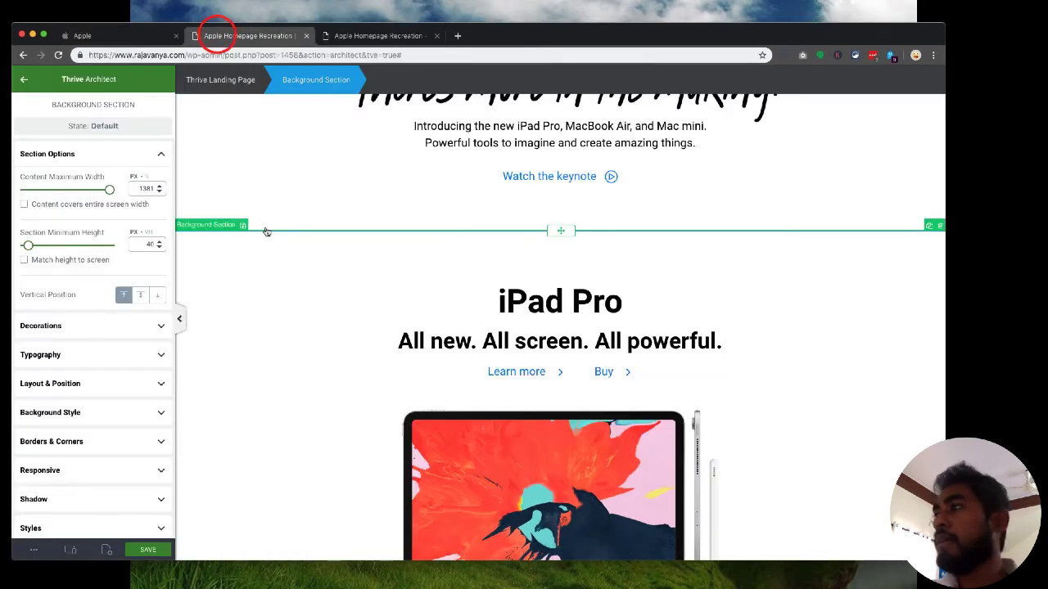
# Set the iPad Pro image's bottom margin to 20.
pyautogui.scroll(-5, 299, 357)
pyautogui.click(659, 424)
pyautogui.click(774, 412)
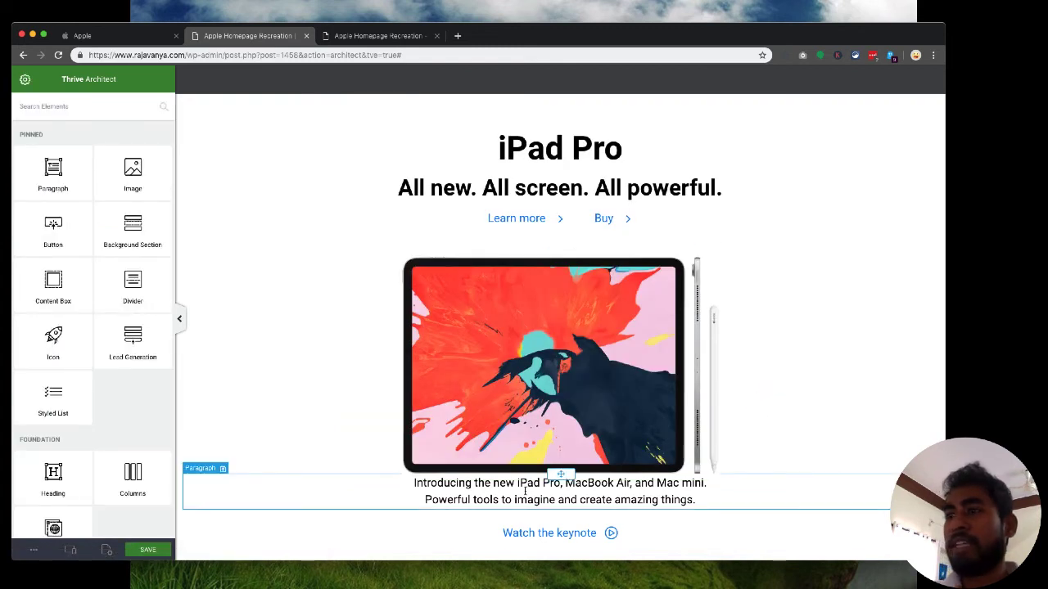
pyautogui.click(474, 421)
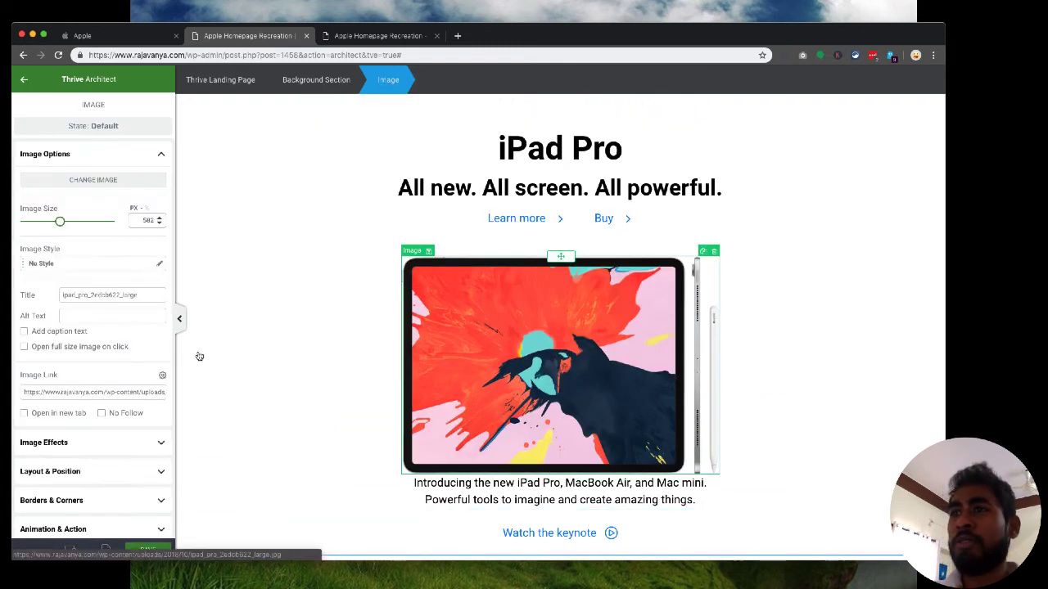
pyautogui.click(73, 471)
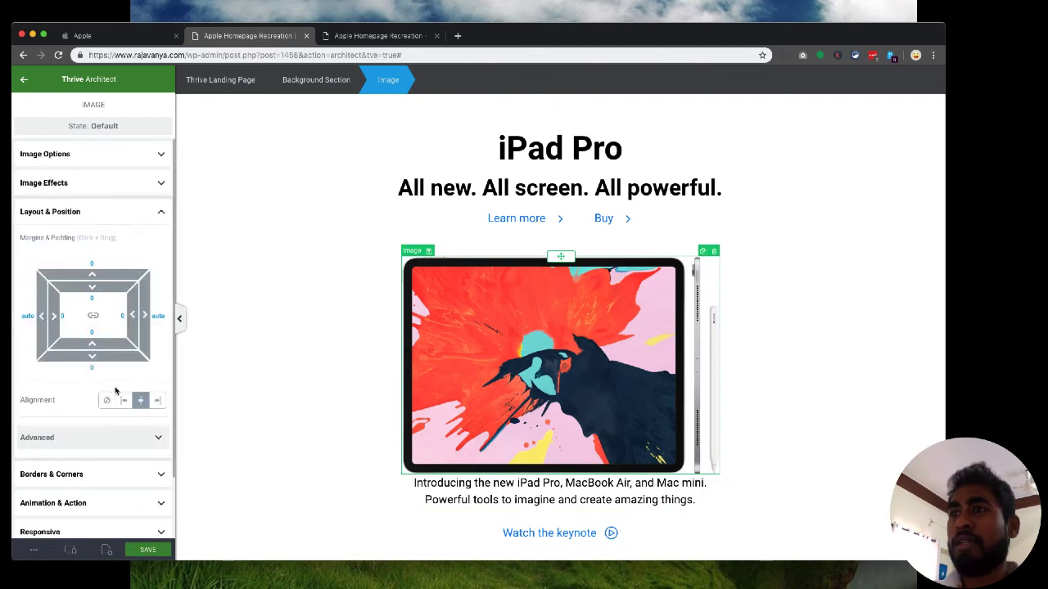
pyautogui.write('20')
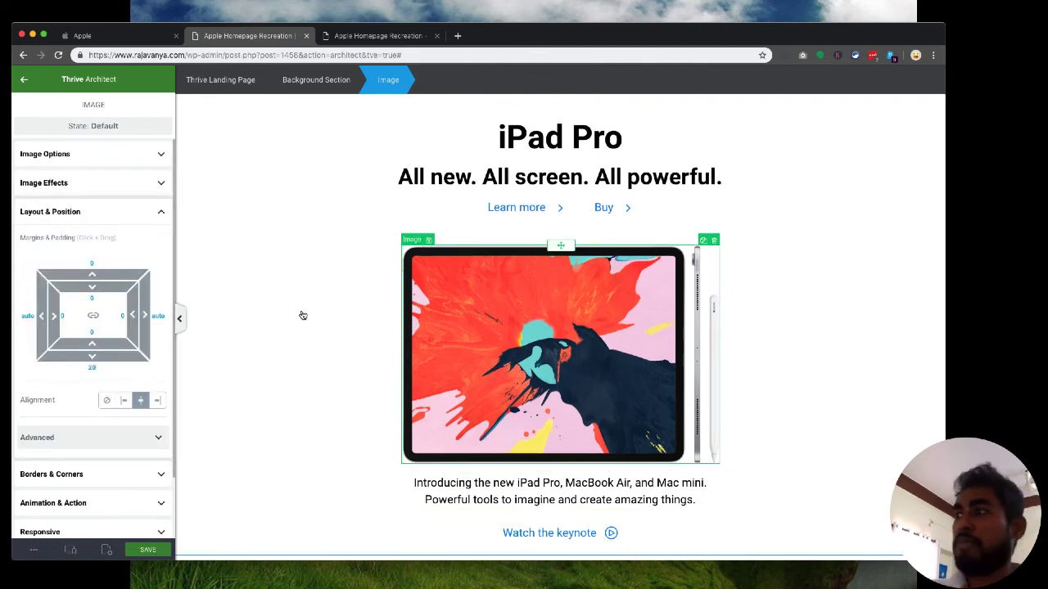
# Copy the "Completely redesigned and packed with our most advanced technology" paragraph below the iPad on the Apple page and return to the editor.
pyautogui.click(136, 42)
pyautogui.scroll(-5, 369, 426)
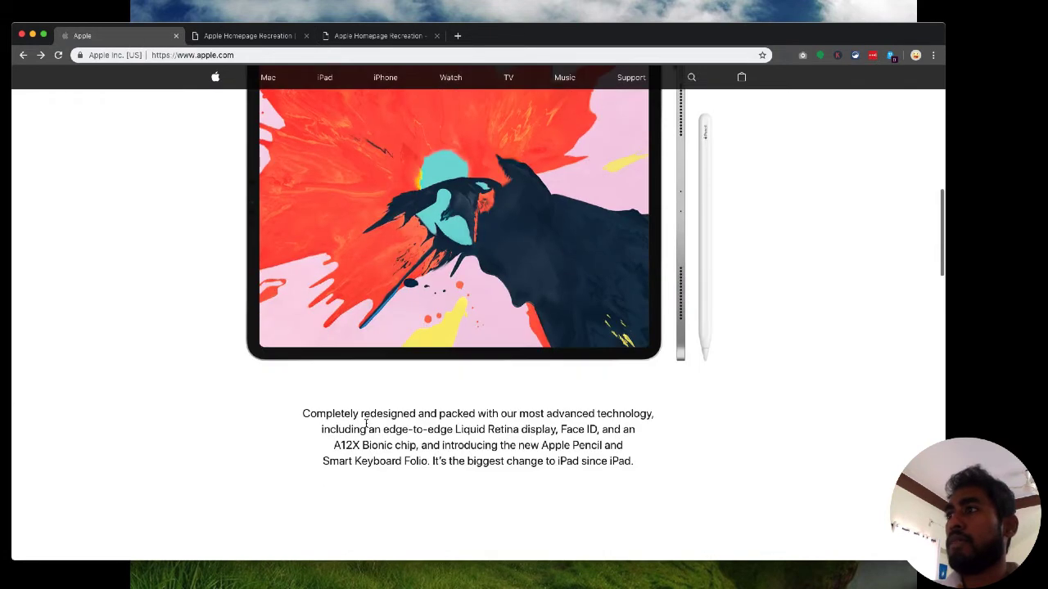
pyautogui.tripleClick(370, 426)
pyautogui.tripleClick(366, 410)
pyautogui.press('super+c')
pyautogui.scroll(4, 466, 277)
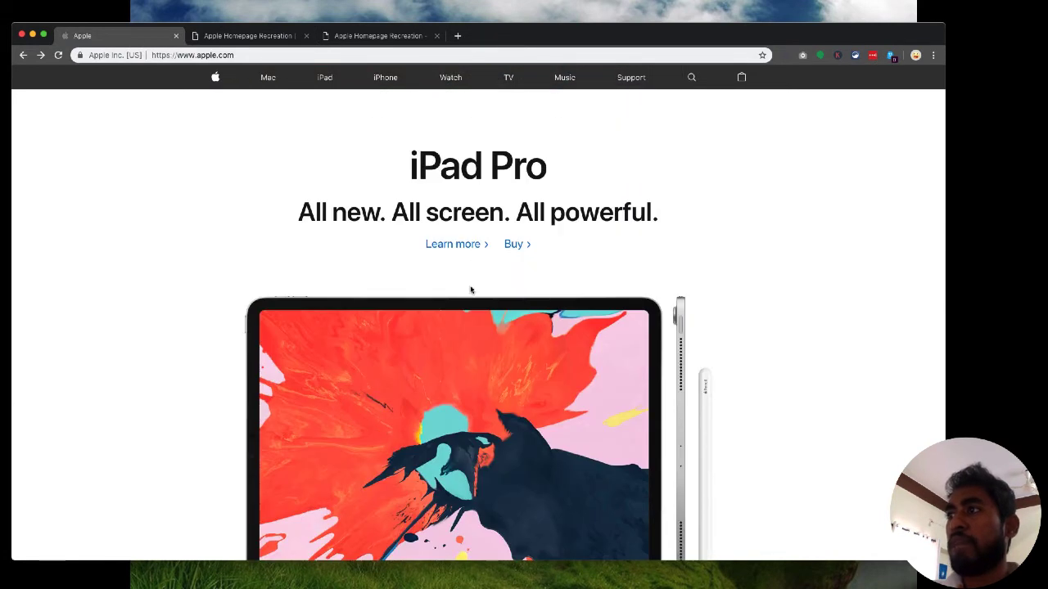
pyautogui.scroll(-4, 471, 290)
pyautogui.click(242, 35)
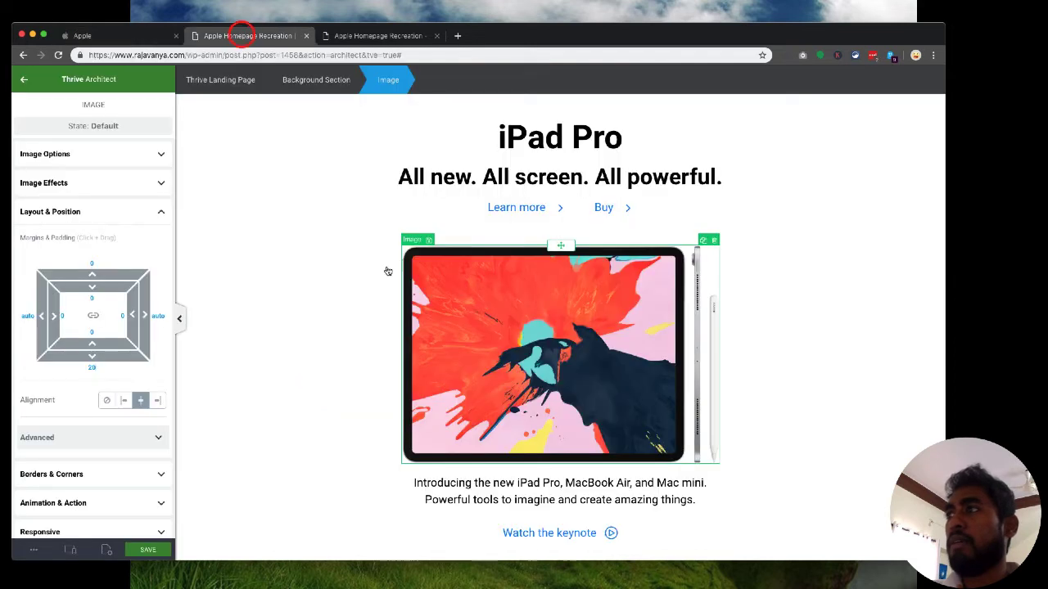
# Enlarge the iPad Pro image to 774 px, comparing its size with the one on the Apple page.
pyautogui.click(268, 302)
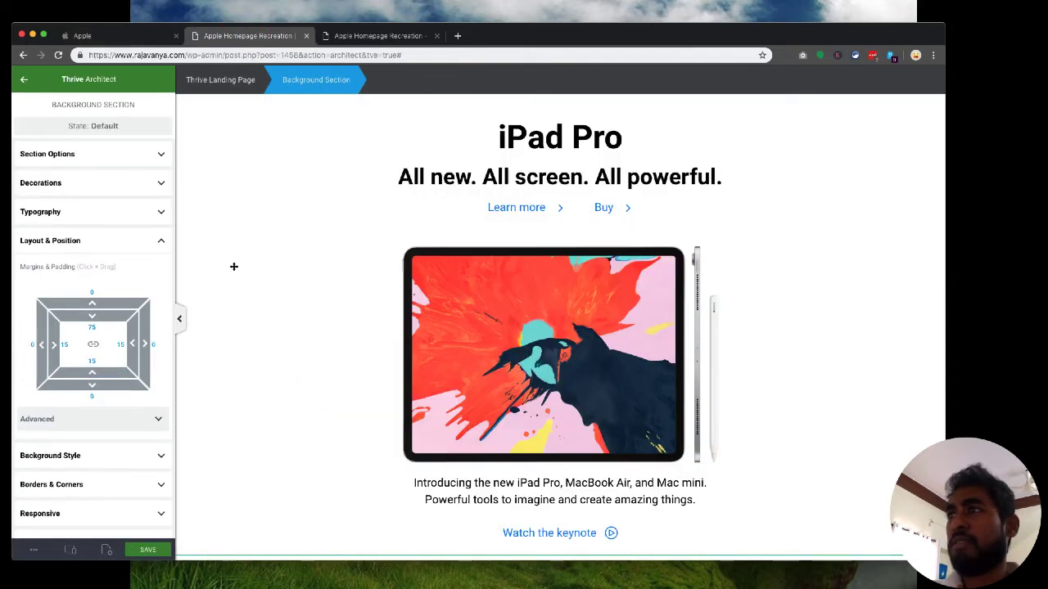
pyautogui.click(78, 158)
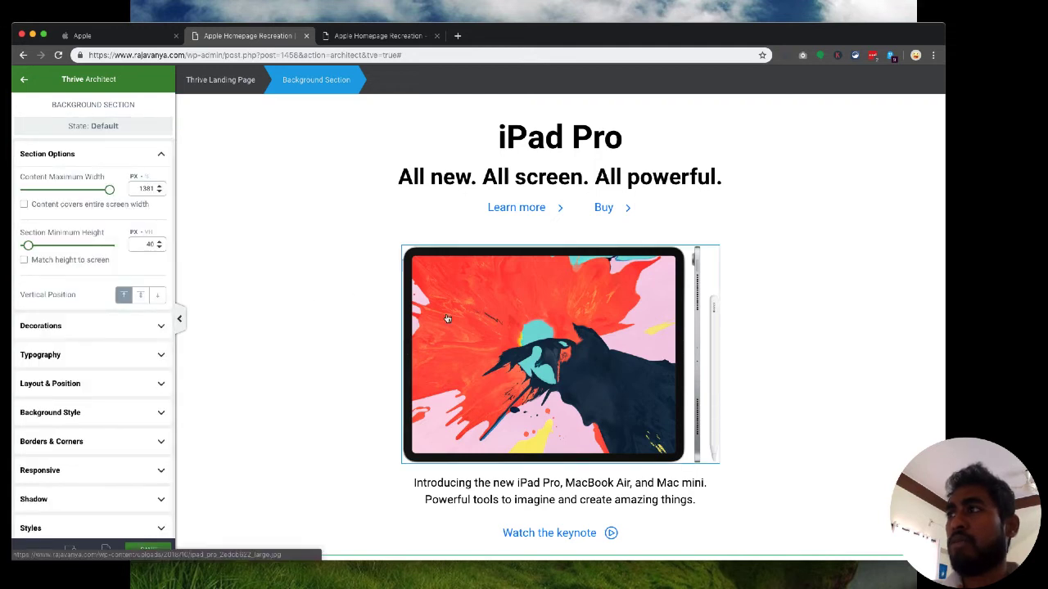
pyautogui.click(415, 313)
pyautogui.moveTo(60, 223); pyautogui.dragTo(71, 221)
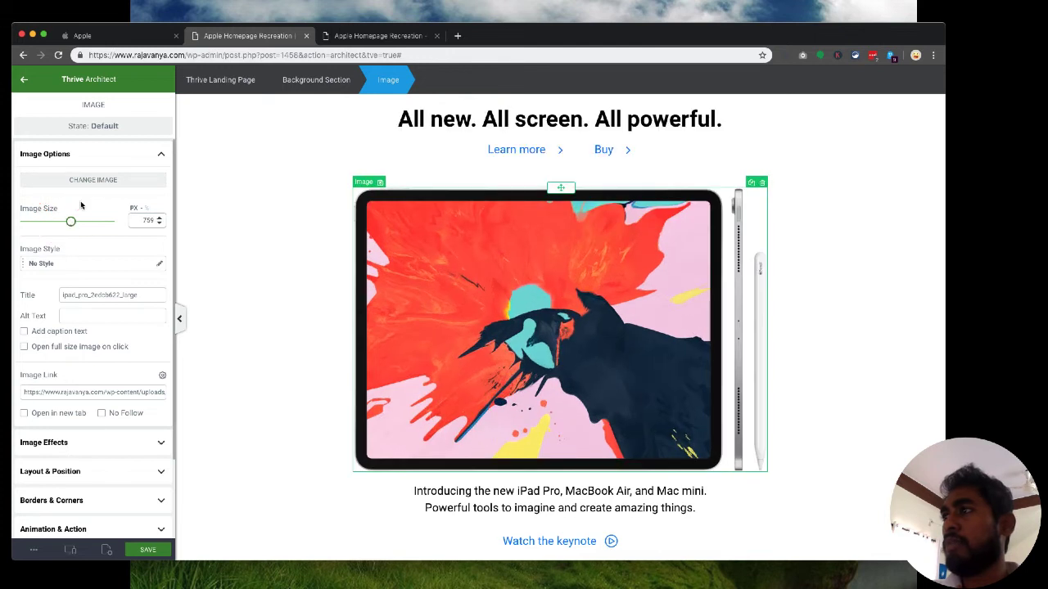
pyautogui.click(107, 36)
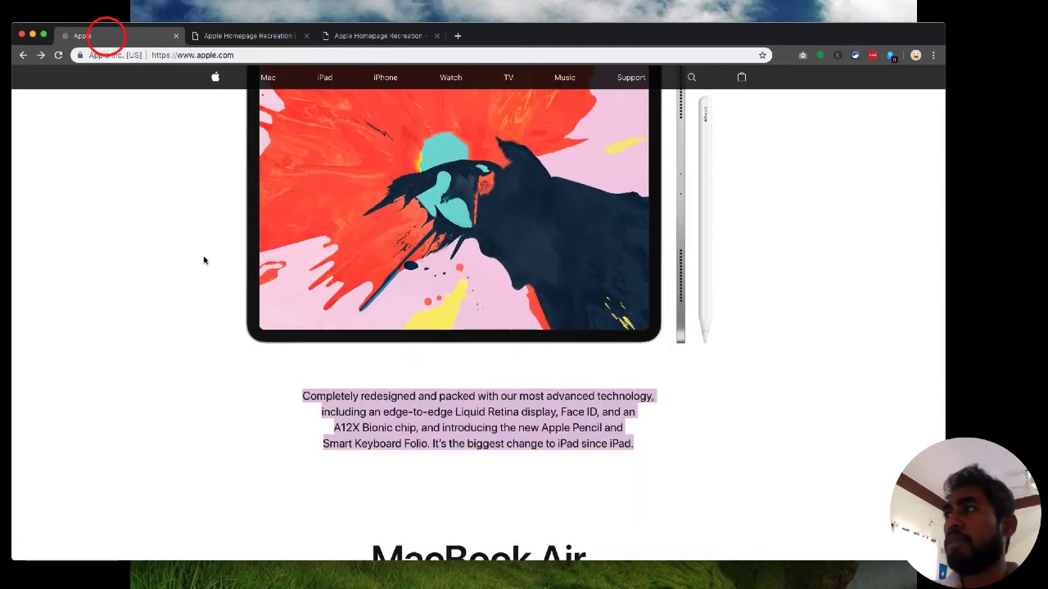
pyautogui.scroll(3, 204, 260)
pyautogui.click(246, 37)
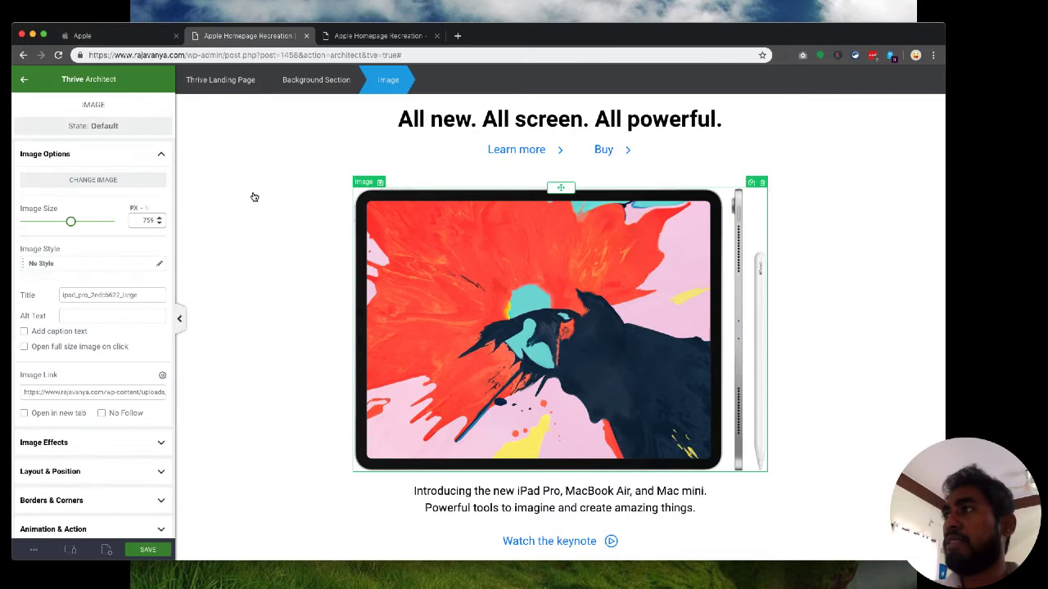
pyautogui.moveTo(70, 223); pyautogui.dragTo(72, 222)
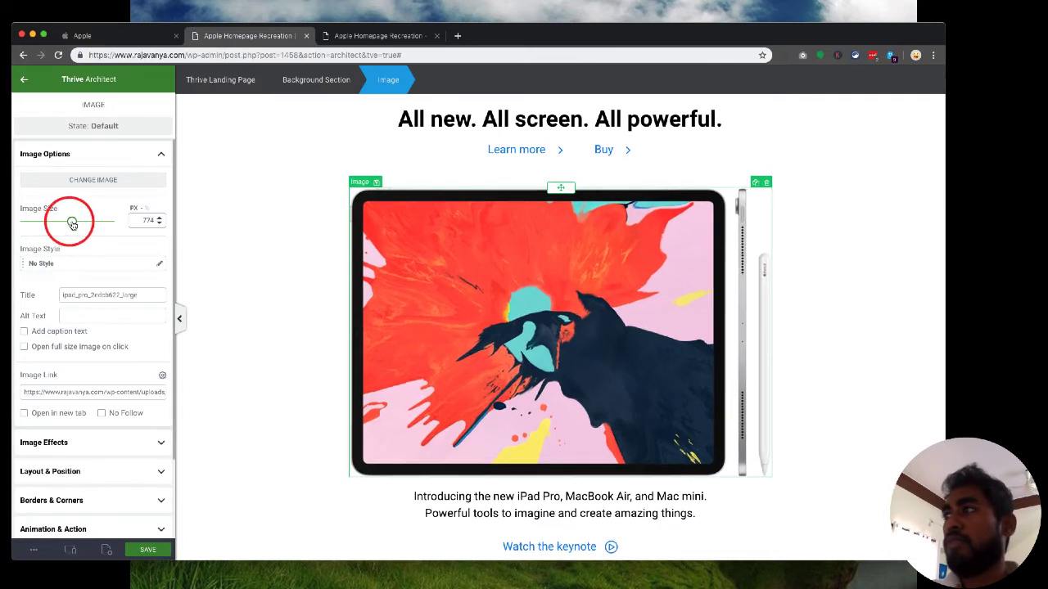
# Replace the "Introducing the new iPad Pro" paragraph below the image with the copied Apple description.
pyautogui.scroll(-1, 382, 300)
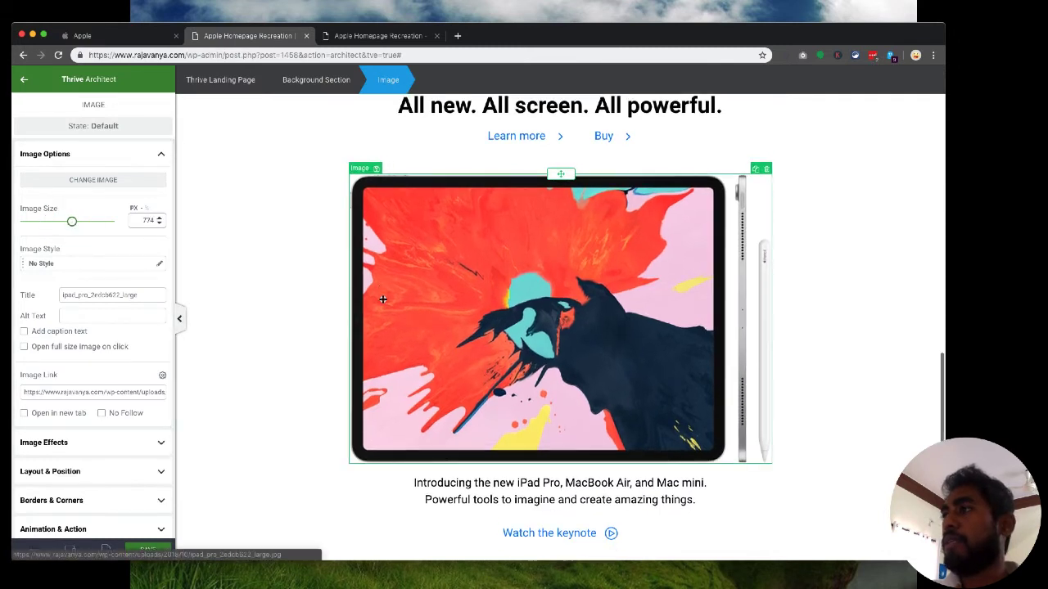
pyautogui.tripleClick(511, 488)
pyautogui.press('super+a')
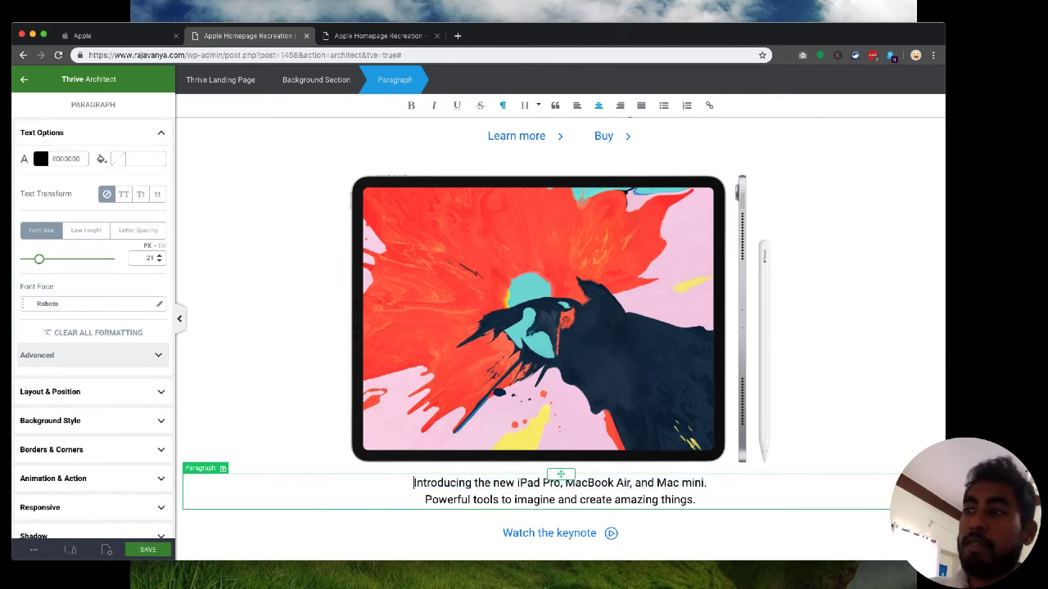
pyautogui.press('super+v')
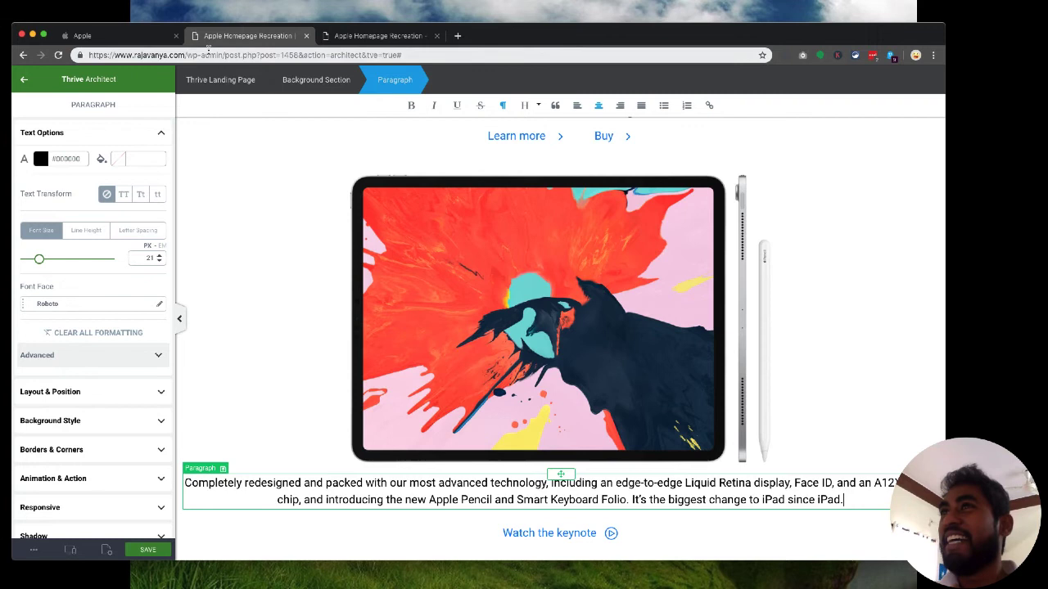
# Break the pasted paragraph after "technology," and before "A12X Bionic chip", matching the line breaks on the Apple page.
pyautogui.click(172, 39)
pyautogui.click(214, 39)
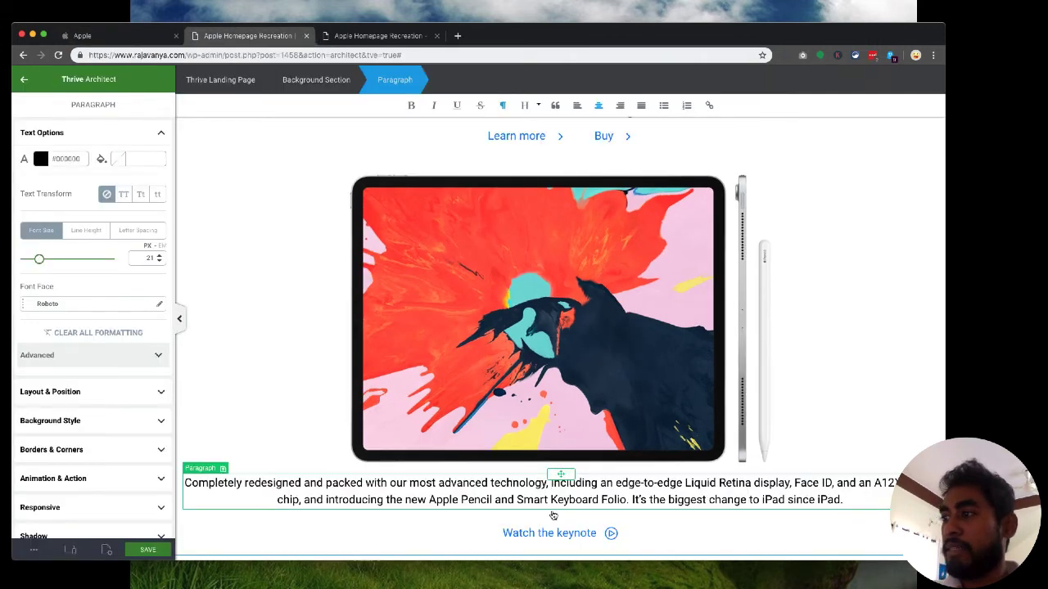
pyautogui.hotkey('shift', 'Return')
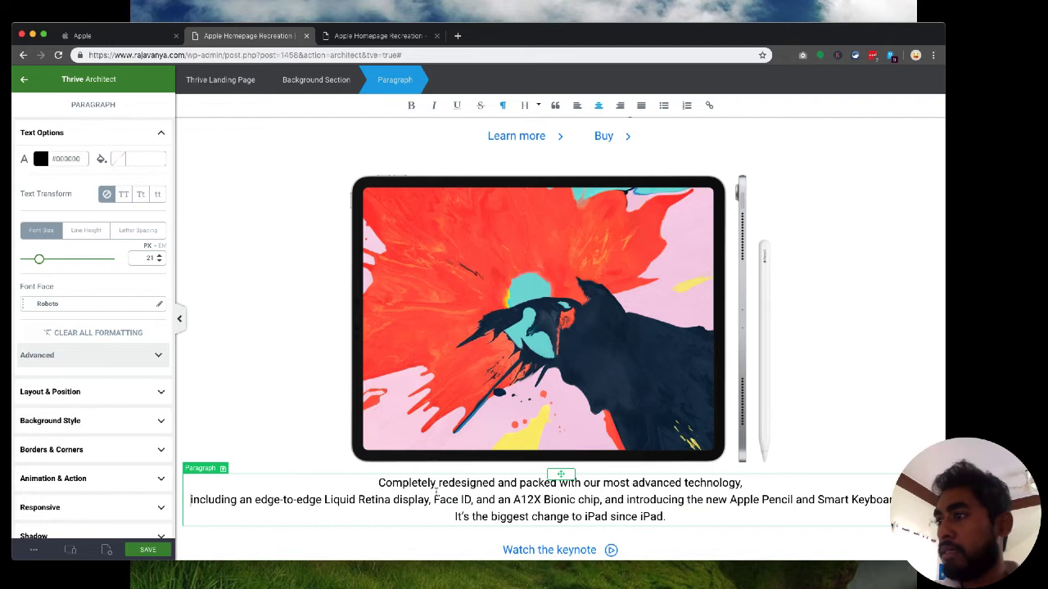
pyautogui.click(433, 500)
pyautogui.hotkey('shift', 'Return')
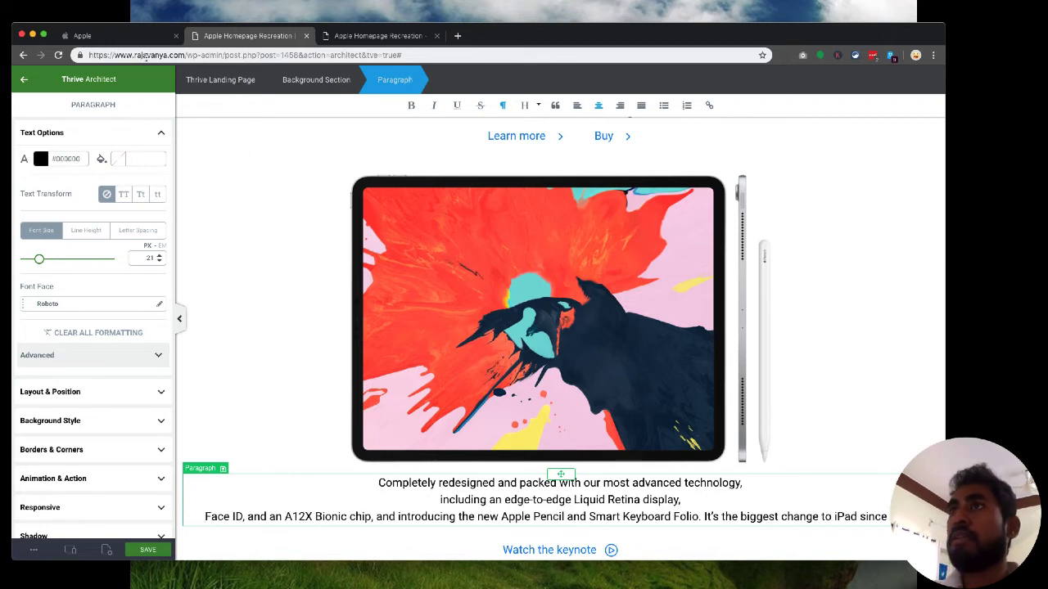
pyautogui.click(111, 35)
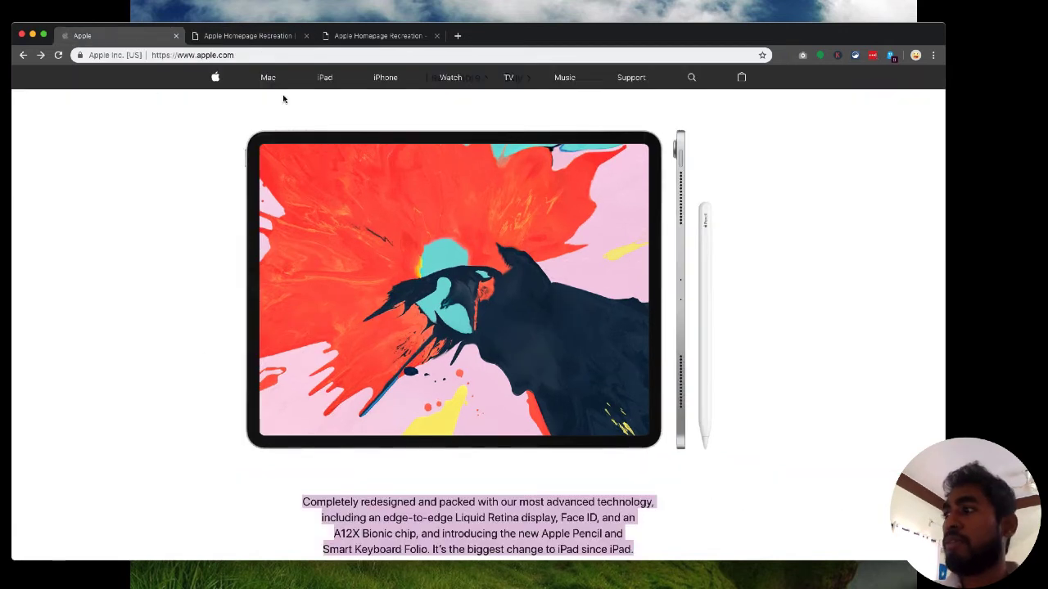
pyautogui.click(246, 35)
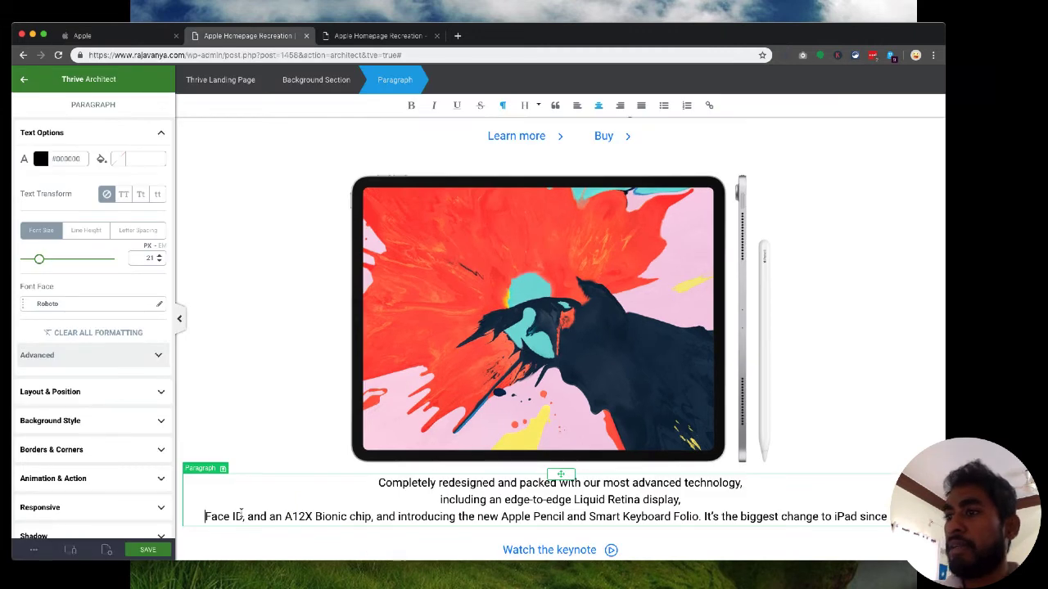
pyautogui.press('BackSpace')
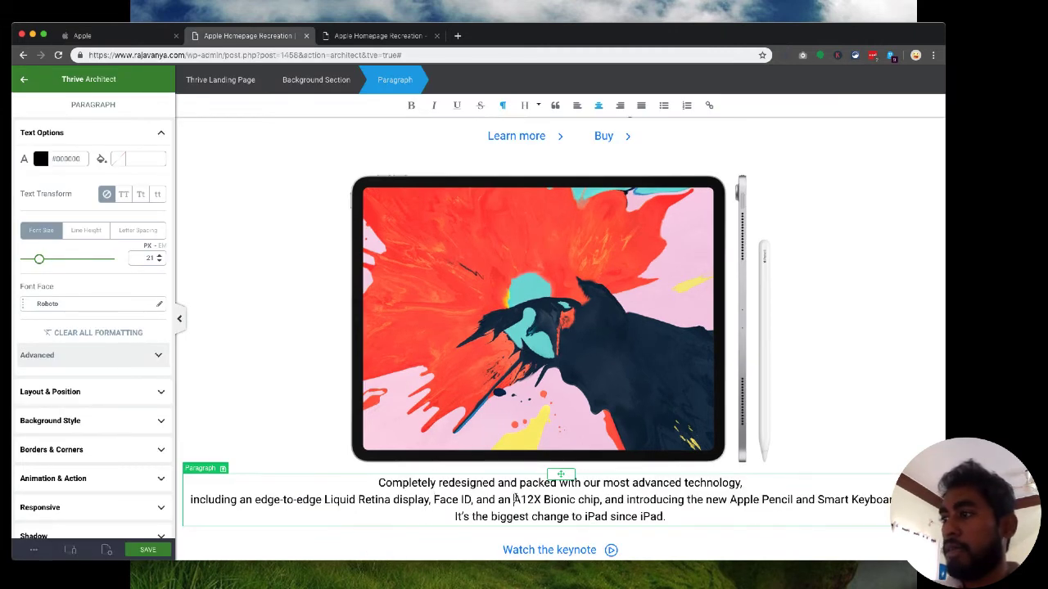
pyautogui.hotkey('shift', 'Return')
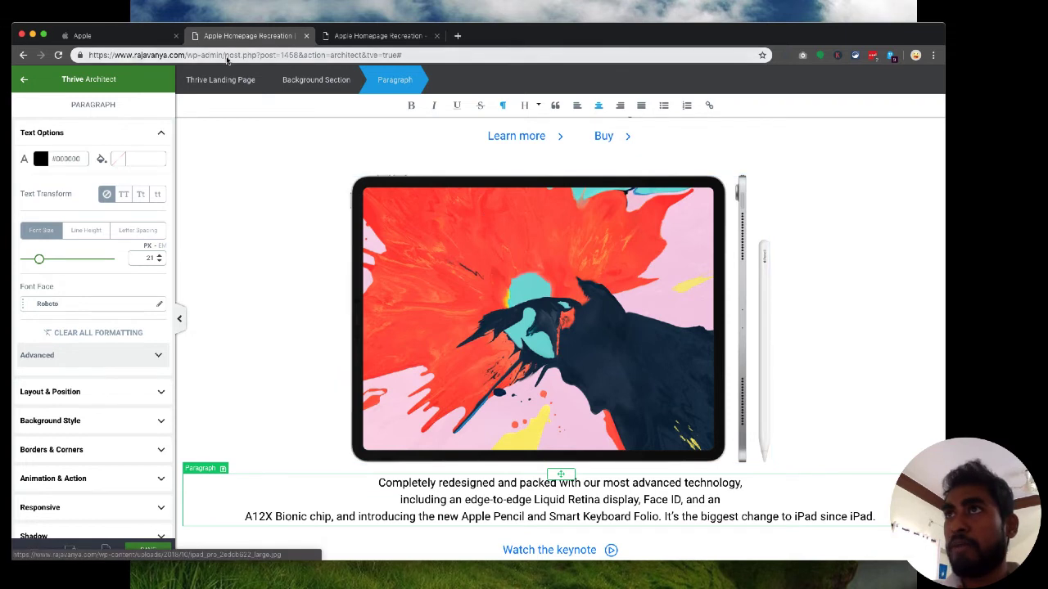
# Check the Apple page's line breaks and start a new line before "Smart Keyboard Folio" in the description paragraph.
pyautogui.click(122, 38)
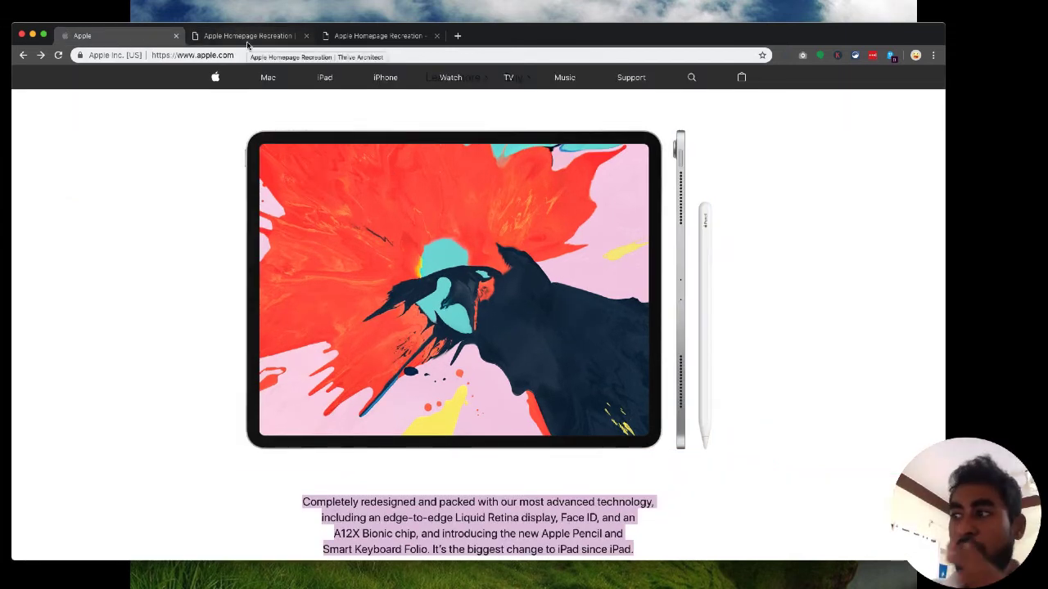
pyautogui.scroll(-3, 283, 281)
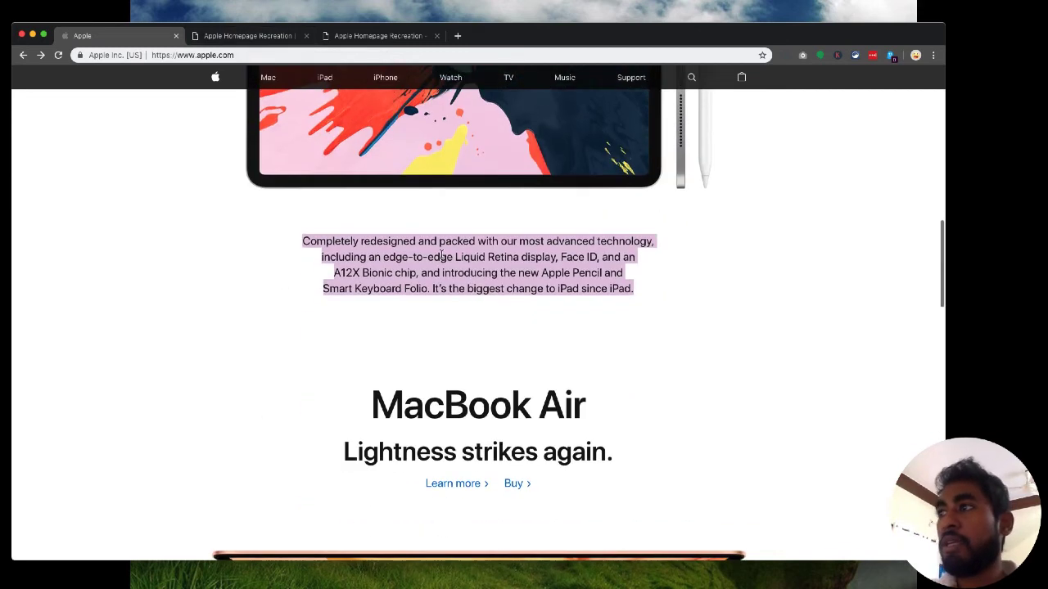
pyautogui.click(210, 40)
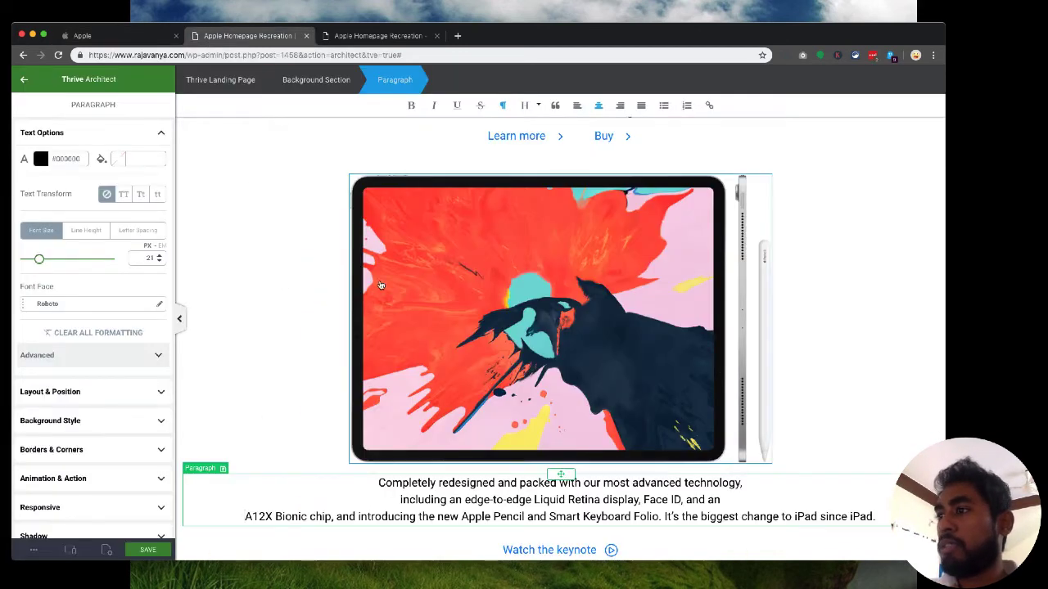
pyautogui.click(118, 41)
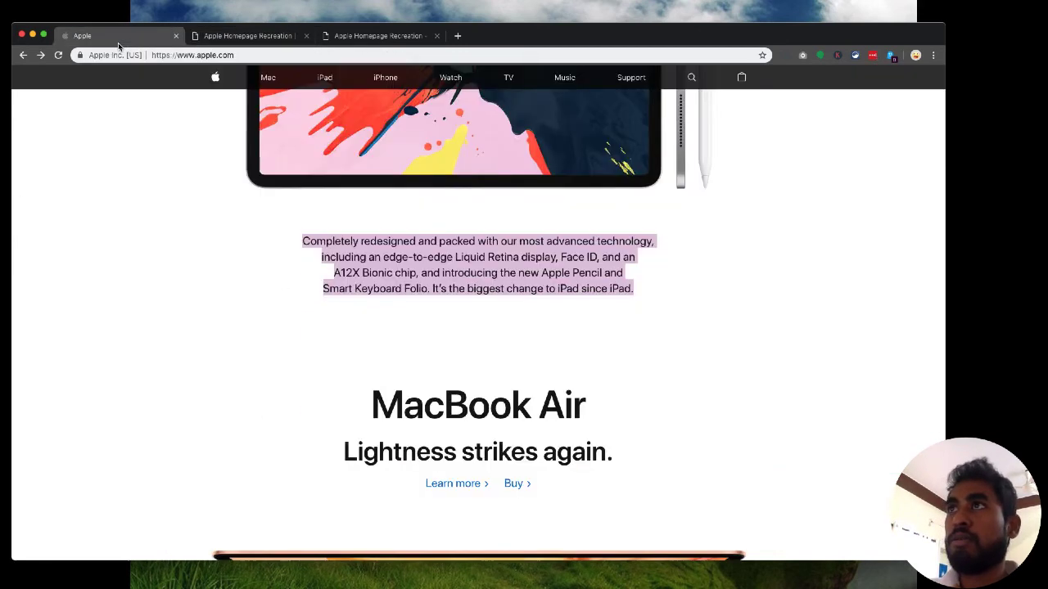
pyautogui.click(226, 38)
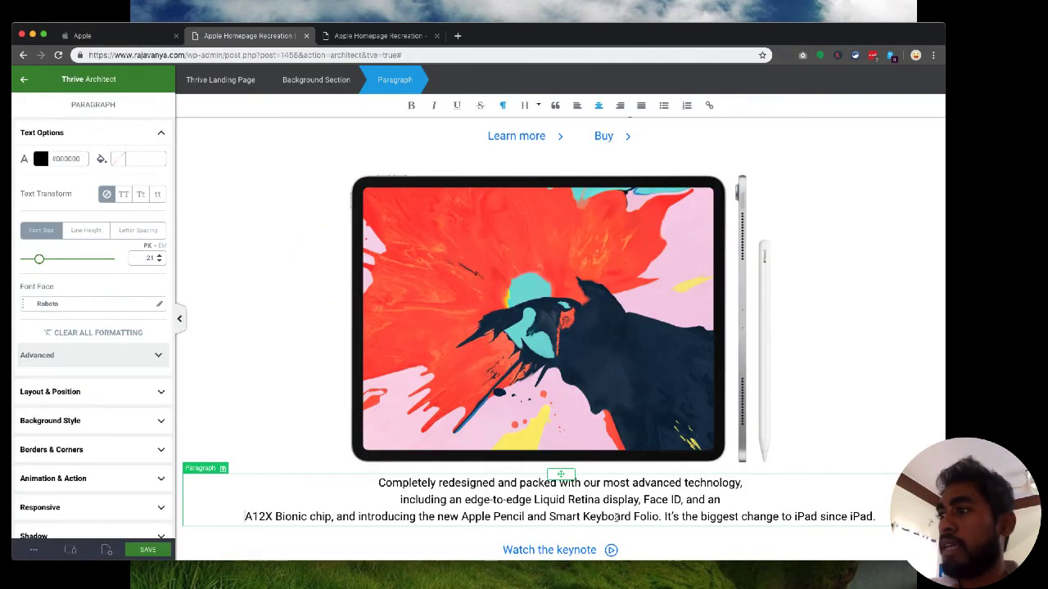
pyautogui.click(546, 517)
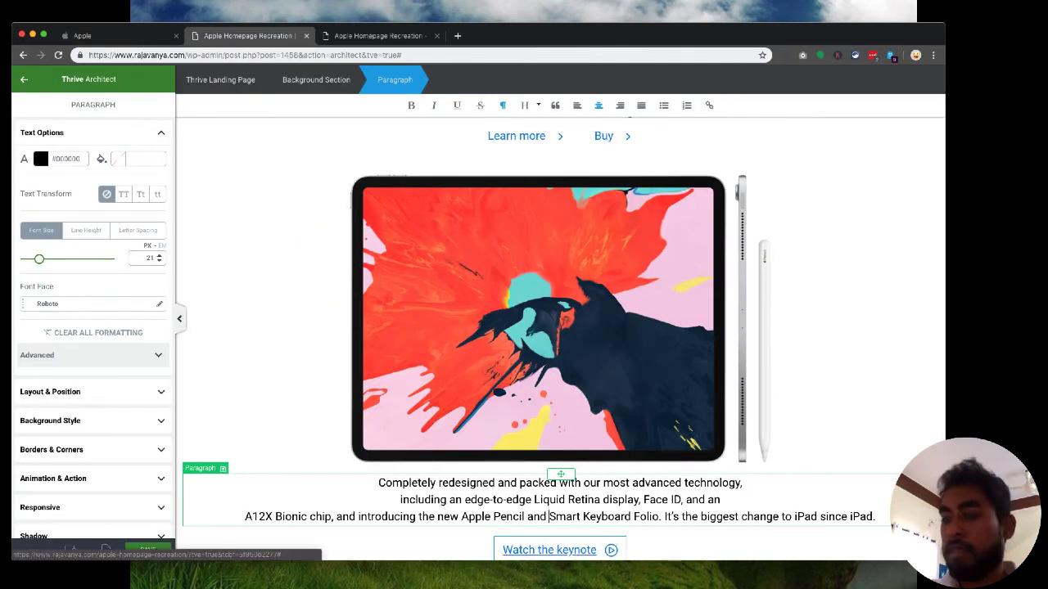
pyautogui.hotkey('shift', 'Return')
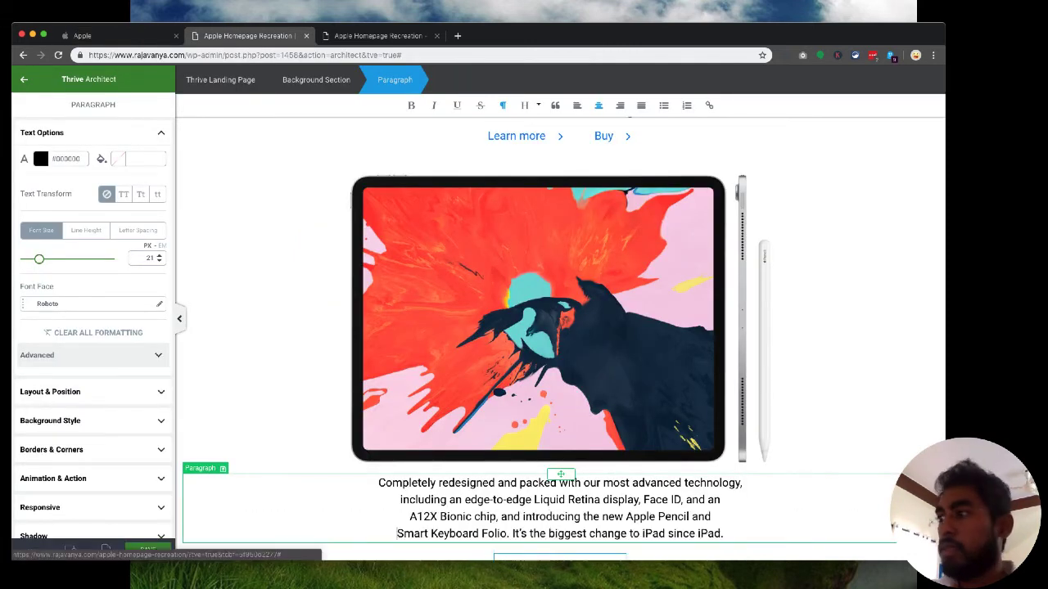
pyautogui.click(276, 404)
pyautogui.scroll(-1, 275, 400)
pyautogui.scroll(3, 275, 400)
pyautogui.scroll(3, 276, 401)
pyautogui.scroll(-4, 481, 451)
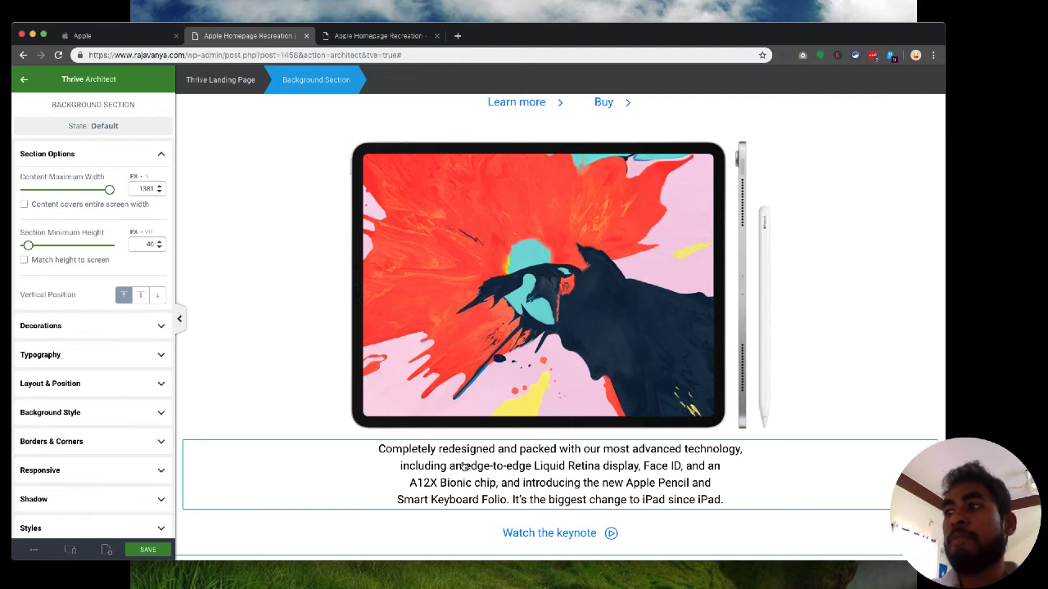
# Remove the manual line breaks from the iPad Pro description paragraph so its text flows continuously.
pyautogui.click(440, 468)
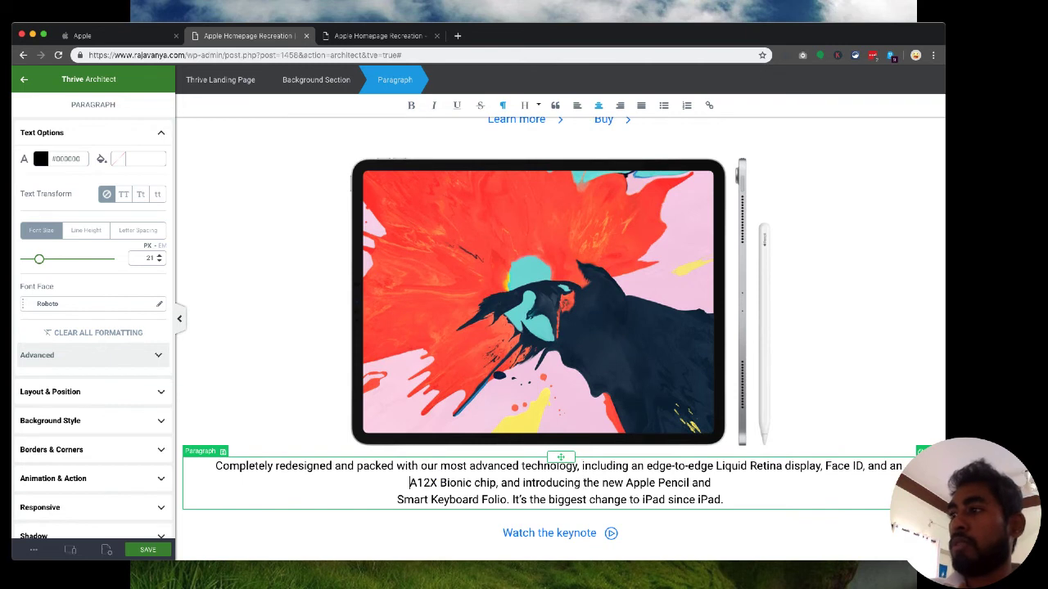
pyautogui.press('BackSpace')
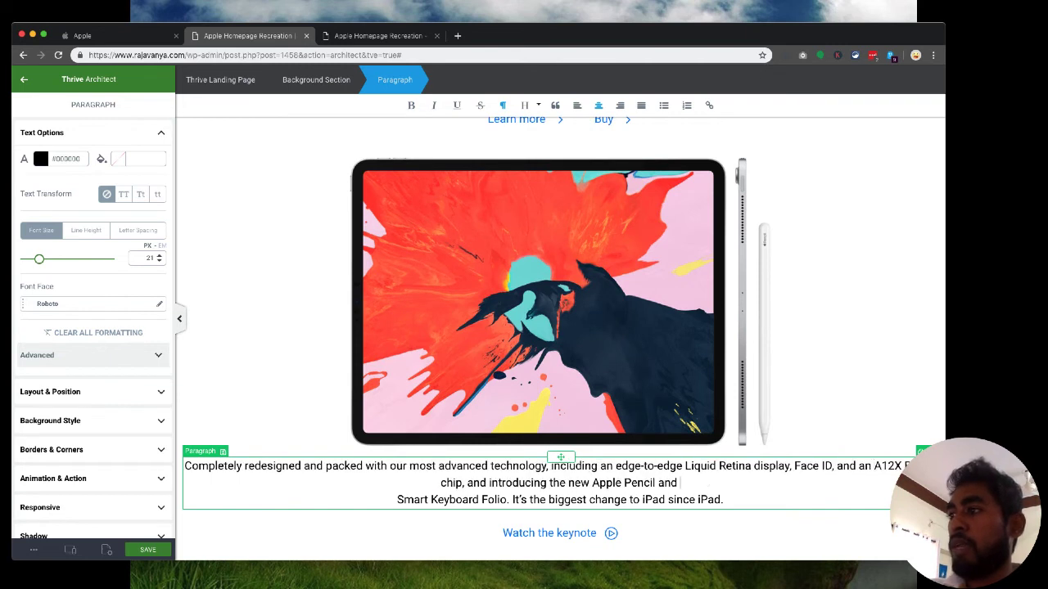
pyautogui.press('BackSpace')
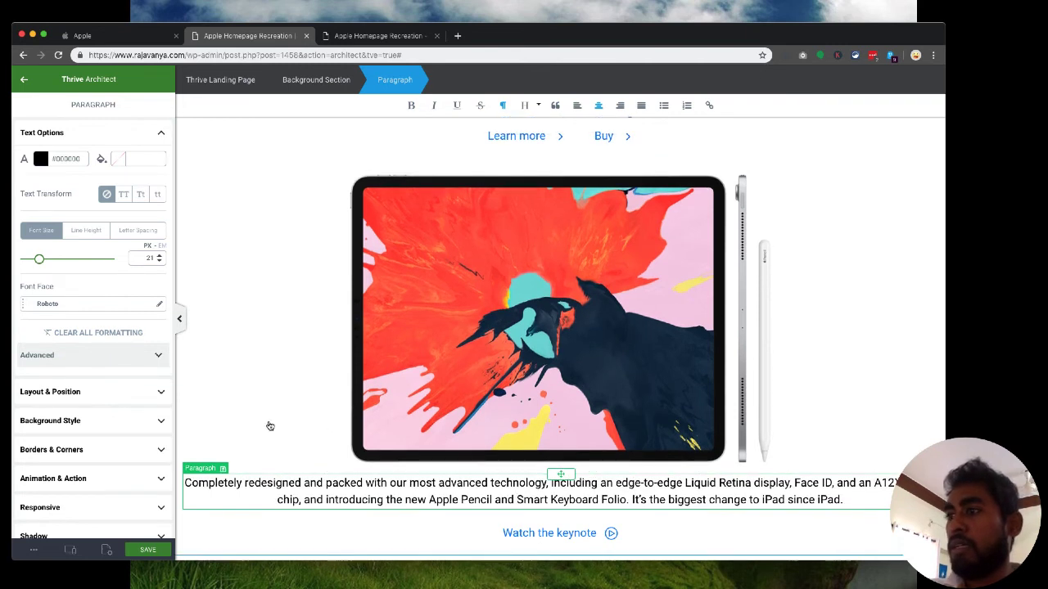
# Limit the description paragraph's maximum width to 690 px and center it under the iPad Pro image.
pyautogui.click(82, 398)
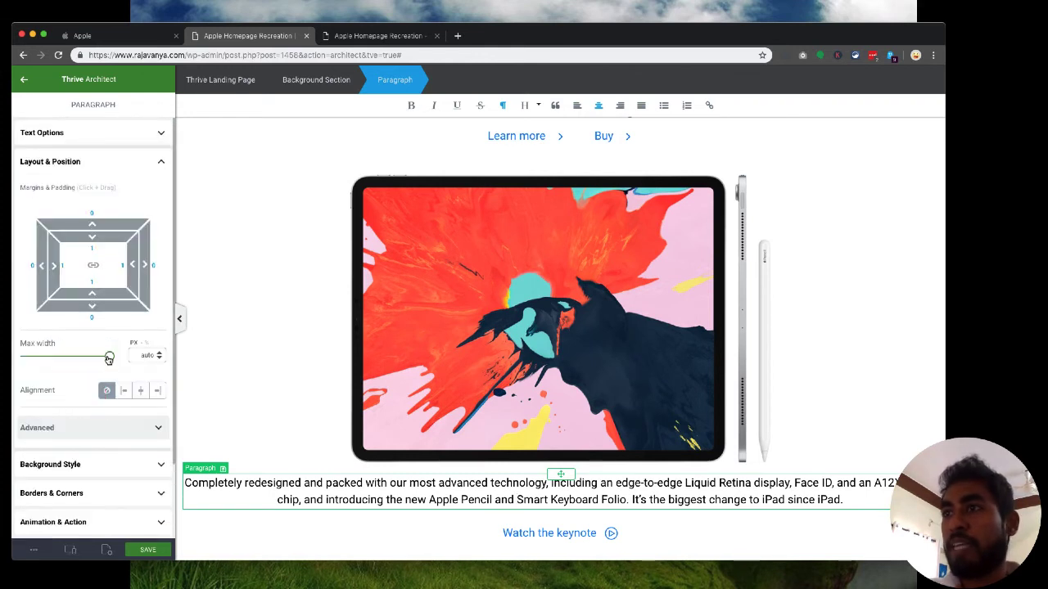
pyautogui.moveTo(109, 356); pyautogui.dragTo(67, 358)
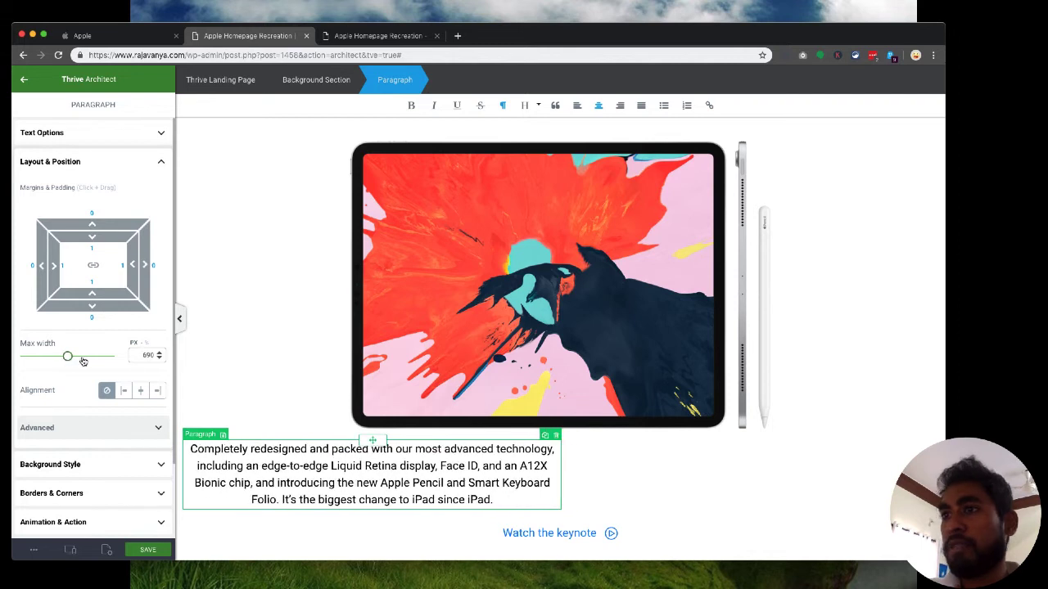
pyautogui.click(140, 391)
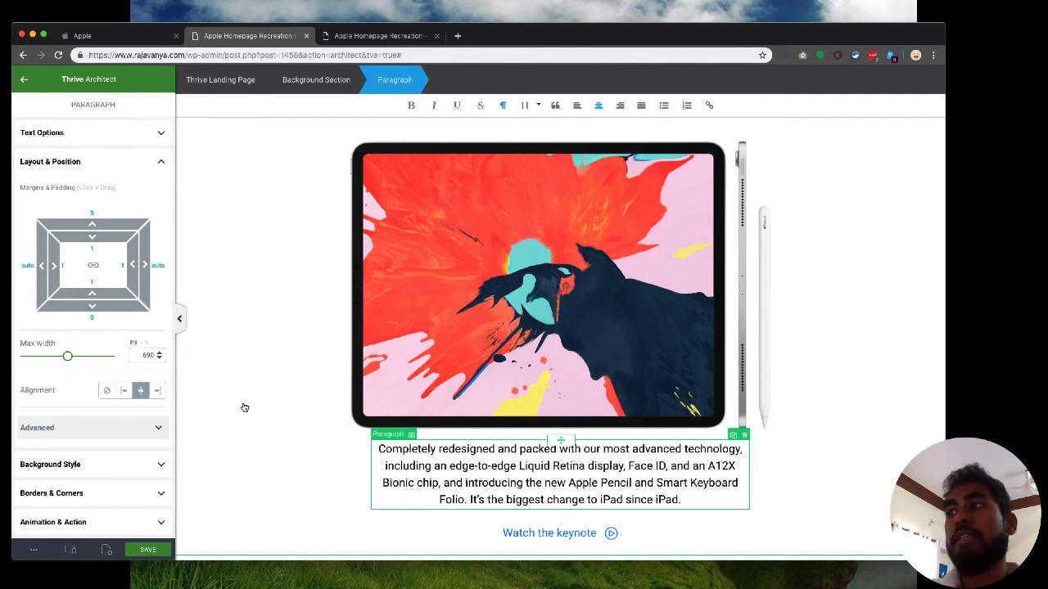
pyautogui.click(339, 430)
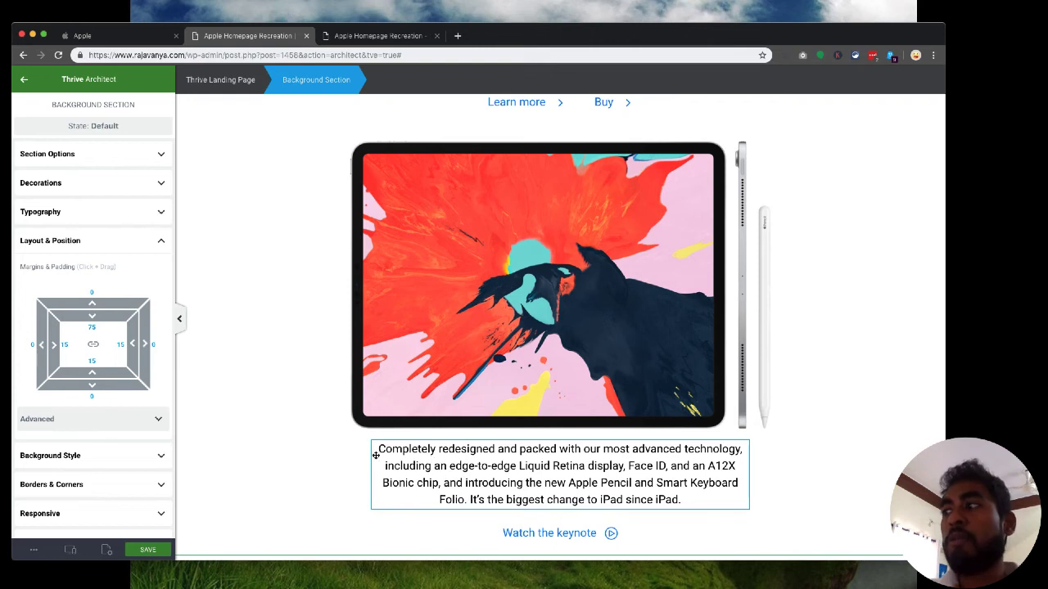
# Set the iPad Pro image's bottom margin to 40 to widen the gap above the description paragraph.
pyautogui.scroll(2, 548, 358)
pyautogui.scroll(-2, 547, 358)
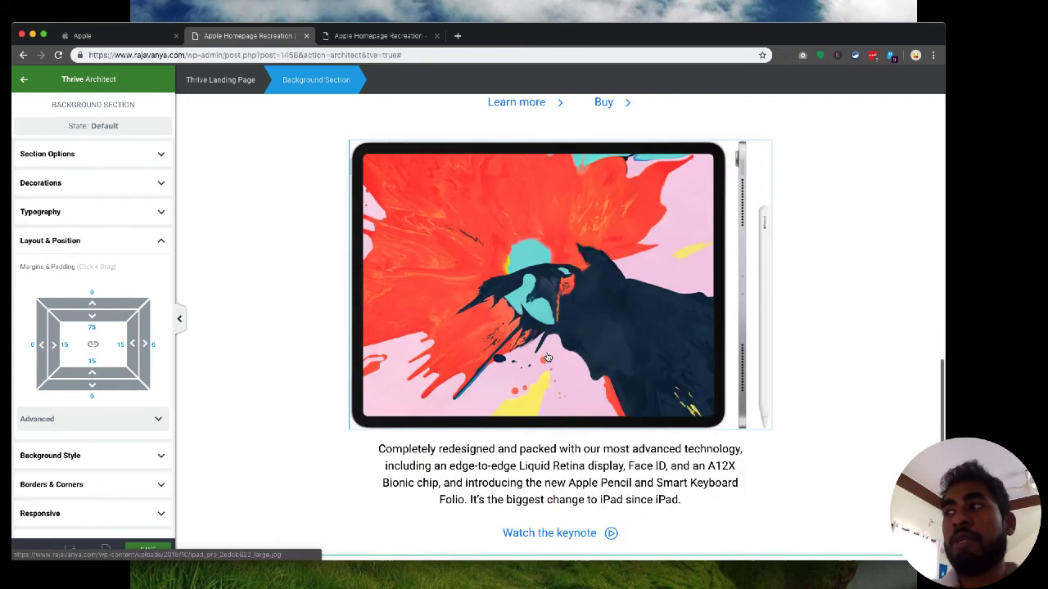
pyautogui.scroll(2, 668, 493)
pyautogui.scroll(-2, 667, 493)
pyautogui.click(526, 382)
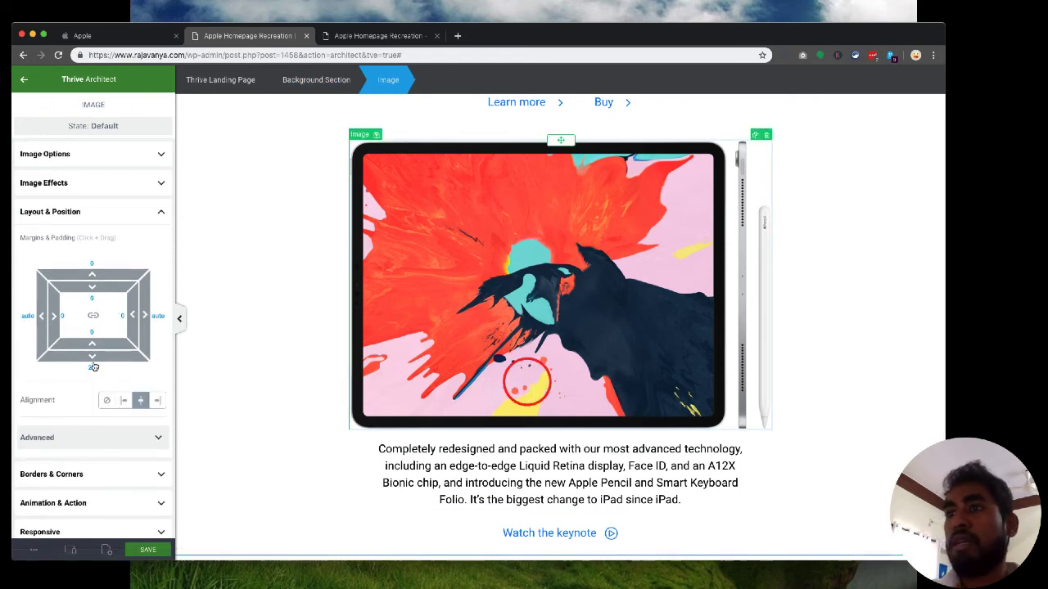
pyautogui.click(92, 368)
pyautogui.write('40')
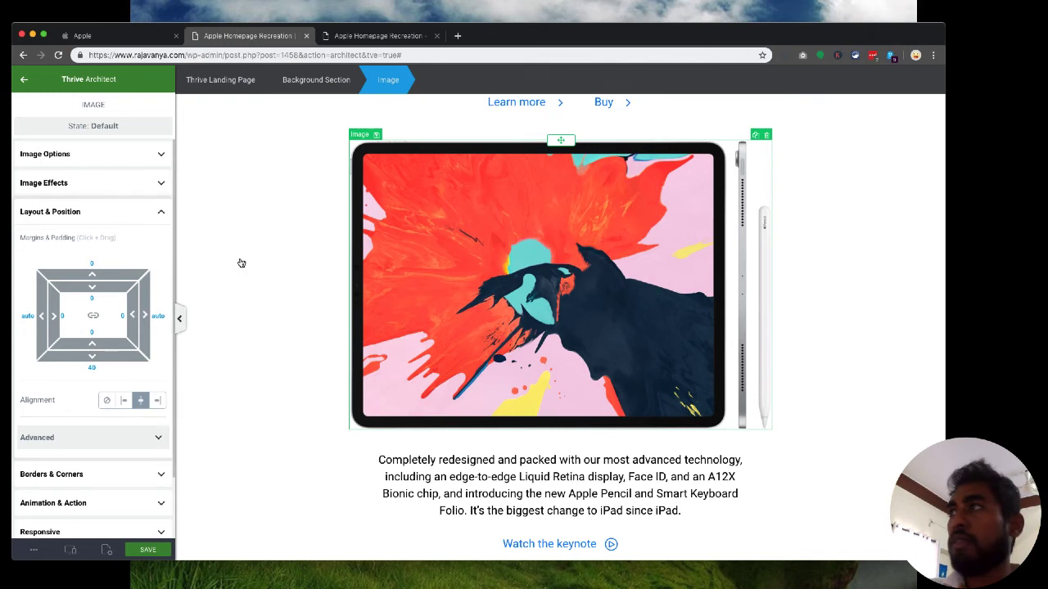
# Try a top margin of 20 on the iPad Pro image and compare the spacing with the Apple page.
pyautogui.scroll(3, 242, 263)
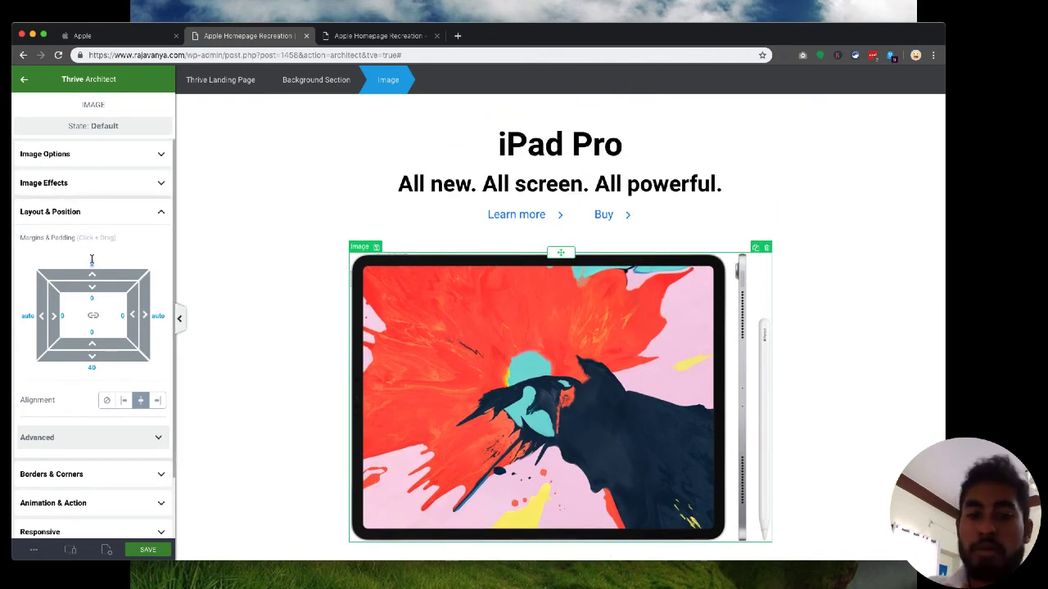
pyautogui.write('20')
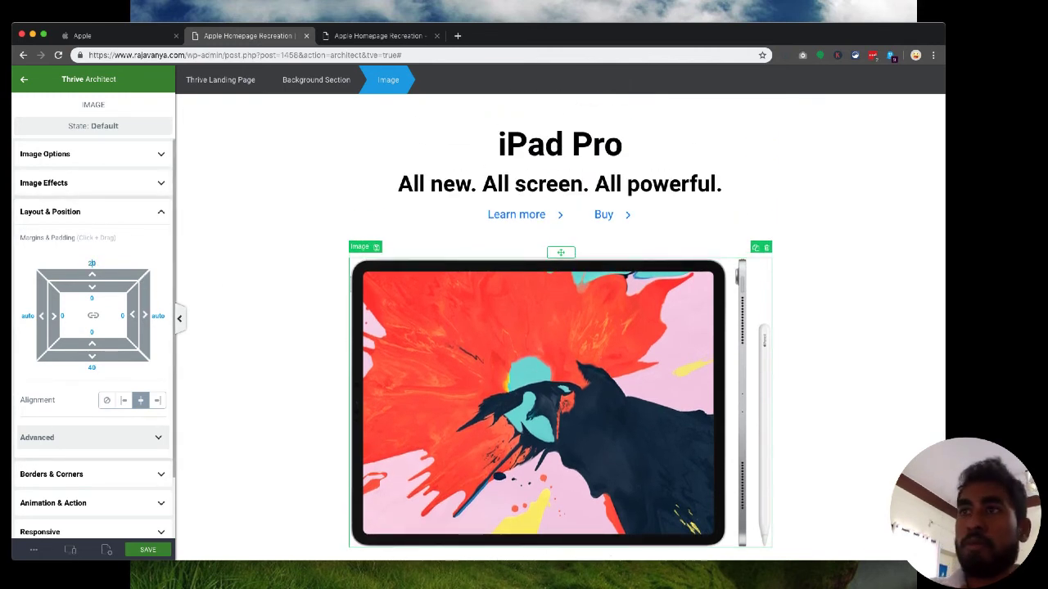
pyautogui.press('super+z')
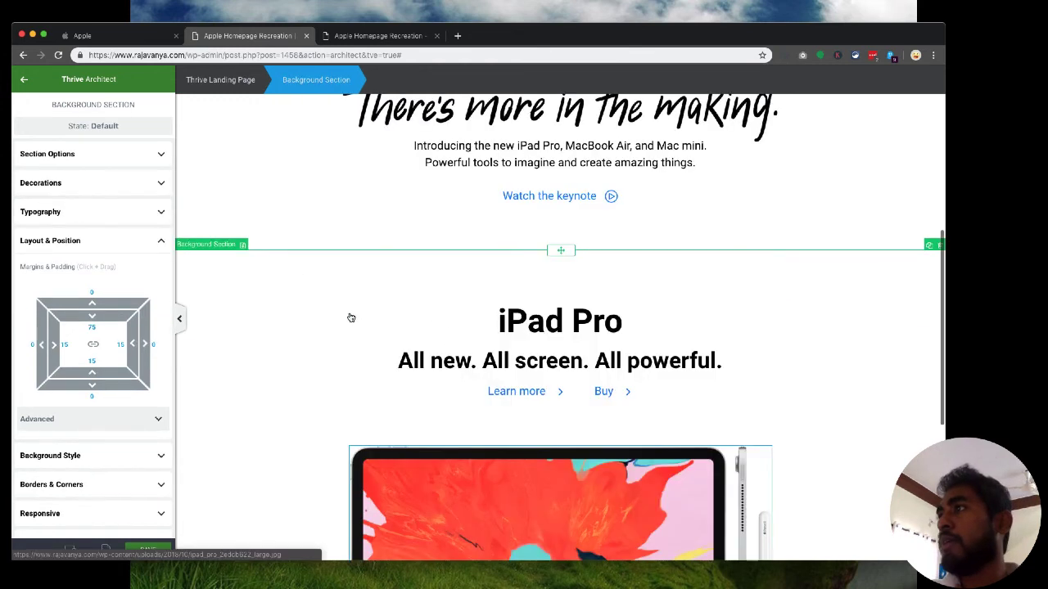
pyautogui.scroll(-2, 351, 316)
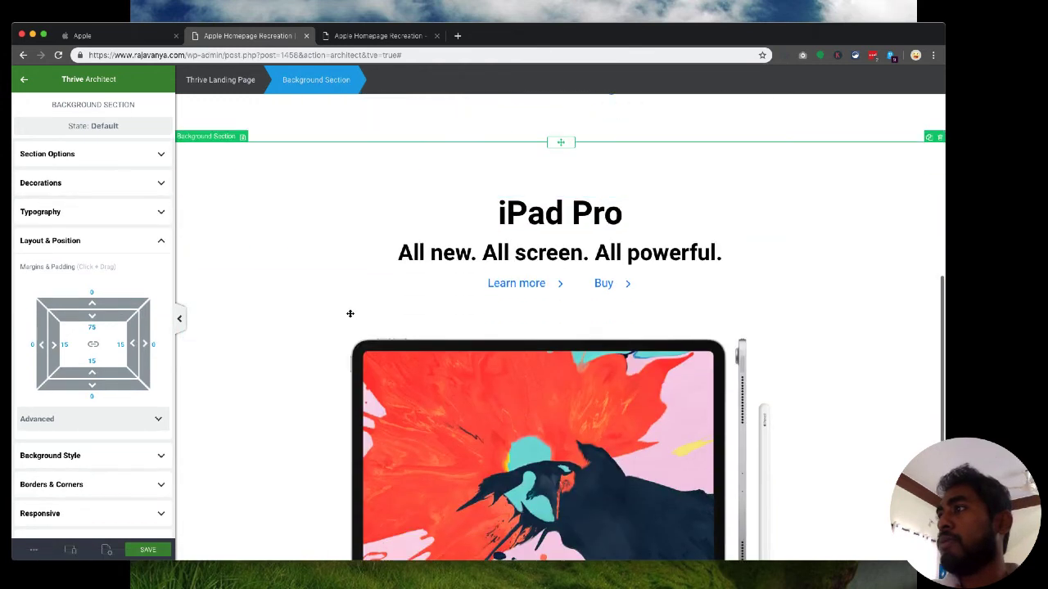
pyautogui.click(124, 39)
pyautogui.scroll(5, 368, 309)
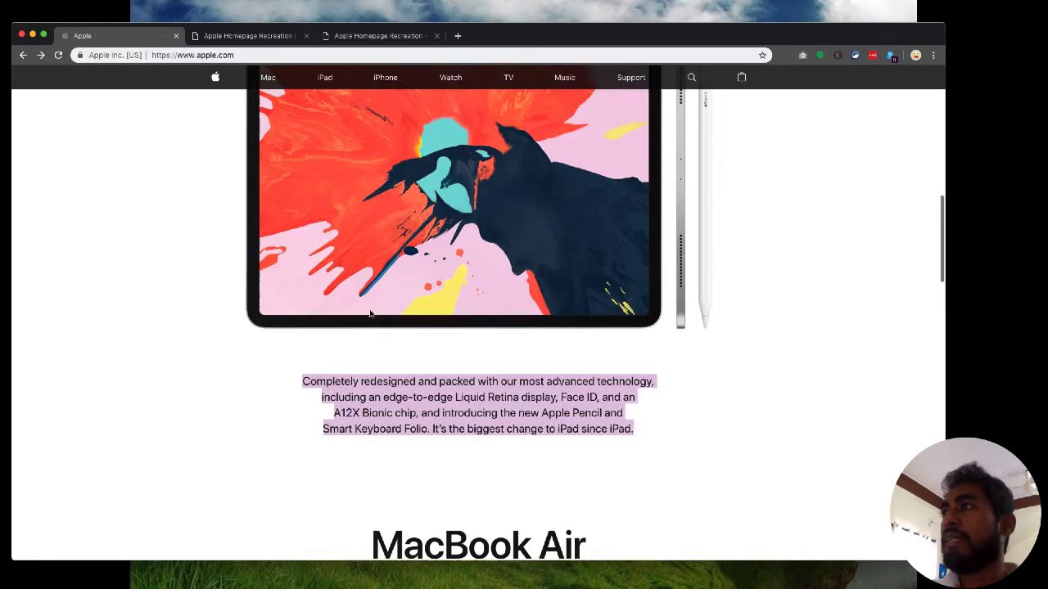
# Return to the Thrive Architect page and set the iPad Pro image's top margin to 20.
pyautogui.click(243, 37)
pyautogui.click(474, 352)
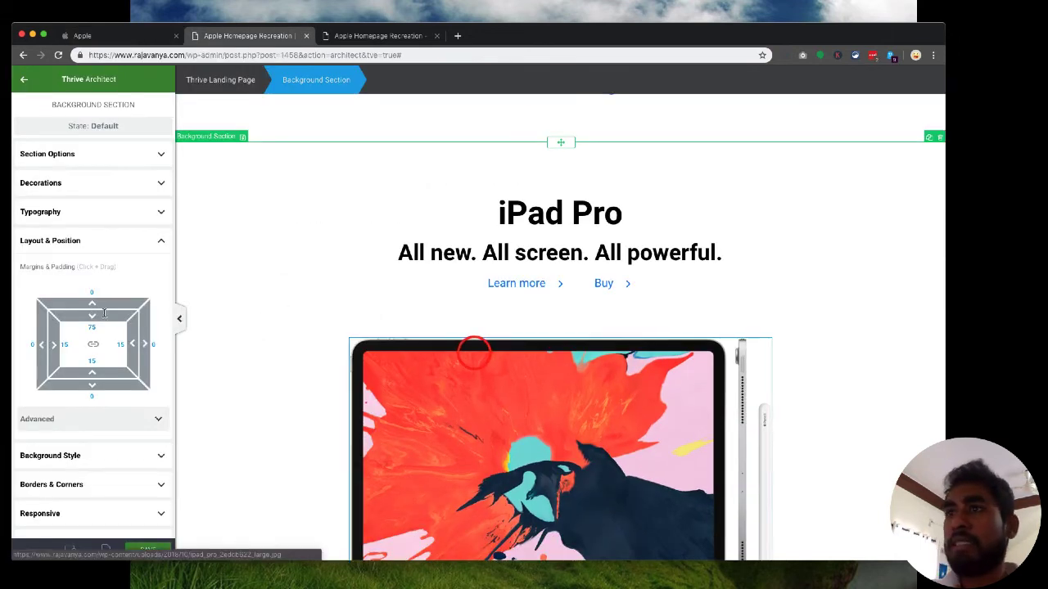
pyautogui.click(92, 264)
pyautogui.write('20')
pyautogui.scroll(-3, 347, 378)
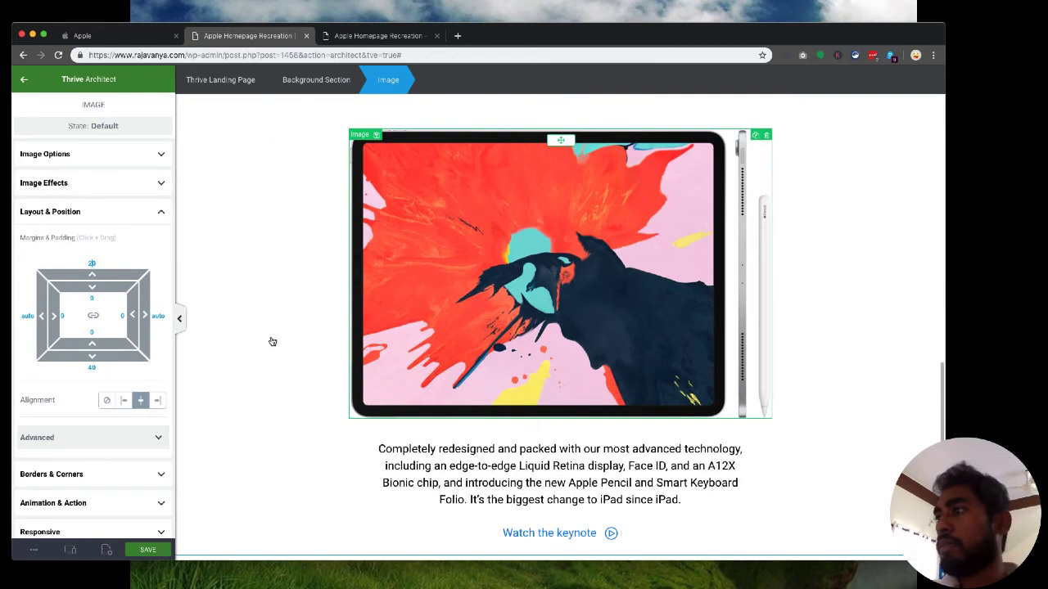
# Review the spacing around the iPad Pro section's headings, image and description against the original Apple page.
pyautogui.click(494, 337)
pyautogui.scroll(5, 494, 335)
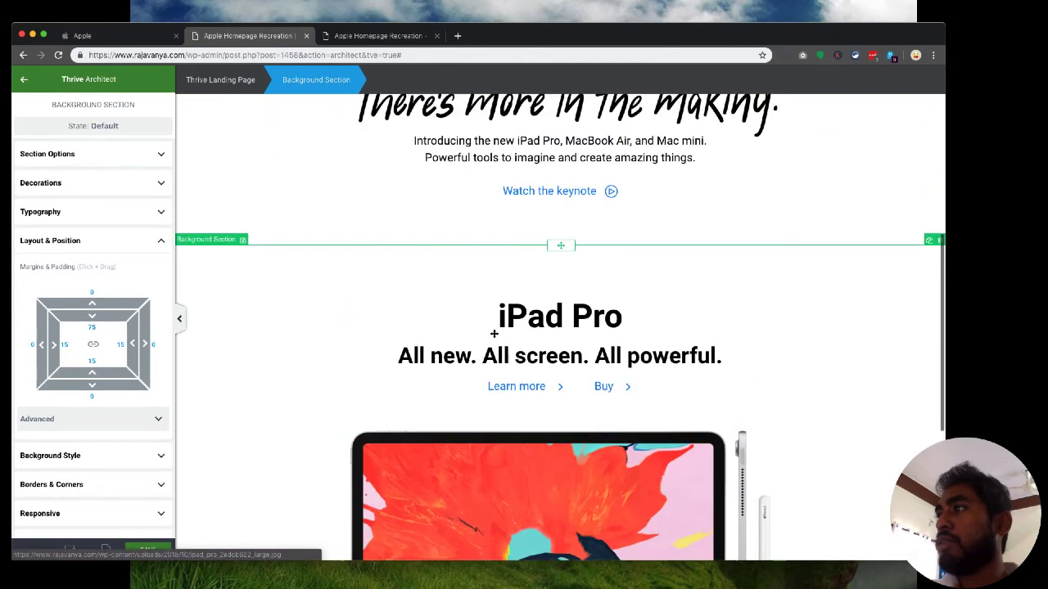
pyautogui.scroll(3, 494, 334)
pyautogui.scroll(-8, 493, 336)
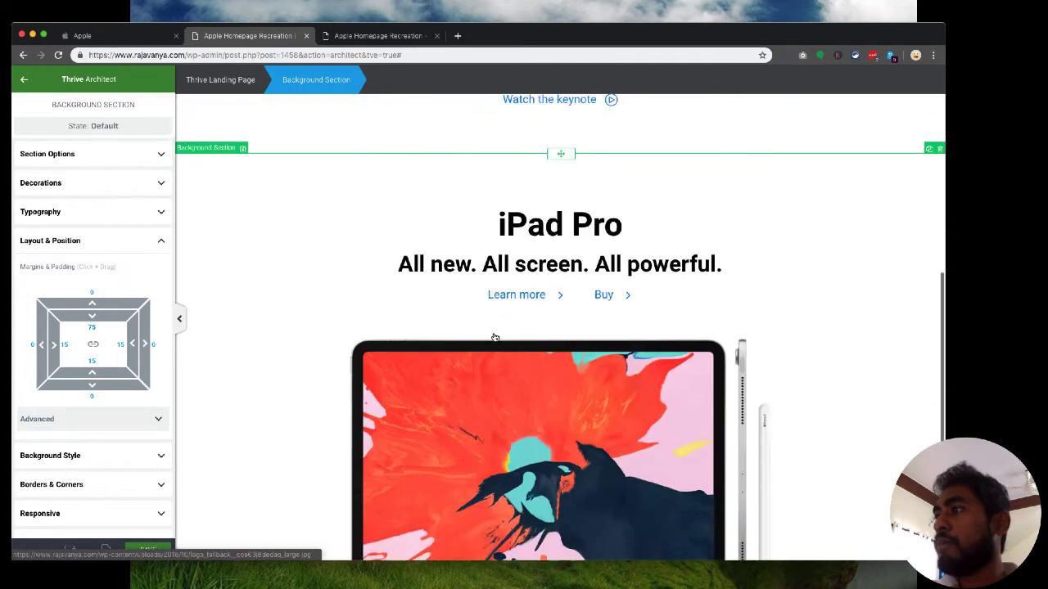
pyautogui.click(106, 36)
pyautogui.scroll(-5, 393, 315)
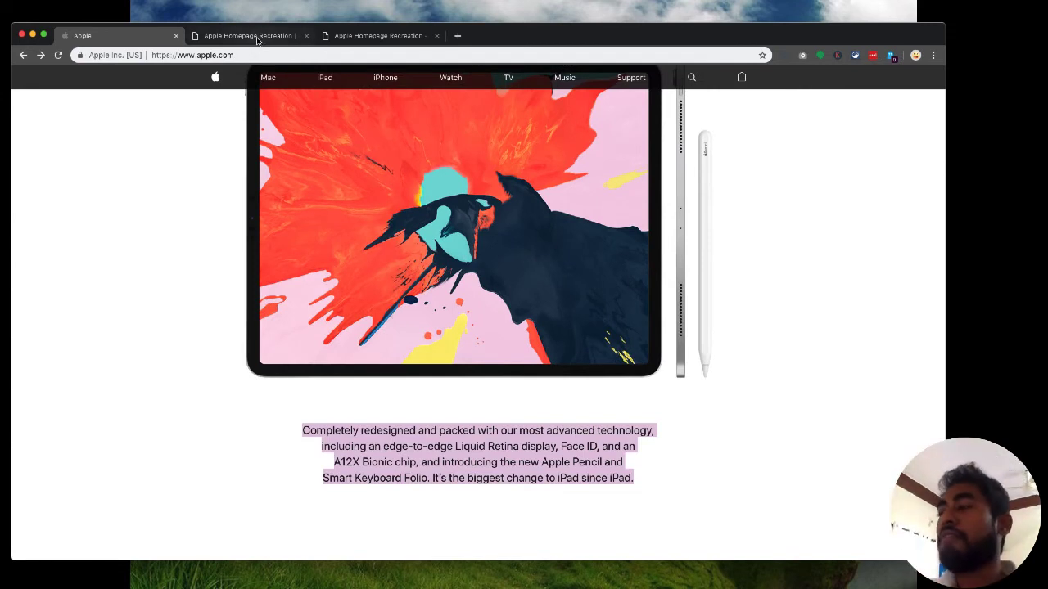
# Examine the iPad Pro and MacBook Air sections of the original Apple homepage.
pyautogui.scroll(-10, 297, 262)
pyautogui.scroll(7, 297, 262)
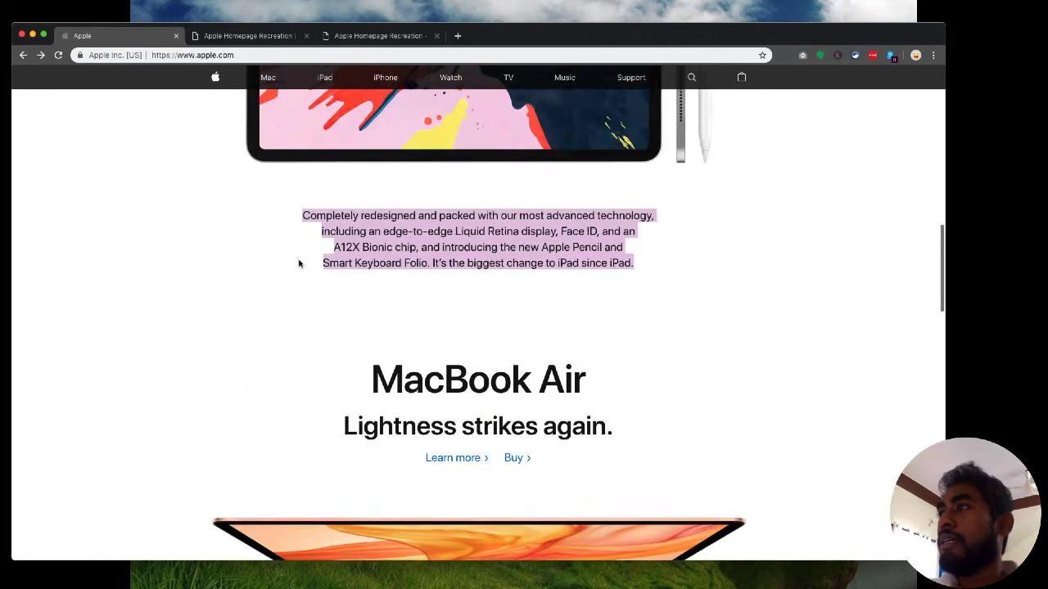
pyautogui.scroll(-3, 298, 263)
pyautogui.scroll(1, 298, 263)
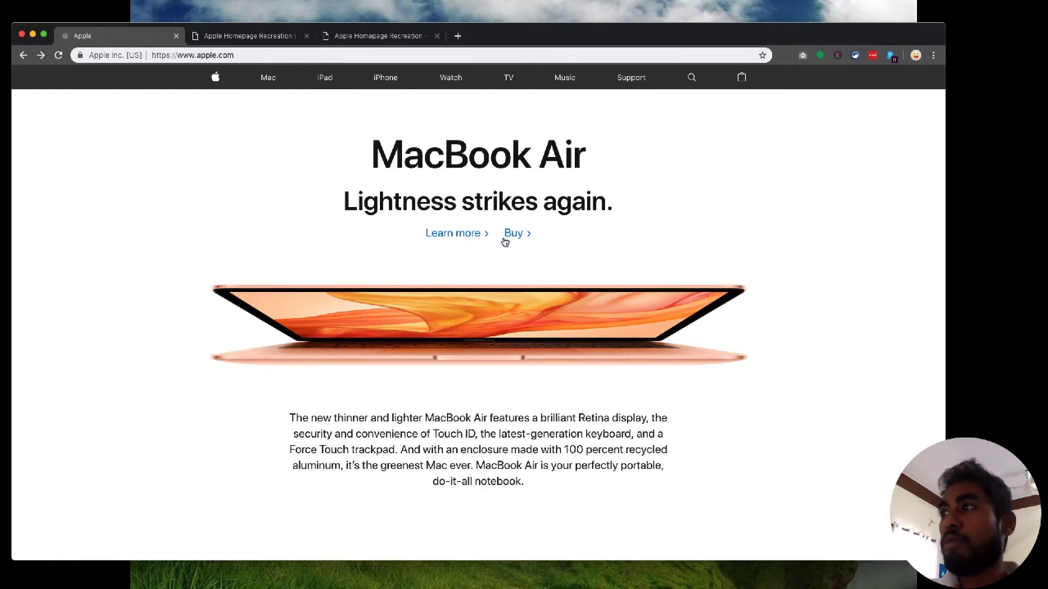
pyautogui.scroll(-6, 505, 242)
pyautogui.scroll(10, 505, 241)
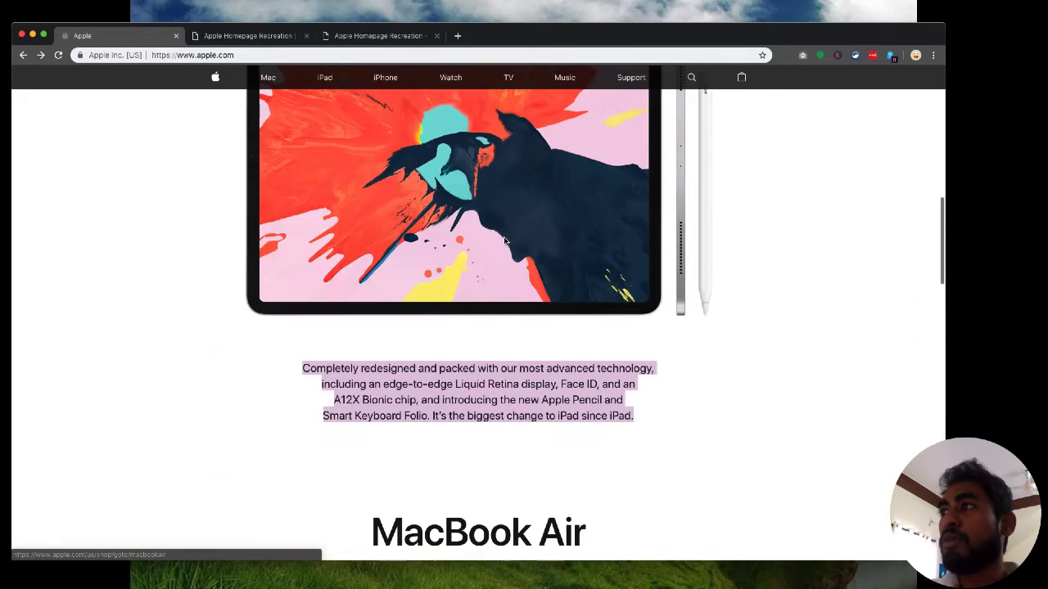
pyautogui.scroll(3, 505, 242)
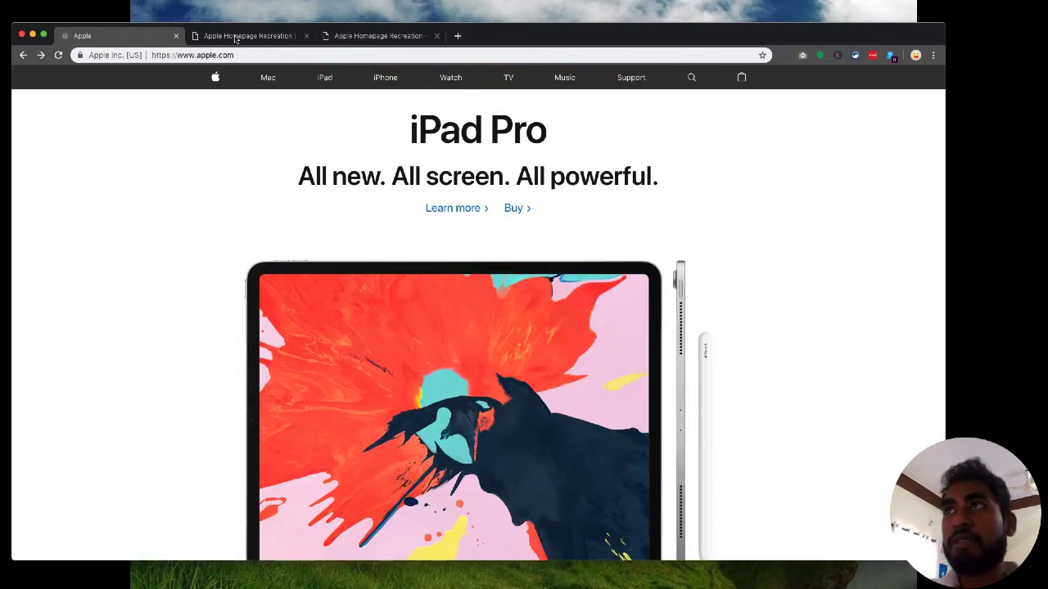
# Switch to the recreated page's editor, start a new animation for the iPad Pro image and choose Fade in.
pyautogui.click(236, 41)
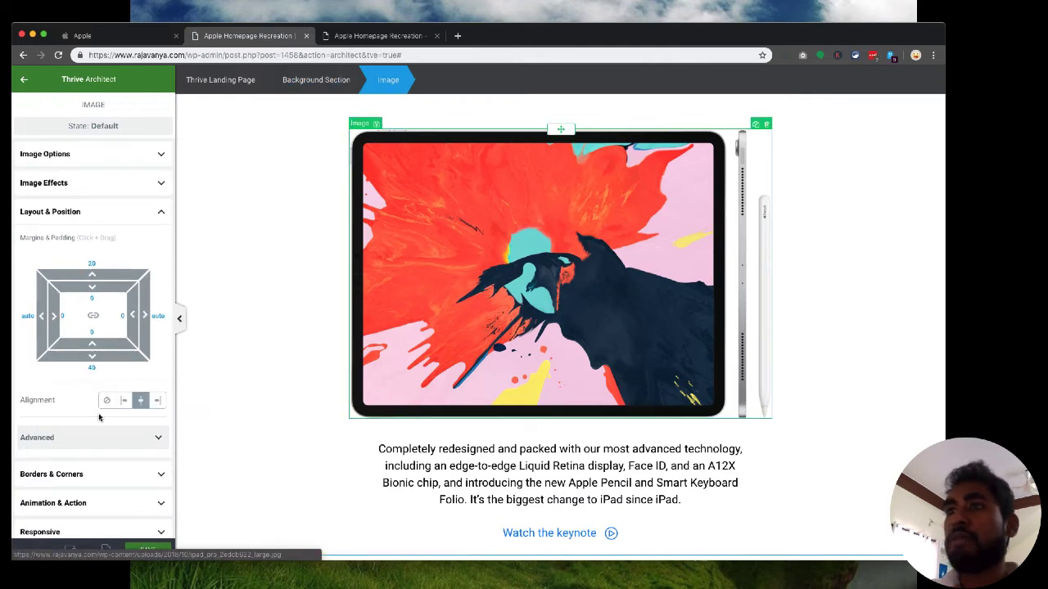
pyautogui.scroll(-2, 49, 453)
pyautogui.click(97, 435)
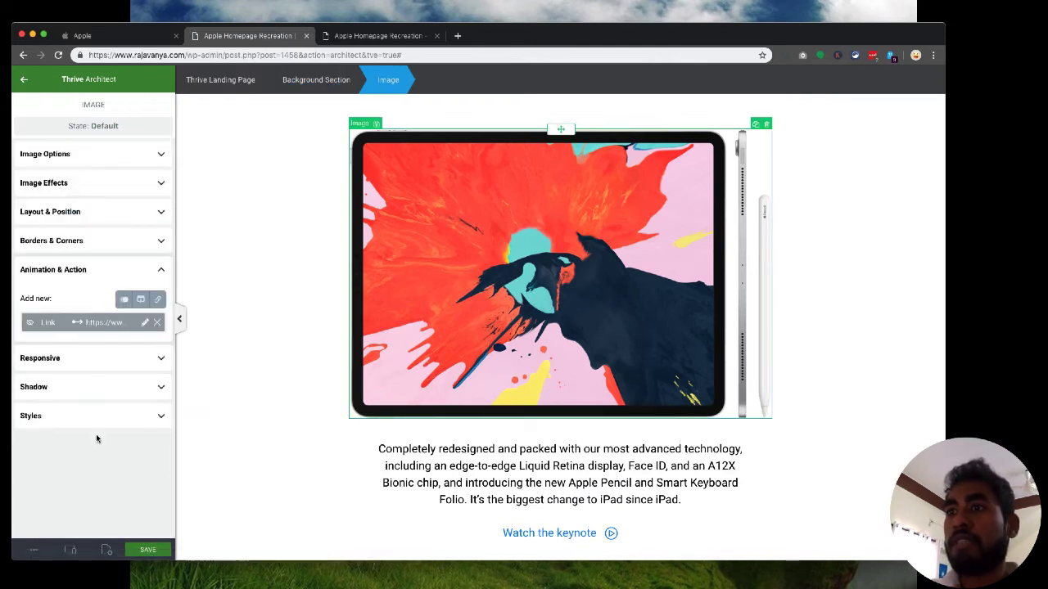
pyautogui.click(122, 299)
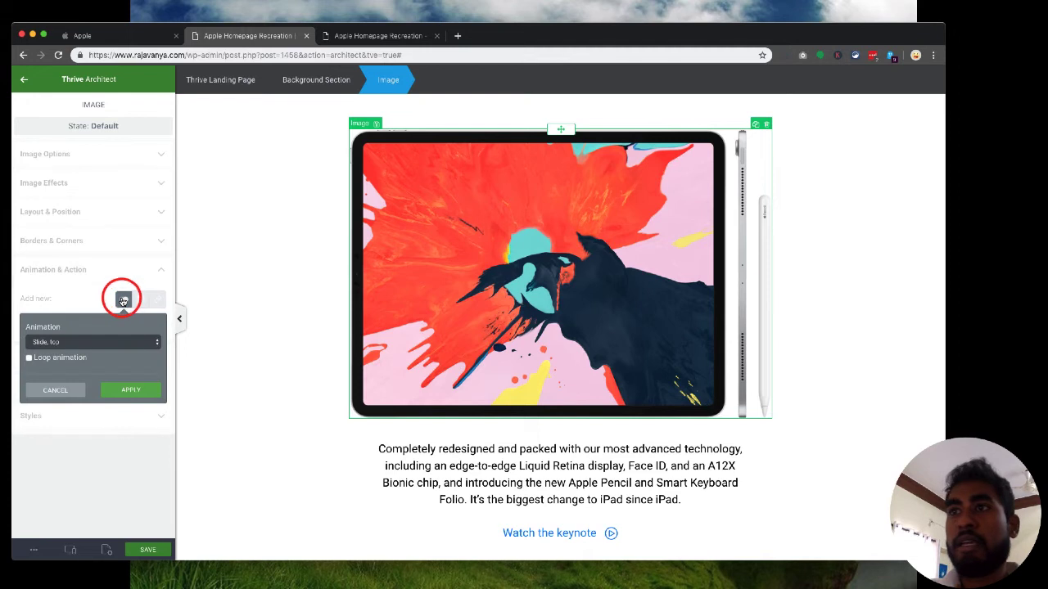
pyautogui.click(88, 341)
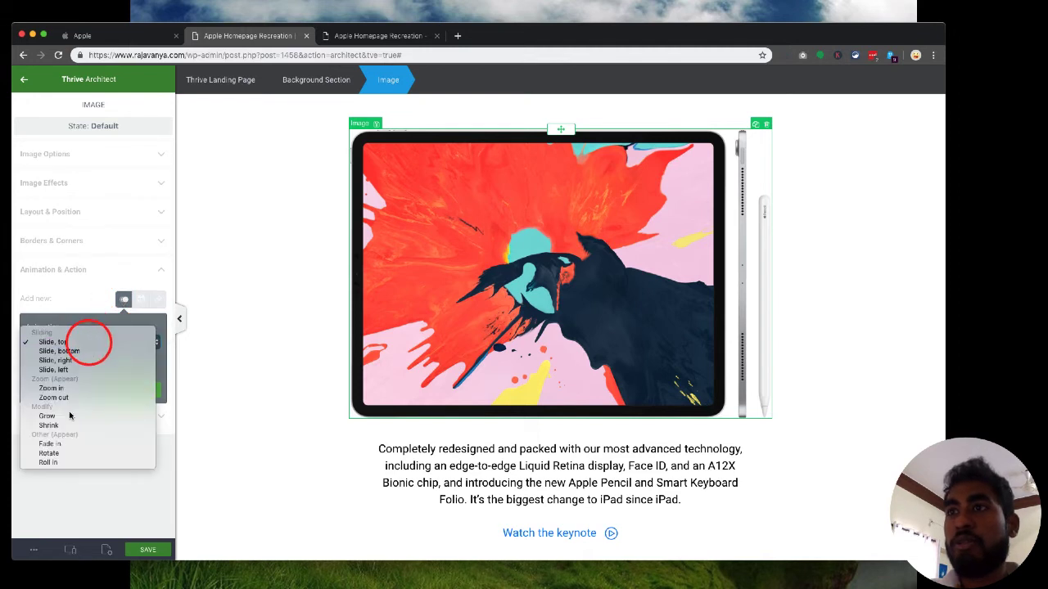
pyautogui.click(70, 444)
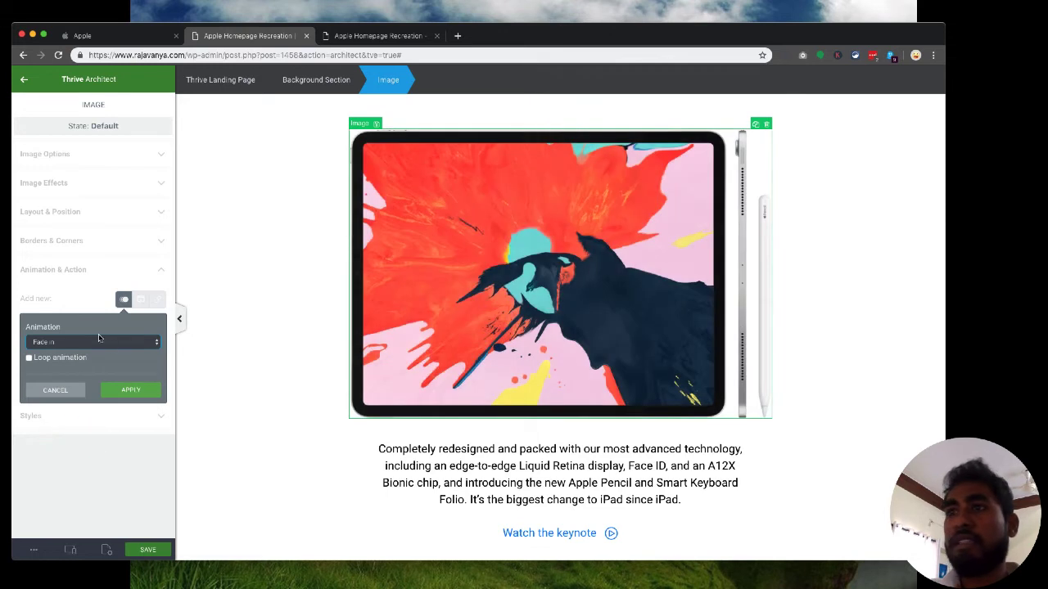
# Try the Slide, top and Slide, bottom animations on the iPad Pro image.
pyautogui.click(98, 338)
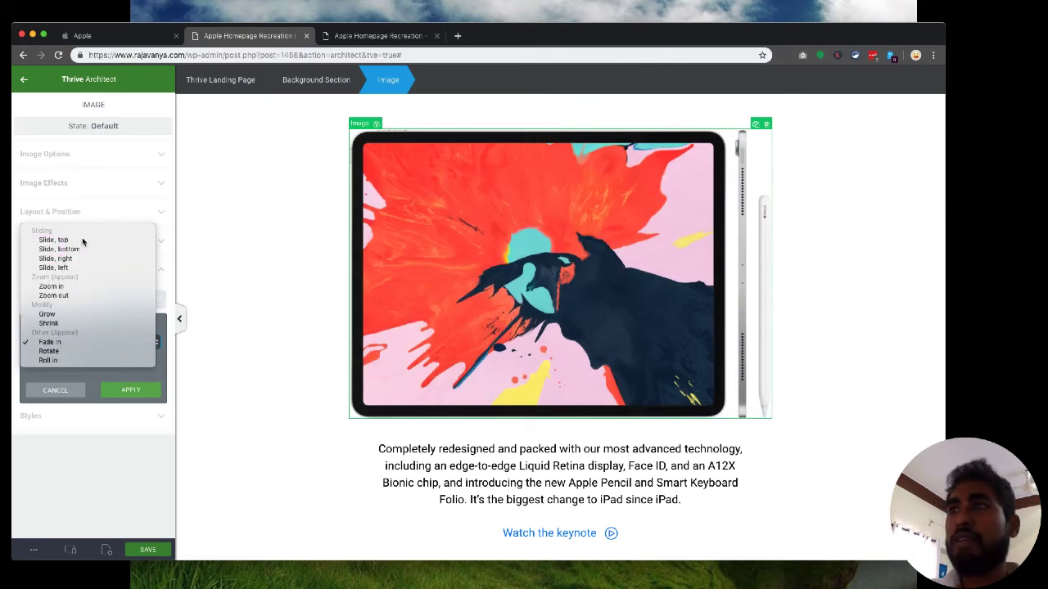
pyautogui.click(82, 239)
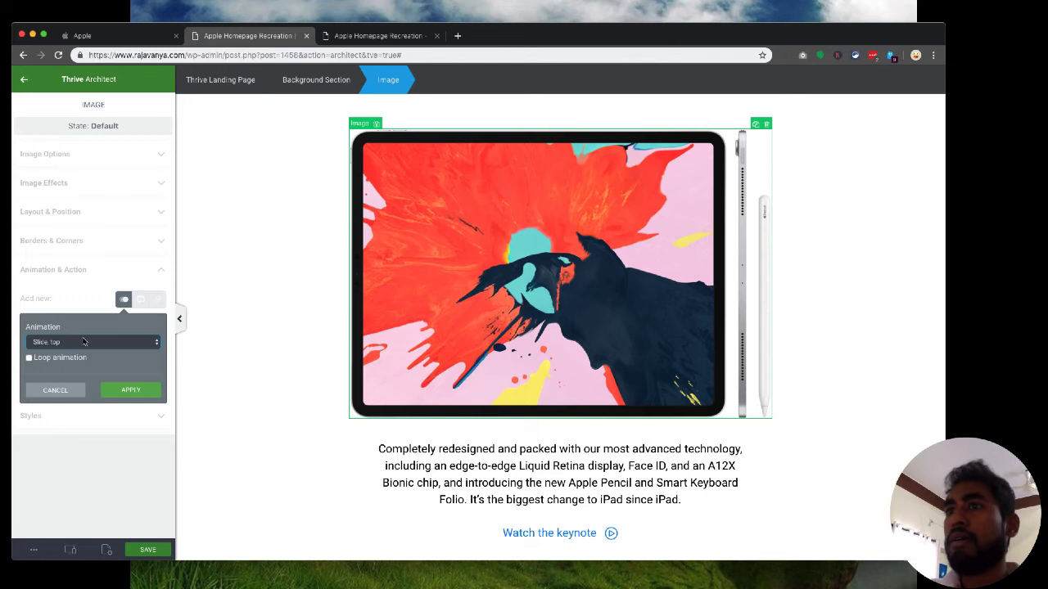
pyautogui.click(84, 341)
pyautogui.click(75, 349)
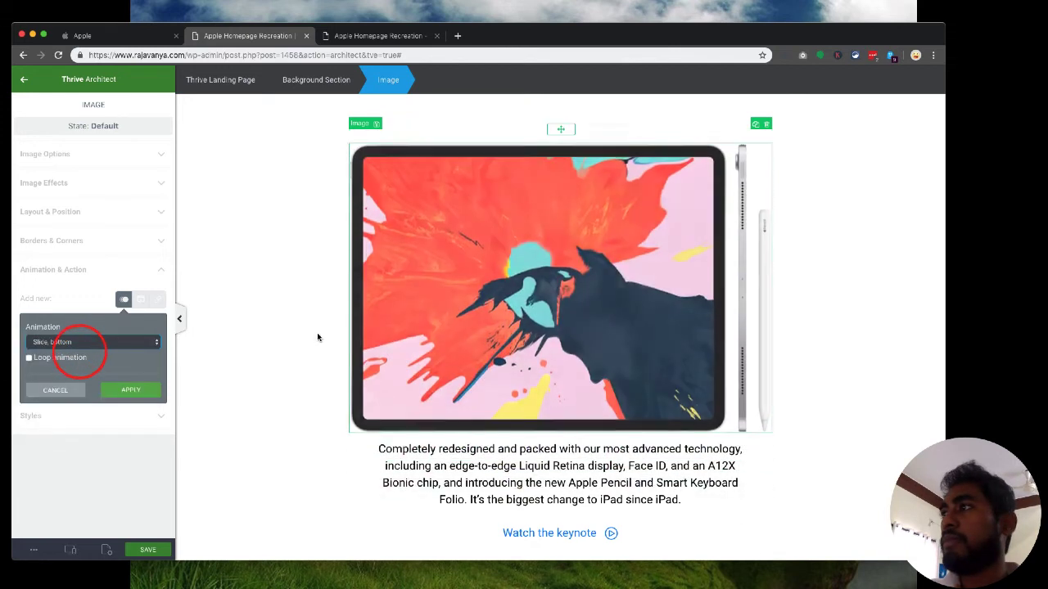
pyautogui.scroll(3, 317, 337)
pyautogui.scroll(-2, 317, 338)
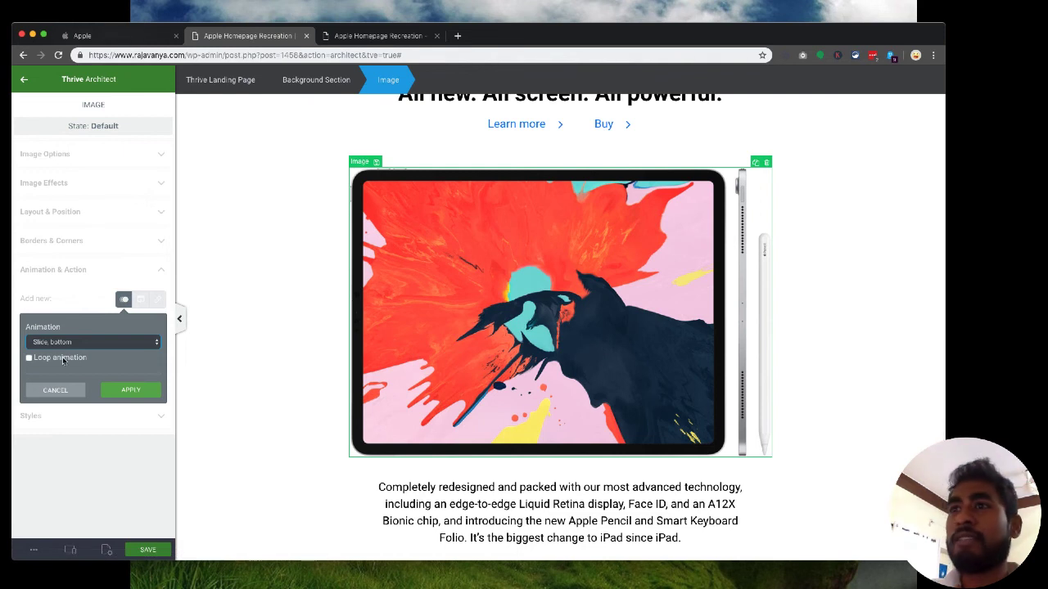
# Set the iPad Pro image's animation to Fade in and apply it.
pyautogui.click(115, 346)
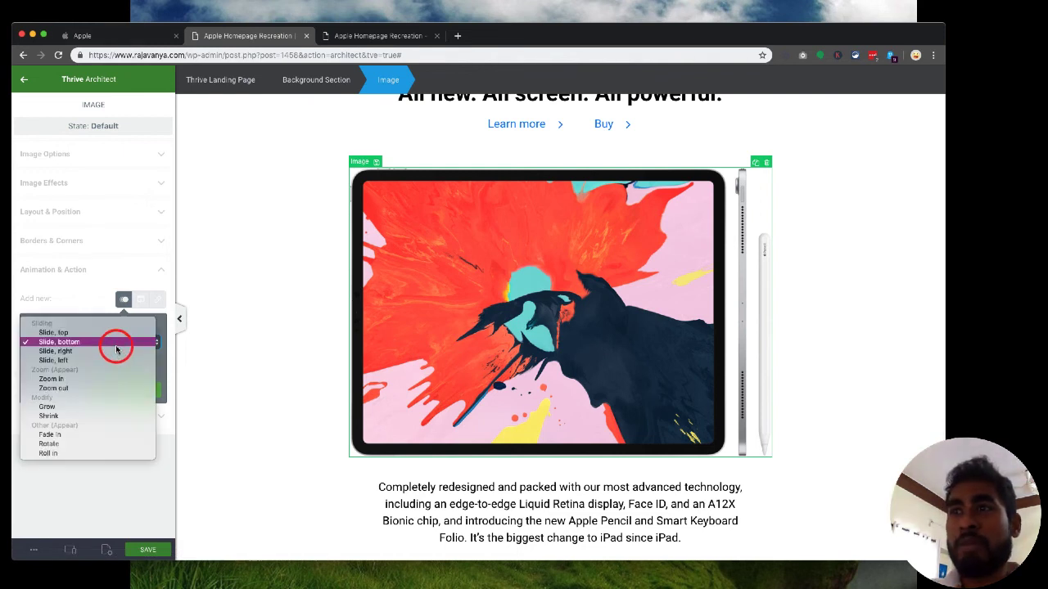
pyautogui.click(96, 438)
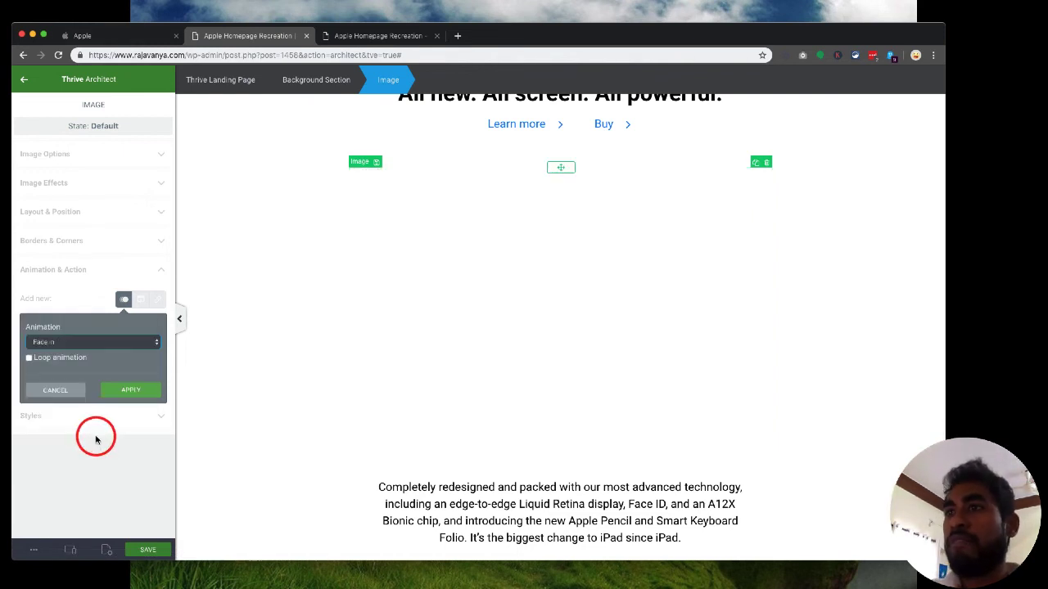
pyautogui.click(131, 391)
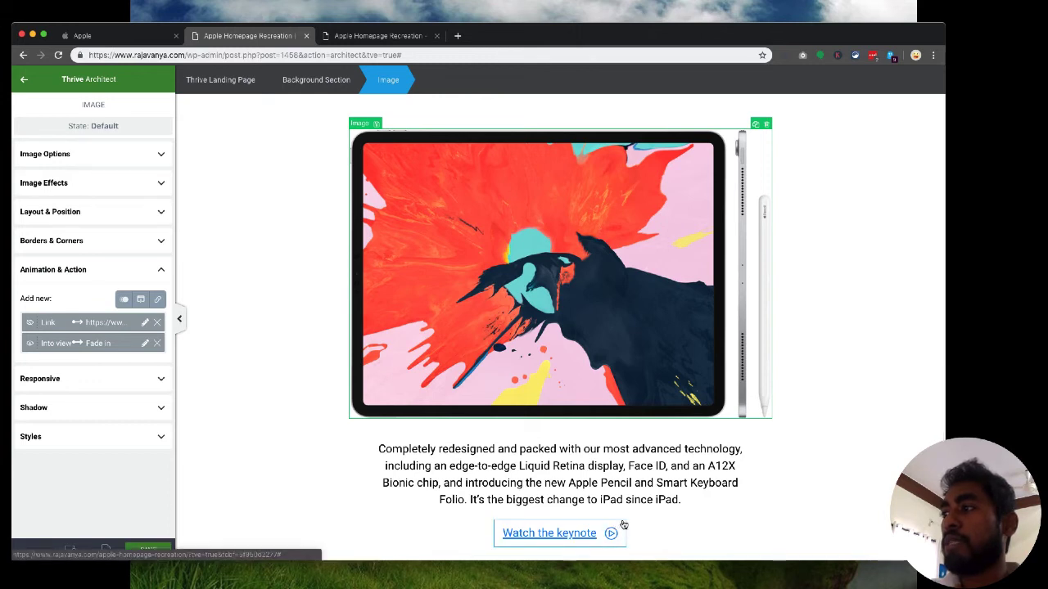
# Compare the recreated iPad Pro section with the layout of the MacBook Air section on the original Apple page.
pyautogui.click(623, 525)
pyautogui.scroll(1, 411, 126)
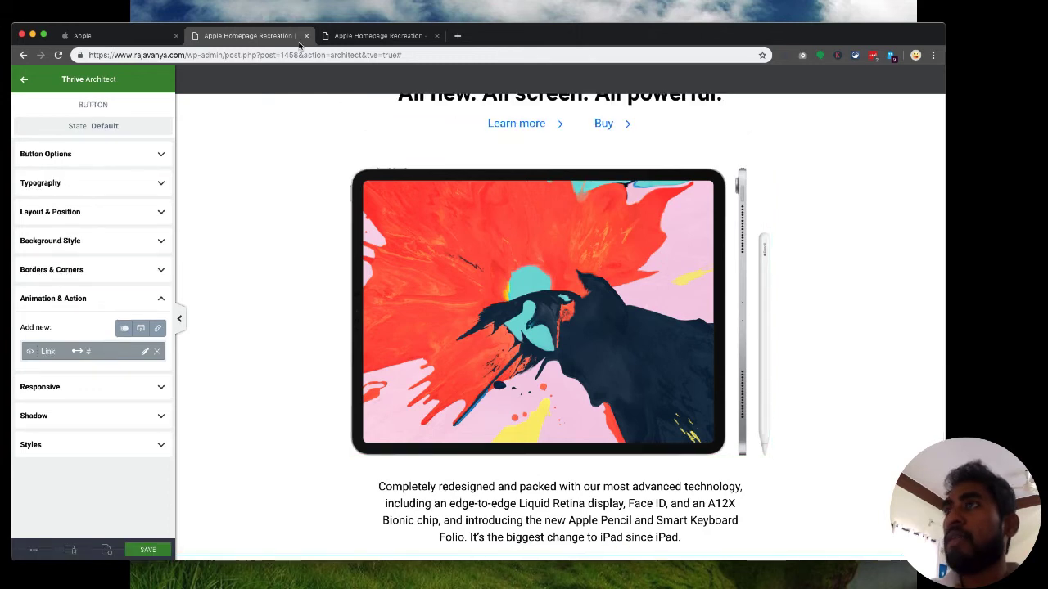
pyautogui.click(93, 36)
pyautogui.scroll(-10, 239, 201)
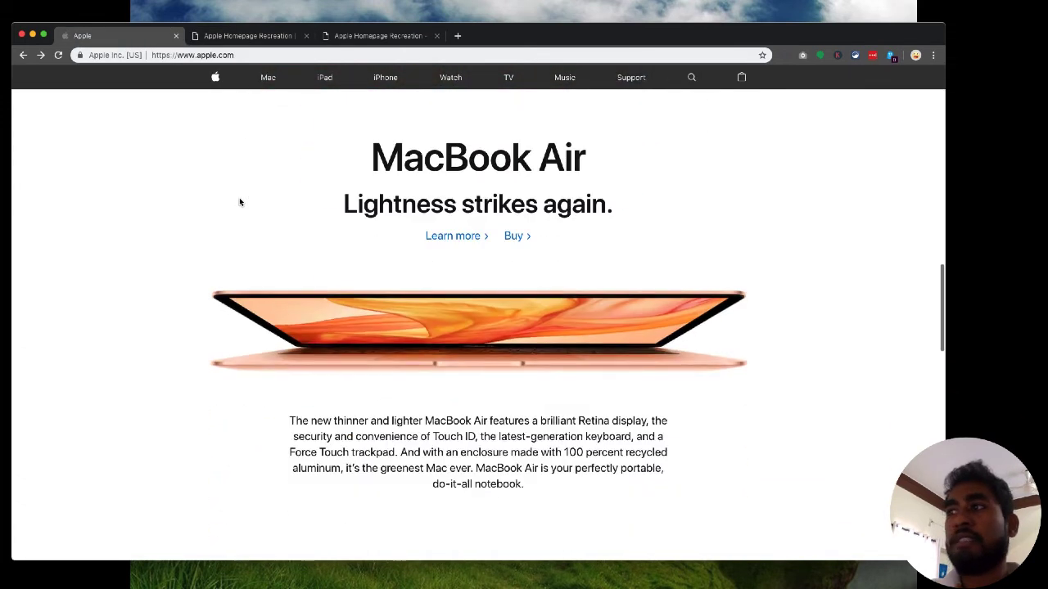
pyautogui.click(243, 40)
pyautogui.click(277, 412)
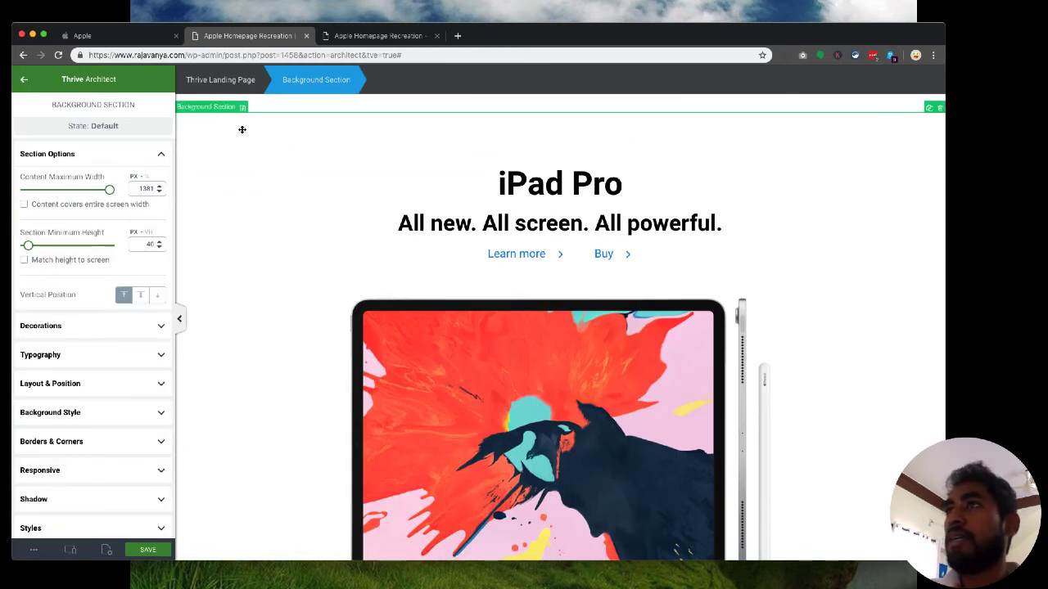
pyautogui.click(90, 36)
pyautogui.scroll(5, 287, 341)
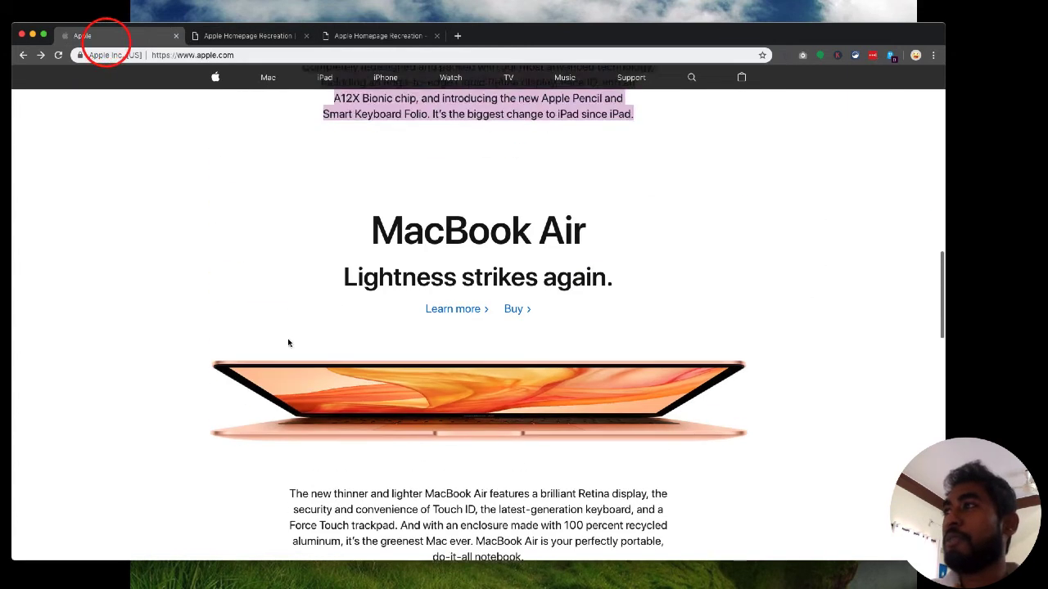
pyautogui.click(233, 35)
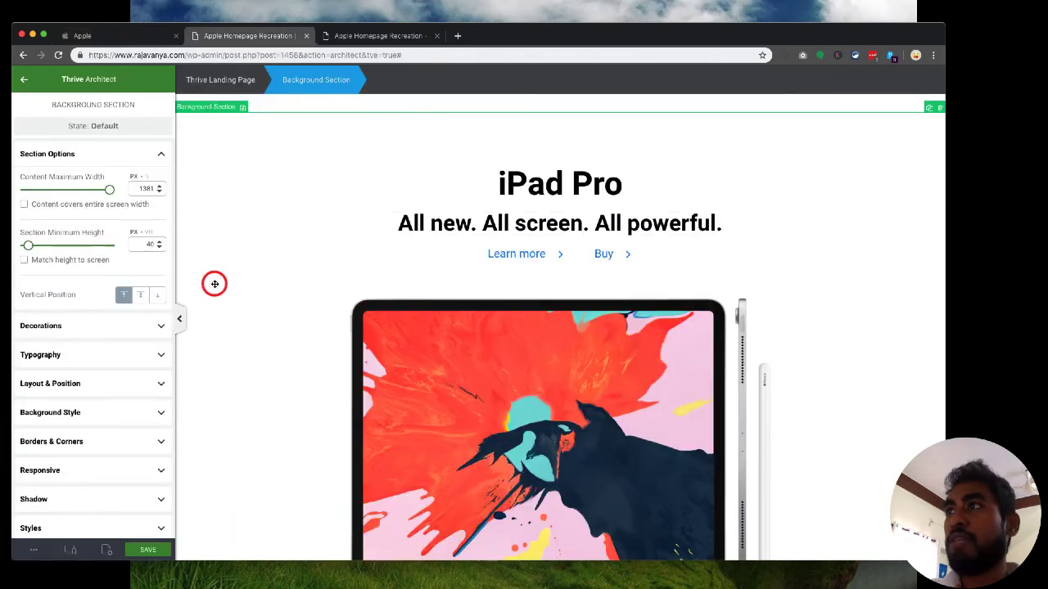
# Duplicate the whole iPad Pro background section on the recreated page.
pyautogui.click(86, 378)
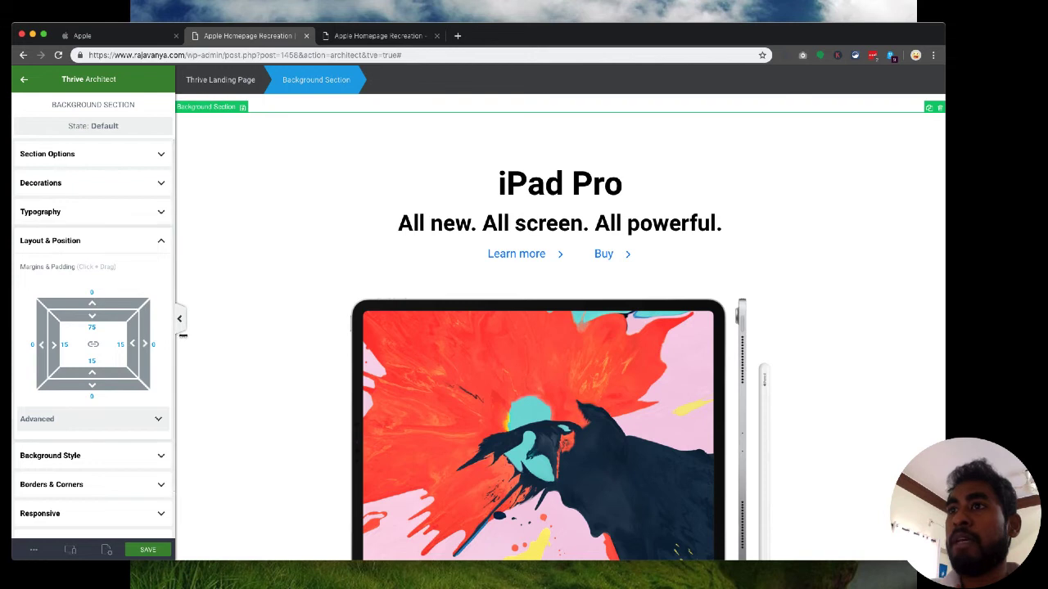
pyautogui.click(303, 358)
pyautogui.scroll(-3, 303, 357)
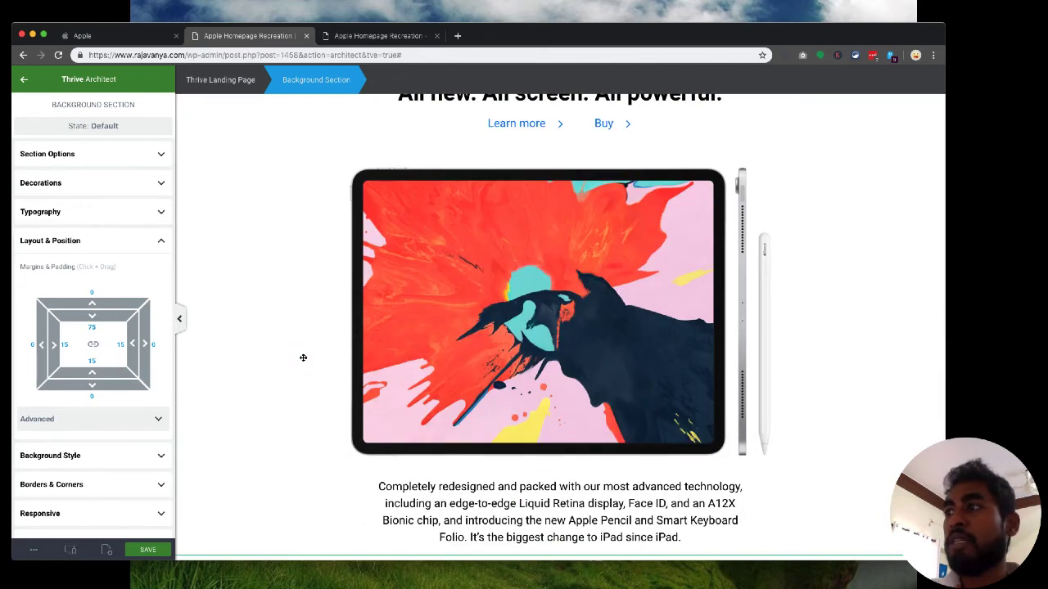
pyautogui.scroll(2, 264, 312)
pyautogui.scroll(2, 760, 266)
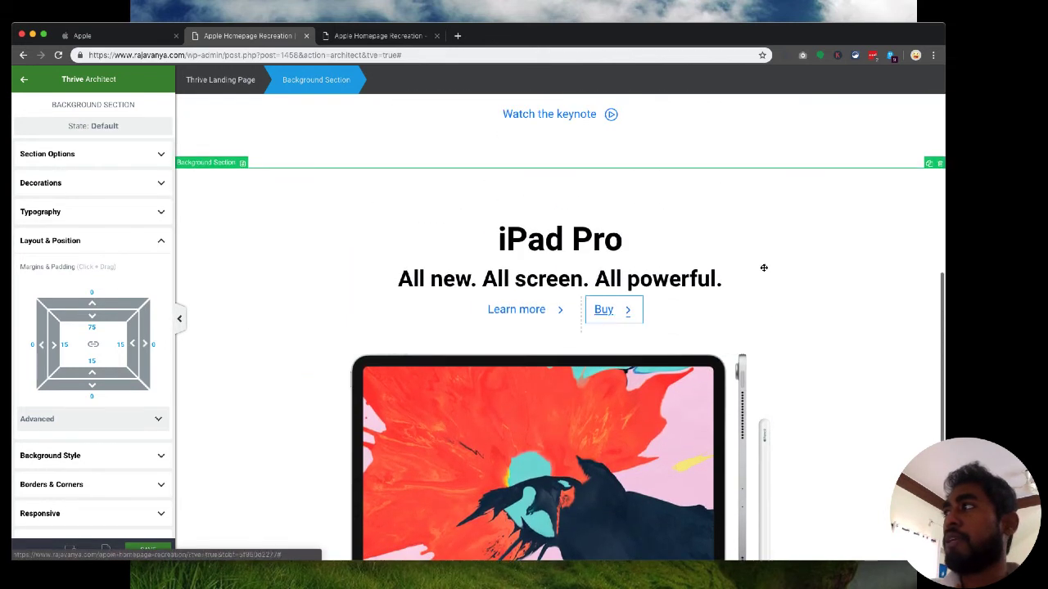
pyautogui.click(928, 163)
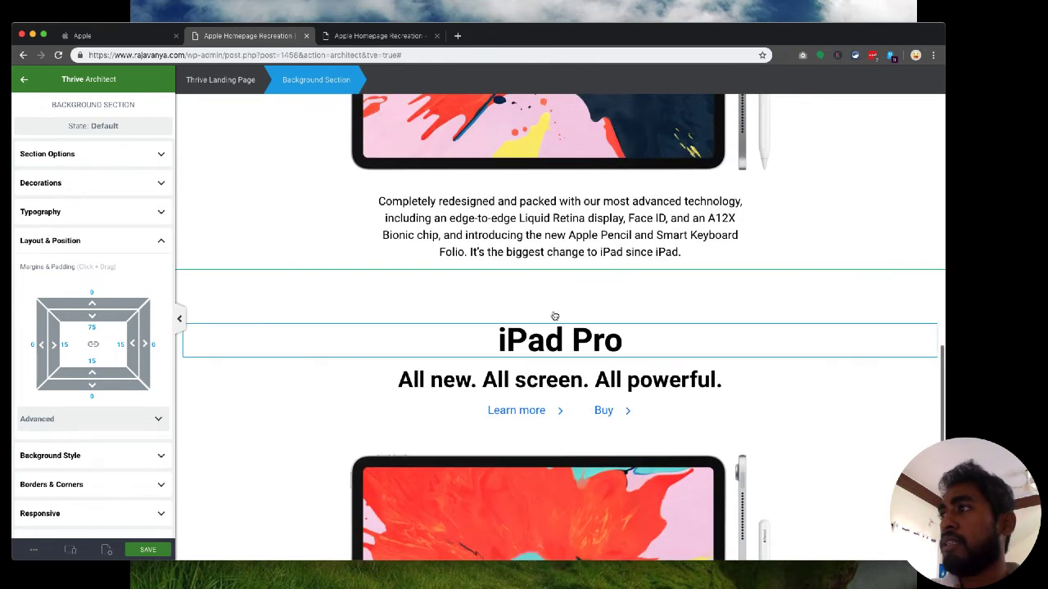
# Increase the bottom padding of the upper iPad Pro section, using the Apple page's section spacing as reference.
pyautogui.click(123, 35)
pyautogui.scroll(-1, 240, 237)
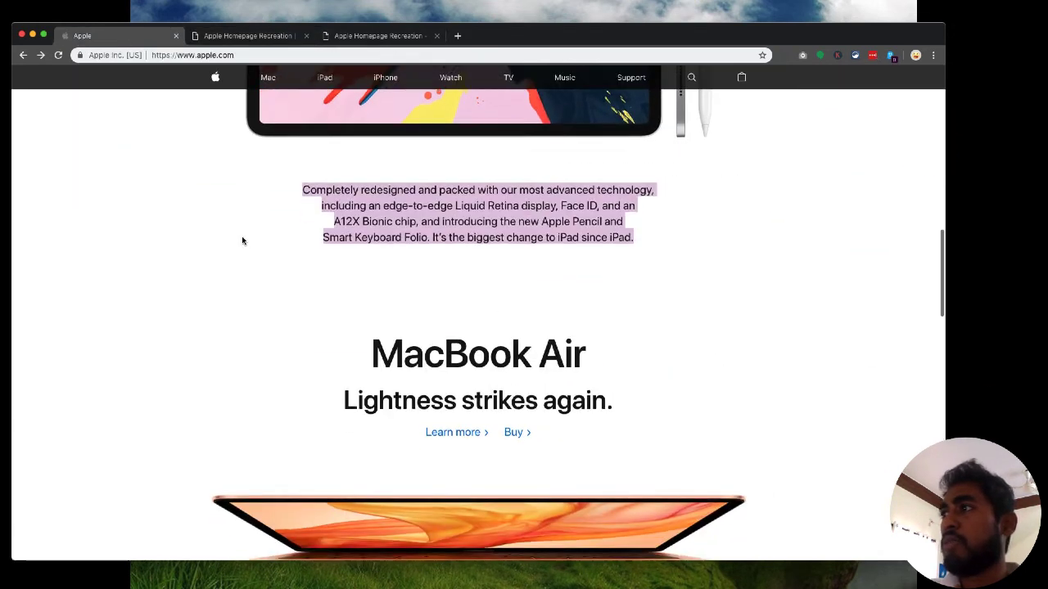
pyautogui.click(241, 36)
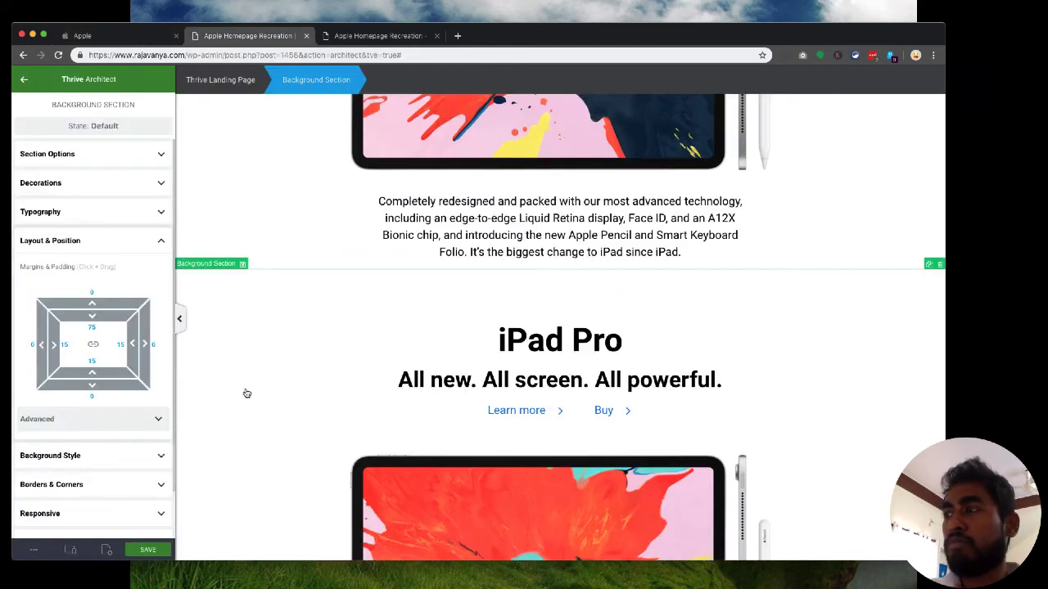
pyautogui.click(243, 234)
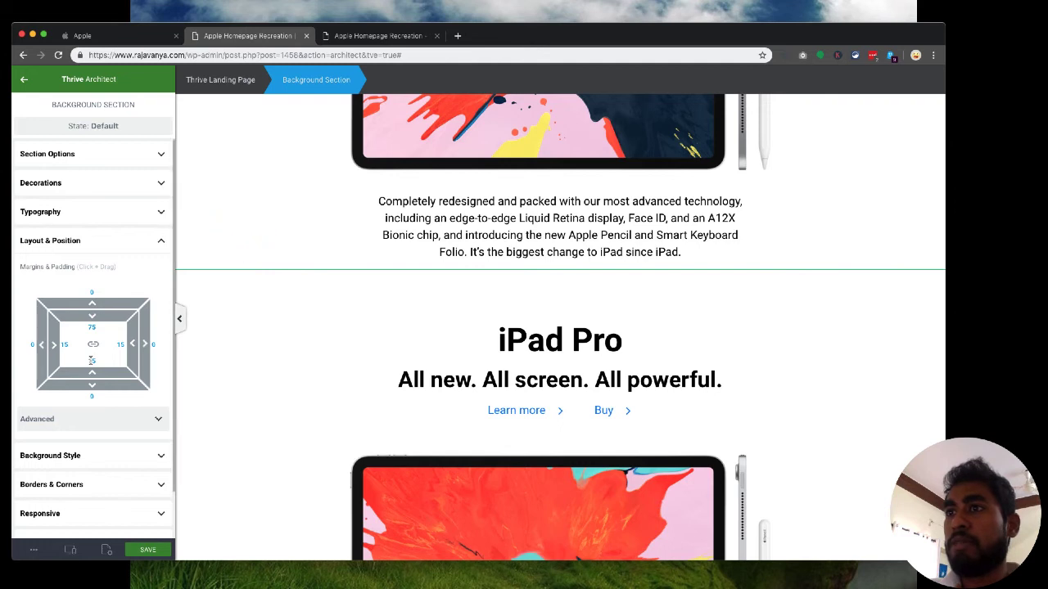
pyautogui.moveTo(91, 361); pyautogui.dragTo(107, 371)
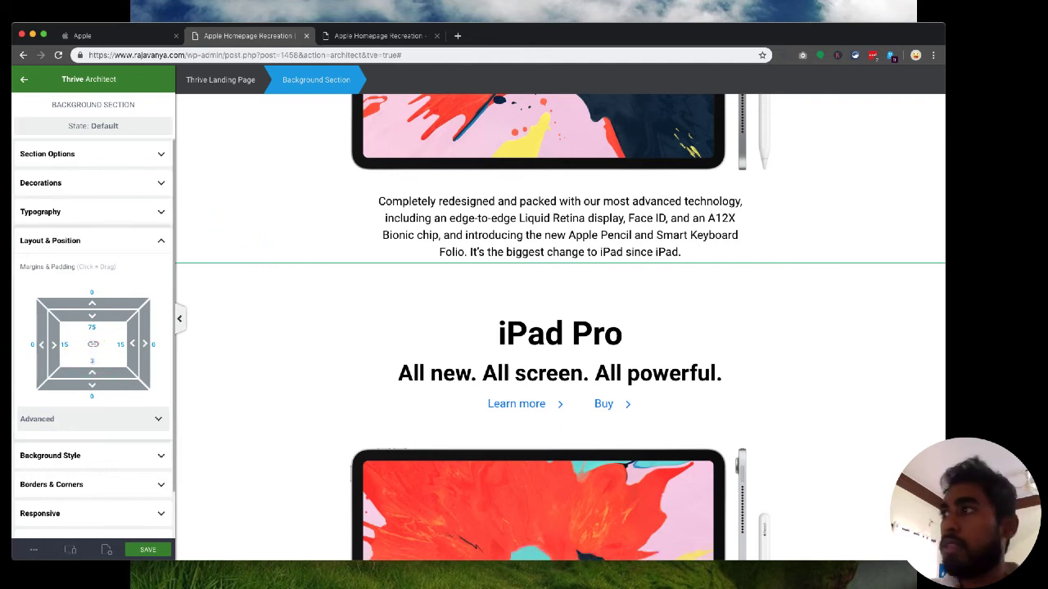
pyautogui.click(268, 324)
pyautogui.scroll(-1, 269, 325)
pyautogui.scroll(10, 268, 324)
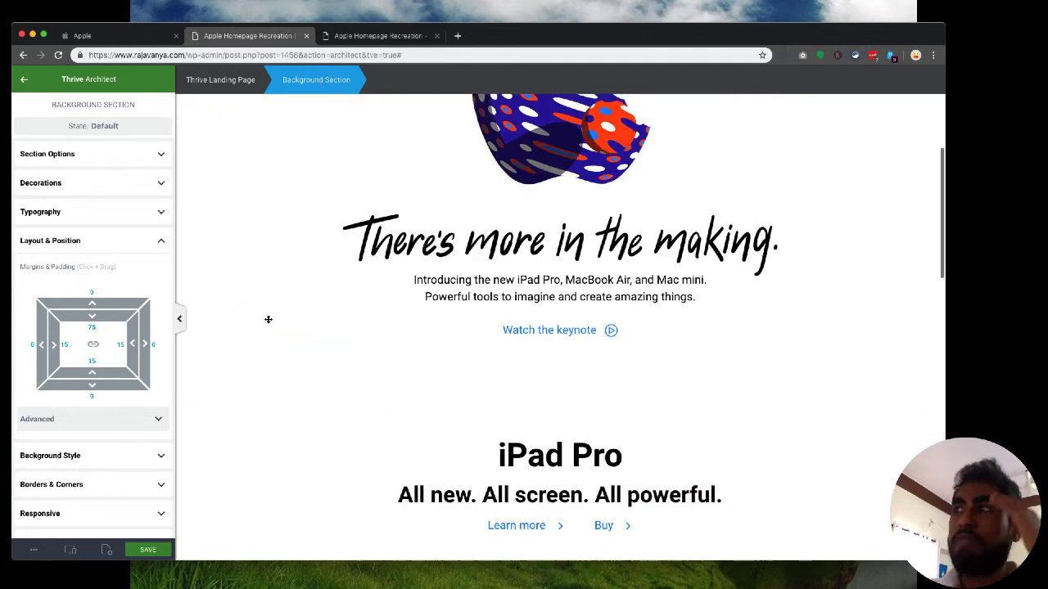
pyautogui.scroll(-12, 268, 324)
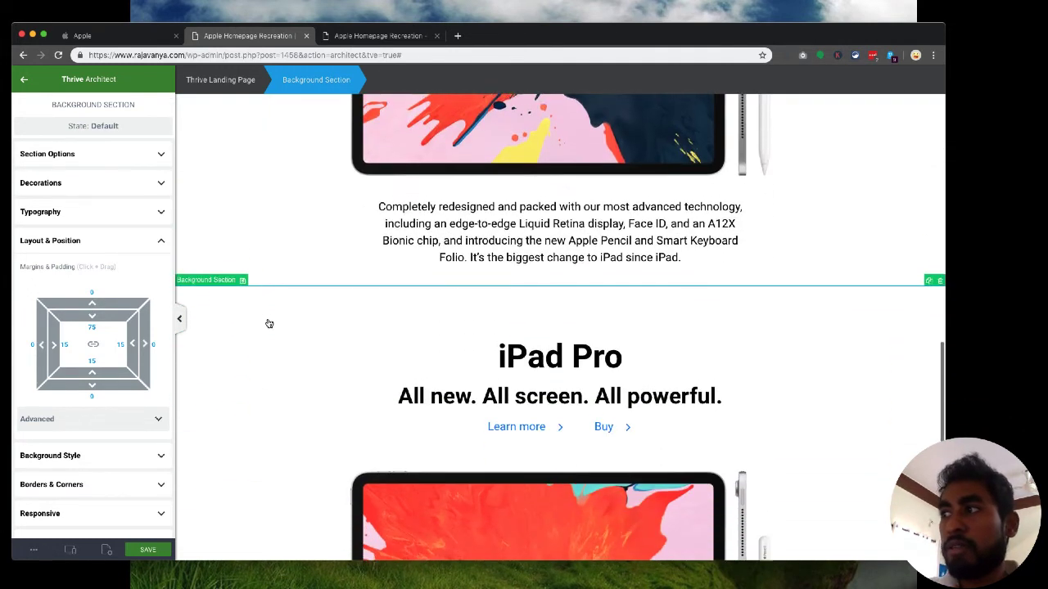
pyautogui.scroll(1, 270, 320)
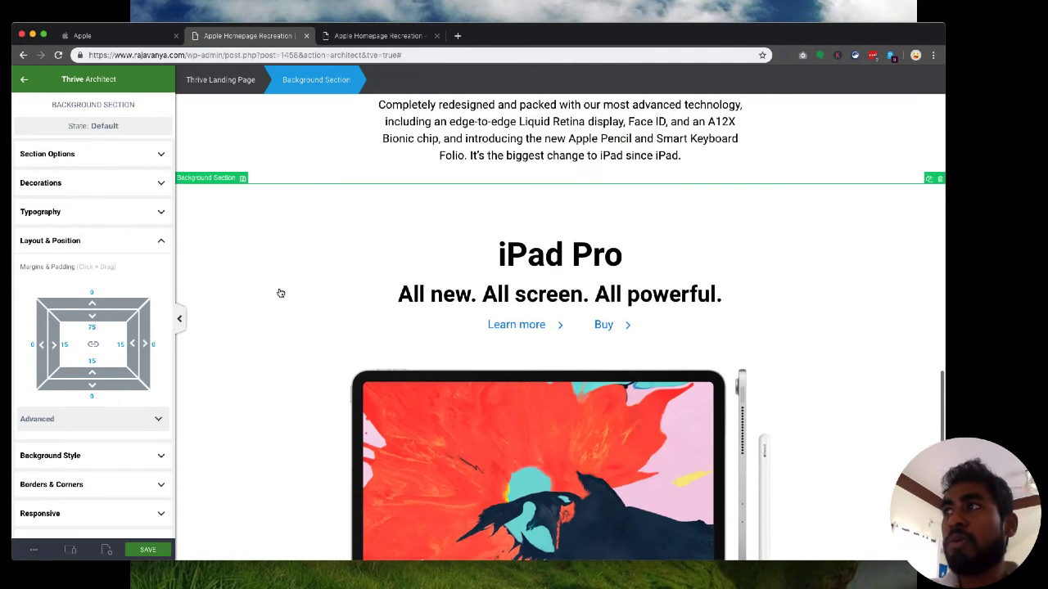
# Replace the duplicated section's iPad Pro heading with "MacBook Air" copied from the Apple page.
pyautogui.click(98, 36)
pyautogui.tripleClick(431, 350)
pyautogui.press('super+c')
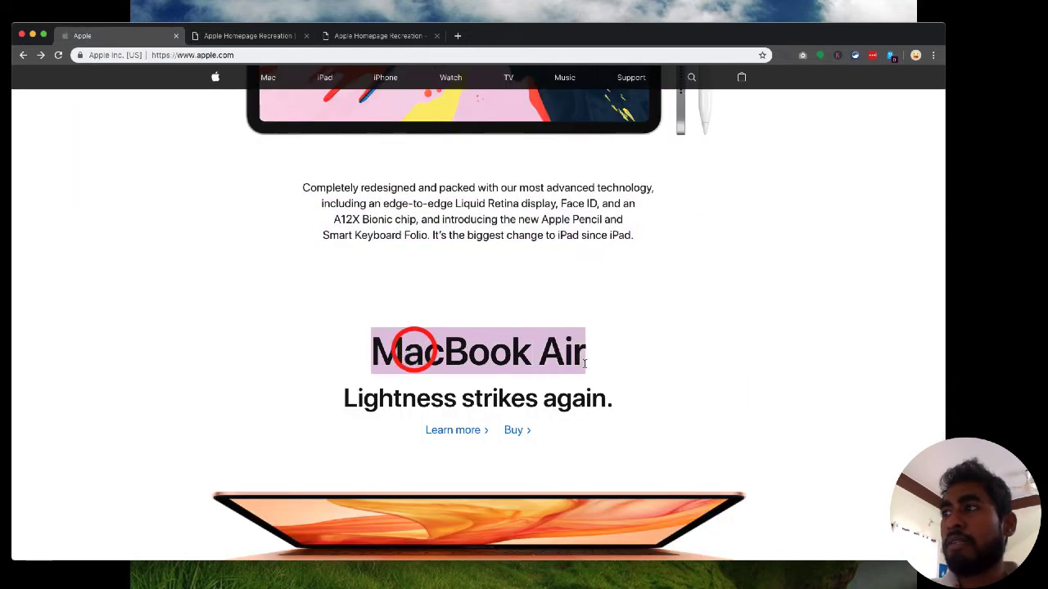
pyautogui.click(228, 36)
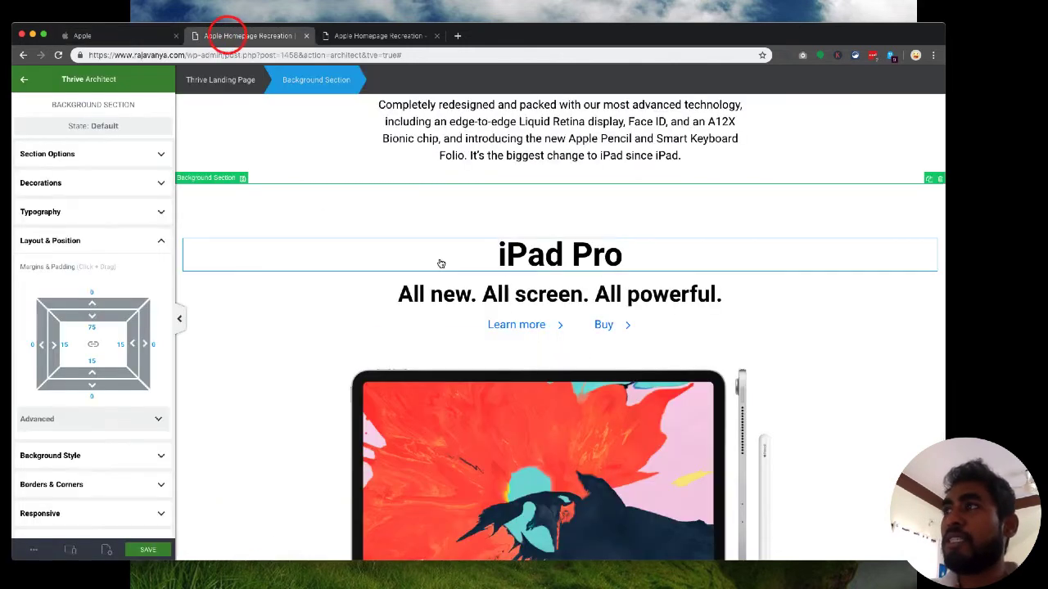
pyautogui.click(542, 252)
pyautogui.tripleClick(540, 254)
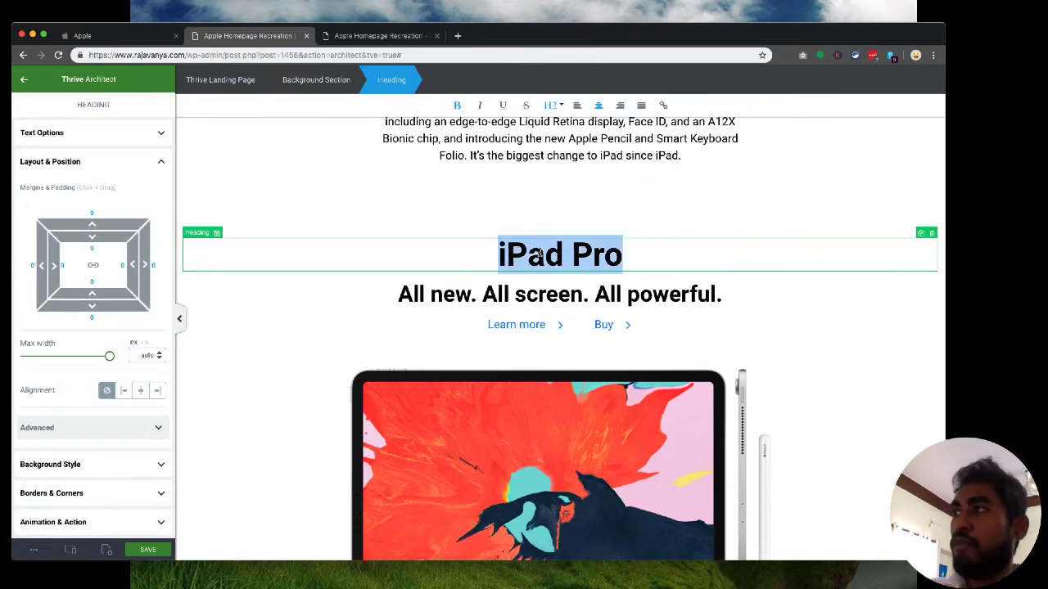
pyautogui.press('super+v')
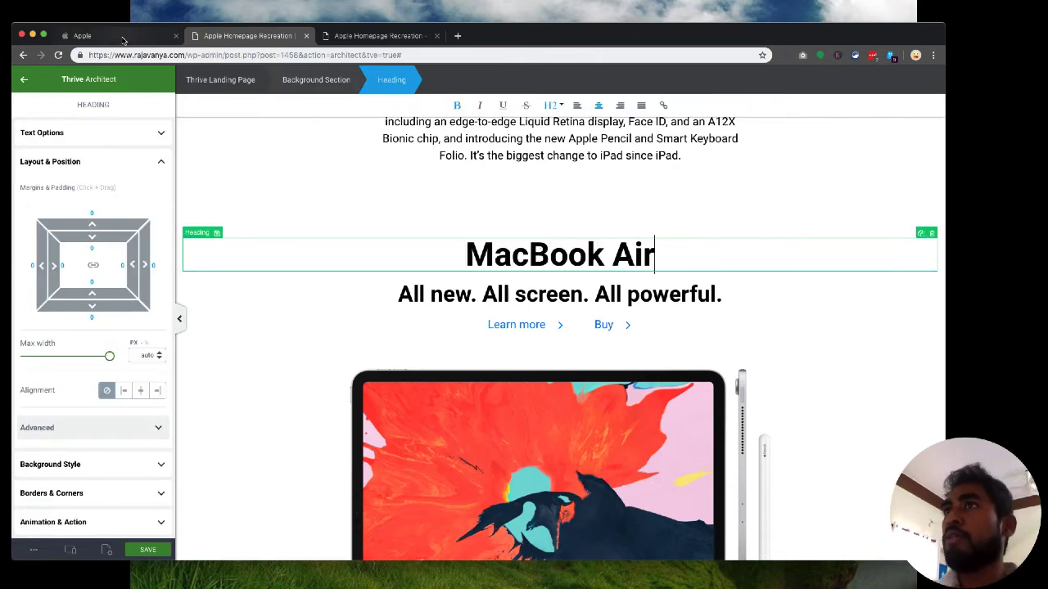
# Replace the subheading under MacBook Air with "Lightness strikes again." copied from the Apple page.
pyautogui.click(115, 36)
pyautogui.tripleClick(466, 397)
pyautogui.hotkey('ctrl', 'c')
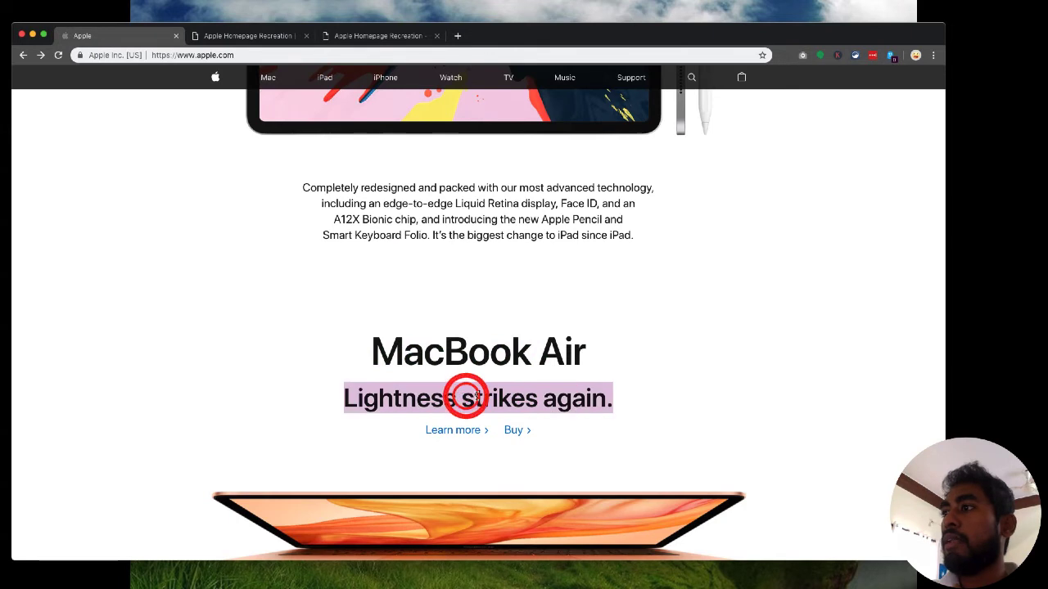
pyautogui.click(252, 35)
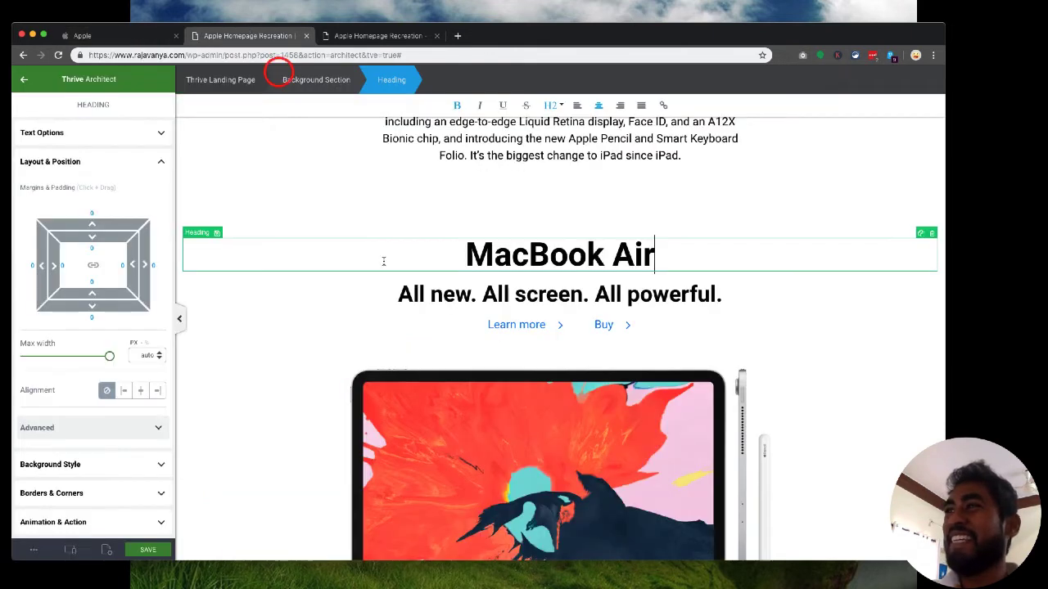
pyautogui.click(418, 293)
pyautogui.tripleClick(418, 293)
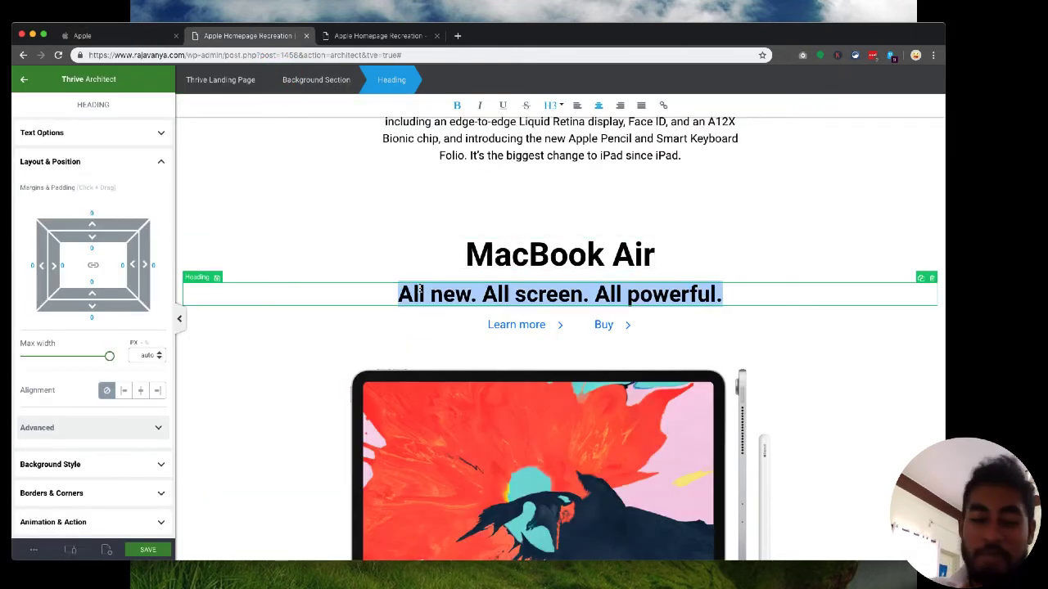
pyautogui.hotkey('ctrl', 'v')
pyautogui.press('BackSpace')
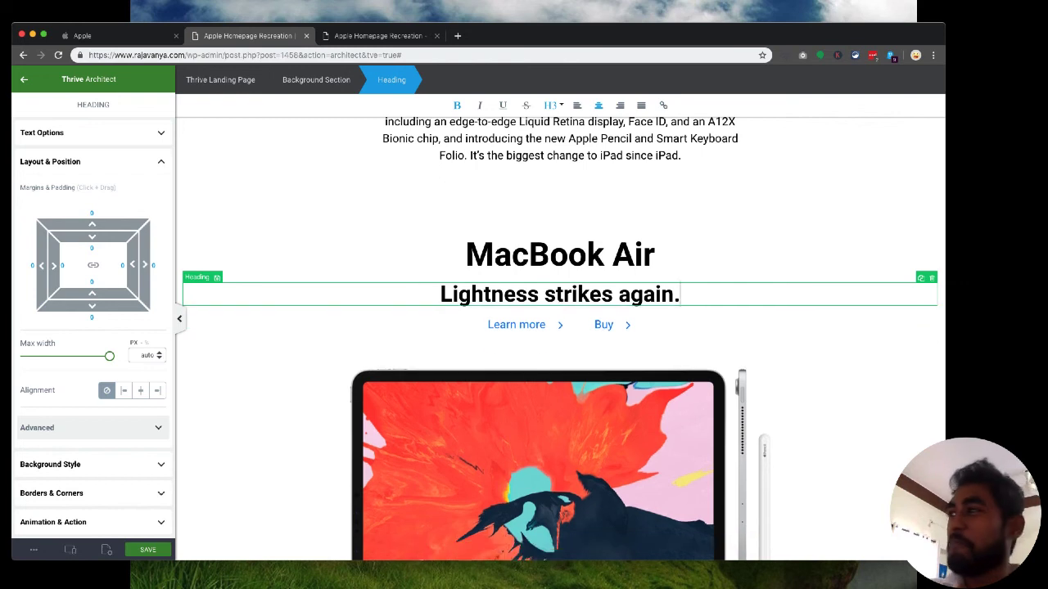
# Set the top margin of the Learn more and Buy columns in the MacBook Air section to 20, using the Apple page's spacing as reference.
pyautogui.click(107, 37)
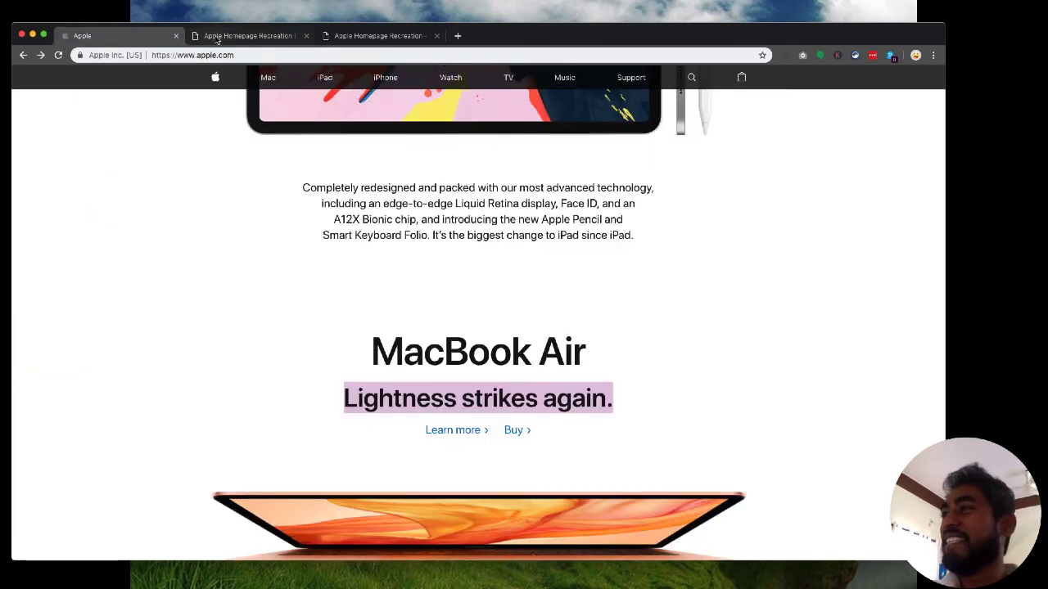
pyautogui.click(245, 35)
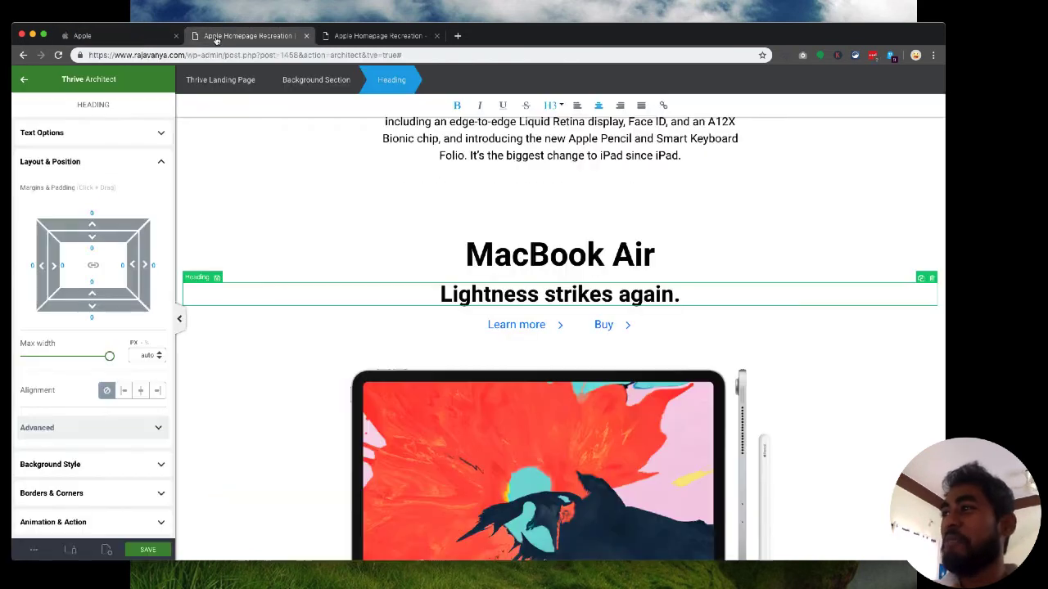
pyautogui.click(354, 328)
pyautogui.click(120, 36)
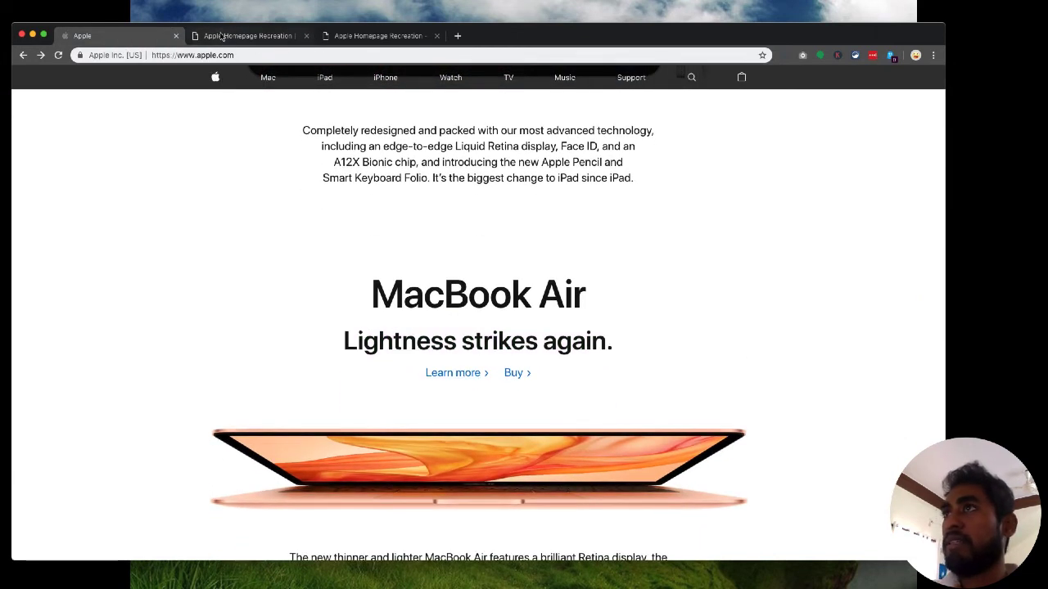
pyautogui.hotkey('ctrl', 'Tab')
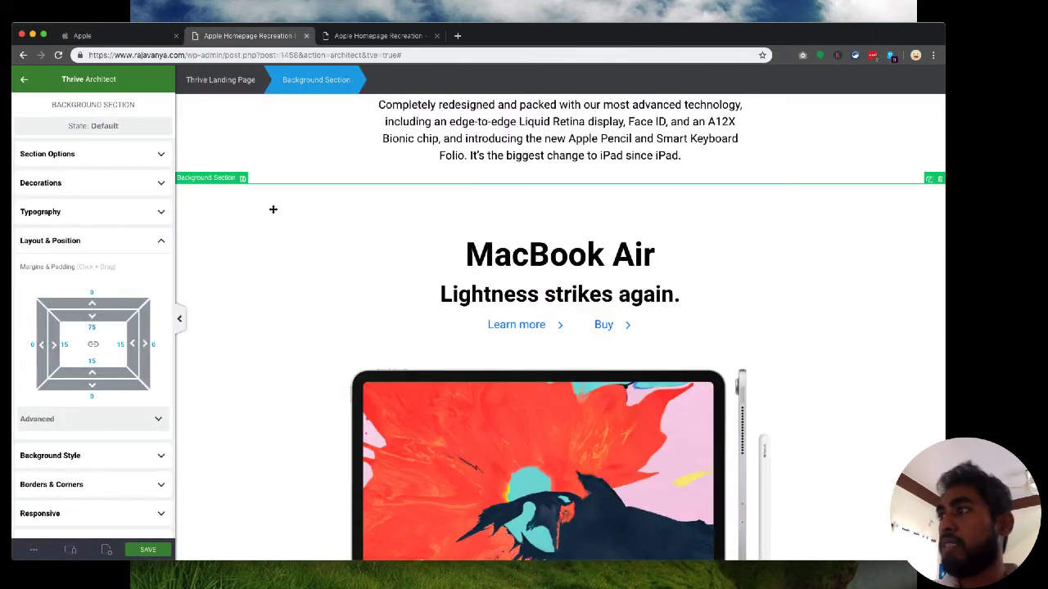
pyautogui.click(537, 320)
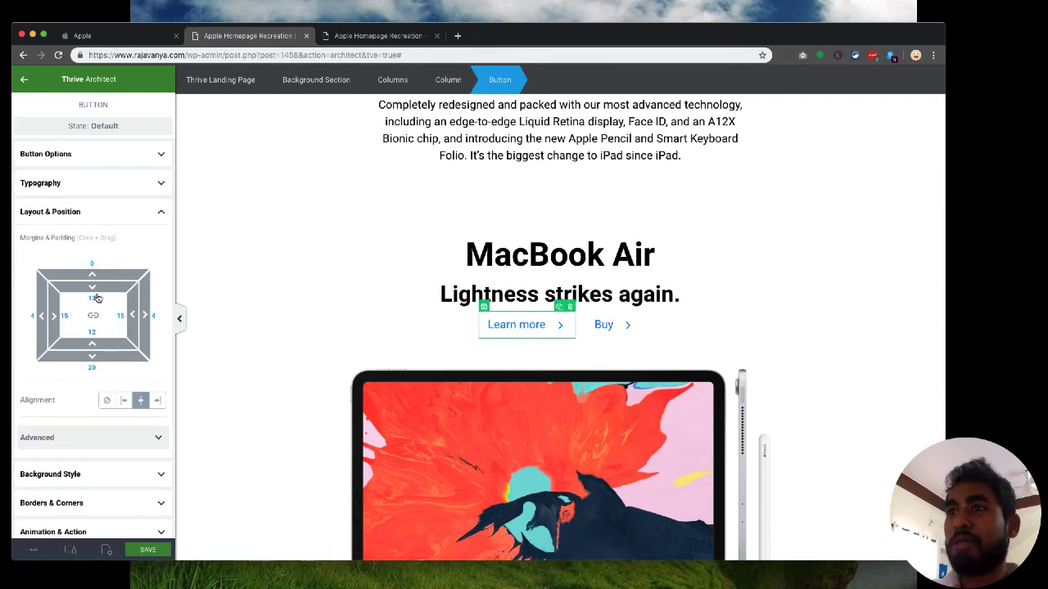
pyautogui.click(393, 81)
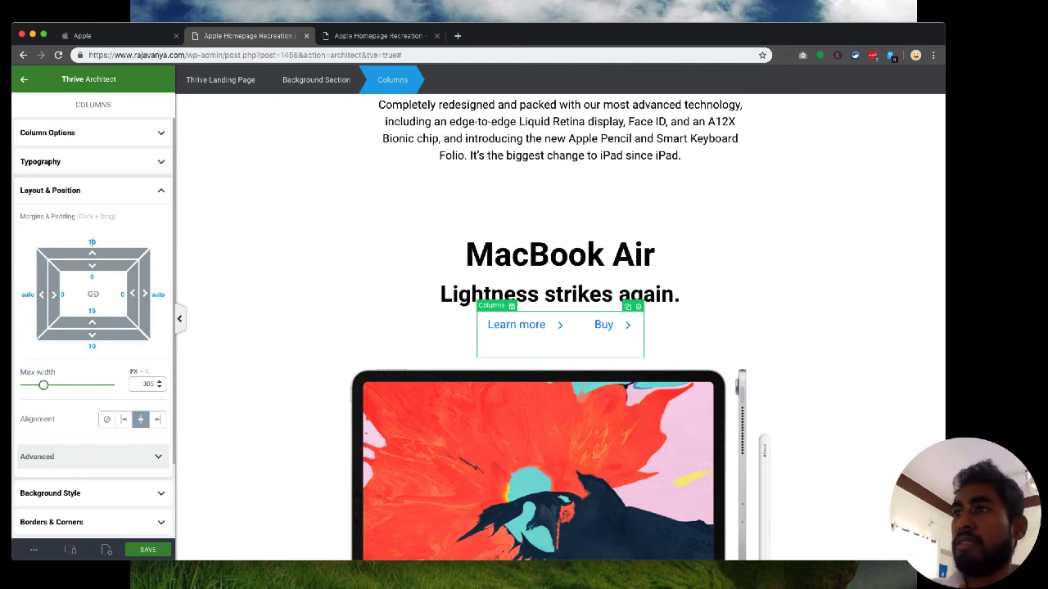
pyautogui.moveTo(92, 242); pyautogui.dragTo(92, 239)
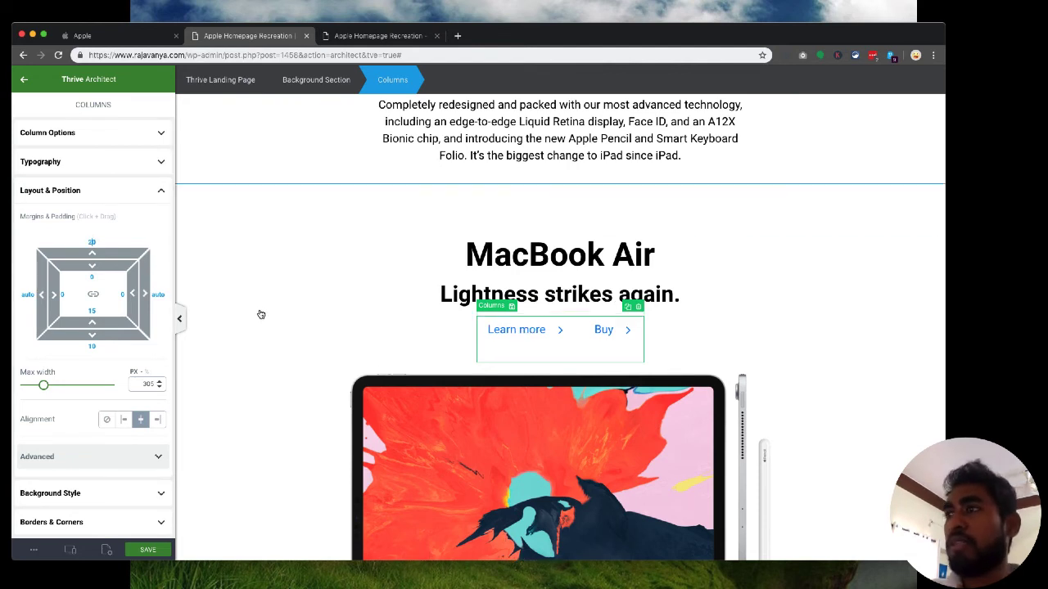
pyautogui.click(378, 292)
# Set the top margin of the Learn more and Buy columns in the iPad Pro section to 20.
pyautogui.scroll(6, 377, 292)
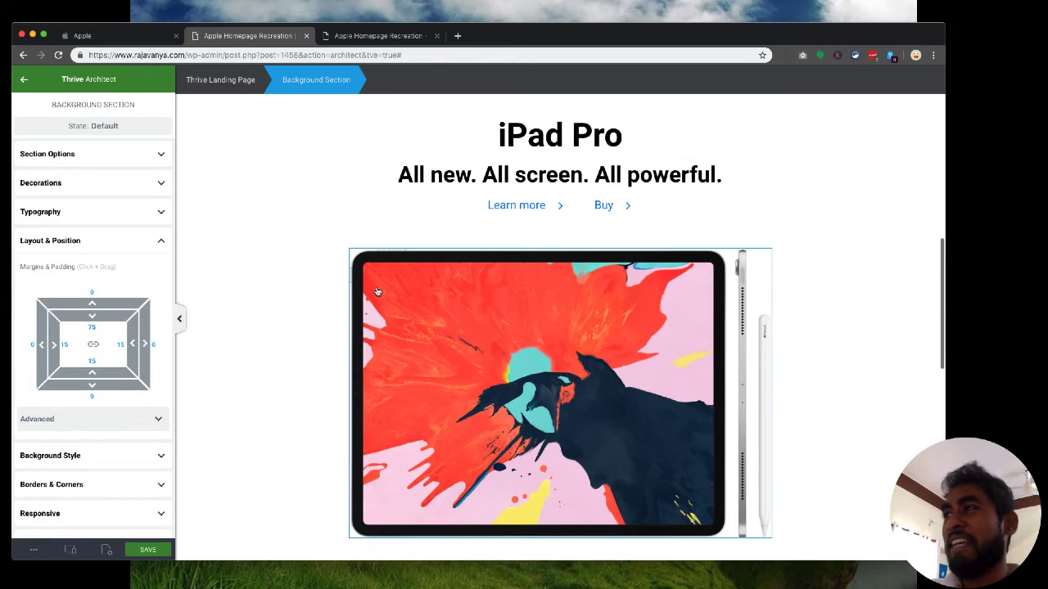
pyautogui.click(500, 216)
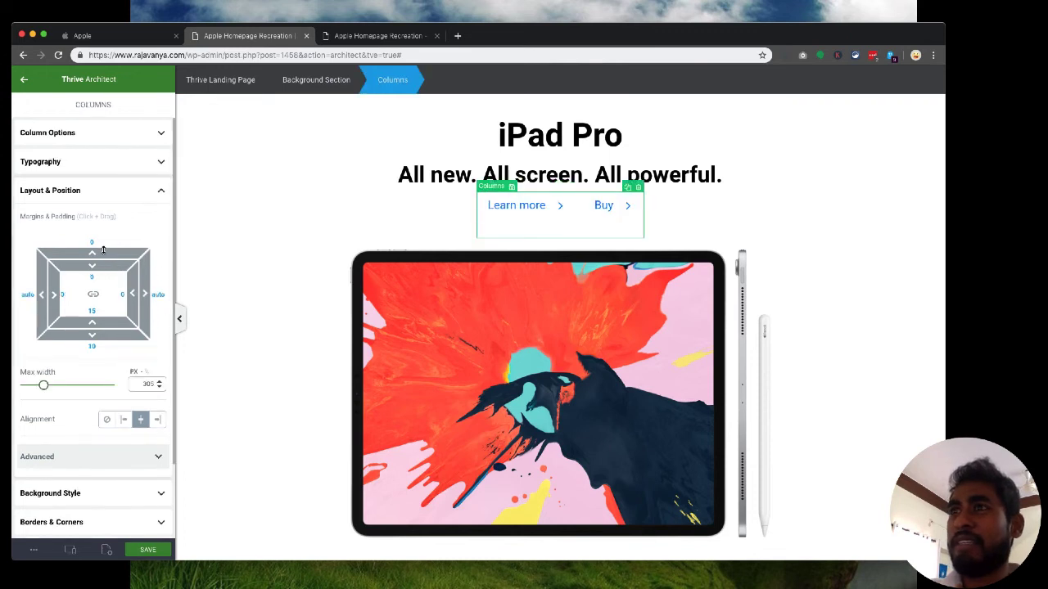
pyautogui.write('2')
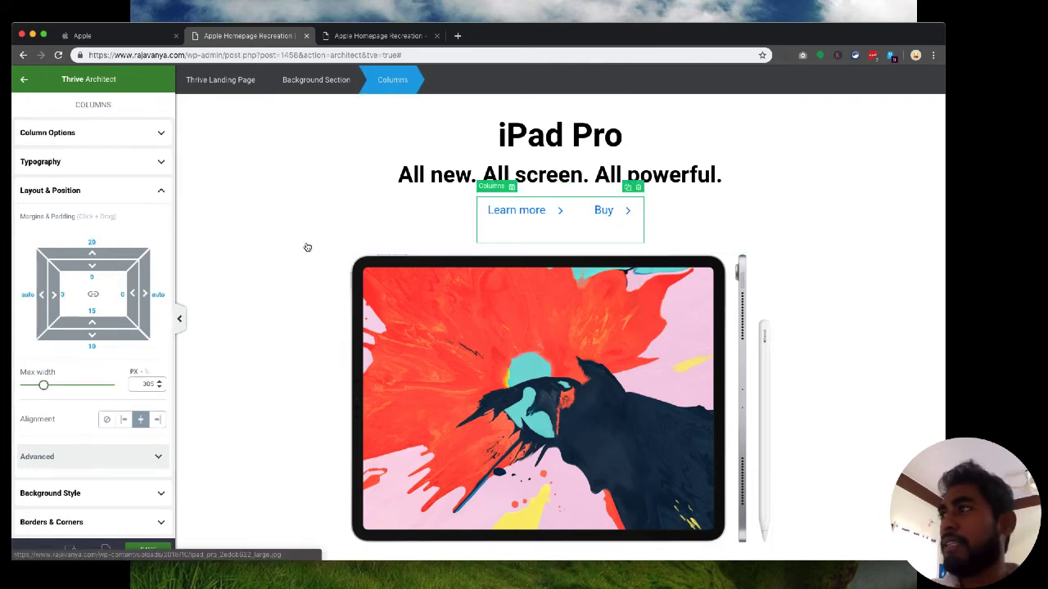
pyautogui.click(287, 288)
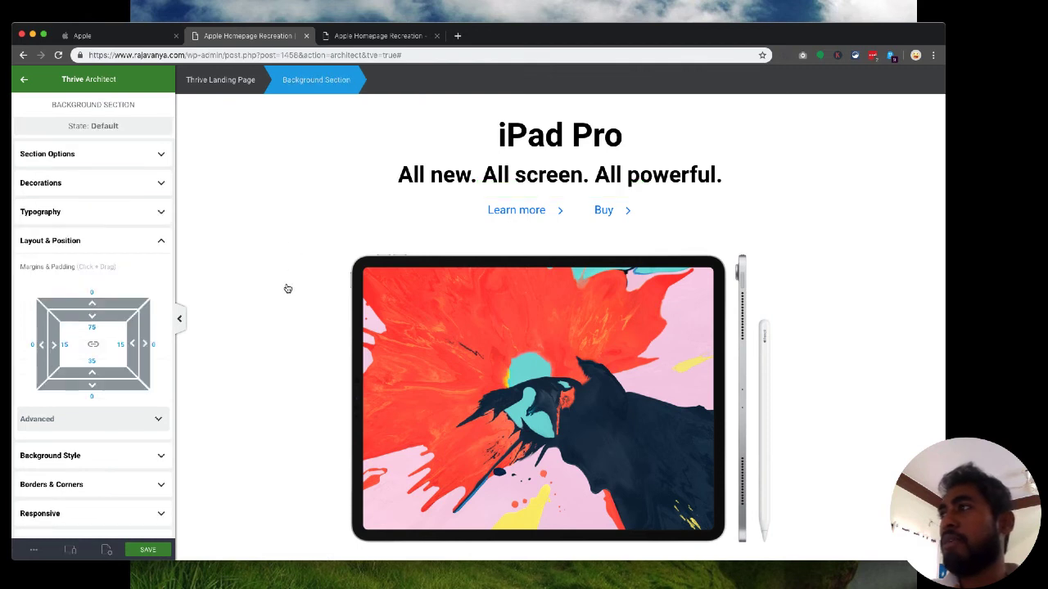
# Replace the iPad image in the MacBook Air section with macbook_air_start_2b299916_large.jpg from the media library at full size.
pyautogui.scroll(-10, 286, 284)
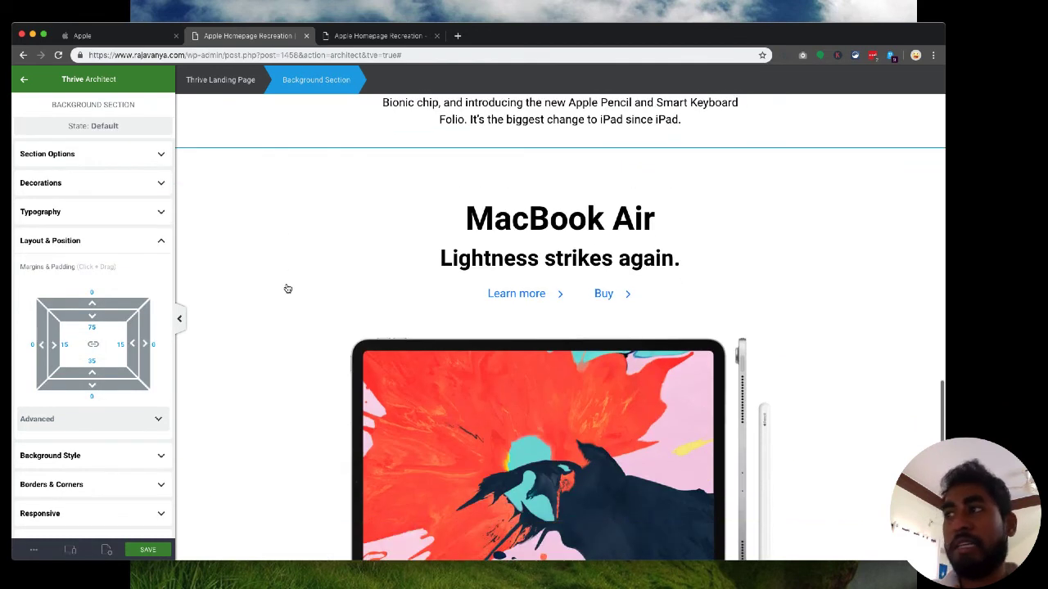
pyautogui.click(474, 264)
pyautogui.click(49, 154)
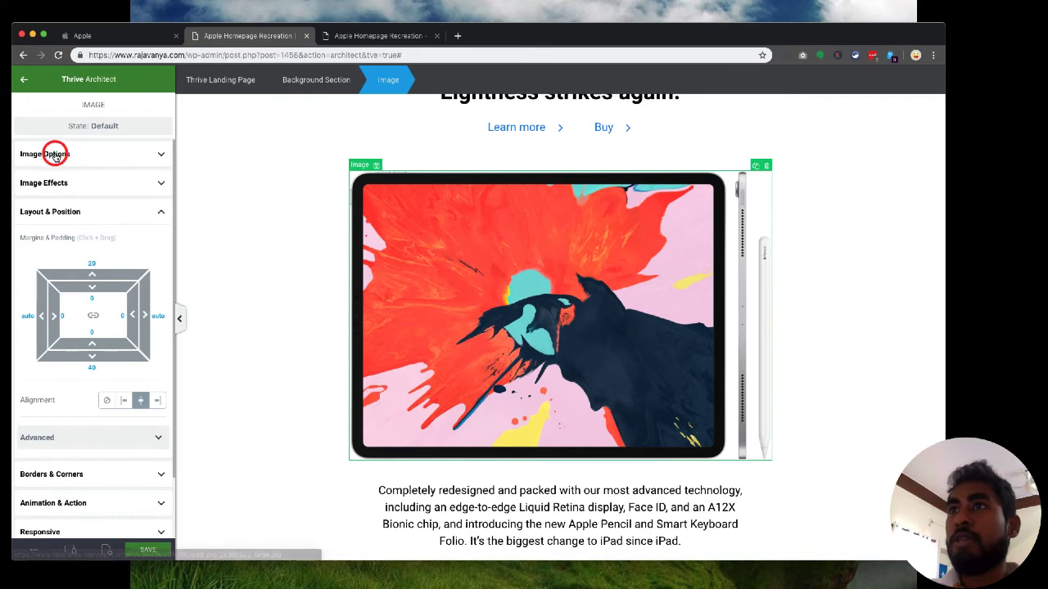
pyautogui.click(92, 181)
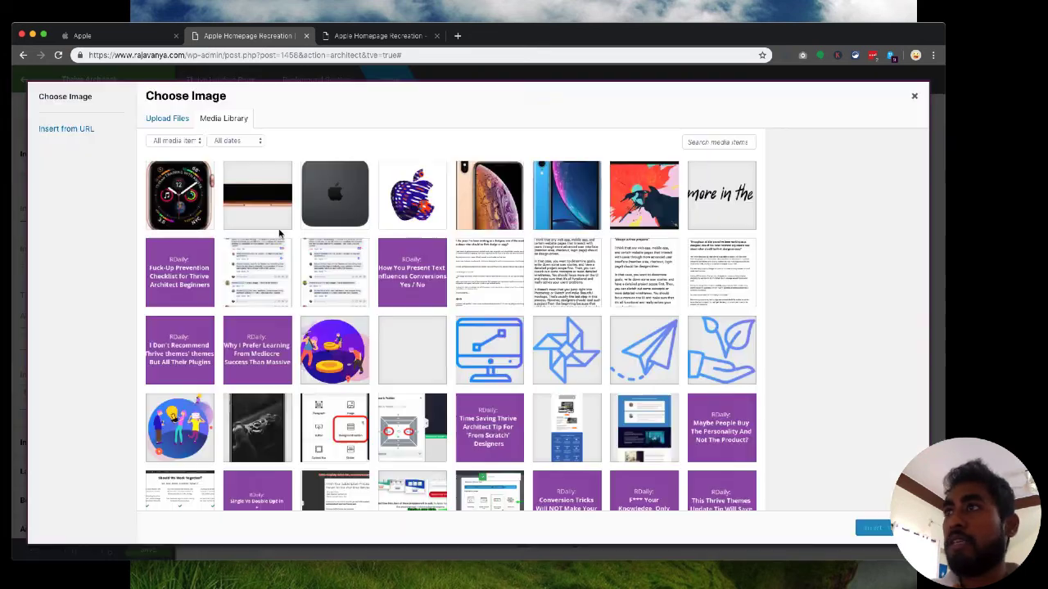
pyautogui.click(262, 207)
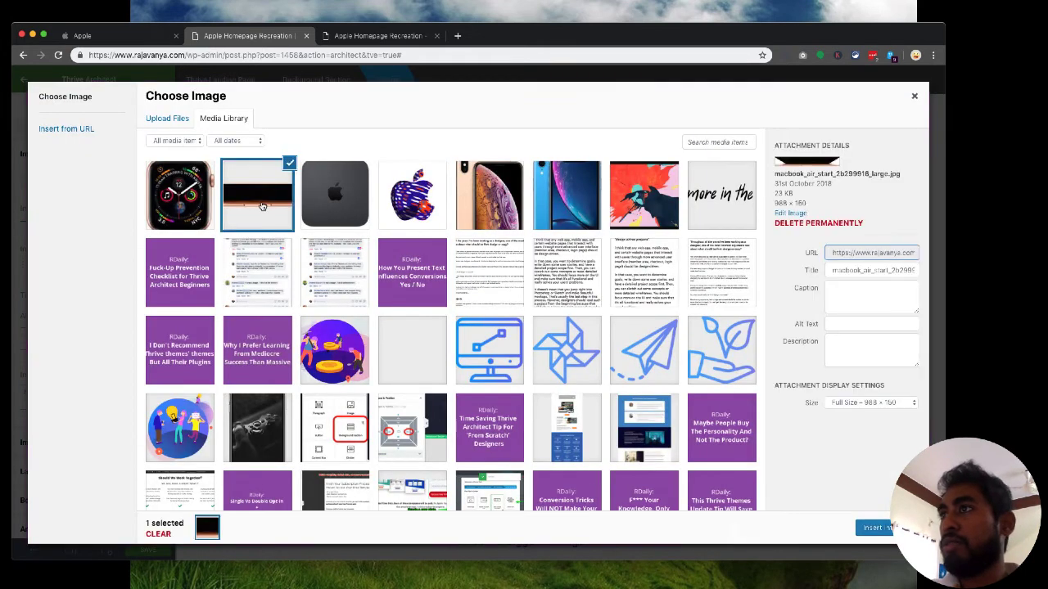
pyautogui.click(876, 528)
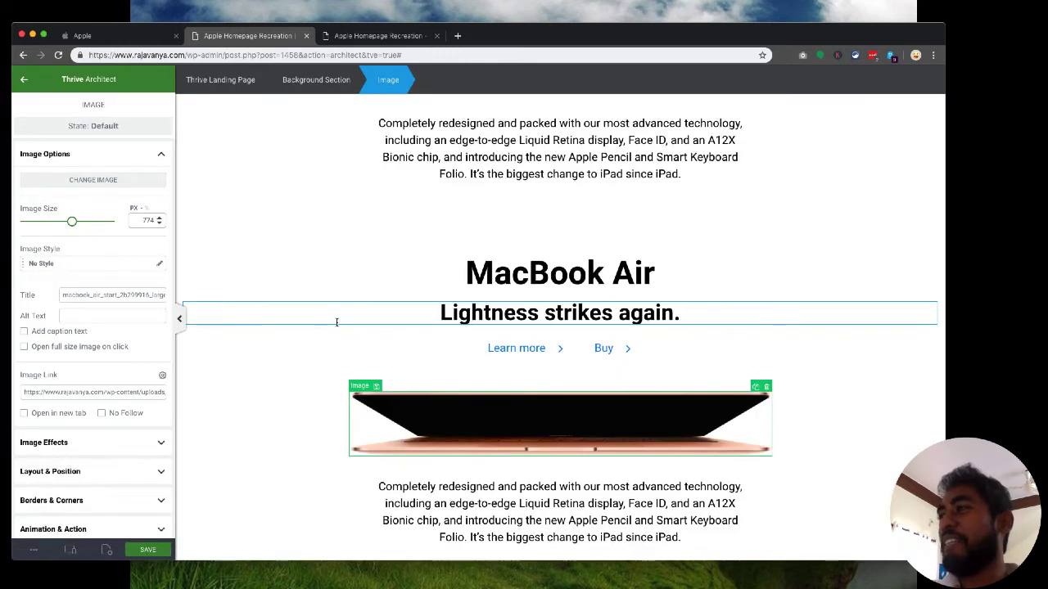
# Replace the paragraph under the MacBook Air image with the description copied from the Apple page's MacBook Air section.
pyautogui.click(119, 37)
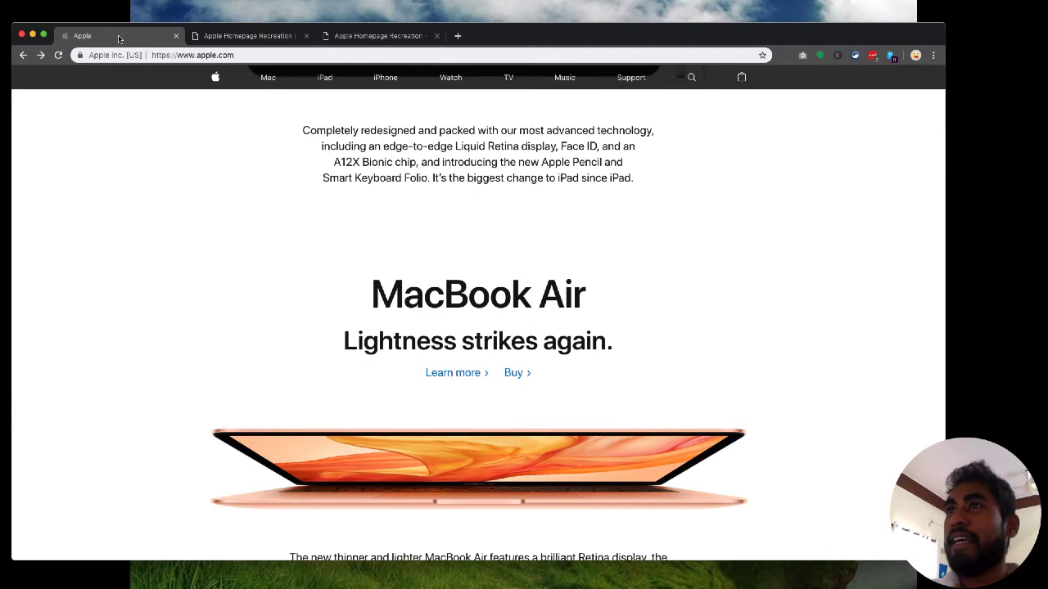
pyautogui.scroll(-5, 414, 312)
pyautogui.tripleClick(350, 276)
pyautogui.press('super+c')
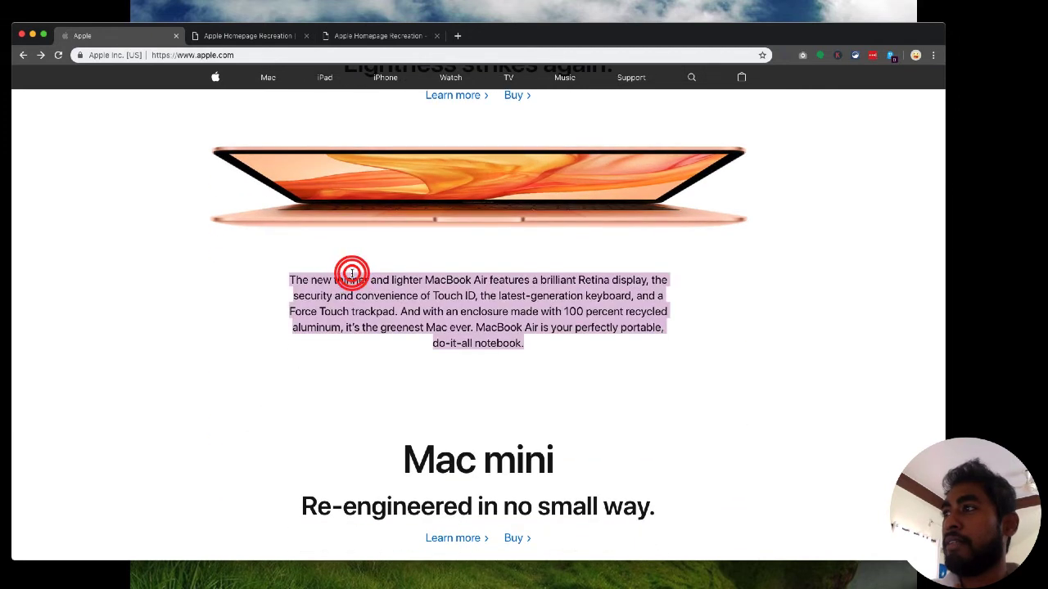
pyautogui.click(234, 37)
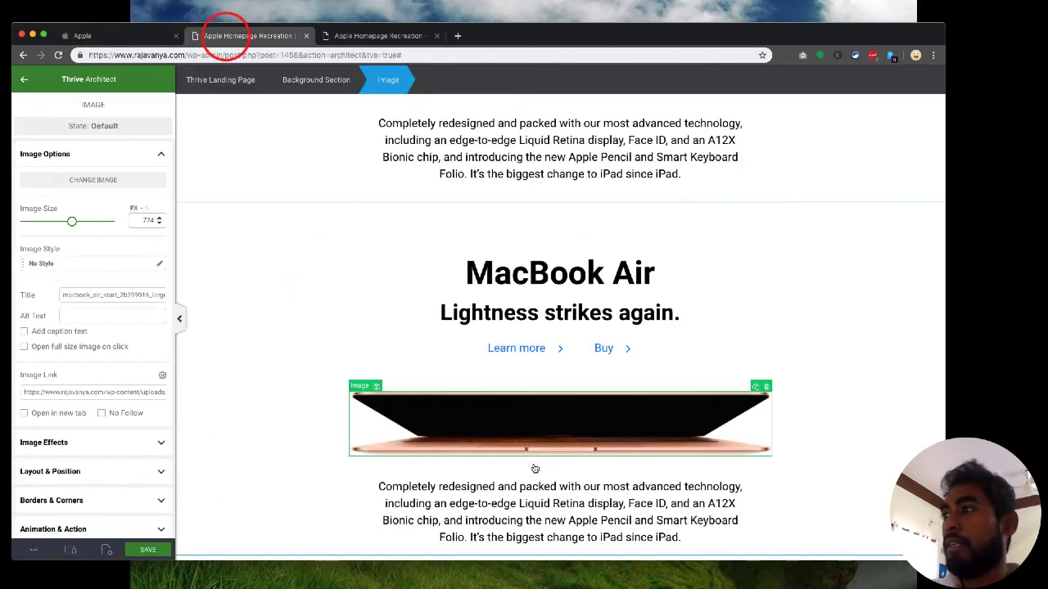
pyautogui.click(532, 496)
pyautogui.tripleClick(544, 496)
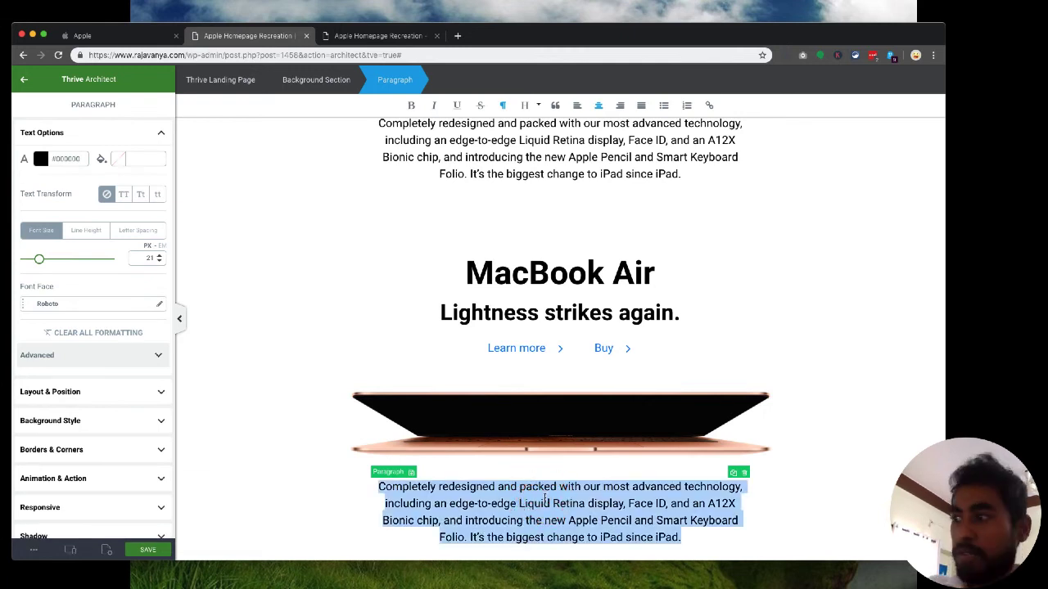
pyautogui.press('super+v')
pyautogui.press('BackSpace')
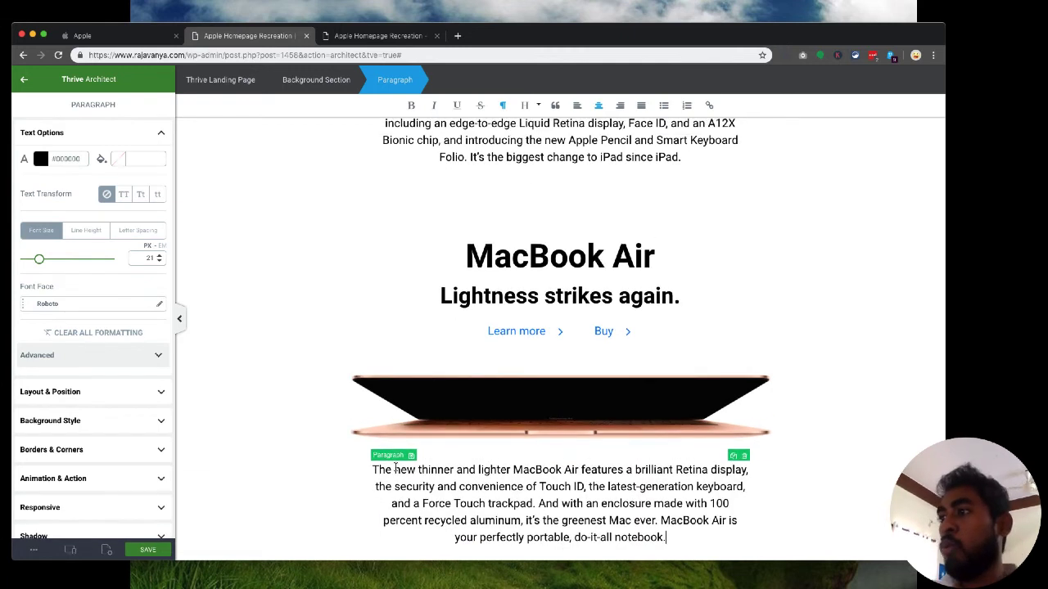
pyautogui.click(300, 460)
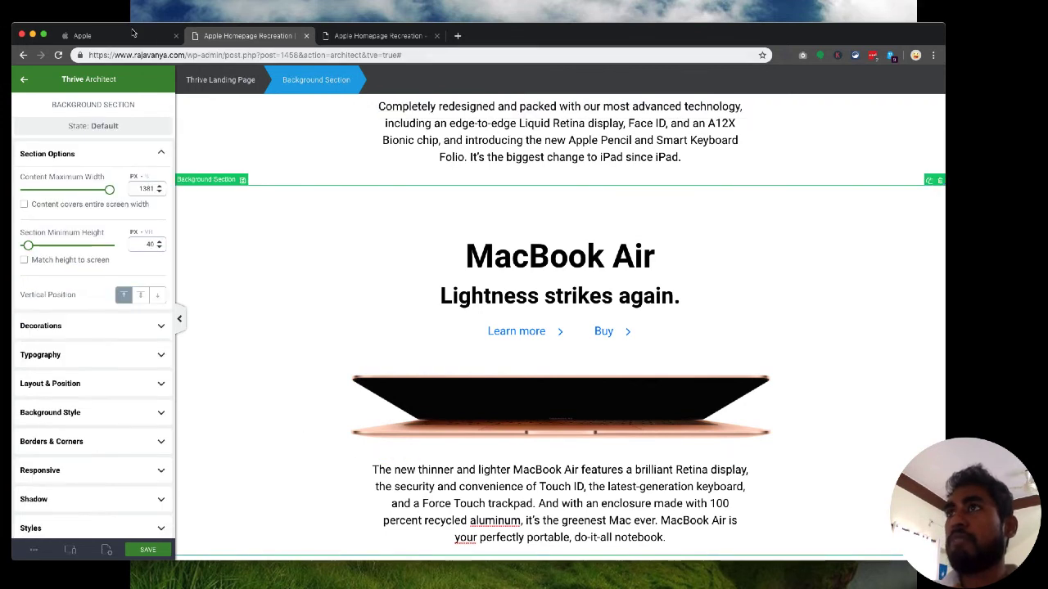
# Set the MacBook Air paragraph's maximum width to about 758 px, using the Apple page's line breaks as reference.
pyautogui.hotkey('ctrl', 'shift', 'Tab')
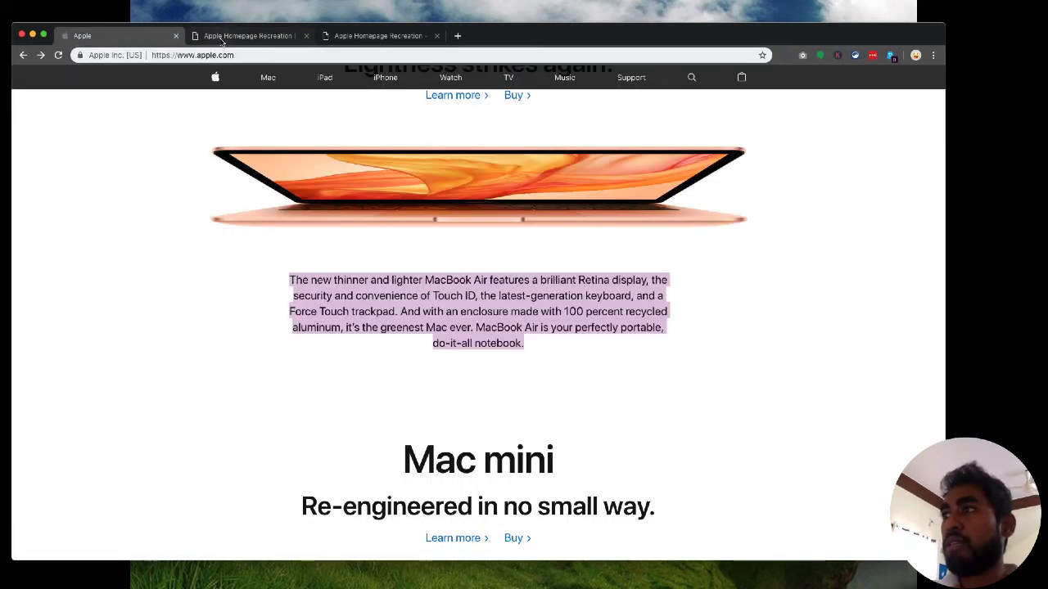
pyautogui.click(221, 39)
pyautogui.click(80, 39)
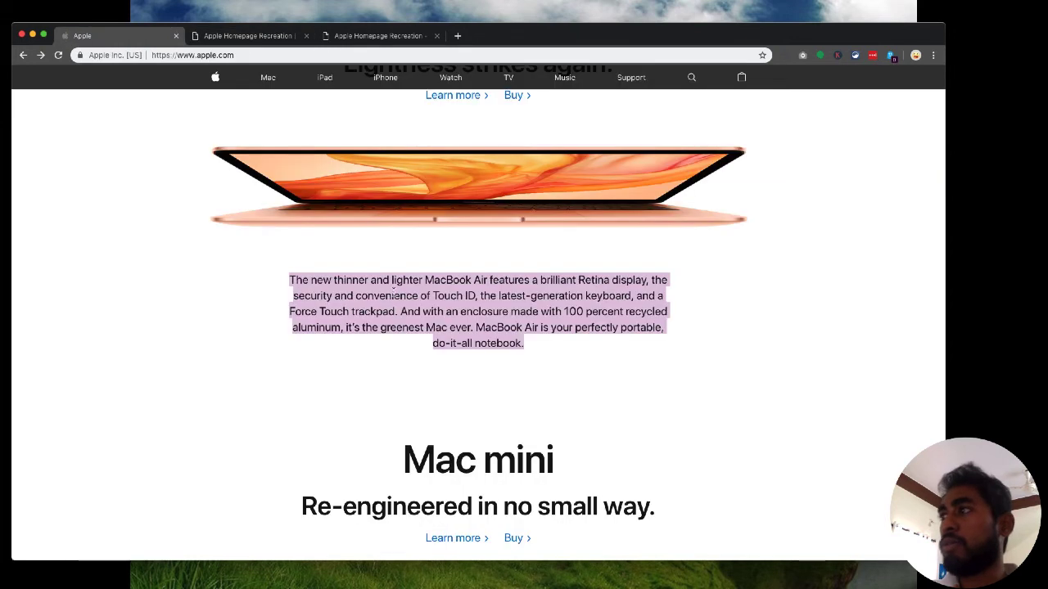
pyautogui.click(248, 35)
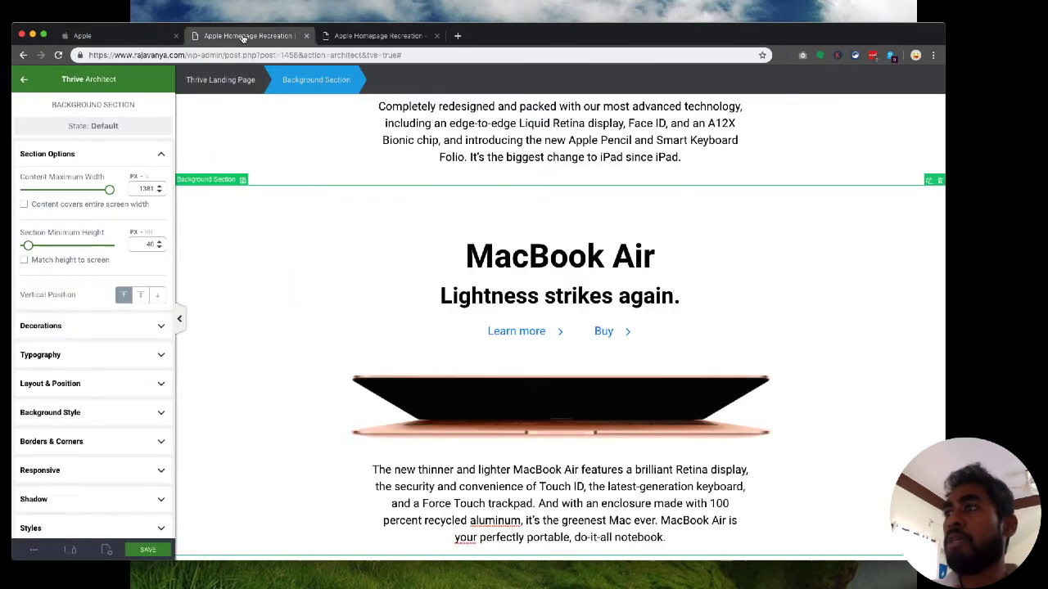
pyautogui.click(394, 504)
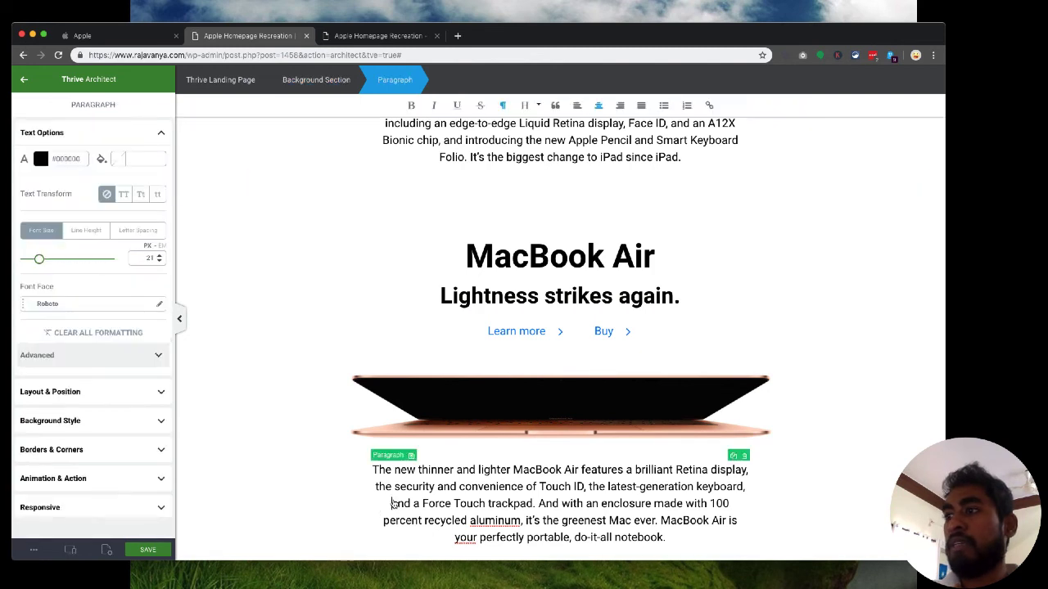
pyautogui.click(100, 392)
pyautogui.moveTo(68, 358); pyautogui.dragTo(72, 358)
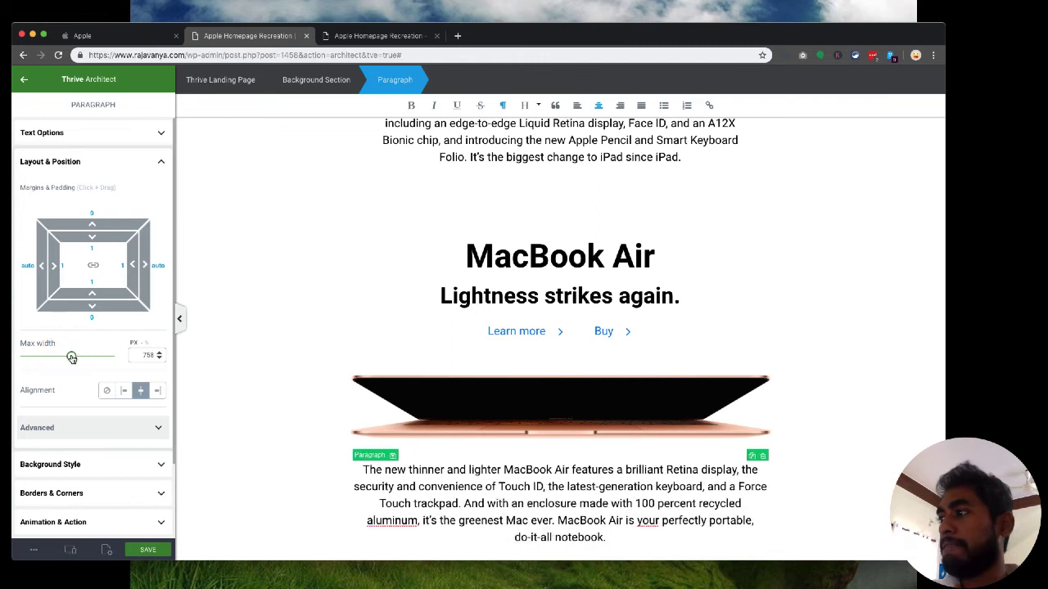
# Set the maximum width of the description paragraph under the iPad Pro image to 758 px.
pyautogui.scroll(3, 356, 289)
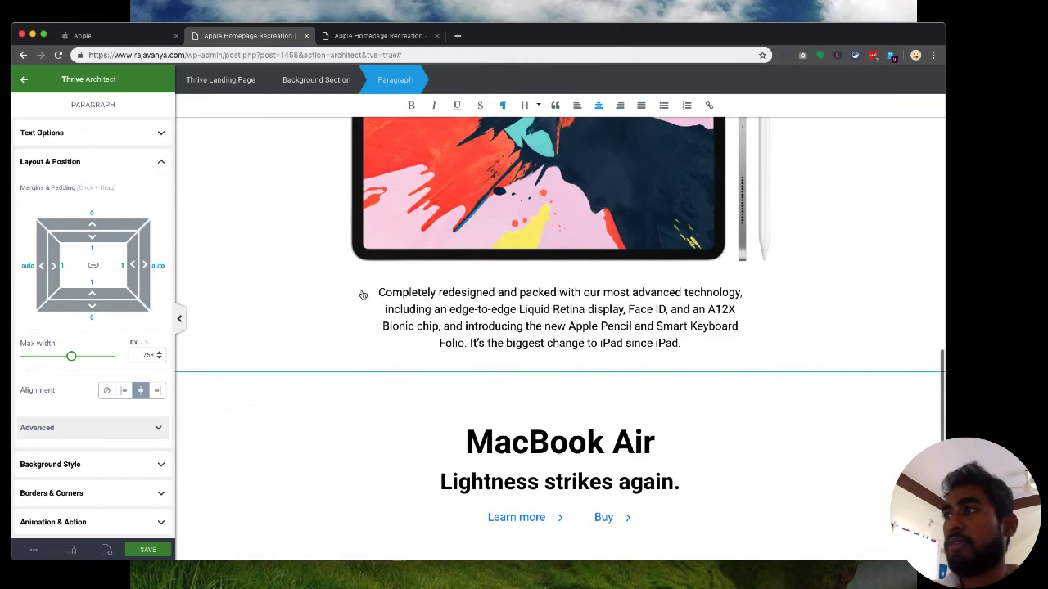
pyautogui.click(385, 316)
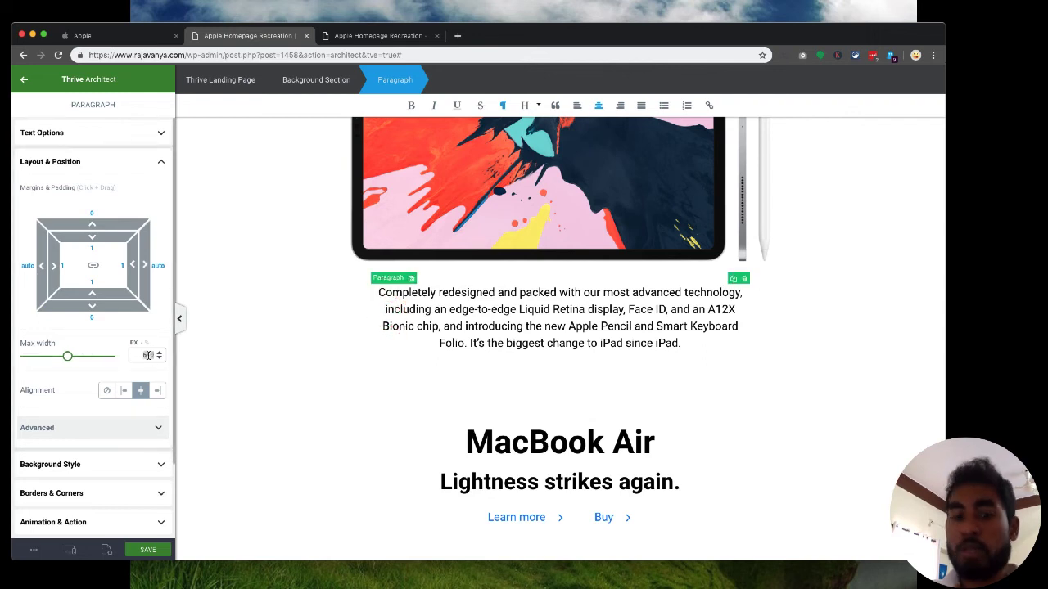
pyautogui.write('755')
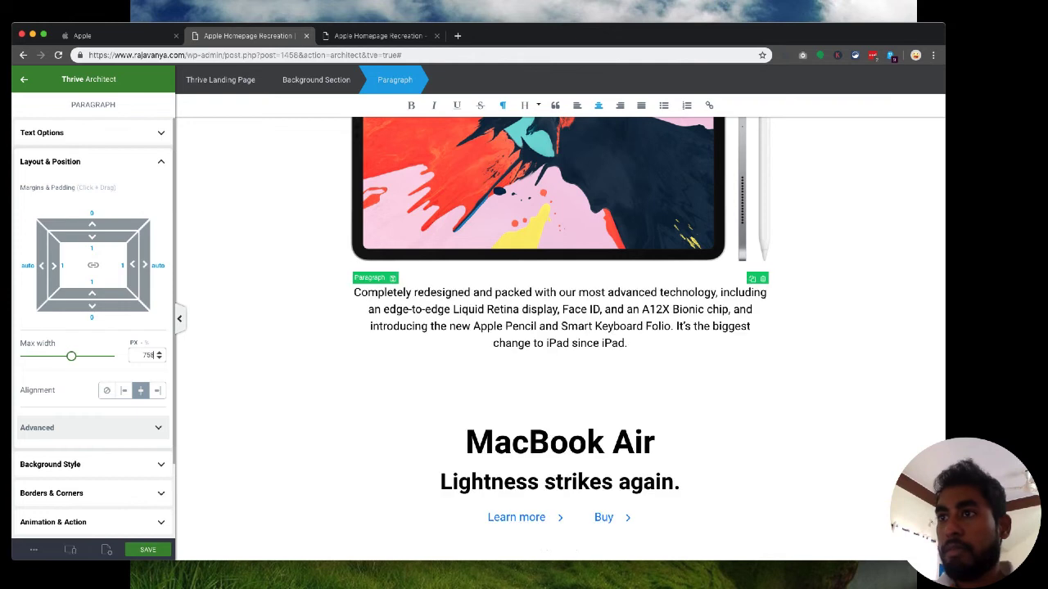
pyautogui.click(255, 314)
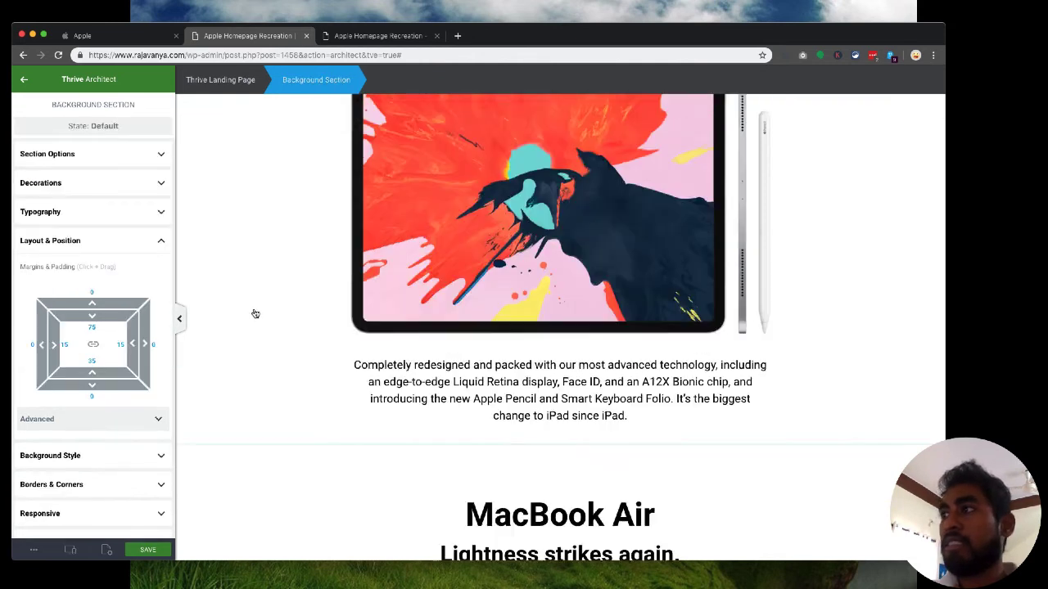
# Limit the intro paragraph under the "There's more in the making." headline to a maximum width of 758 px and centre it.
pyautogui.scroll(10, 254, 311)
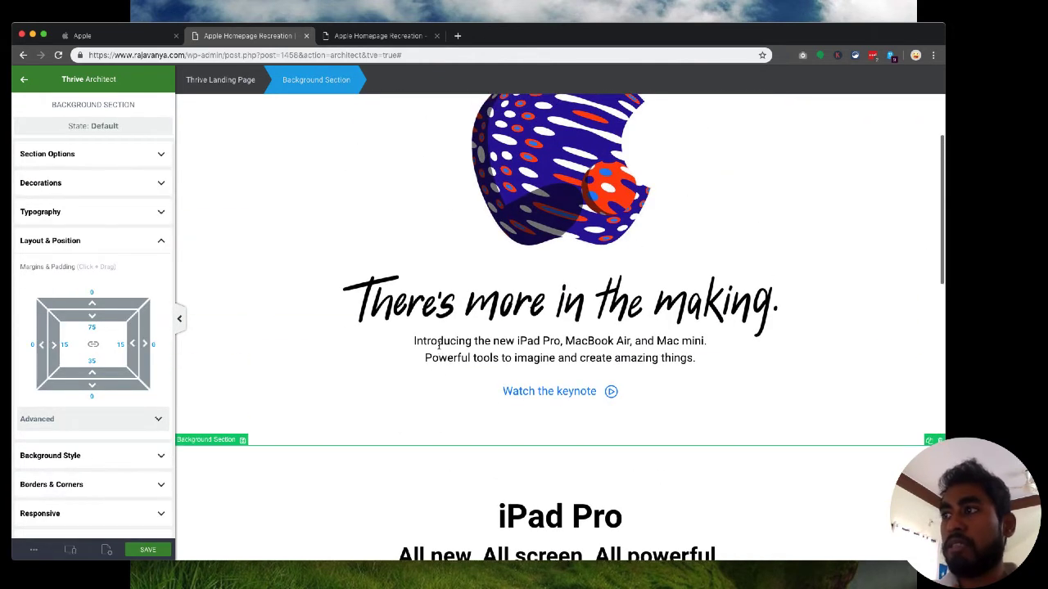
pyautogui.scroll(-8, 347, 375)
pyautogui.scroll(-3, 347, 375)
pyautogui.scroll(10, 347, 375)
pyautogui.click(433, 348)
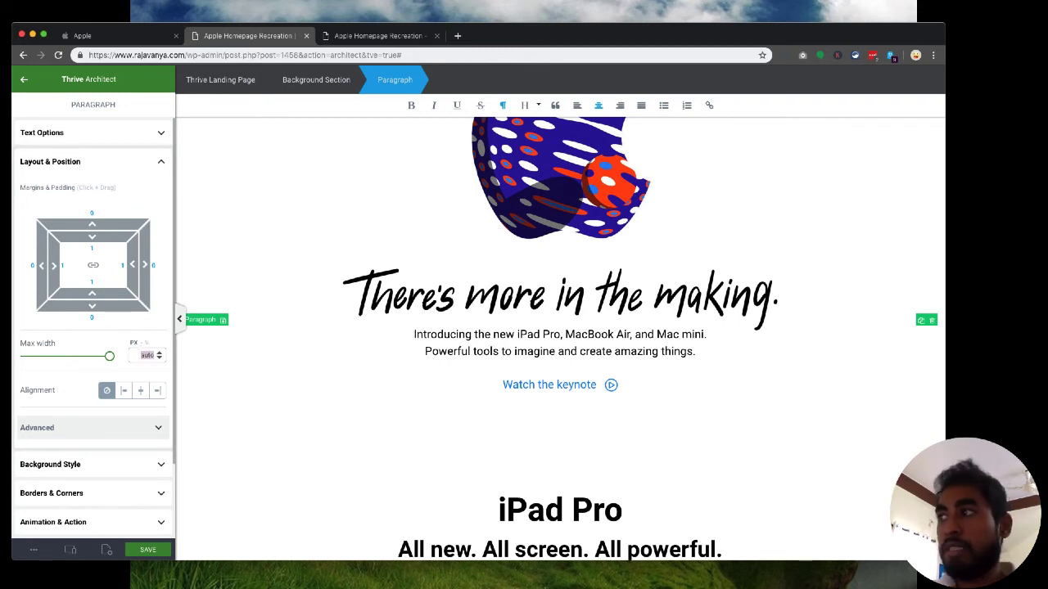
pyautogui.moveTo(109, 356); pyautogui.dragTo(71, 356)
pyautogui.click(140, 391)
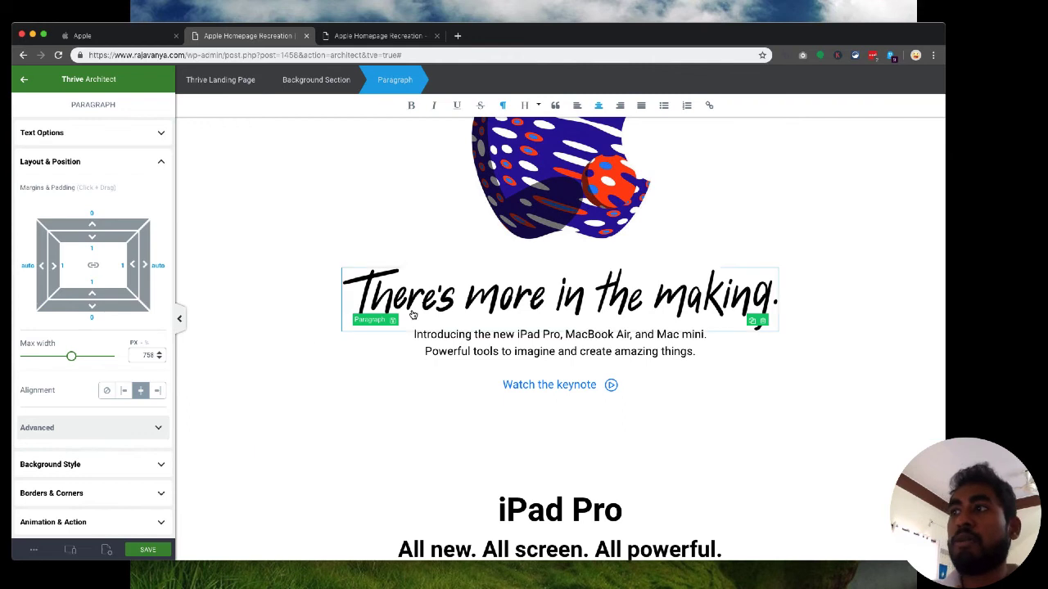
pyautogui.click(430, 328)
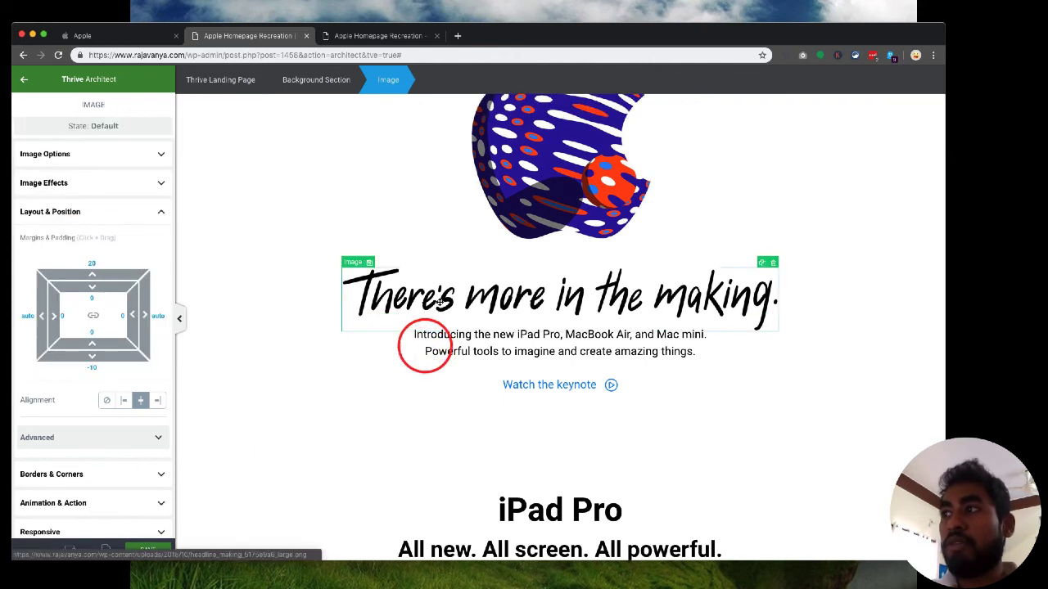
pyautogui.click(450, 353)
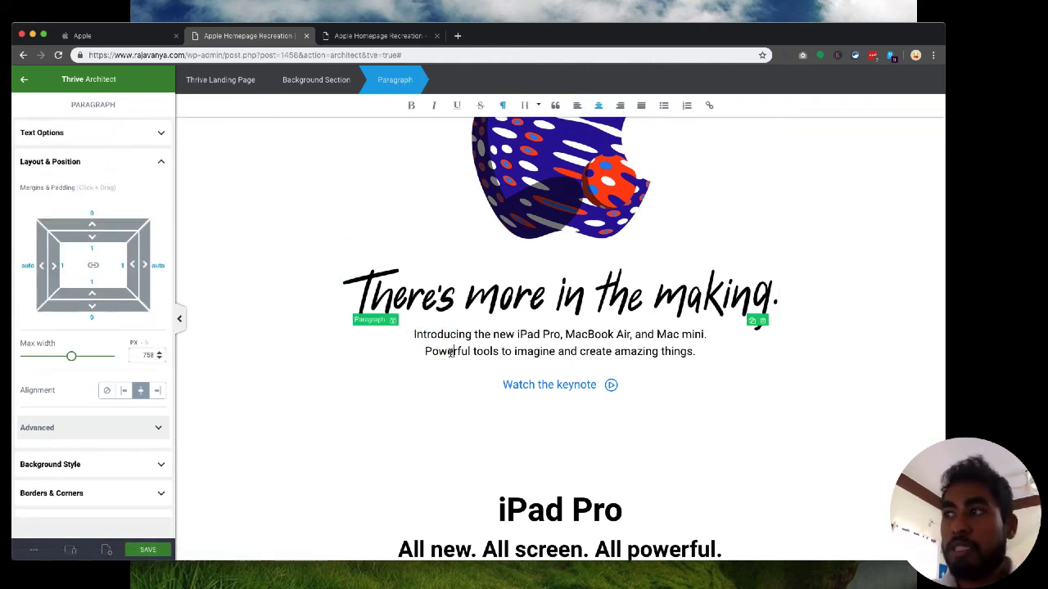
pyautogui.click(272, 344)
# Review the hero, iPad Pro and MacBook Air sections in the editor for consistent paragraph widths and spacing.
pyautogui.scroll(2, 271, 341)
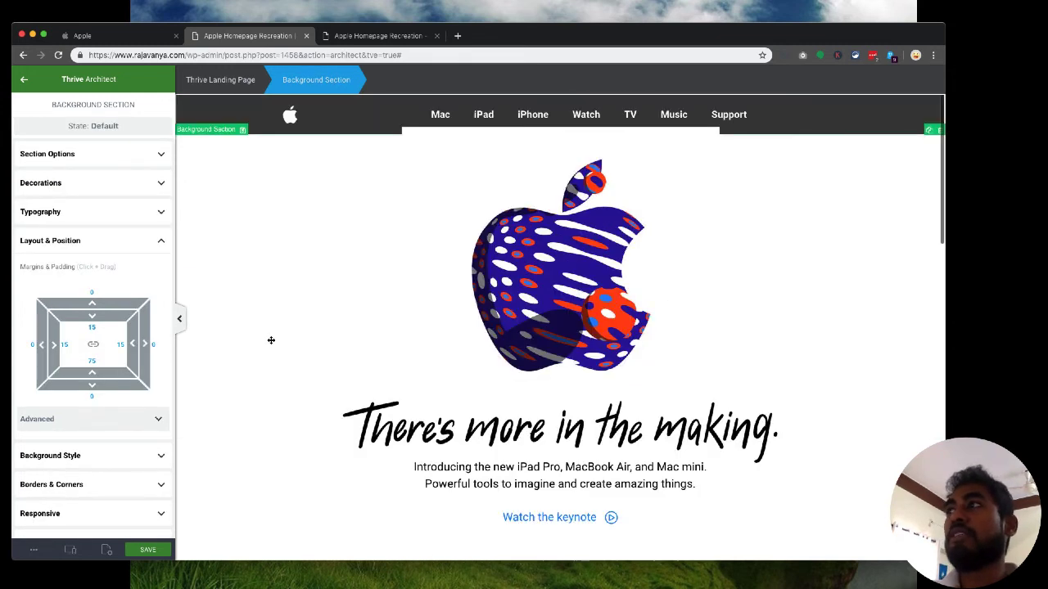
pyautogui.scroll(-6, 270, 340)
pyautogui.scroll(-5, 271, 340)
pyautogui.click(275, 316)
pyautogui.scroll(-2, 275, 311)
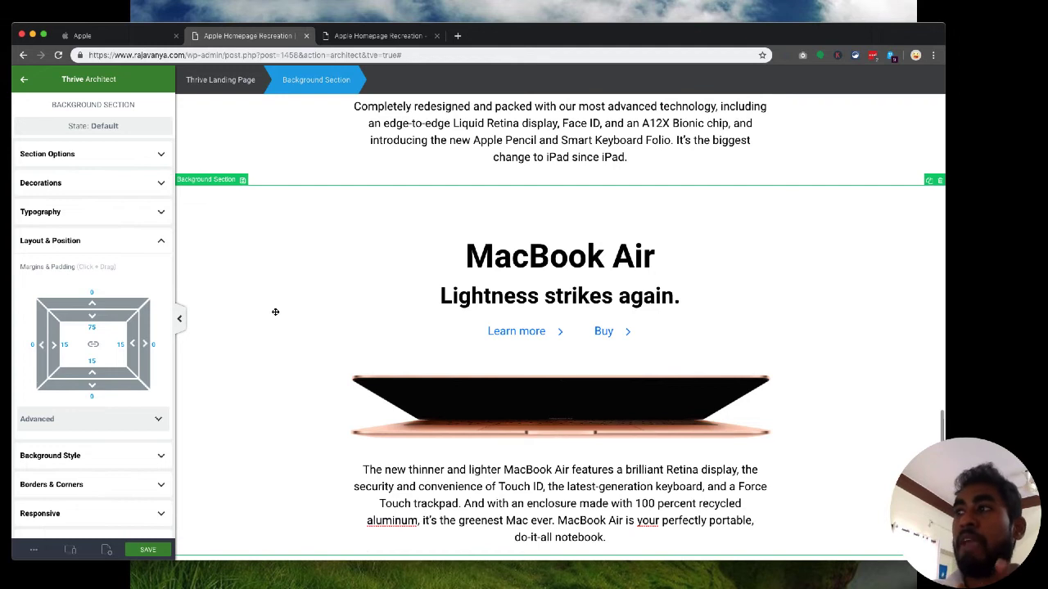
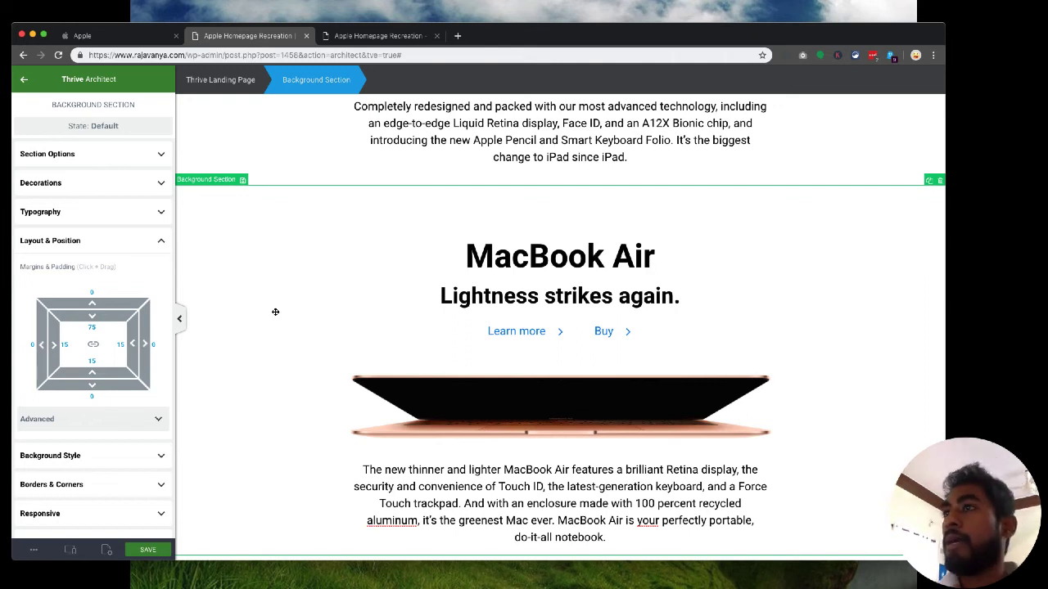
pyautogui.scroll(12, 275, 312)
pyautogui.scroll(-12, 275, 314)
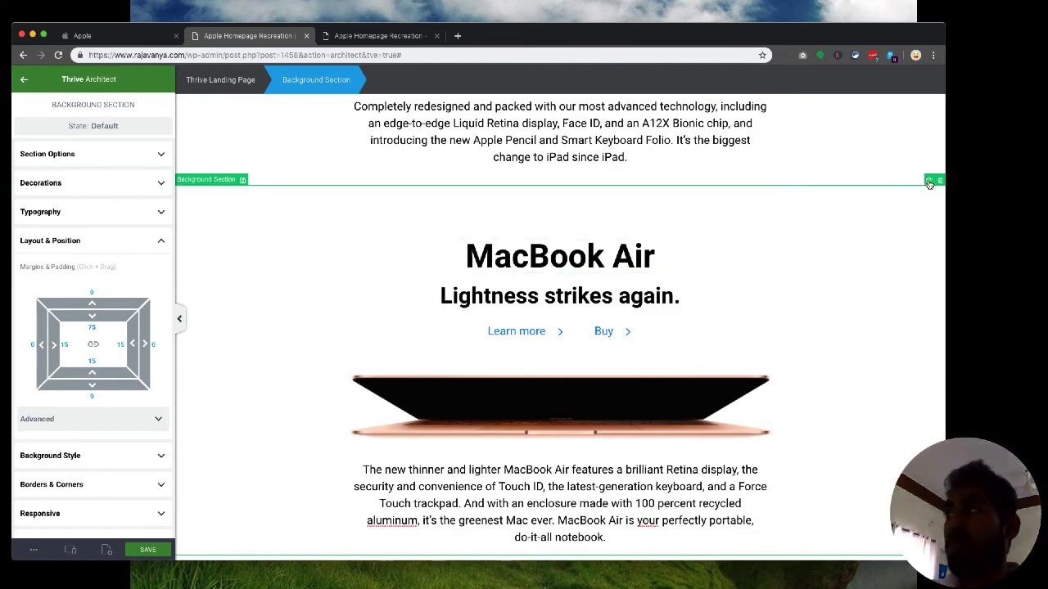
pyautogui.click(366, 36)
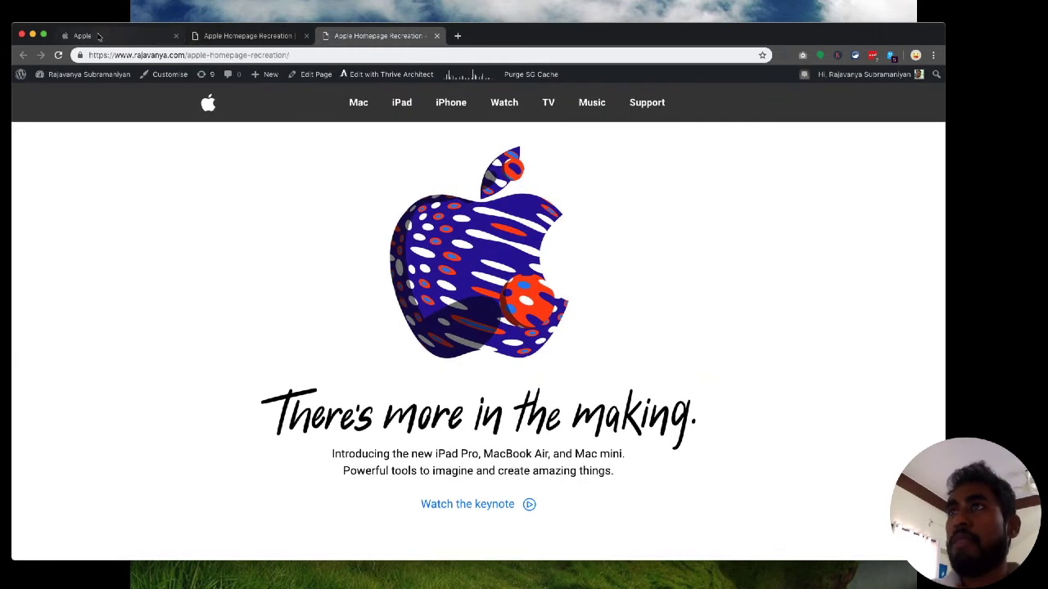
pyautogui.click(214, 36)
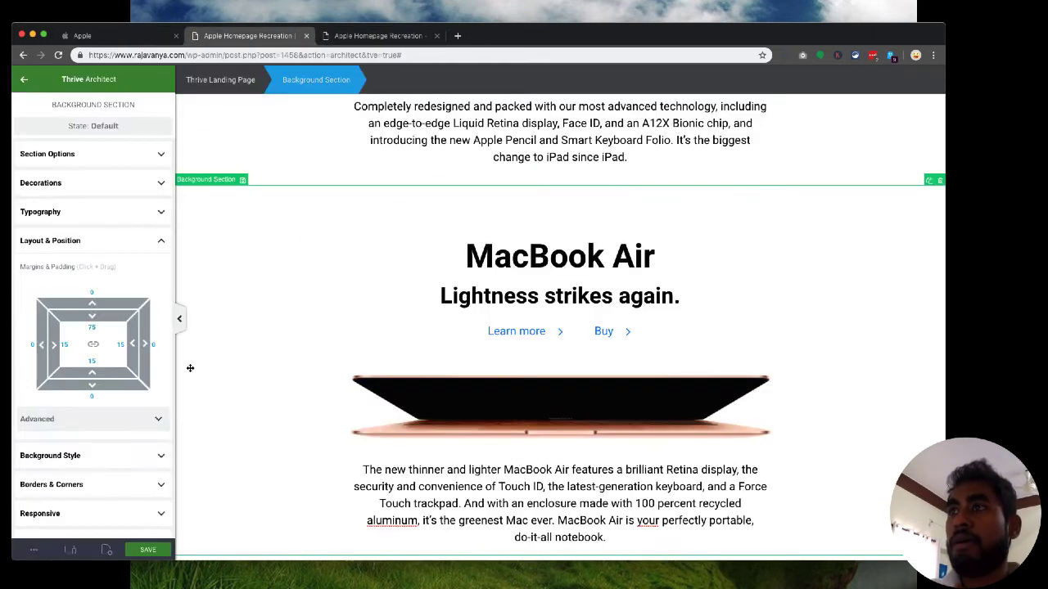
# Save the landing page and reload its live preview.
pyautogui.click(146, 551)
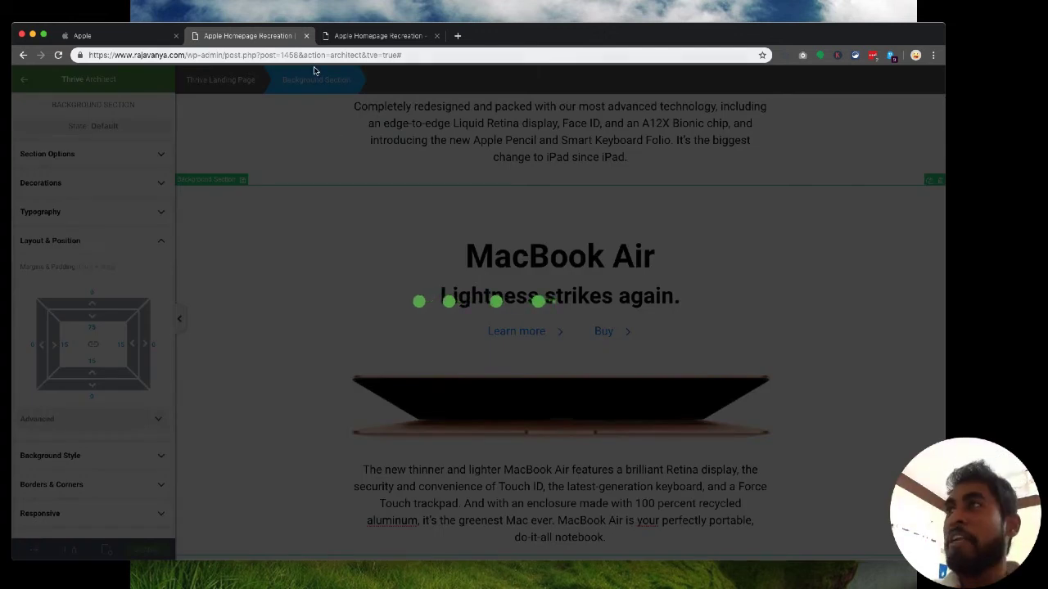
pyautogui.click(366, 36)
pyautogui.click(269, 38)
pyautogui.click(352, 38)
pyautogui.press('super+r')
pyautogui.click(246, 37)
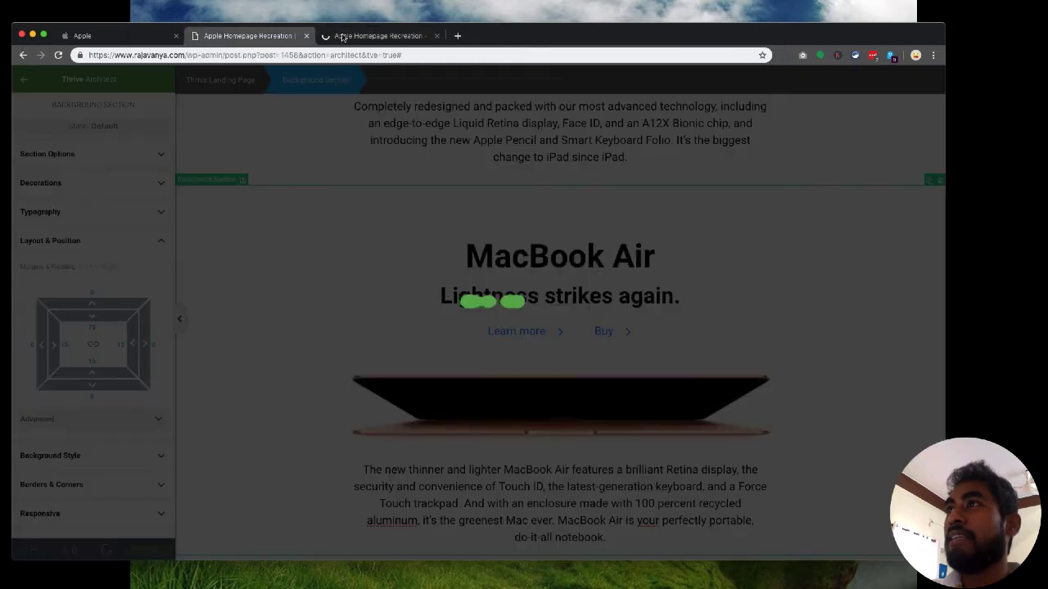
pyautogui.click(352, 36)
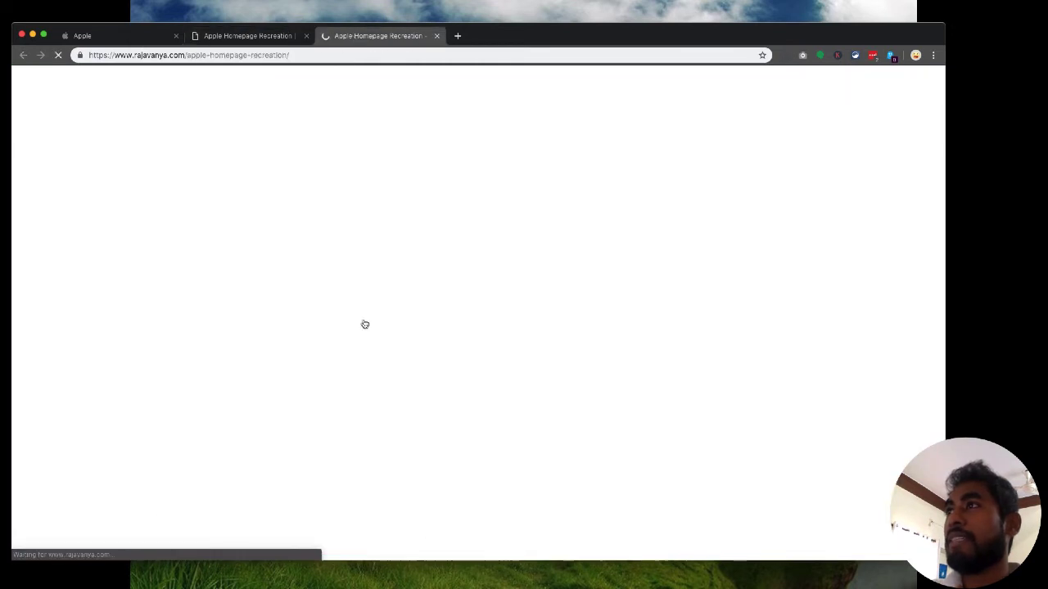
# Examine the live preview from the hero through the iPad Pro and MacBook Air sections, checking layout and spacing.
pyautogui.scroll(-10, 363, 320)
pyautogui.scroll(10, 364, 320)
pyautogui.scroll(-6, 363, 319)
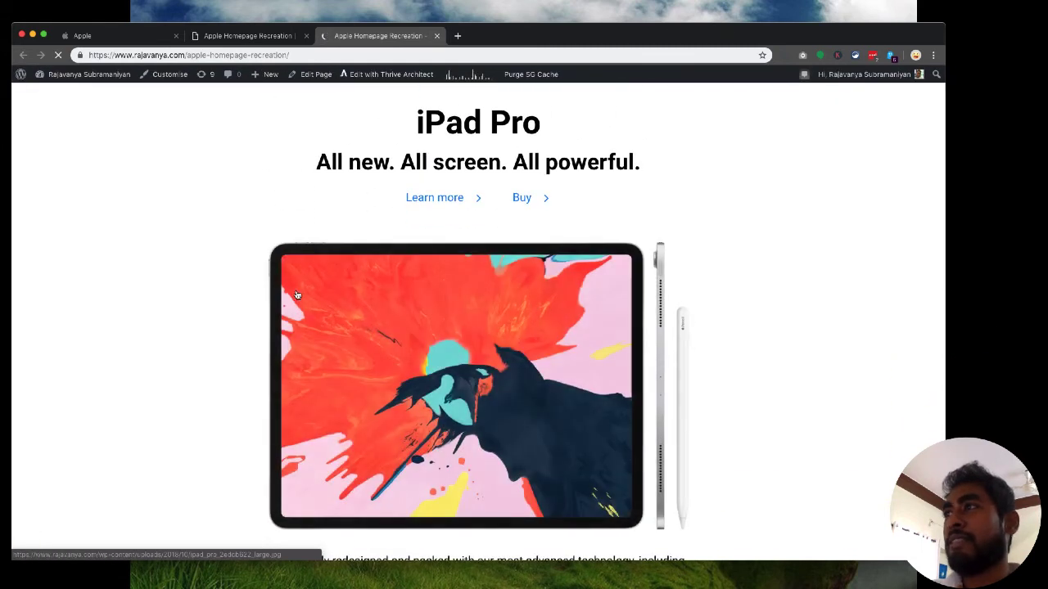
pyautogui.scroll(-5, 296, 290)
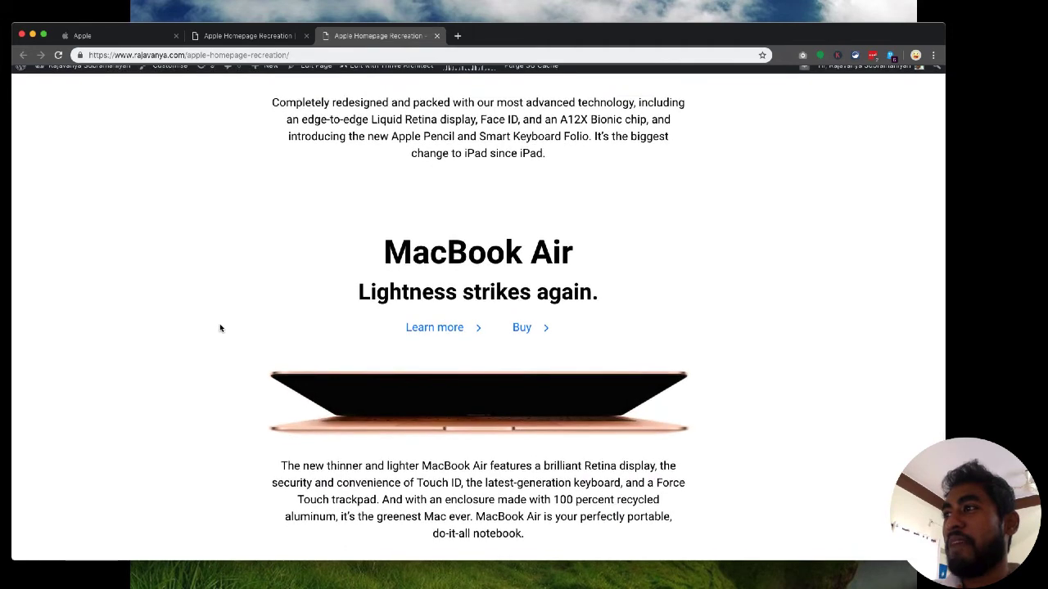
pyautogui.scroll(12, 219, 328)
pyautogui.scroll(-12, 219, 328)
pyautogui.scroll(12, 219, 327)
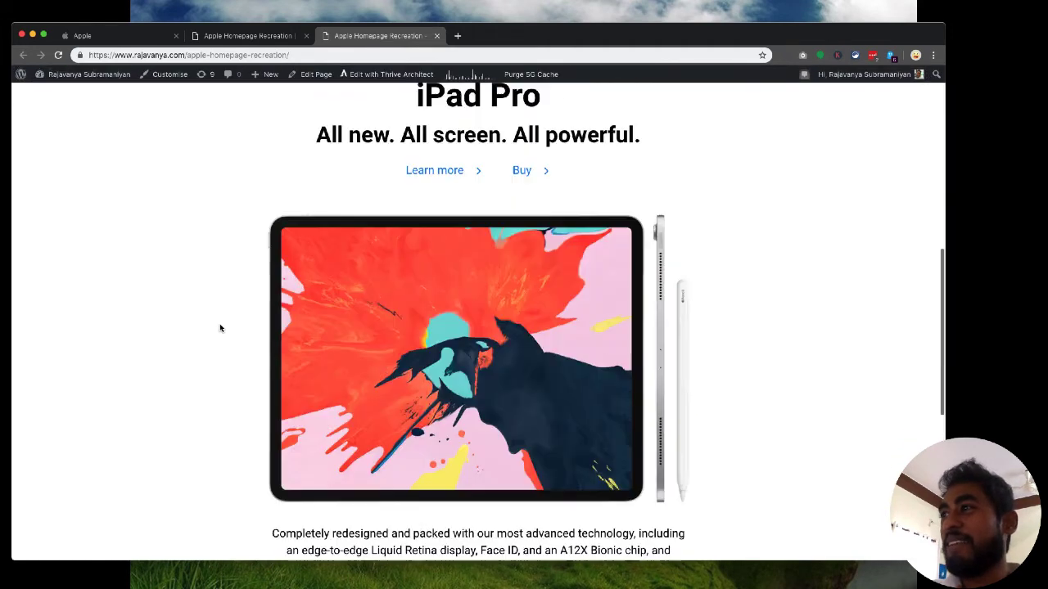
pyautogui.scroll(-12, 220, 328)
pyautogui.scroll(-1, 219, 328)
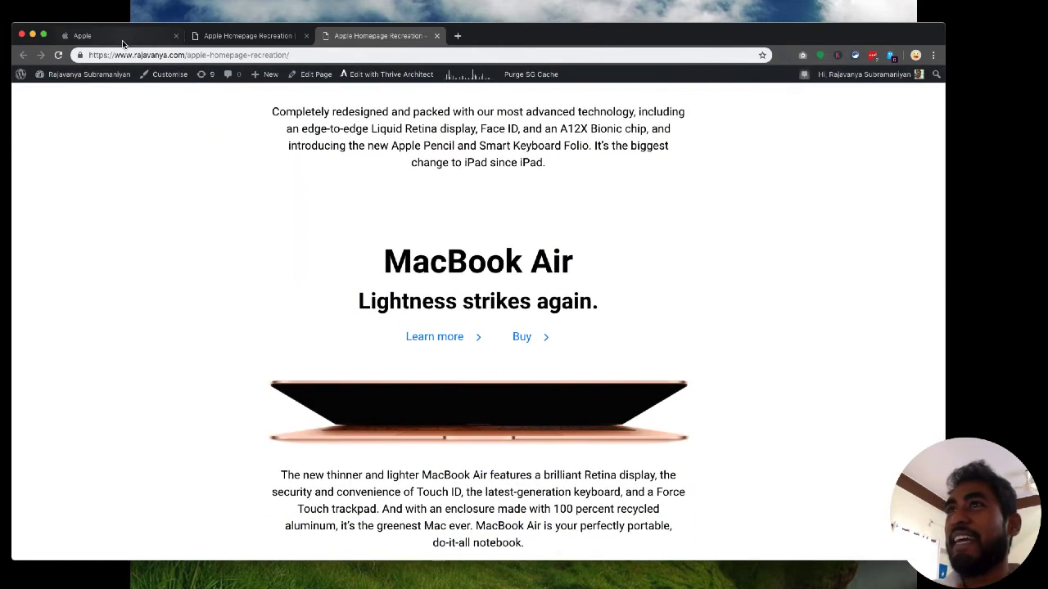
# Check the Mac mini section on the Apple page and duplicate the MacBook Air background section in the editor.
pyautogui.press('super+1')
pyautogui.scroll(-5, 285, 343)
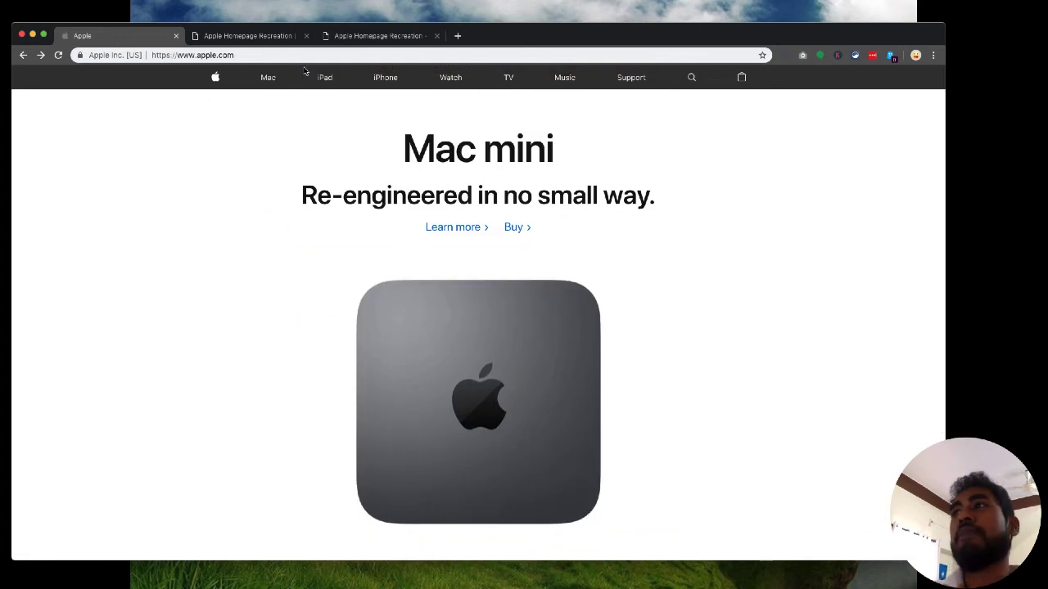
pyautogui.click(253, 36)
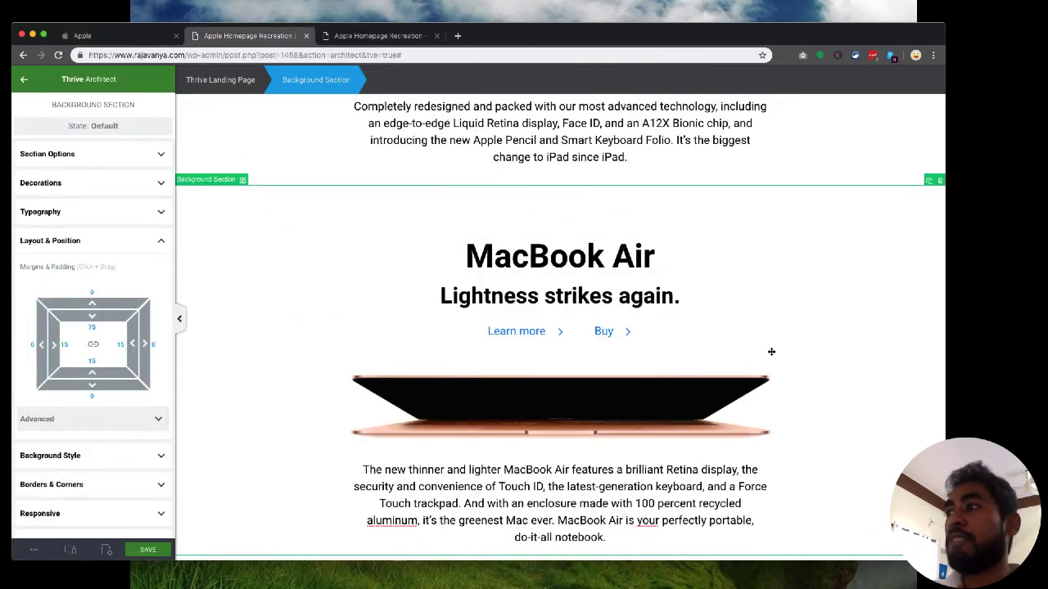
pyautogui.click(929, 181)
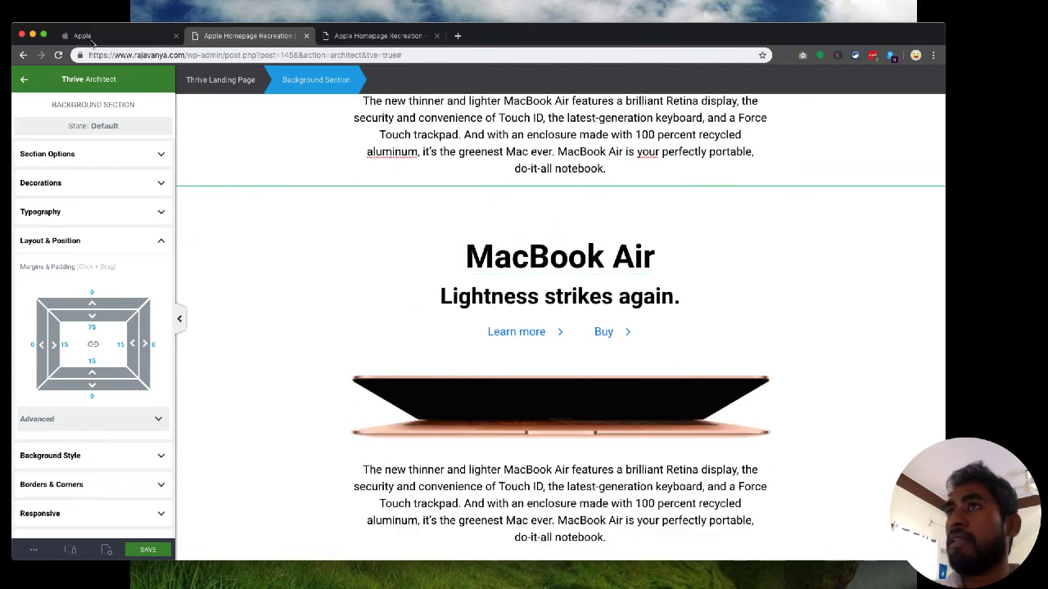
# Replace the duplicated section's main heading with "Mac mini" copied from the Apple page.
pyautogui.press('super+1')
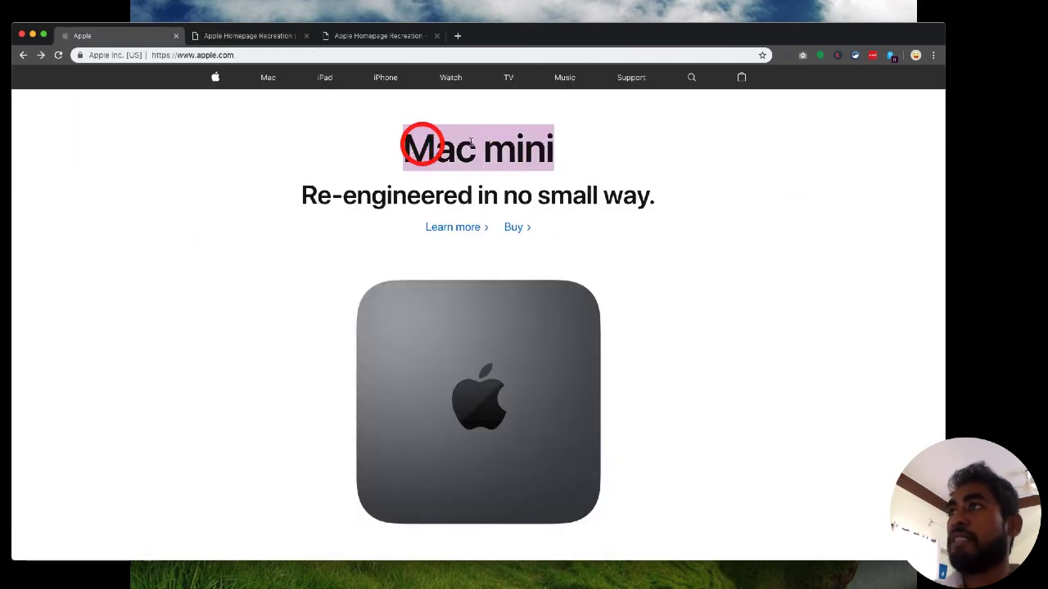
pyautogui.press('super+2')
pyautogui.click(519, 256)
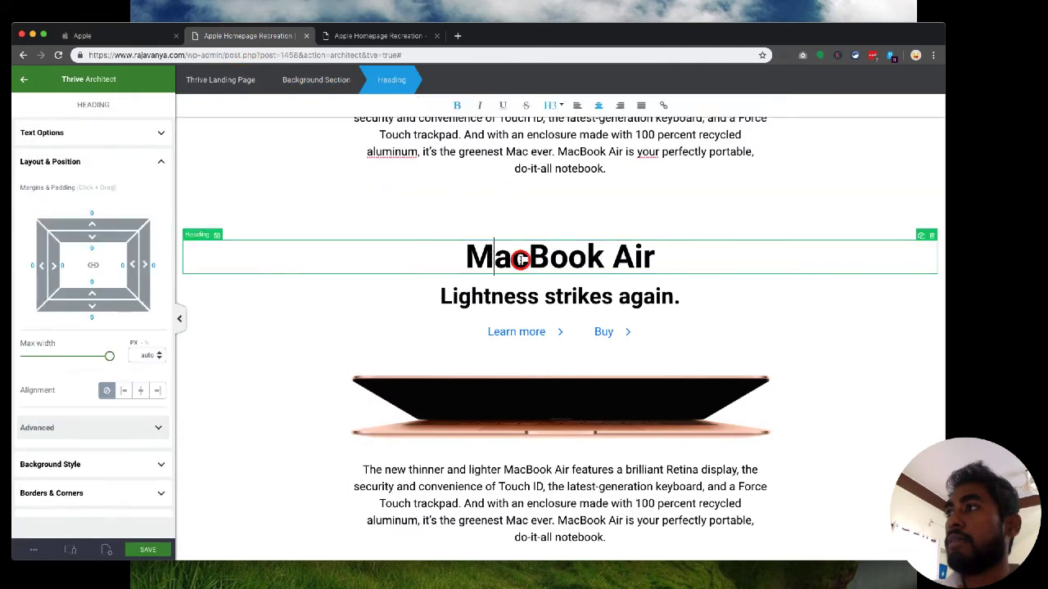
pyautogui.doubleClick(520, 255)
pyautogui.write('Mac mini')
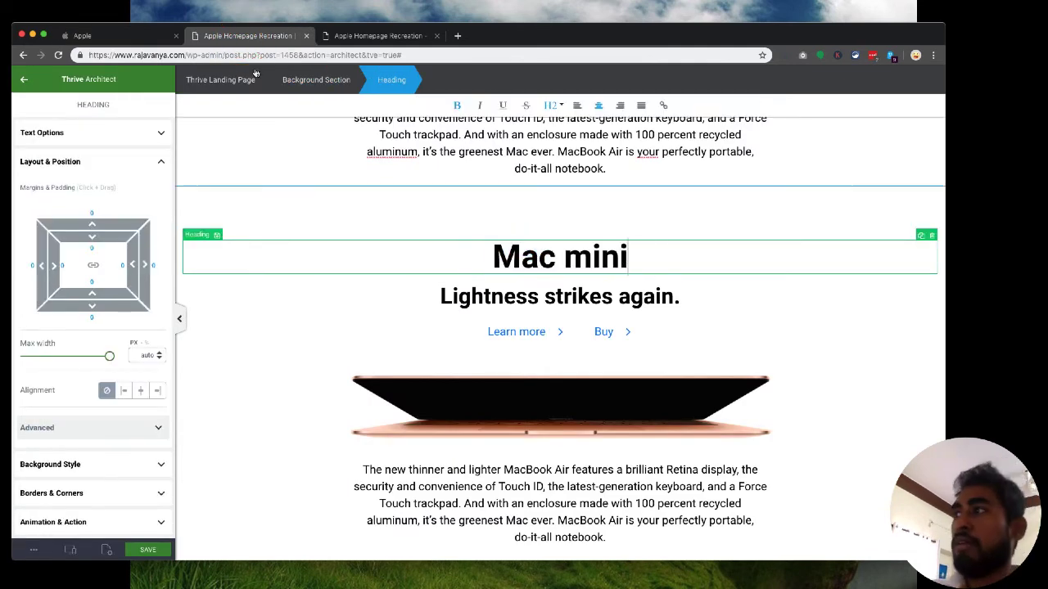
# Replace the subheading under Mac mini with "Re-engineered in no small way." from the Apple page, removing the extra blank line.
pyautogui.click(118, 37)
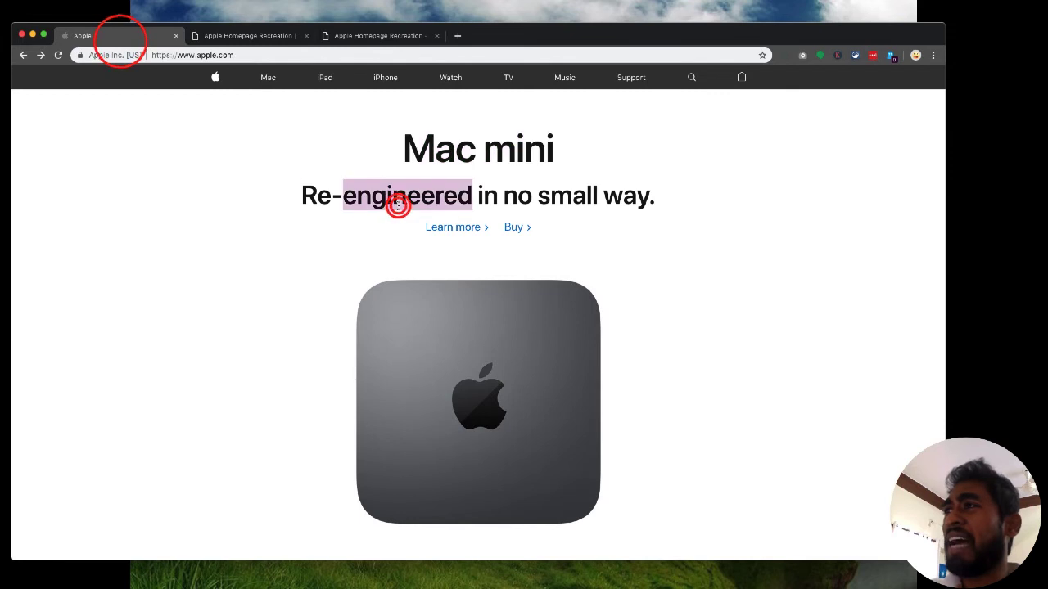
pyautogui.click(238, 36)
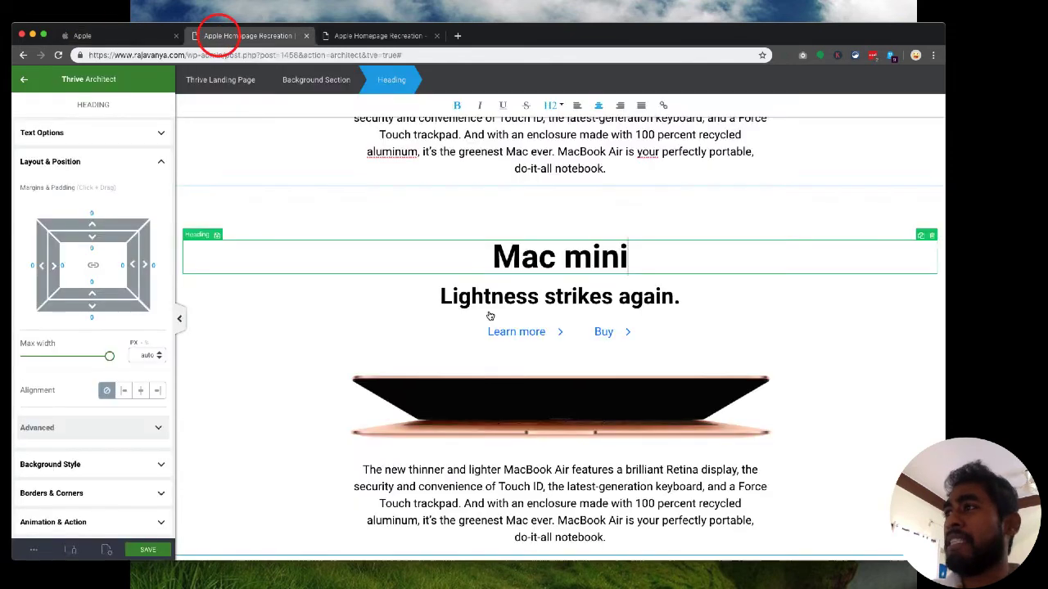
pyautogui.click(515, 297)
pyautogui.tripleClick(517, 297)
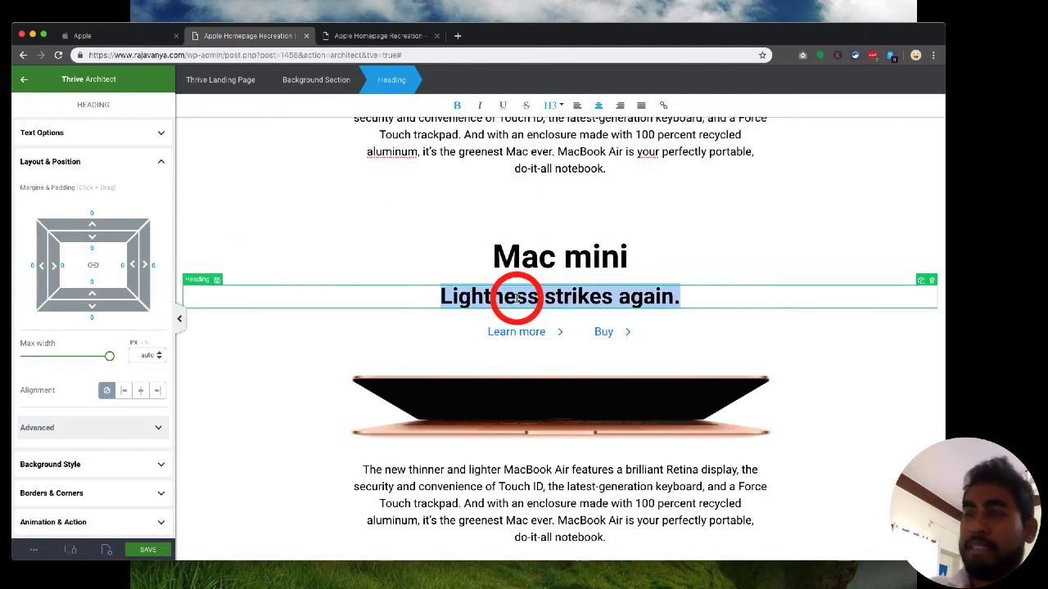
pyautogui.write('Re-engineered in no small way.')
pyautogui.press('BackSpace')
pyautogui.press('BackSpace')
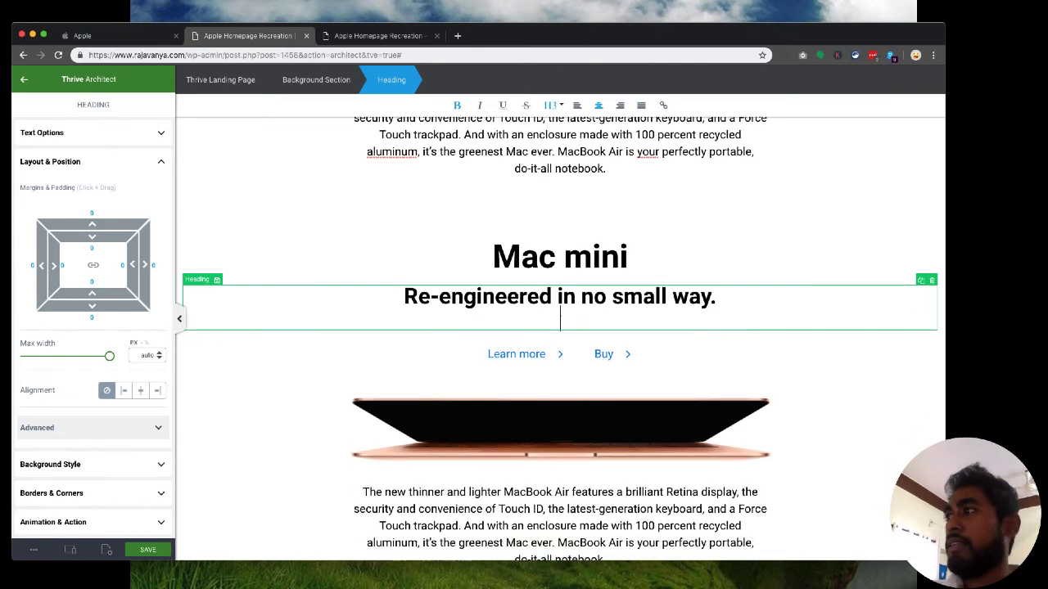
# Replace the MacBook Air image in the Mac mini section with mac_mini_start_8d3002346_large.jpg from the media library.
pyautogui.click(131, 38)
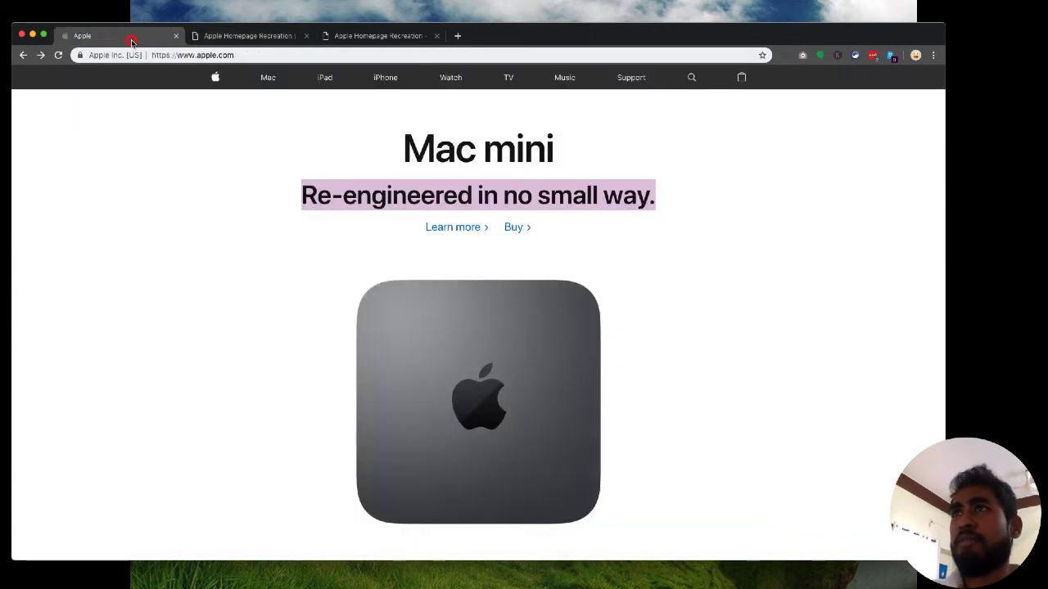
pyautogui.click(250, 38)
pyautogui.click(477, 405)
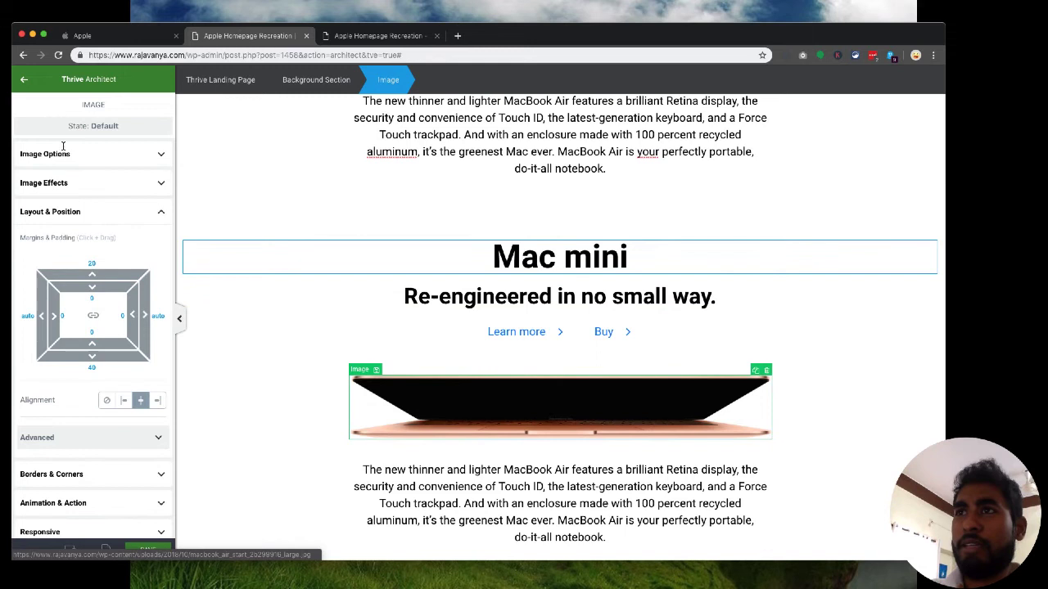
pyautogui.click(111, 215)
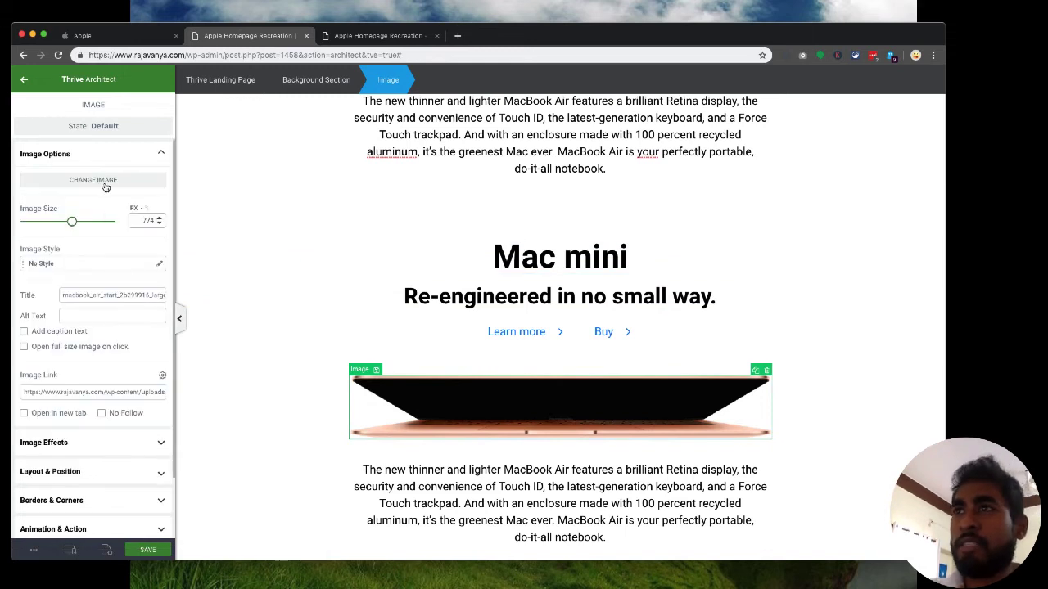
pyautogui.click(105, 182)
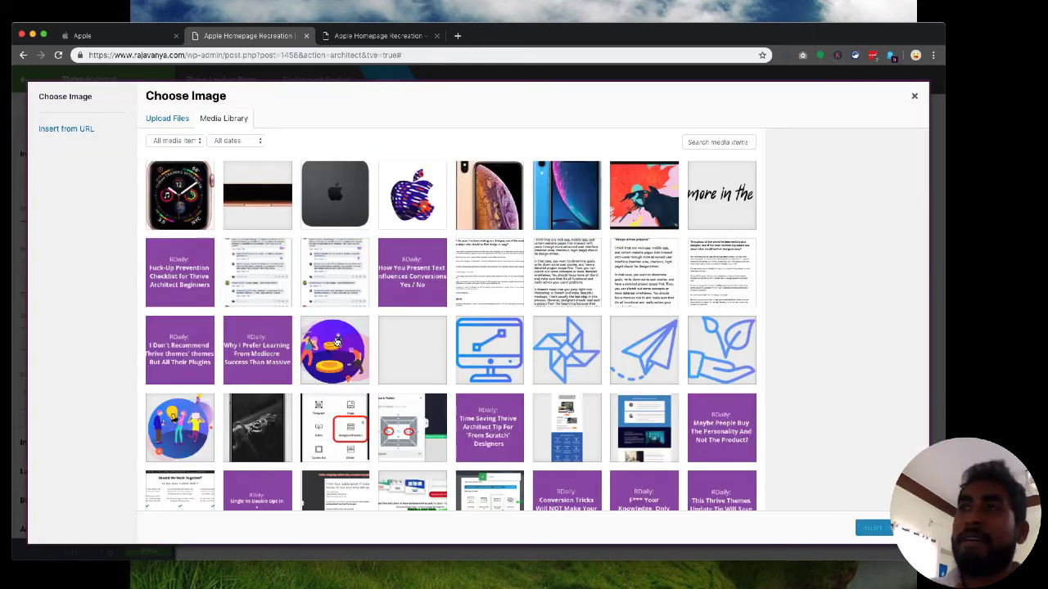
pyautogui.click(332, 190)
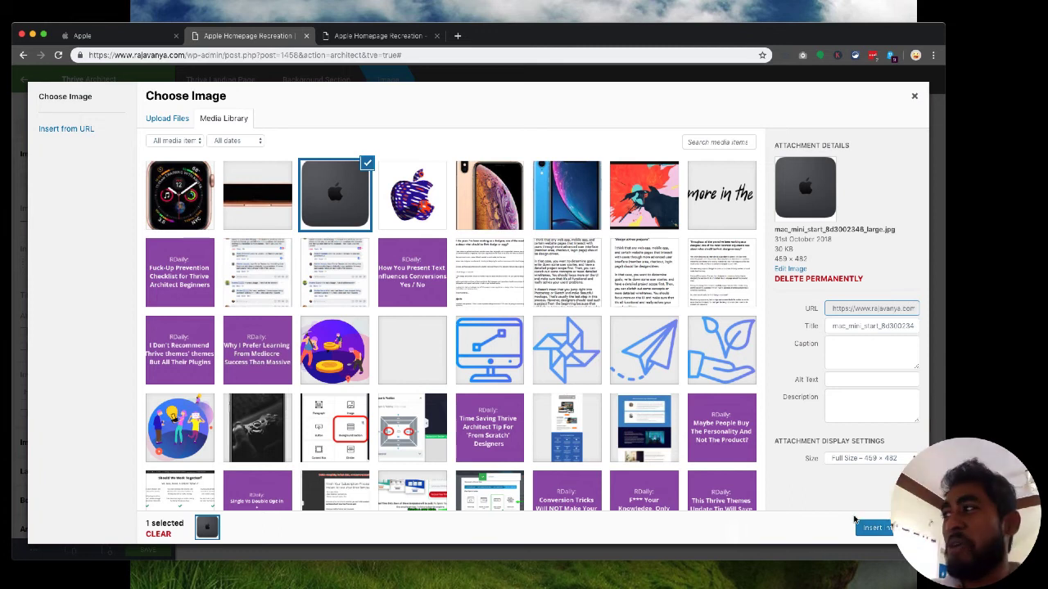
pyautogui.click(876, 528)
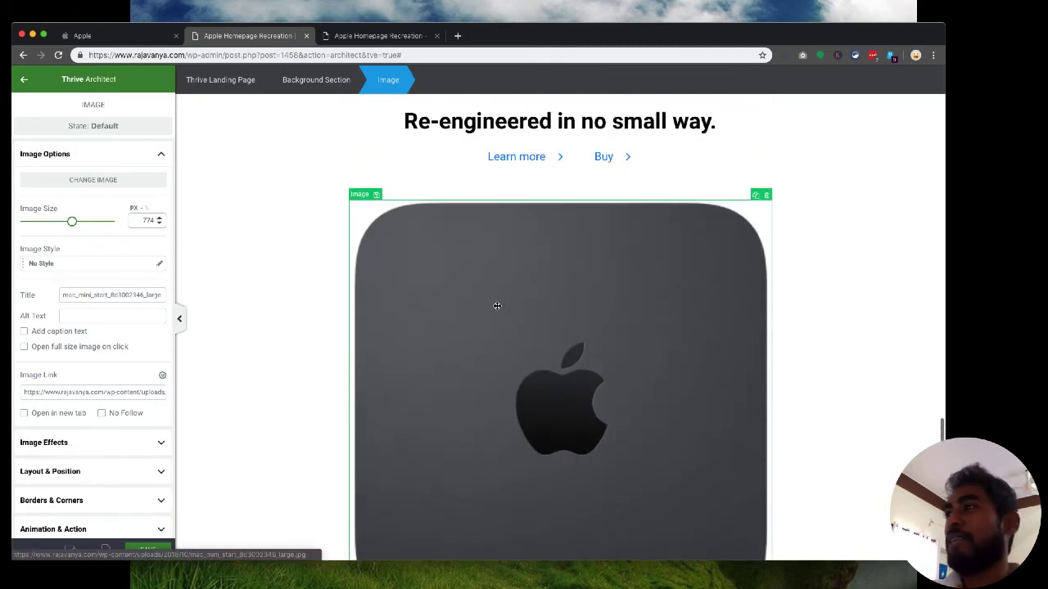
# Reduce the Mac mini image size to 473 px, using the proportions on the Apple page as reference.
pyautogui.click(127, 38)
pyautogui.scroll(-2, 338, 355)
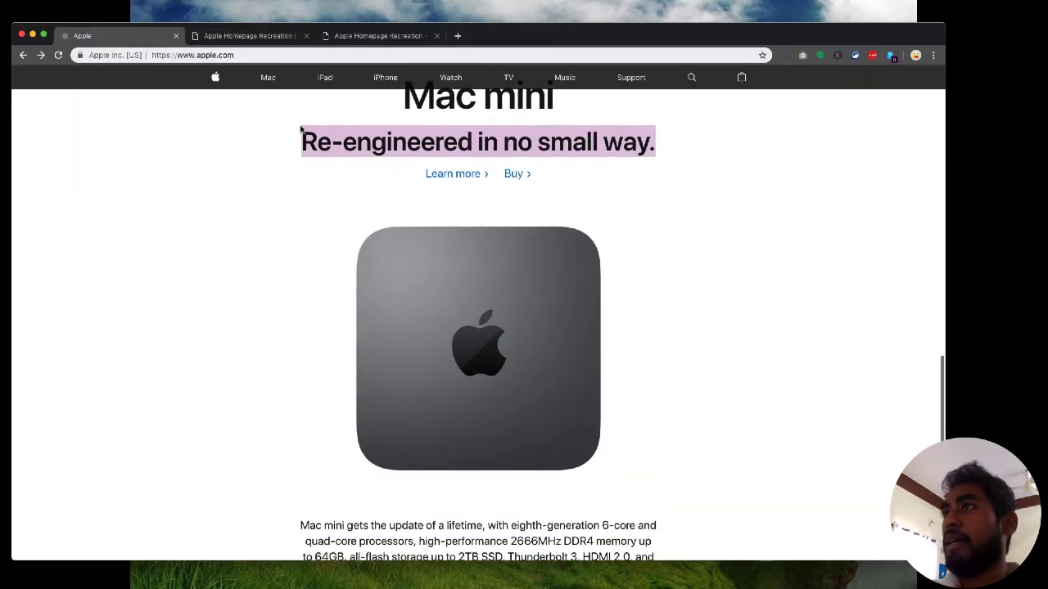
pyautogui.click(254, 37)
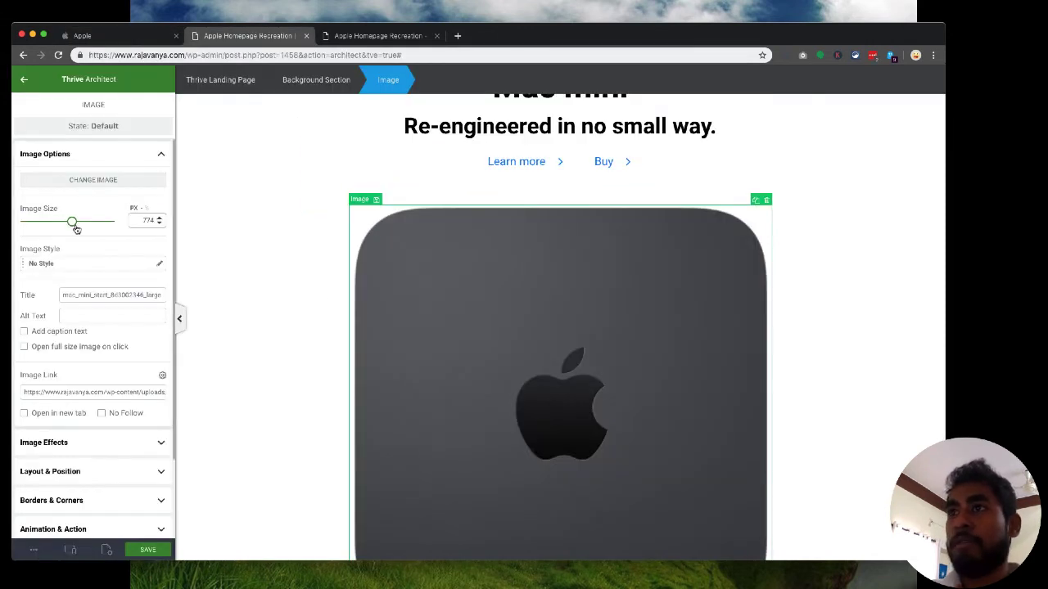
pyautogui.moveTo(72, 222); pyautogui.dragTo(53, 224)
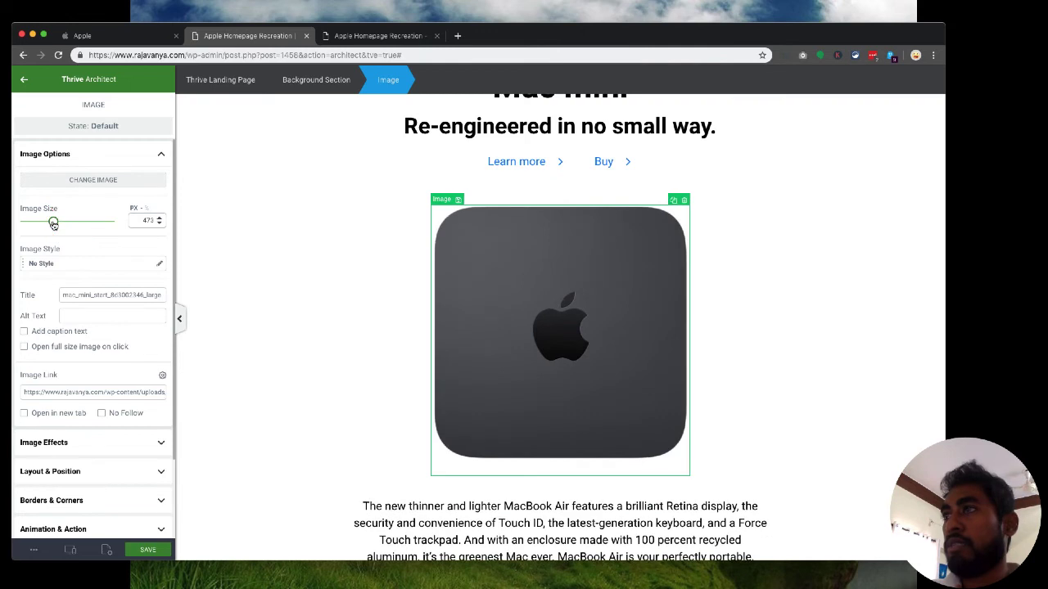
# Replace the paragraph below the Mac mini image with the Mac mini description copied from the Apple page.
pyautogui.click(122, 38)
pyautogui.scroll(-5, 253, 192)
pyautogui.tripleClick(393, 288)
pyautogui.press('super+c')
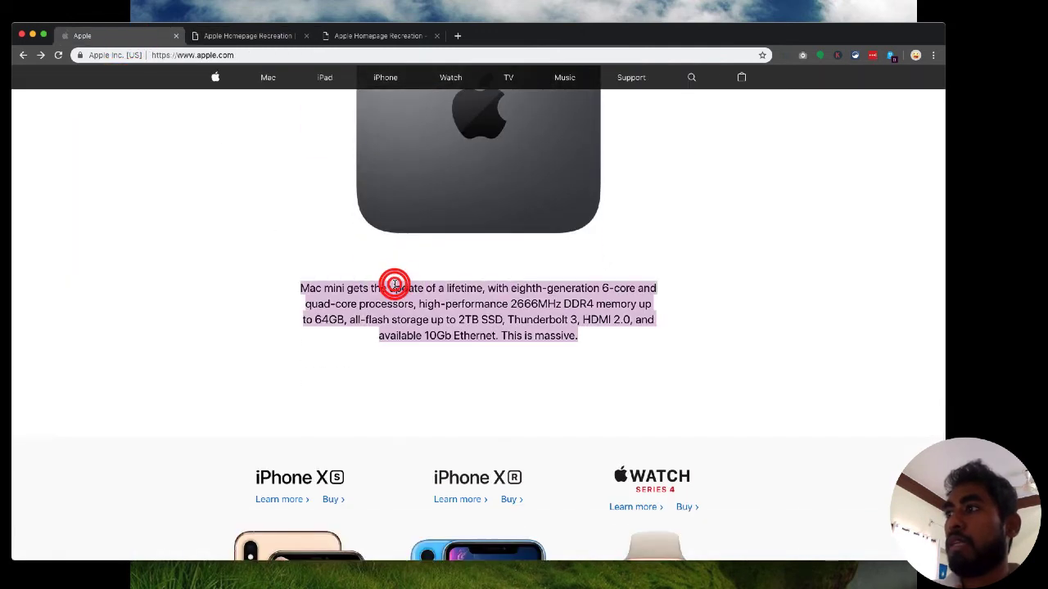
pyautogui.click(226, 36)
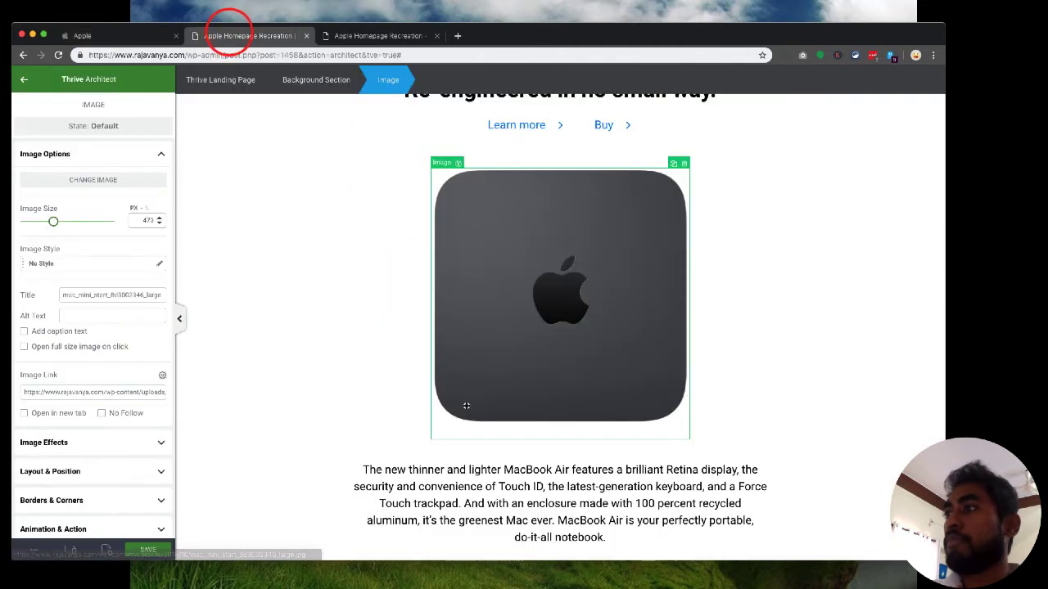
pyautogui.click(491, 529)
pyautogui.tripleClick(491, 529)
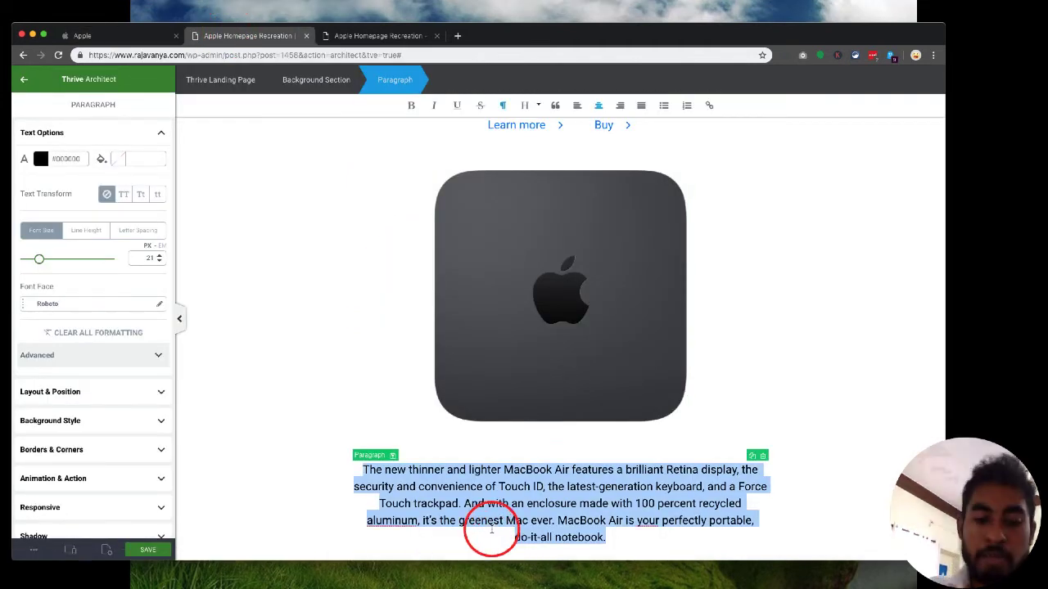
pyautogui.press('super+v')
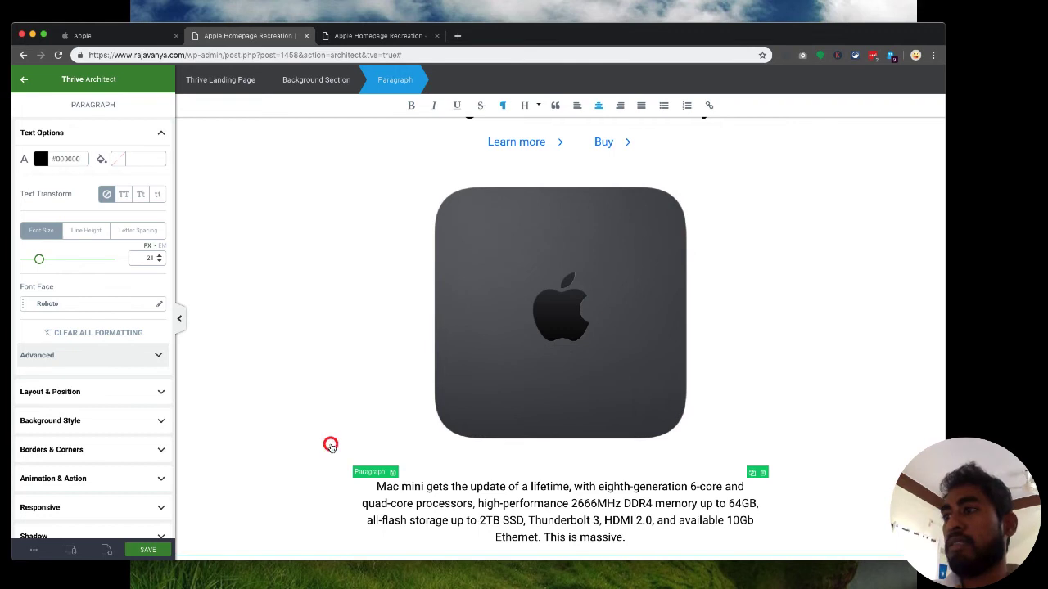
pyautogui.click(330, 443)
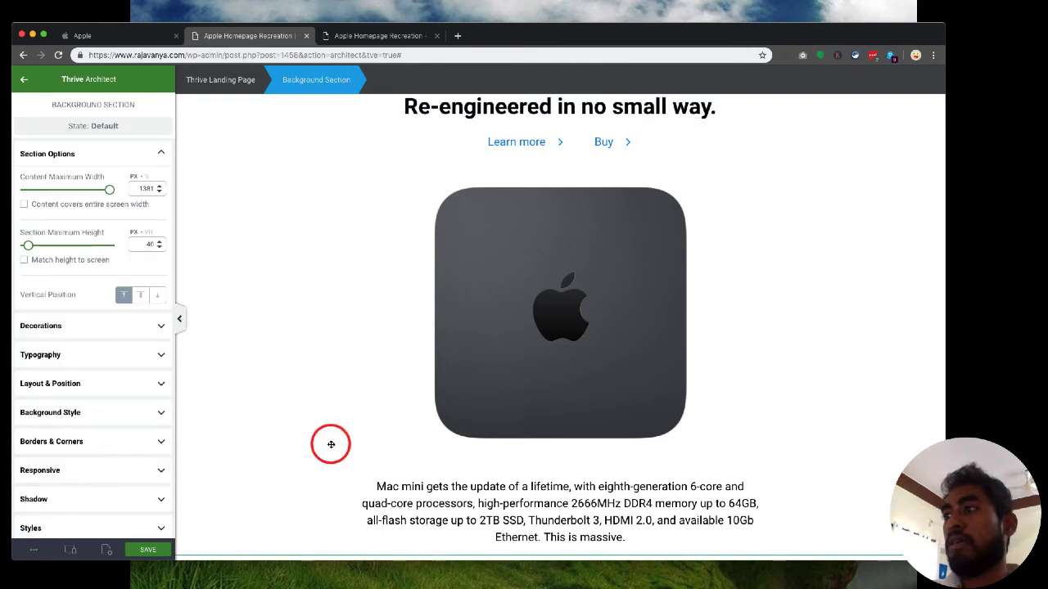
# Check the iPhone and Watch section on the Apple page and duplicate the Mac mini background section in the editor.
pyautogui.click(135, 35)
pyautogui.scroll(-8, 343, 282)
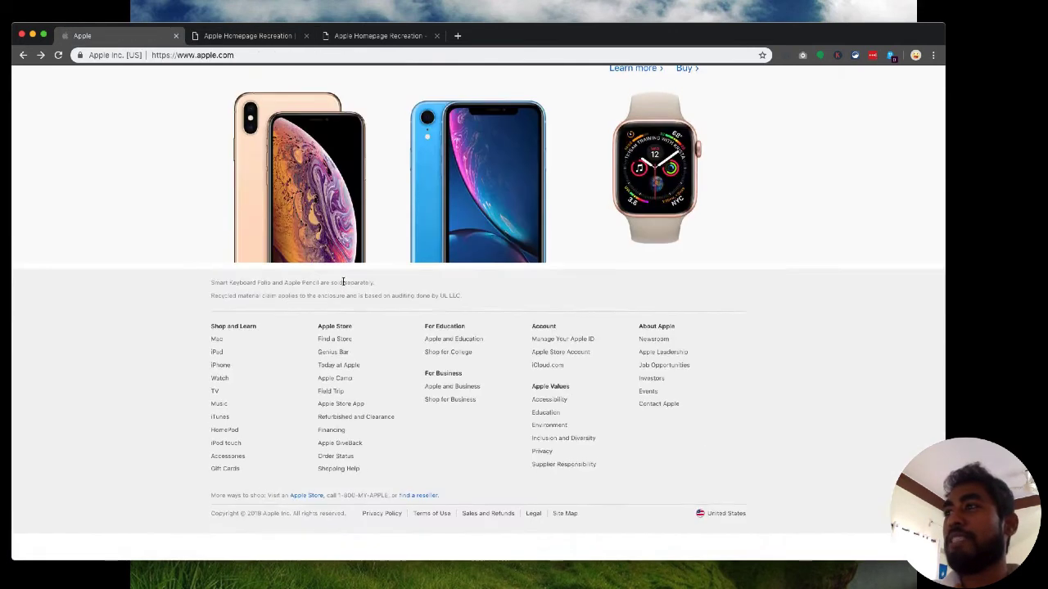
pyautogui.scroll(10, 291, 147)
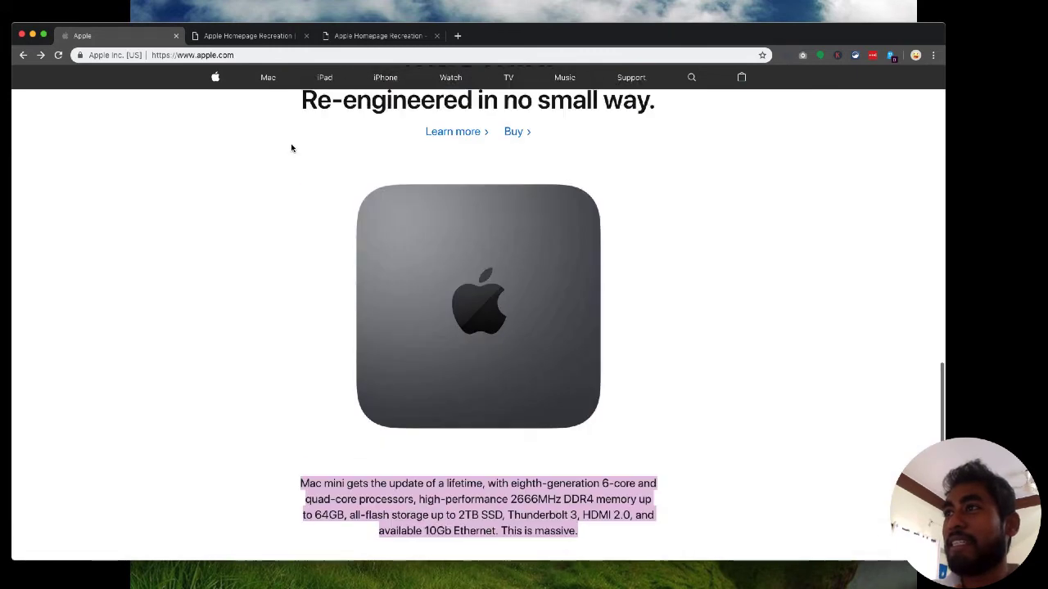
pyautogui.scroll(-8, 291, 148)
pyautogui.scroll(-2, 291, 148)
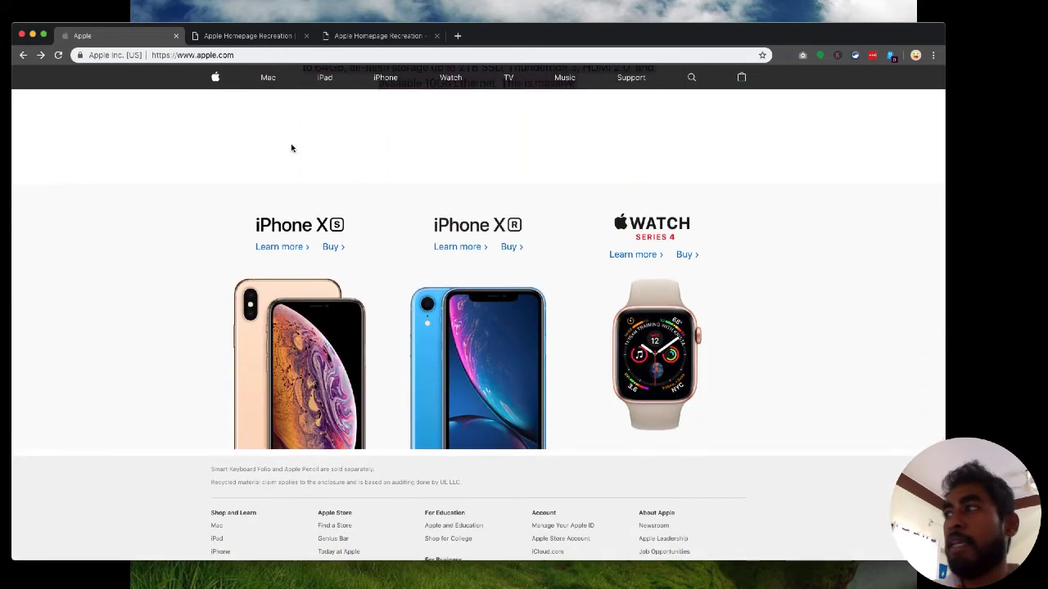
pyautogui.click(219, 37)
pyautogui.click(331, 194)
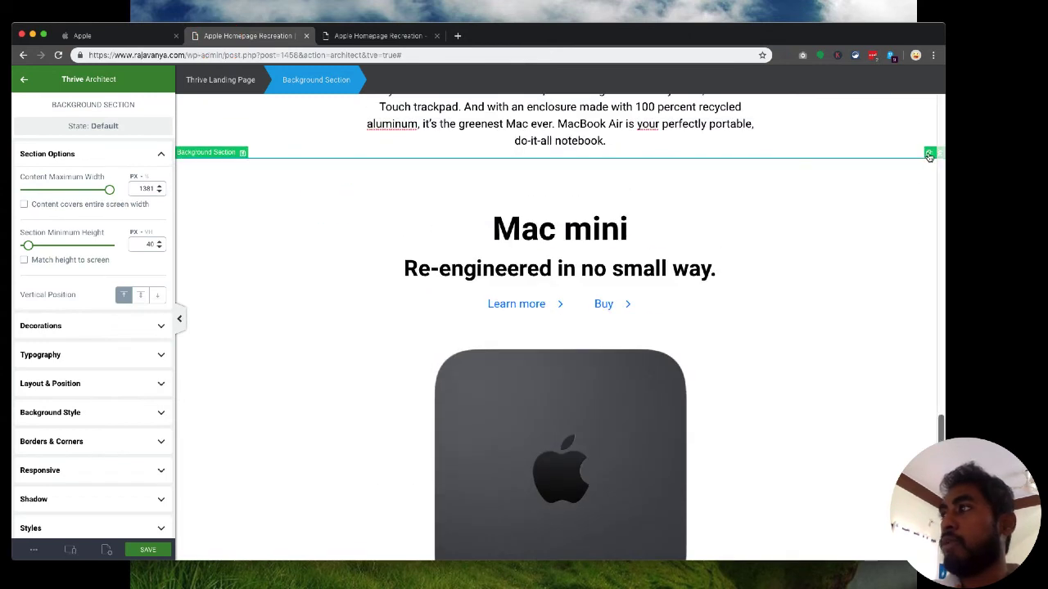
pyautogui.scroll(-3, 736, 237)
pyautogui.scroll(2, 737, 237)
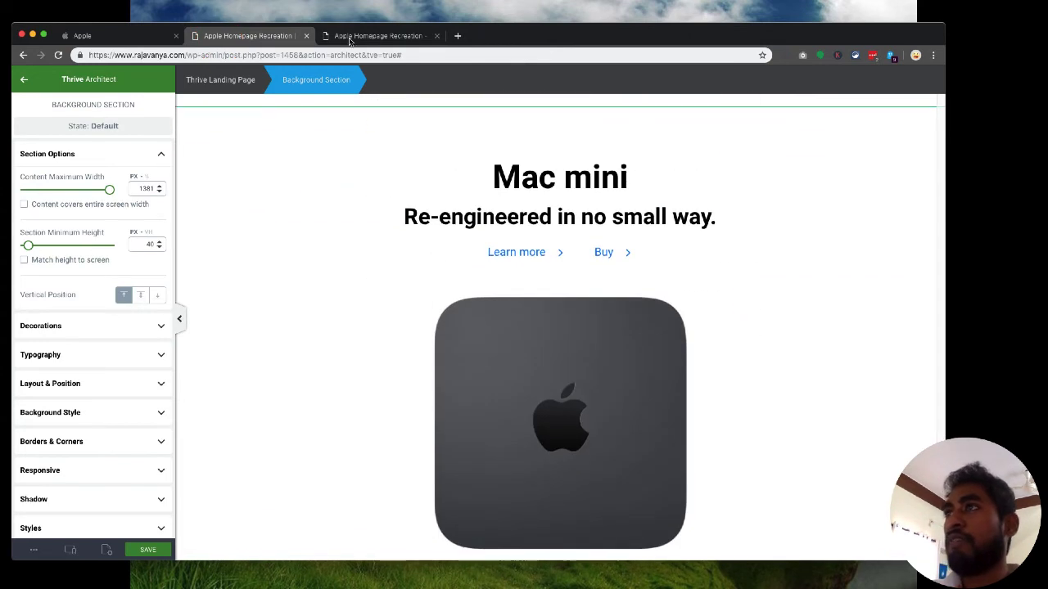
# Compare the background of the Apple page's iPhone and Watch section with the duplicated Mac mini section.
pyautogui.click(98, 34)
pyautogui.scroll(3, 177, 220)
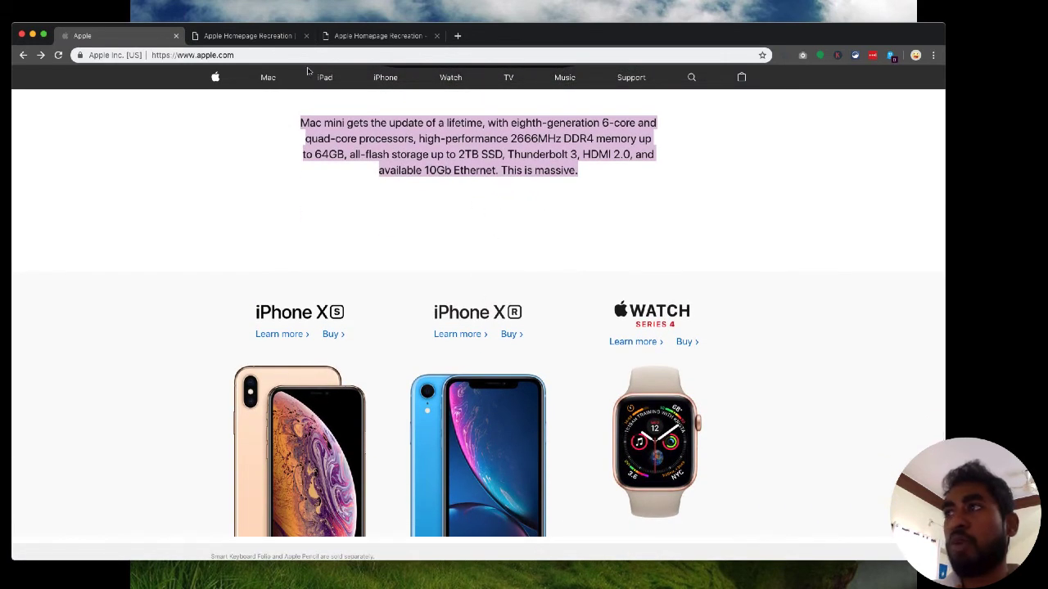
pyautogui.click(202, 33)
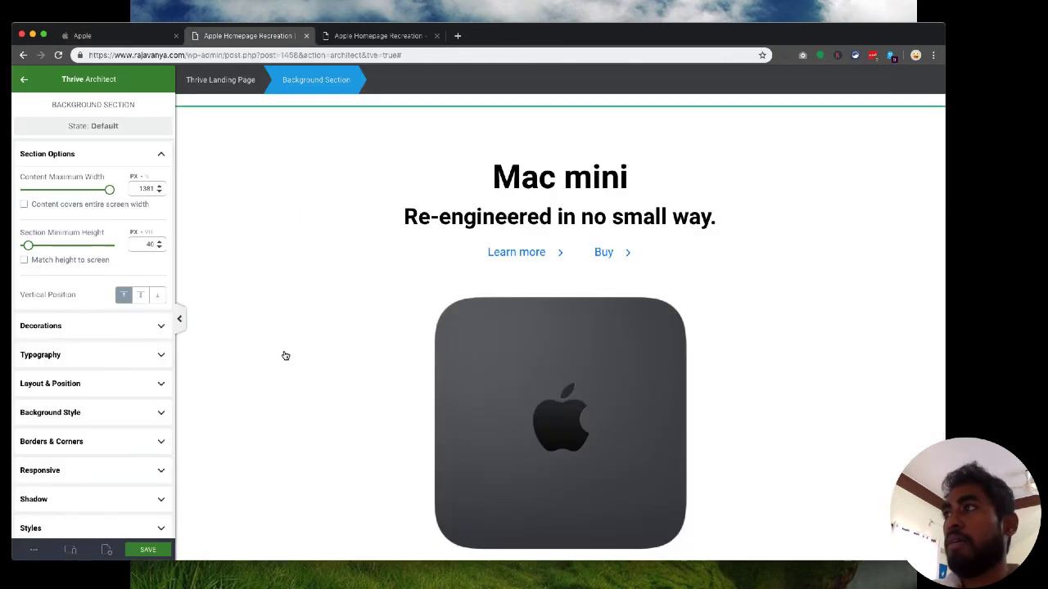
pyautogui.scroll(-3, 284, 354)
pyautogui.scroll(-5, 284, 352)
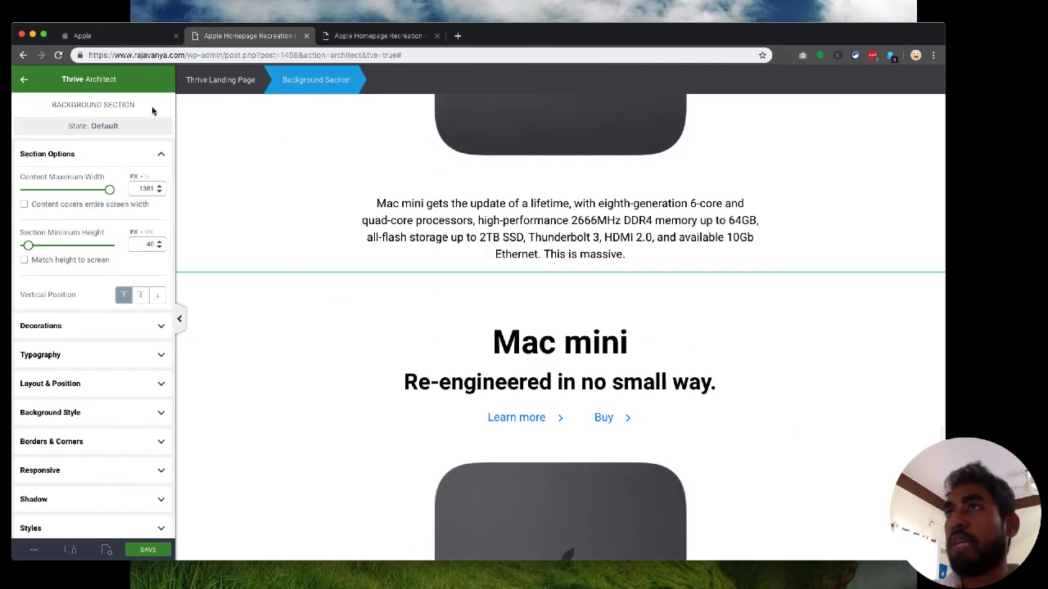
pyautogui.click(119, 39)
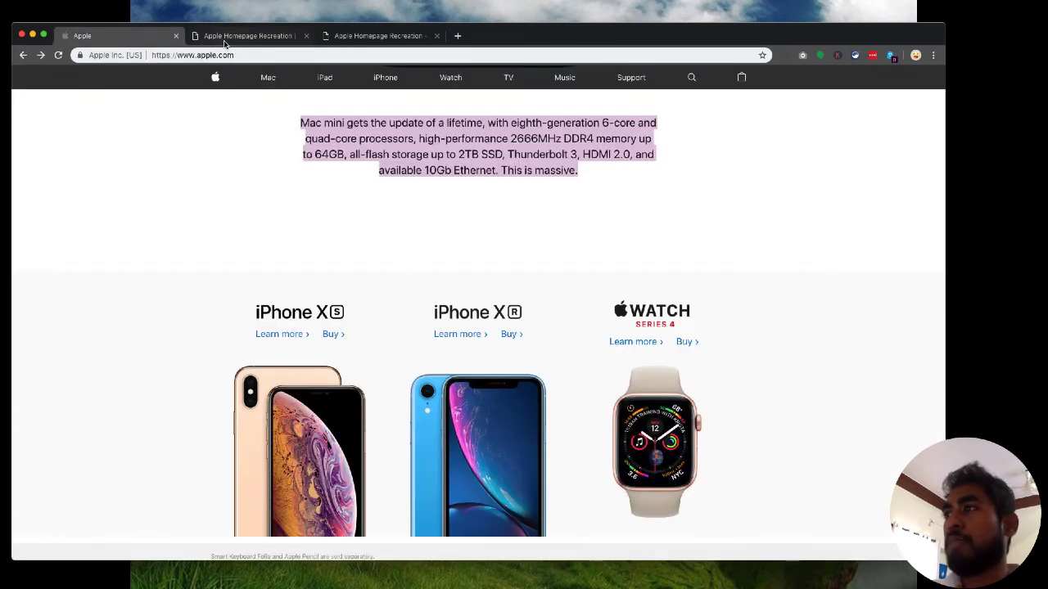
pyautogui.click(224, 40)
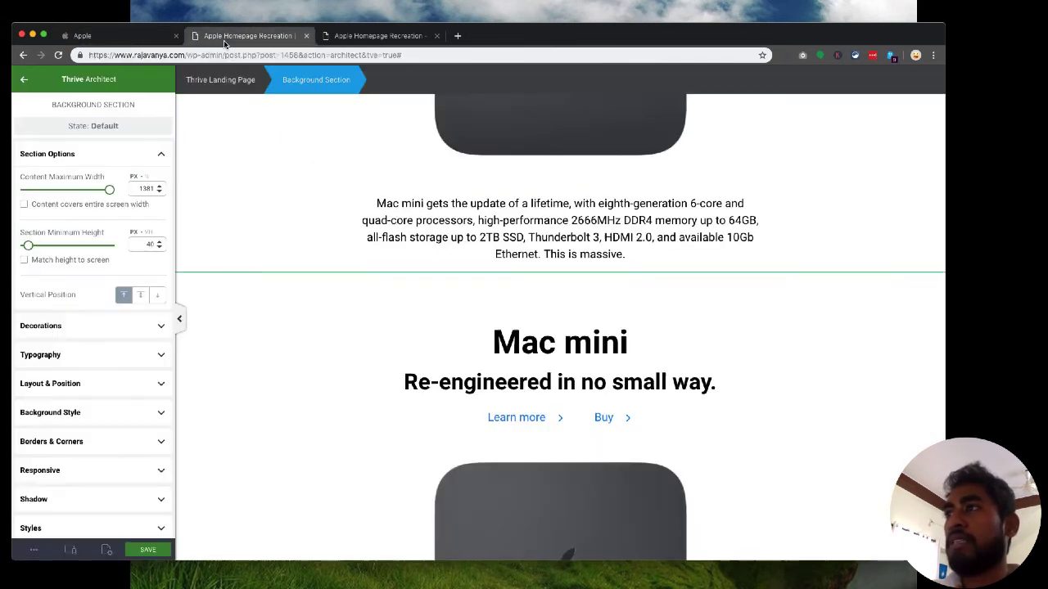
# Set the duplicated Mac mini section's background colour to light grey #f5f5f5, matching it against the Apple page.
pyautogui.click(82, 417)
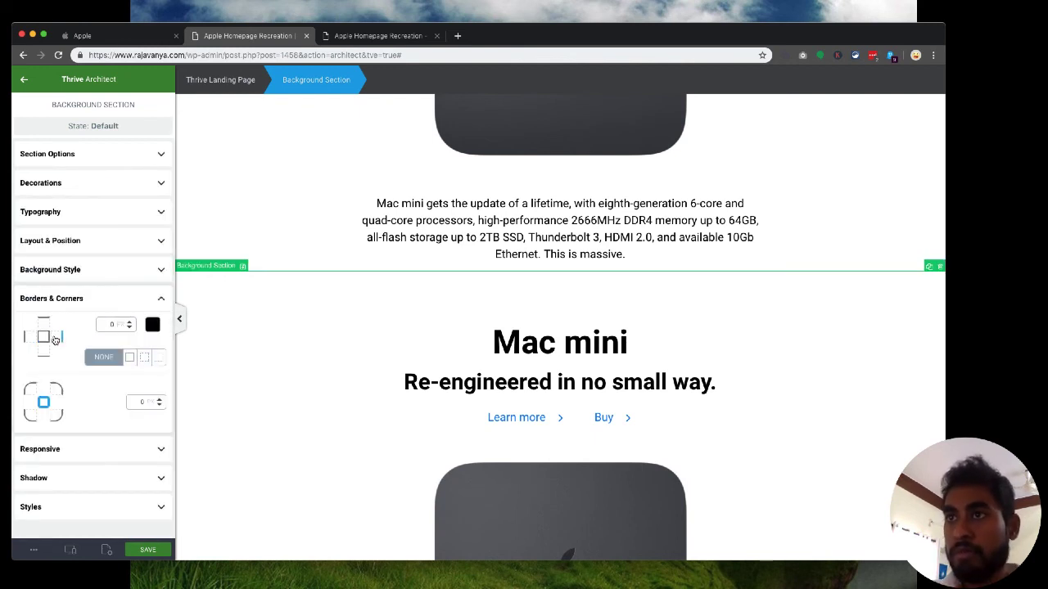
pyautogui.click(82, 272)
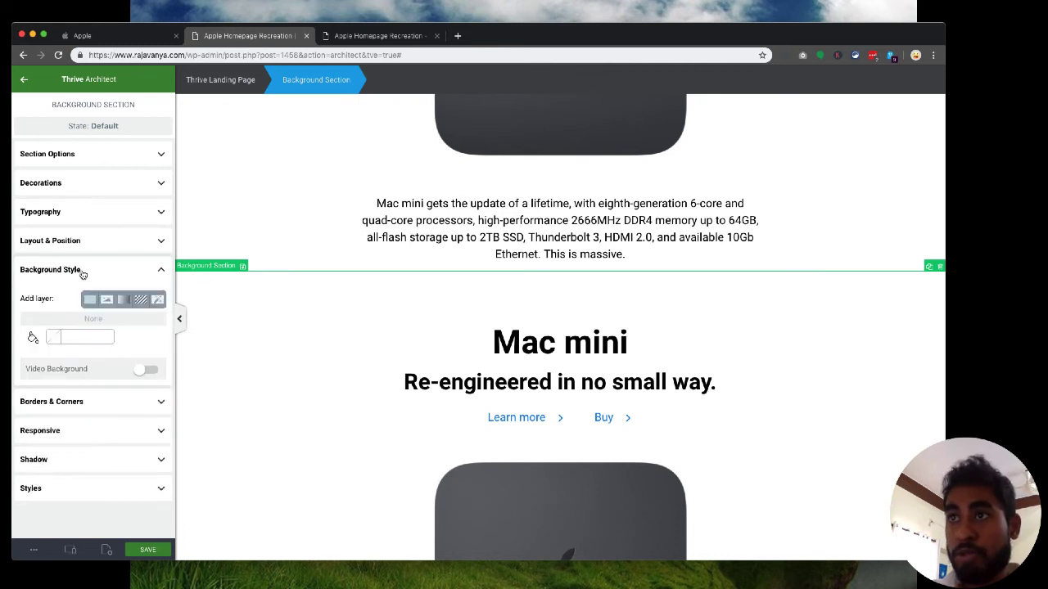
pyautogui.click(53, 334)
pyautogui.click(30, 364)
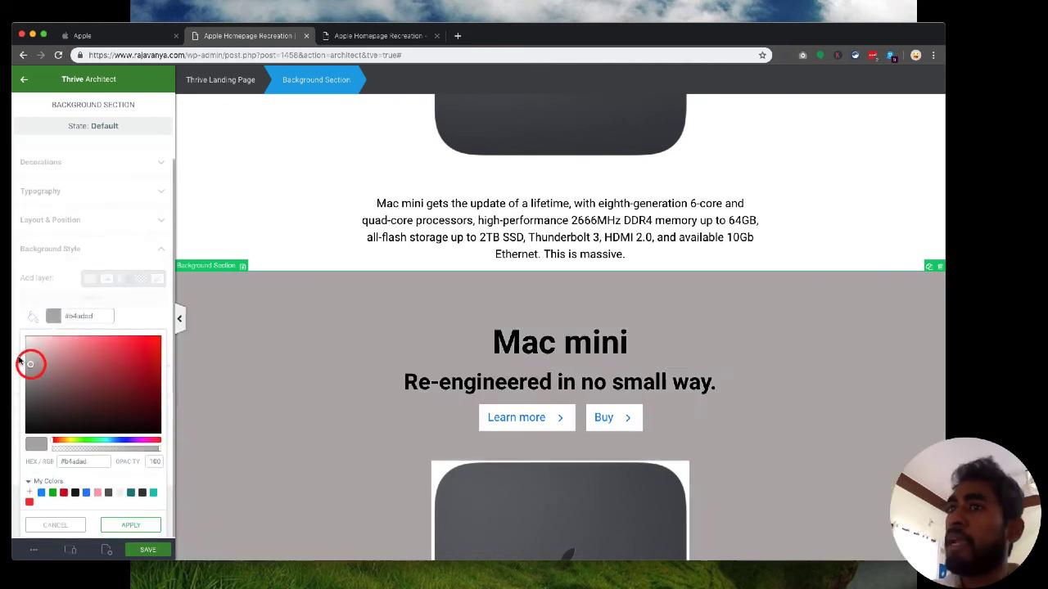
pyautogui.moveTo(30, 363); pyautogui.dragTo(7, 332)
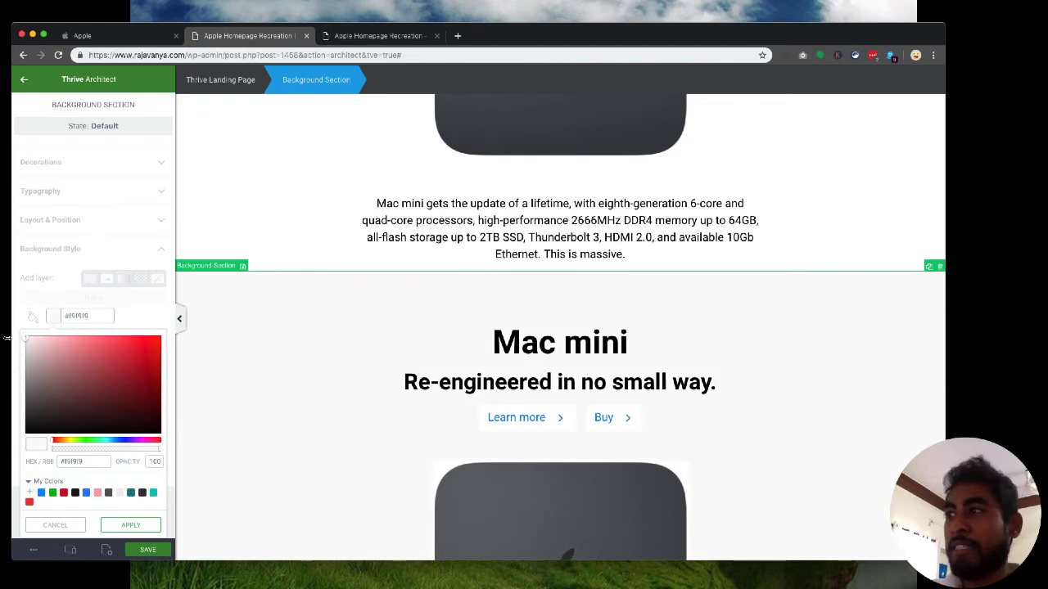
pyautogui.moveTo(5, 338); pyautogui.dragTo(5, 340)
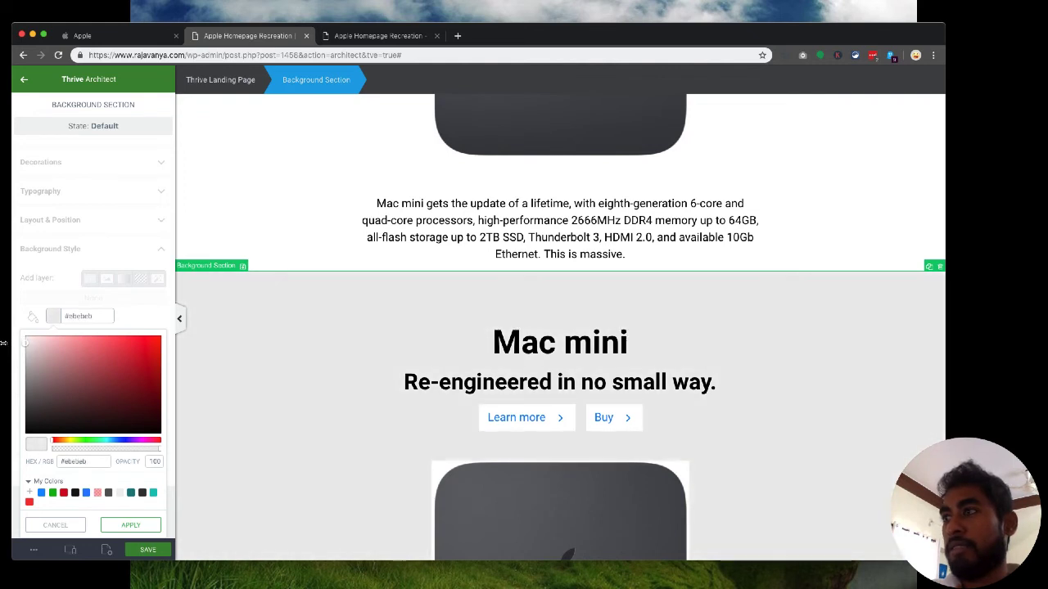
pyautogui.click(117, 36)
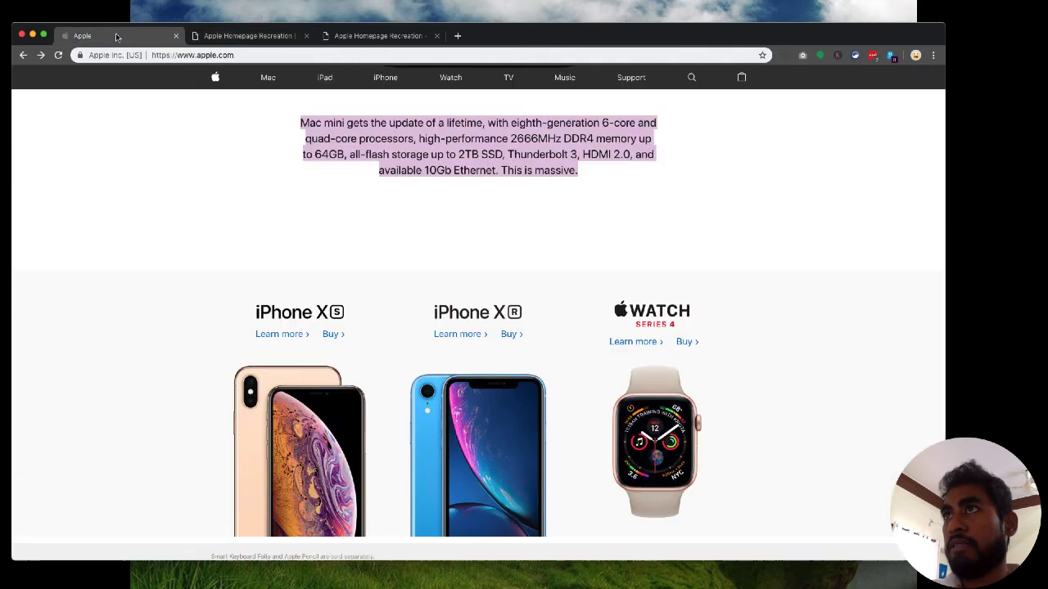
pyautogui.click(211, 36)
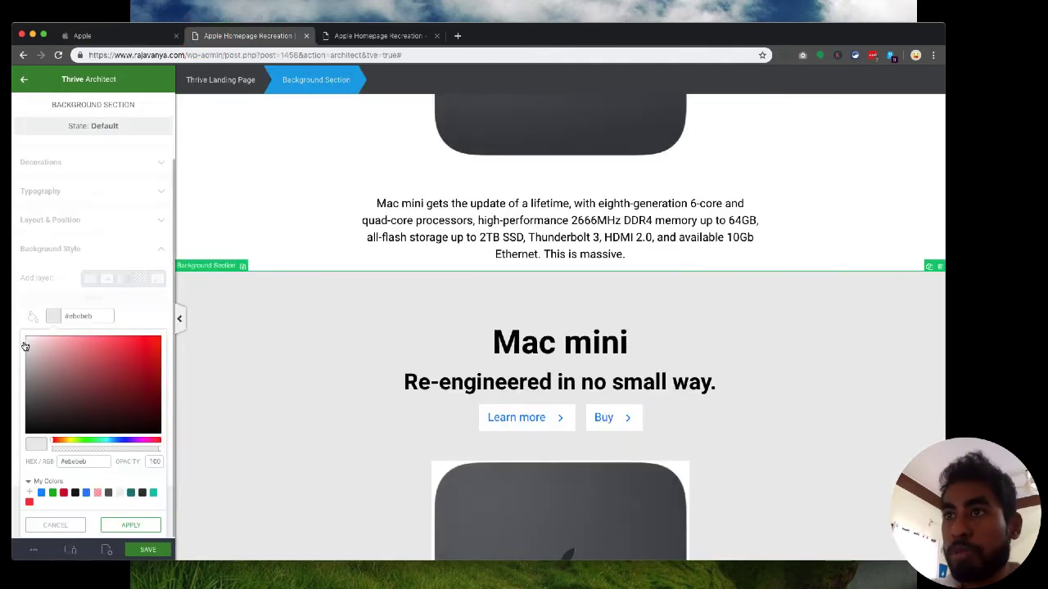
pyautogui.moveTo(24, 344); pyautogui.dragTo(22, 340)
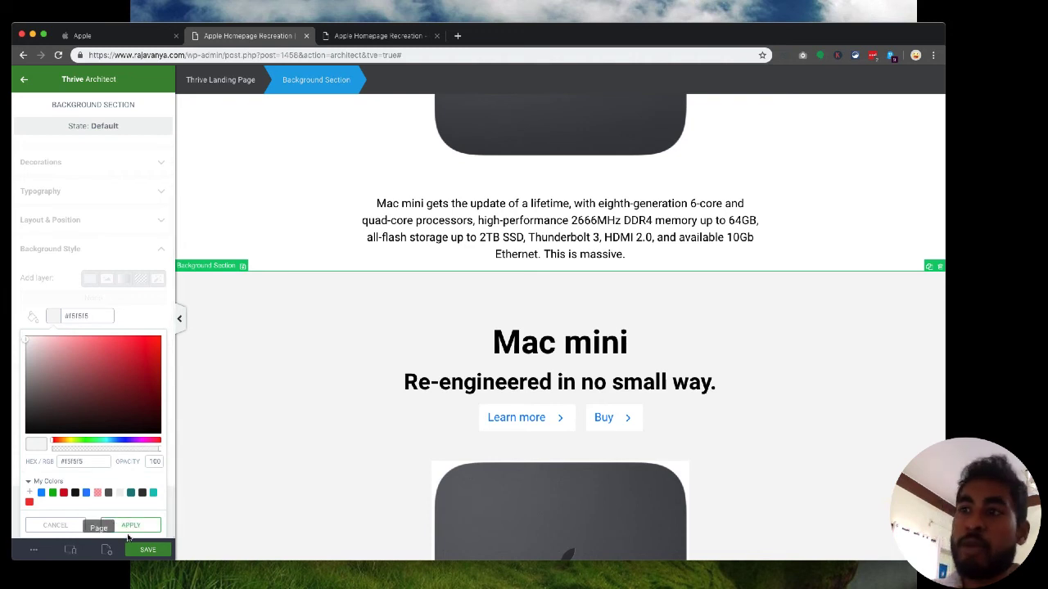
pyautogui.click(131, 528)
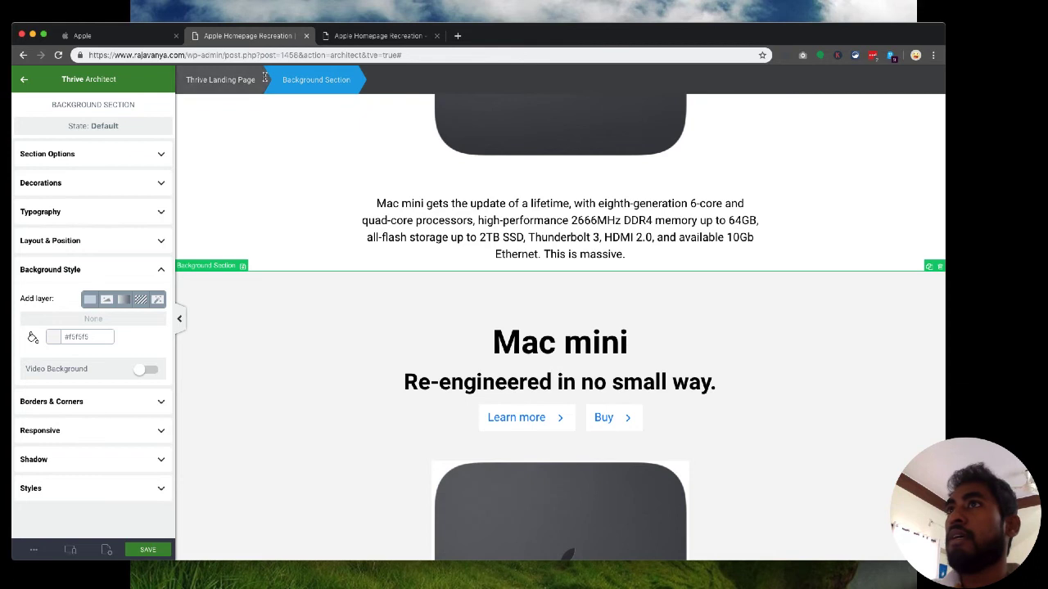
pyautogui.click(113, 35)
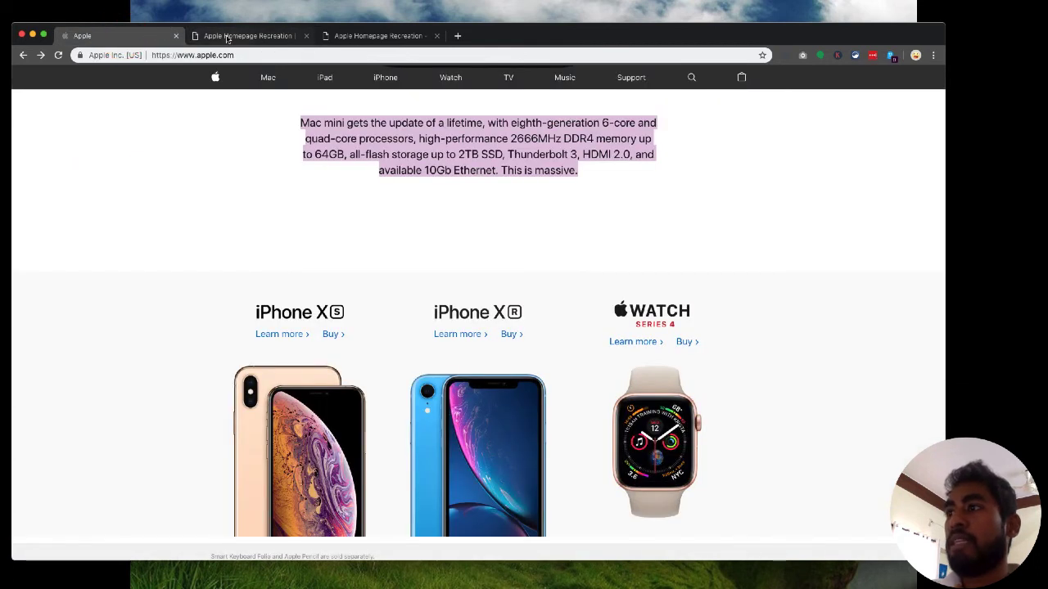
pyautogui.click(228, 37)
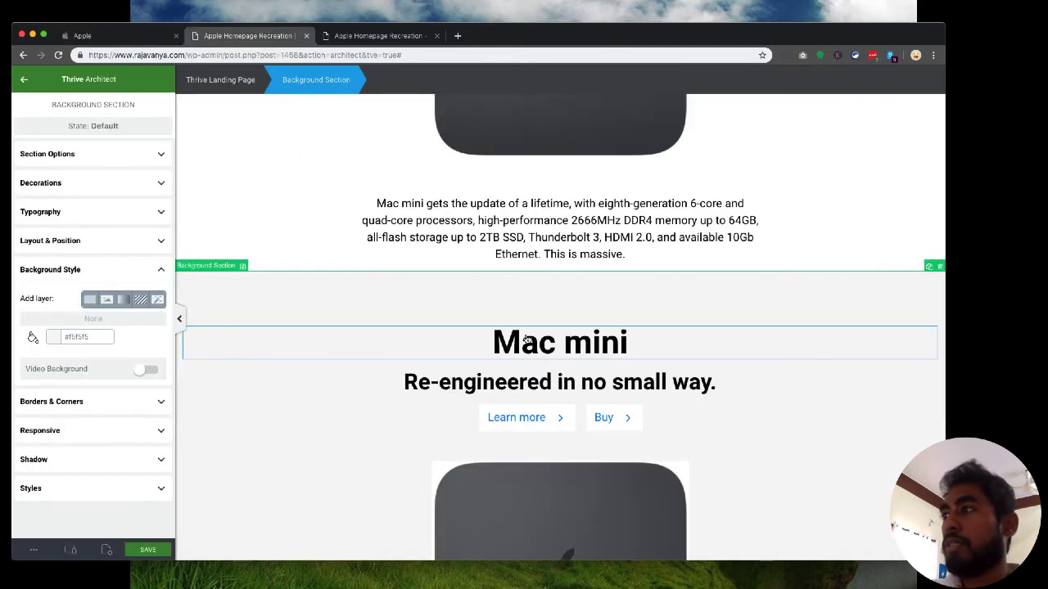
# Duplicate the Mac mini heading in the light grey section and save the page.
pyautogui.click(810, 356)
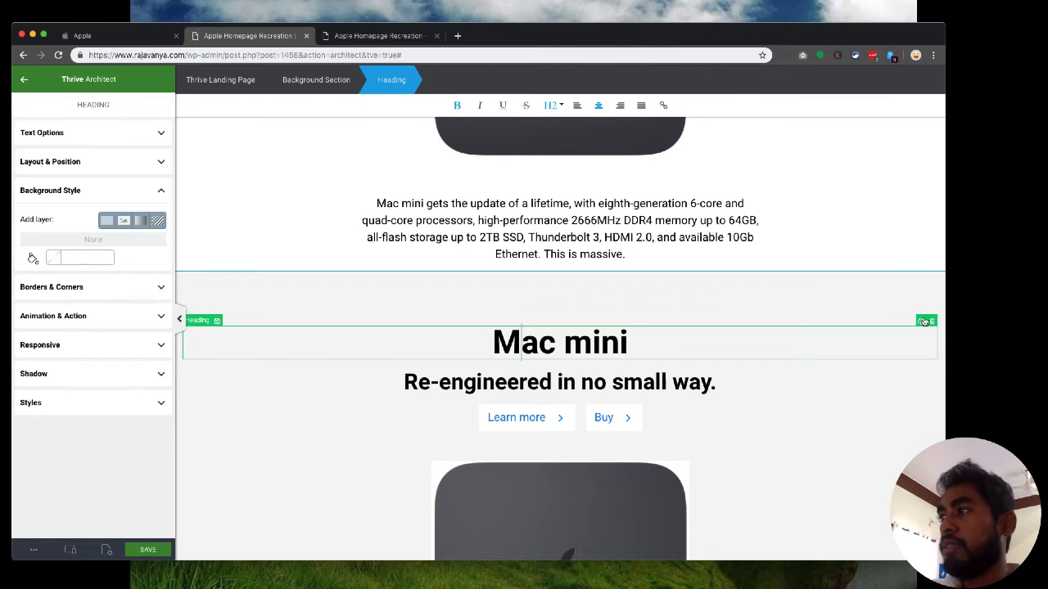
pyautogui.click(922, 321)
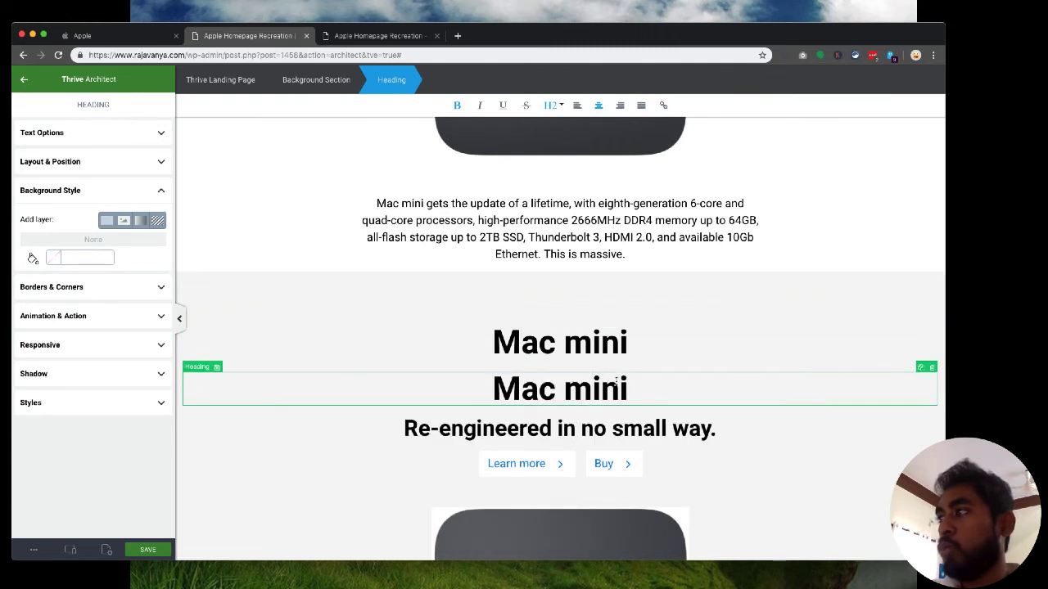
pyautogui.click(733, 422)
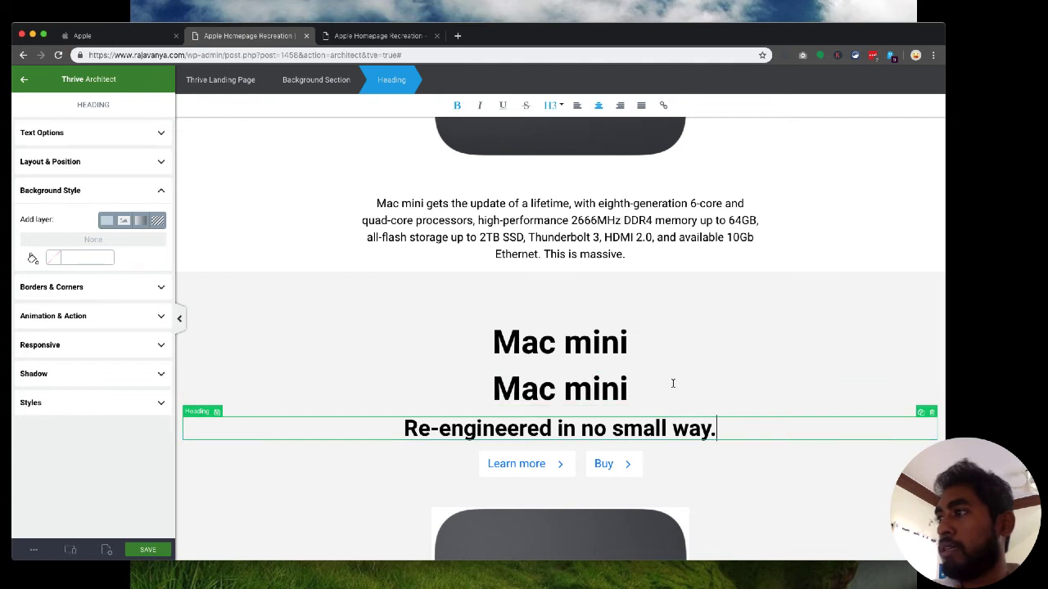
pyautogui.click(673, 383)
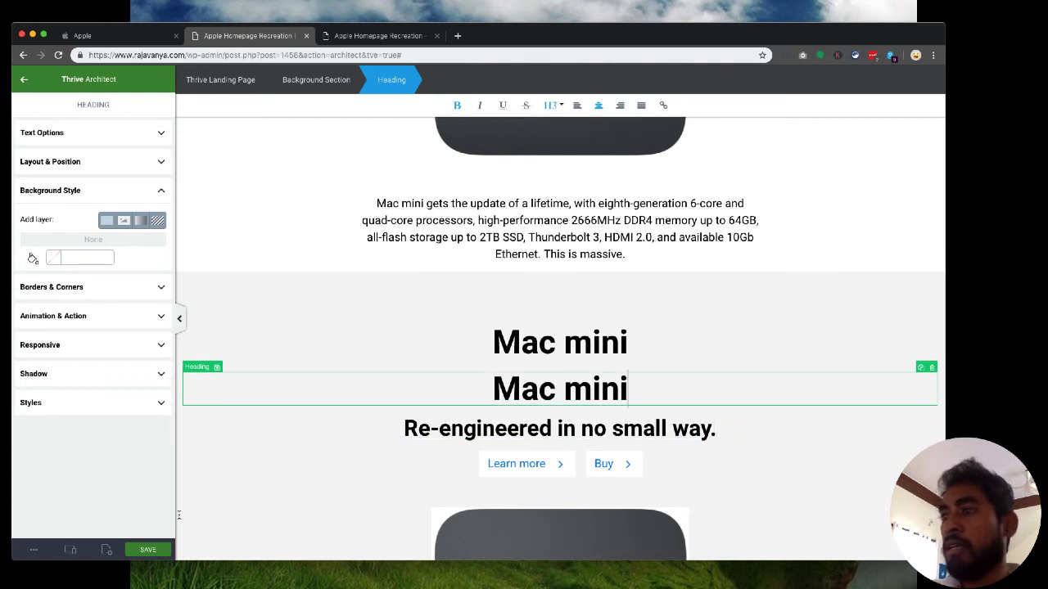
pyautogui.click(148, 550)
pyautogui.click(713, 8)
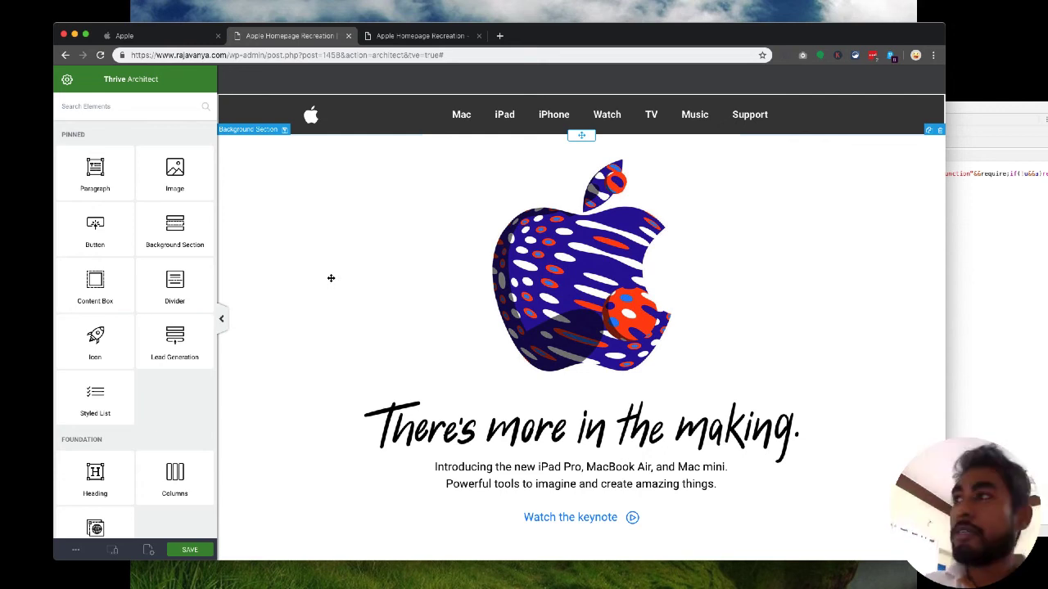
# Check the iPhone and Watch section on the Apple page and locate its logo images among the network requests in DevTools.
pyautogui.click(151, 36)
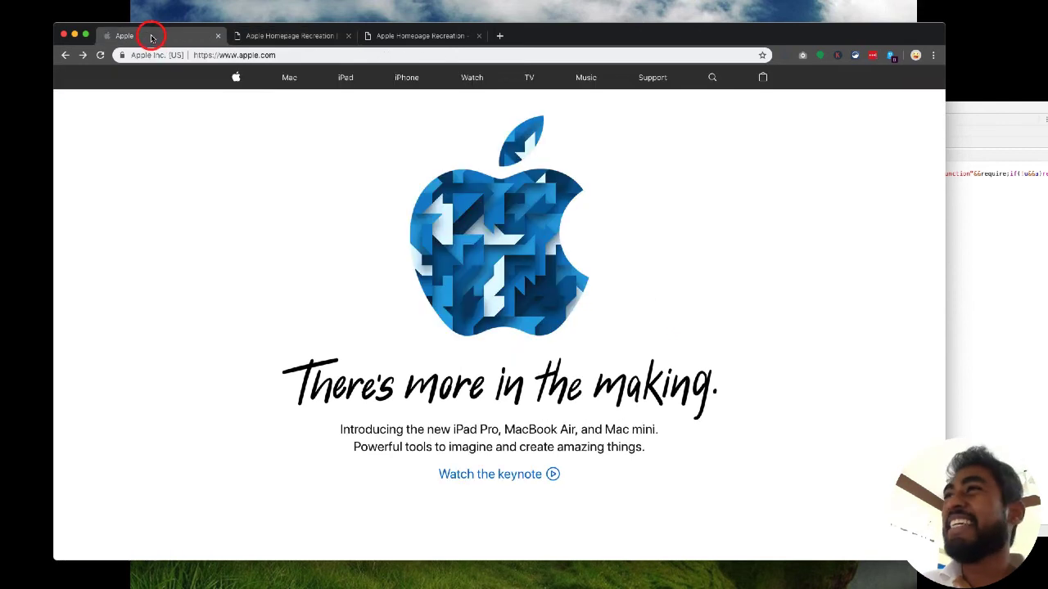
pyautogui.scroll(-15, 348, 379)
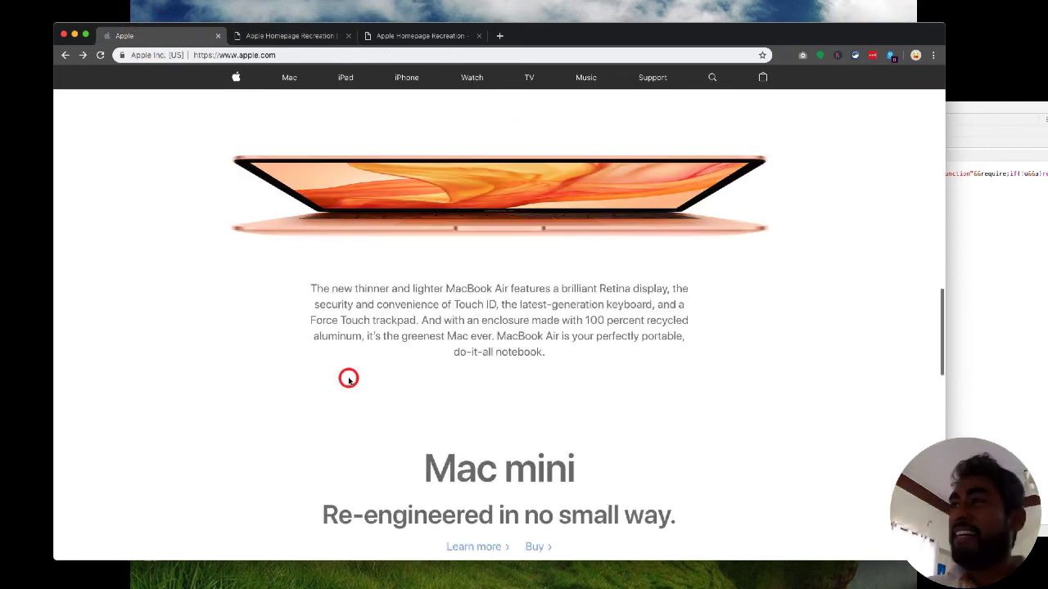
pyautogui.scroll(1, 349, 382)
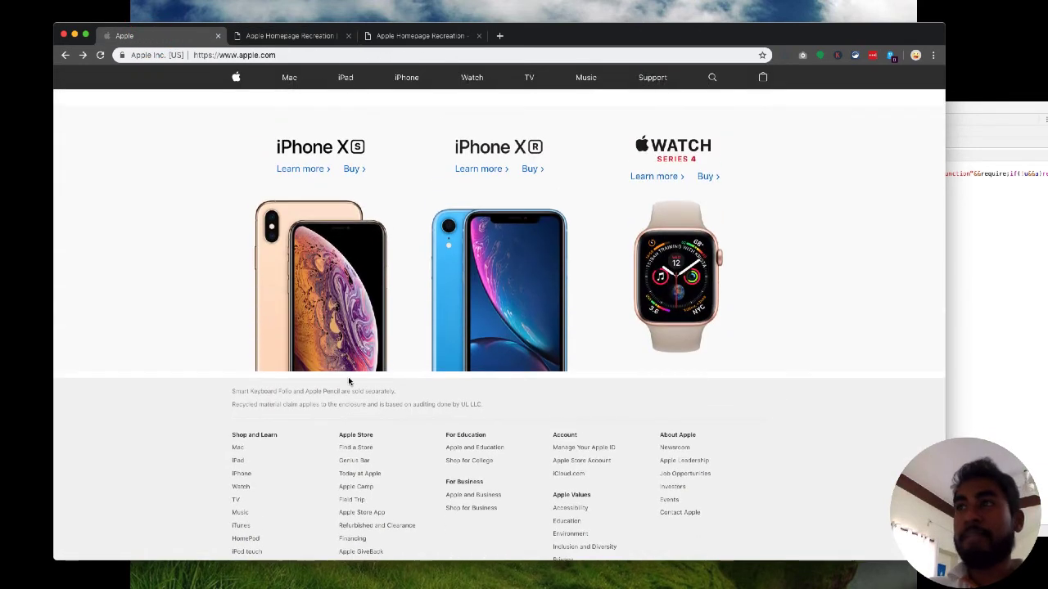
pyautogui.scroll(3, 421, 276)
pyautogui.scroll(-2, 421, 276)
pyautogui.scroll(1, 302, 221)
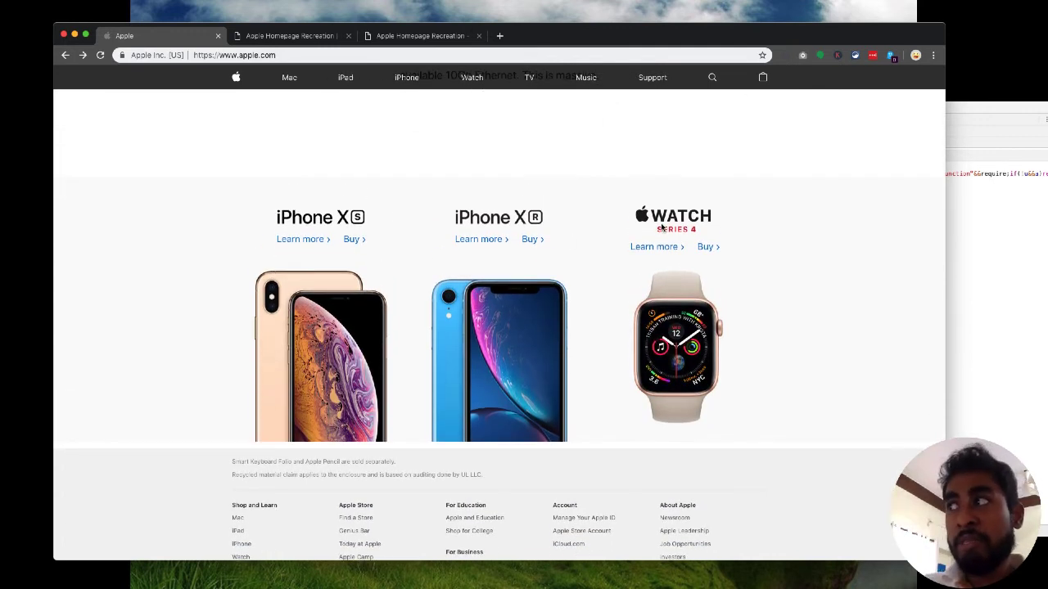
pyautogui.click(969, 107)
pyautogui.click(477, 280)
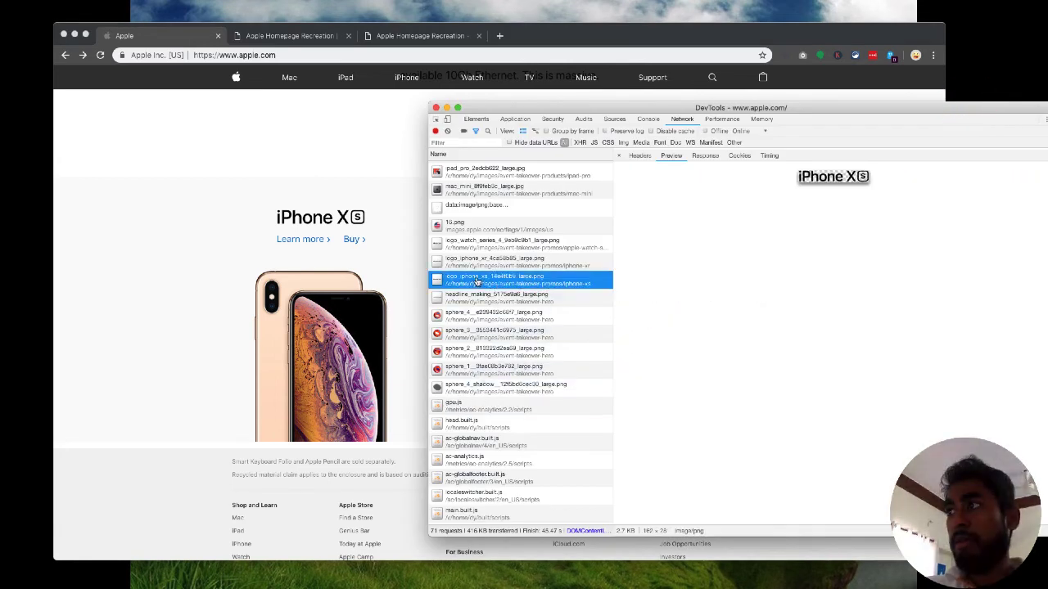
pyautogui.click(487, 262)
pyautogui.click(479, 297)
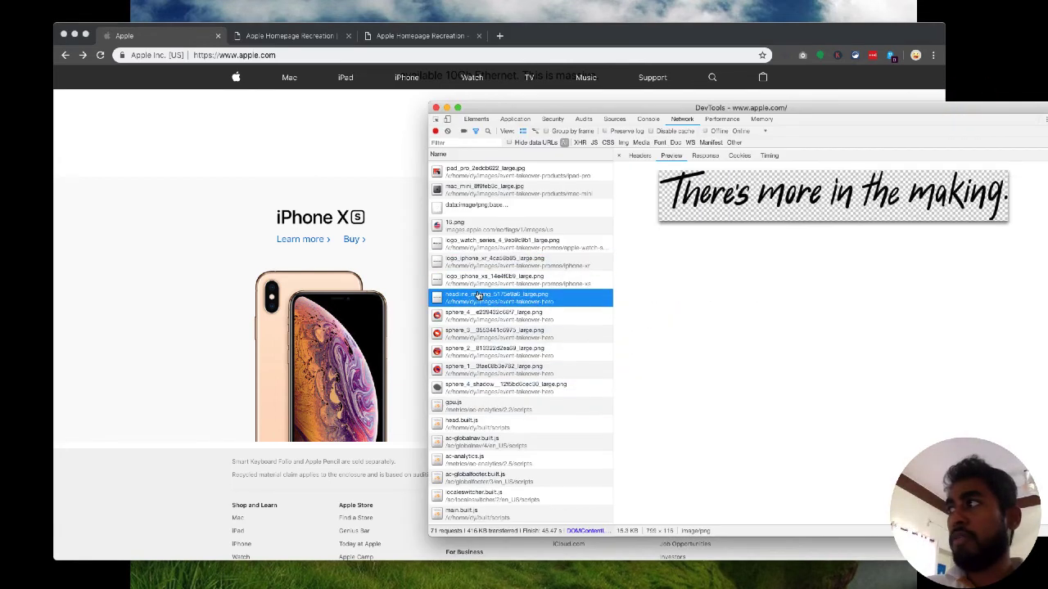
pyautogui.click(481, 246)
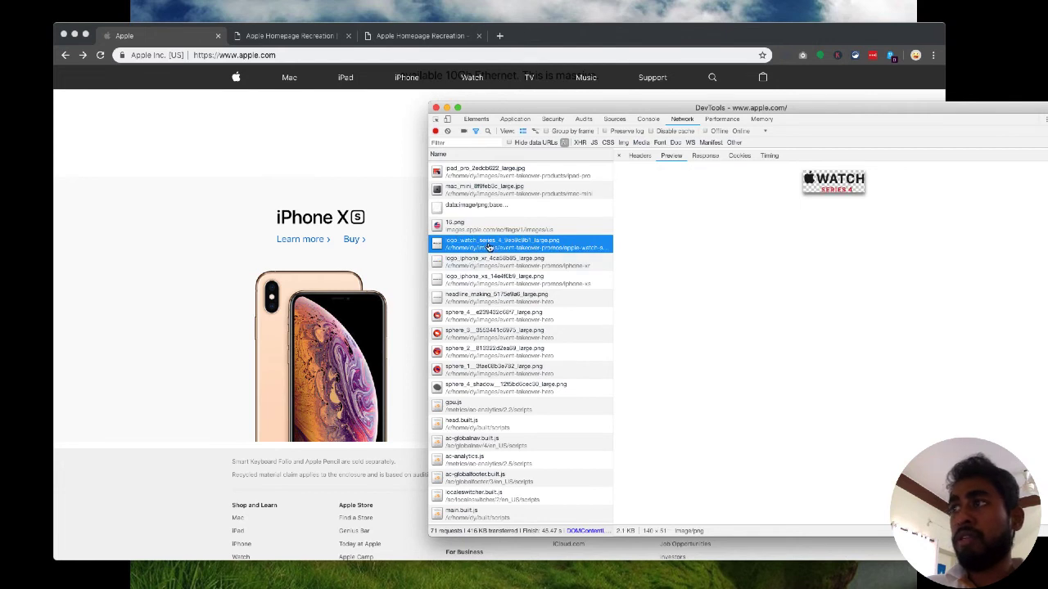
# Open the Apple Watch Series 4, iPhone XR and iPhone XS logo images in separate browser tabs and close DevTools.
pyautogui.rightClick(489, 246)
pyautogui.click(557, 273)
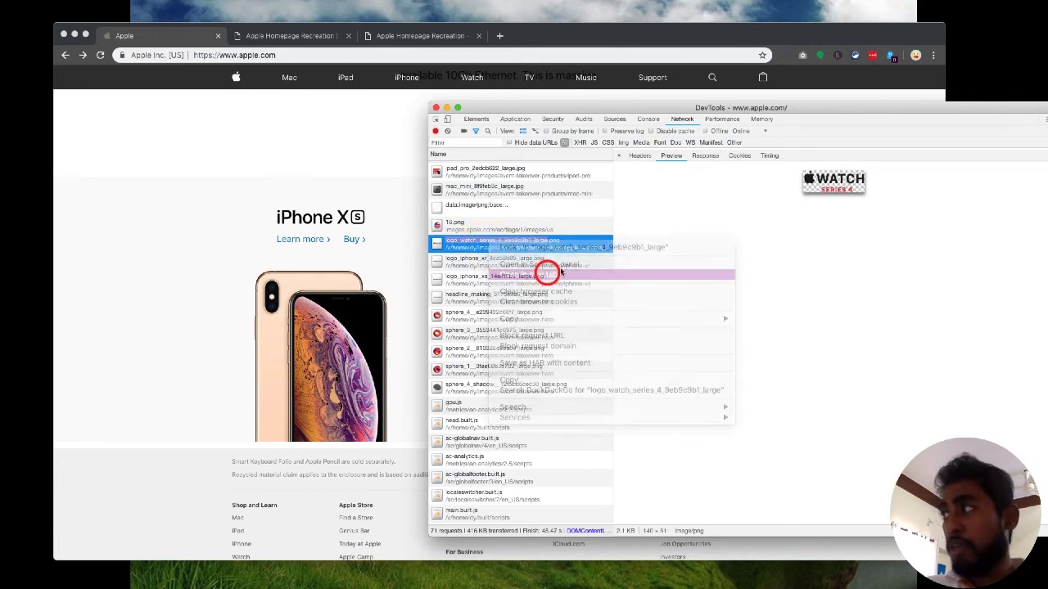
pyautogui.click(981, 106)
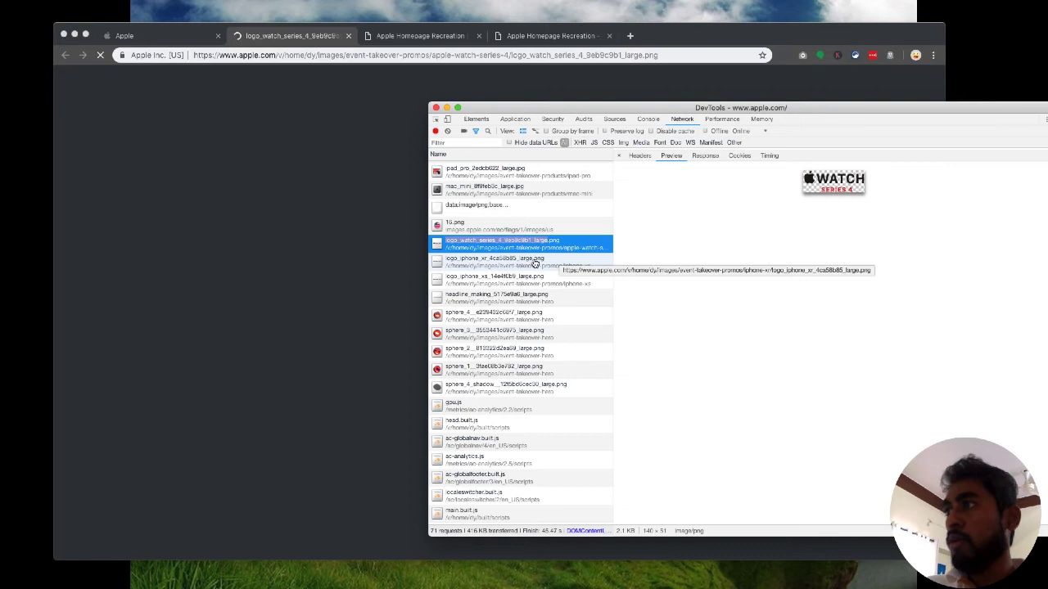
pyautogui.rightClick(535, 263)
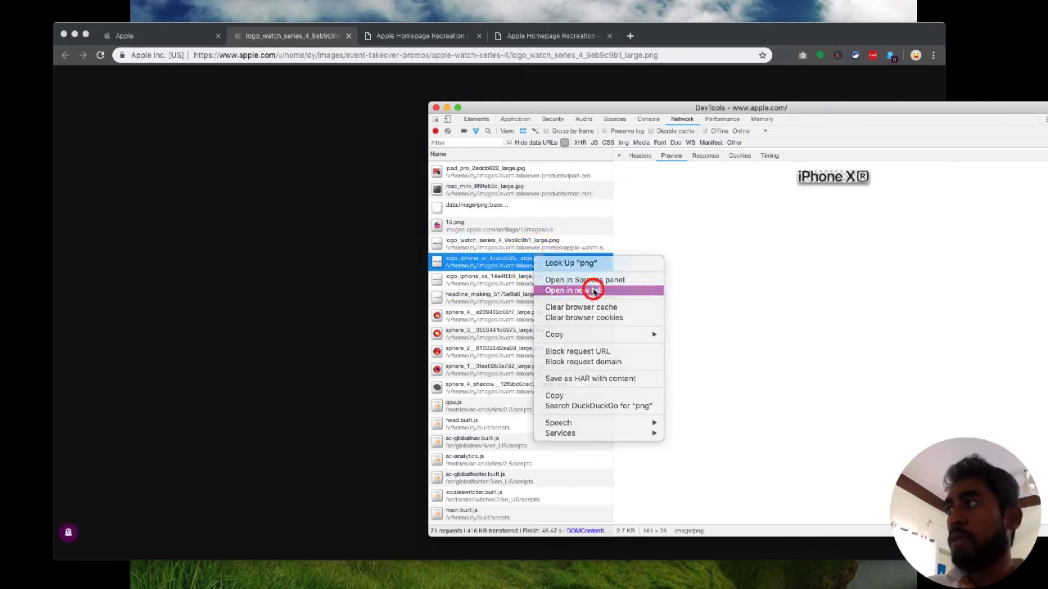
pyautogui.click(593, 292)
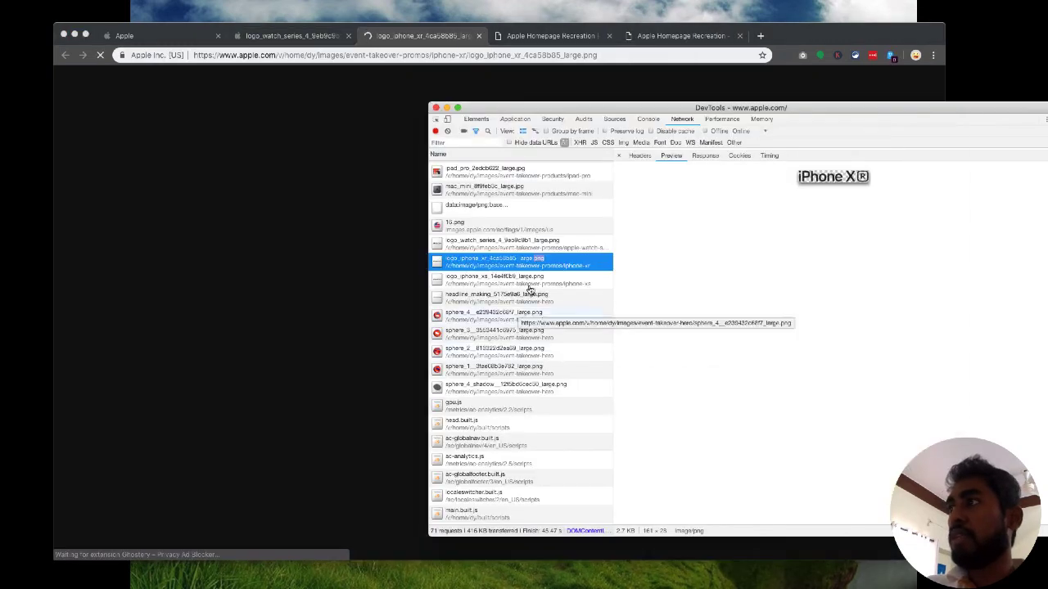
pyautogui.rightClick(511, 278)
pyautogui.click(569, 310)
pyautogui.click(967, 219)
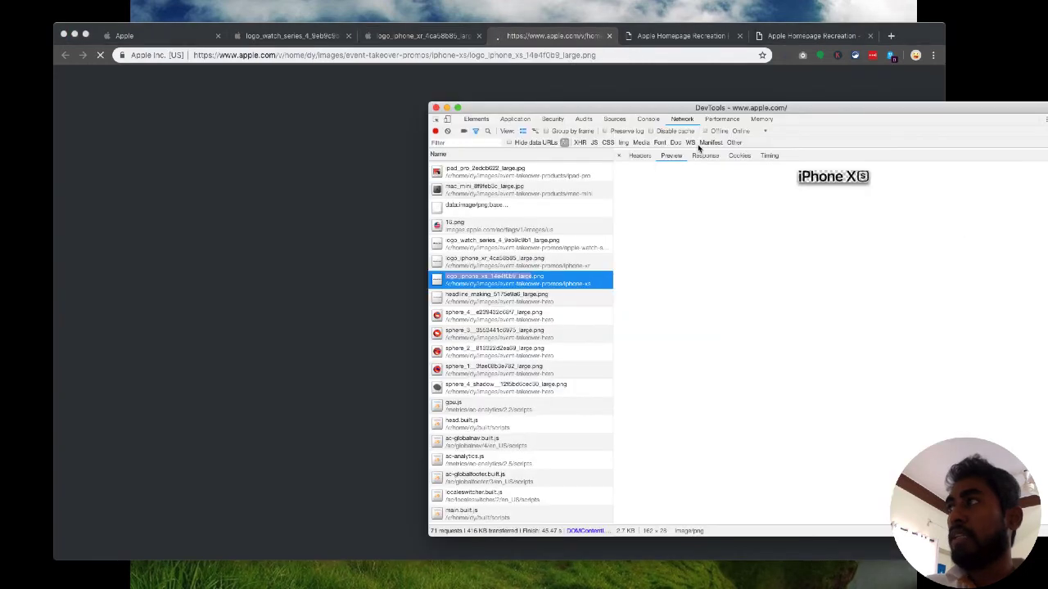
pyautogui.click(436, 111)
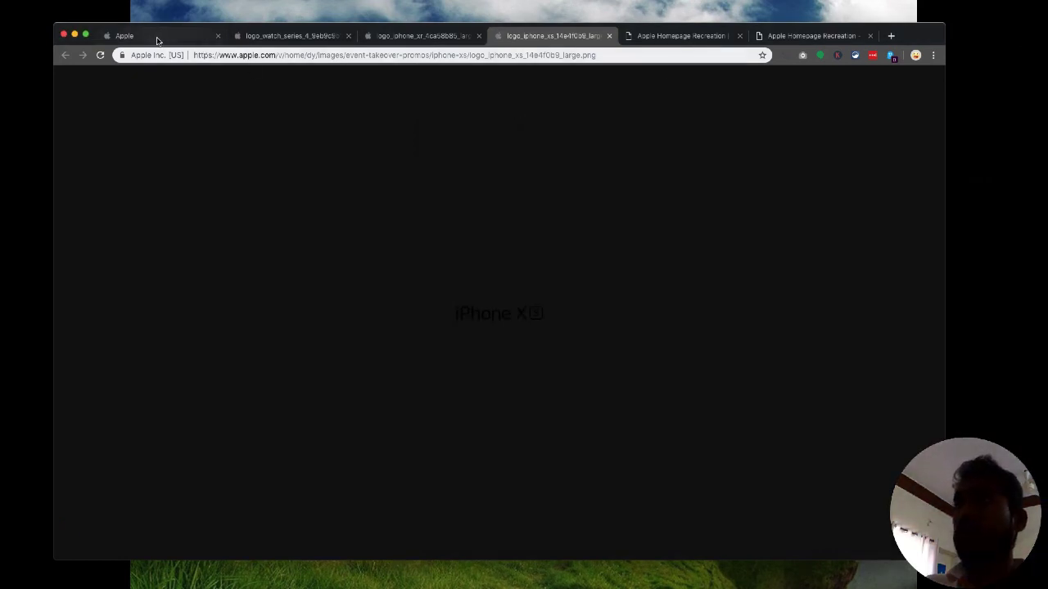
# Switch to Finder and open the "Recreate Apple homepage project" folder.
pyautogui.moveTo(1046, 239)
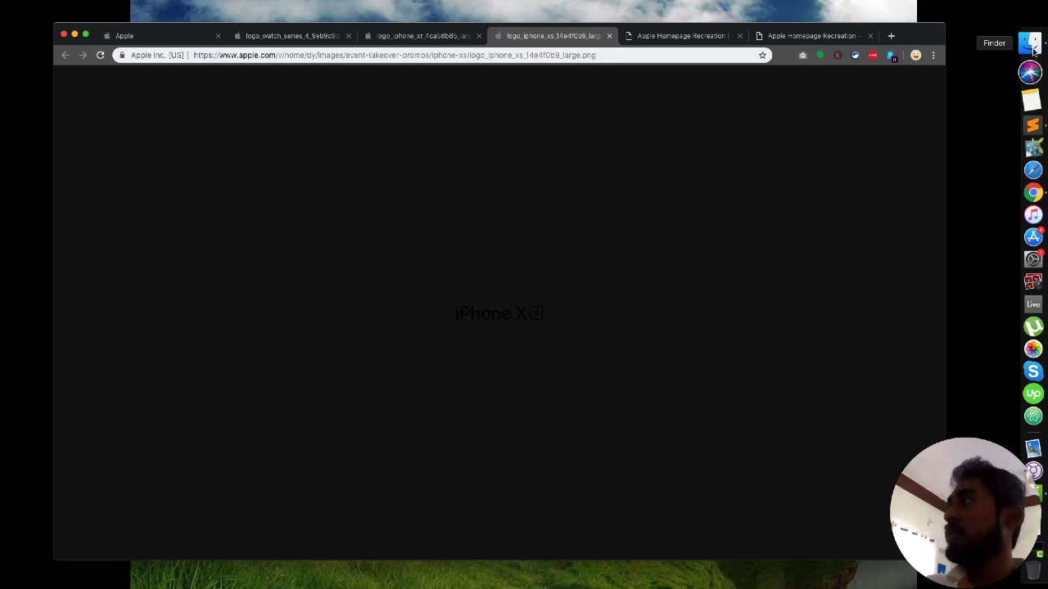
pyautogui.click(1033, 47)
pyautogui.scroll(-2, 794, 299)
pyautogui.scroll(2, 794, 299)
pyautogui.doubleClick(780, 370)
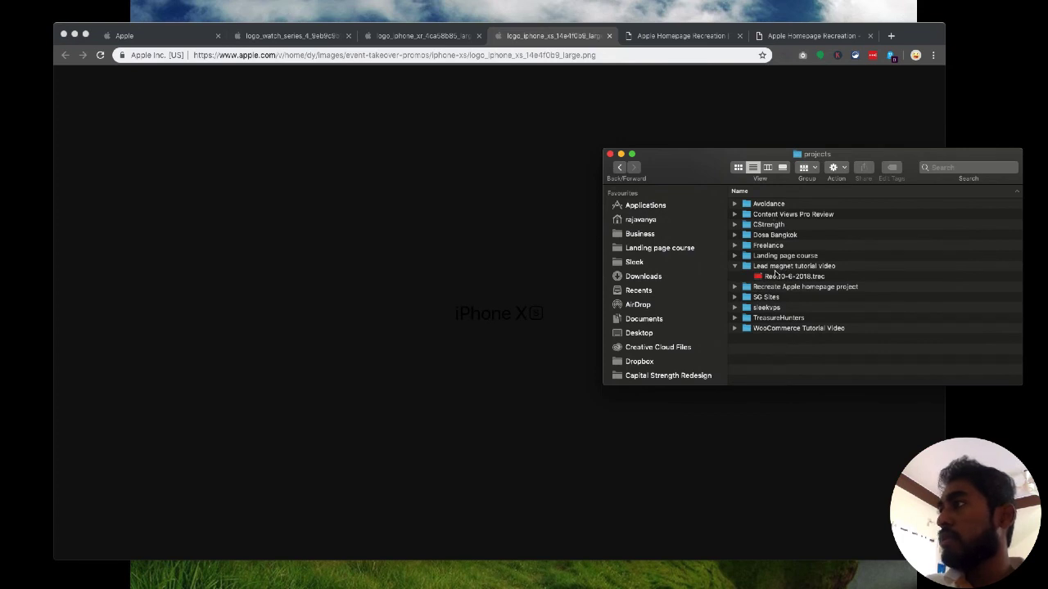
pyautogui.doubleClick(781, 286)
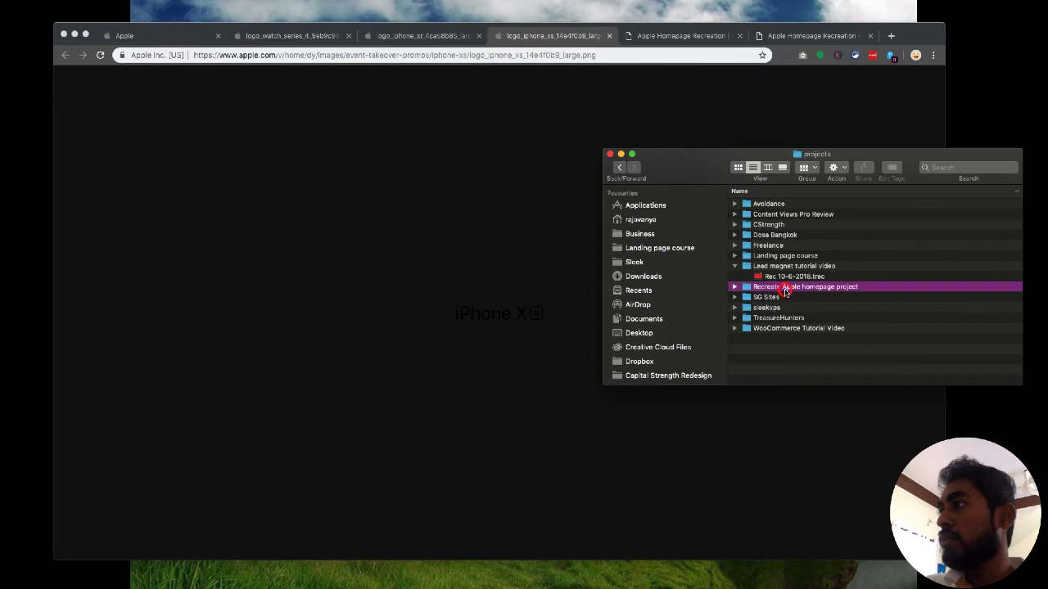
# Save the iPhone XS, iPhone XR and Apple Watch logo images into the project folder, closing each image's browser tab.
pyautogui.click(490, 314)
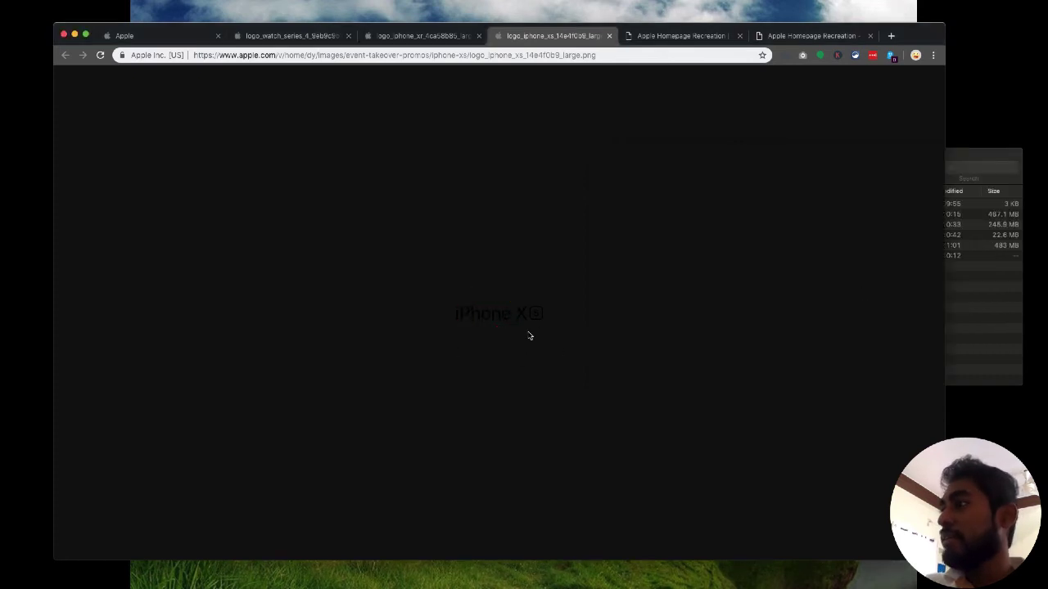
pyautogui.moveTo(525, 321); pyautogui.dragTo(974, 316)
pyautogui.click(741, 361)
pyautogui.press('super+w')
pyautogui.moveTo(540, 317); pyautogui.dragTo(975, 315)
pyautogui.click(631, 437)
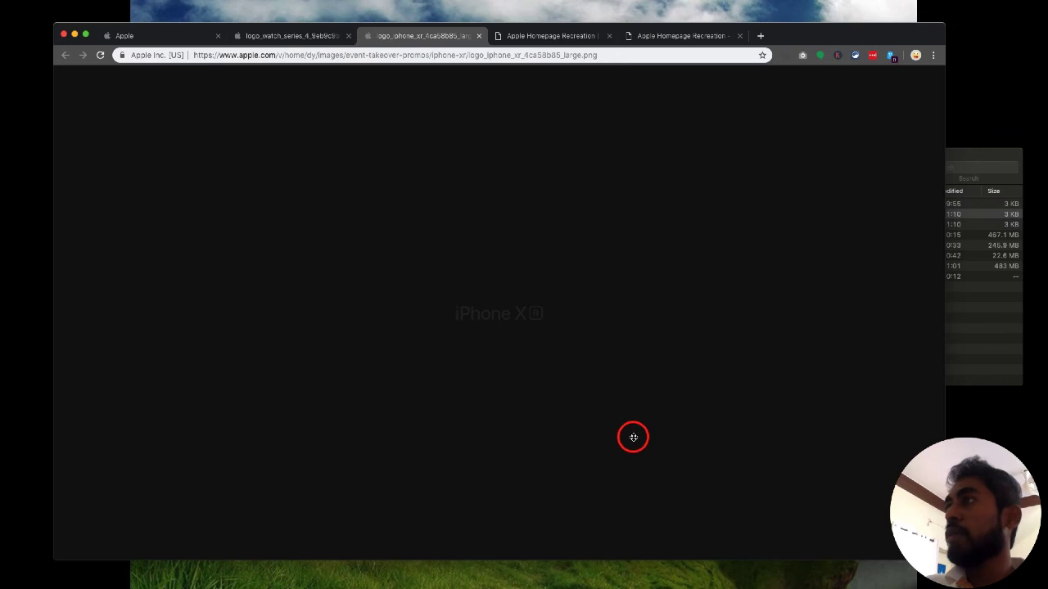
pyautogui.press('super+w')
pyautogui.click(328, 46)
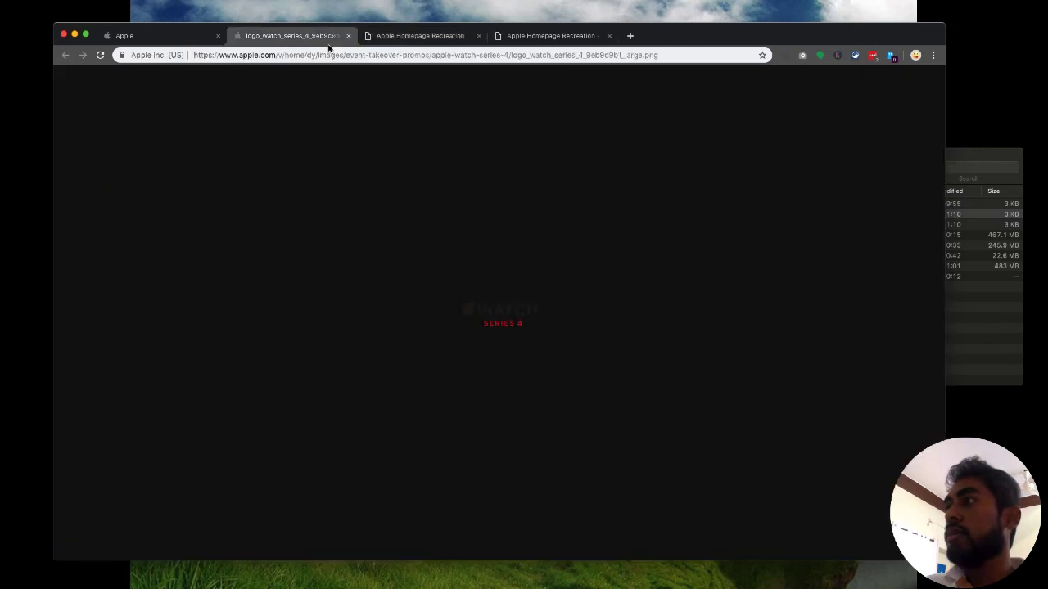
pyautogui.moveTo(536, 310); pyautogui.dragTo(980, 321)
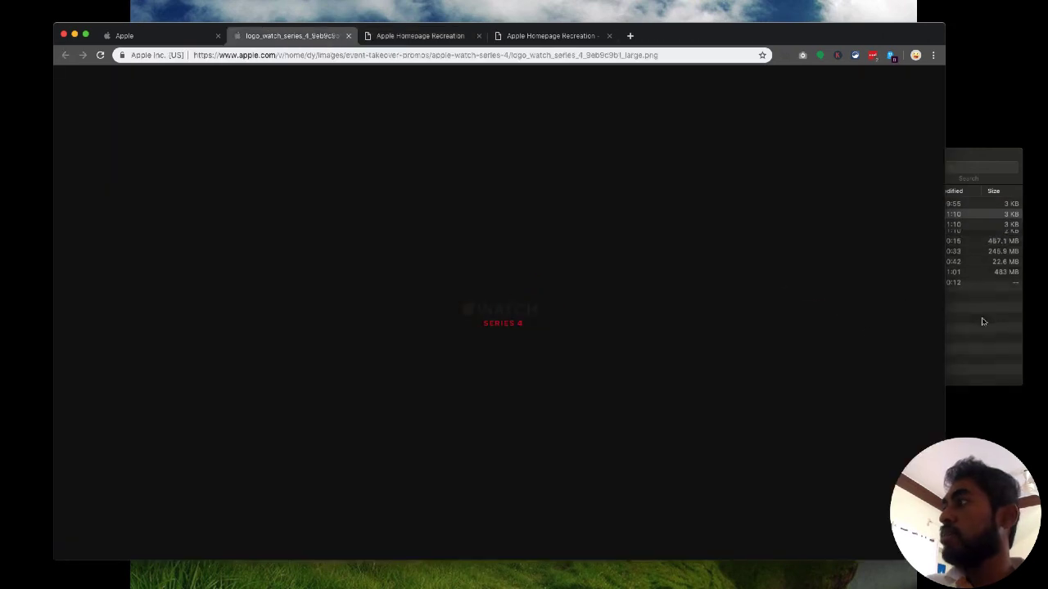
pyautogui.click(637, 279)
pyautogui.press('super+w')
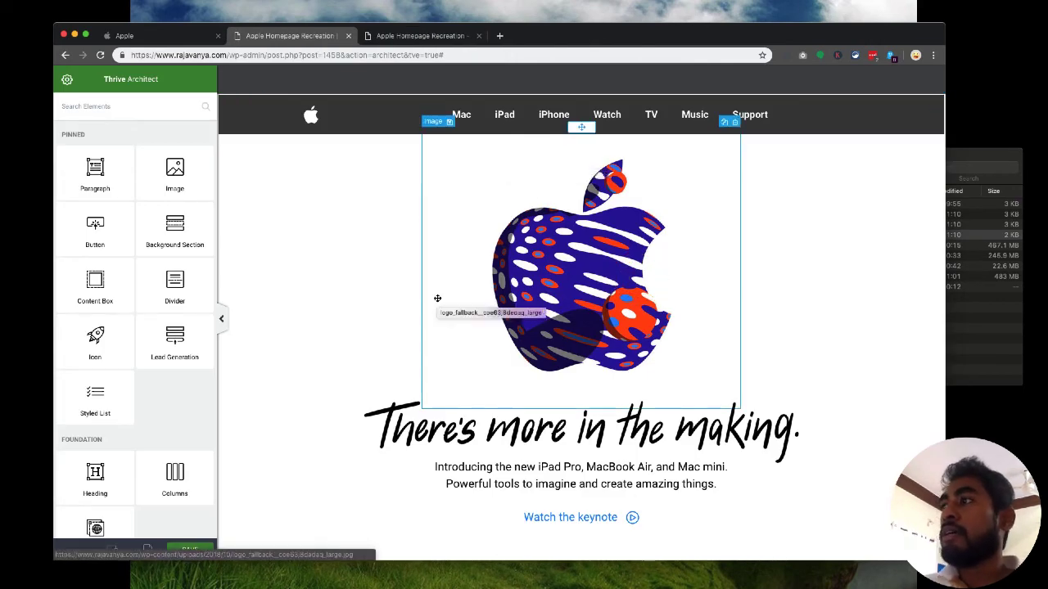
# Add an image element above the first Mac mini heading in the light grey section and open its image chooser.
pyautogui.scroll(-10, 438, 298)
pyautogui.scroll(-15, 437, 298)
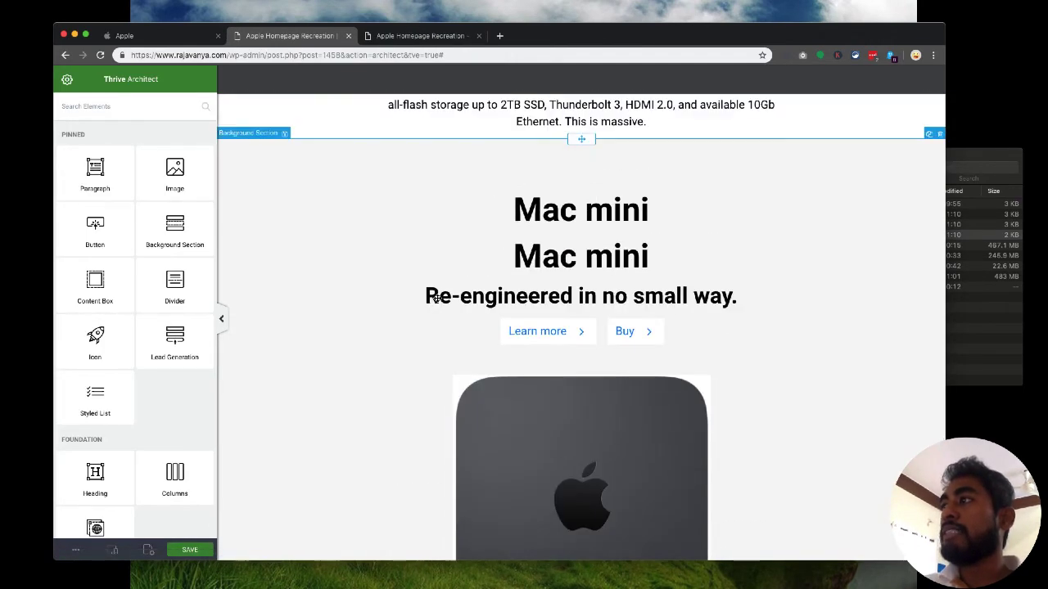
pyautogui.scroll(-3, 437, 298)
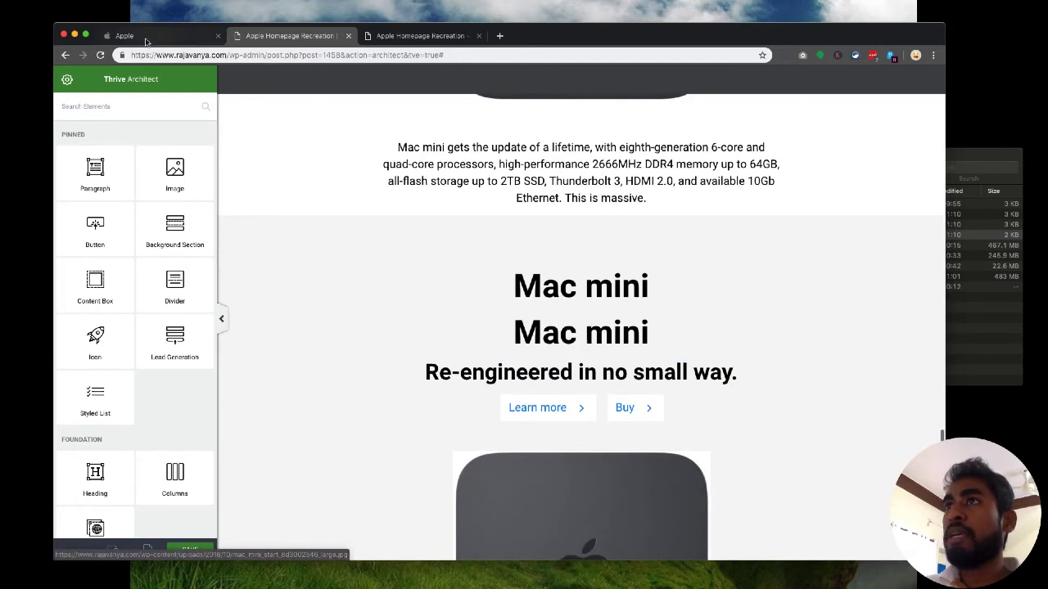
pyautogui.click(156, 36)
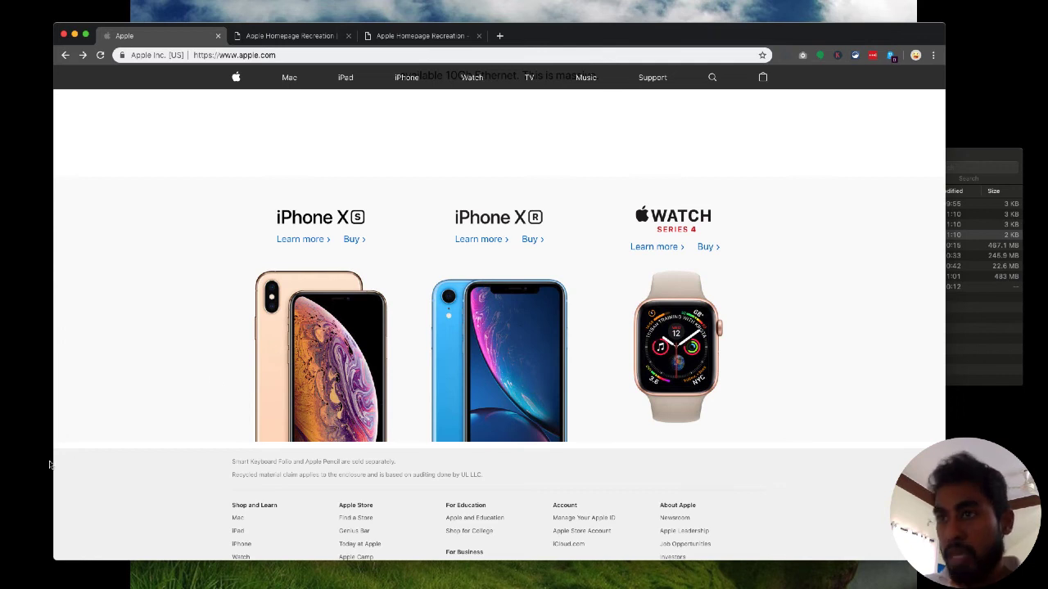
pyautogui.moveTo(51, 463); pyautogui.dragTo(37, 462)
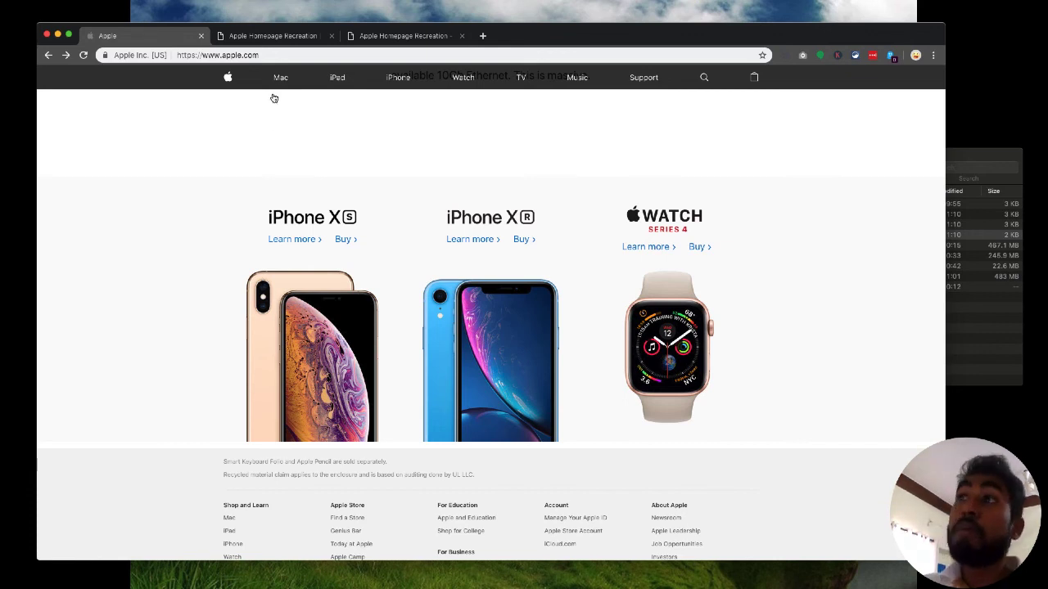
pyautogui.click(261, 36)
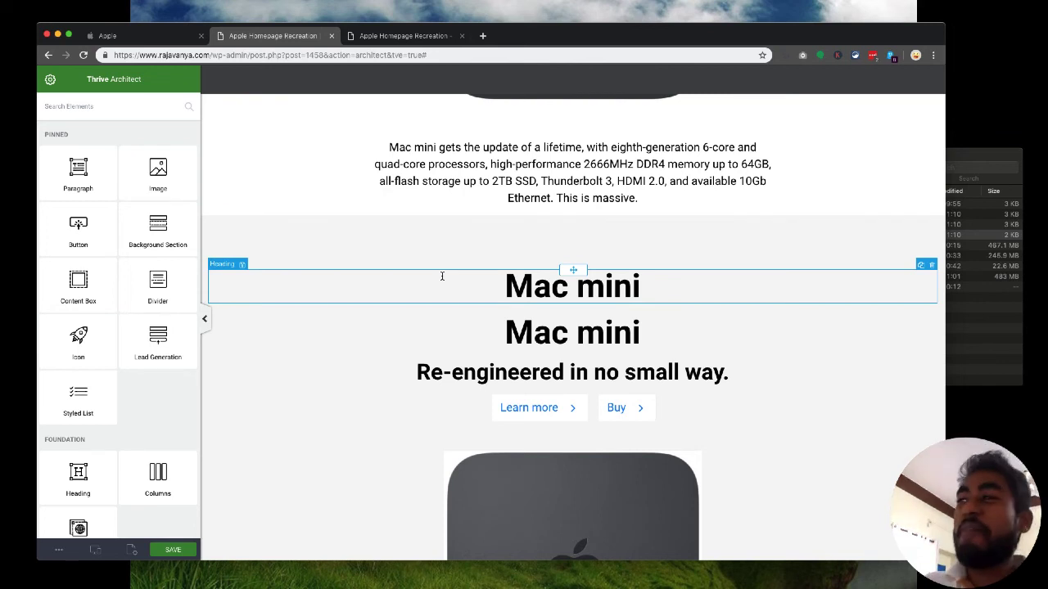
pyautogui.moveTo(158, 169); pyautogui.dragTo(563, 277)
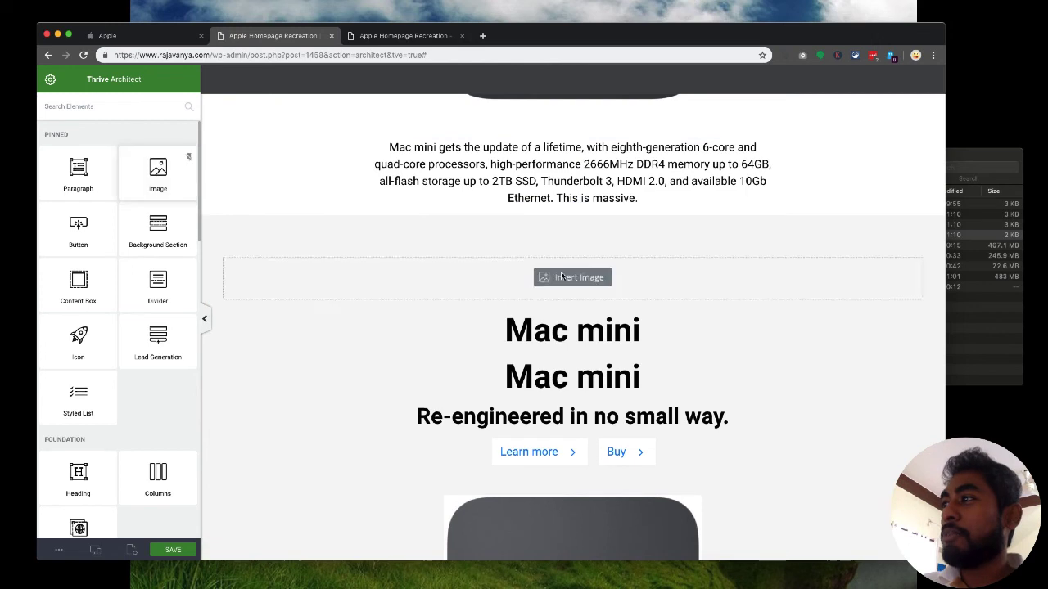
pyautogui.click(573, 279)
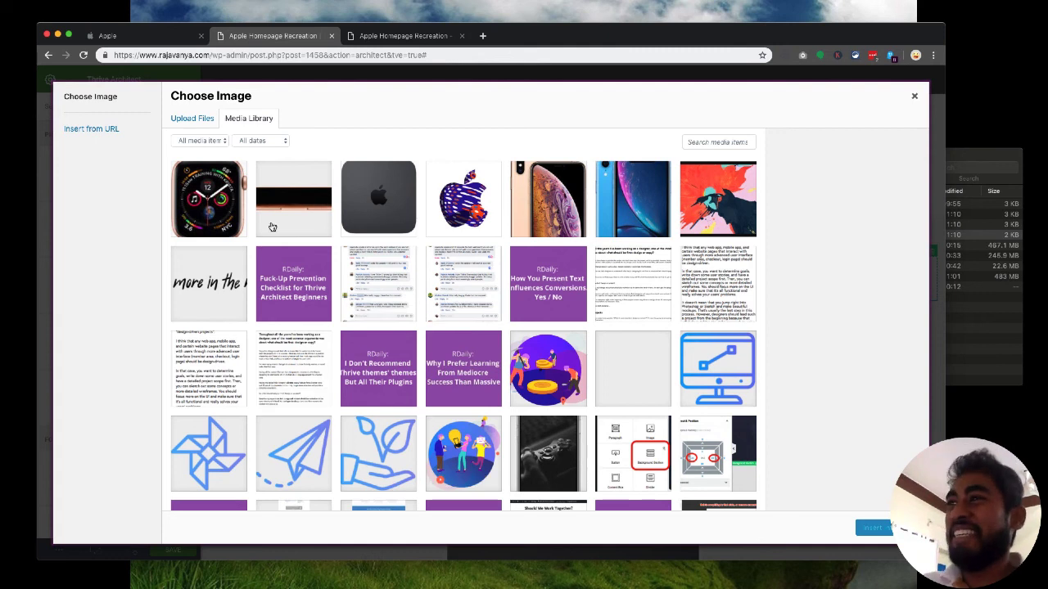
# Upload the iPhone XR, iPhone XS and Watch Series 4 logo PNGs from the Finder project folder to the media library.
pyautogui.click(959, 154)
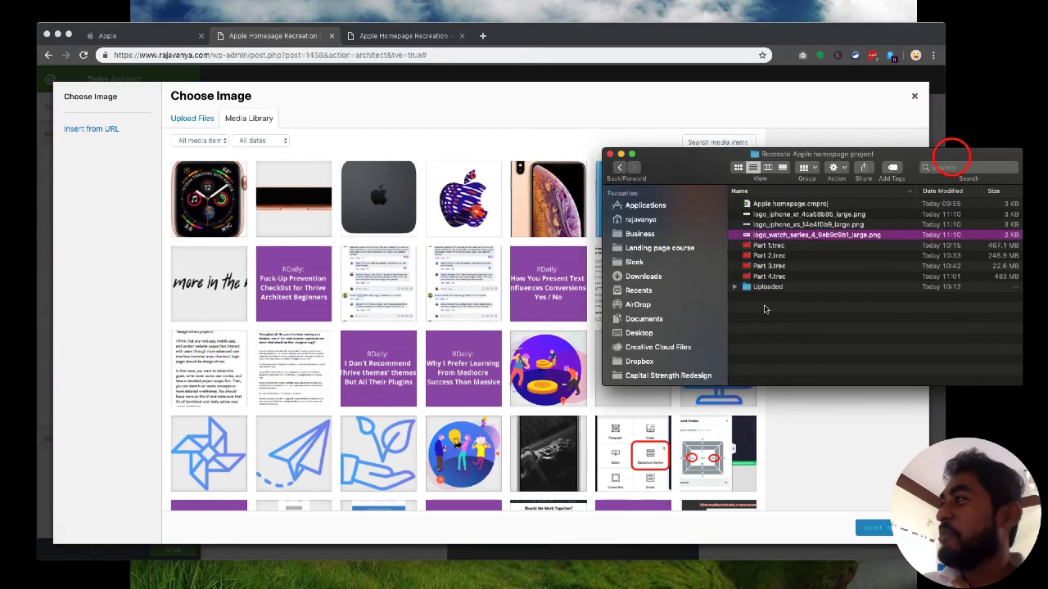
pyautogui.click(787, 223)
pyautogui.click(805, 215)
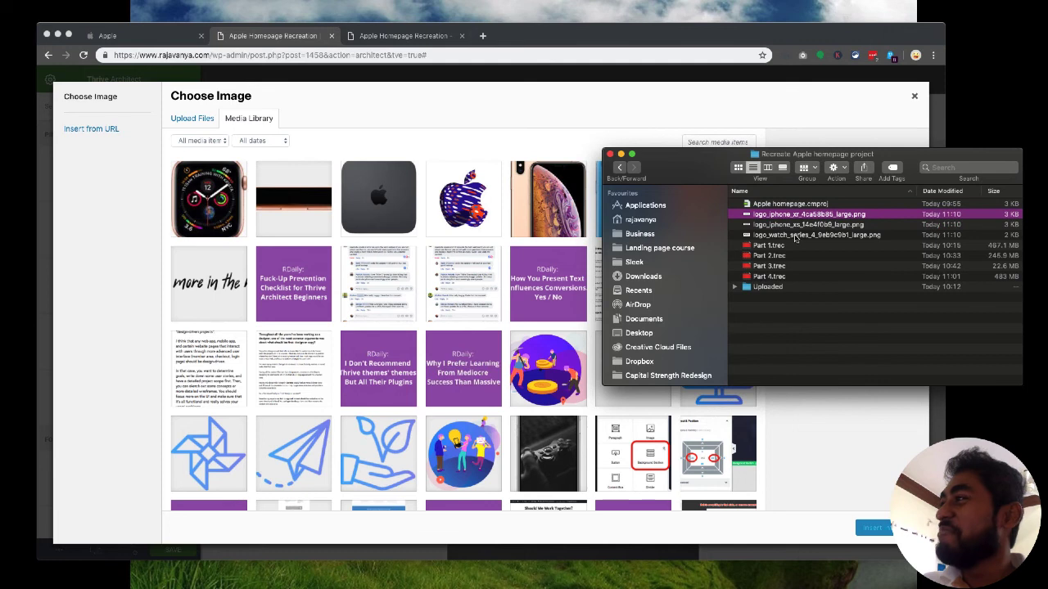
pyautogui.keyDown('shift'); pyautogui.click(794, 235); pyautogui.keyUp('shift')
pyautogui.moveTo(794, 236); pyautogui.dragTo(354, 342)
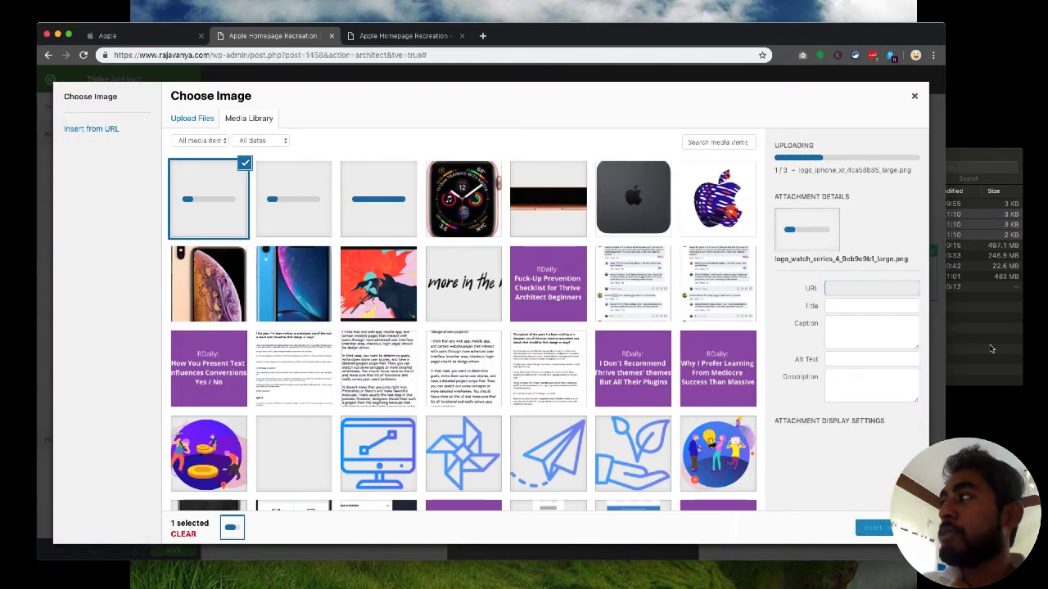
# Move the three logo PNGs into the project's "Uploaded" folder and close the Finder window.
pyautogui.click(990, 349)
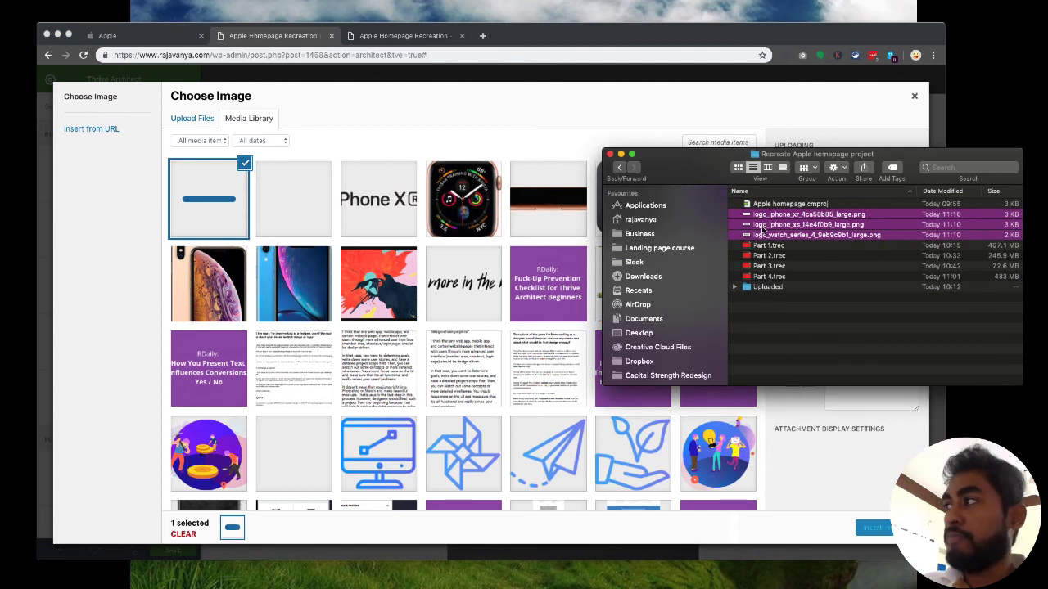
pyautogui.moveTo(762, 229); pyautogui.dragTo(764, 288)
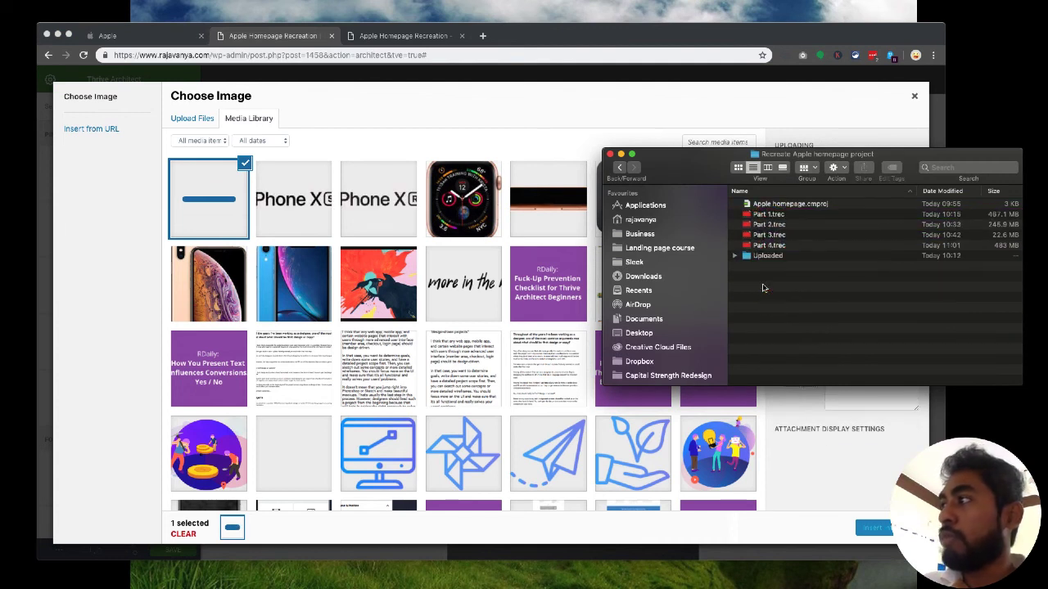
pyautogui.click(791, 292)
pyautogui.press('super+w')
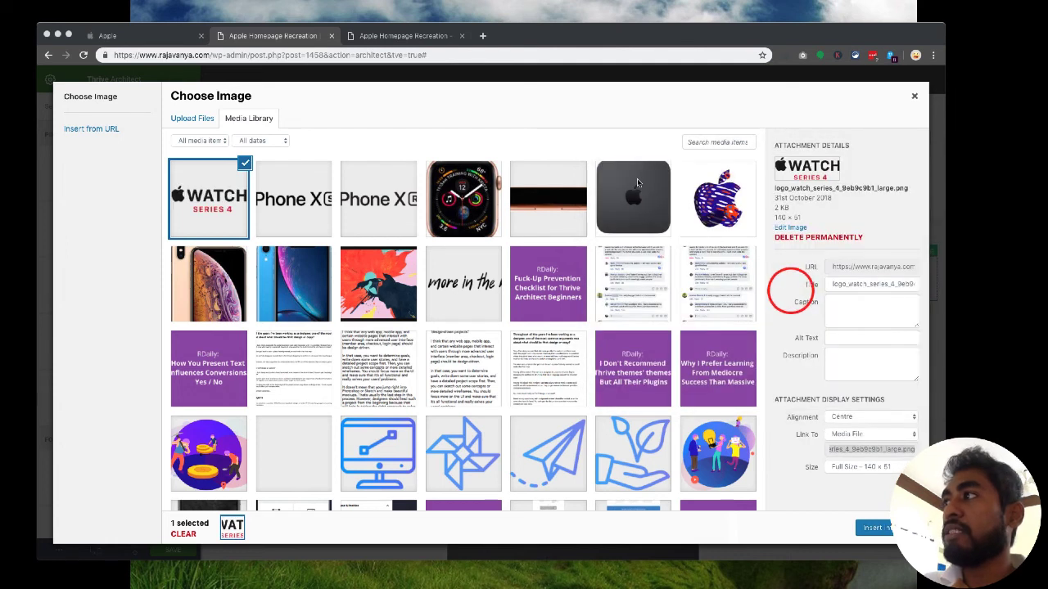
# Check the product order on the Apple page and insert the iPhone XS logo from the media library into the image element.
pyautogui.click(569, 125)
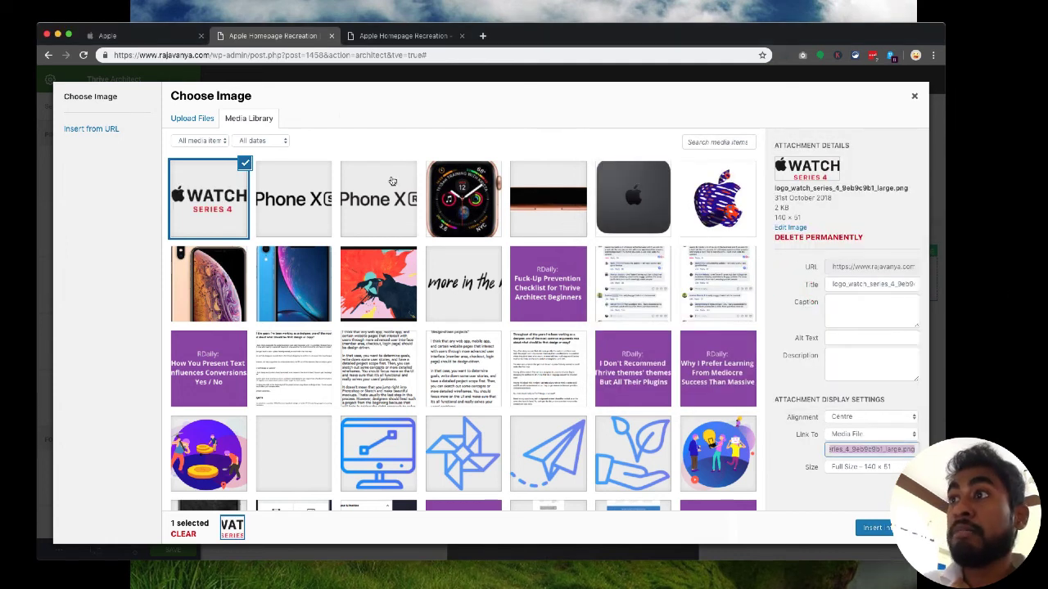
pyautogui.click(391, 40)
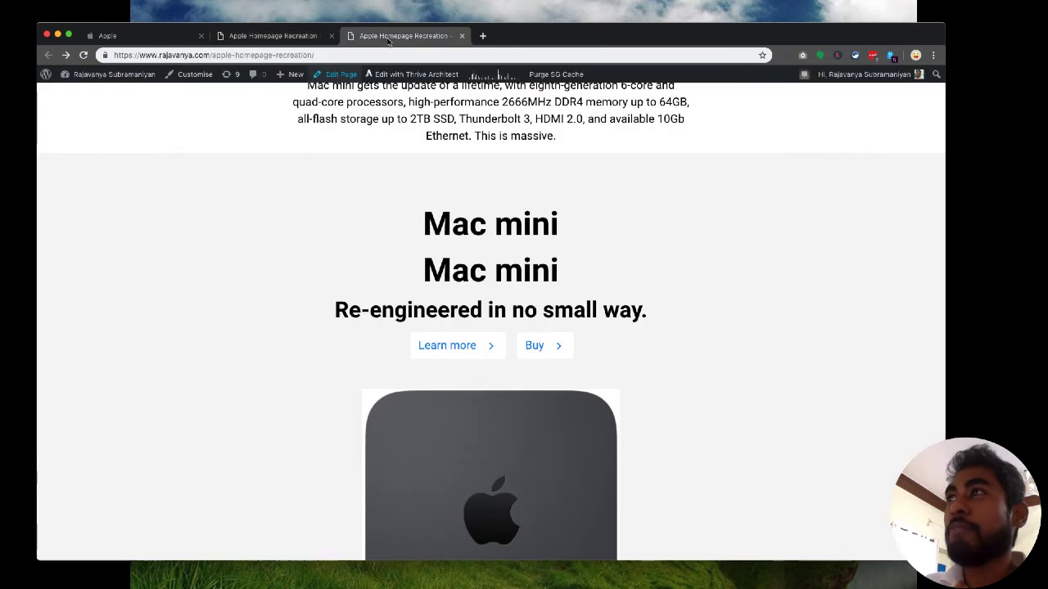
pyautogui.click(116, 34)
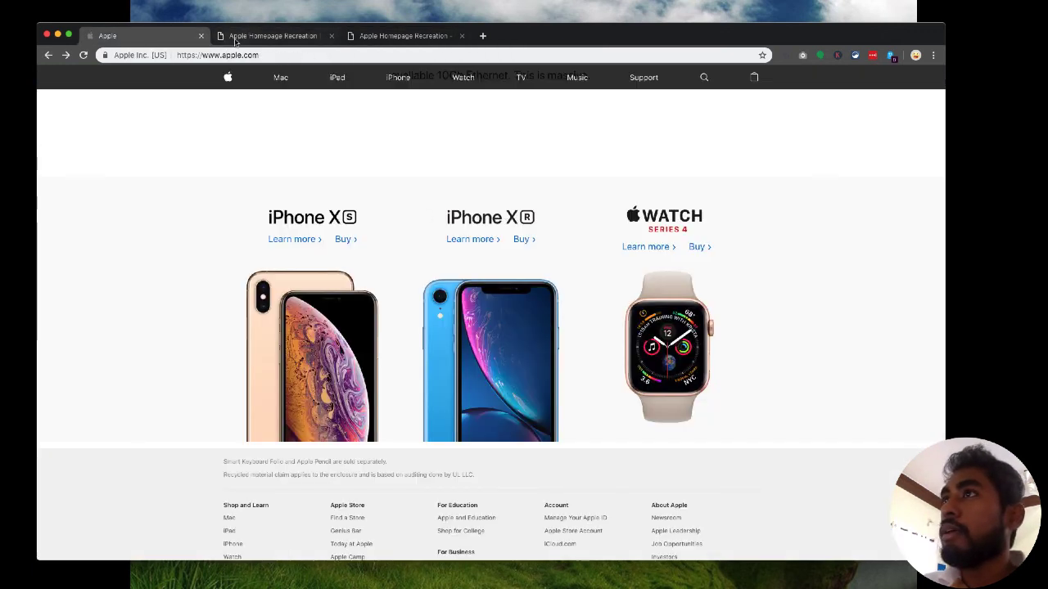
pyautogui.click(246, 36)
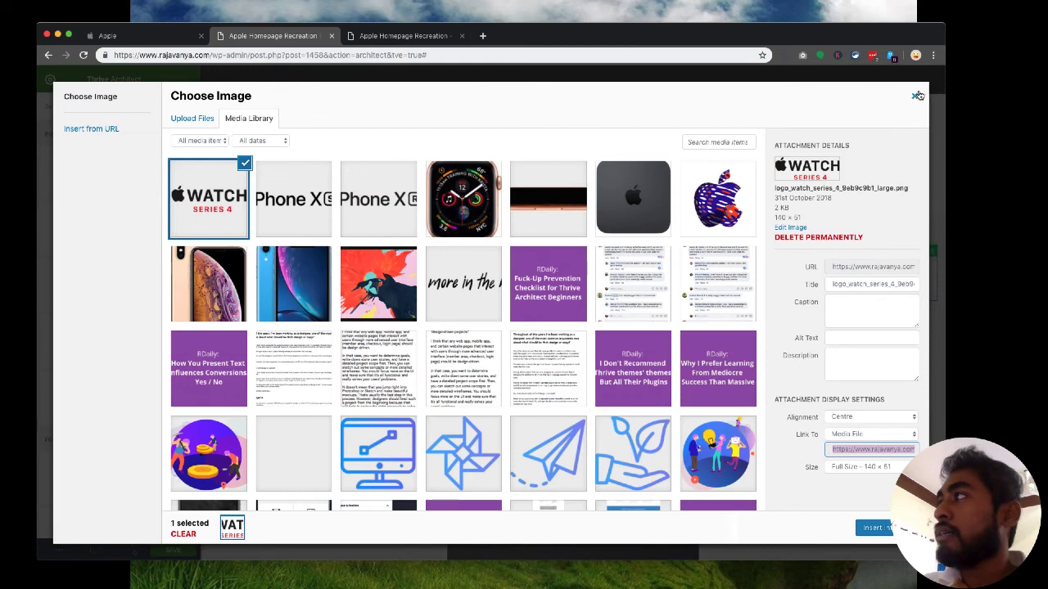
pyautogui.click(131, 36)
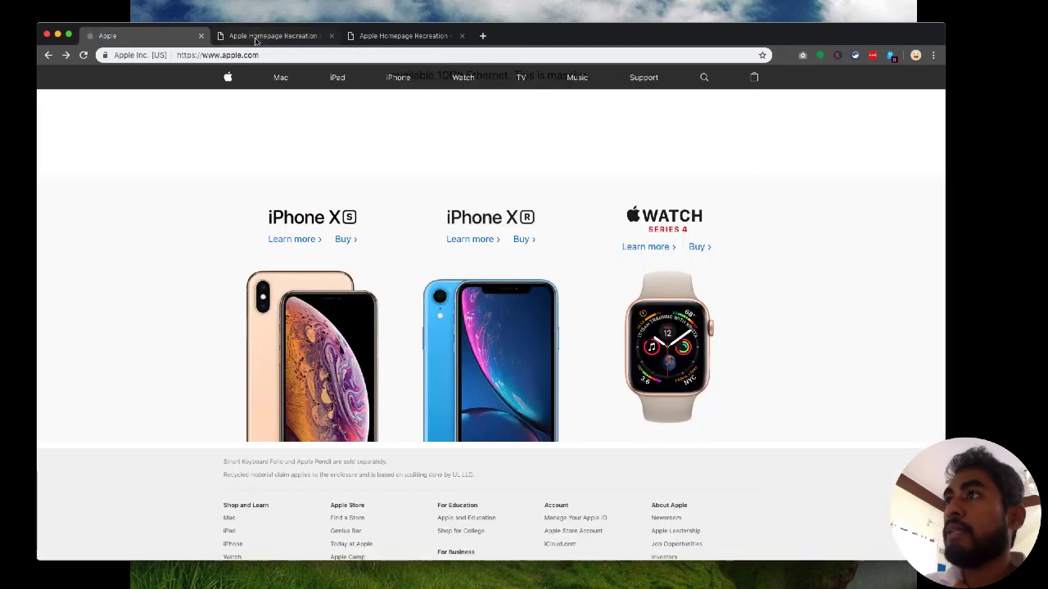
pyautogui.click(246, 35)
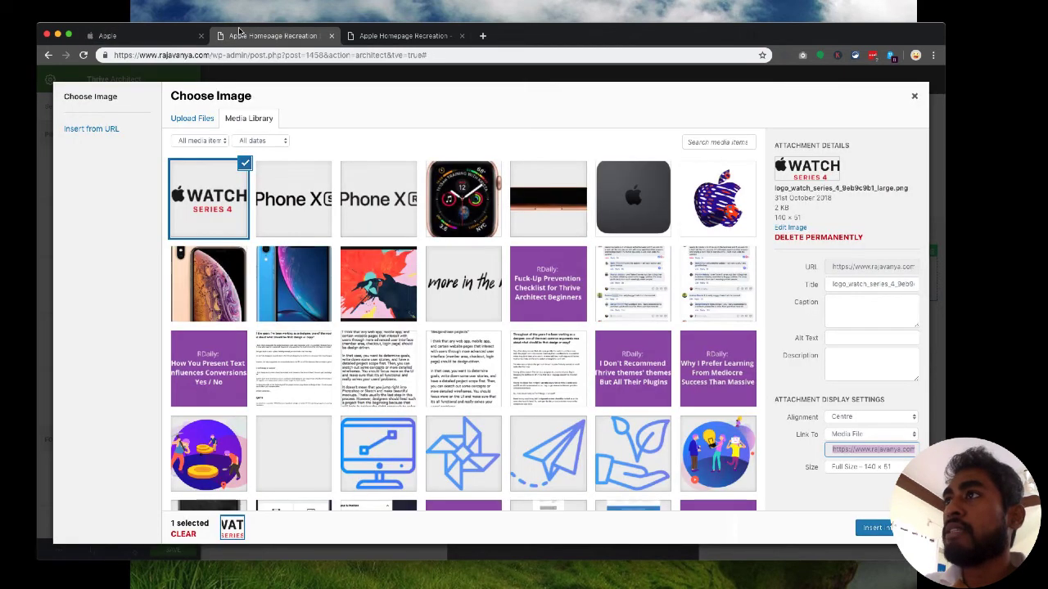
pyautogui.click(327, 217)
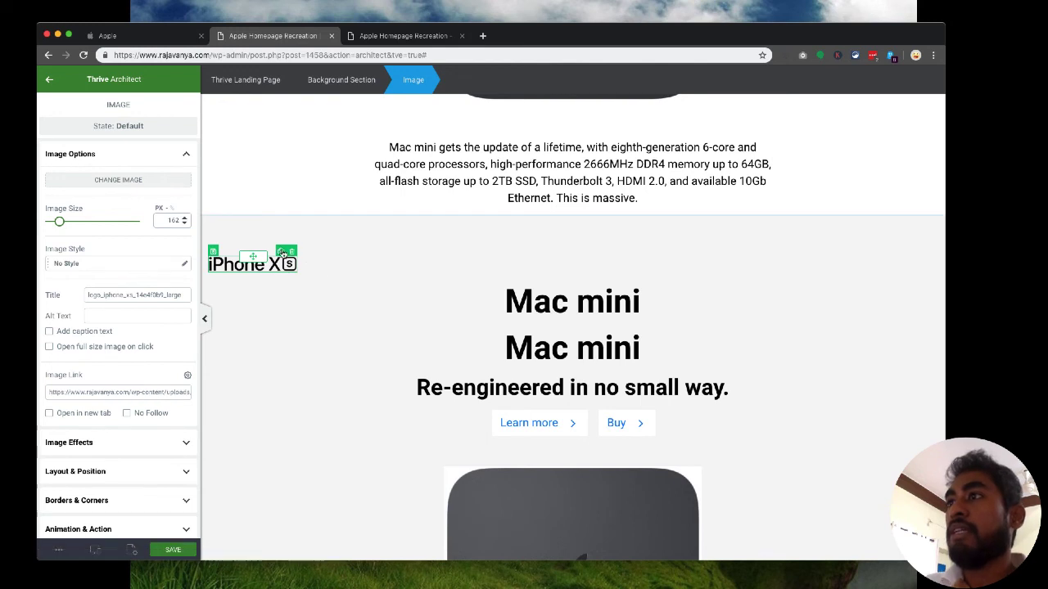
# Duplicate the iPhone XS logo twice and place the copies beside it to form a three-column row.
pyautogui.click(280, 252)
pyautogui.moveTo(252, 280); pyautogui.dragTo(292, 271)
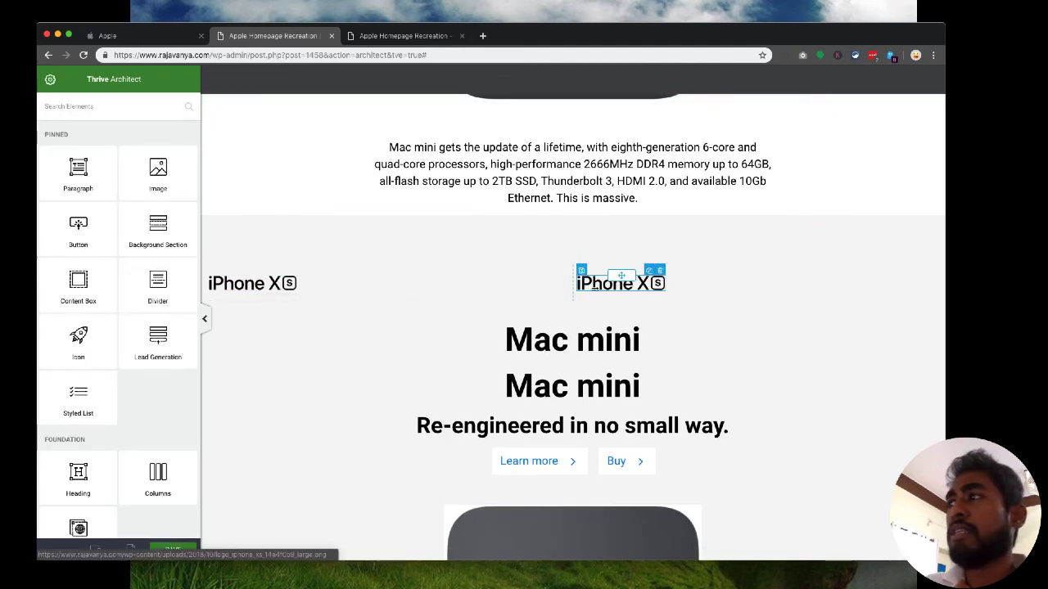
pyautogui.click(641, 286)
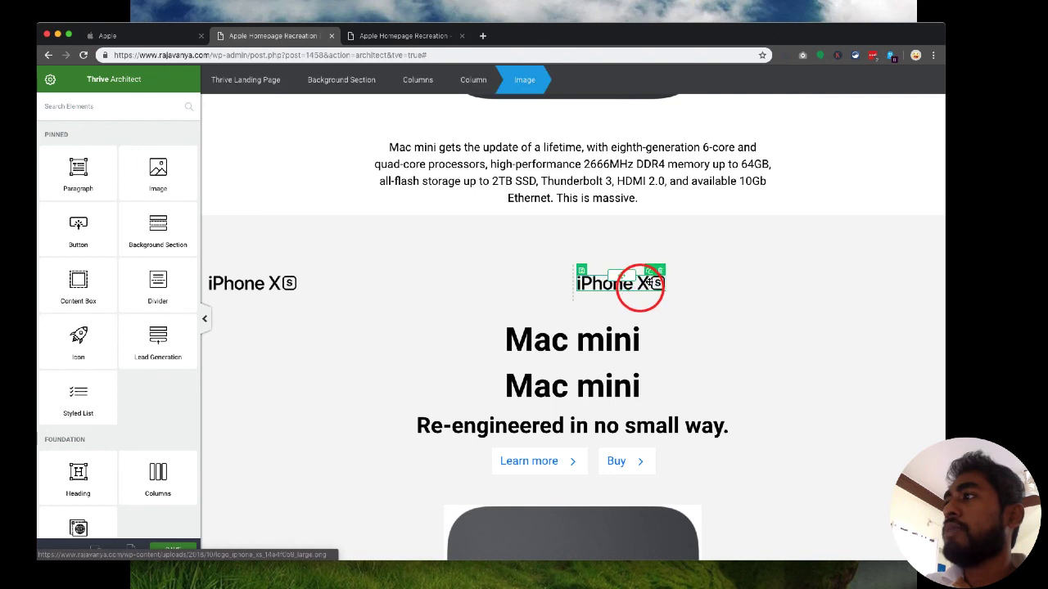
pyautogui.click(650, 271)
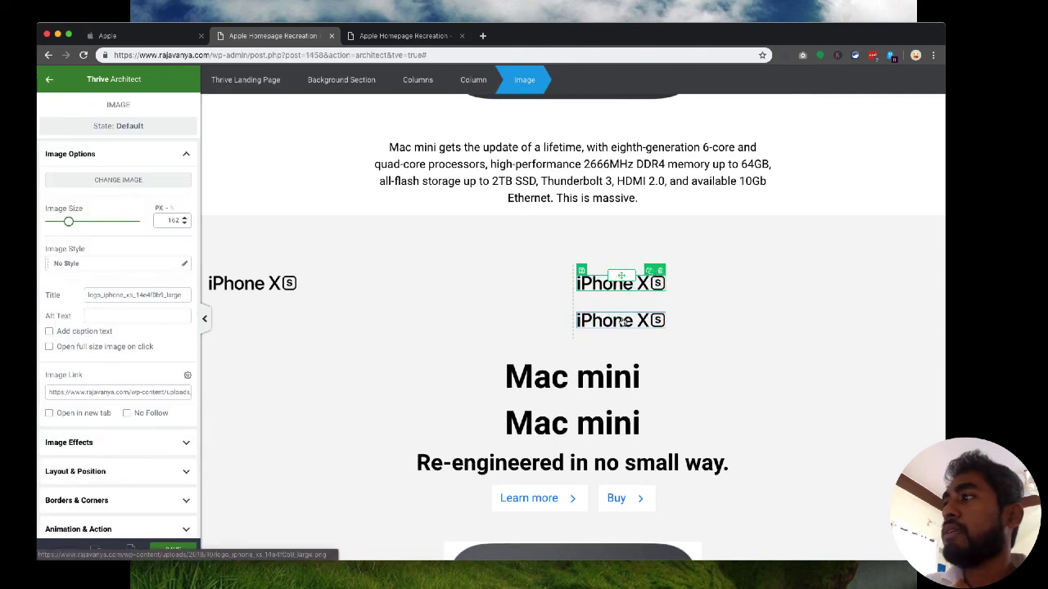
pyautogui.moveTo(620, 313); pyautogui.dragTo(928, 288)
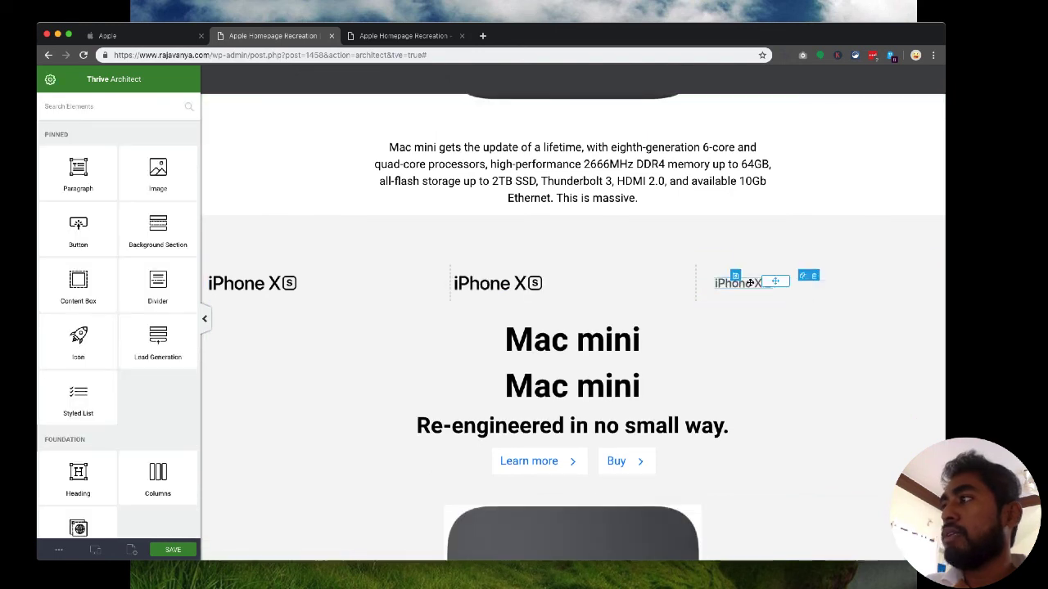
# Center-align each of the three iPhone XS logos within its column.
pyautogui.click(258, 284)
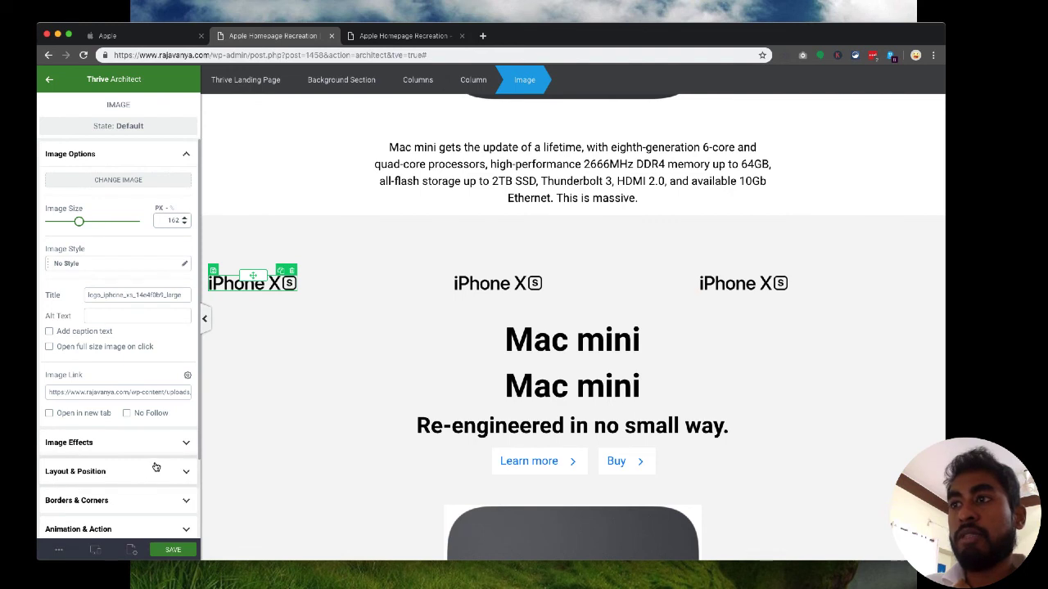
pyautogui.click(155, 468)
pyautogui.click(165, 401)
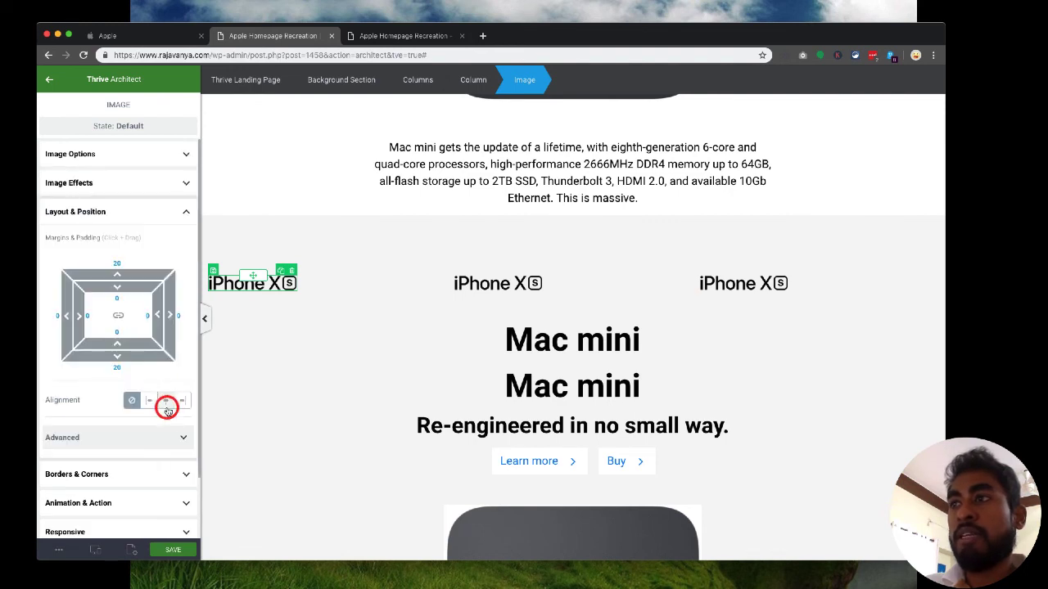
pyautogui.click(491, 285)
pyautogui.click(166, 402)
pyautogui.click(734, 285)
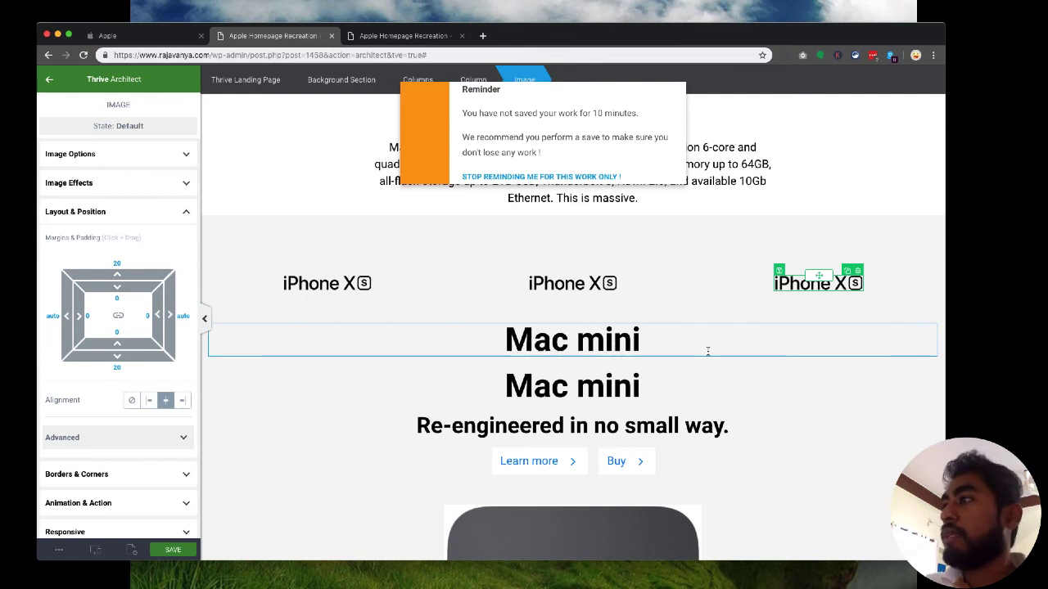
# Delete both "Mac mini" headings and the "Re-engineered in no small way." heading below the logo row.
pyautogui.click(870, 330)
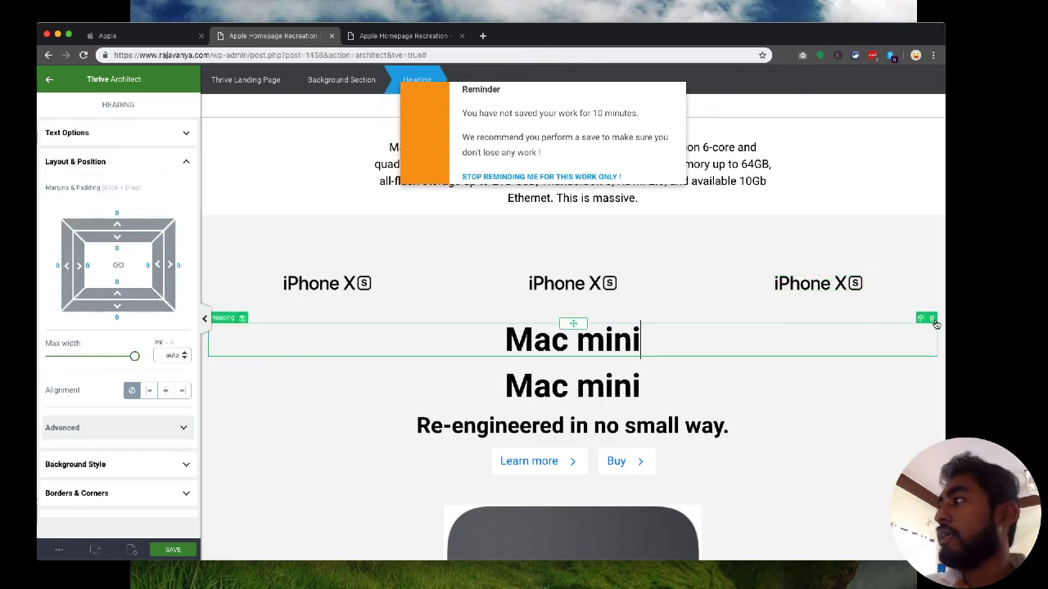
pyautogui.click(933, 320)
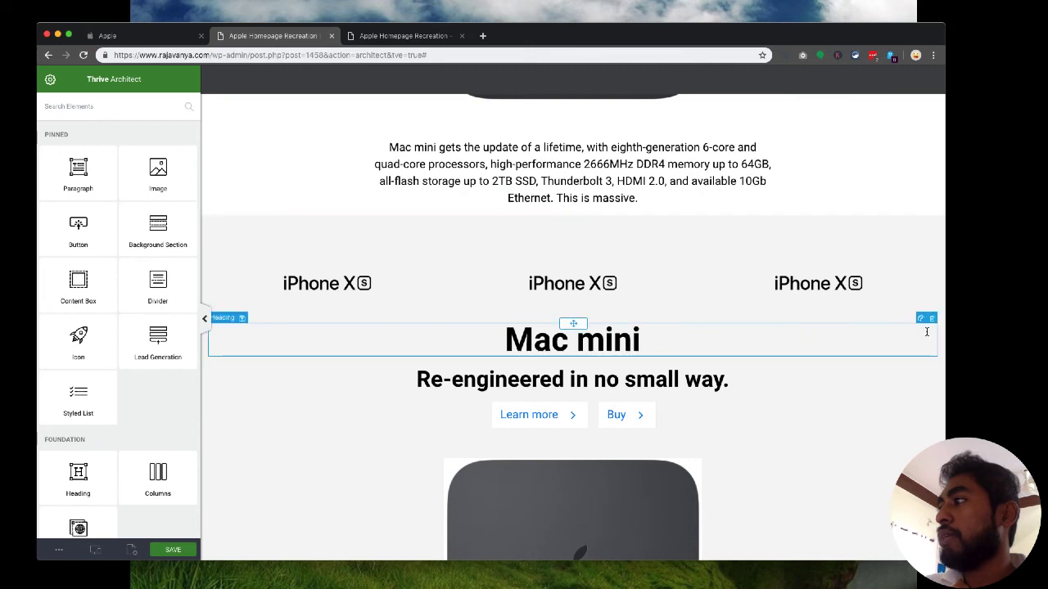
pyautogui.click(933, 320)
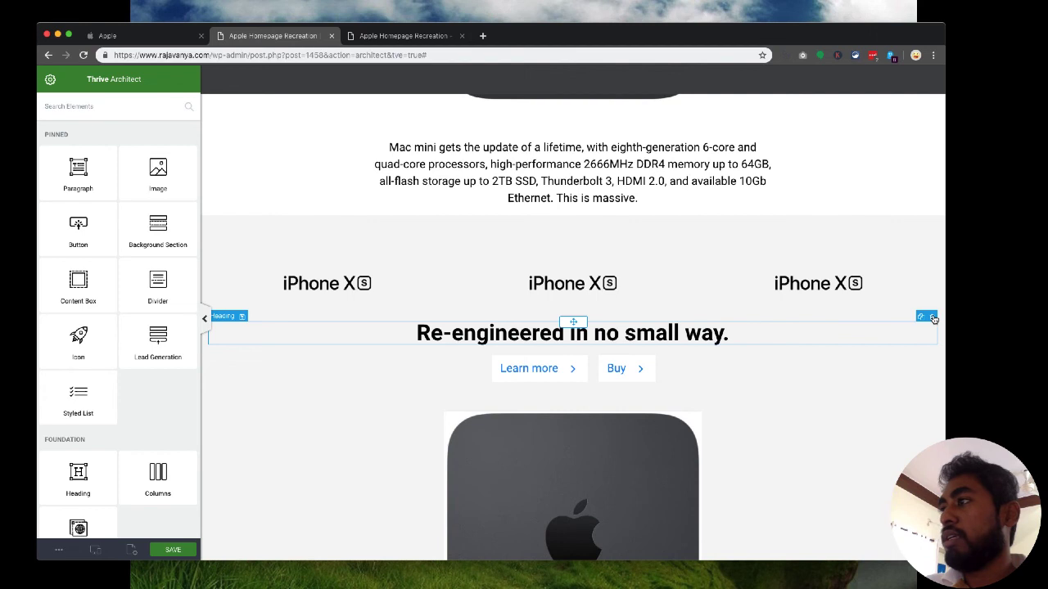
pyautogui.click(933, 318)
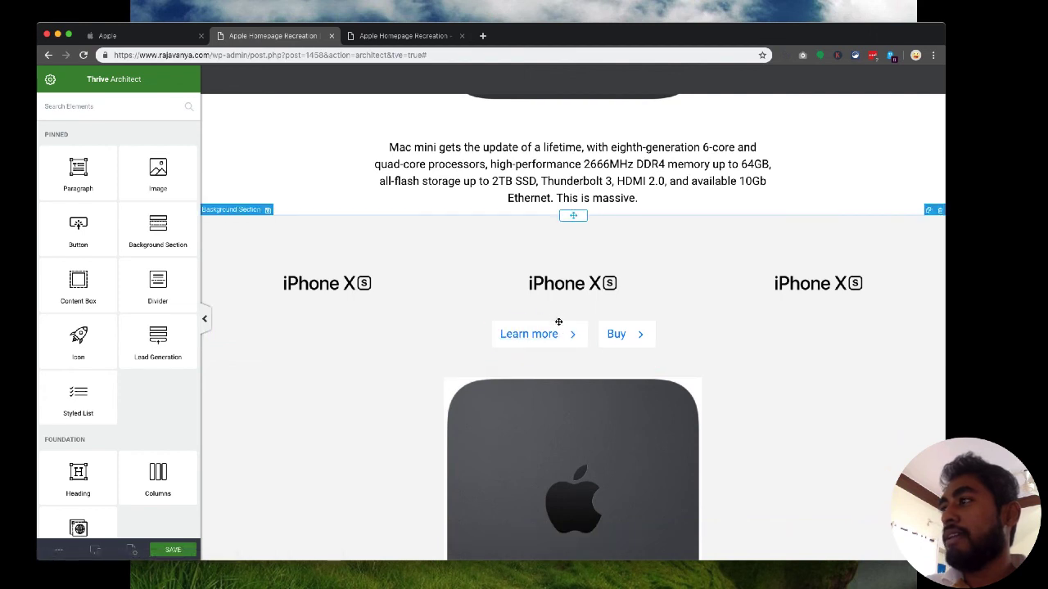
# Make the white background of the "Learn more" button below the logos transparent in its default state.
pyautogui.click(569, 323)
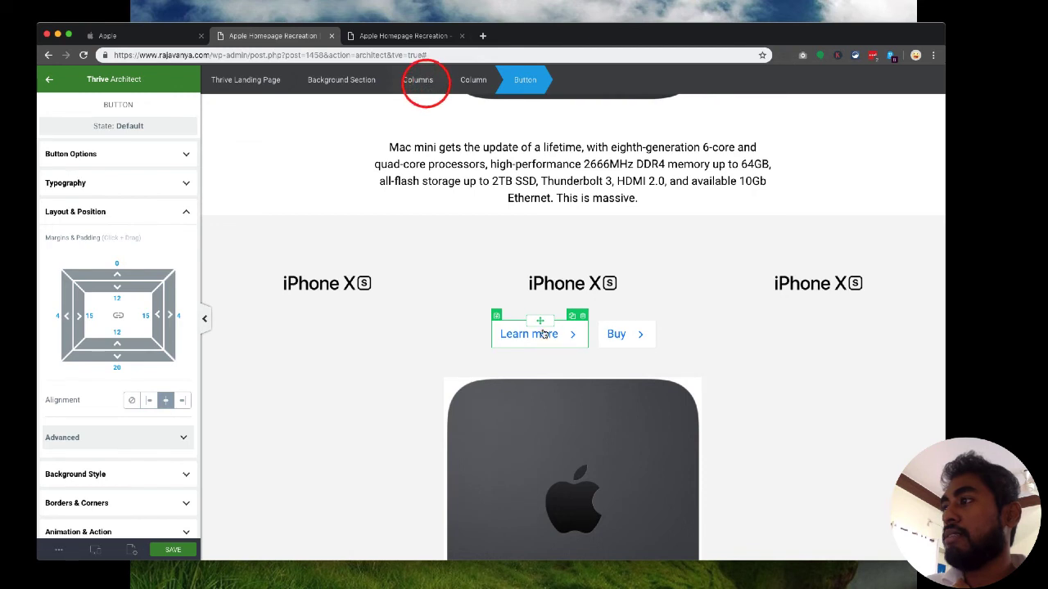
pyautogui.click(500, 348)
pyautogui.click(501, 347)
pyautogui.click(97, 476)
pyautogui.click(88, 315)
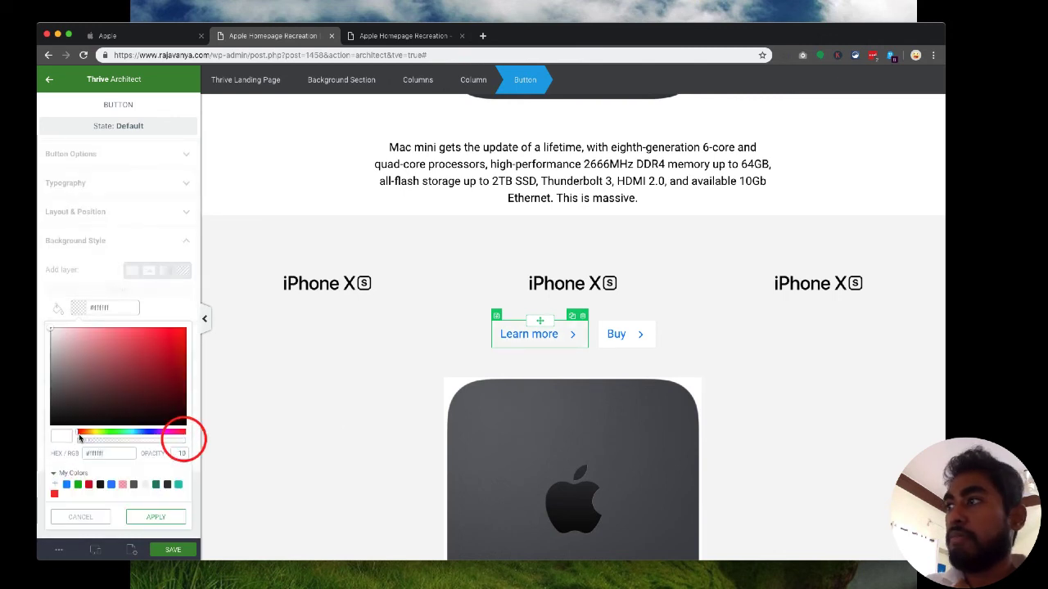
pyautogui.click(147, 517)
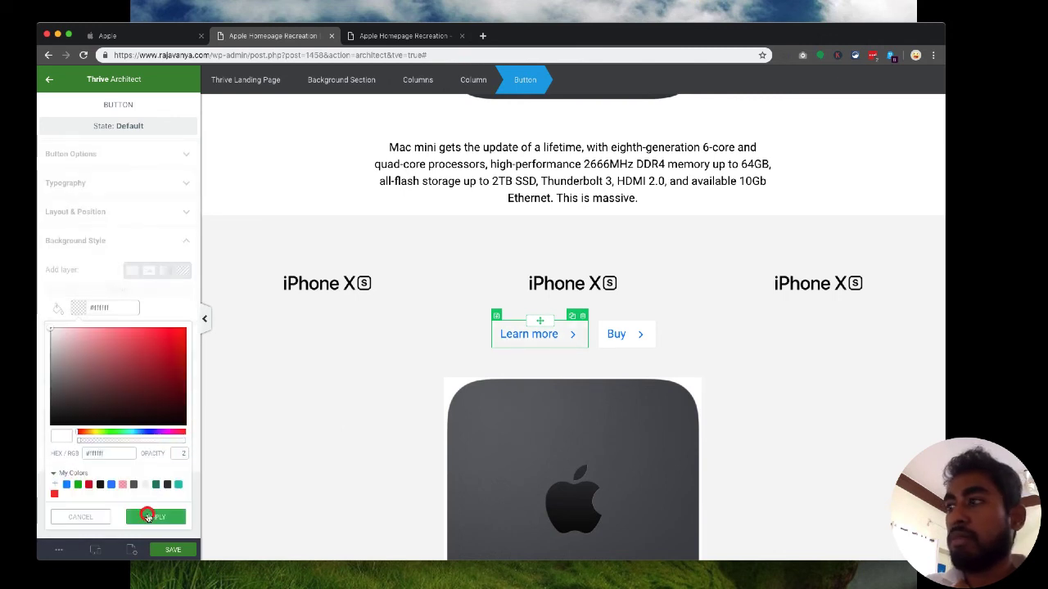
# Make the white background of the "Buy" button transparent in its default state.
pyautogui.click(609, 340)
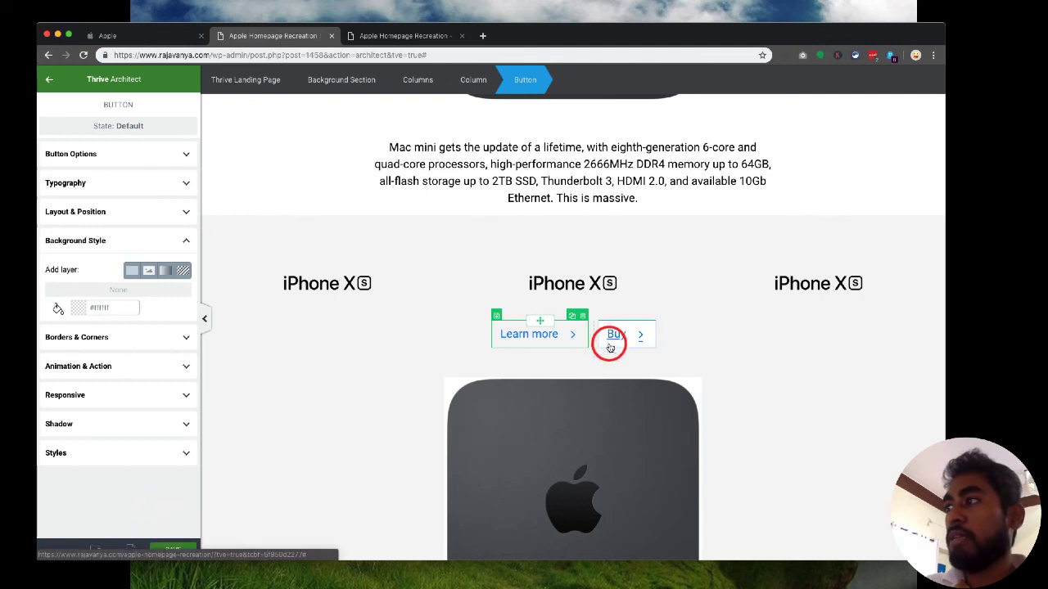
pyautogui.click(80, 310)
pyautogui.click(180, 442)
pyautogui.moveTo(179, 442); pyautogui.dragTo(79, 444)
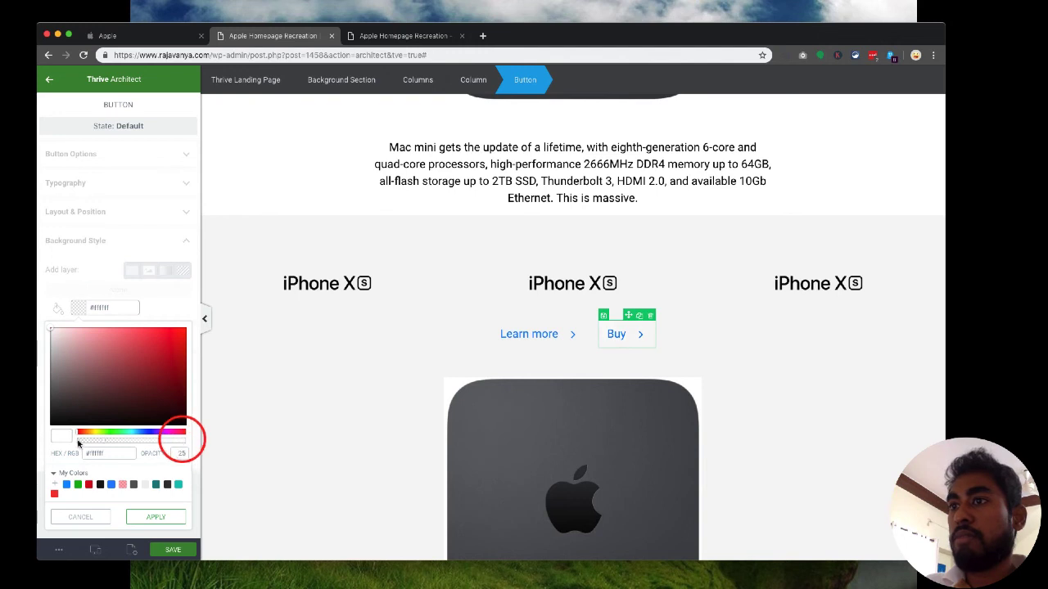
pyautogui.click(185, 519)
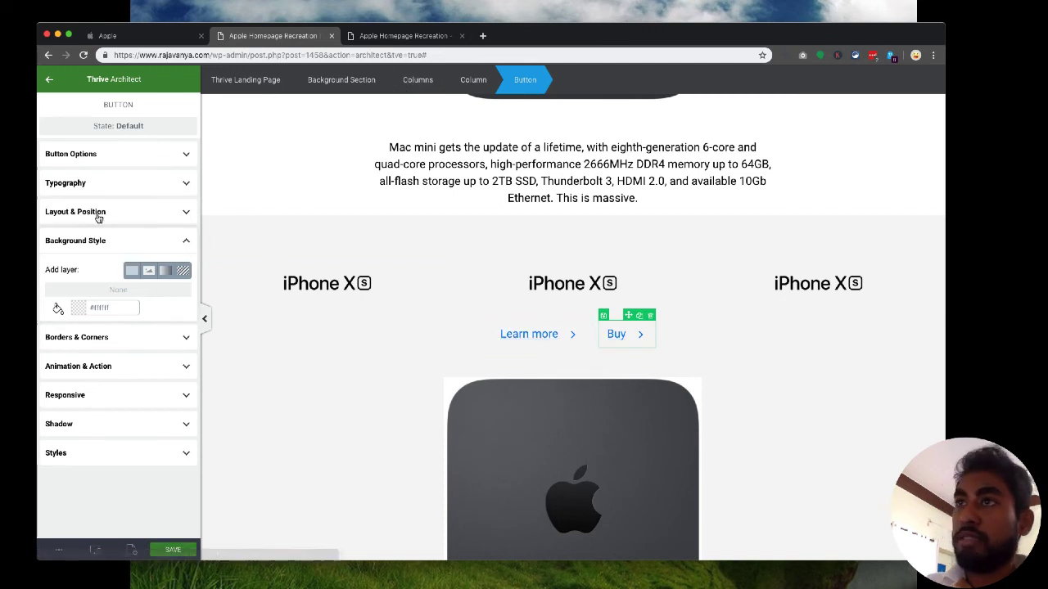
# Make the "Buy" button's white background transparent in its hover state by reducing the color opacity to 0.
pyautogui.click(122, 130)
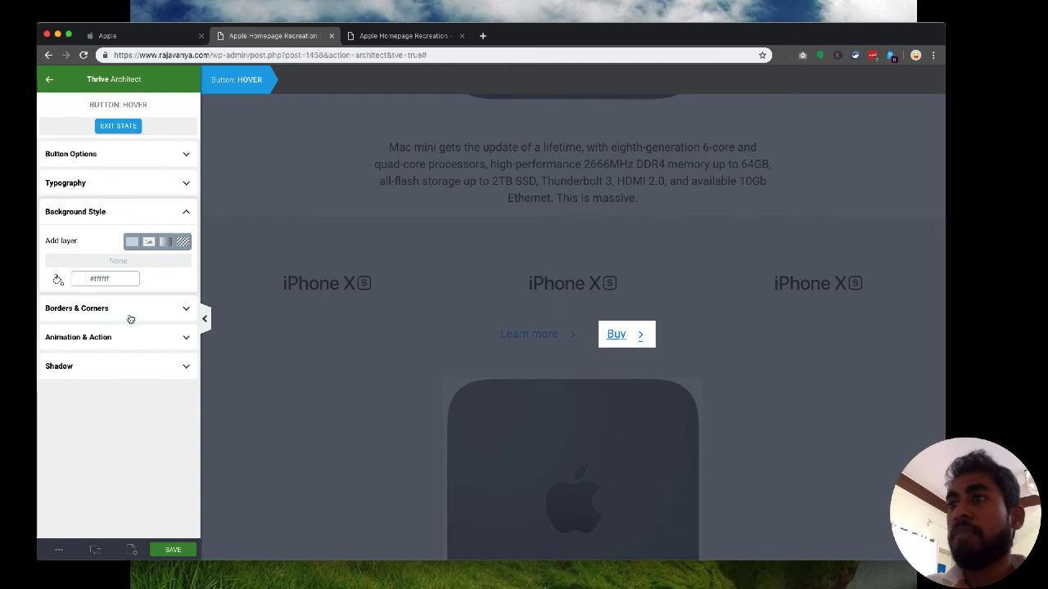
pyautogui.moveTo(166, 409); pyautogui.dragTo(64, 411)
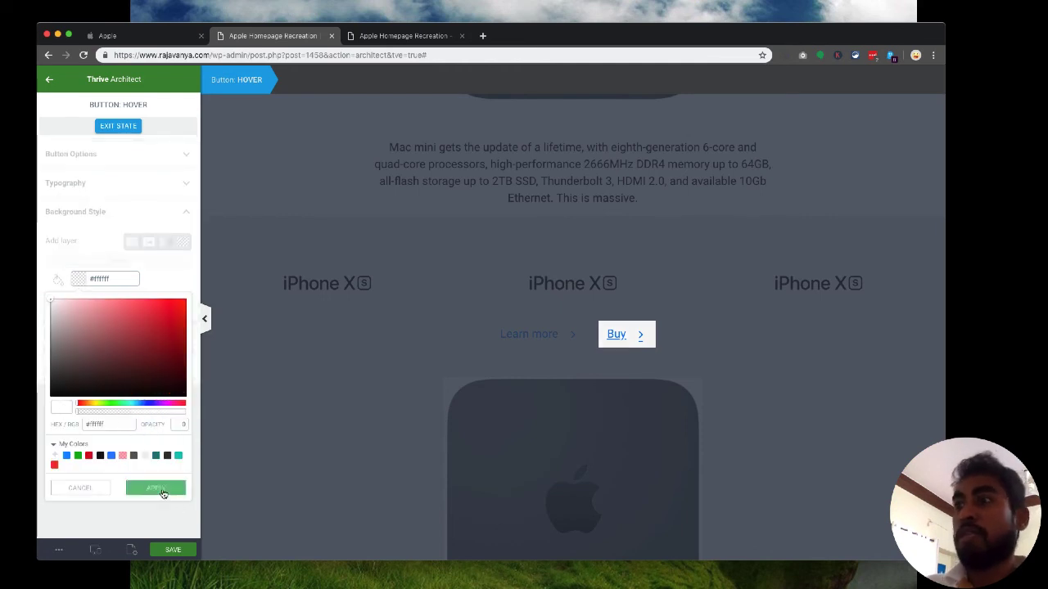
pyautogui.click(156, 488)
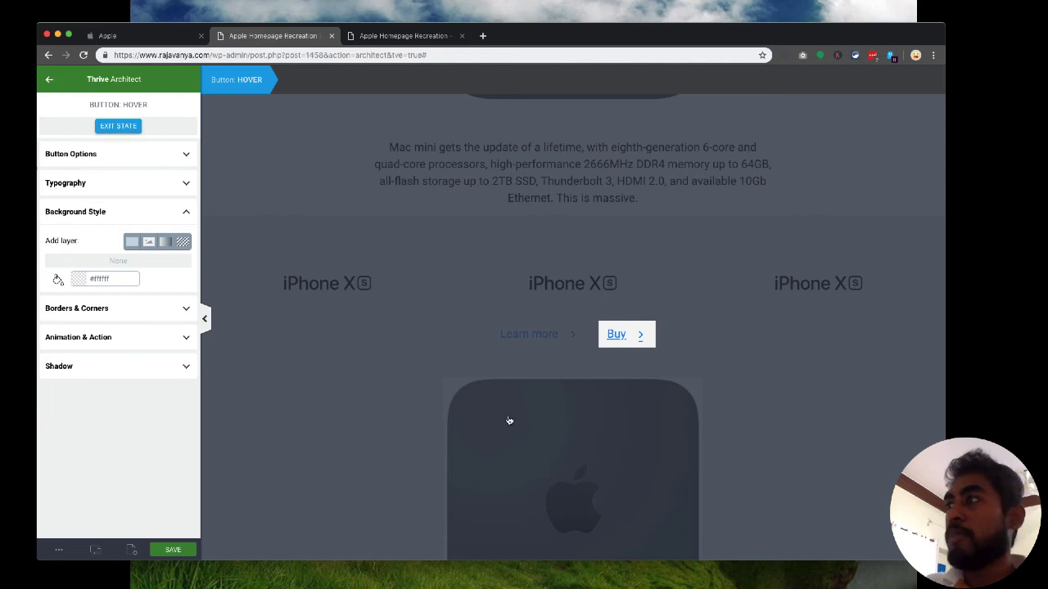
# Make the "Learn more" button's white background transparent in its hover state by reducing the color opacity to 0.
pyautogui.click(534, 356)
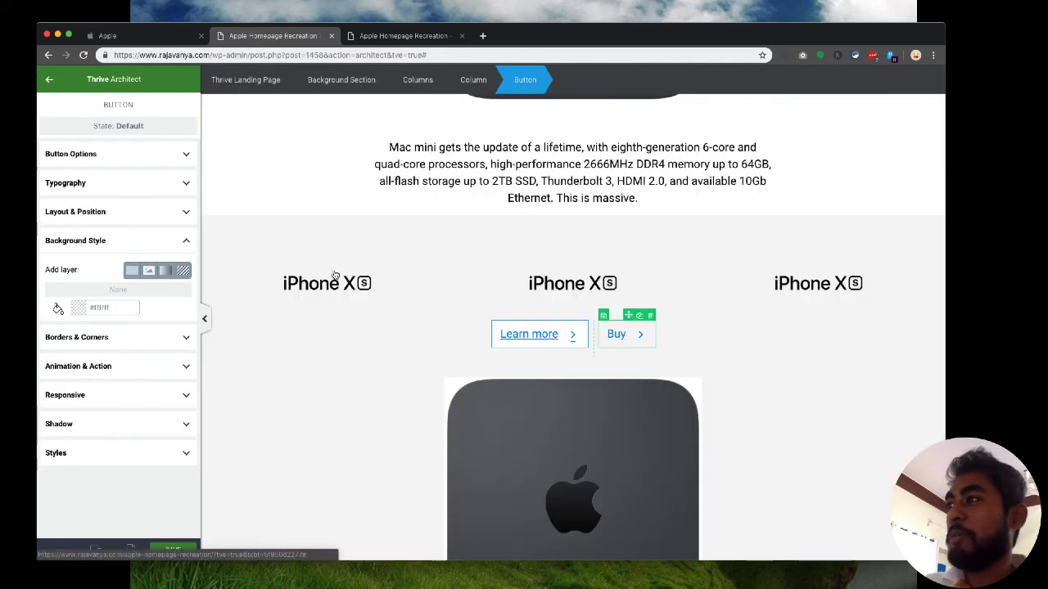
pyautogui.click(109, 128)
pyautogui.click(92, 183)
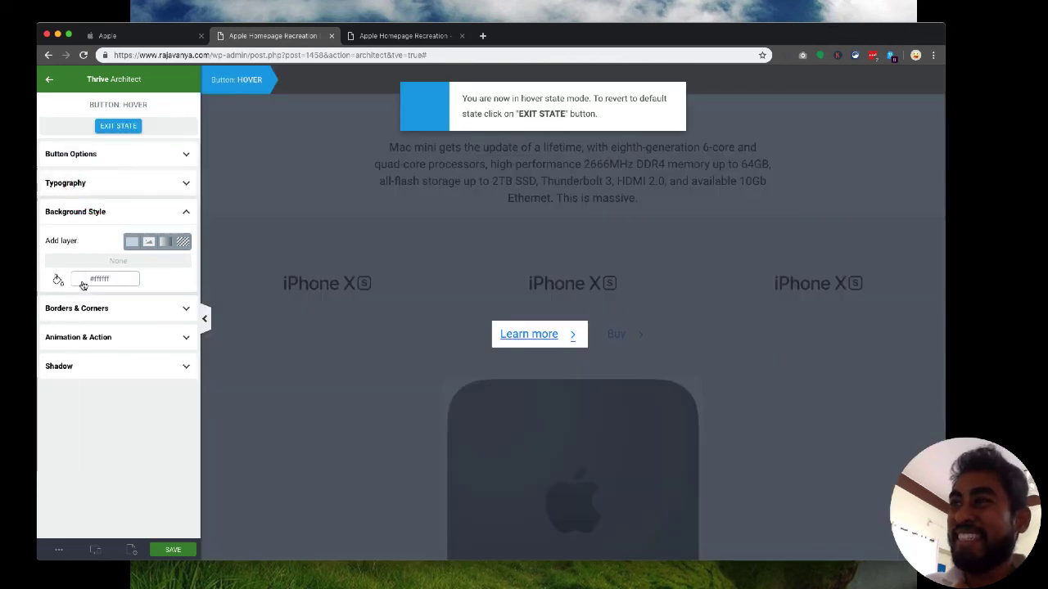
pyautogui.click(59, 280)
pyautogui.moveTo(93, 412); pyautogui.dragTo(77, 411)
pyautogui.click(157, 489)
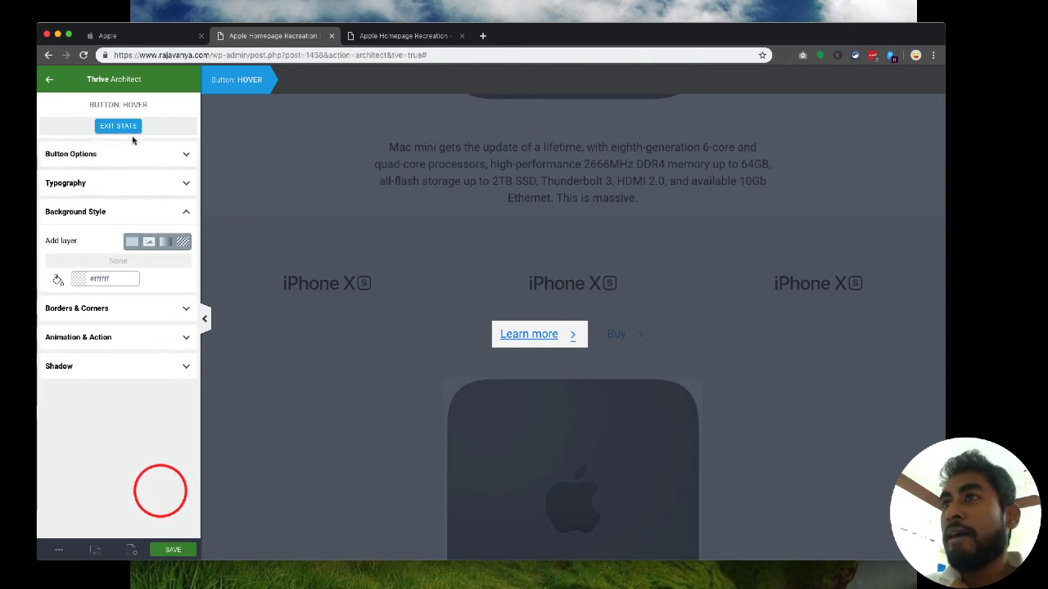
# Move the "Learn more" and "Buy" button pair below the first column's logo and place a duplicate of it below the middle column's logo.
pyautogui.click(489, 327)
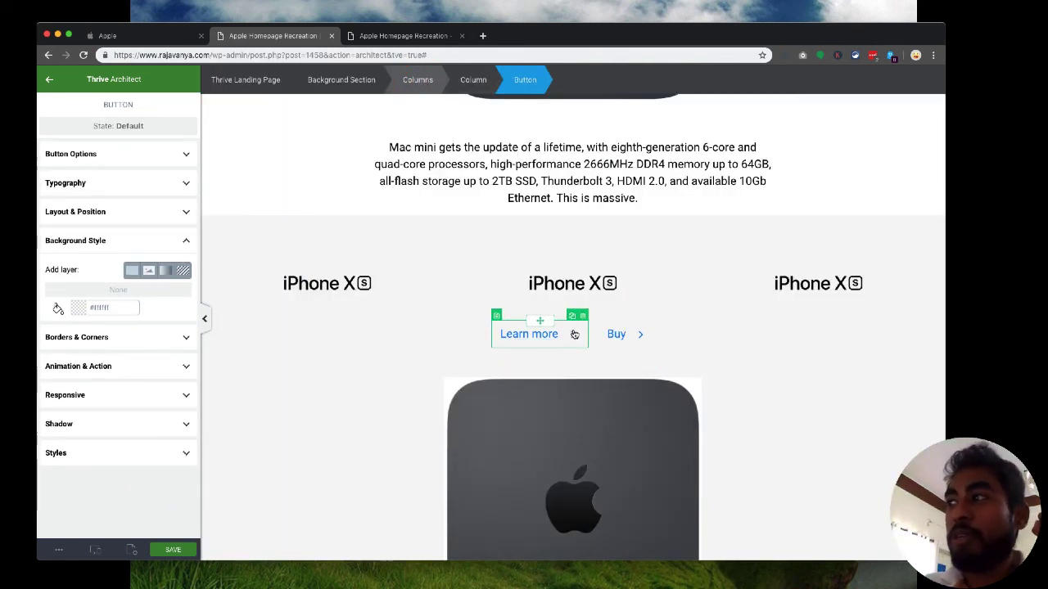
pyautogui.moveTo(572, 321); pyautogui.dragTo(358, 297)
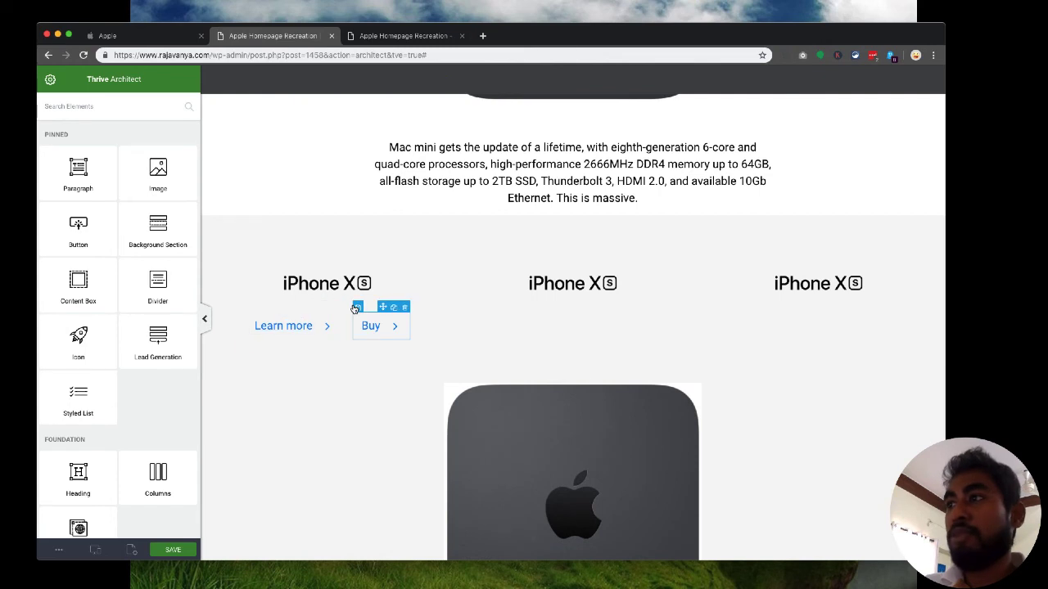
pyautogui.click(317, 350)
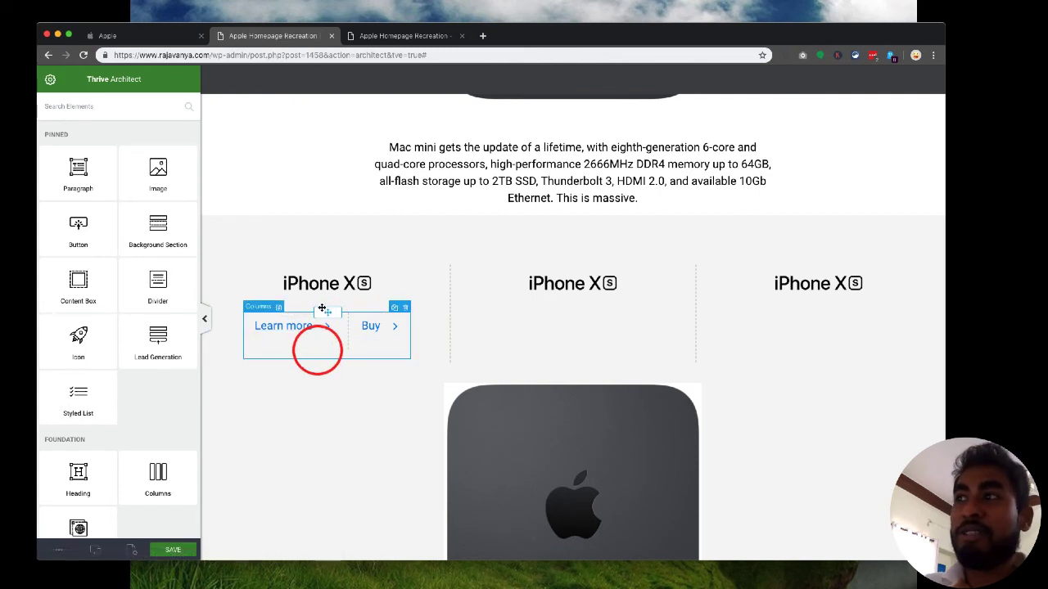
pyautogui.click(397, 309)
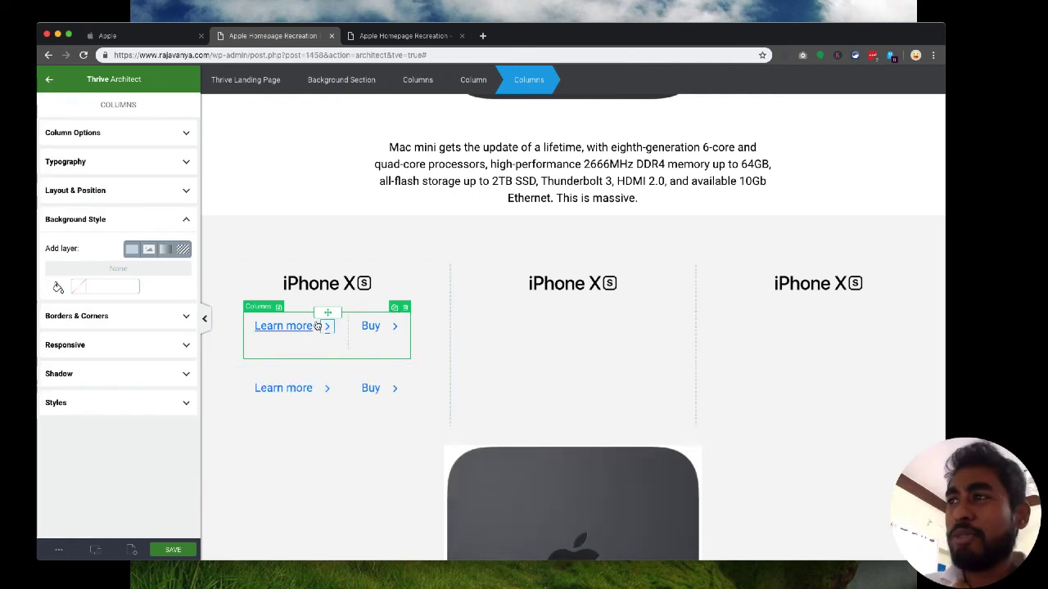
pyautogui.moveTo(324, 313); pyautogui.dragTo(570, 295)
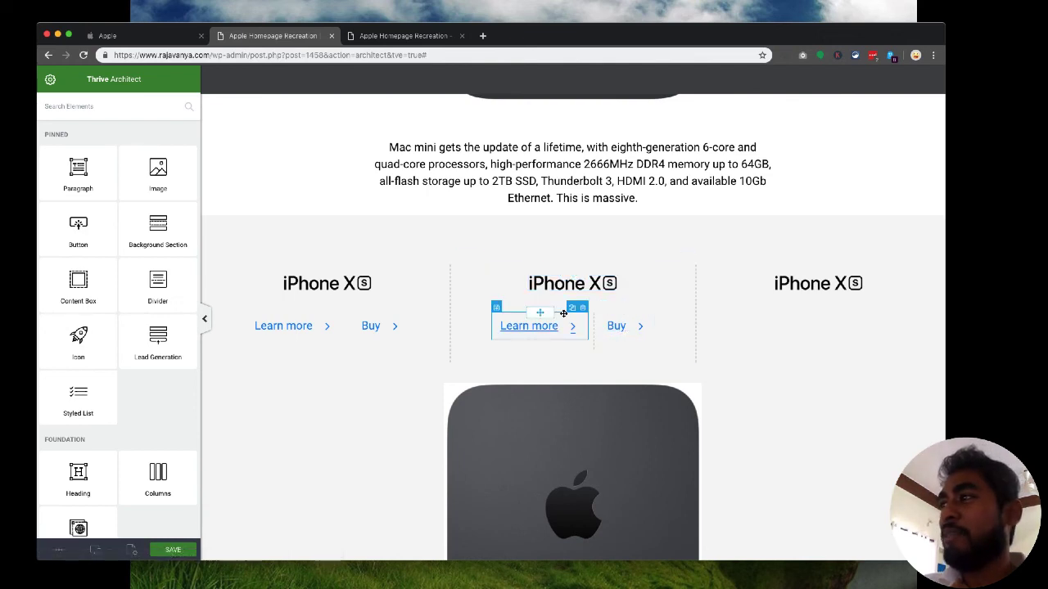
# Duplicate the middle column's "Learn more" and "Buy" button pair and place the copy below the third column's logo.
pyautogui.click(562, 312)
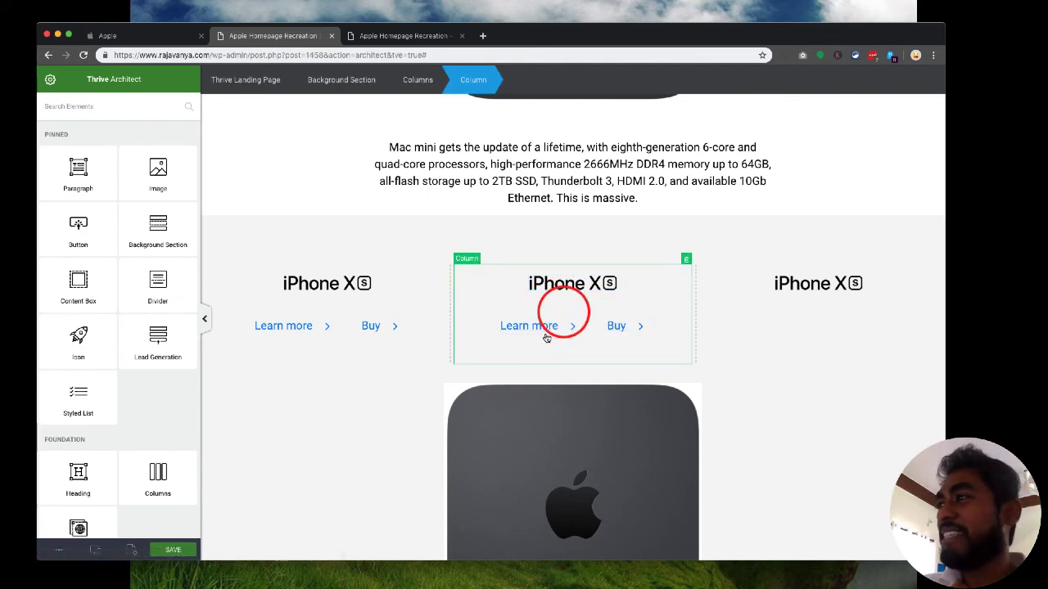
pyautogui.click(544, 337)
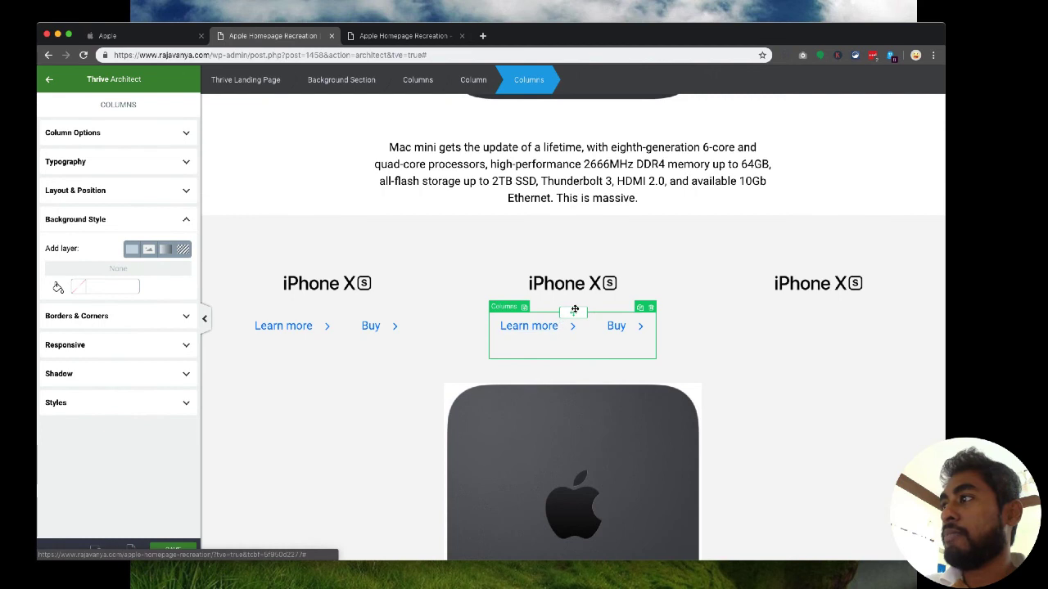
pyautogui.click(641, 309)
pyautogui.moveTo(573, 312); pyautogui.dragTo(808, 286)
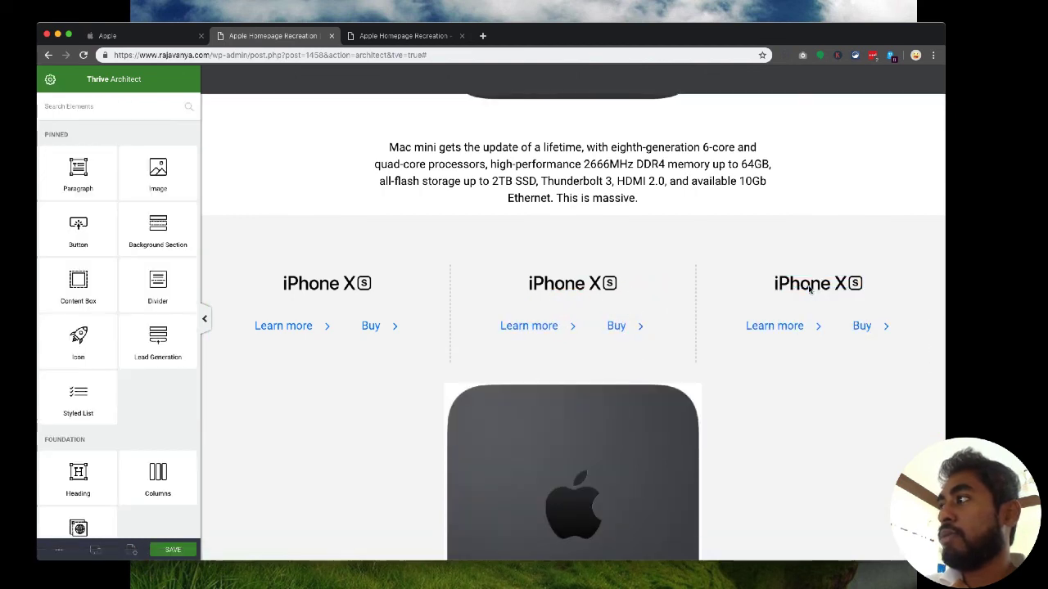
# Replace the middle column's iPhone XS logo with the iPhone XR logo from the media library.
pyautogui.click(563, 280)
pyautogui.click(544, 294)
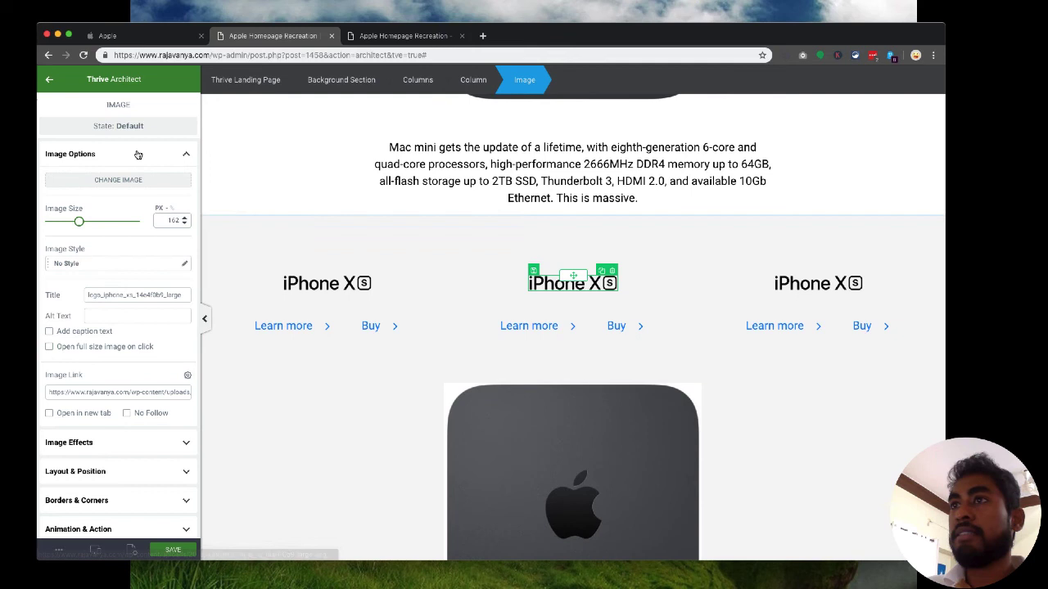
pyautogui.click(114, 180)
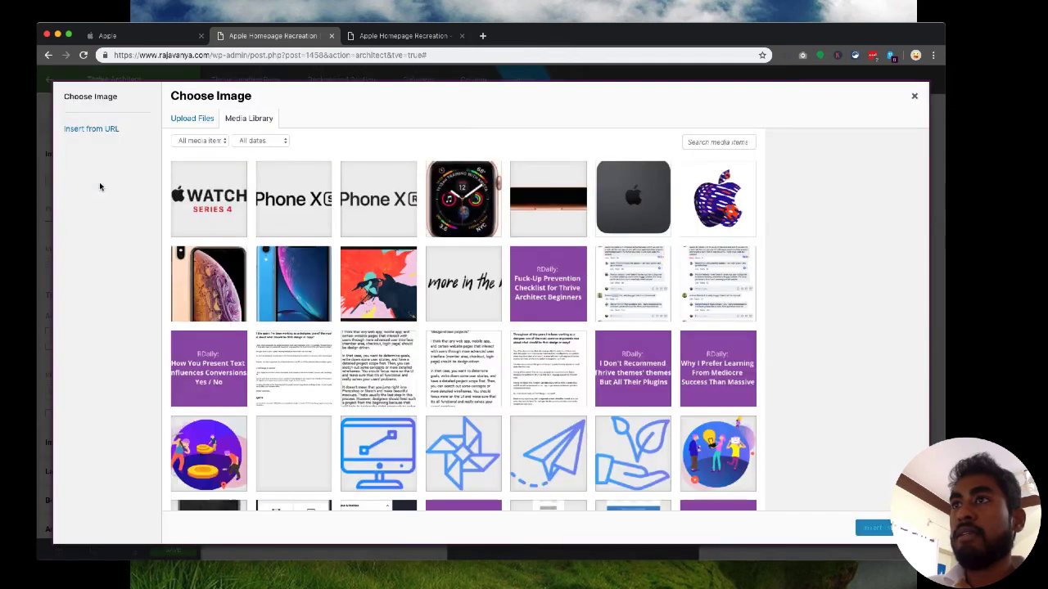
pyautogui.click(371, 202)
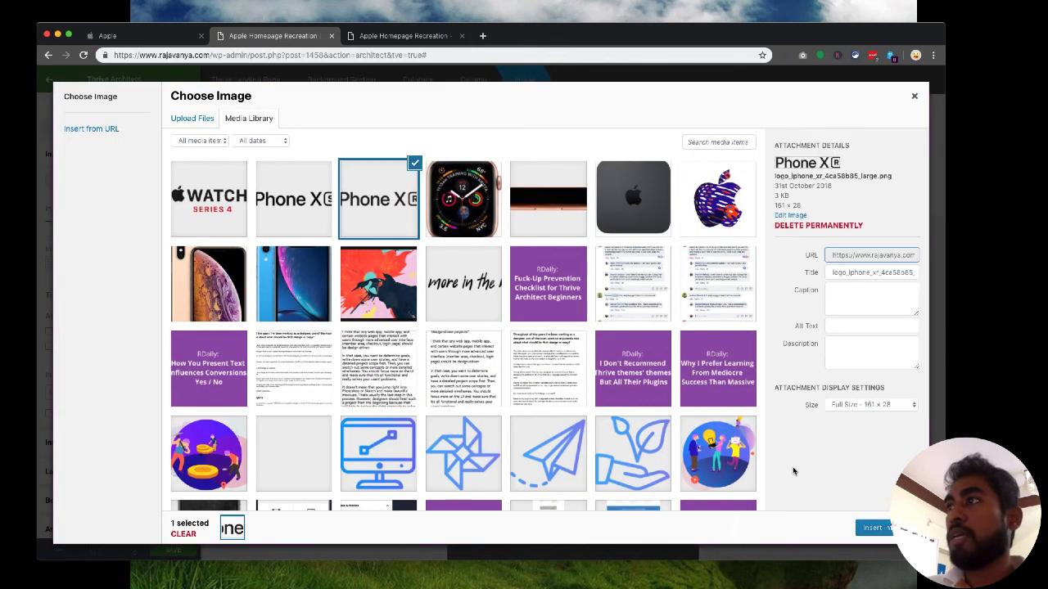
pyautogui.click(872, 527)
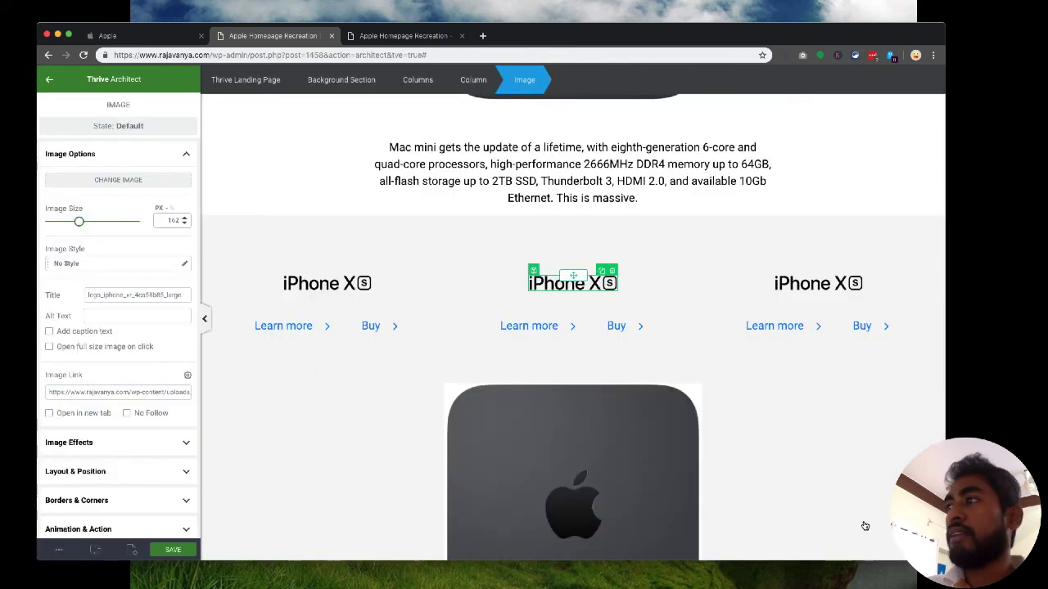
# Replace the third column's iPhone XS logo with the Apple Watch Series 4 logo from the media library.
pyautogui.click(796, 285)
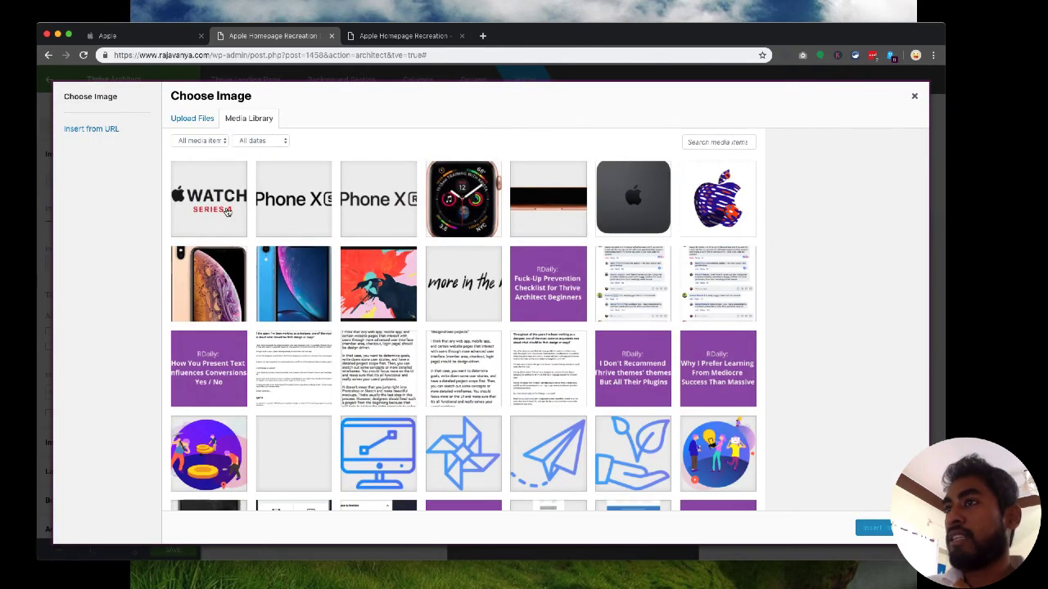
pyautogui.click(227, 211)
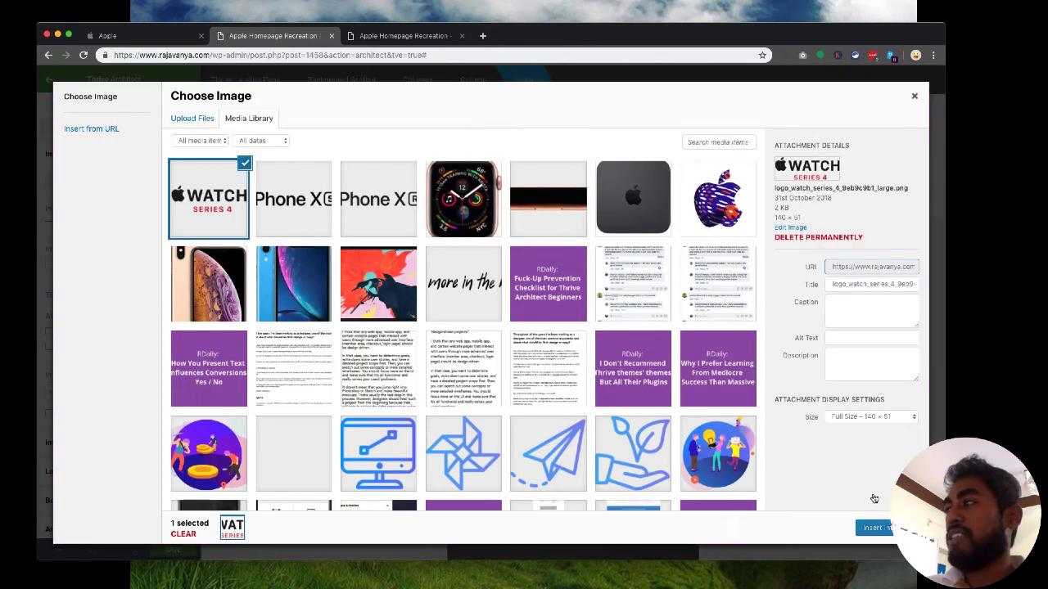
pyautogui.click(876, 528)
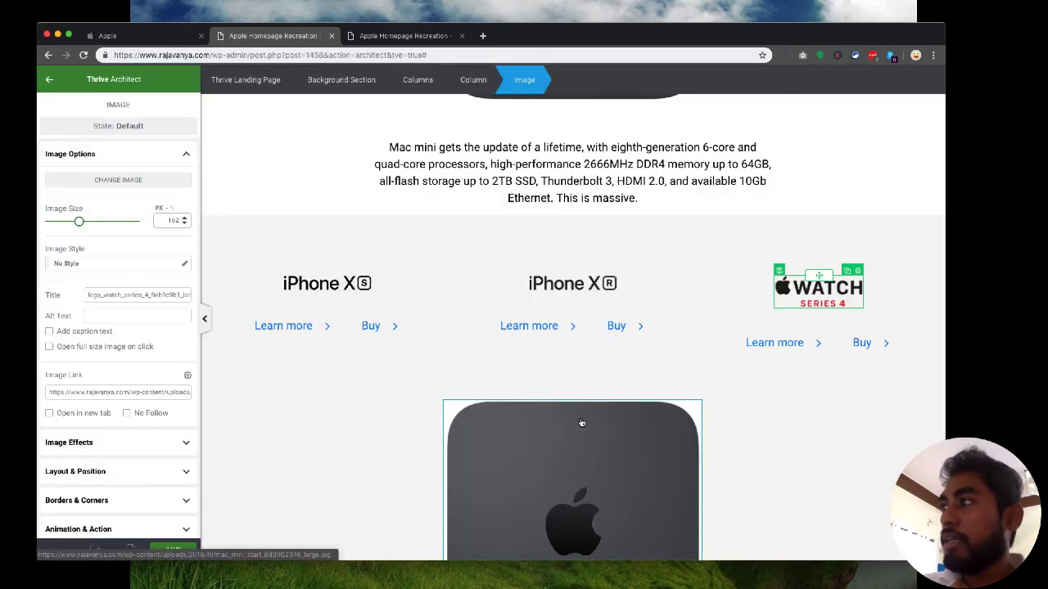
# Move the Mac mini image below the first column's buttons and replace it with the gold iPhone XS image from the media library.
pyautogui.click(596, 411)
pyautogui.moveTo(579, 400); pyautogui.dragTo(325, 345)
pyautogui.click(327, 395)
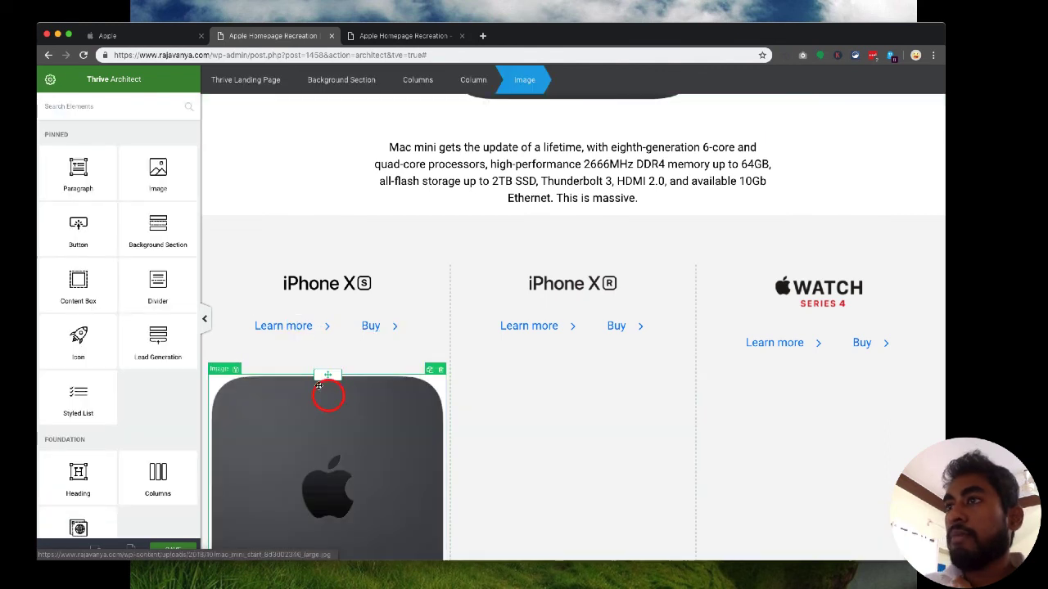
pyautogui.click(115, 179)
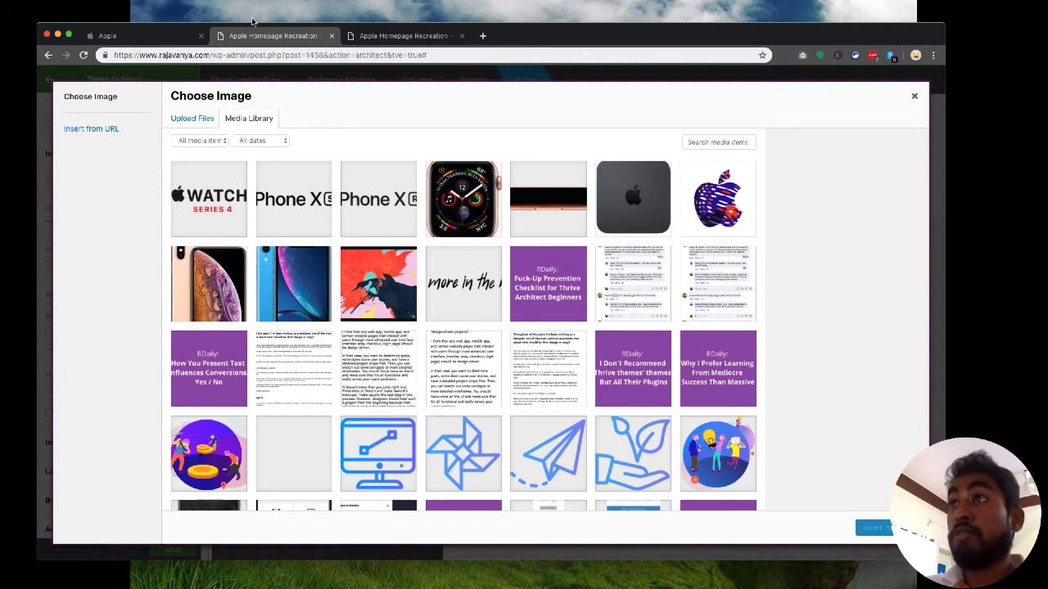
pyautogui.click(292, 271)
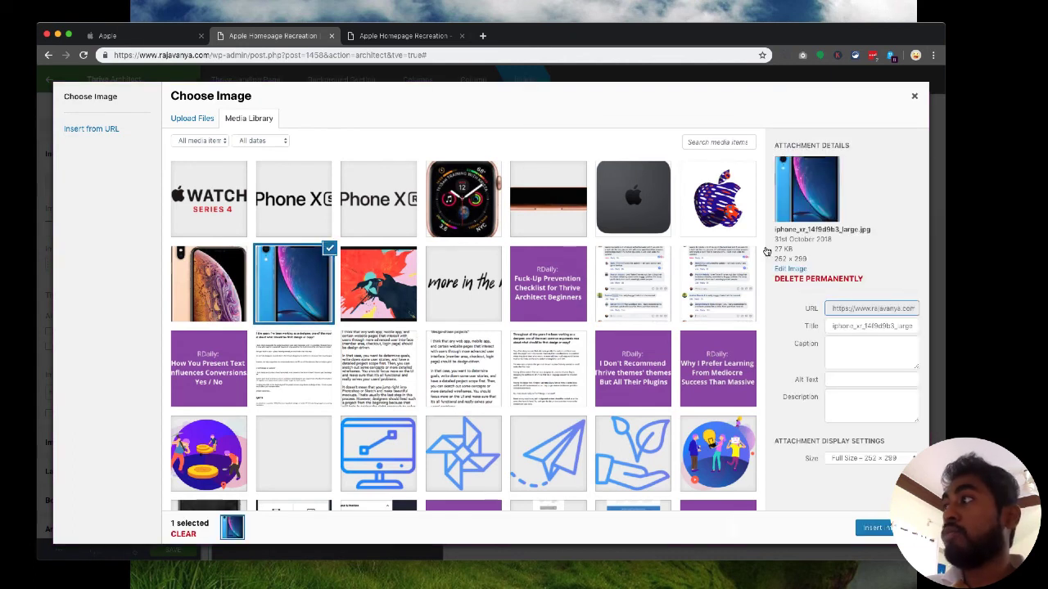
pyautogui.click(237, 277)
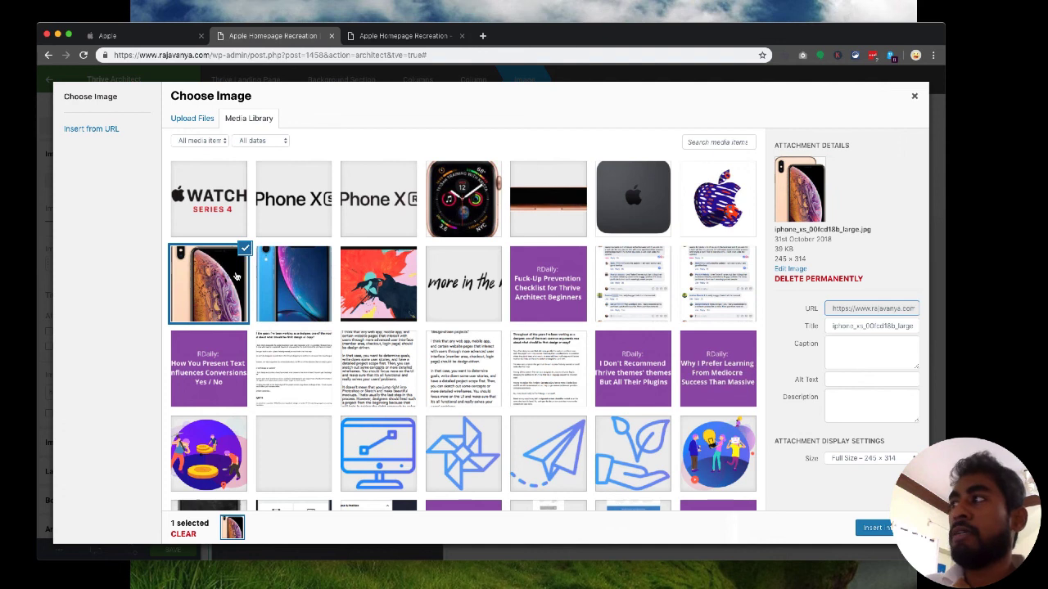
pyautogui.click(876, 528)
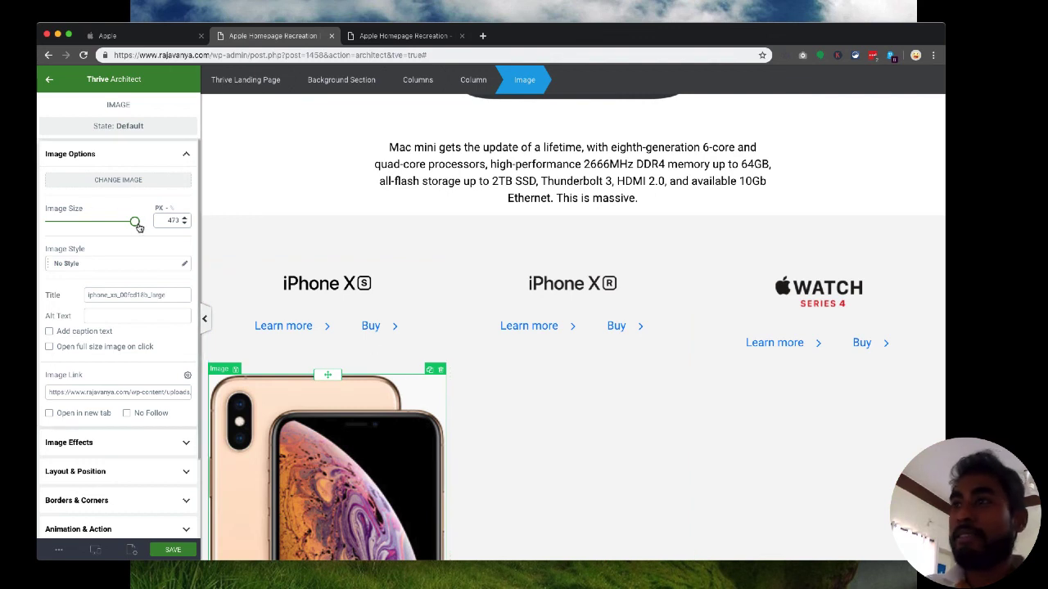
# Check the iPhone XS image's full size in the media library and set its image size to 245 px.
pyautogui.scroll(-3, 281, 327)
pyautogui.scroll(1, 281, 329)
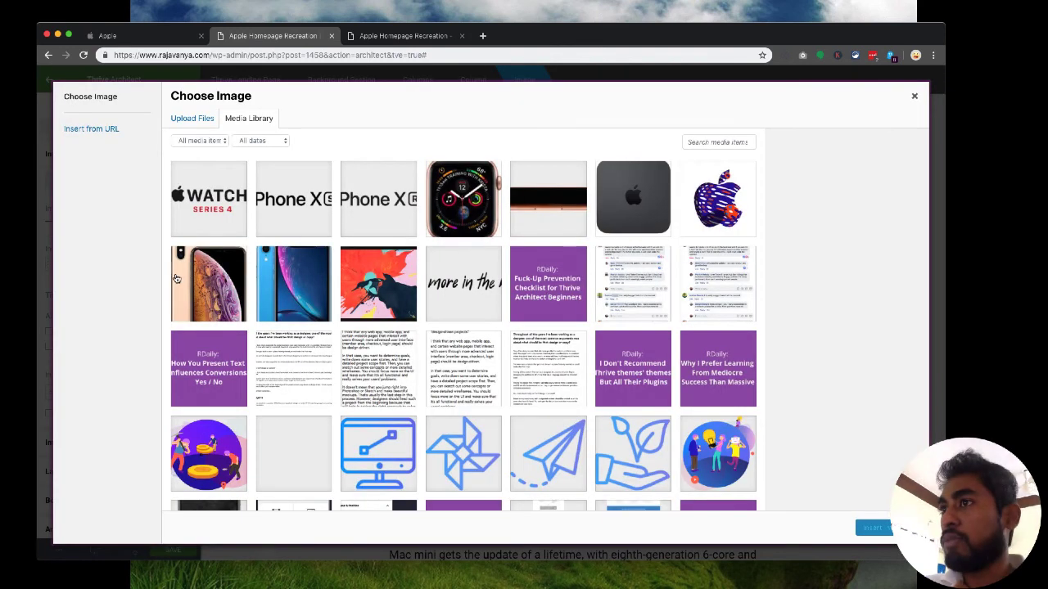
pyautogui.click(176, 279)
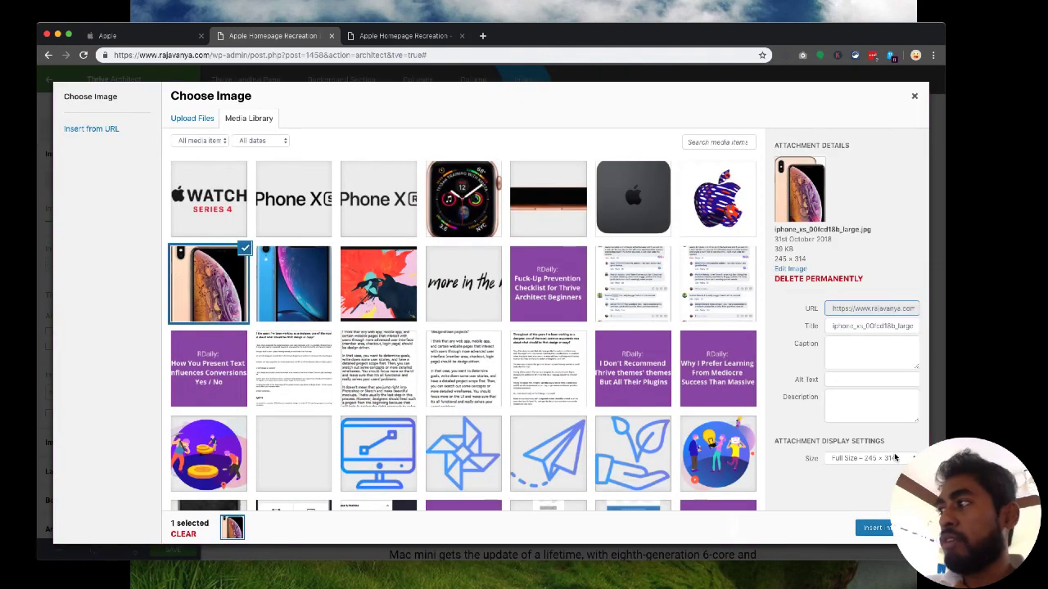
pyautogui.click(916, 97)
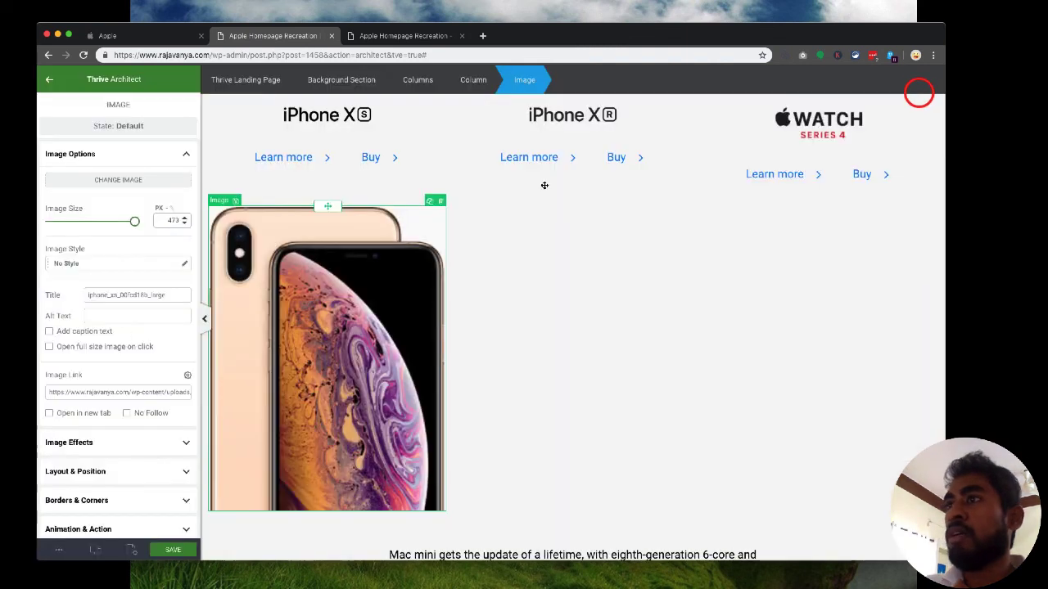
pyautogui.doubleClick(161, 218)
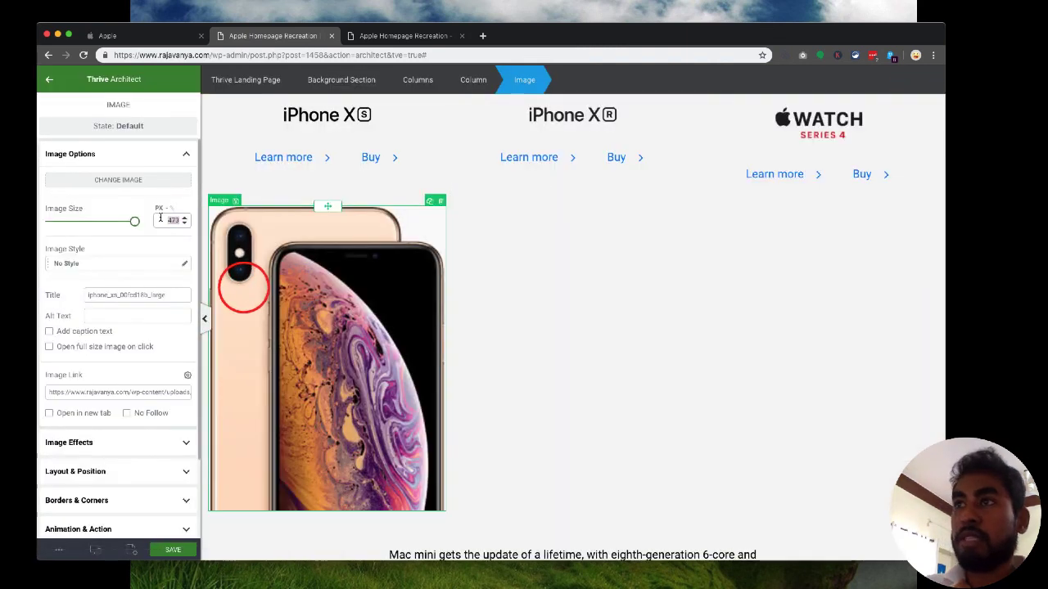
pyautogui.write('213')
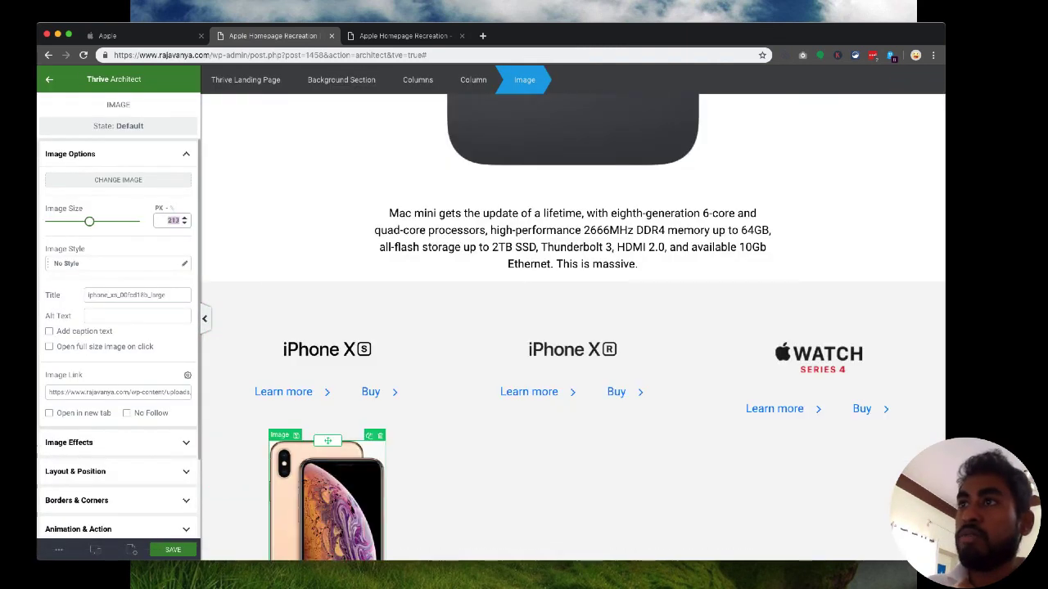
pyautogui.write('245')
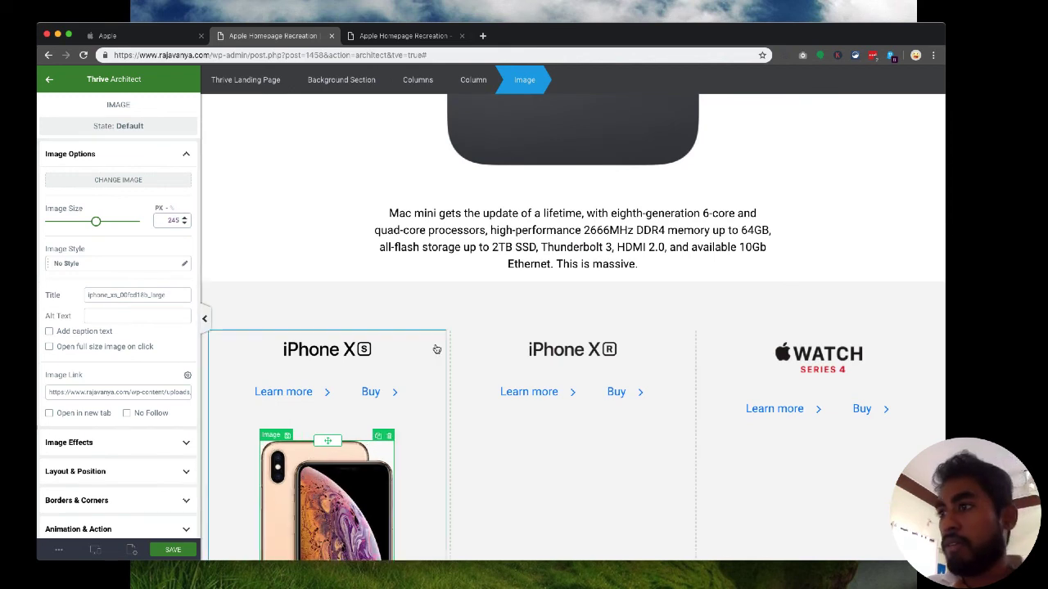
# Duplicate the iPhone XS image and place the copy below the buttons in the iPhone XR column.
pyautogui.scroll(-3, 437, 350)
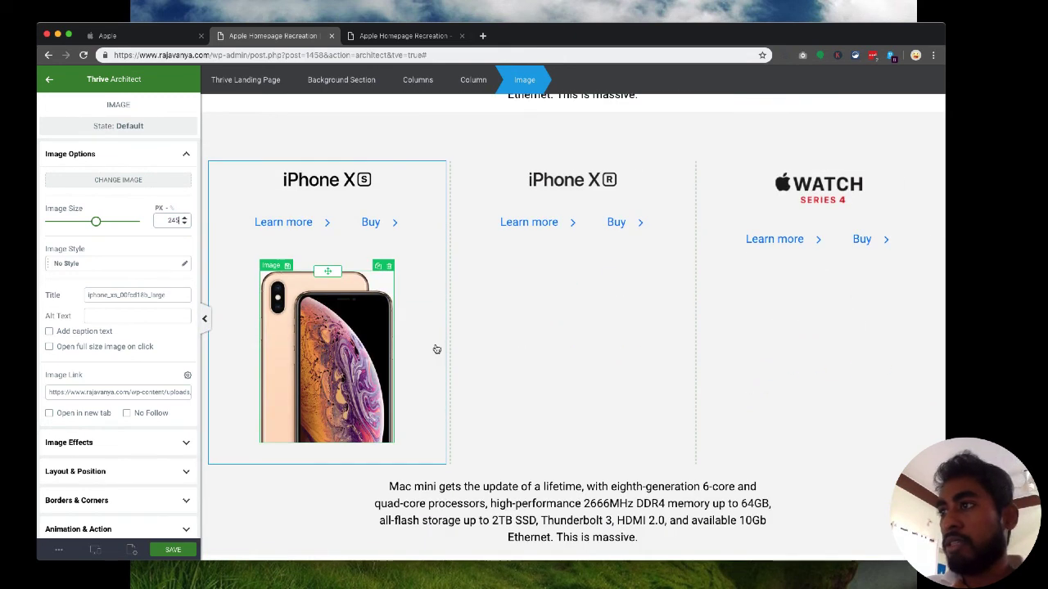
pyautogui.click(379, 267)
pyautogui.moveTo(561, 250); pyautogui.dragTo(582, 257)
# Replace the image copy in the iPhone XR column with the blue iPhone XR image from the media library and set its size to 252 px.
pyautogui.click(566, 301)
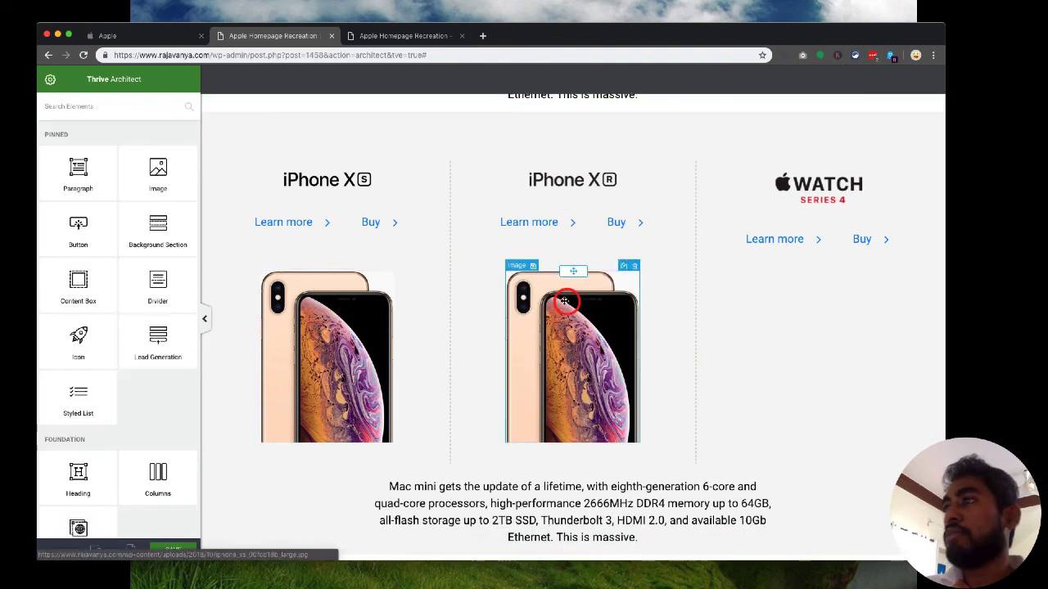
pyautogui.click(103, 178)
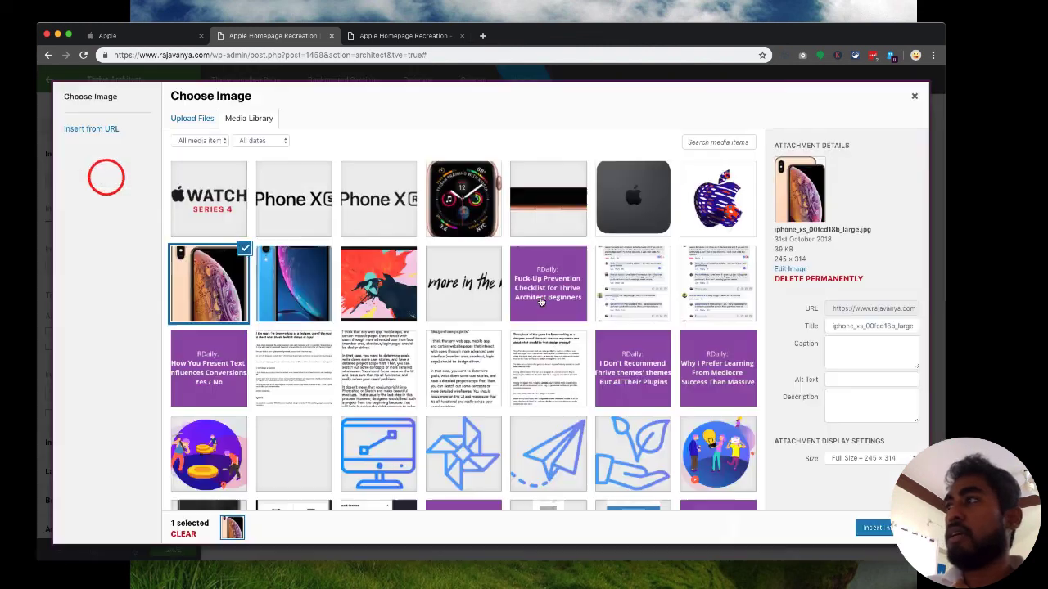
pyautogui.click(270, 302)
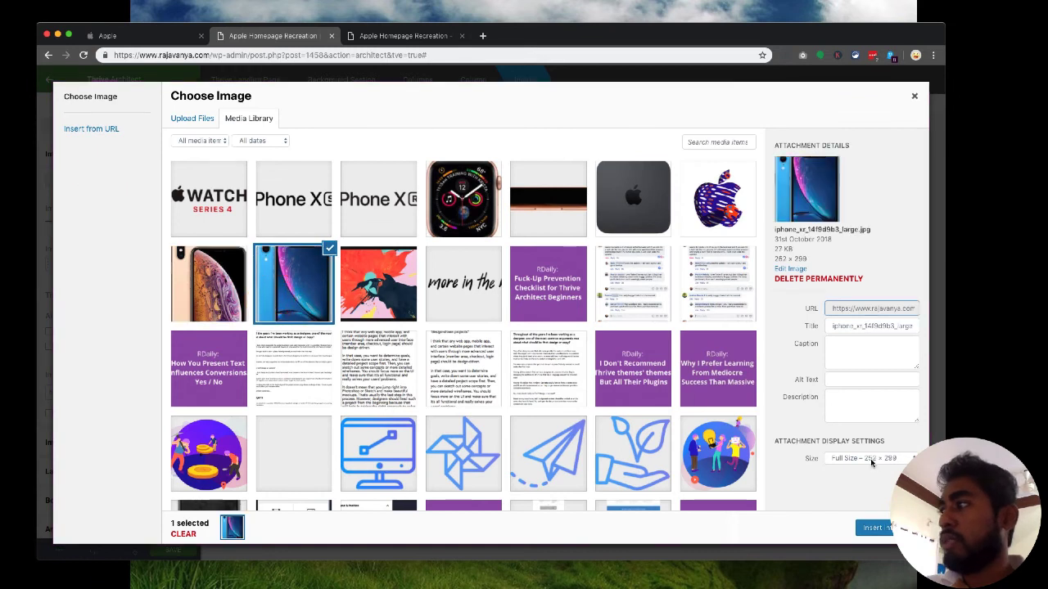
pyautogui.click(870, 528)
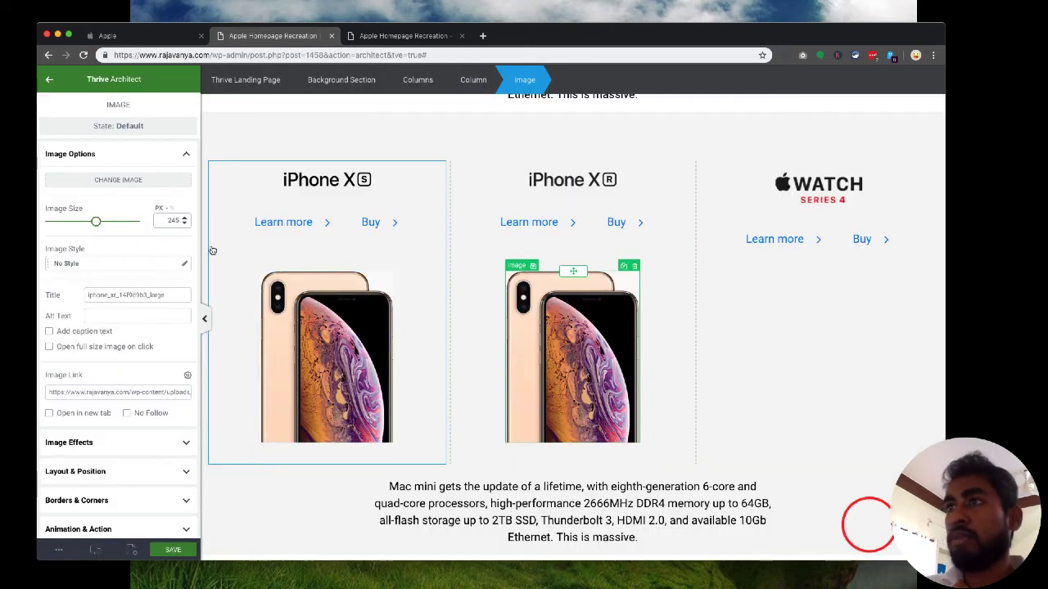
pyautogui.write('4')
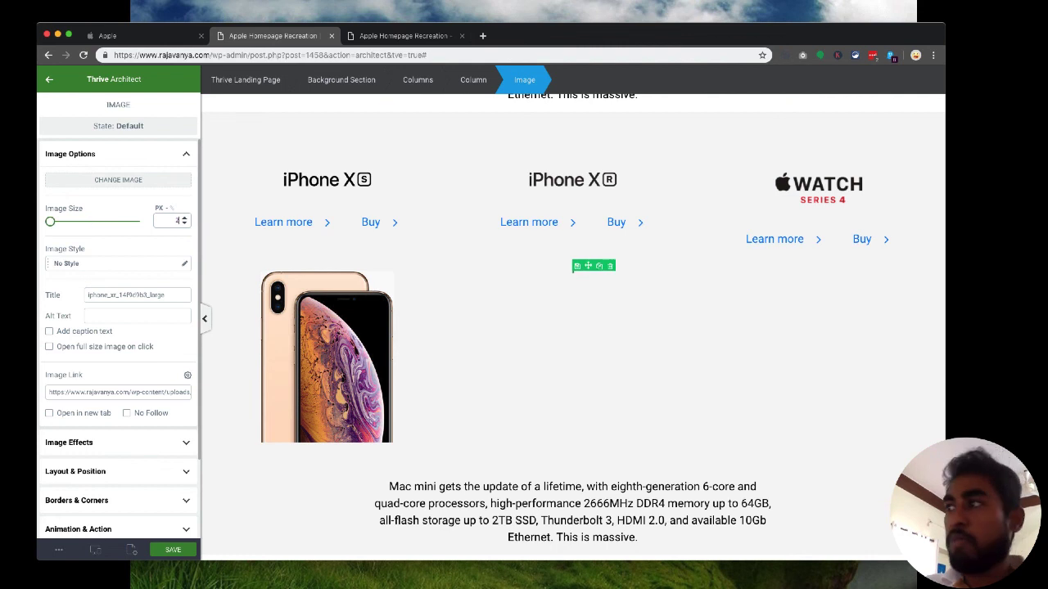
pyautogui.write('52')
# Duplicate the blue iPhone XR image and place the copy below the buttons in the Watch column.
pyautogui.click(629, 267)
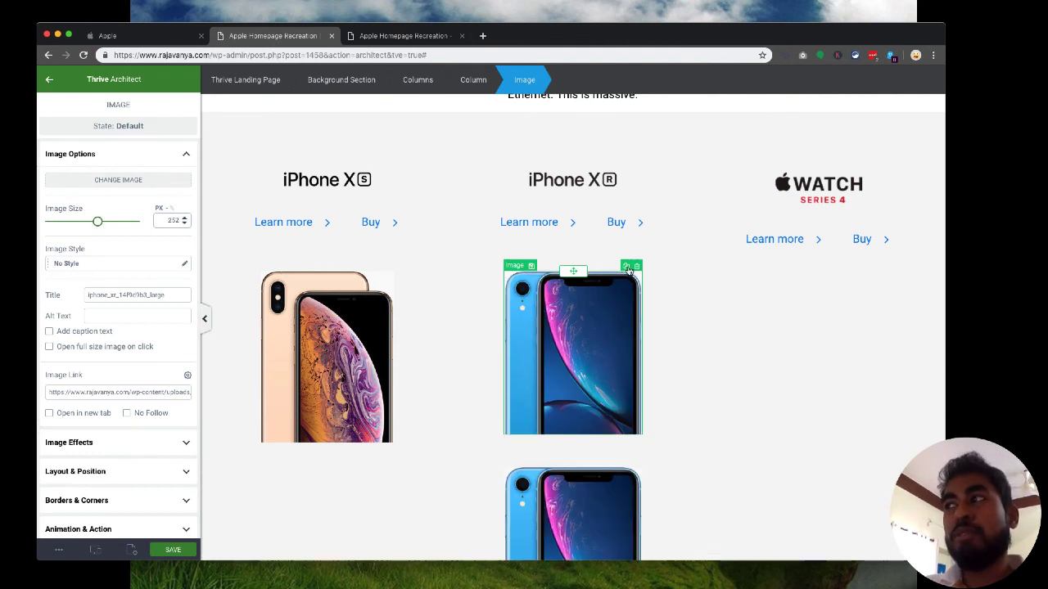
pyautogui.moveTo(573, 270); pyautogui.dragTo(776, 272)
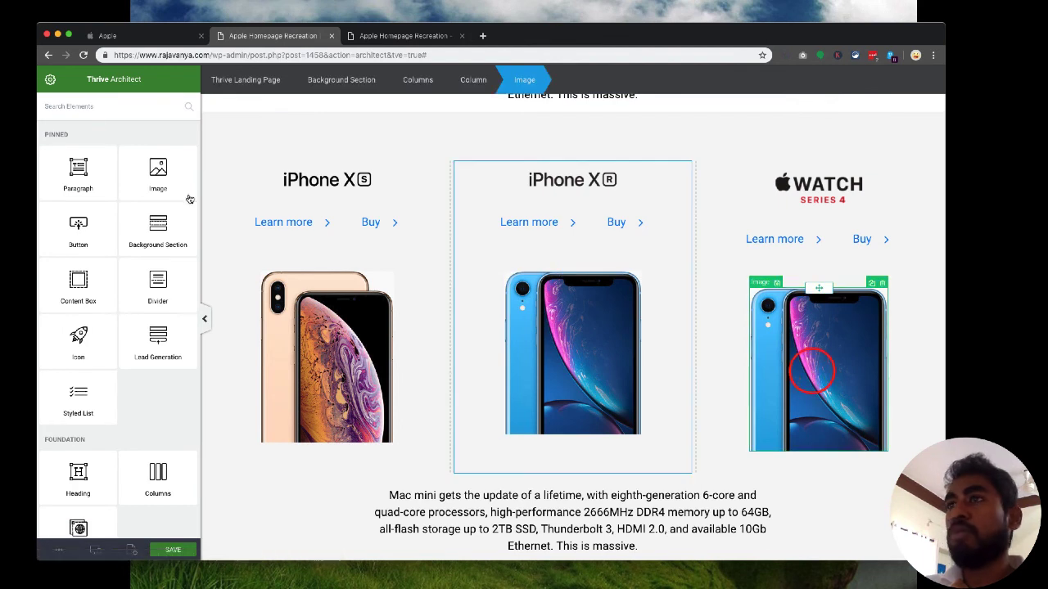
# Replace the Watch column's image with the Apple Watch Series 4 picture from the media library and set its size to 164 px.
pyautogui.doubleClick(524, 321)
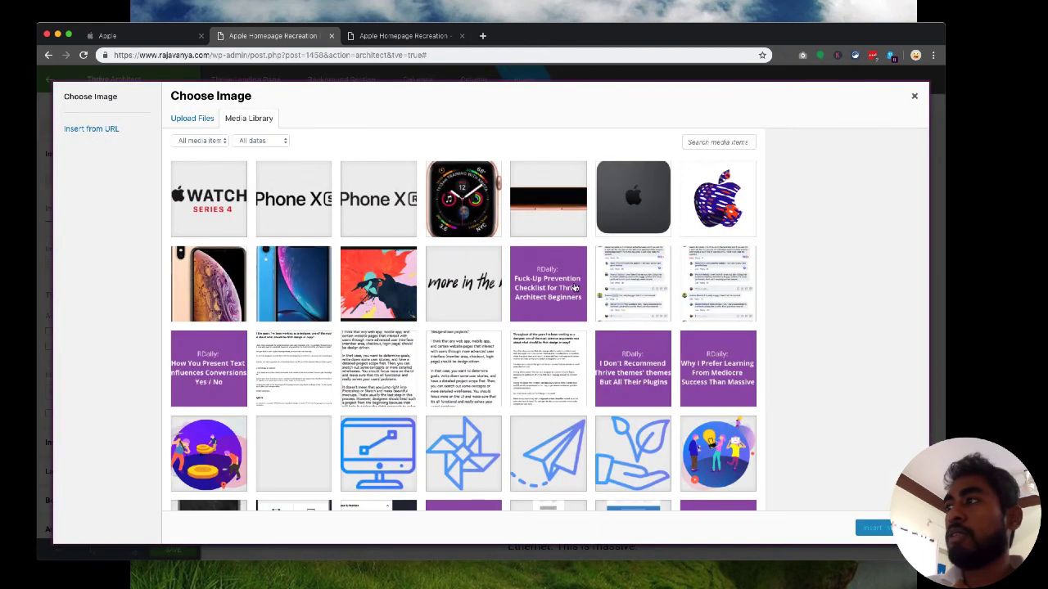
pyautogui.click(385, 36)
pyautogui.click(131, 36)
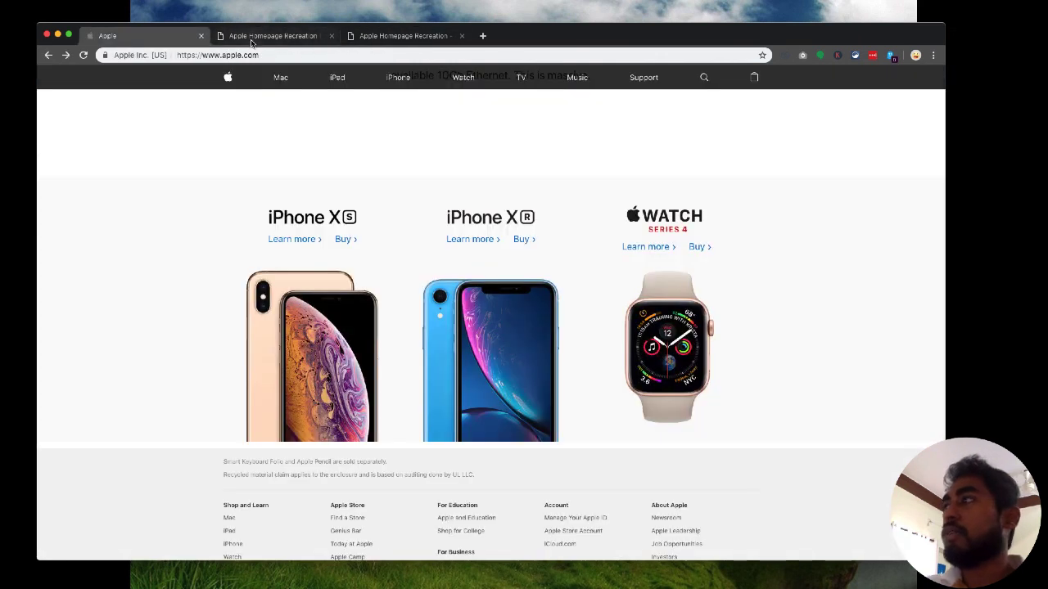
pyautogui.click(251, 40)
pyautogui.click(483, 207)
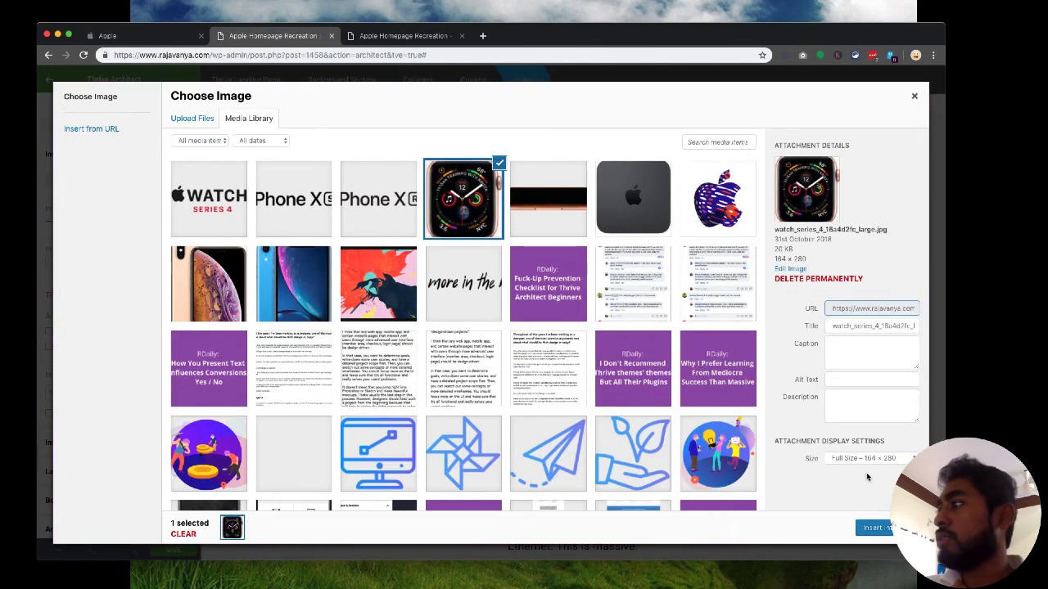
pyautogui.click(875, 528)
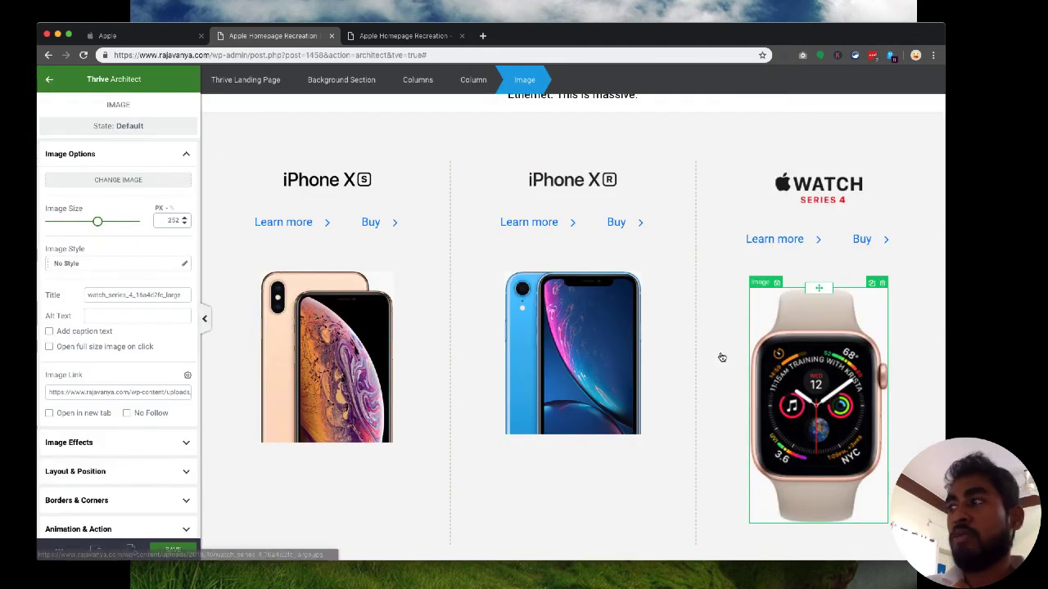
pyautogui.click(169, 224)
pyautogui.write('164')
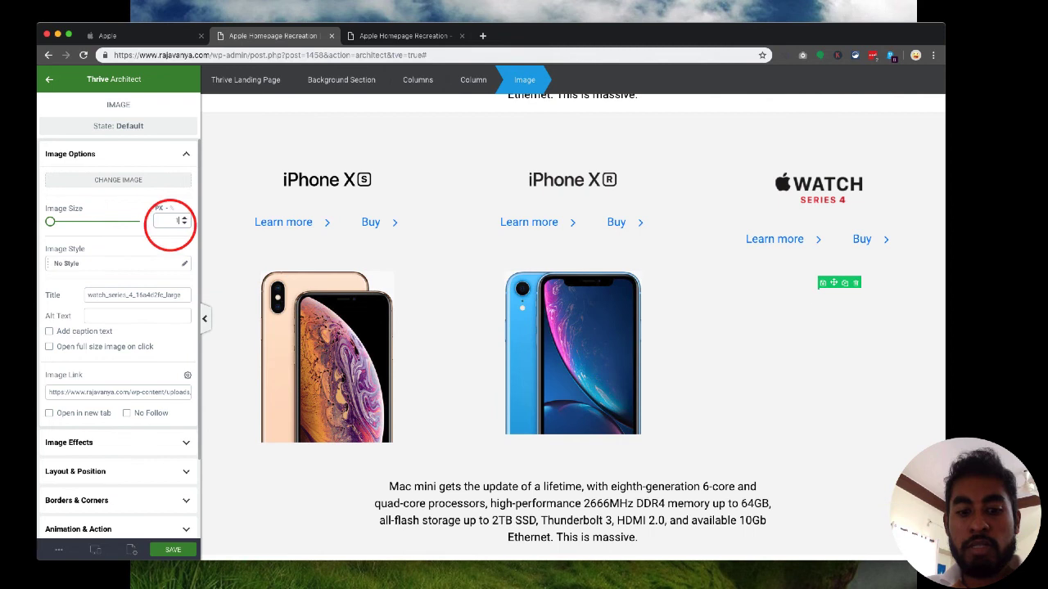
# Limit the three-column block's maximum width to about 936 px and centre it in the grey section.
pyautogui.click(403, 158)
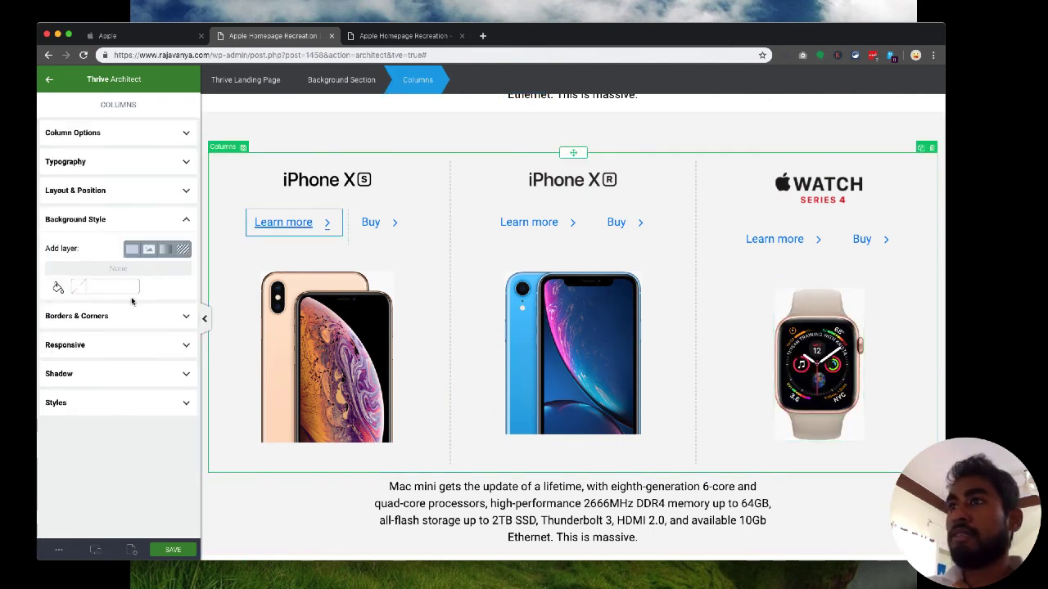
pyautogui.click(100, 132)
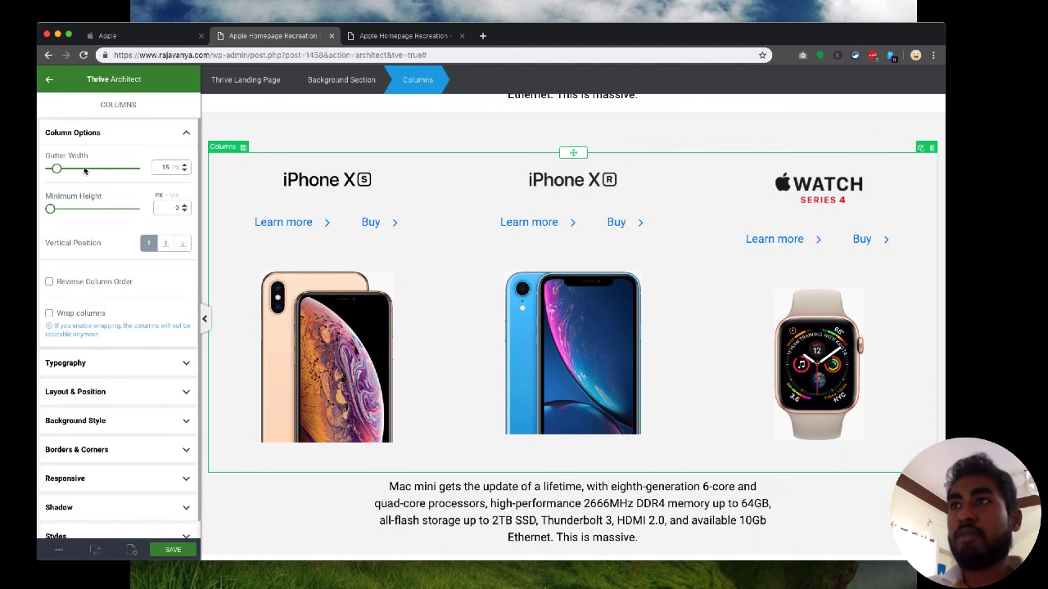
pyautogui.click(119, 391)
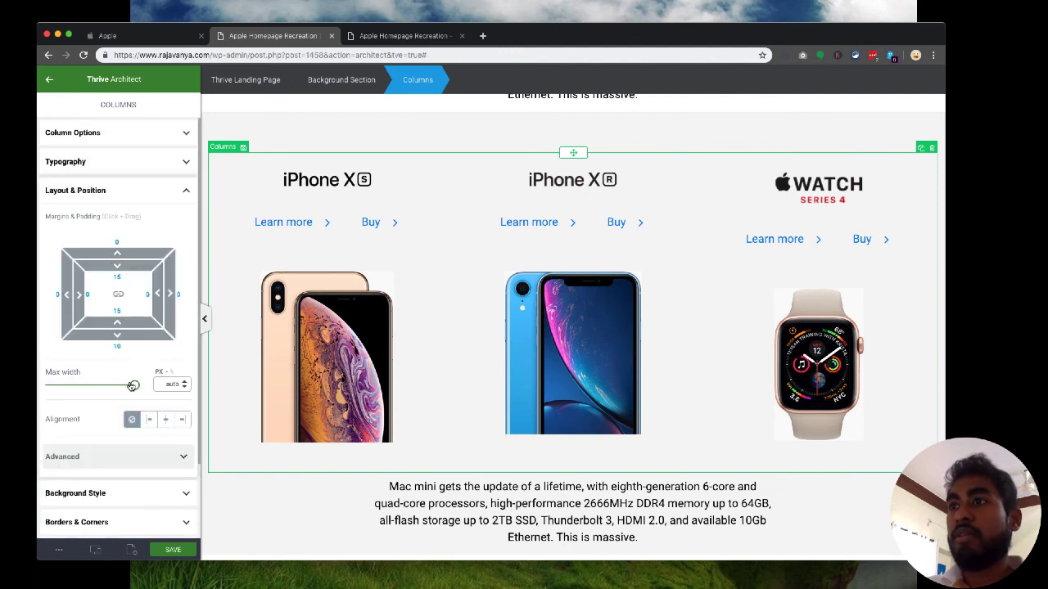
pyautogui.moveTo(135, 387); pyautogui.dragTo(109, 387)
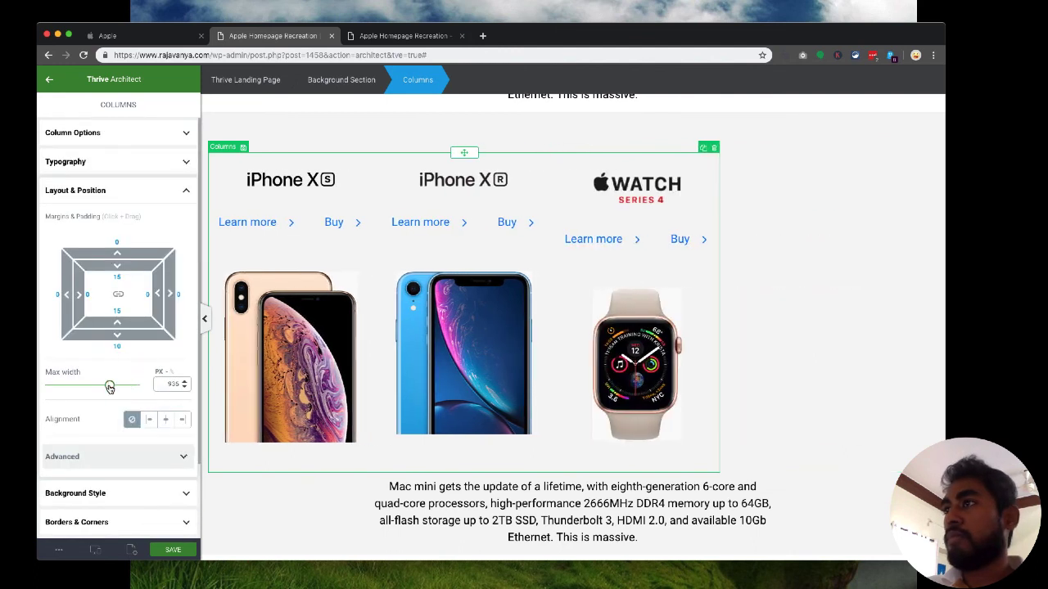
pyautogui.click(168, 421)
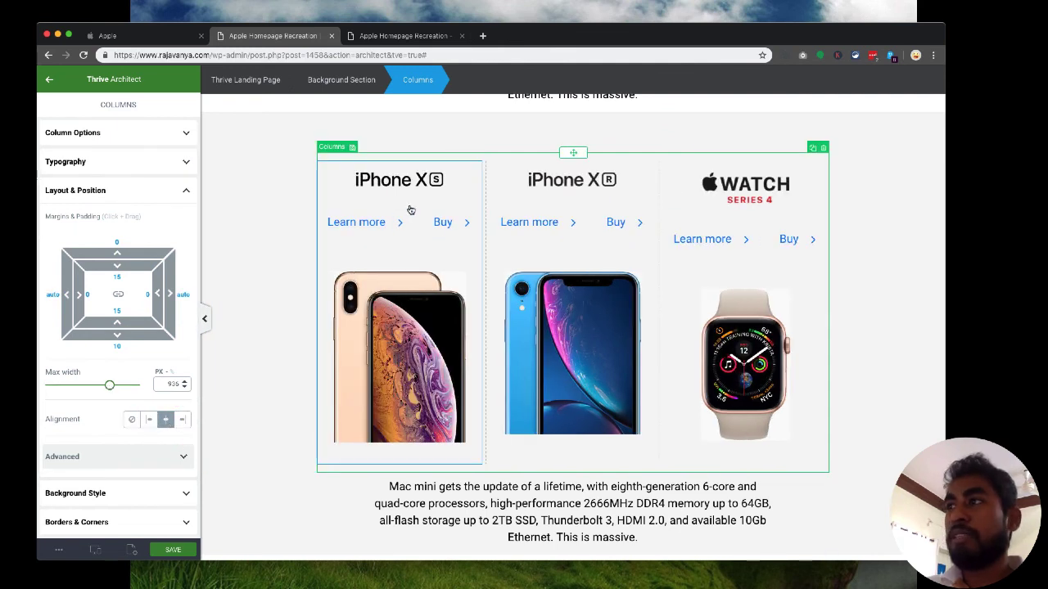
# Compare the link buttons with the original Apple page and delete the Learn more and Buy button columns in the iPhone XS column.
pyautogui.click(456, 217)
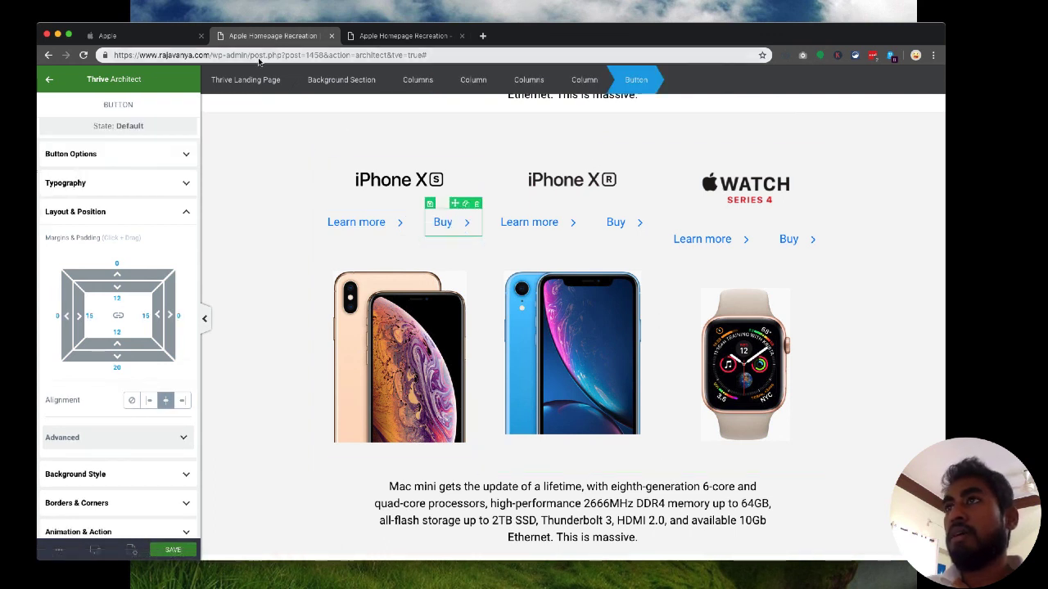
pyautogui.click(117, 39)
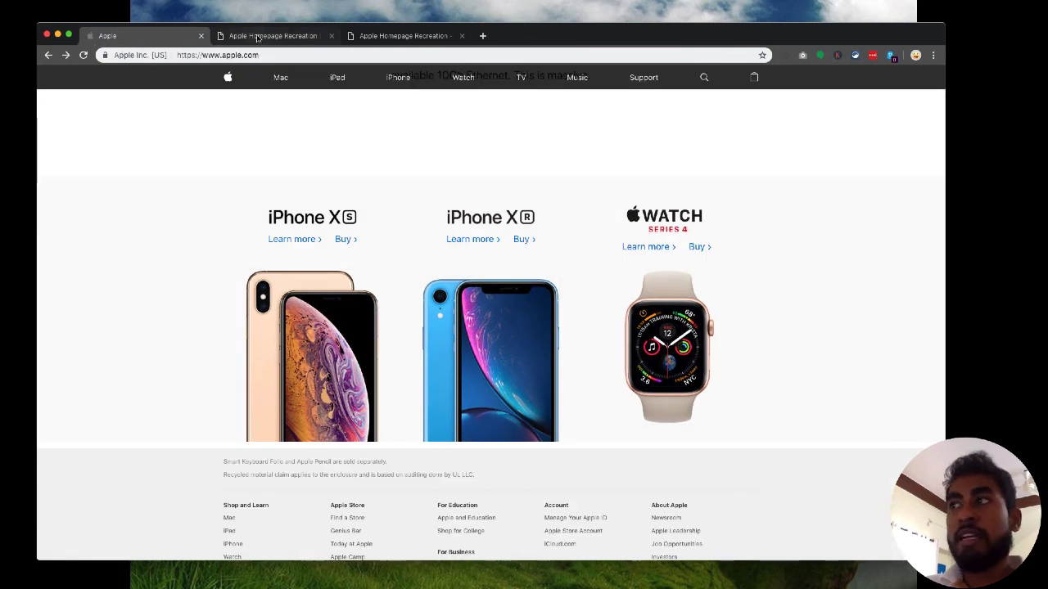
pyautogui.click(256, 37)
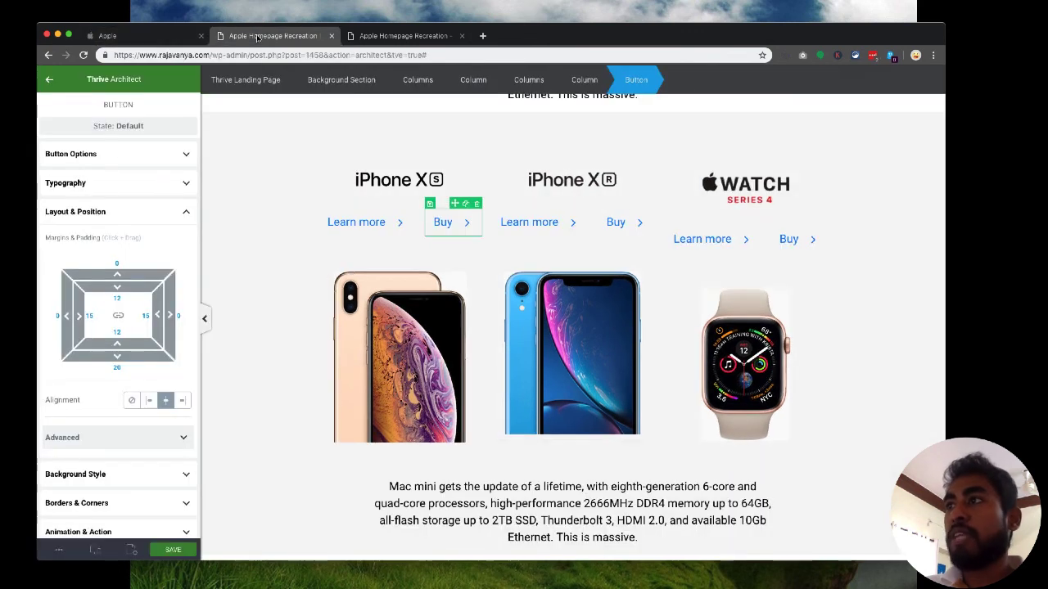
pyautogui.click(391, 215)
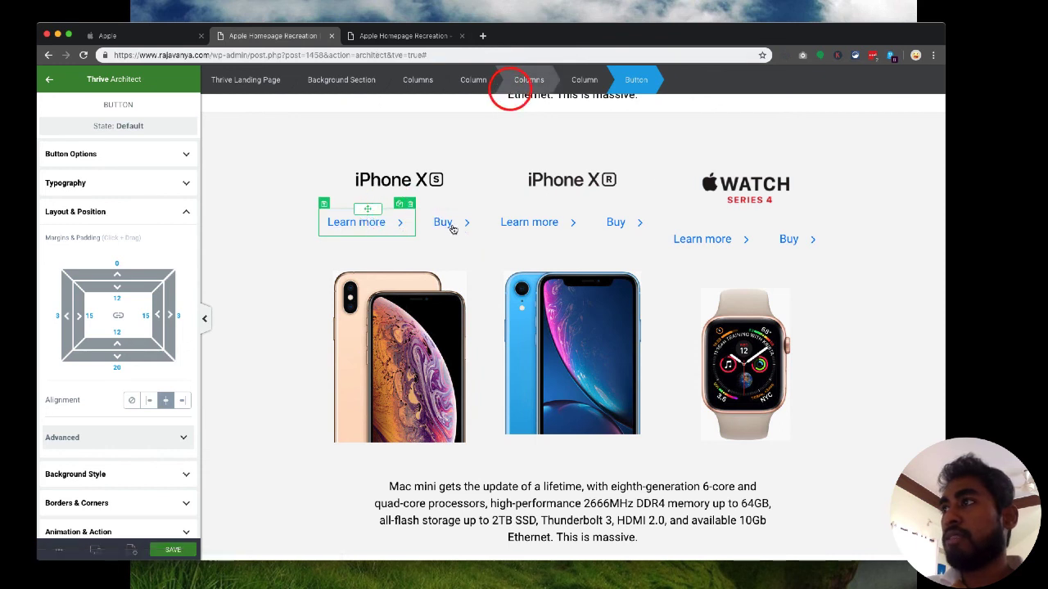
pyautogui.click(509, 90)
pyautogui.click(478, 204)
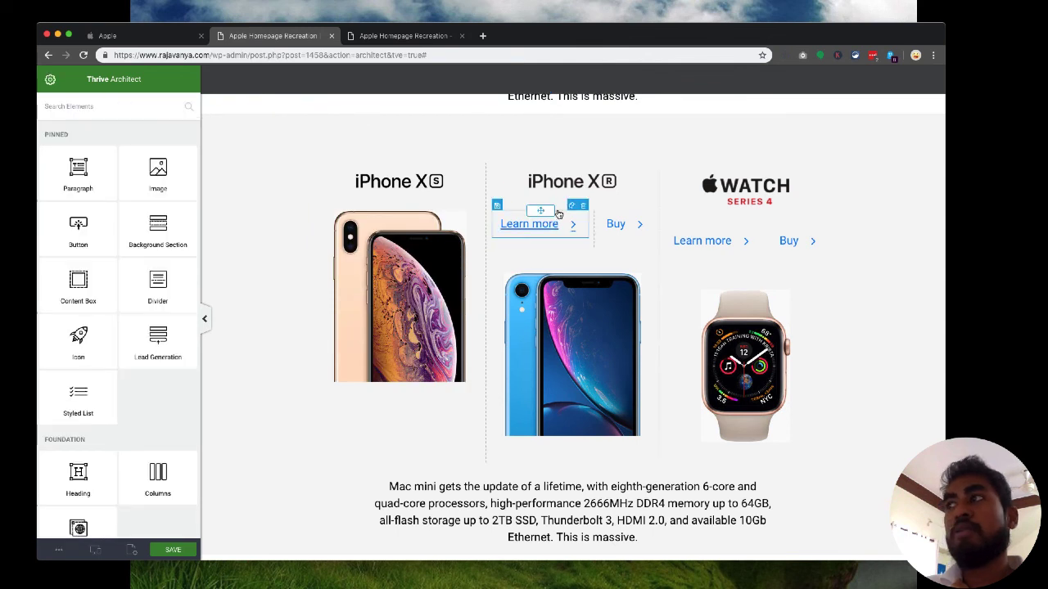
# Delete the nested Learn more and Buy button columns in the iPhone XR and Watch columns.
pyautogui.click(557, 217)
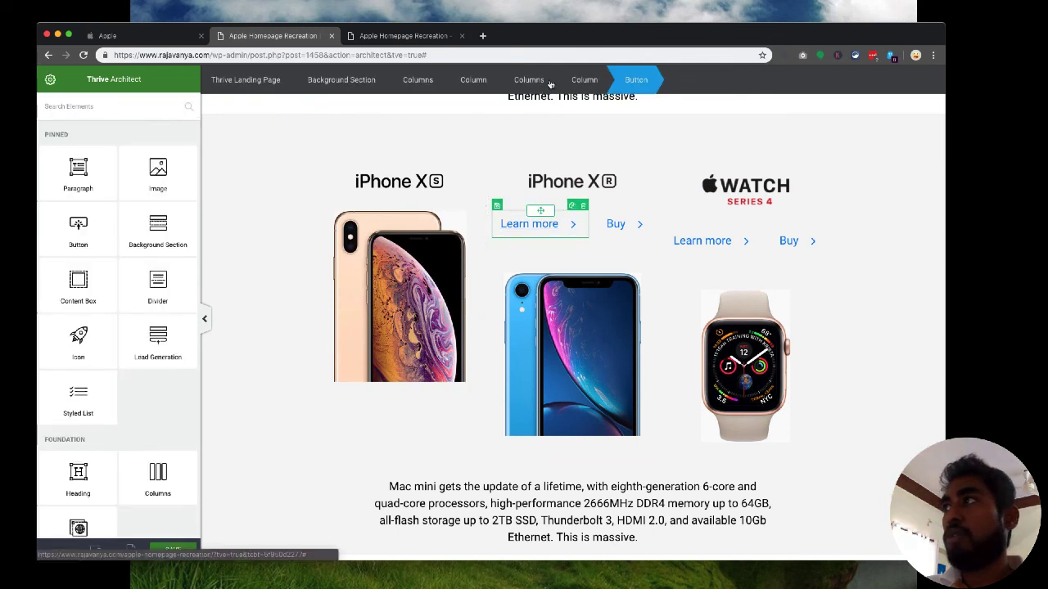
pyautogui.click(638, 212)
pyautogui.click(651, 205)
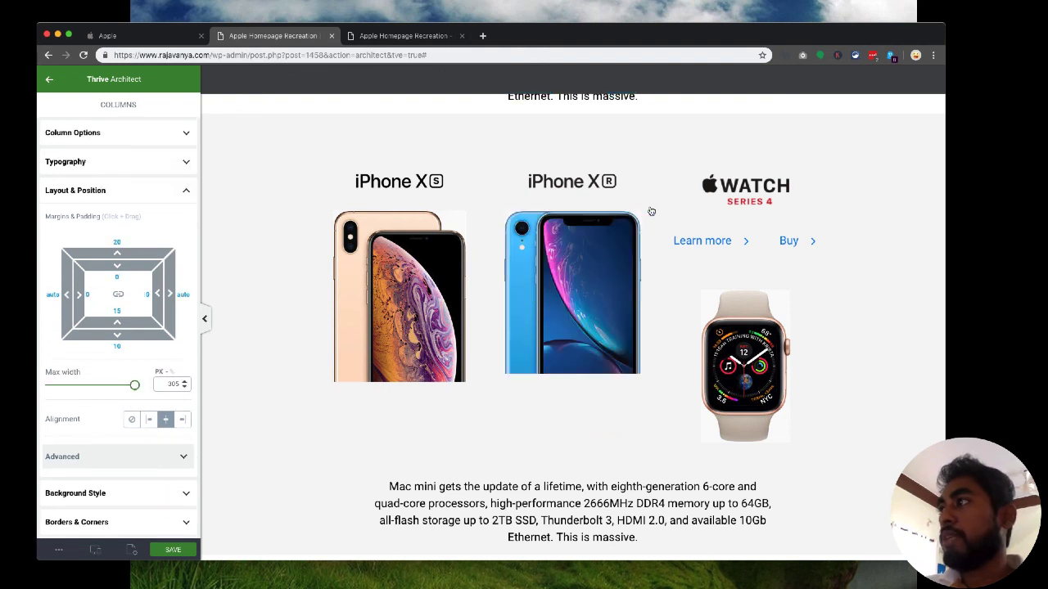
pyautogui.click(690, 230)
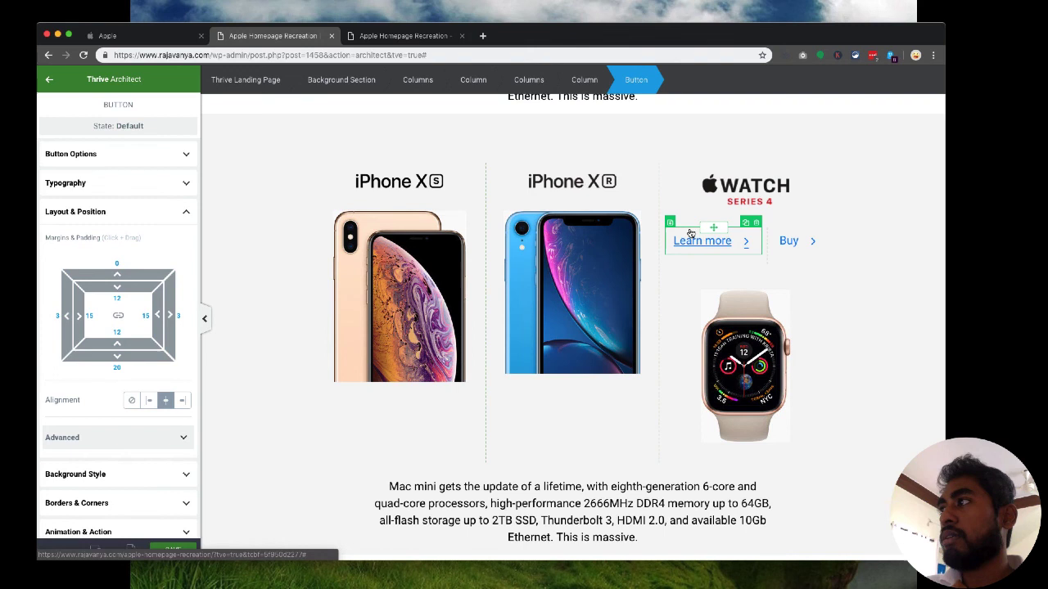
pyautogui.click(578, 77)
pyautogui.click(535, 79)
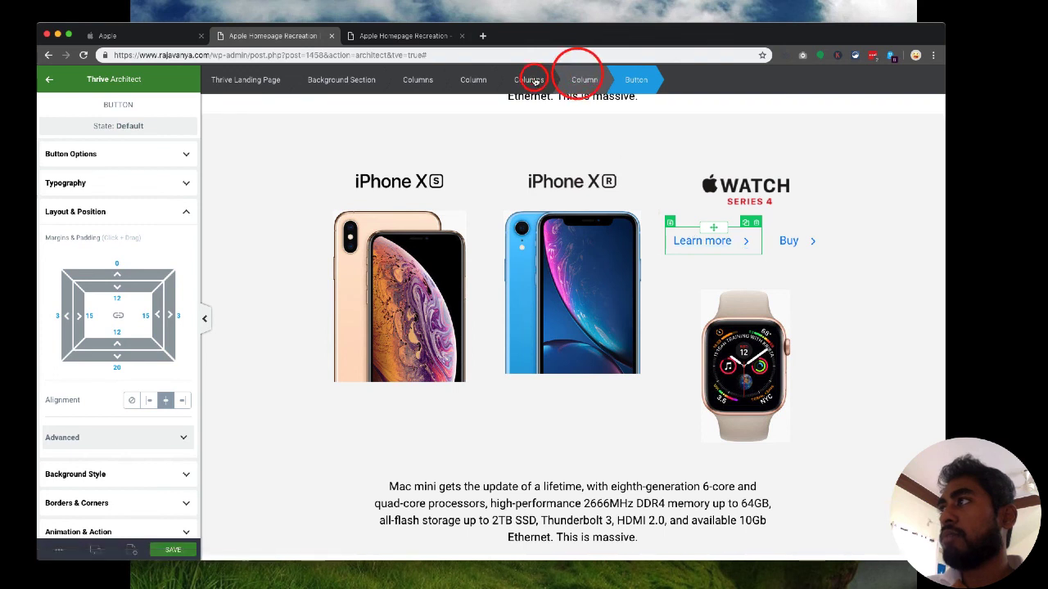
pyautogui.click(825, 223)
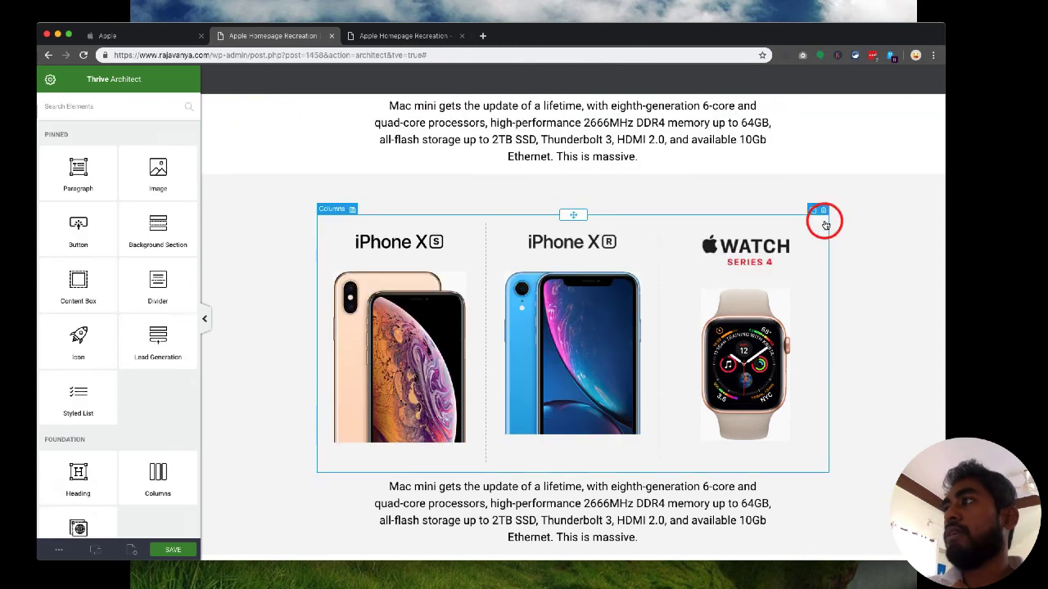
# Delete the Mac mini paragraph below the three product columns in the grey section.
pyautogui.click(752, 491)
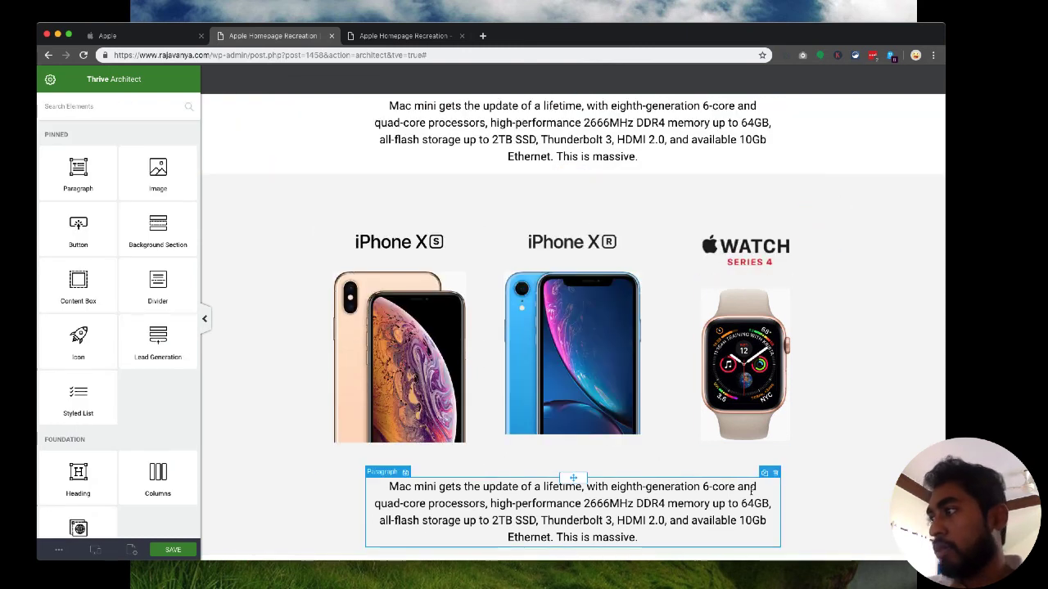
pyautogui.click(775, 474)
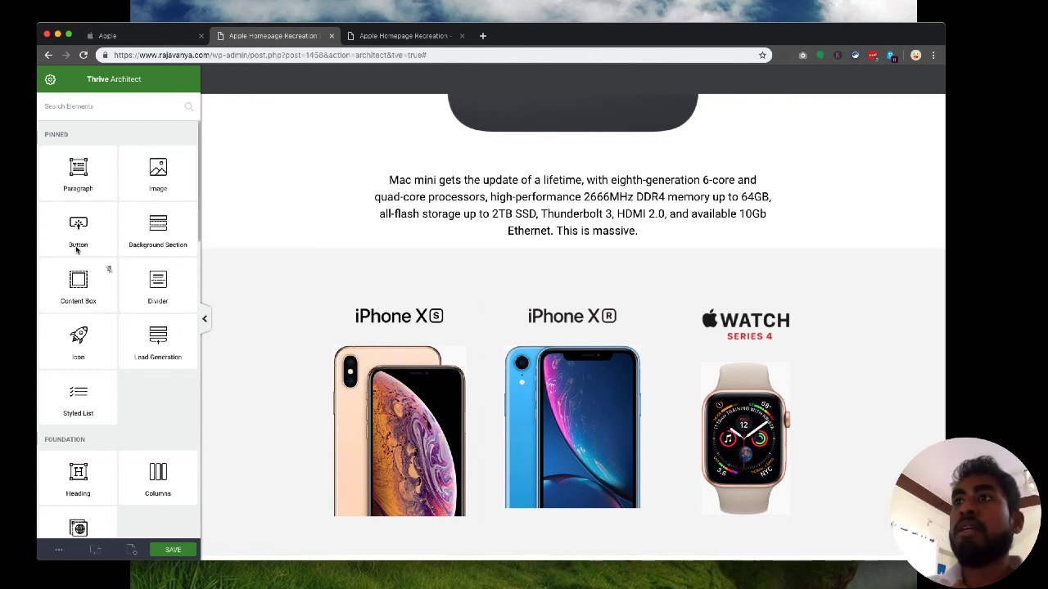
# Add a footer element below the grey product section and choose the Menu Footer template for a new footer.
pyautogui.click(94, 108)
pyautogui.write('footer')
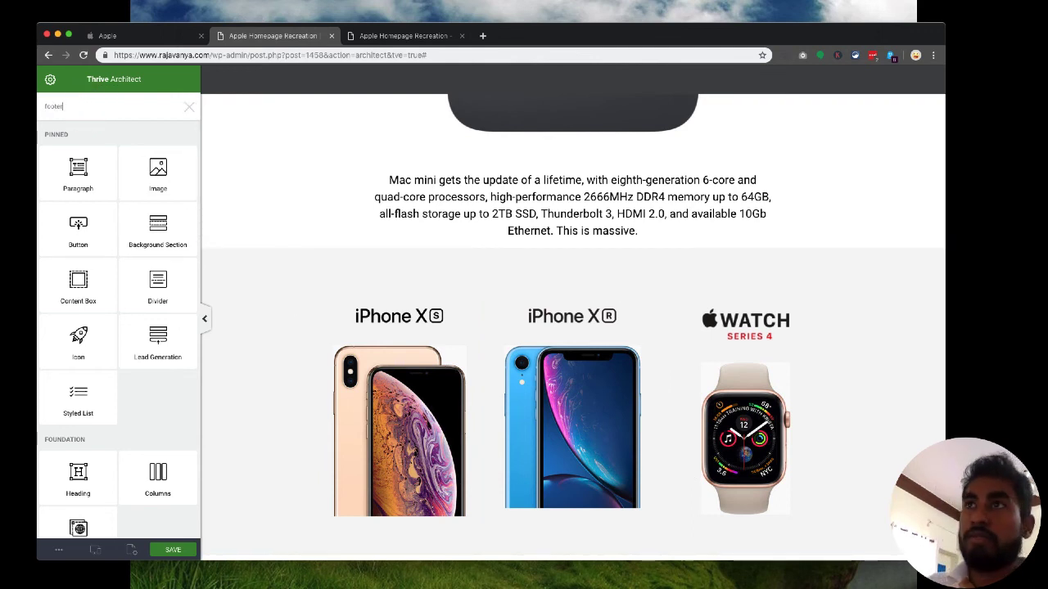
pyautogui.moveTo(82, 159); pyautogui.dragTo(539, 272)
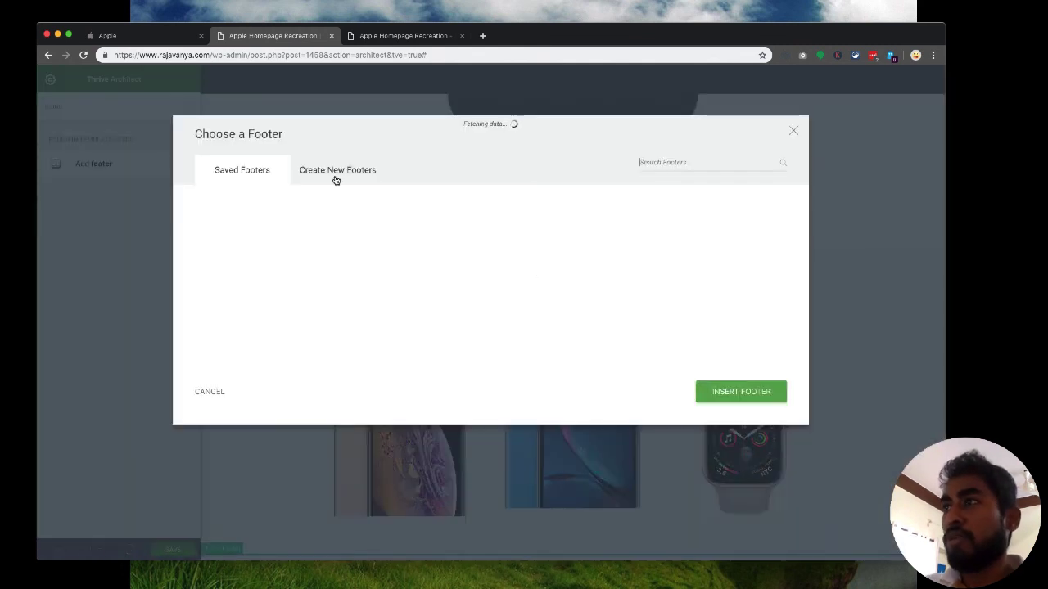
pyautogui.click(335, 181)
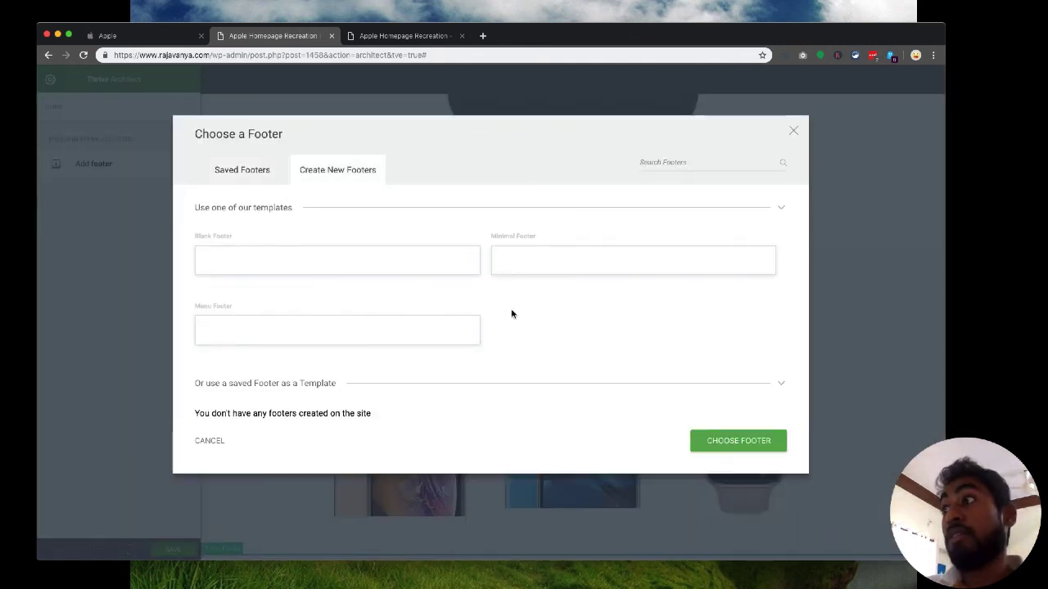
pyautogui.click(401, 329)
pyautogui.click(717, 436)
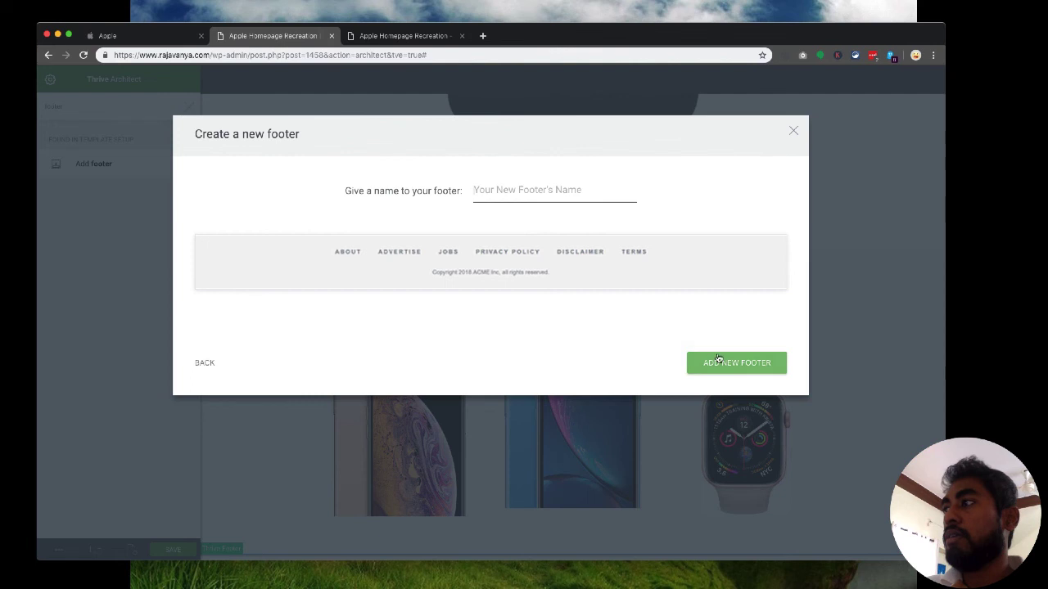
# Name the new footer as the Apple placeholder footer and add it to the page.
pyautogui.click(558, 207)
pyautogui.write('Apple placeholder fo')
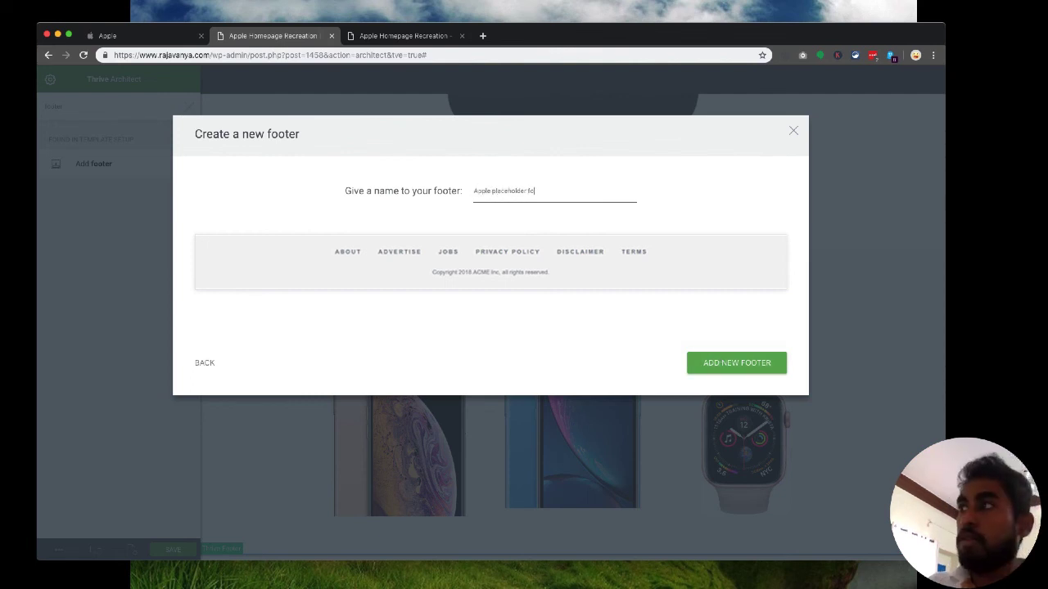
pyautogui.press('Return')
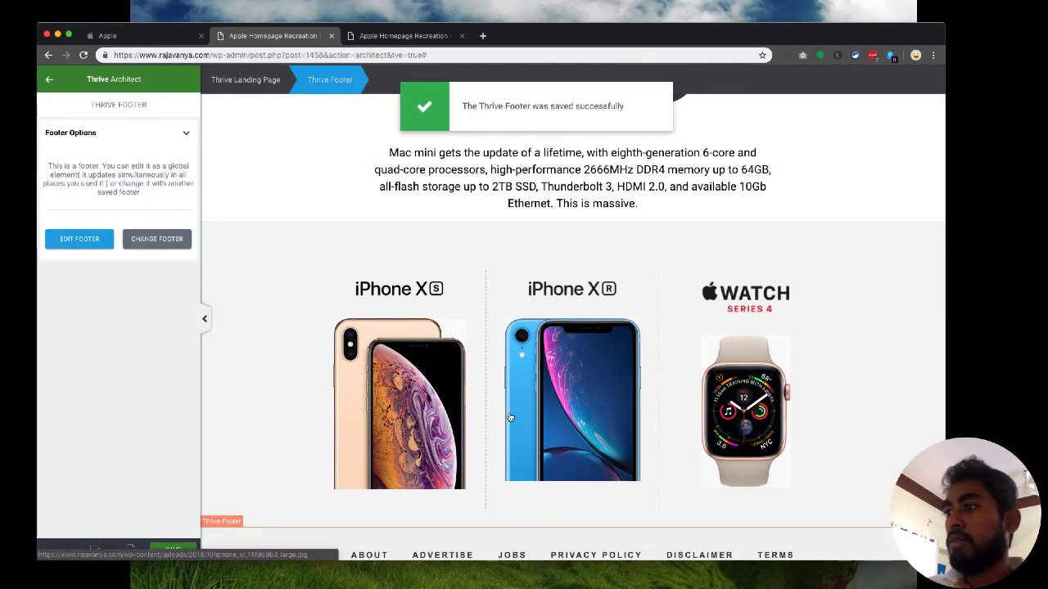
# Set the bottom margin of the grey product background section to 35 px.
pyautogui.scroll(-2, 509, 418)
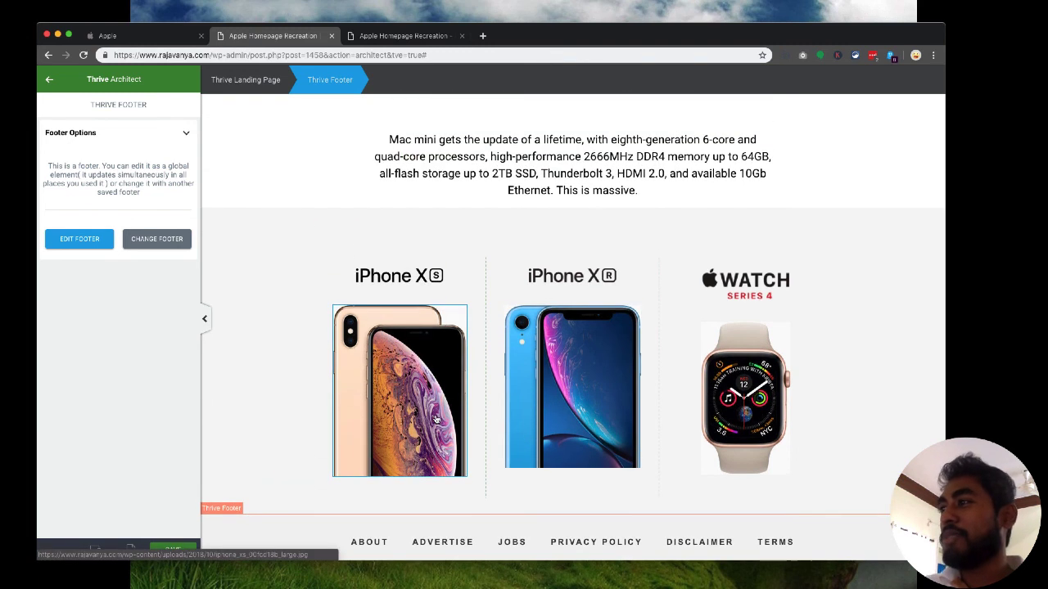
pyautogui.click(247, 357)
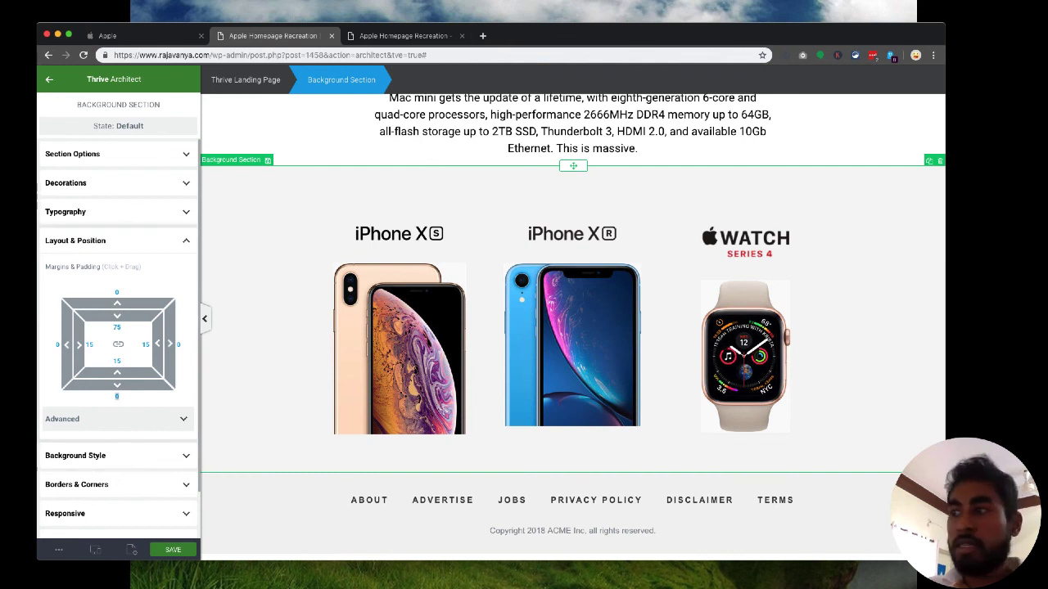
pyautogui.write('35')
pyautogui.scroll(-1, 321, 332)
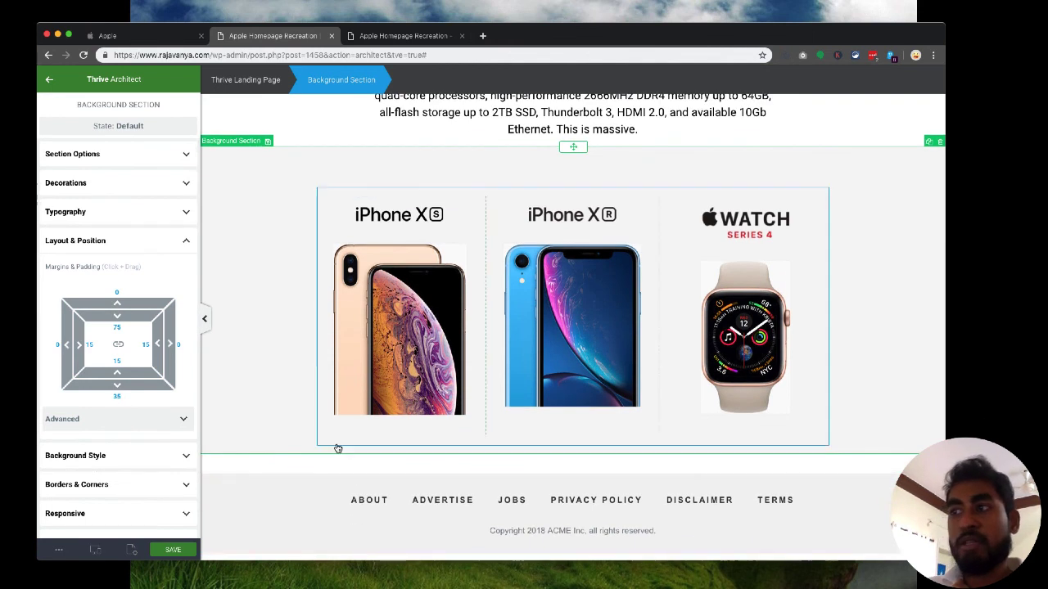
# Set the bottom margin of the iPhone XS, iPhone XR and Watch product images to 0.
pyautogui.click(353, 405)
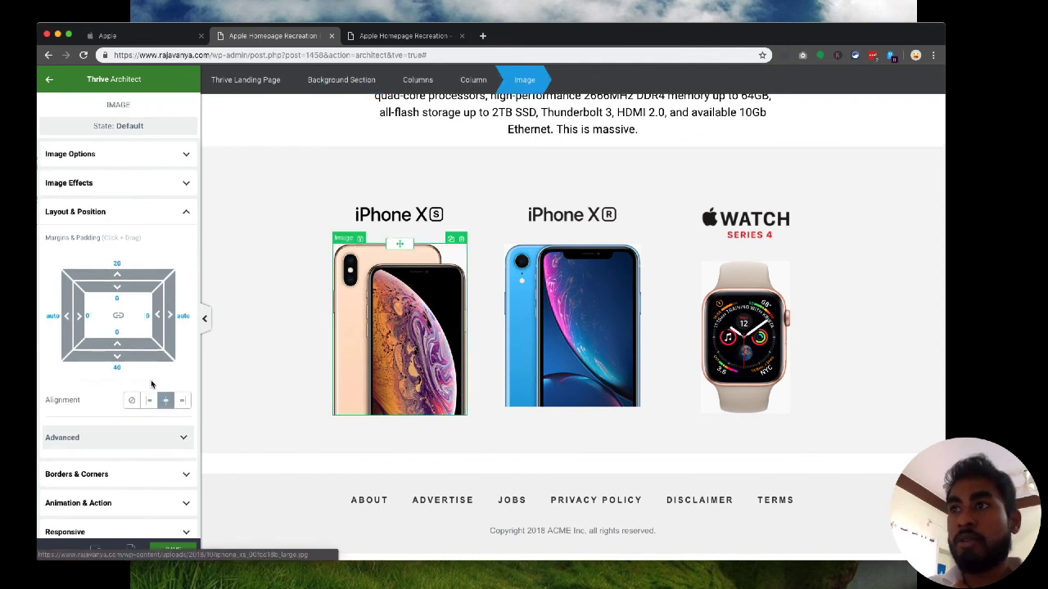
pyautogui.write('0')
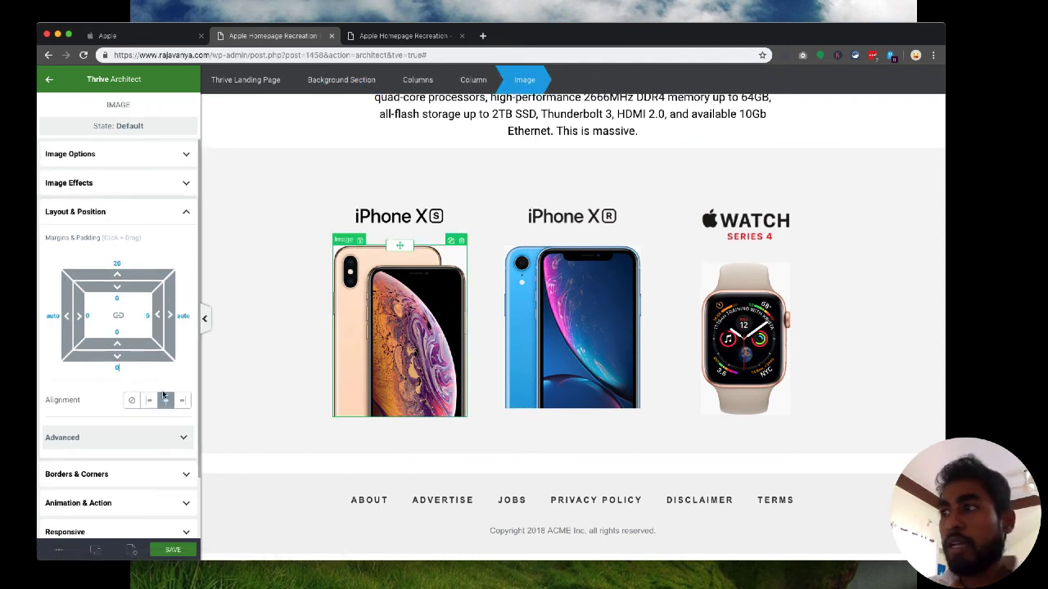
pyautogui.click(558, 368)
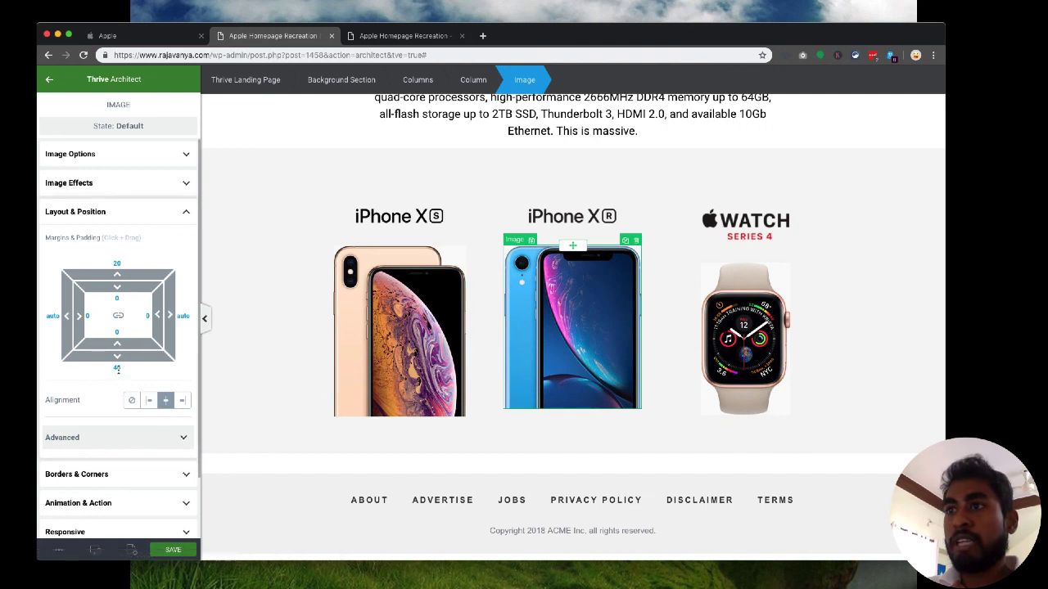
pyautogui.click(725, 368)
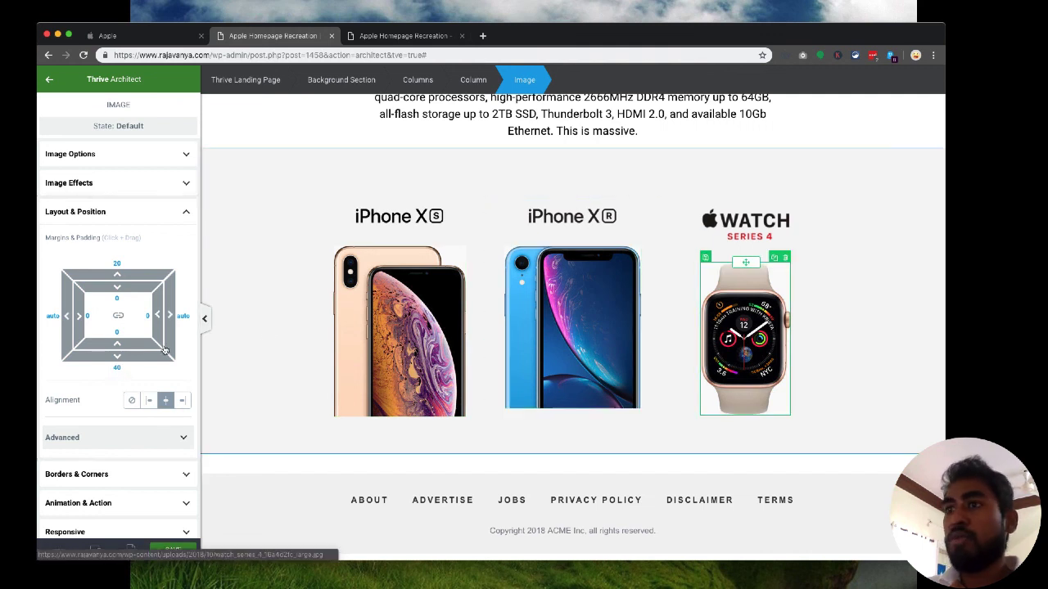
pyautogui.click(116, 366)
pyautogui.write('0')
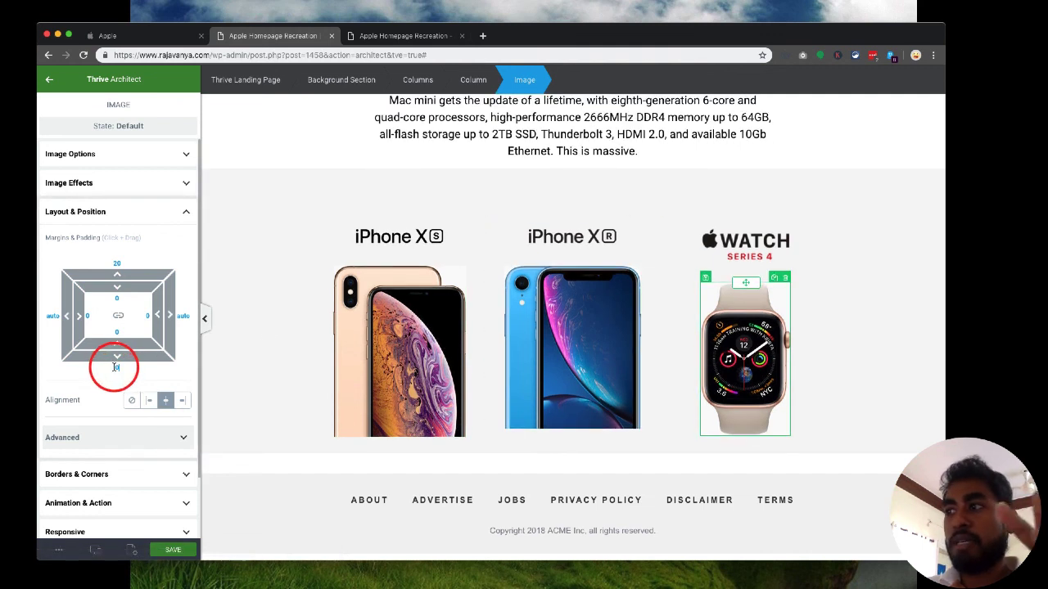
# Set the bottom padding of the three-column block and of the grey background section to 0.
pyautogui.click(330, 446)
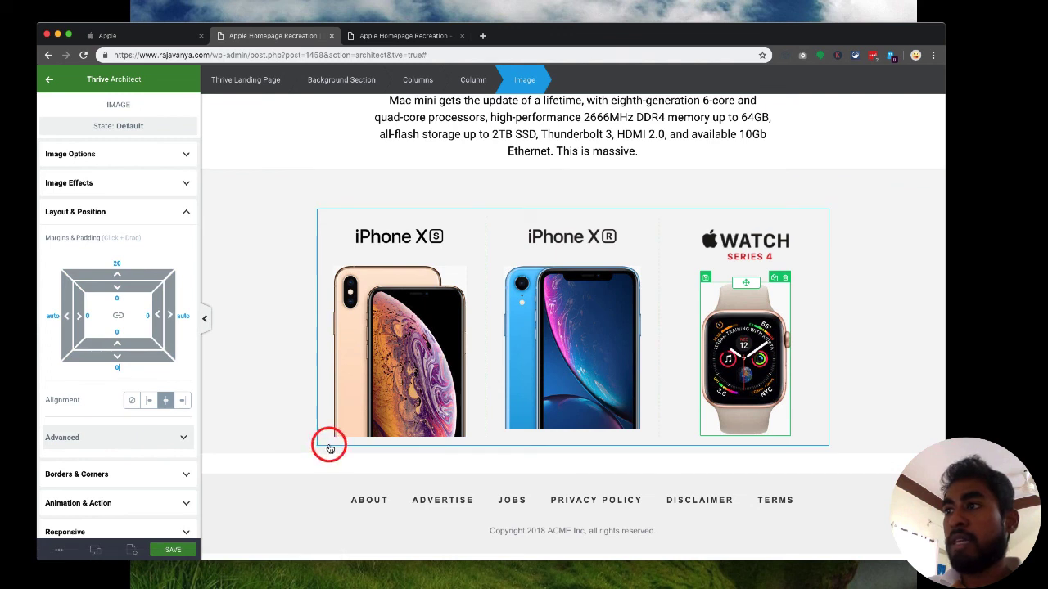
pyautogui.click(121, 314)
pyautogui.write('0')
pyautogui.click(292, 444)
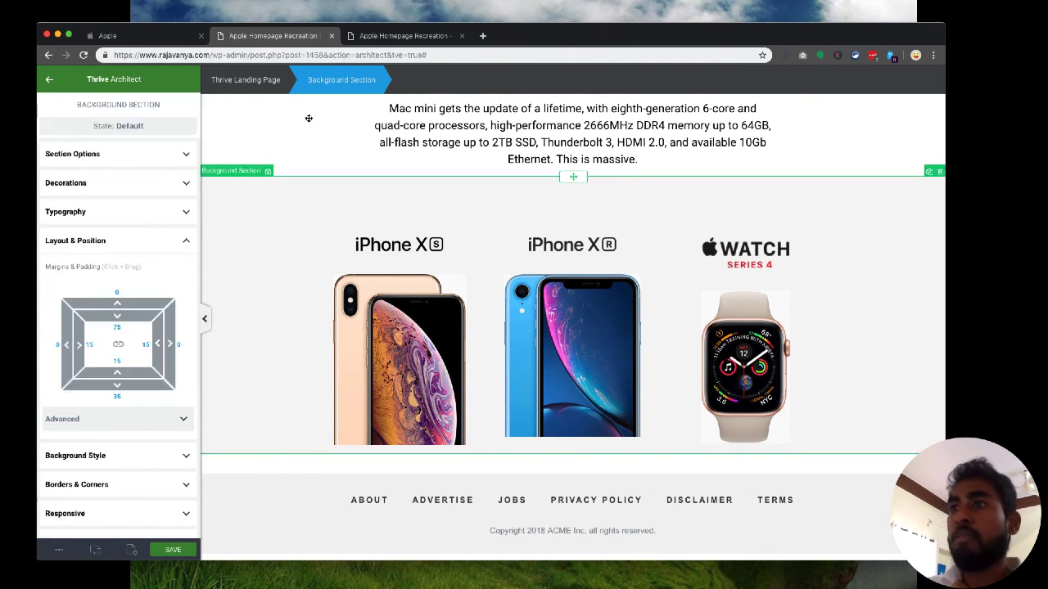
pyautogui.write('0')
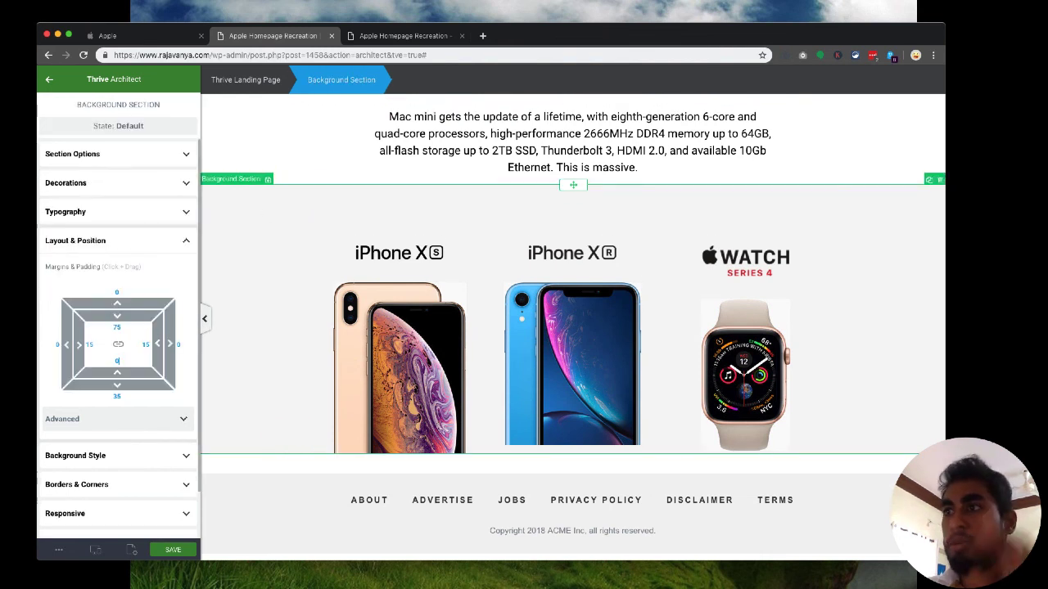
pyautogui.click(276, 472)
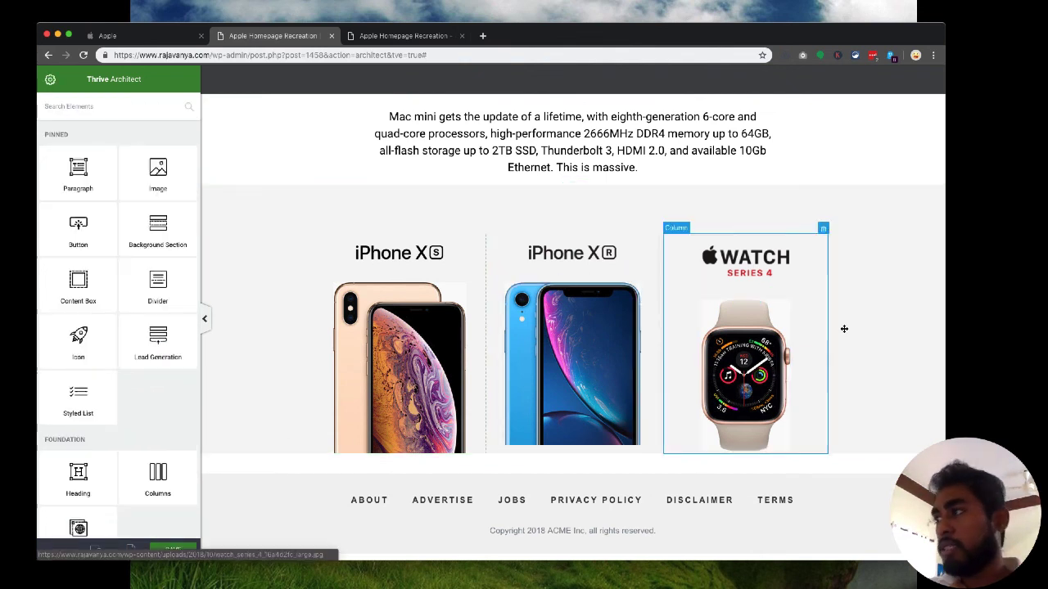
# Set the vertical position of the three product columns to bottom so their images sit on the section's lower edge.
pyautogui.click(743, 352)
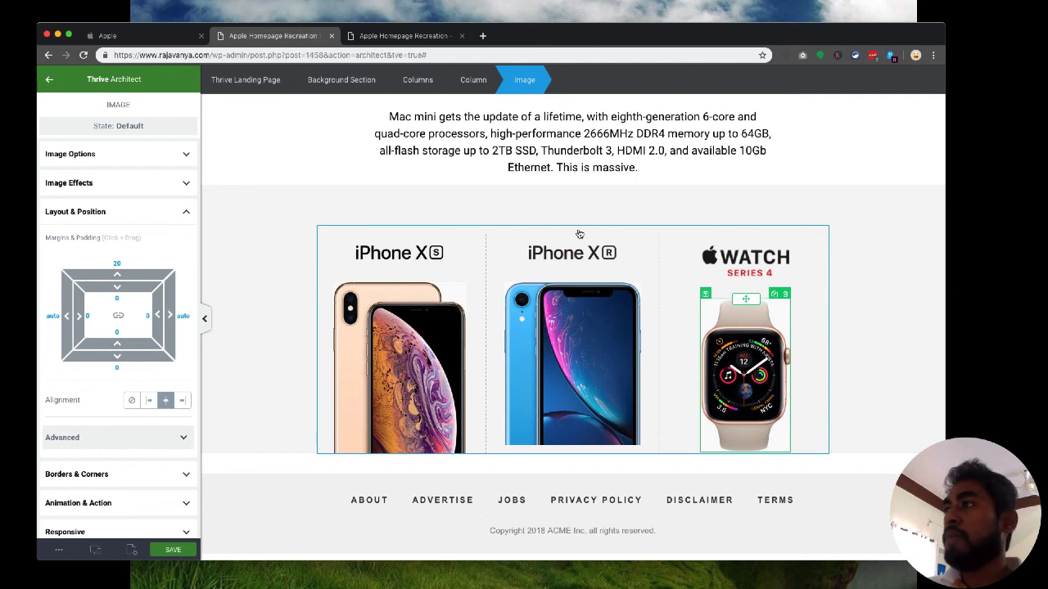
pyautogui.click(562, 407)
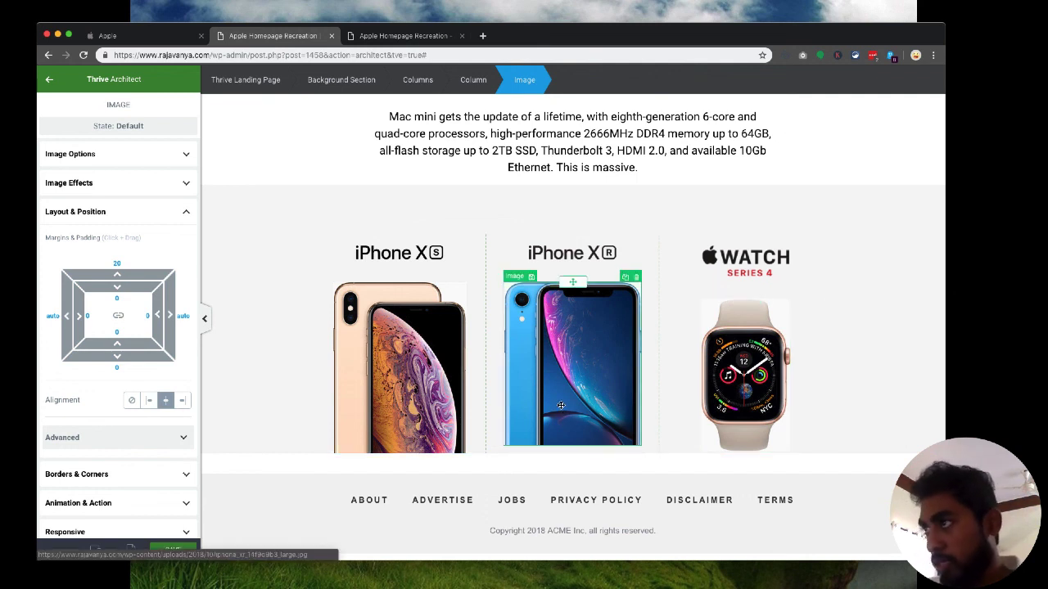
pyautogui.click(407, 236)
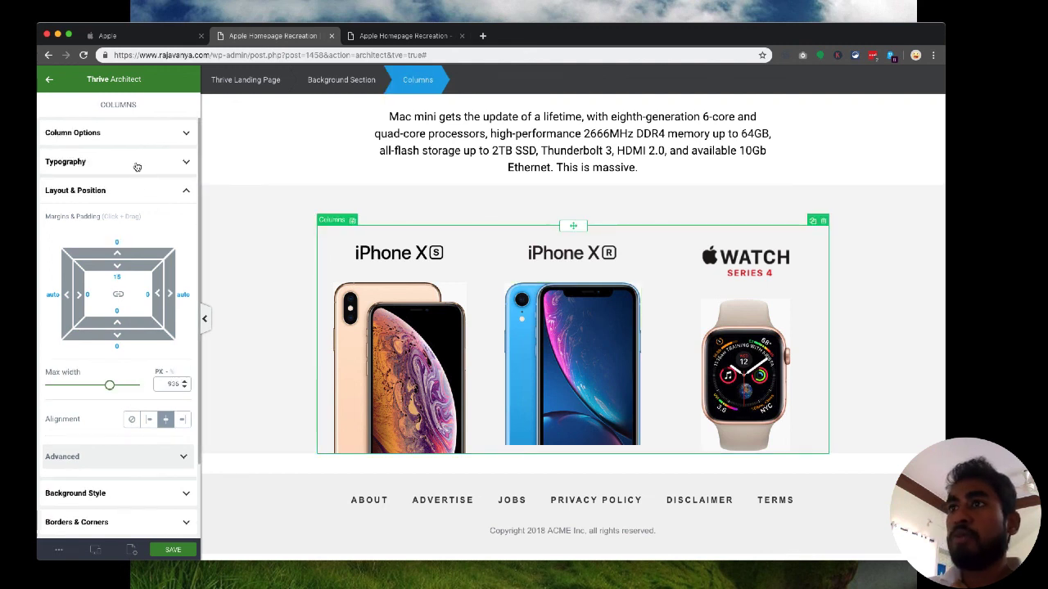
pyautogui.click(129, 136)
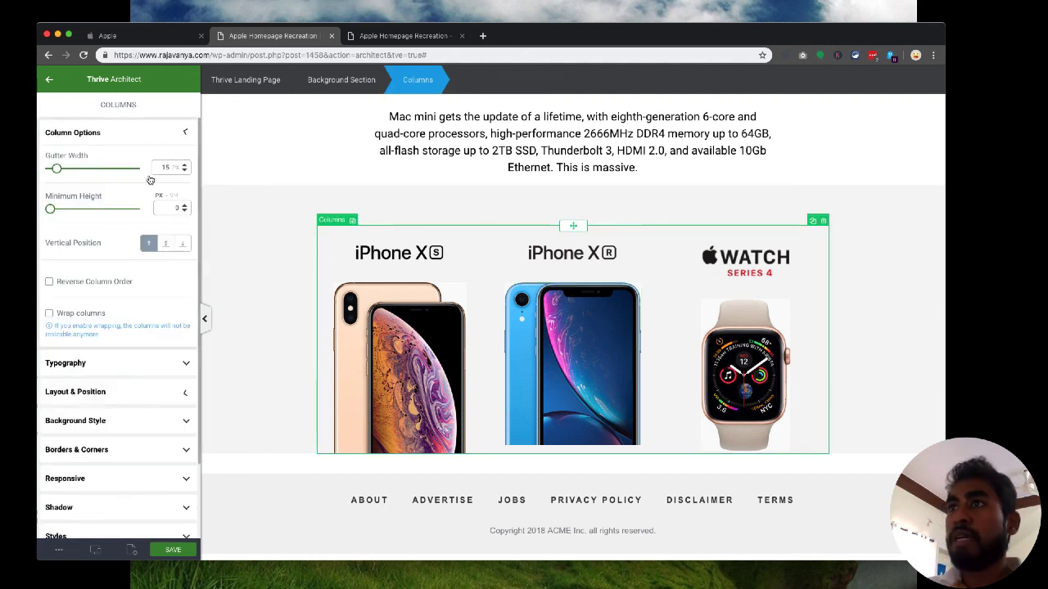
pyautogui.click(182, 244)
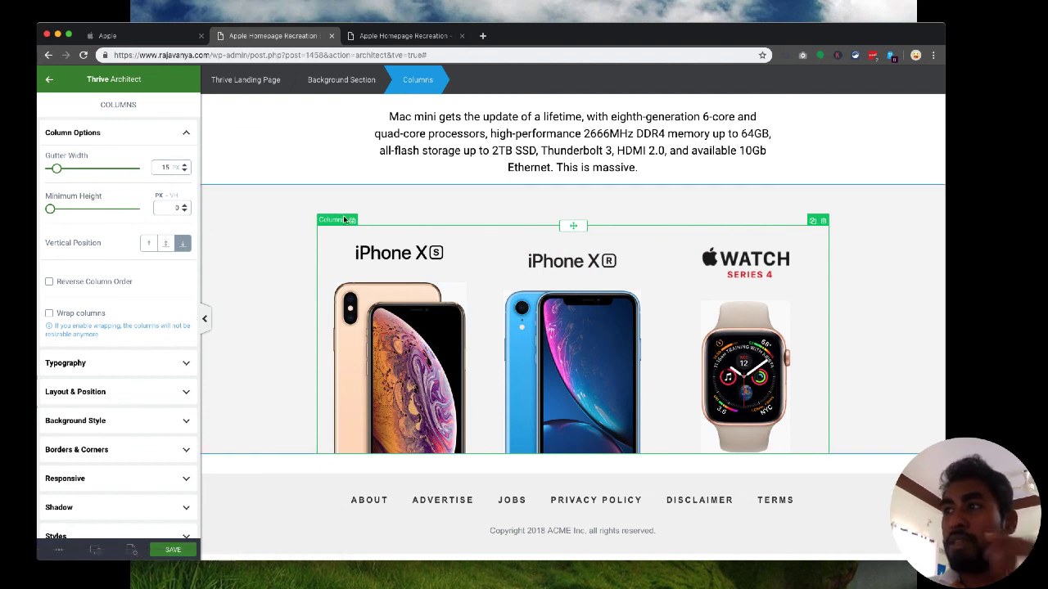
# Compare the layout of the three product columns and the footer with the original Apple homepage.
pyautogui.click(135, 37)
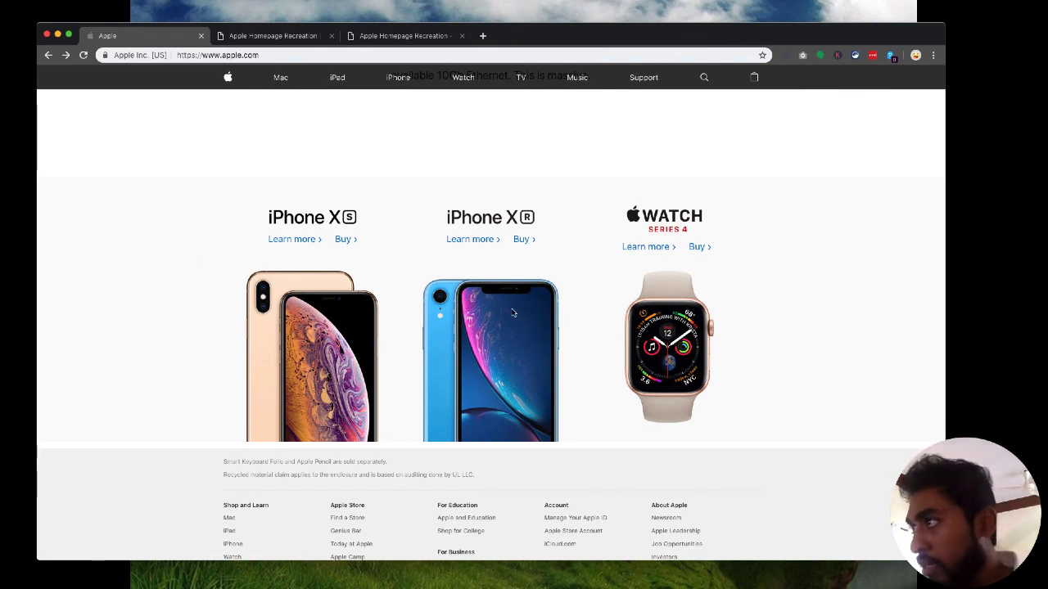
pyautogui.scroll(5, 270, 296)
pyautogui.scroll(-5, 269, 297)
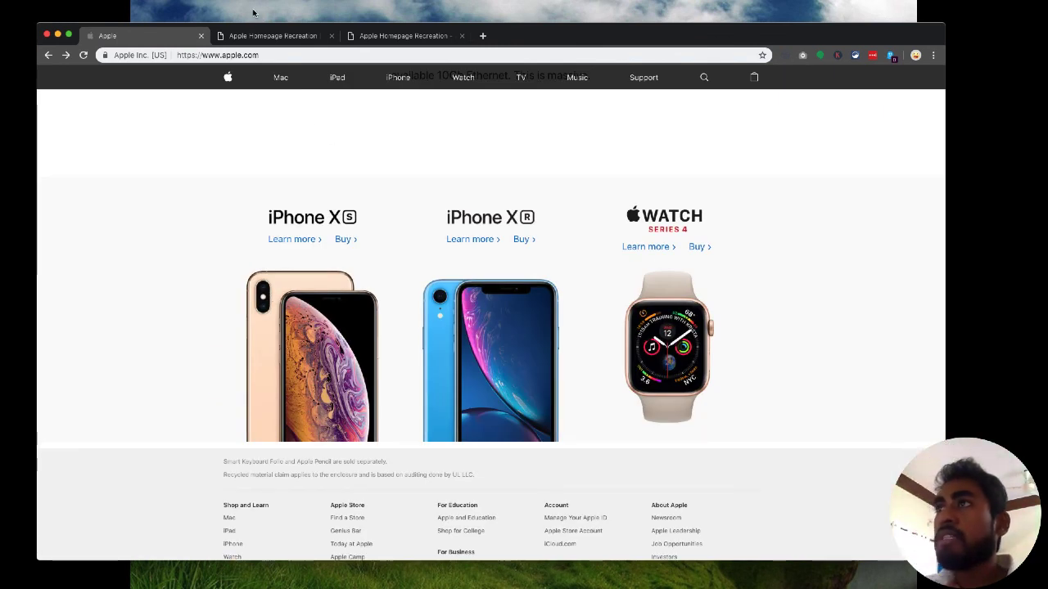
pyautogui.click(246, 38)
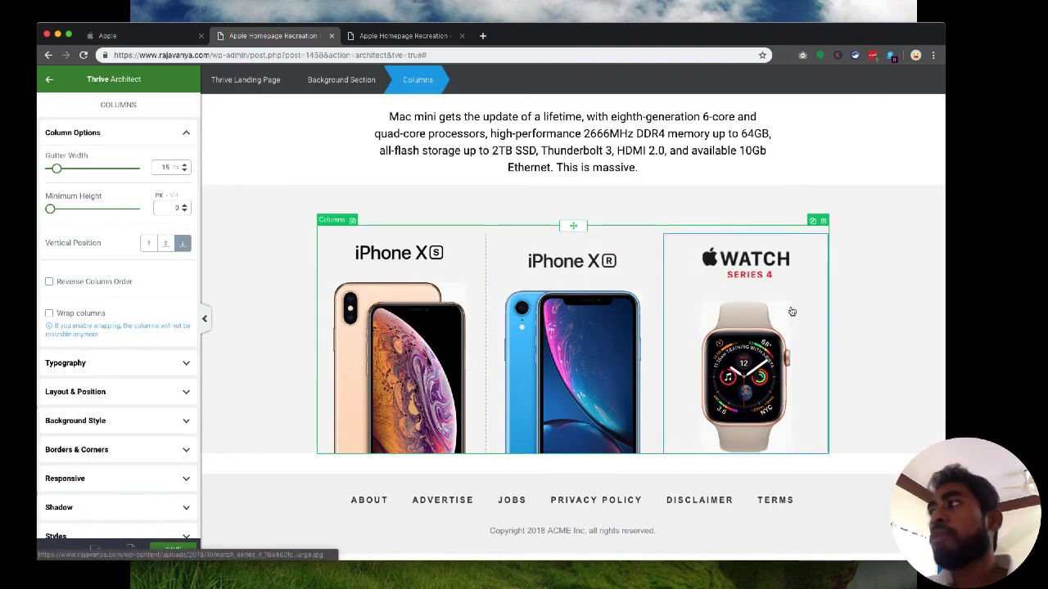
pyautogui.click(758, 321)
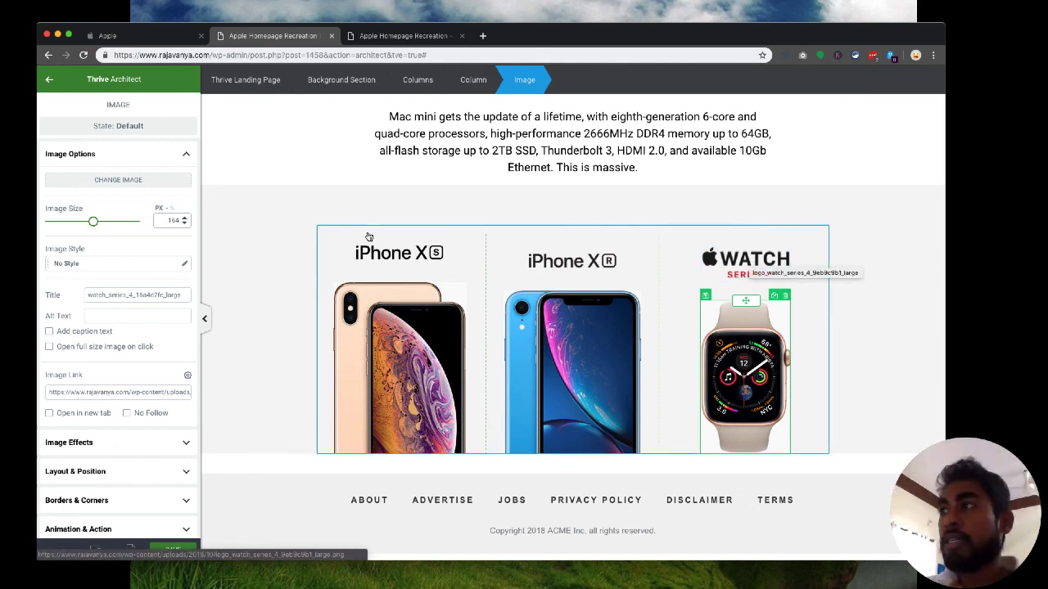
pyautogui.click(379, 257)
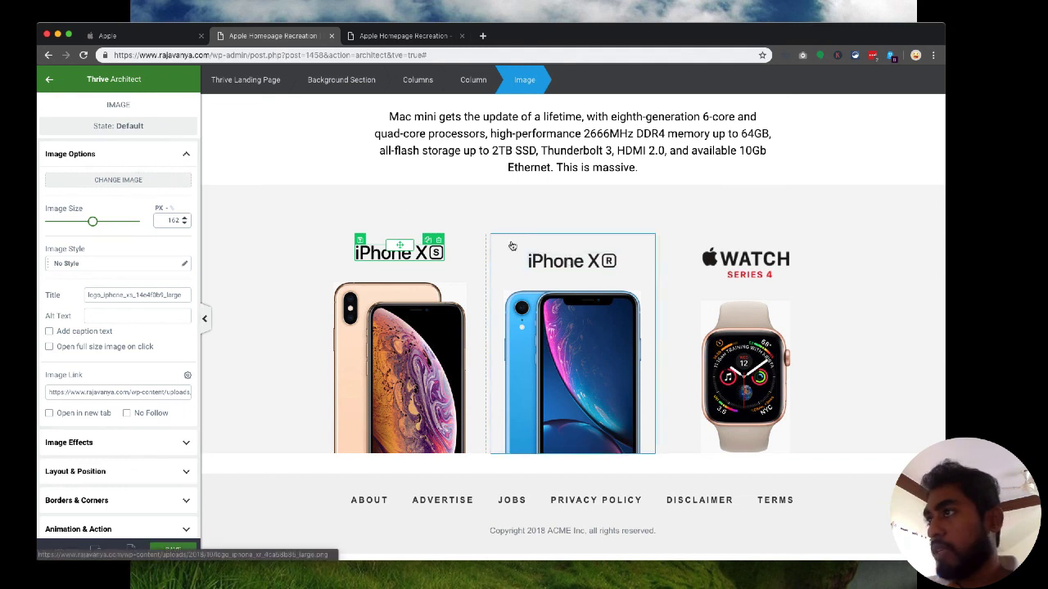
pyautogui.click(121, 38)
pyautogui.scroll(-3, 224, 161)
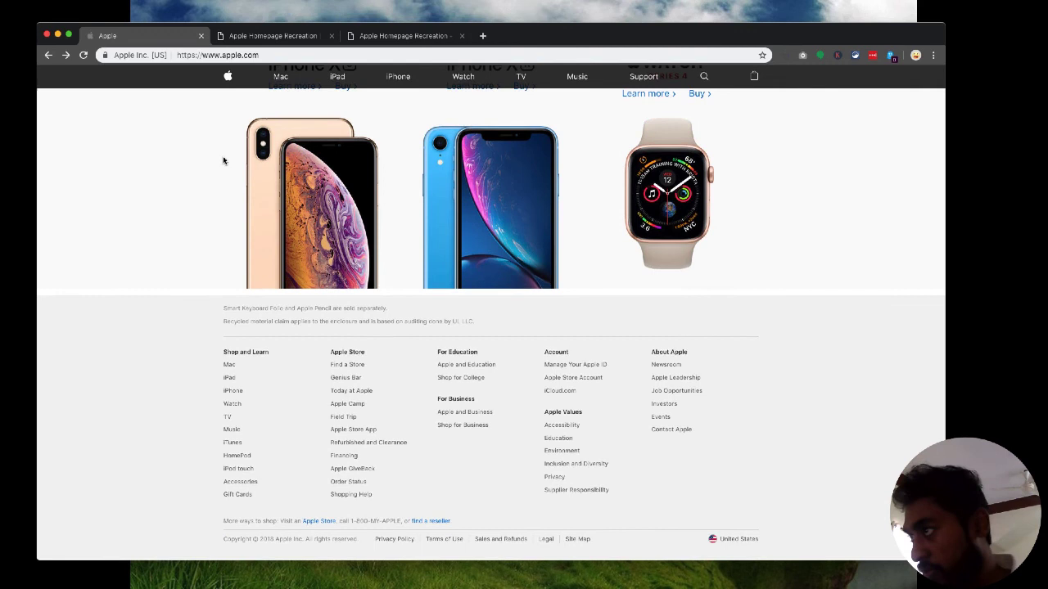
pyautogui.scroll(10, 224, 159)
pyautogui.click(264, 34)
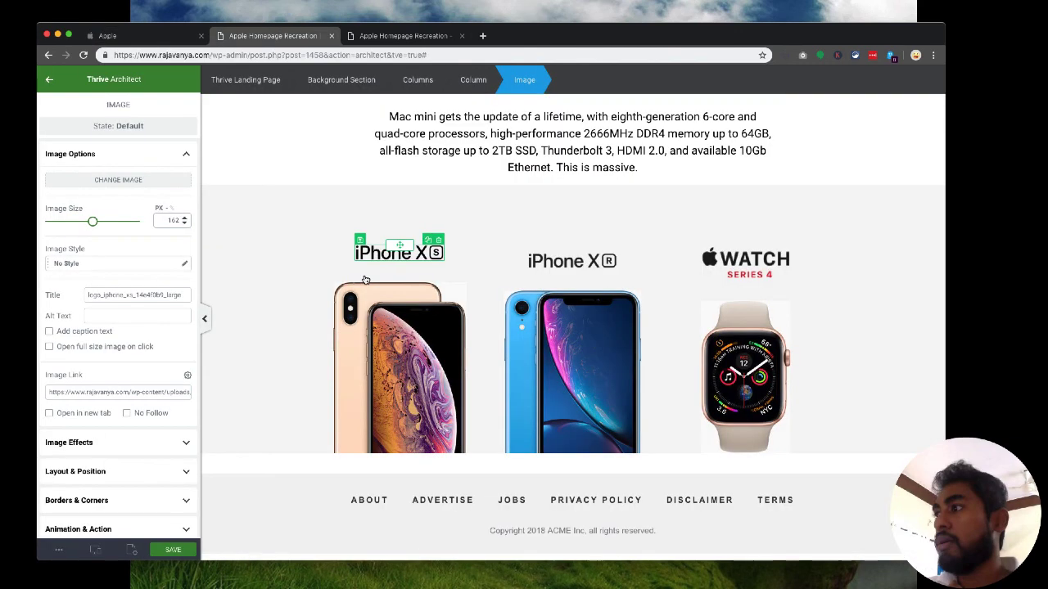
# Save the page and reload its live preview.
pyautogui.click(175, 547)
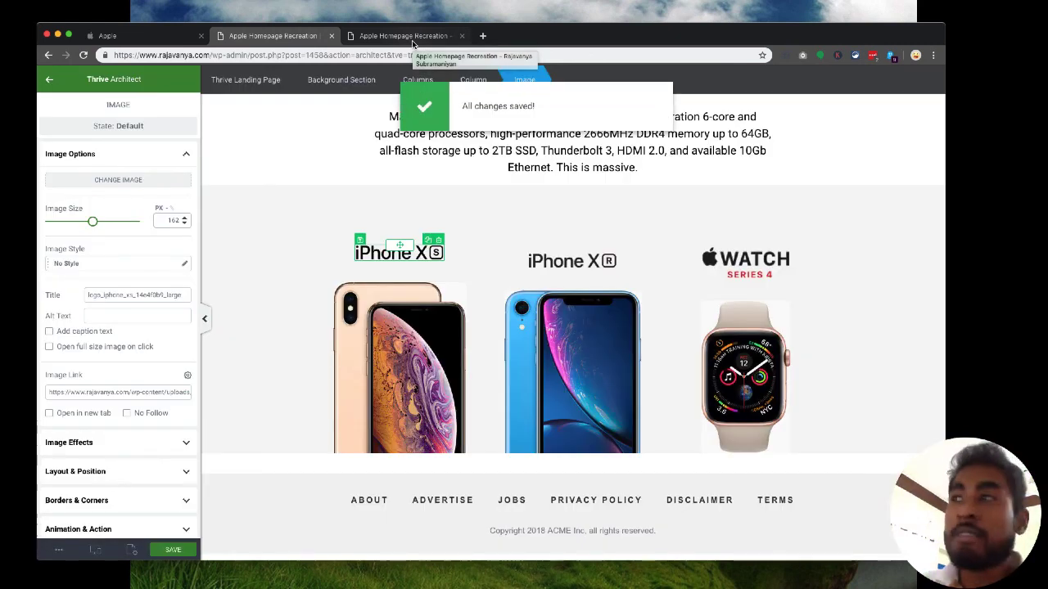
pyautogui.click(413, 41)
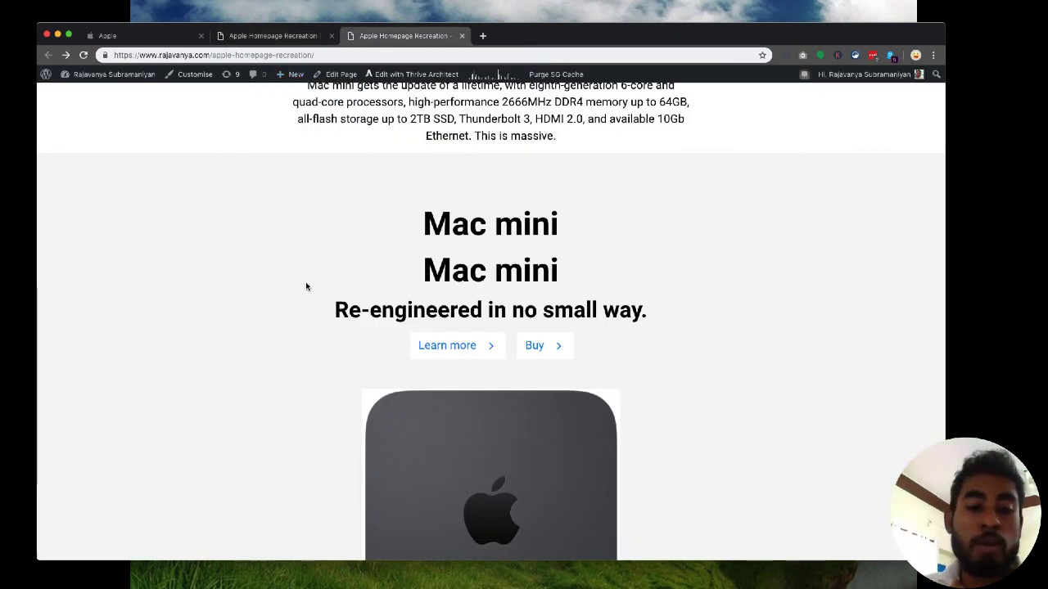
pyautogui.press('super+r')
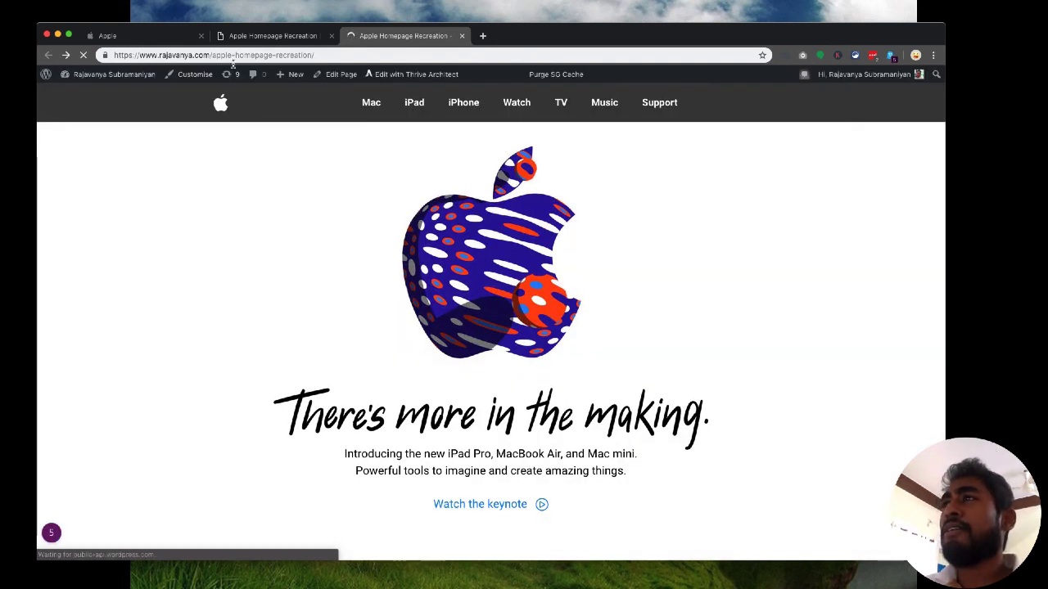
# Edit the page's Thrive header, turn off bold for the top-level menu items and save the header.
pyautogui.click(243, 39)
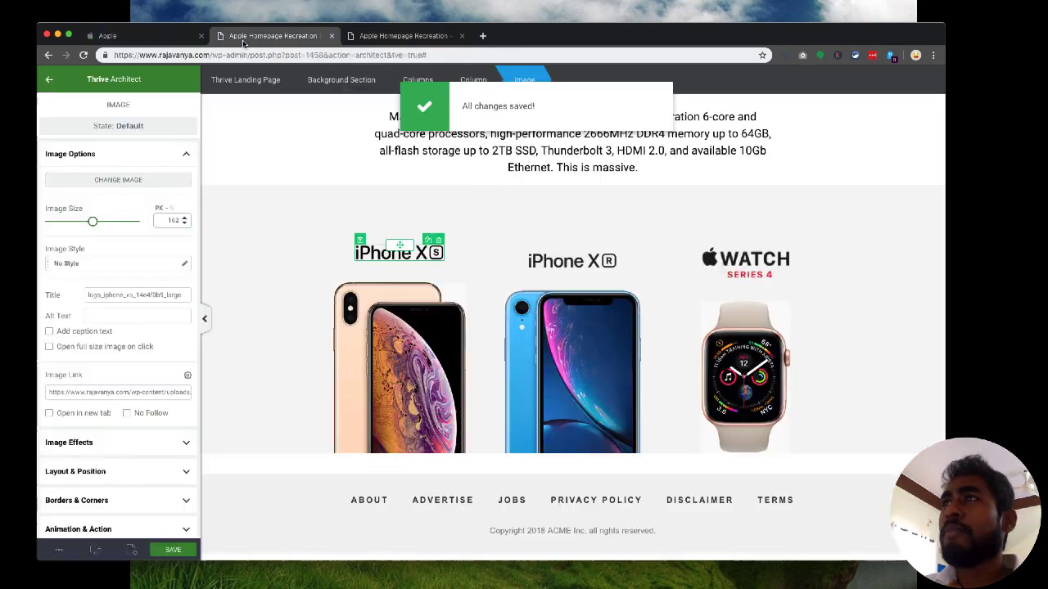
pyautogui.scroll(15, 257, 155)
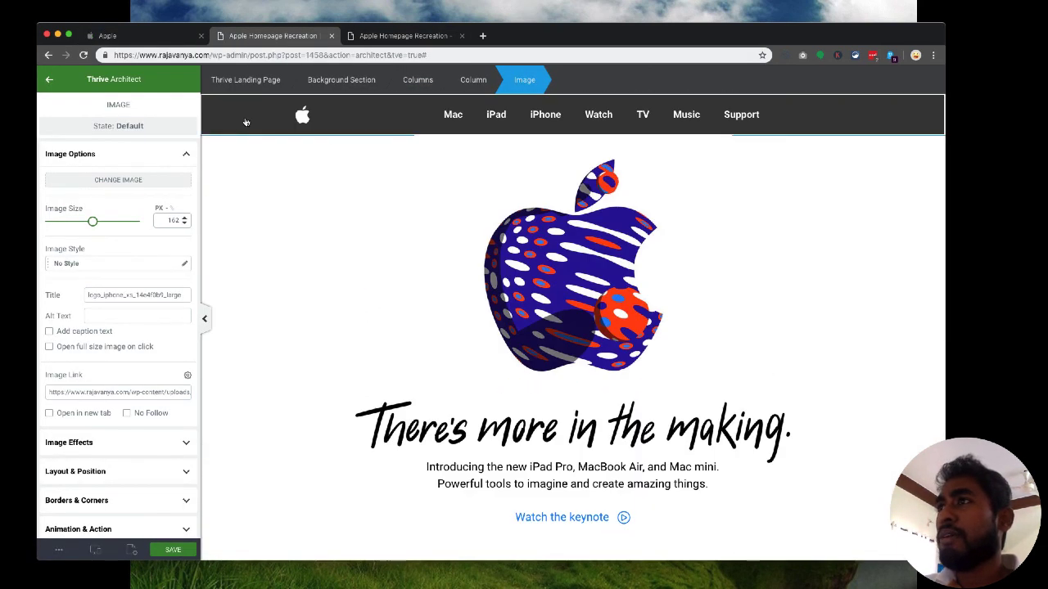
pyautogui.click(246, 122)
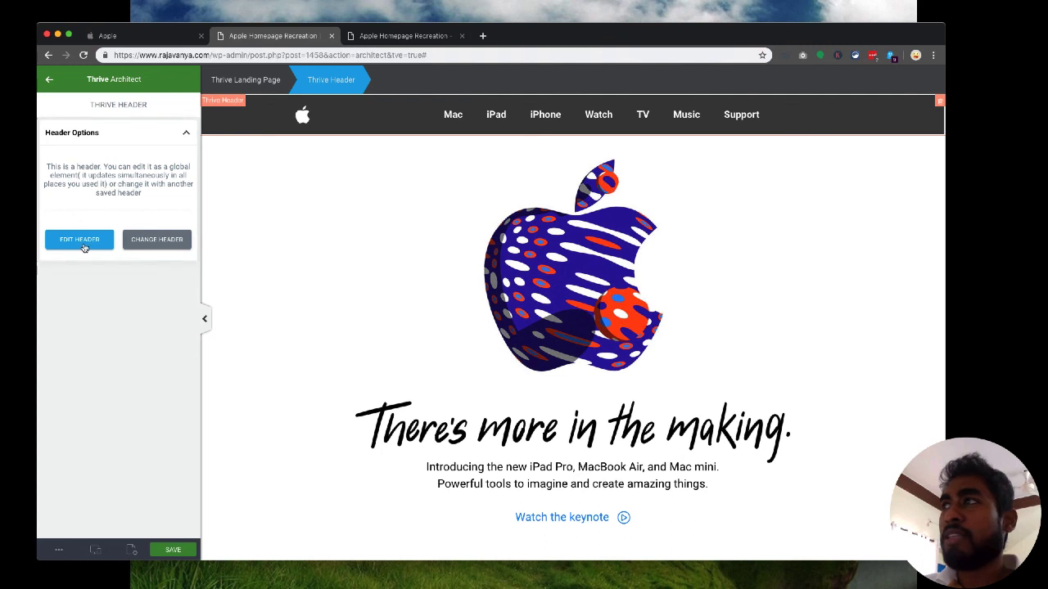
pyautogui.click(454, 117)
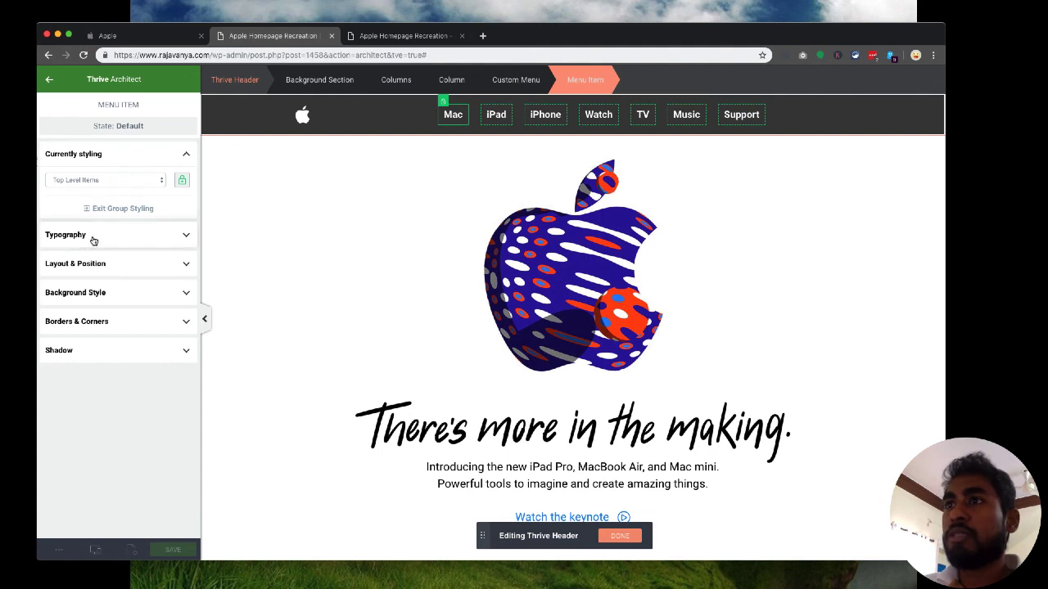
pyautogui.click(93, 240)
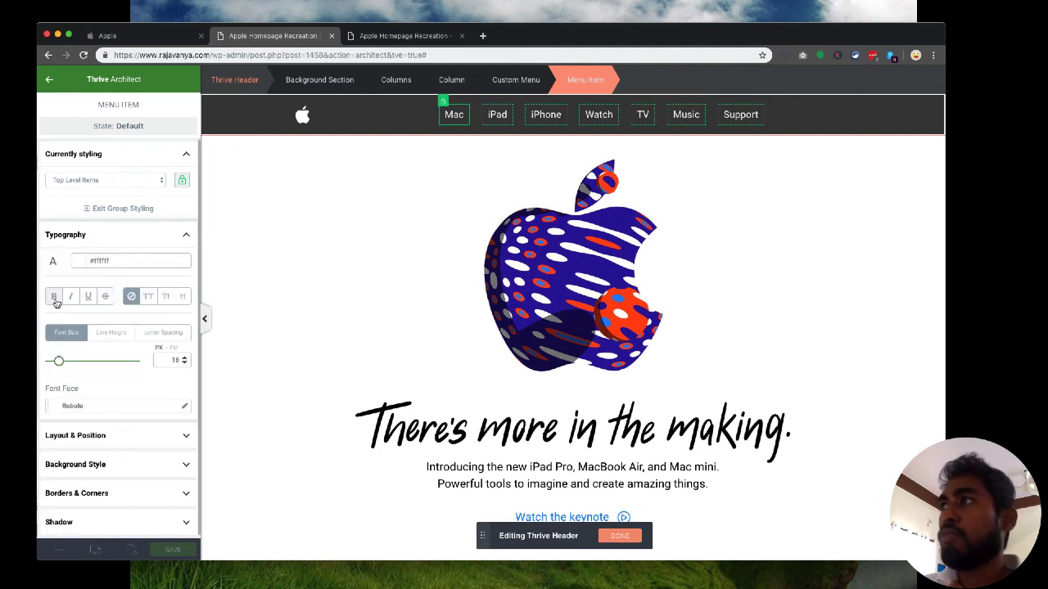
pyautogui.click(54, 300)
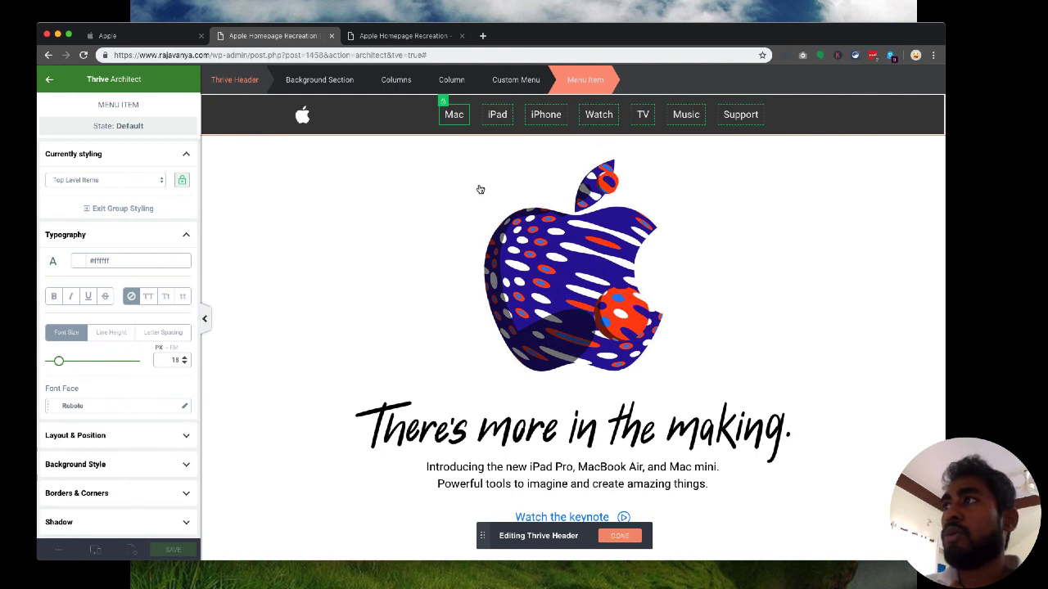
pyautogui.click(171, 550)
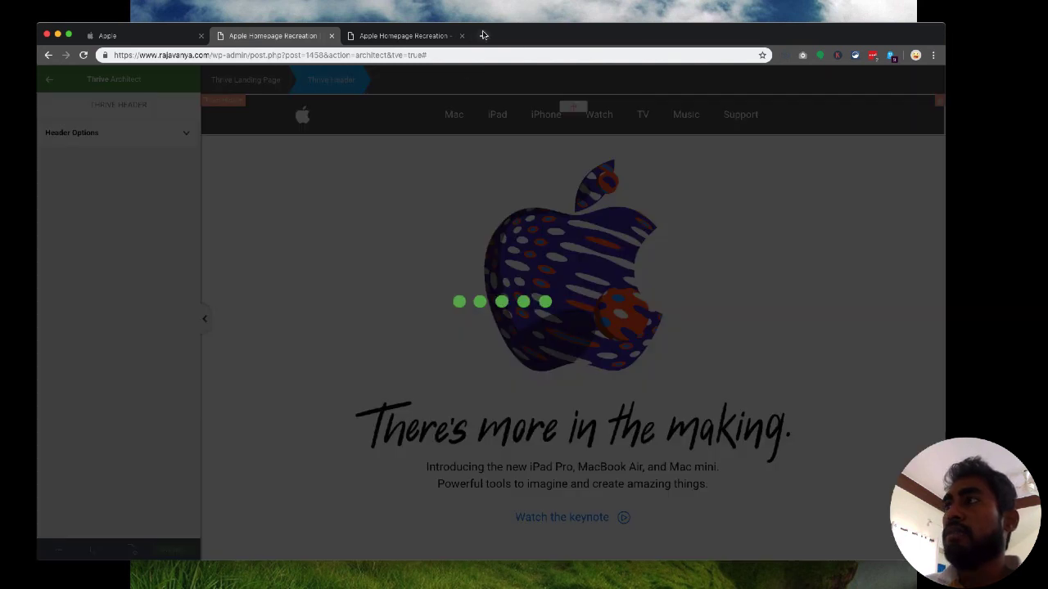
pyautogui.click(352, 36)
pyautogui.click(286, 38)
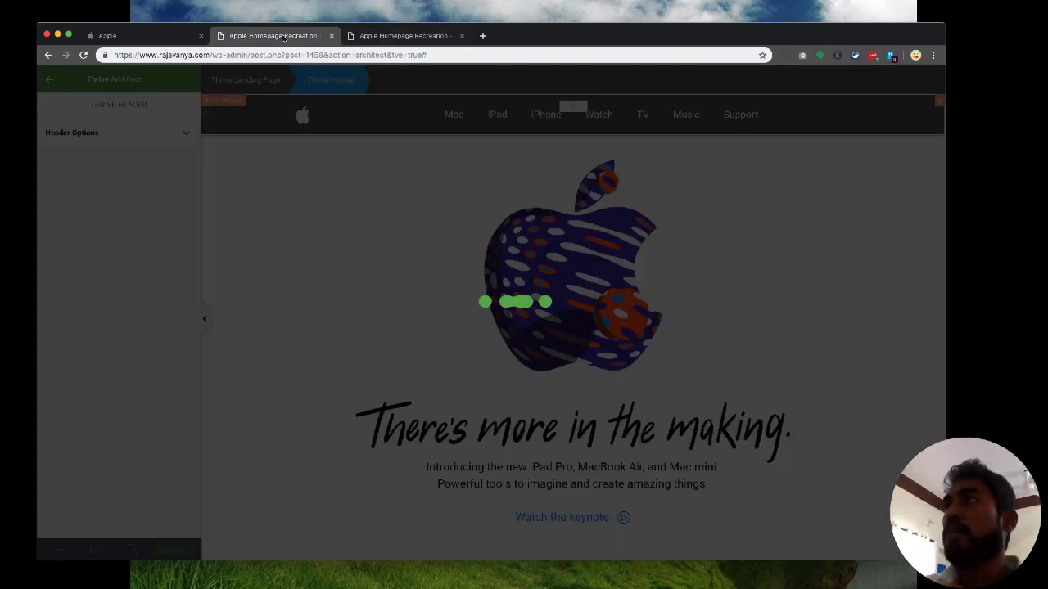
# Reload the live preview of the recreated homepage and review it from the header through the product sections to the footer.
pyautogui.click(385, 39)
pyautogui.press('super+r')
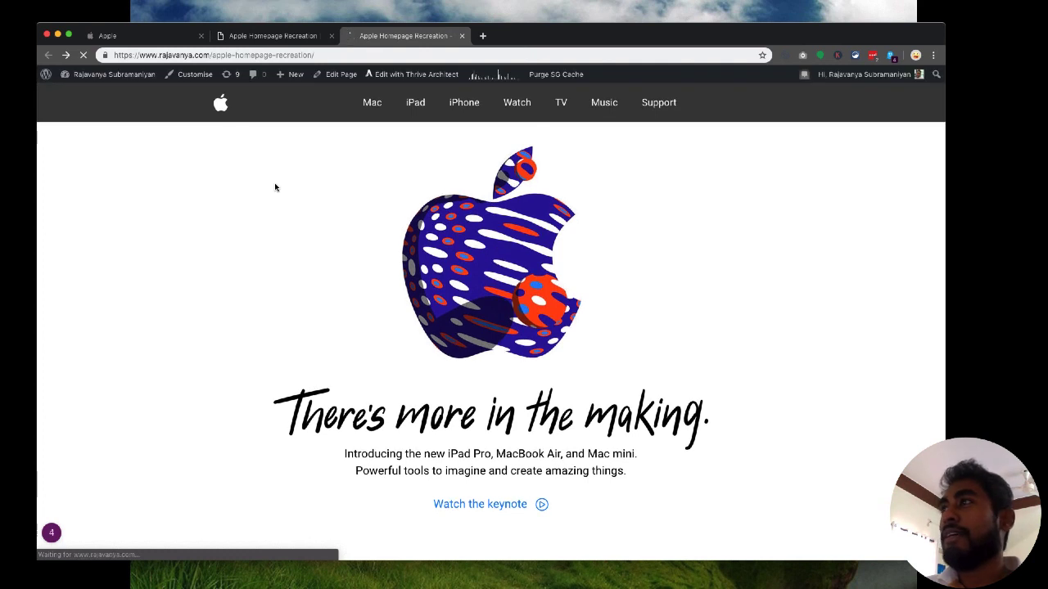
pyautogui.scroll(-10, 298, 219)
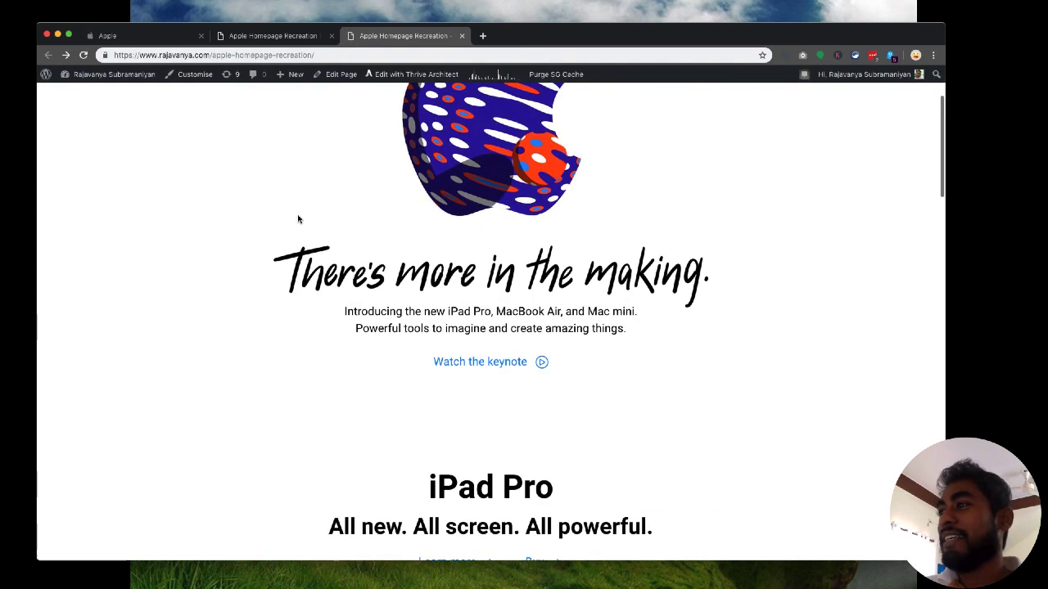
pyautogui.scroll(-10, 298, 219)
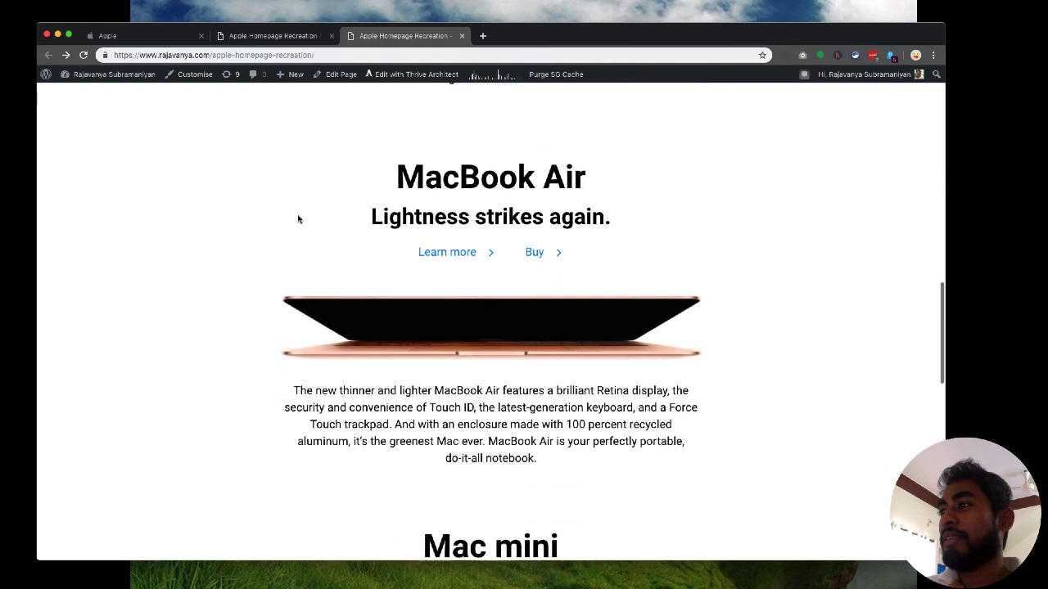
pyautogui.scroll(-5, 298, 218)
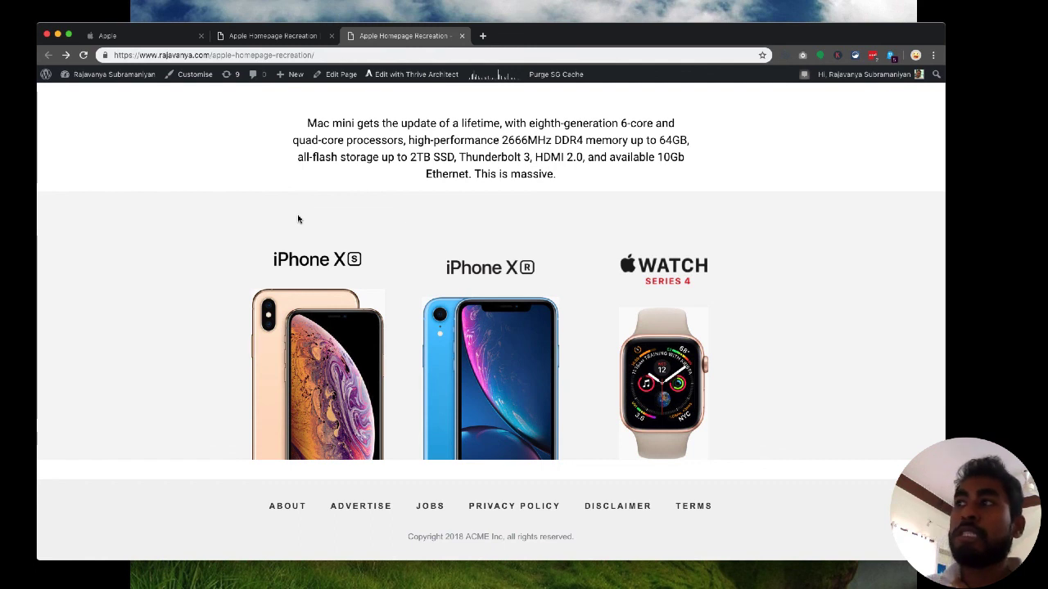
pyautogui.scroll(10, 298, 218)
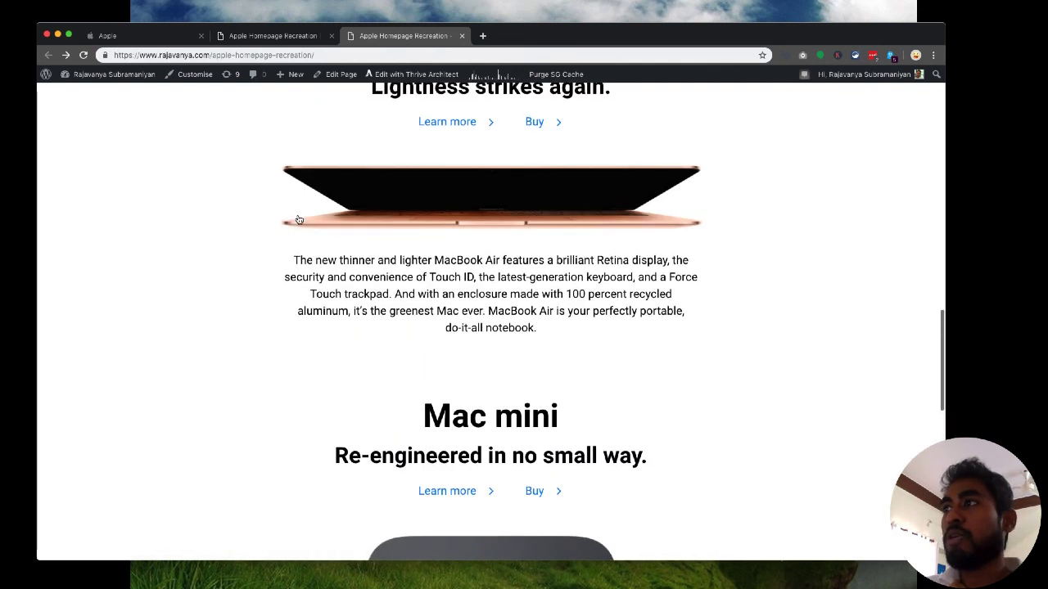
pyautogui.scroll(-8, 298, 220)
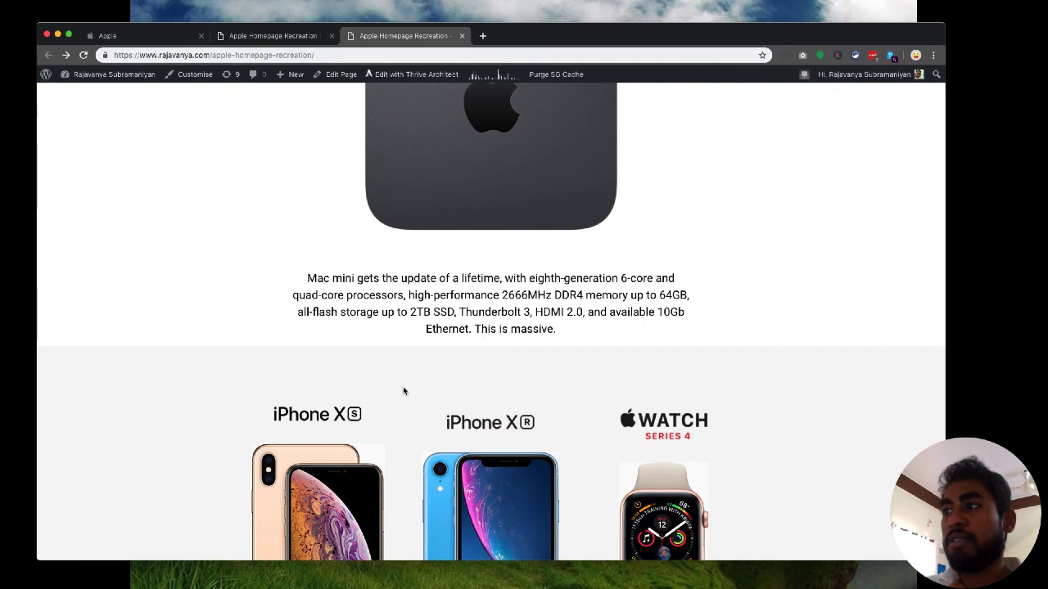
pyautogui.scroll(-4, 404, 391)
pyautogui.scroll(20, 402, 376)
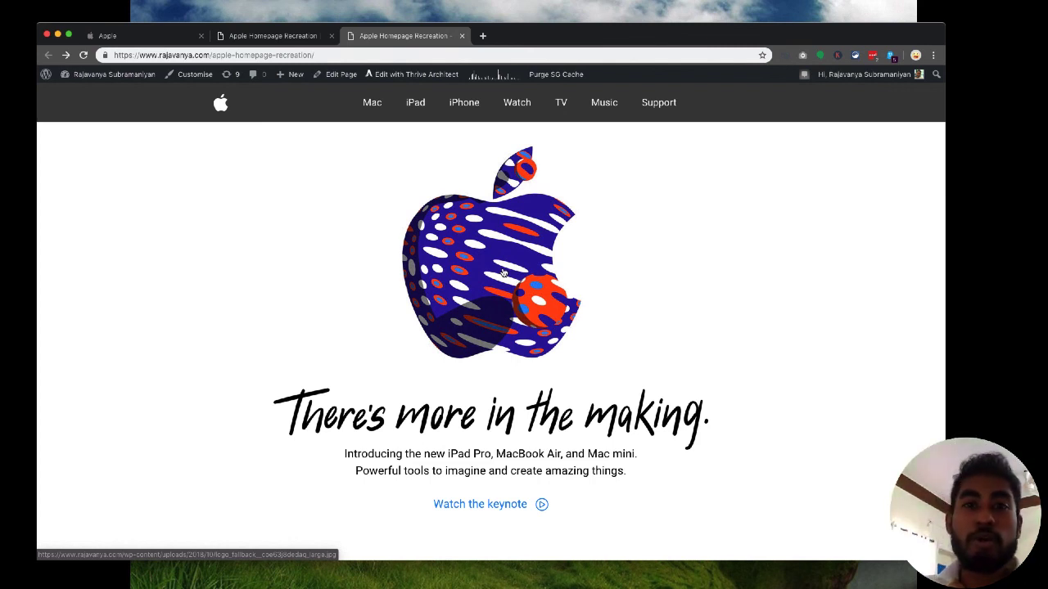
pyautogui.scroll(-15, 292, 316)
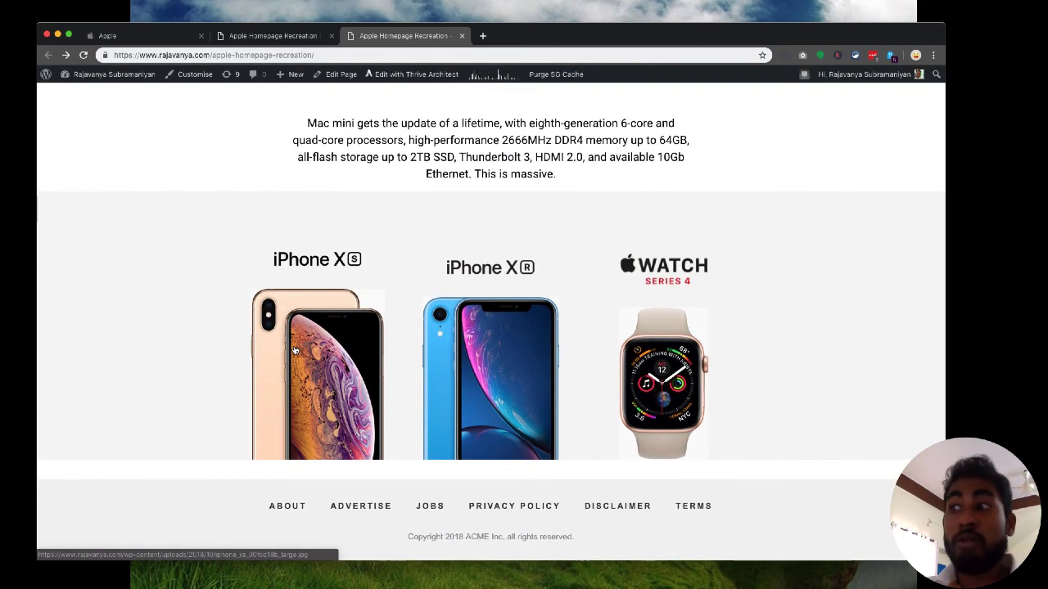
pyautogui.scroll(15, 217, 306)
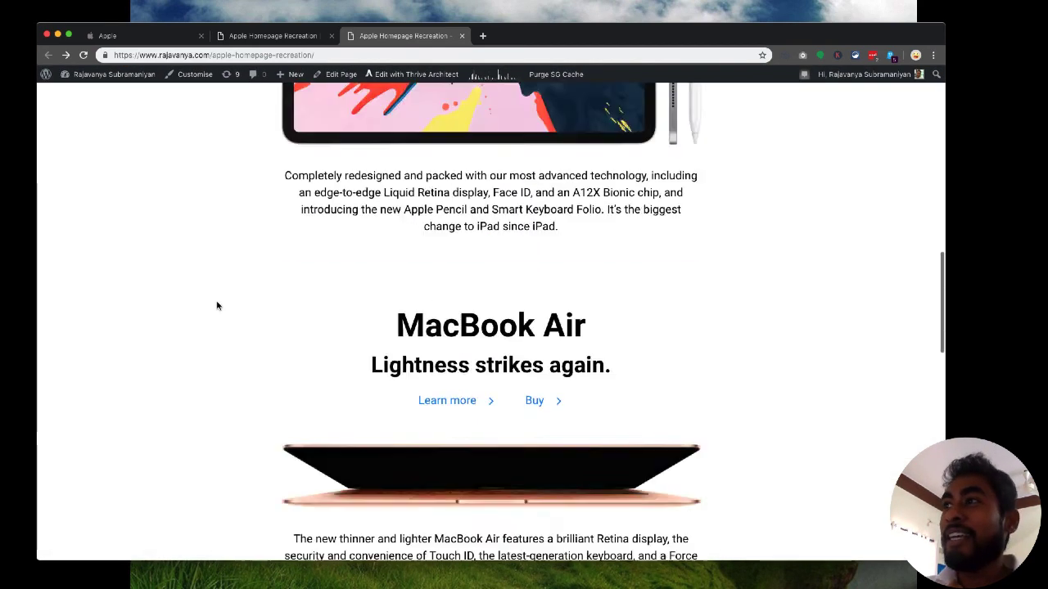
pyautogui.scroll(-15, 217, 306)
pyautogui.scroll(15, 217, 305)
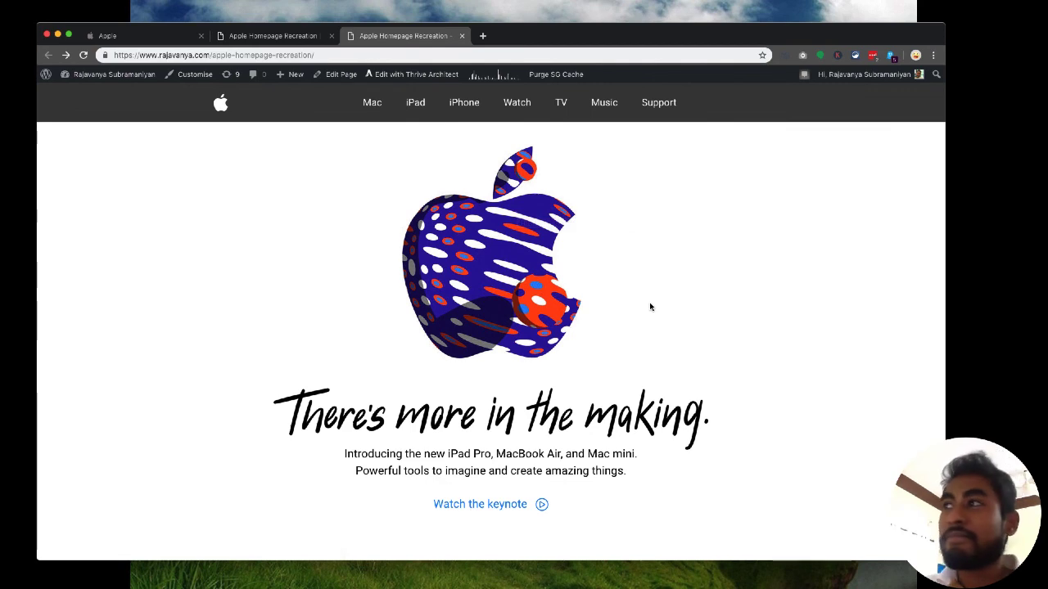
pyautogui.scroll(-15, 650, 307)
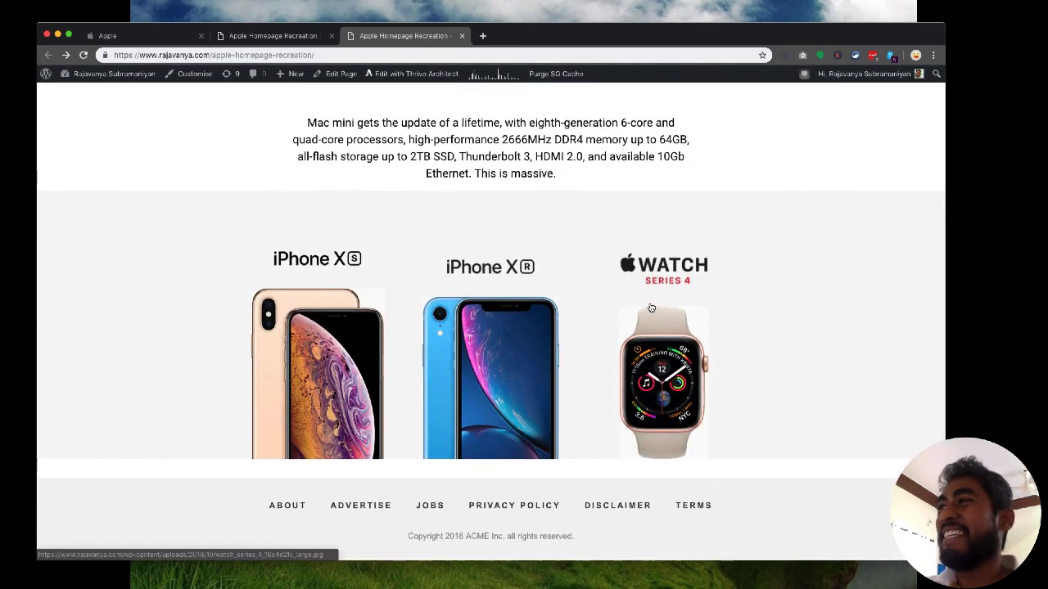
pyautogui.scroll(15, 651, 307)
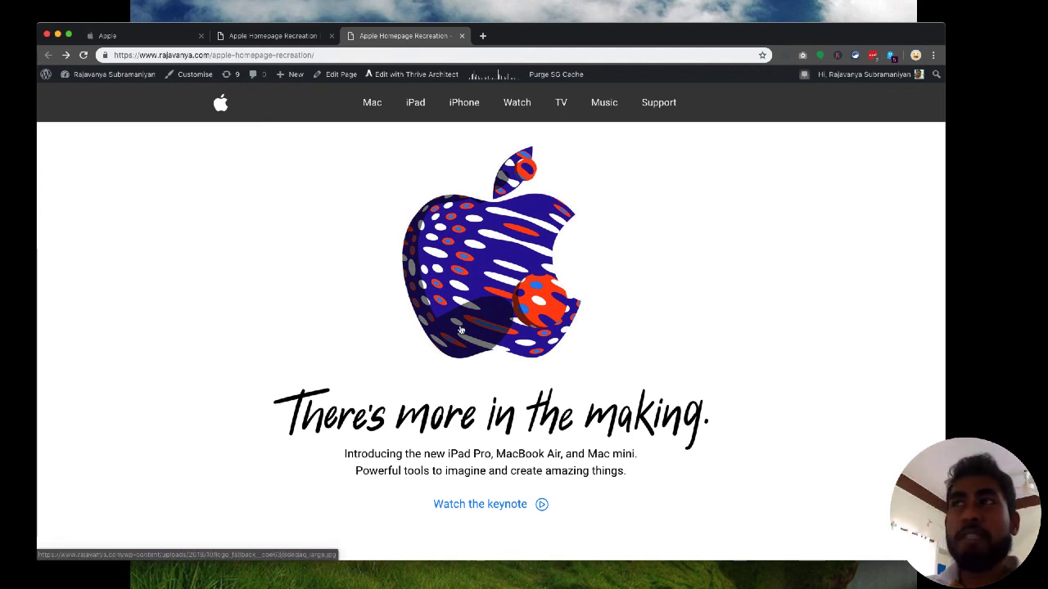
pyautogui.scroll(-15, 461, 330)
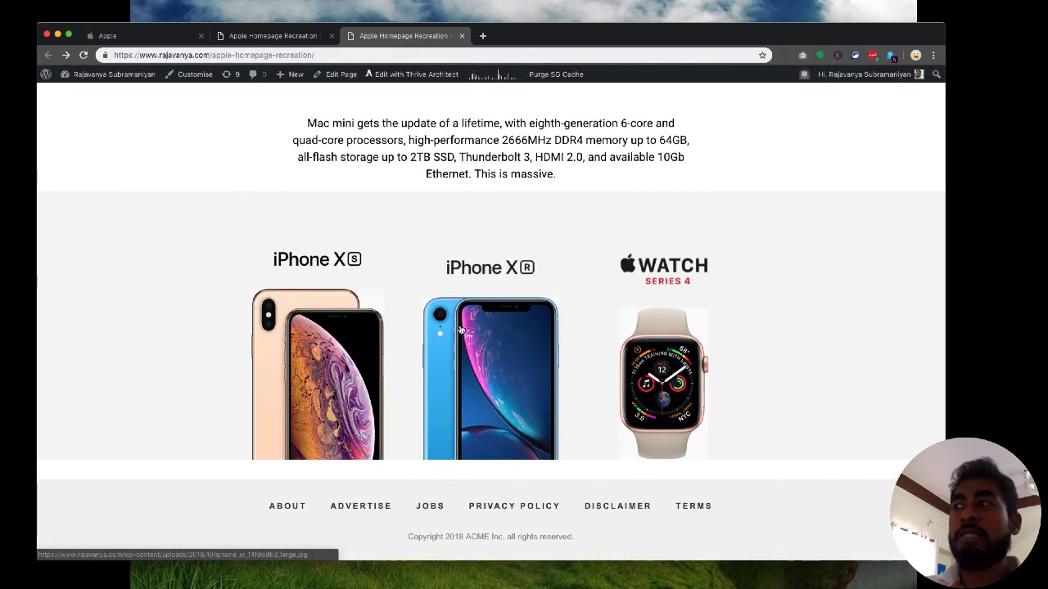
pyautogui.scroll(15, 461, 330)
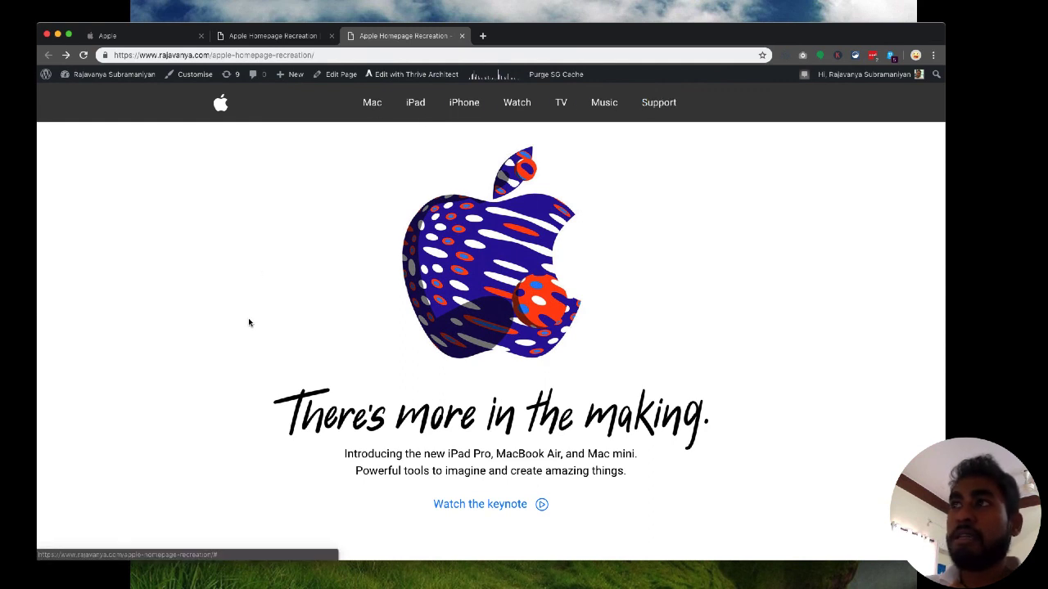
pyautogui.scroll(-15, 249, 322)
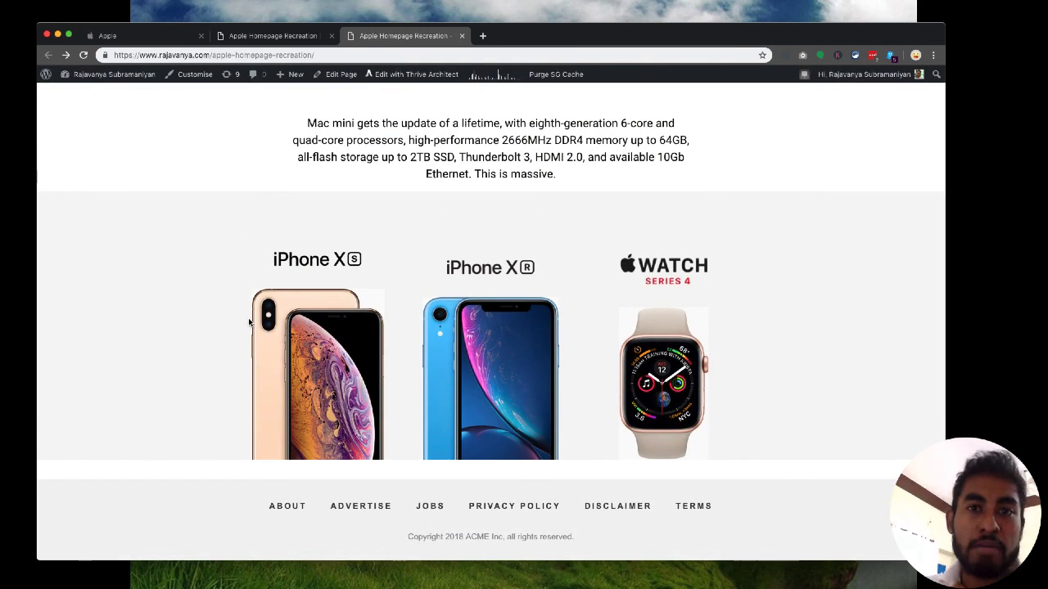
pyautogui.moveTo(539, 4)
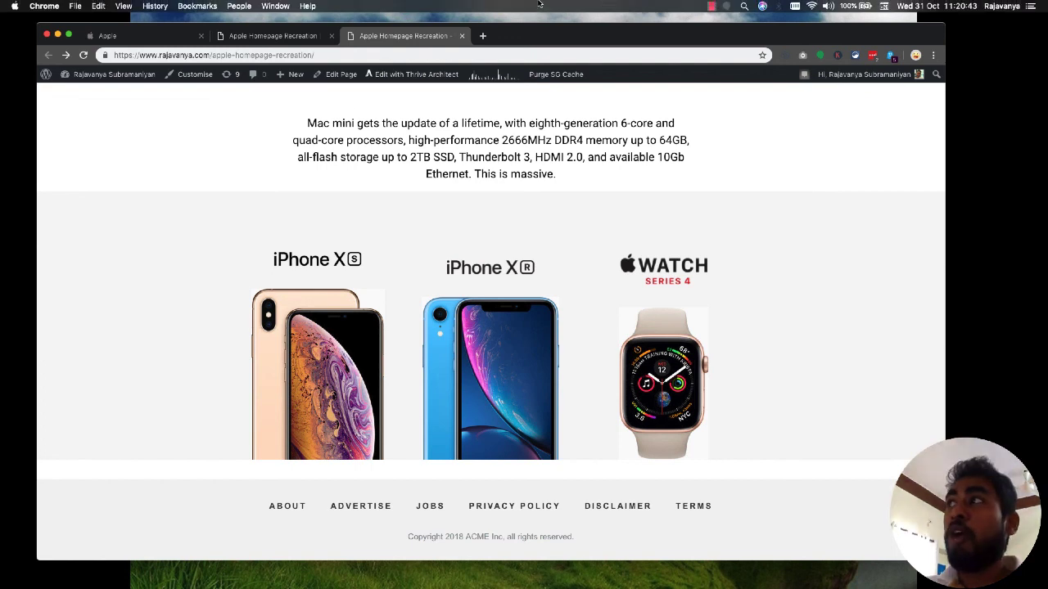
pyautogui.click(712, 7)
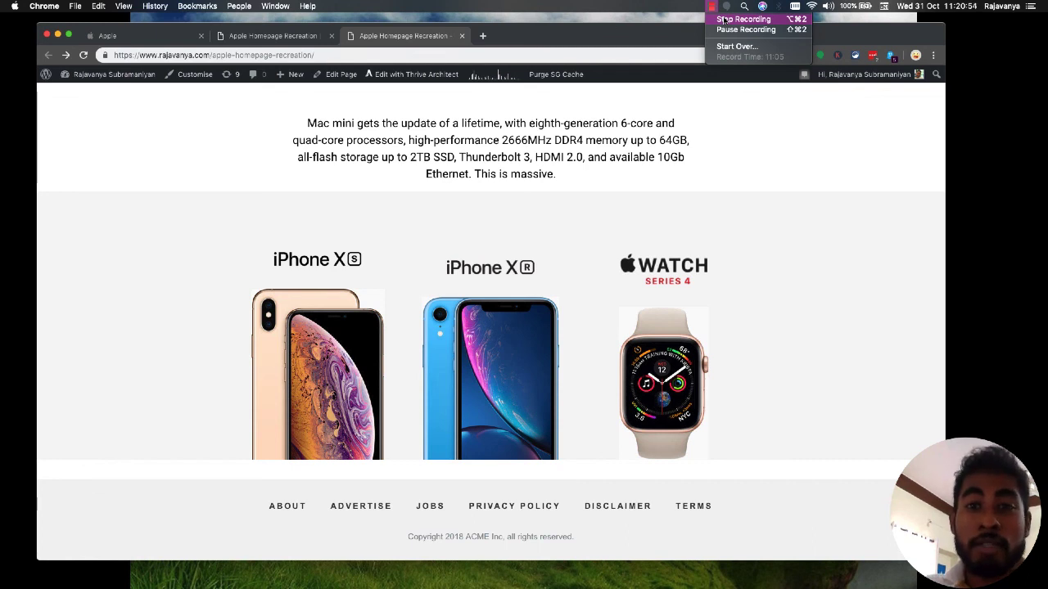
pyautogui.click(724, 19)
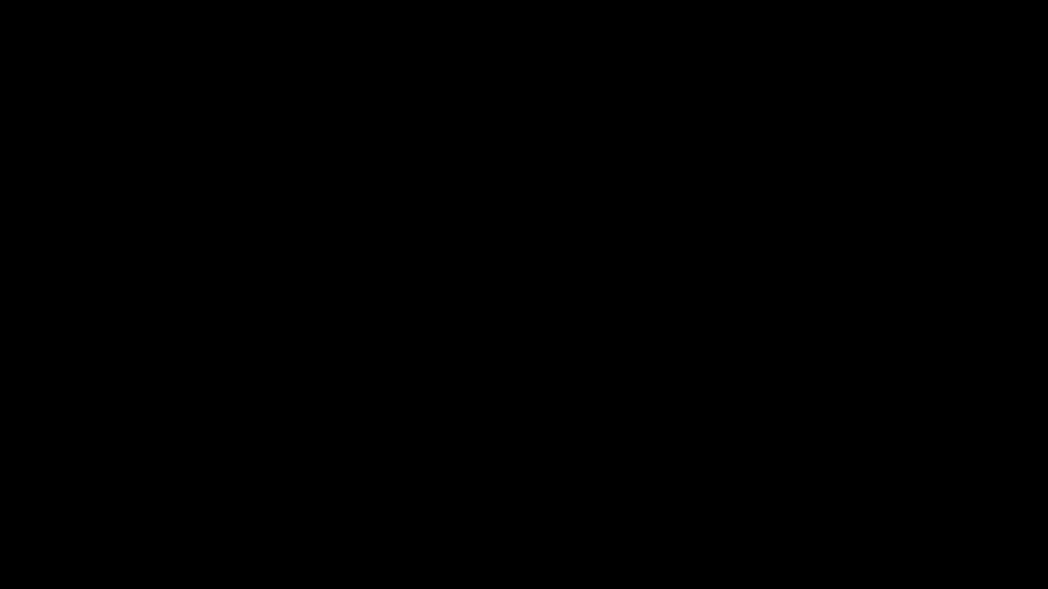